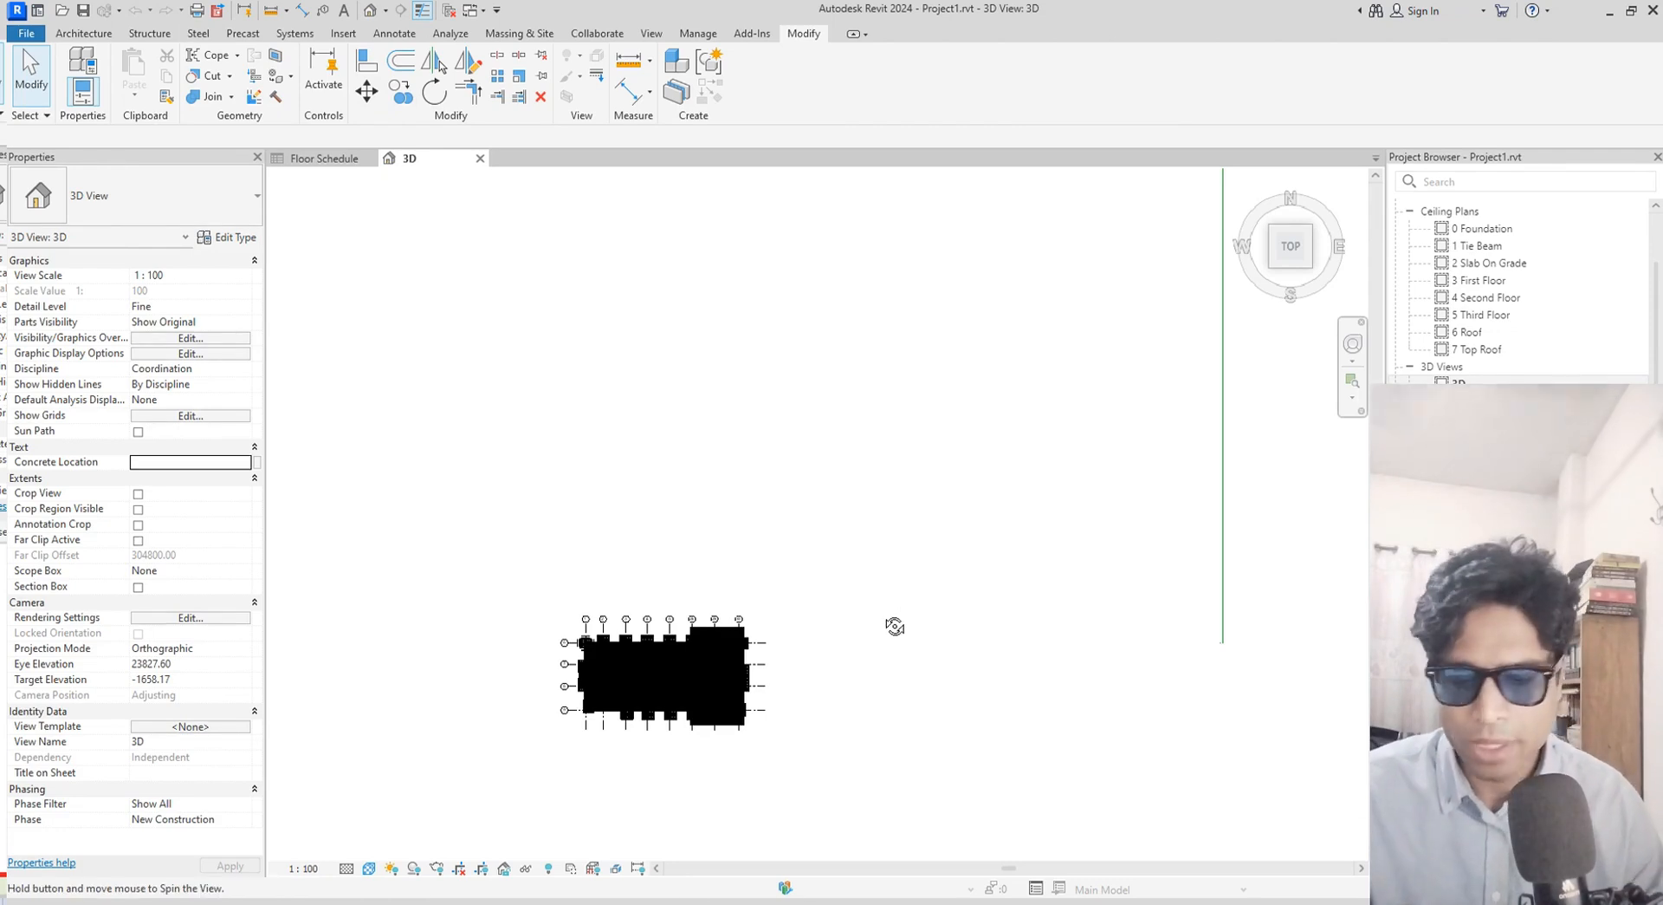
middle_click_drag(910, 553, 847, 624, "shift")
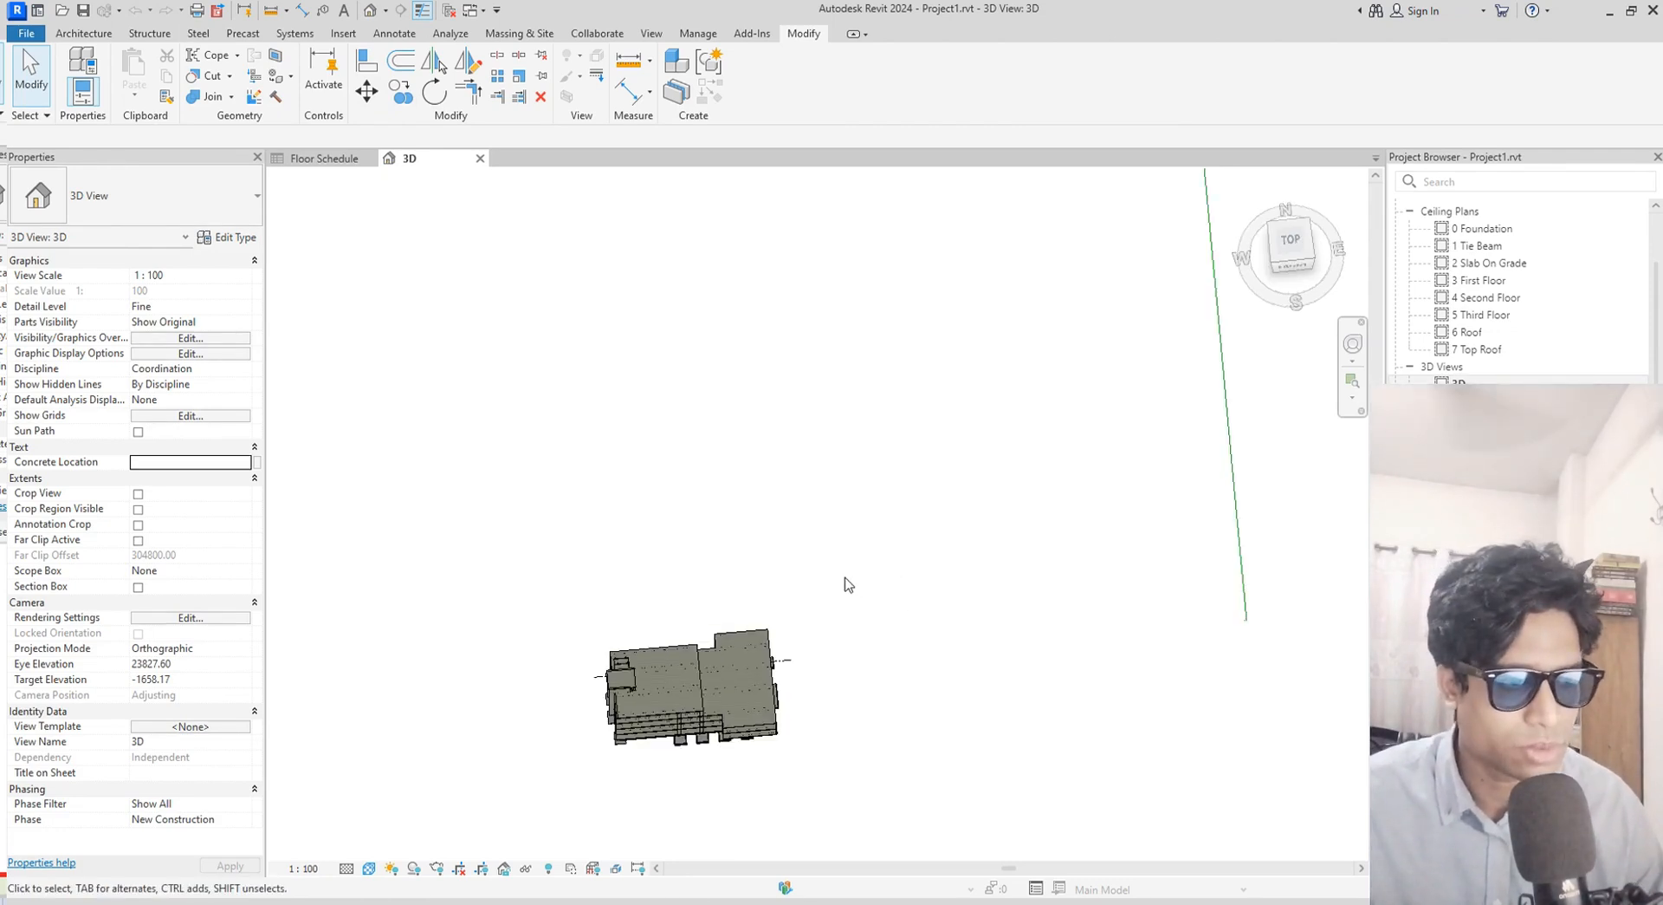
middle_click_drag(858, 555, 850, 528, "shift")
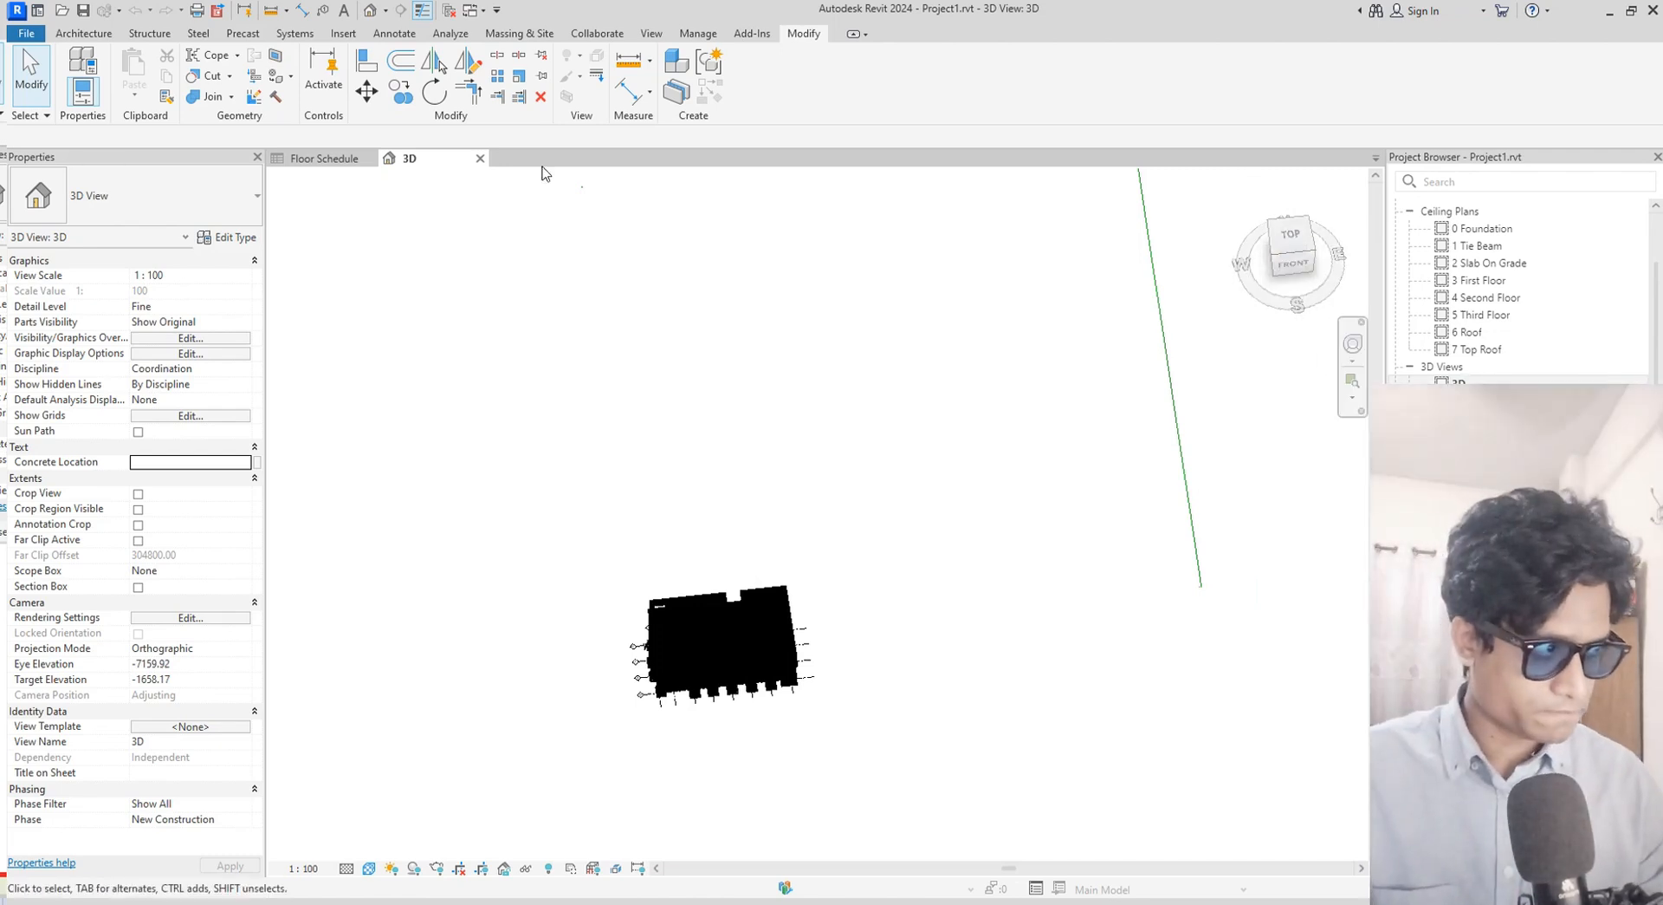
middle_click_drag(946, 612, 861, 616, "shift")
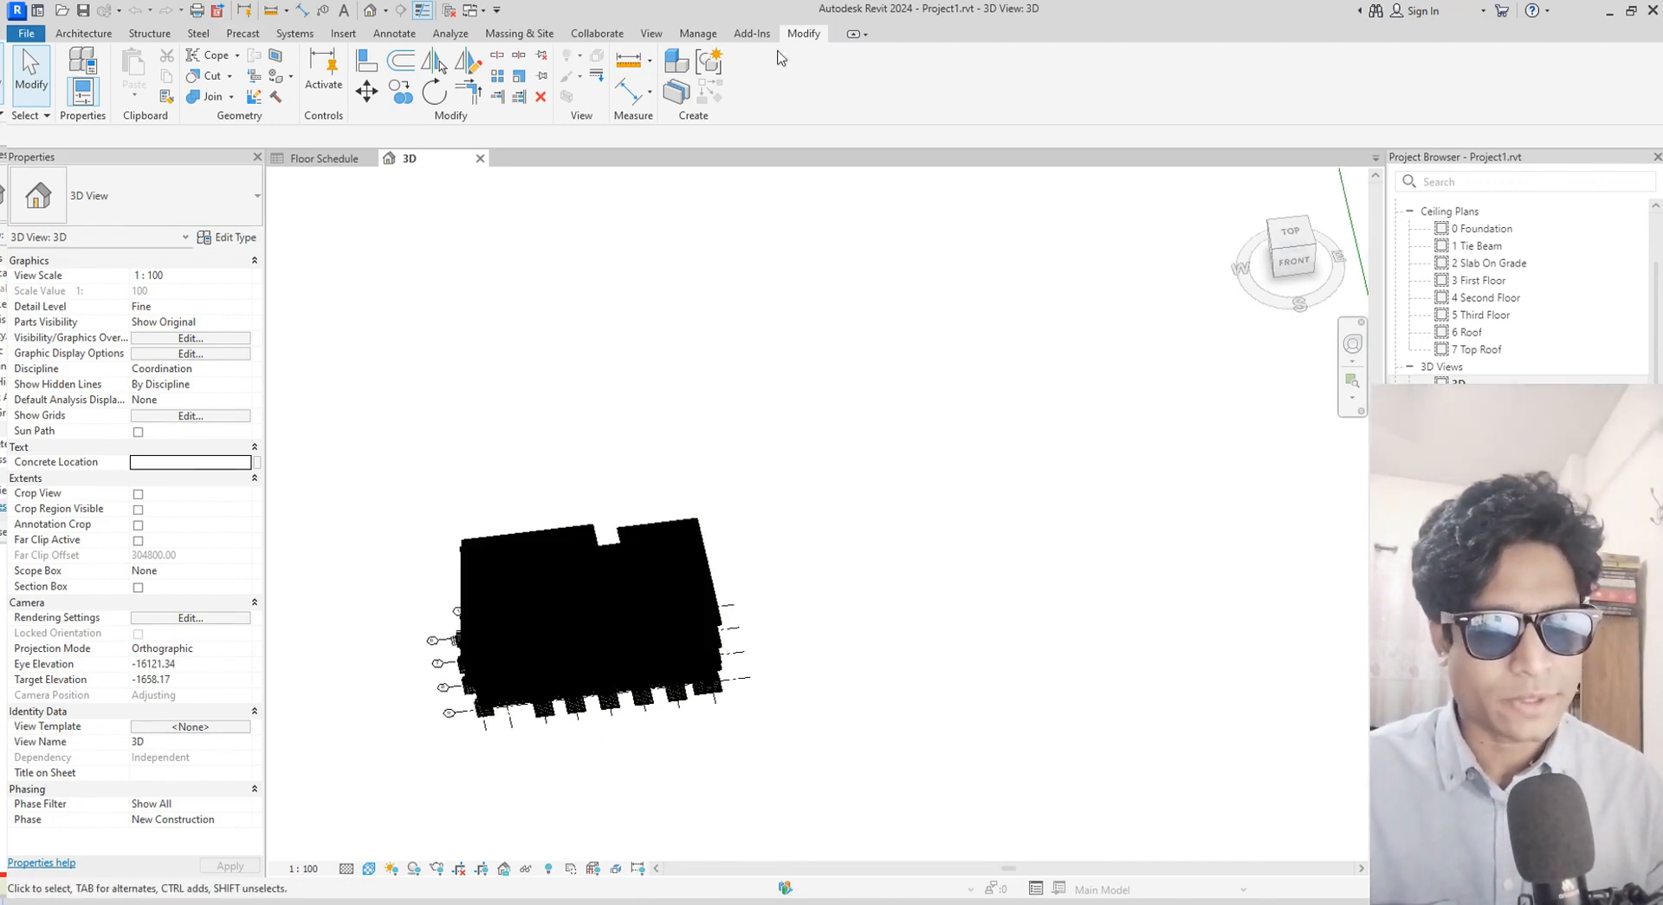
Create the shared parameter file Progress-Report.txt in the 03-Shared Parameter folder, overwriting the existing file
left_click(697, 34)
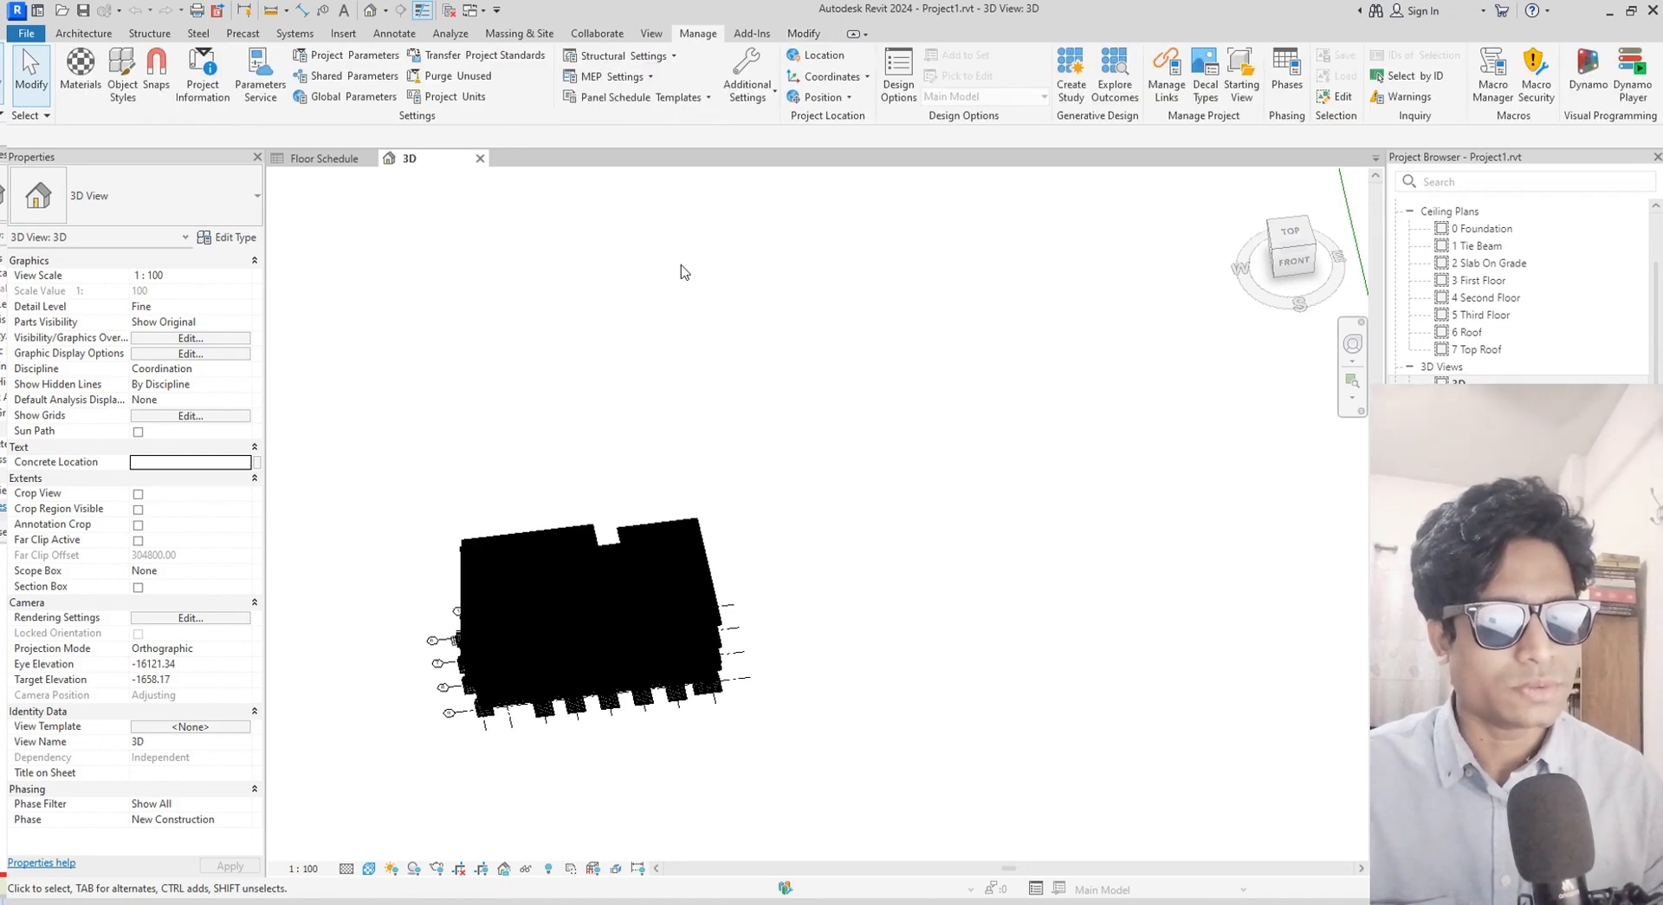
left_click(350, 78)
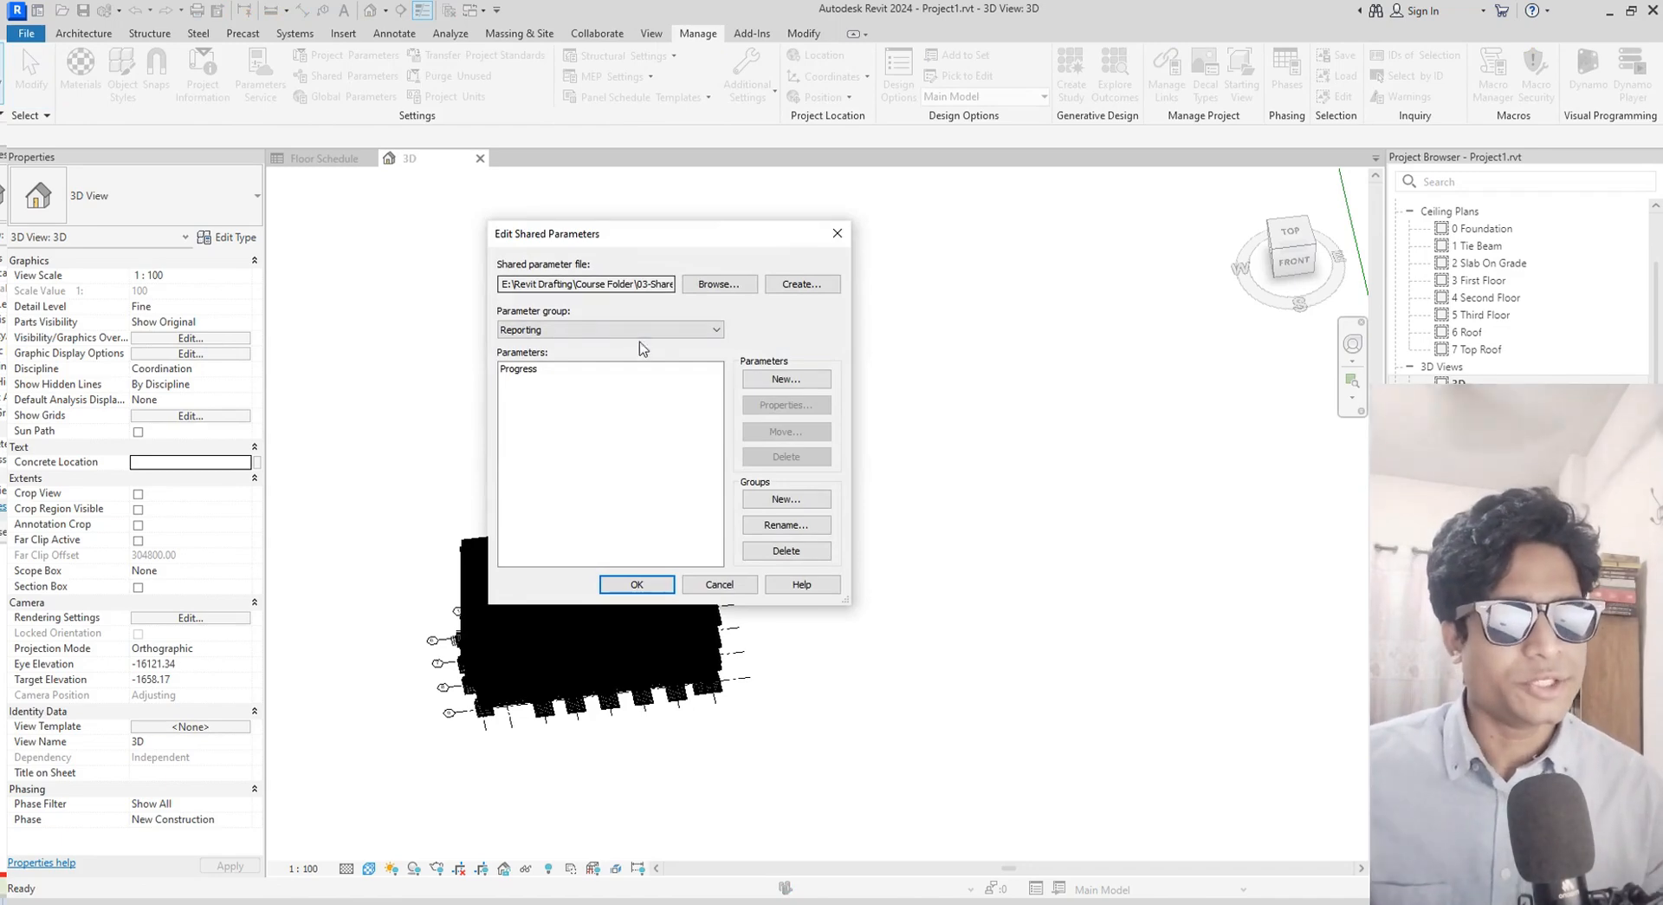
left_click(791, 285)
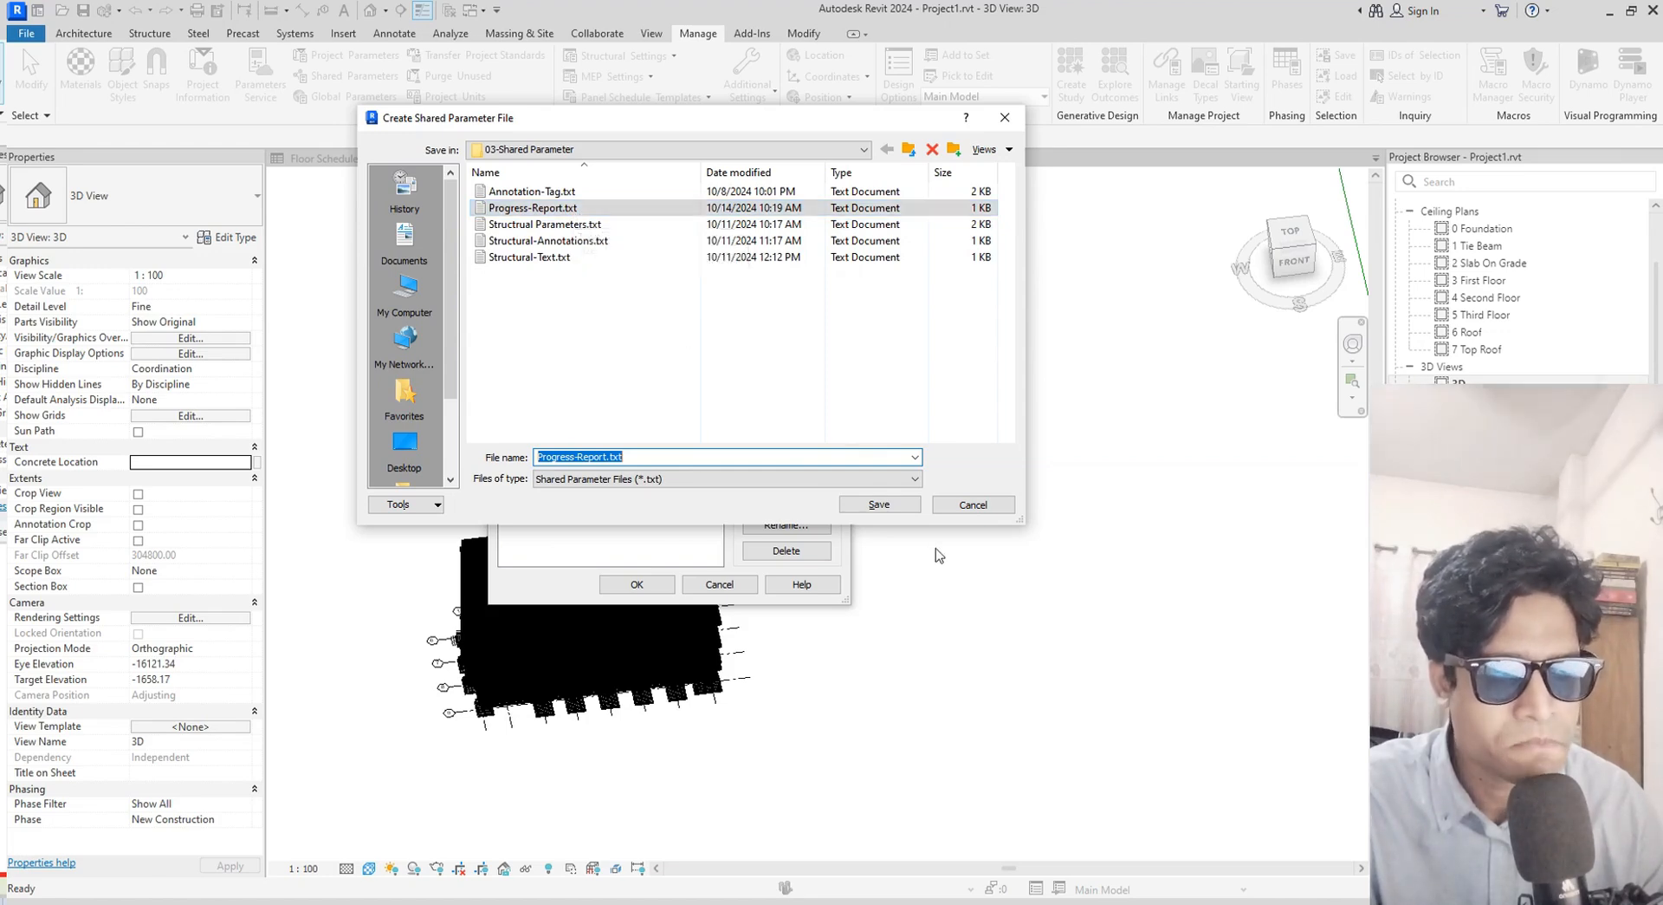
left_click(893, 507)
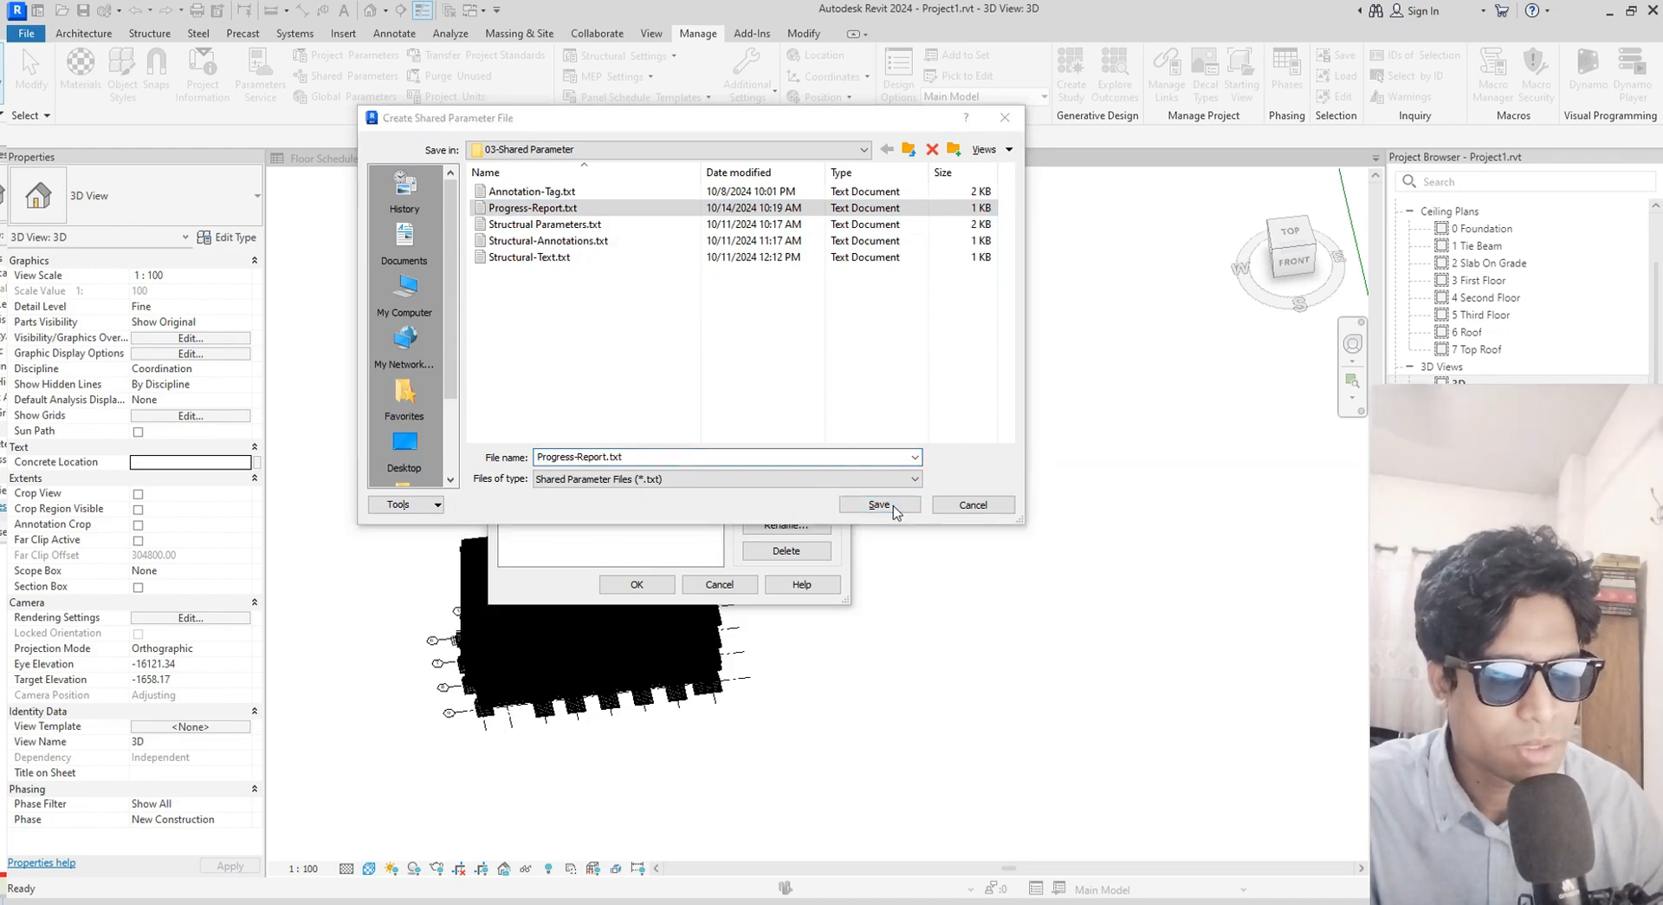
left_click(876, 486)
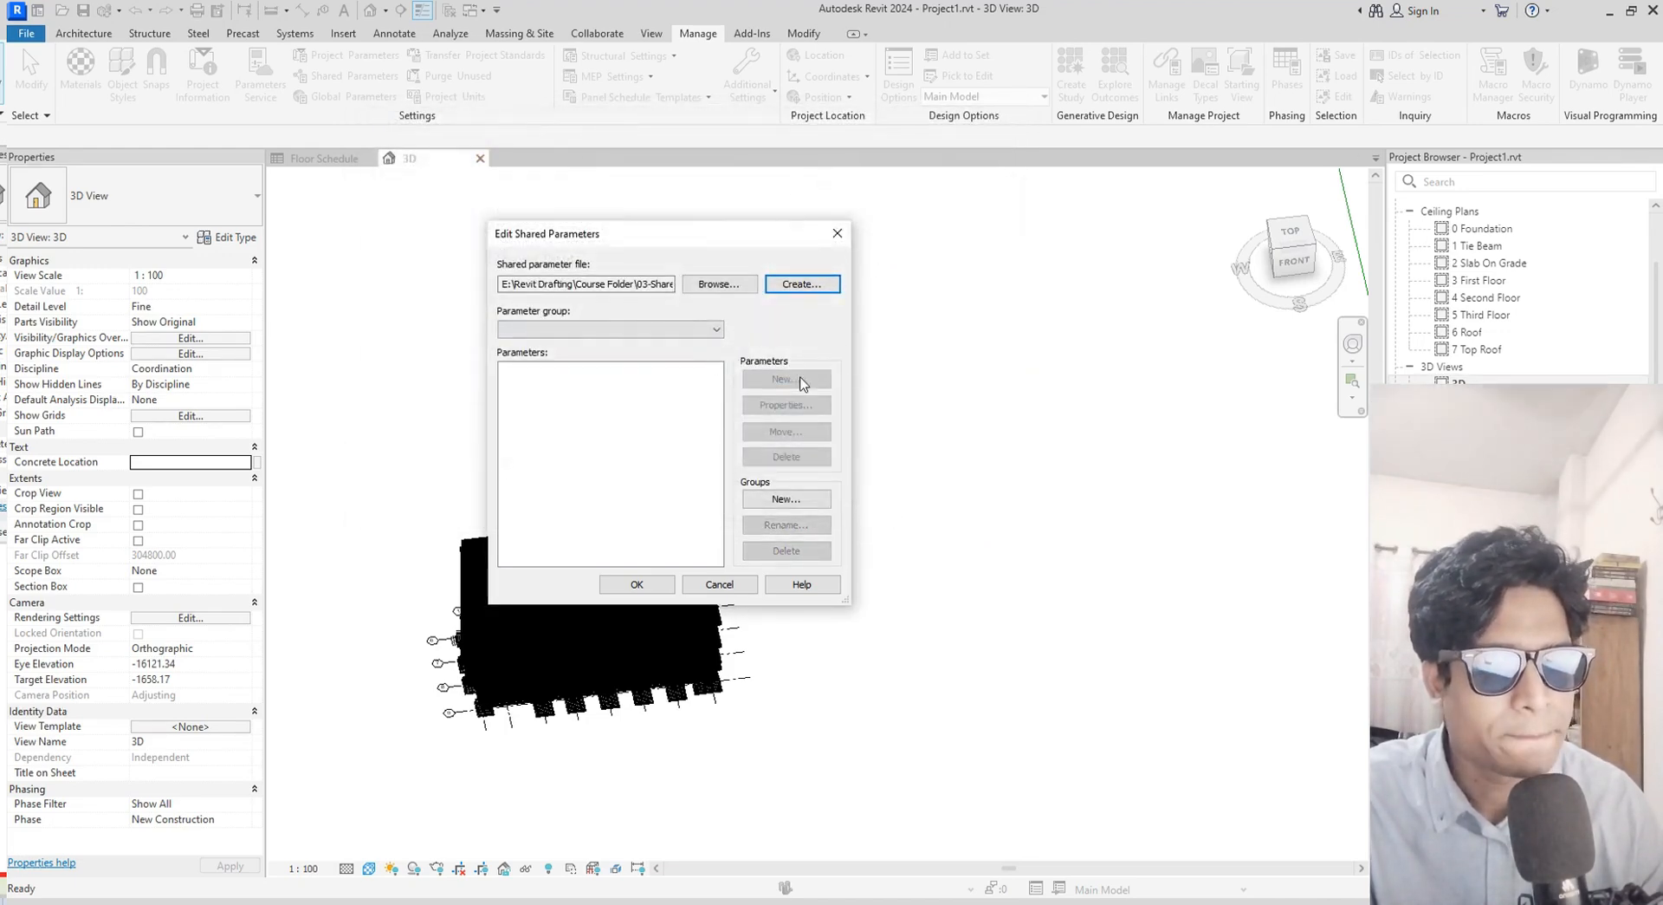
Add a parameter group named Reporting to the shared parameter file
left_click(796, 501)
left_click(691, 413)
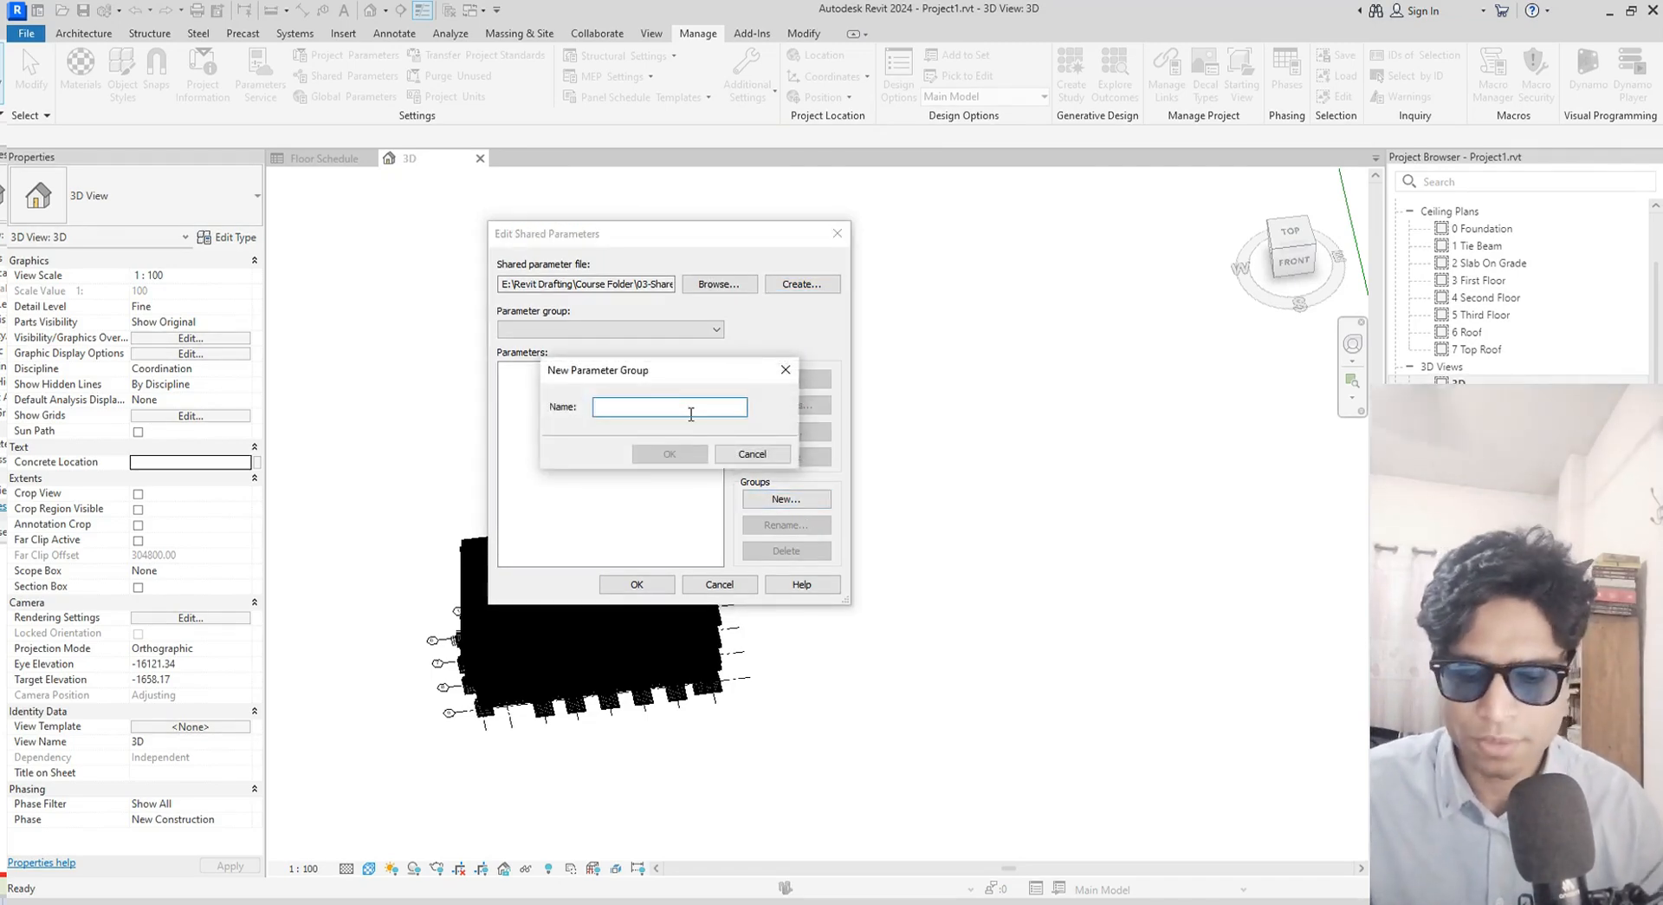
type("P")
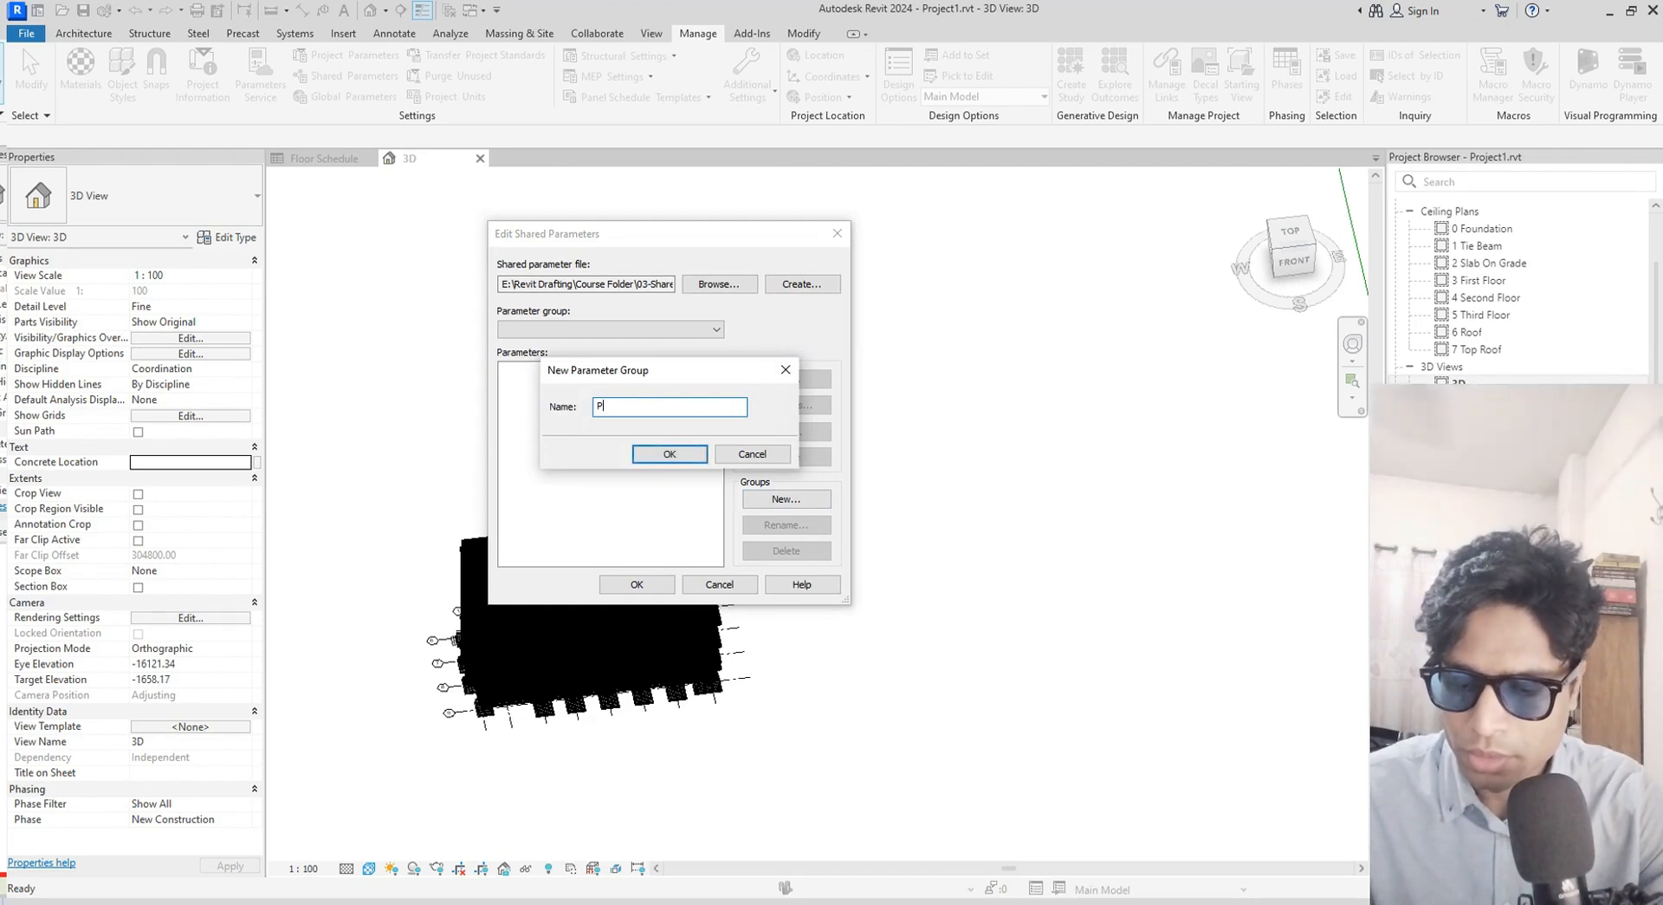
type("rogers")
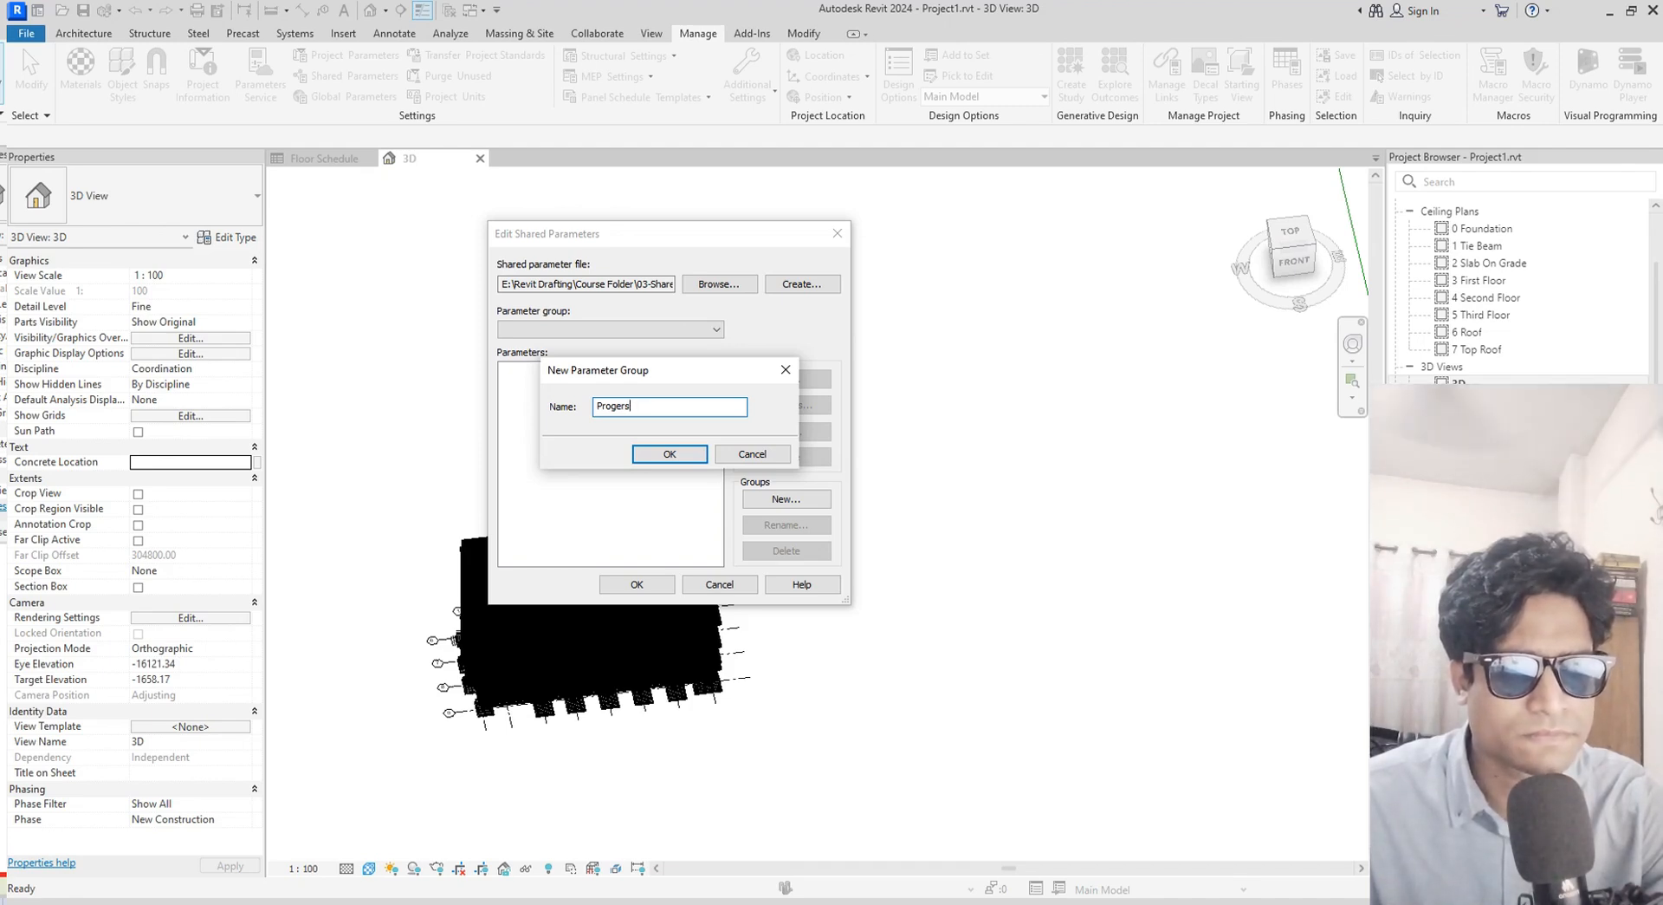
key("ctrl+a")
type("Repo")
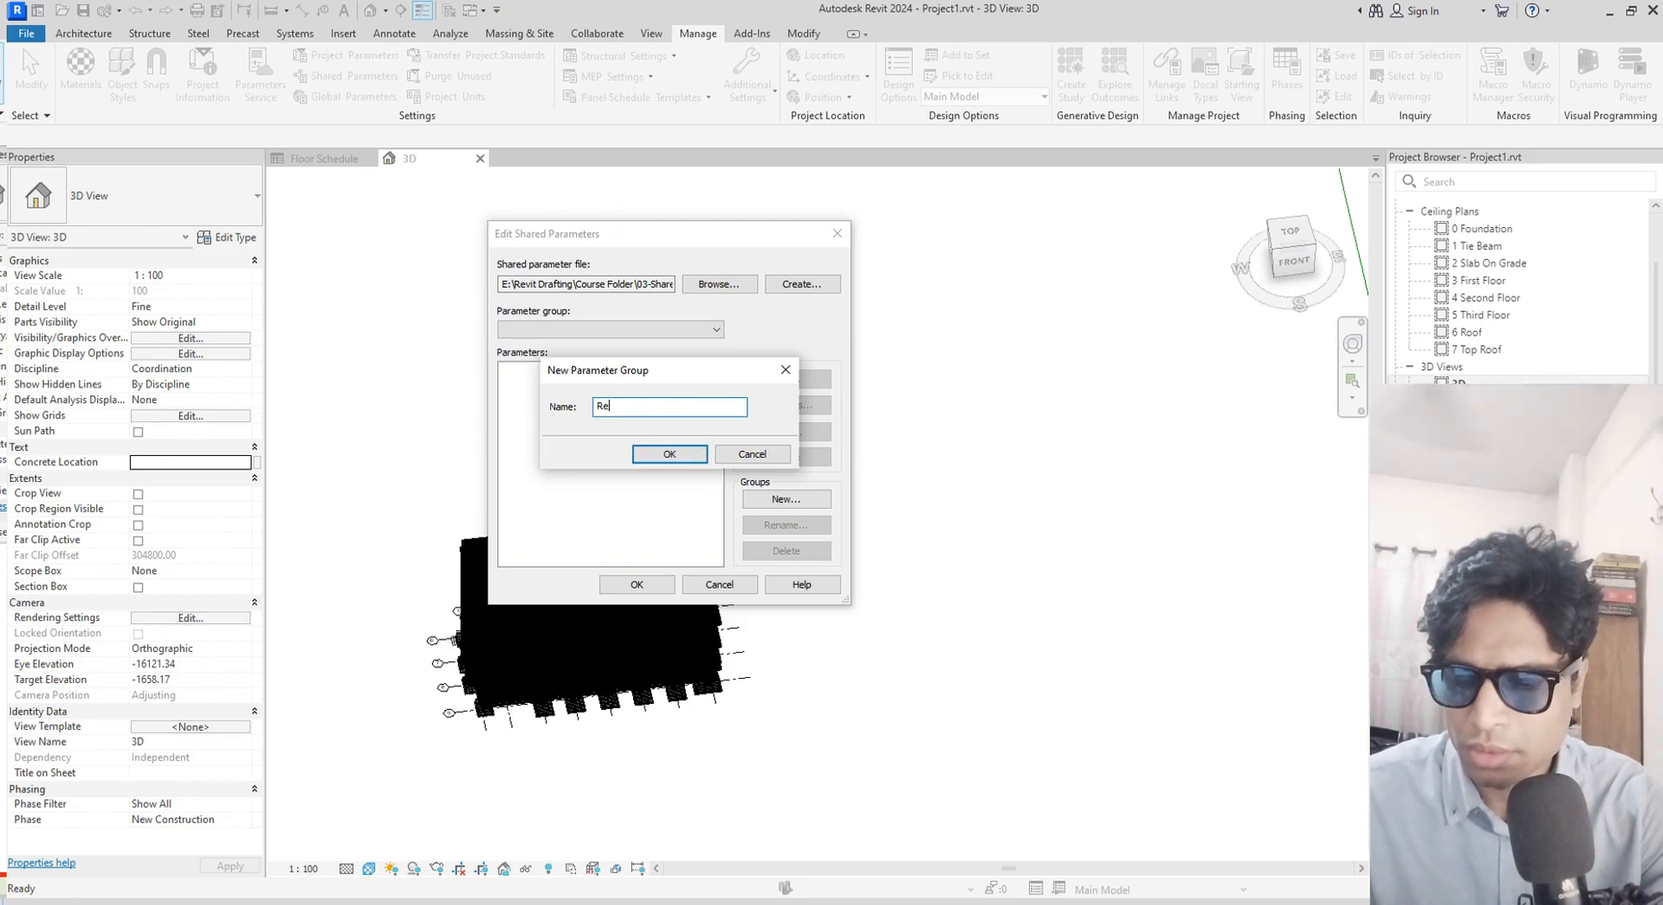
type("rt")
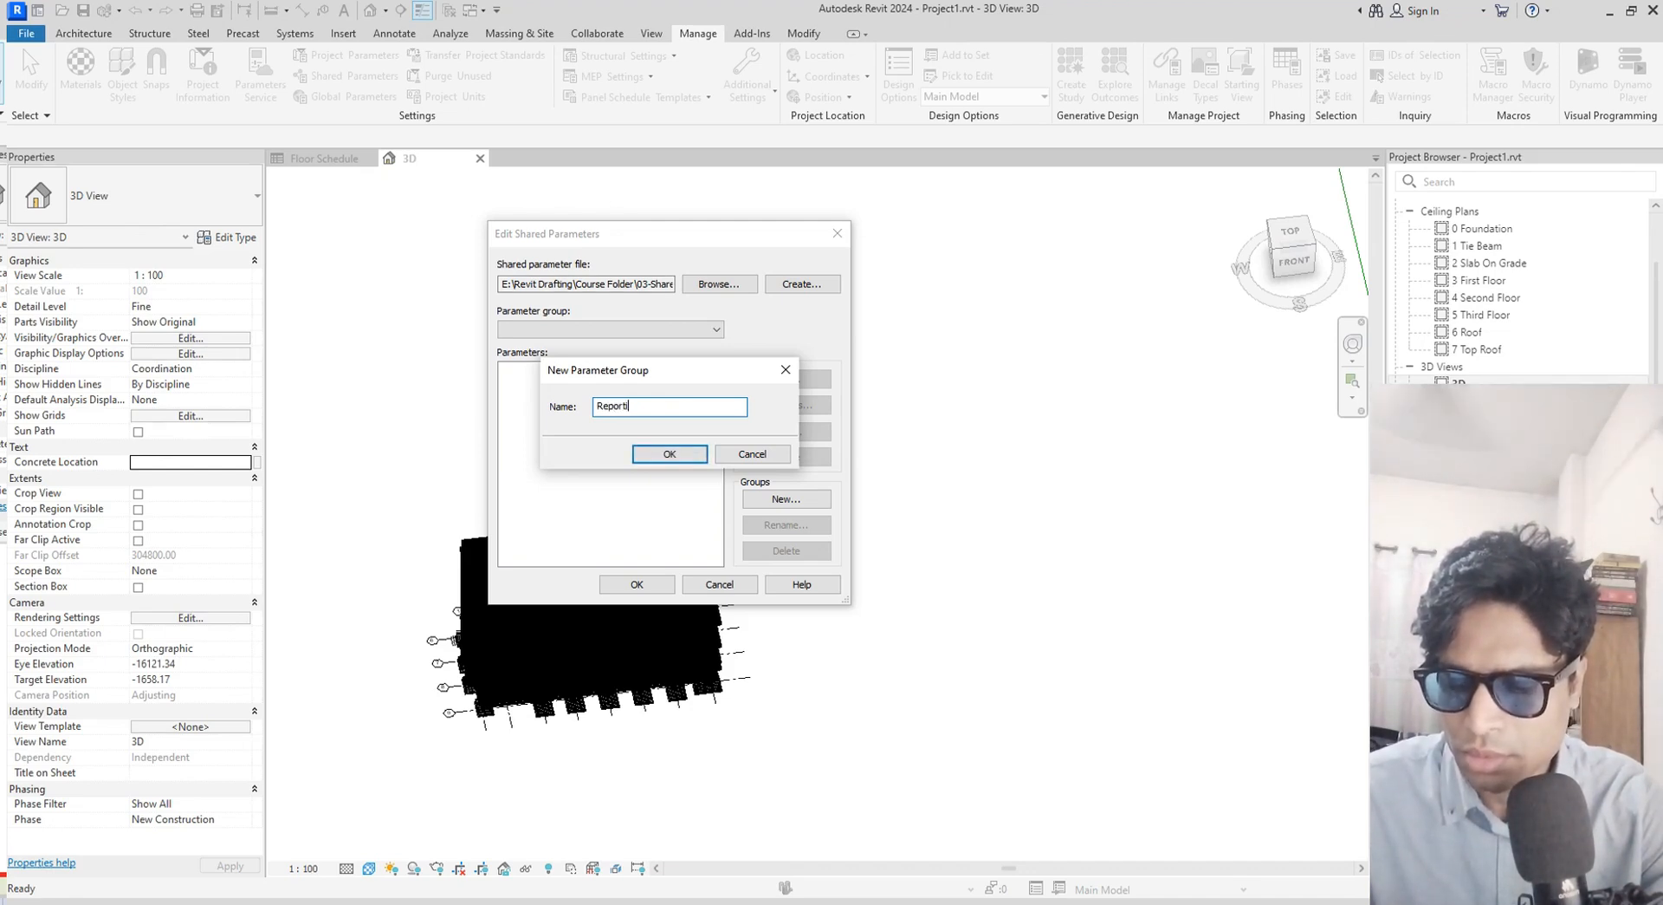
type("ing")
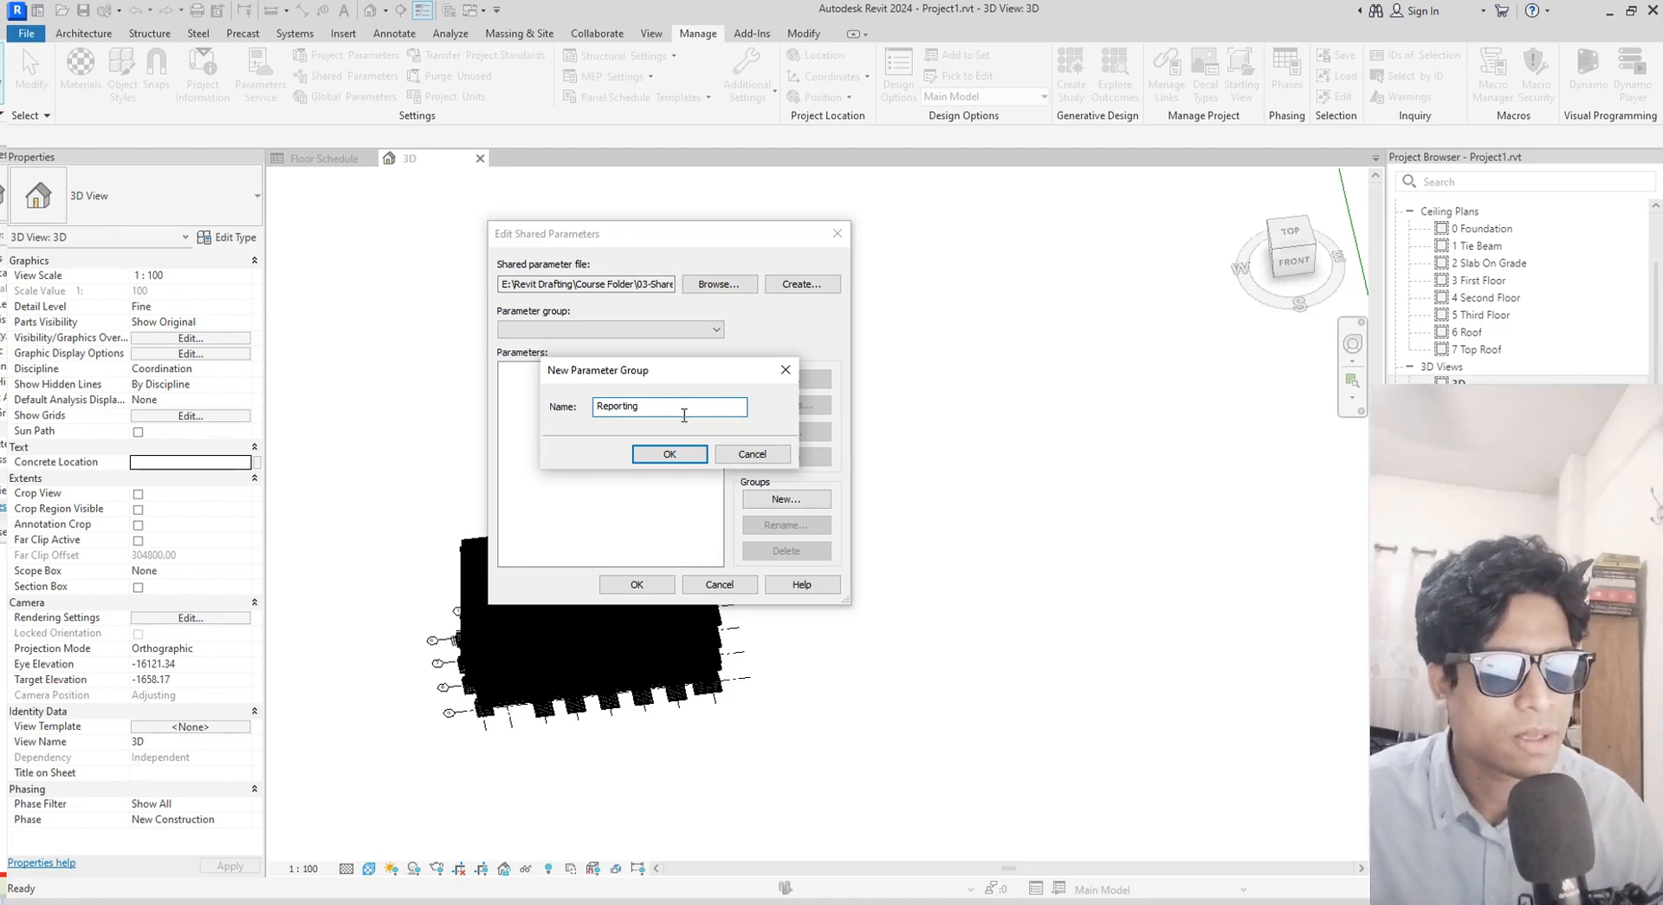
left_click(671, 453)
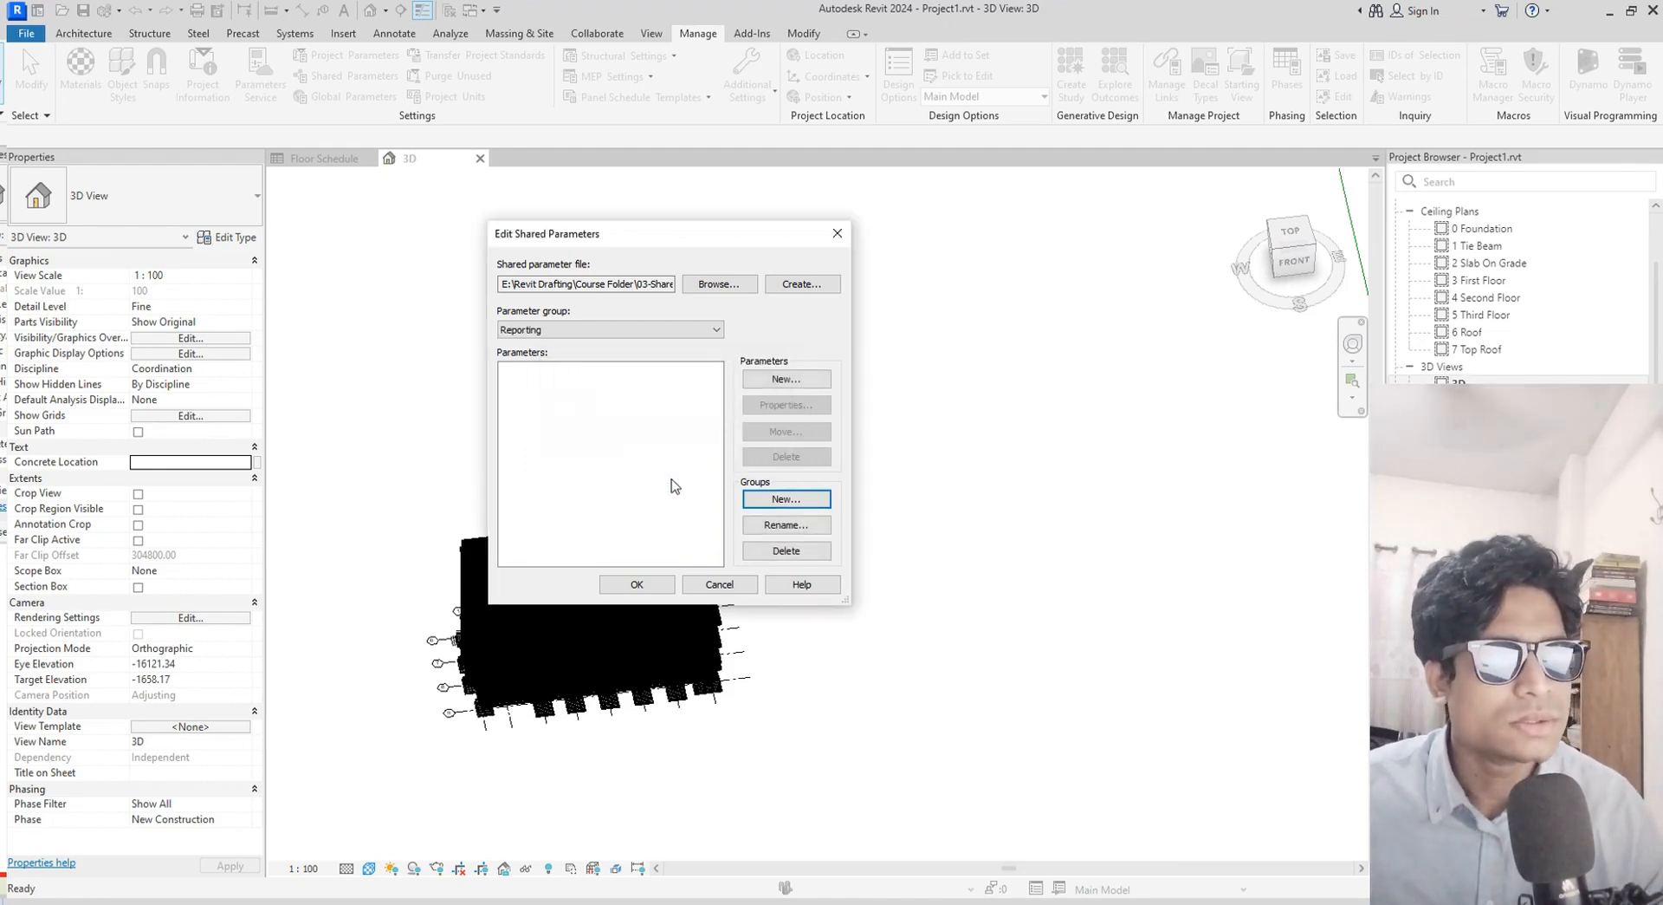
Create a shared parameter named Progress with the Text data type in the Reporting group and accept the shared parameter edits
left_click(785, 378)
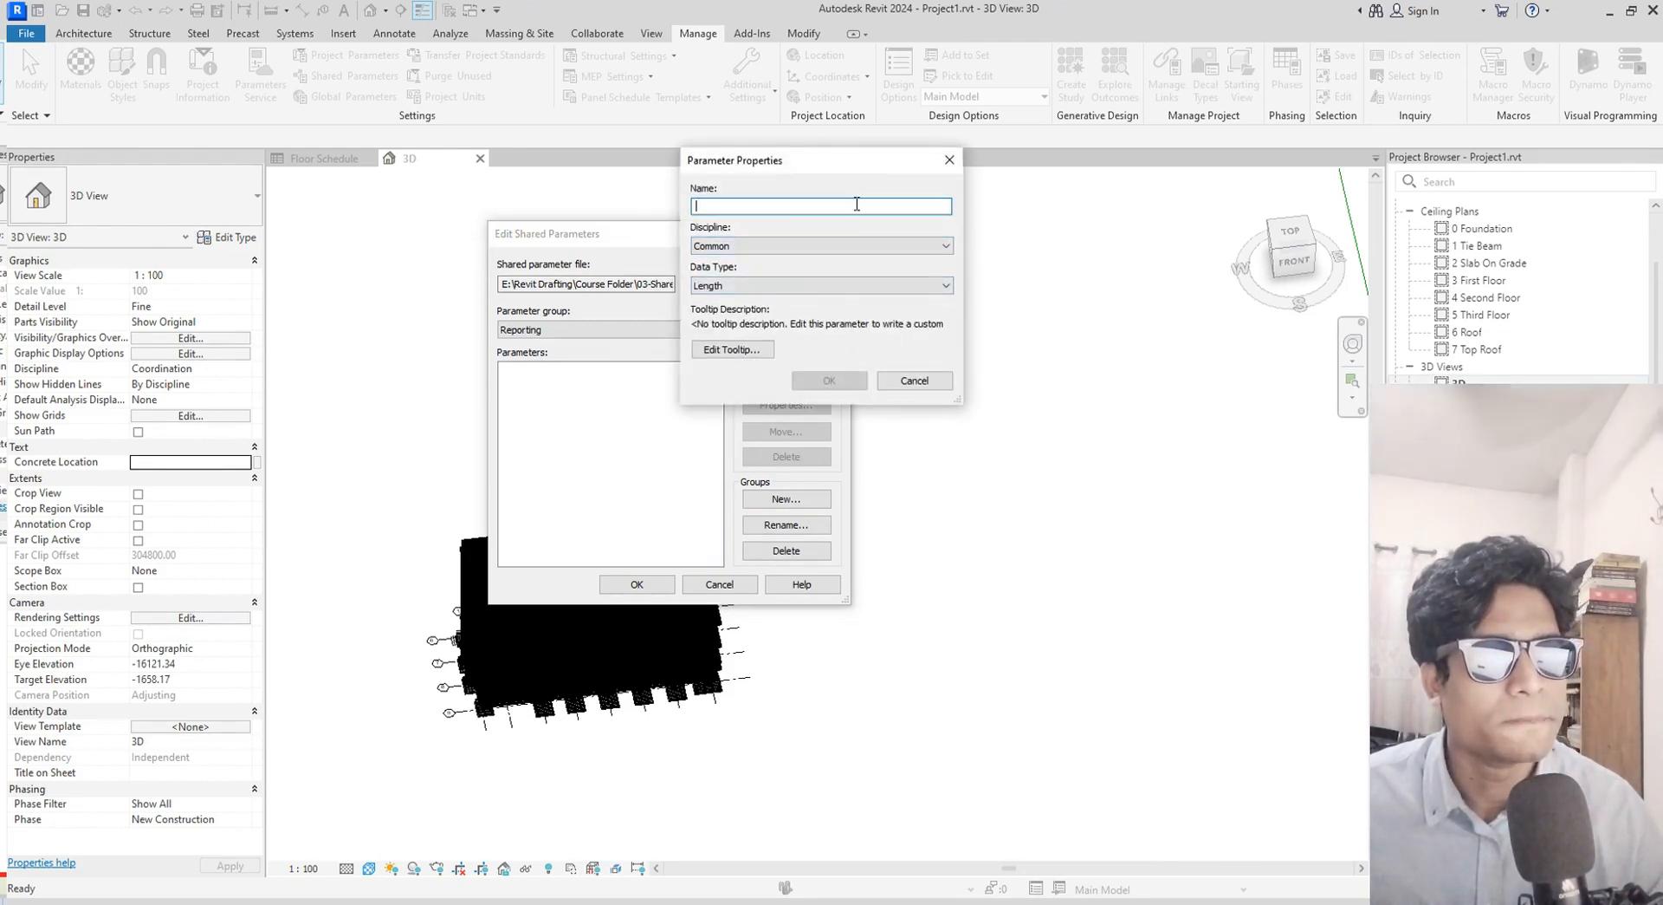
type("Pa")
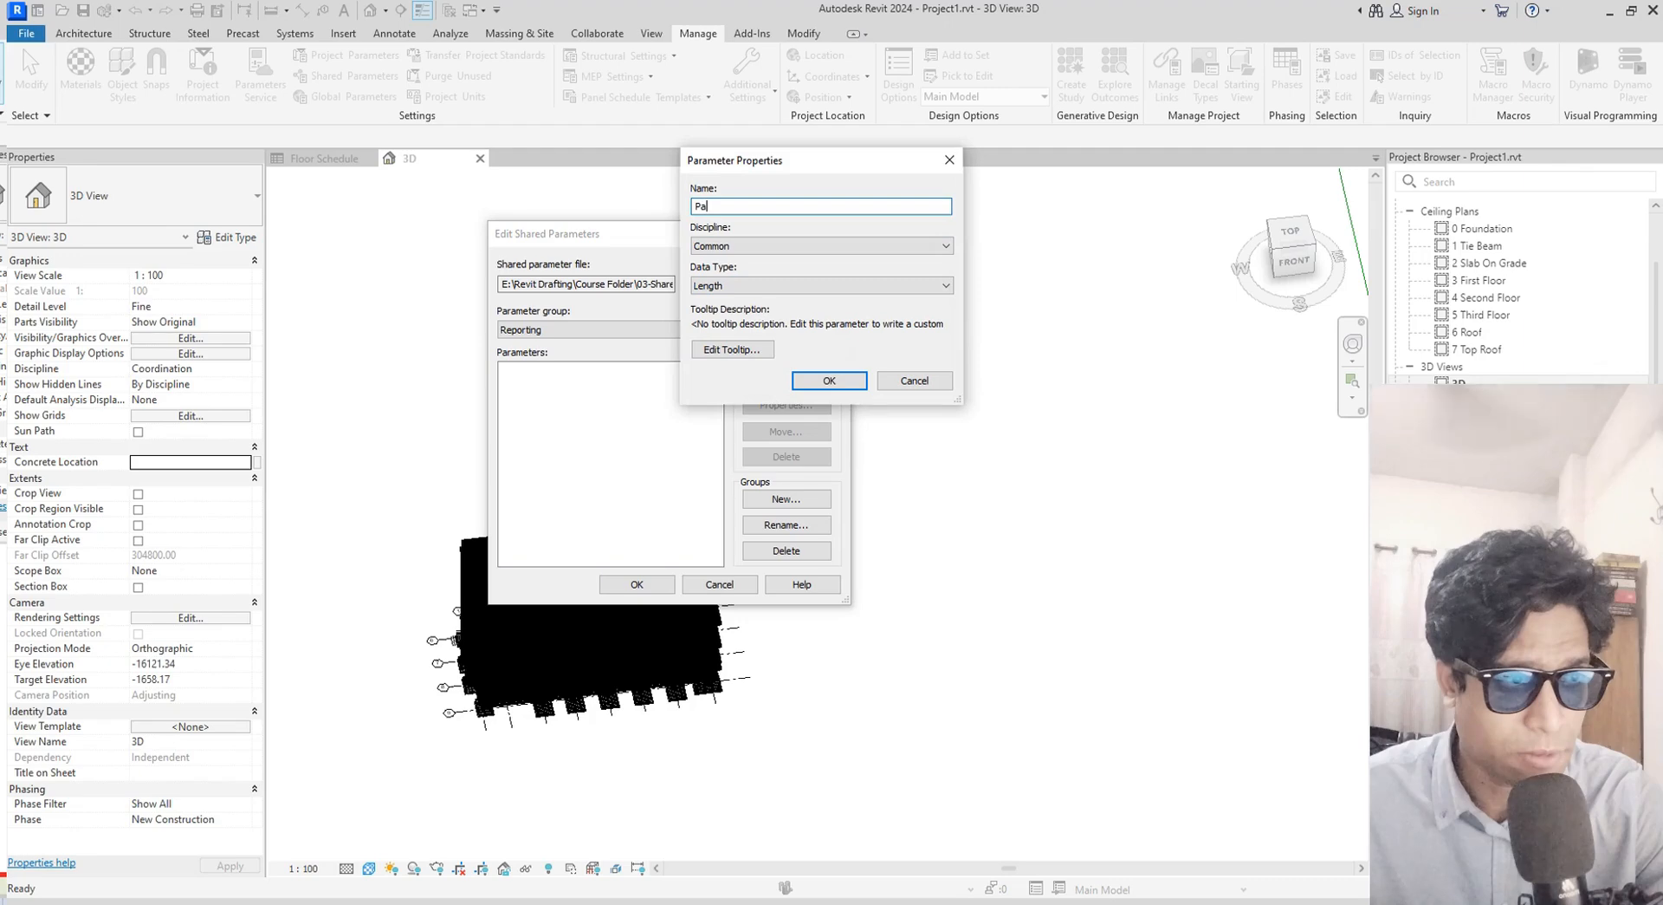
key("BackSpace")
type("ro")
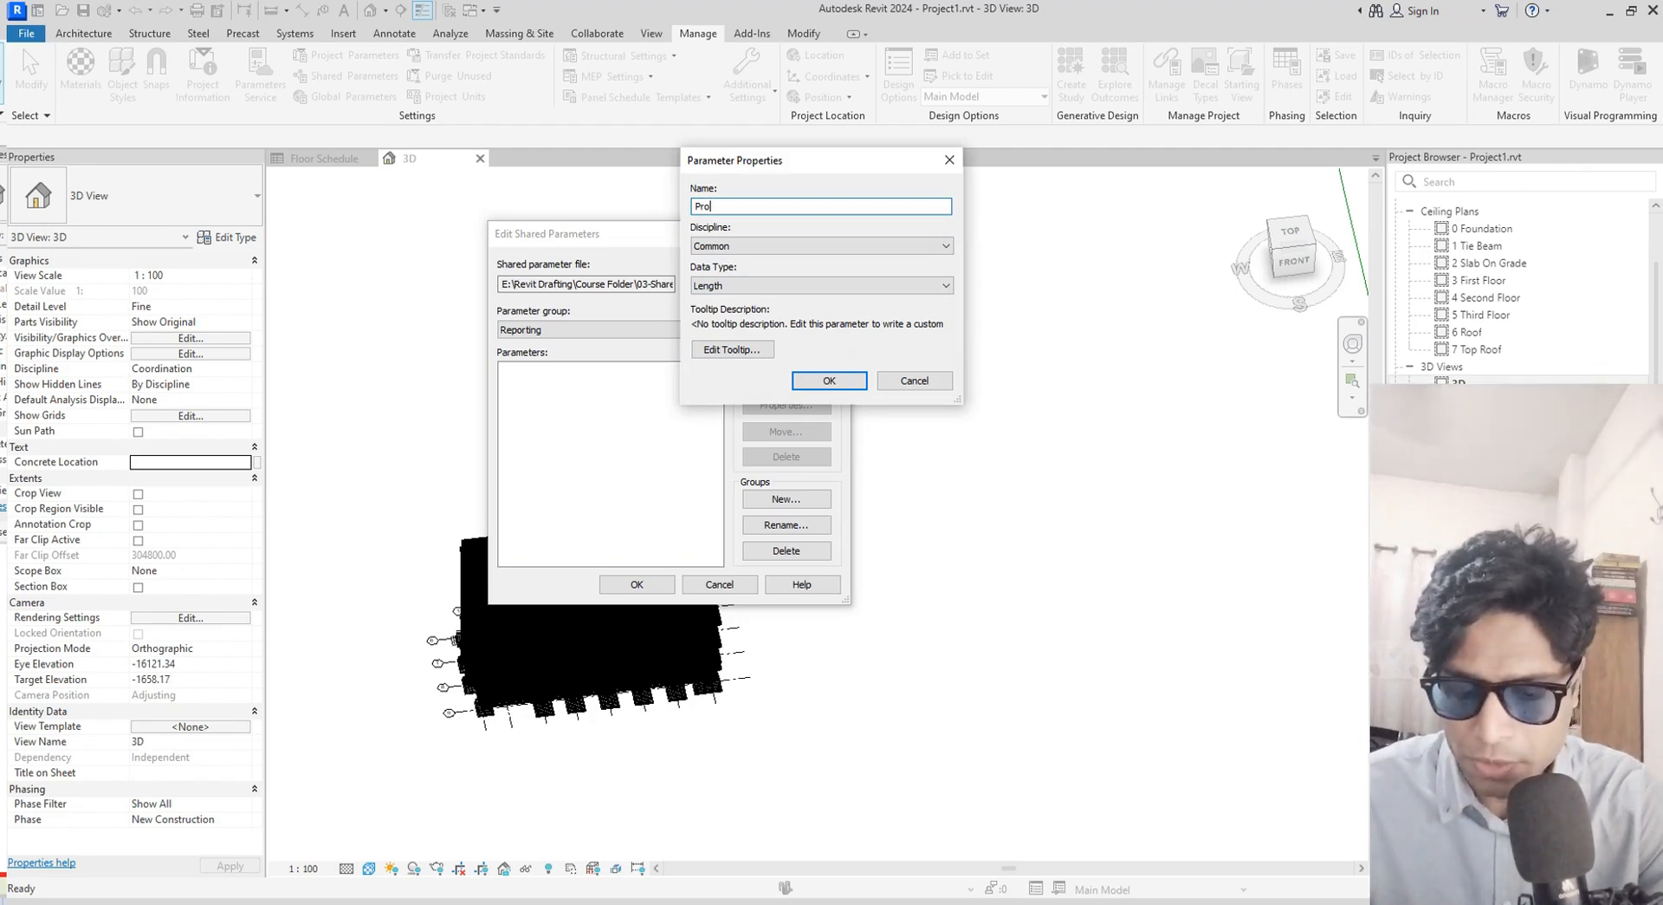
type("gress")
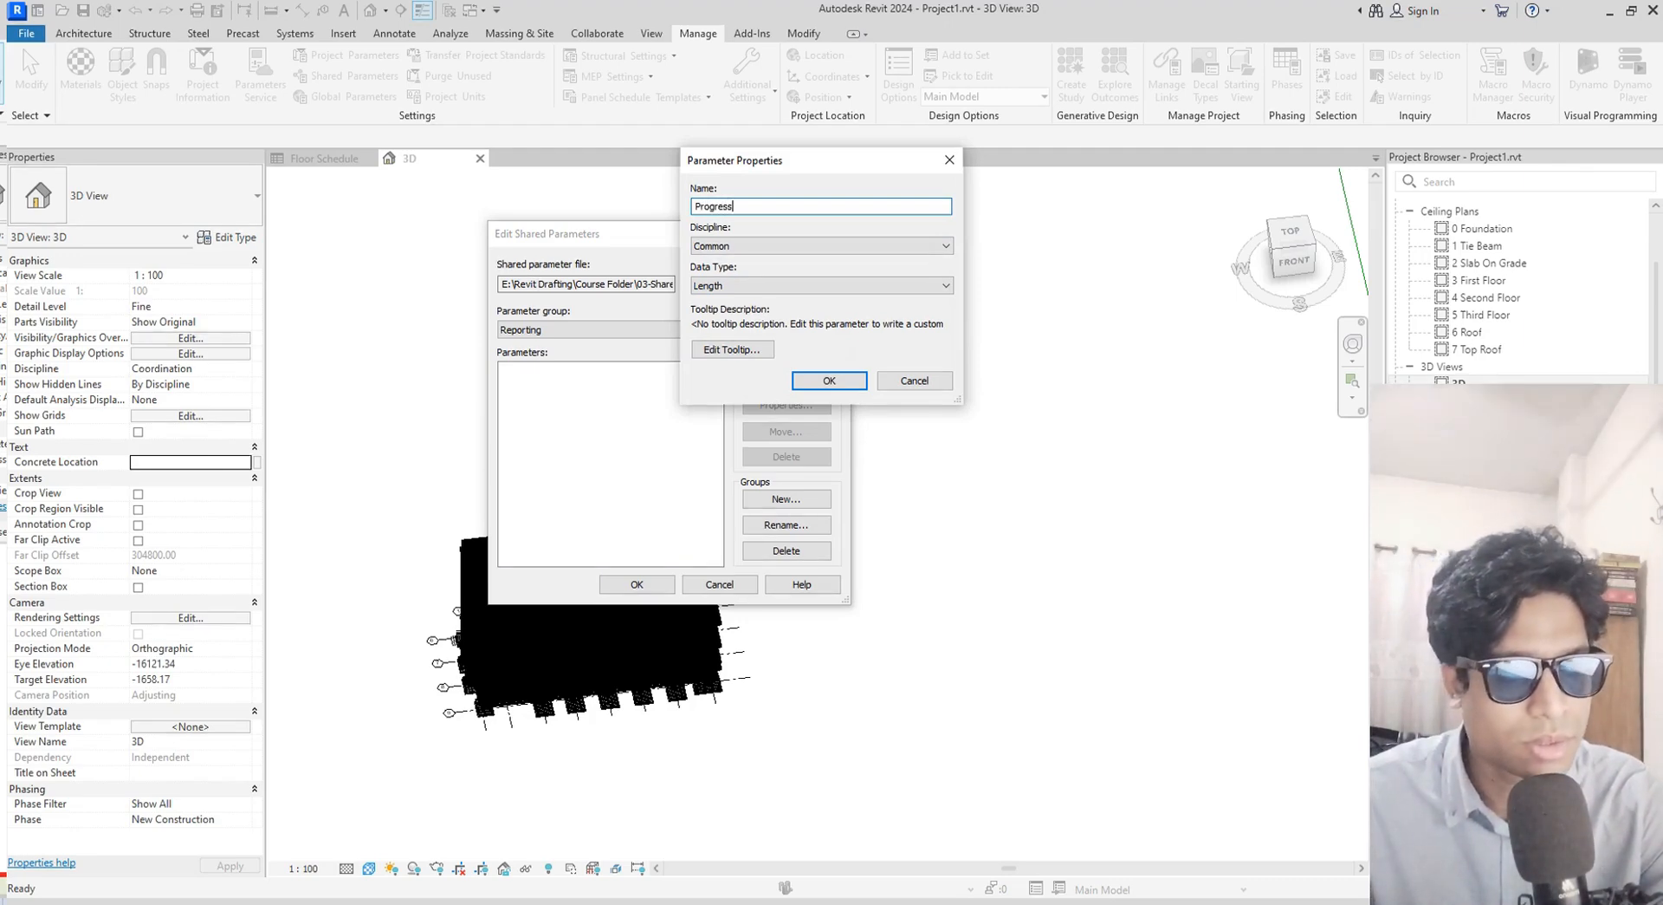
left_click(870, 292)
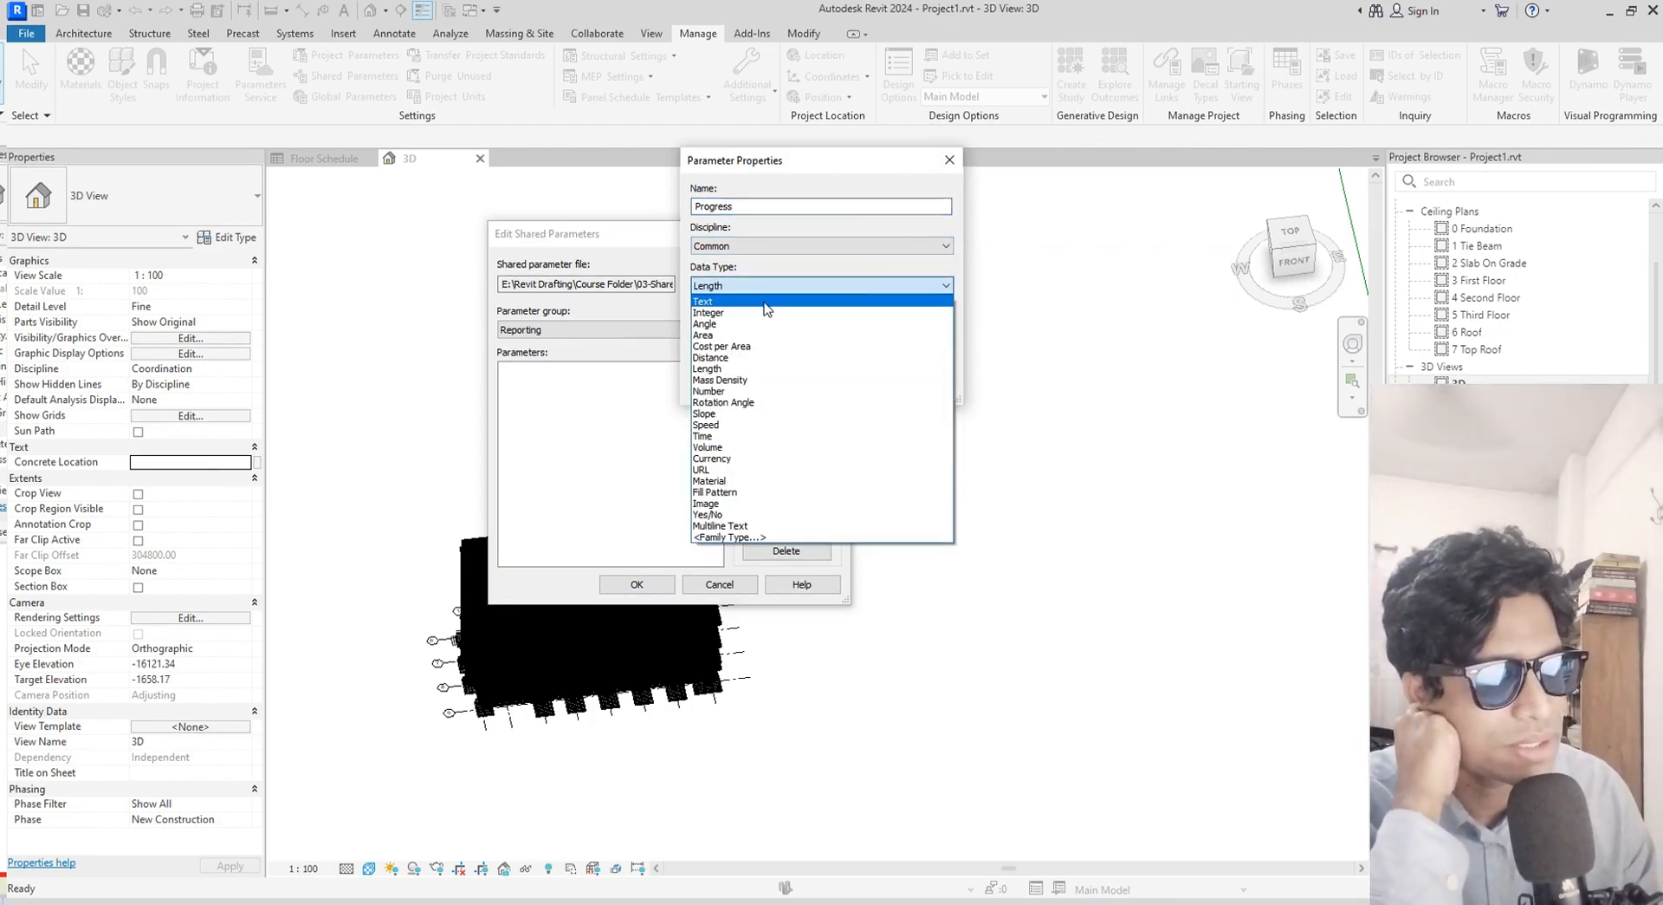
left_click(766, 300)
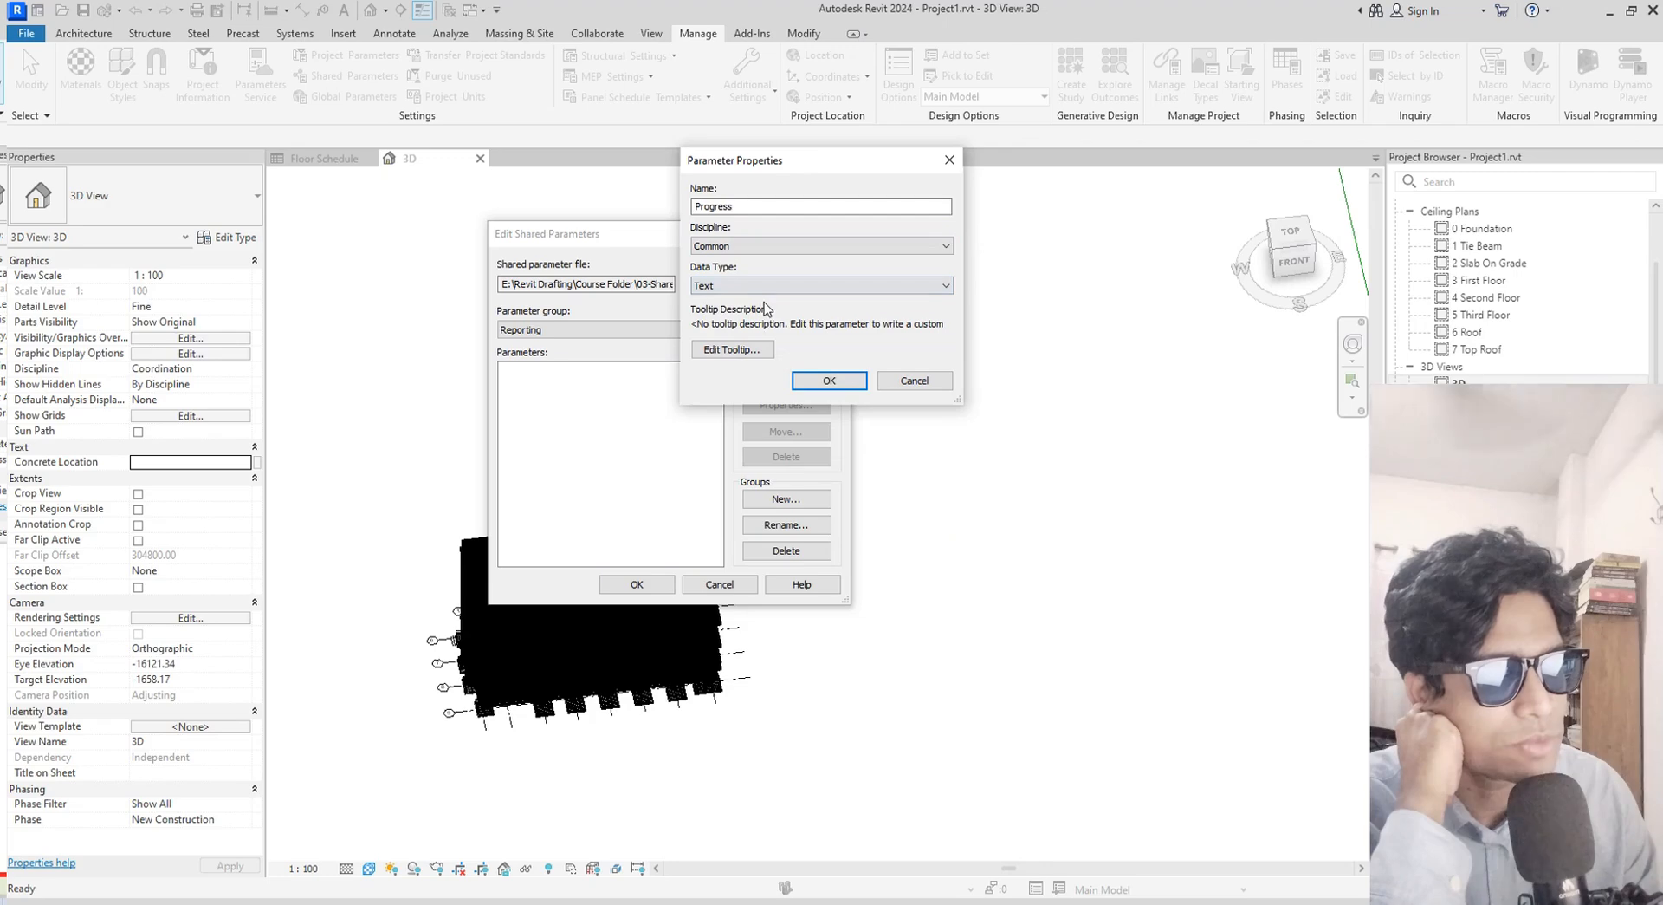
left_click(826, 382)
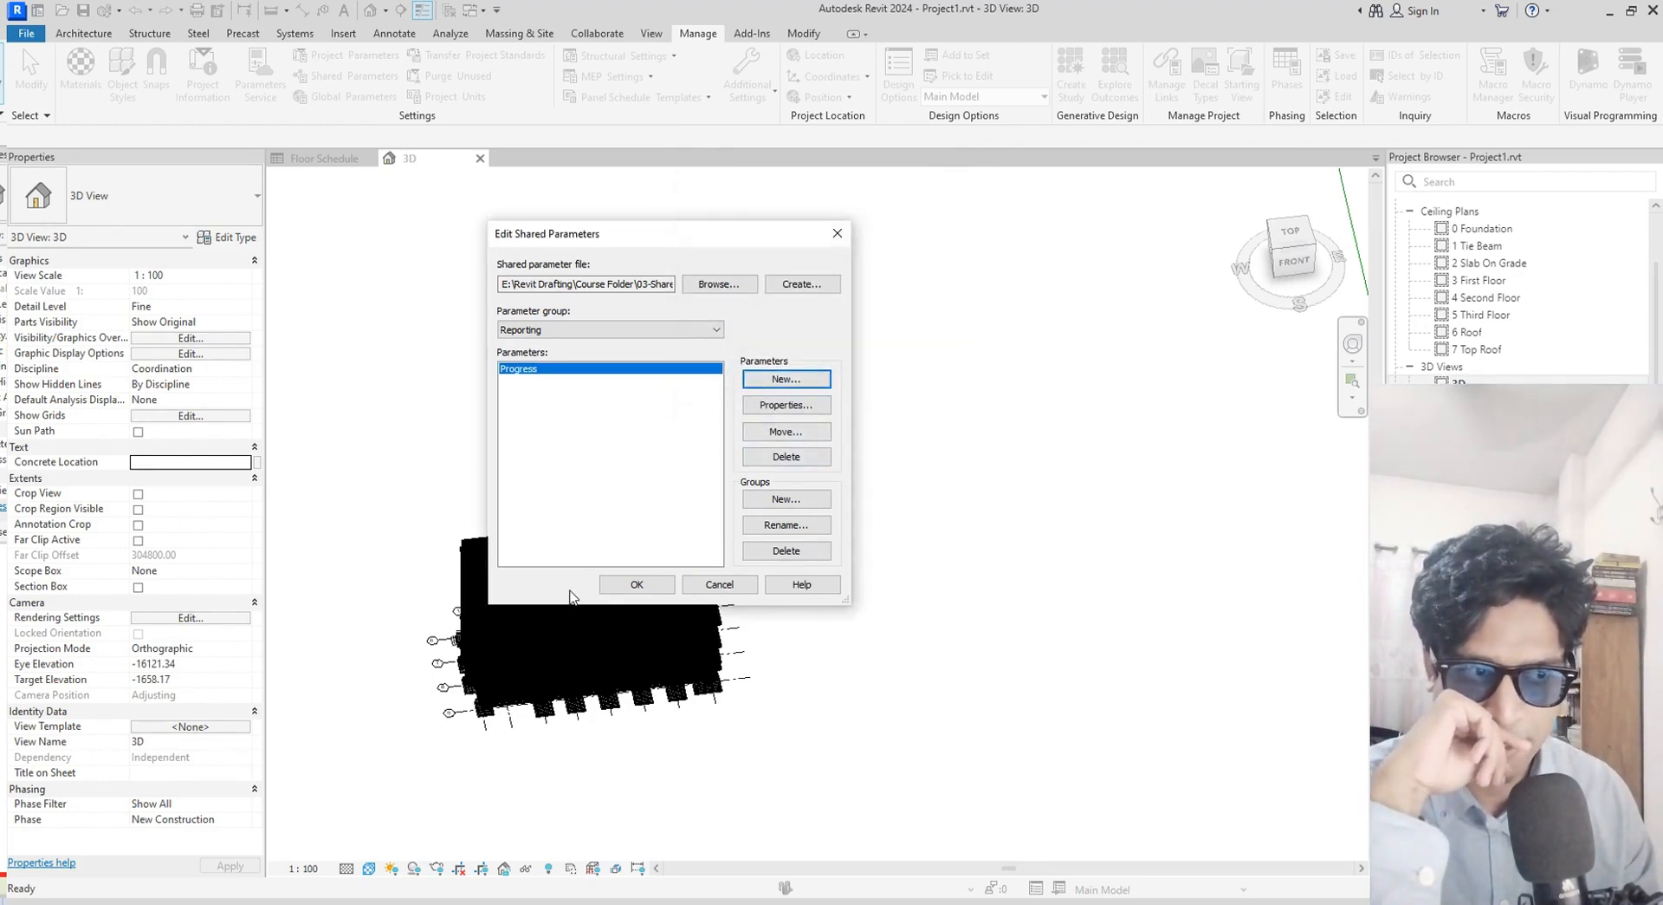
left_click(643, 590)
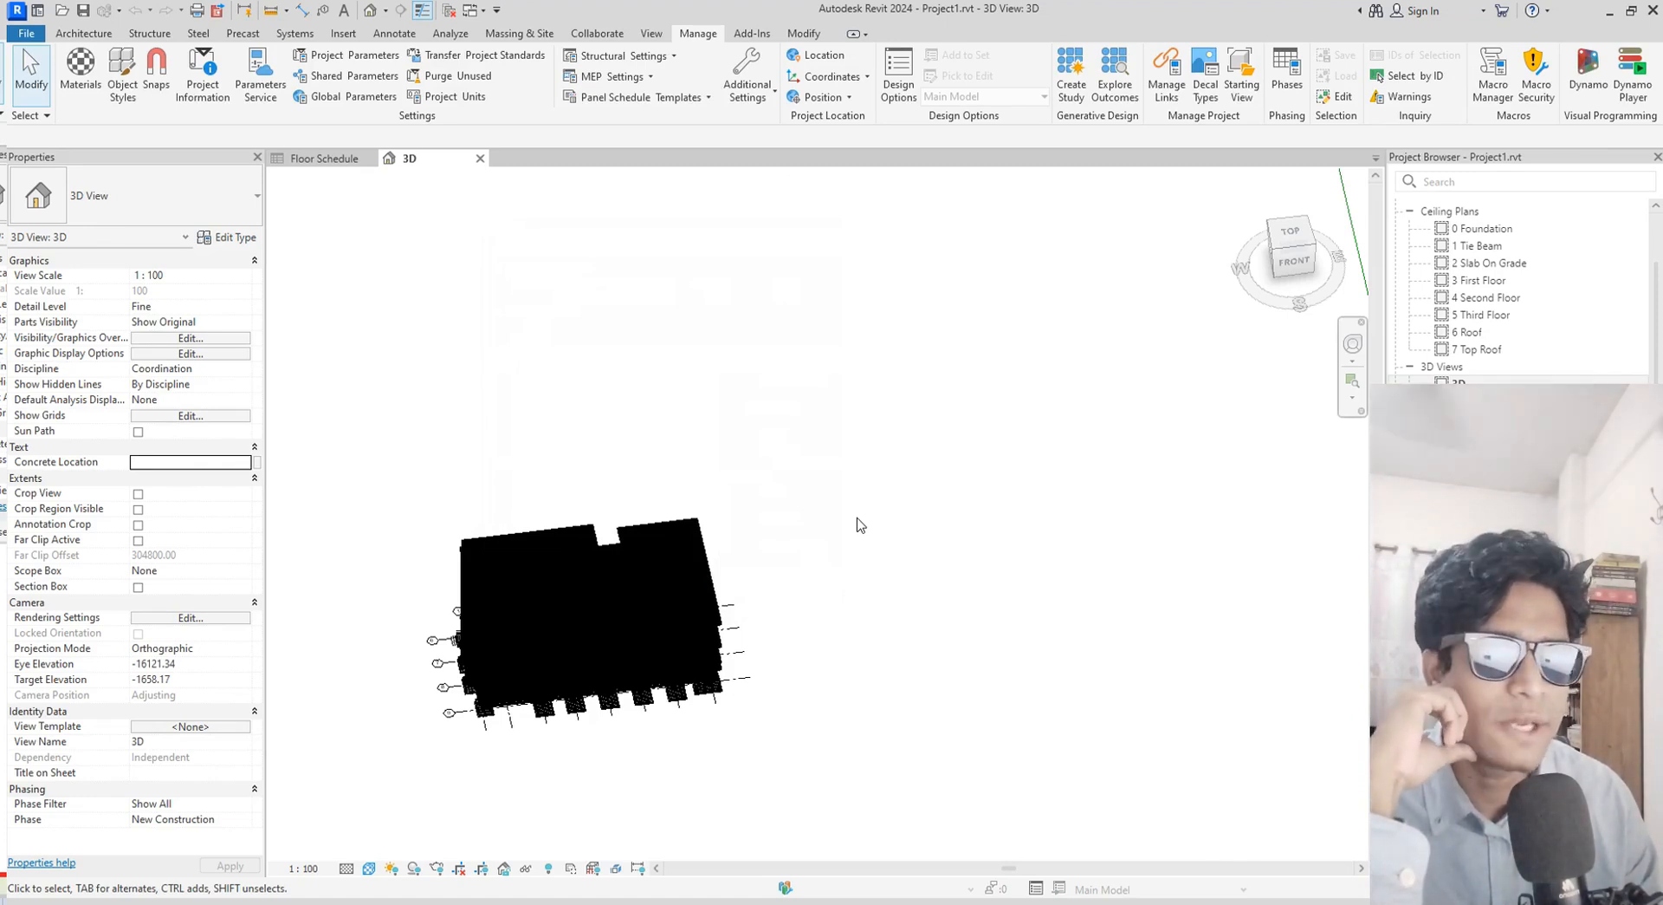
Start a new project parameter based on the shared parameter Progress from the Reporting group
left_click(373, 54)
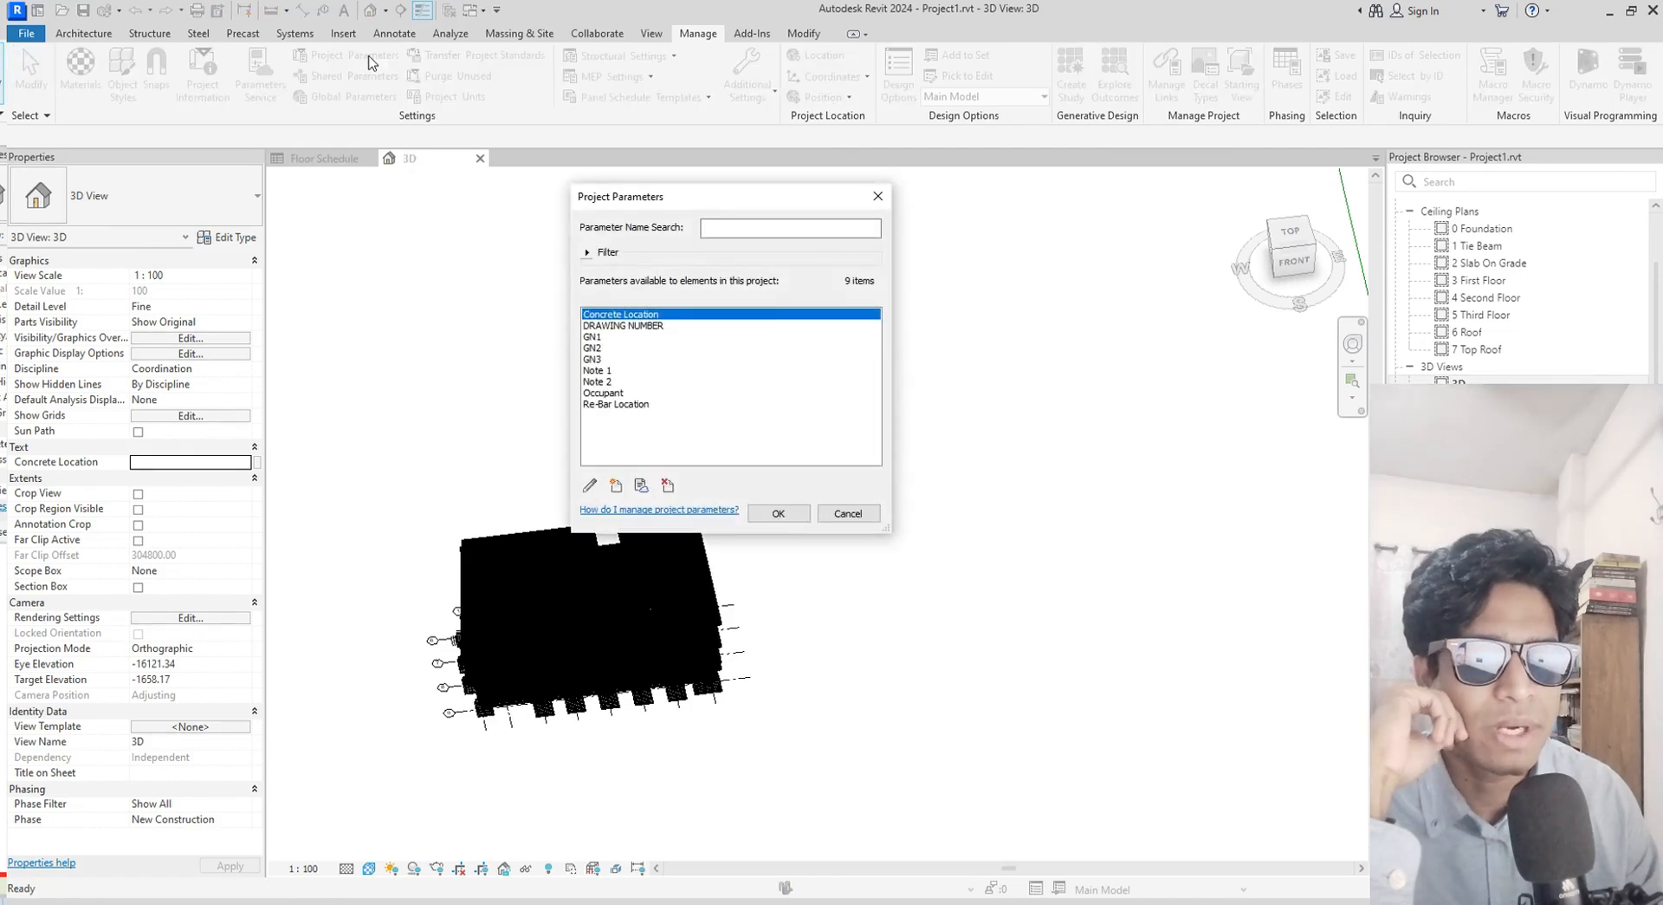
left_click(620, 487)
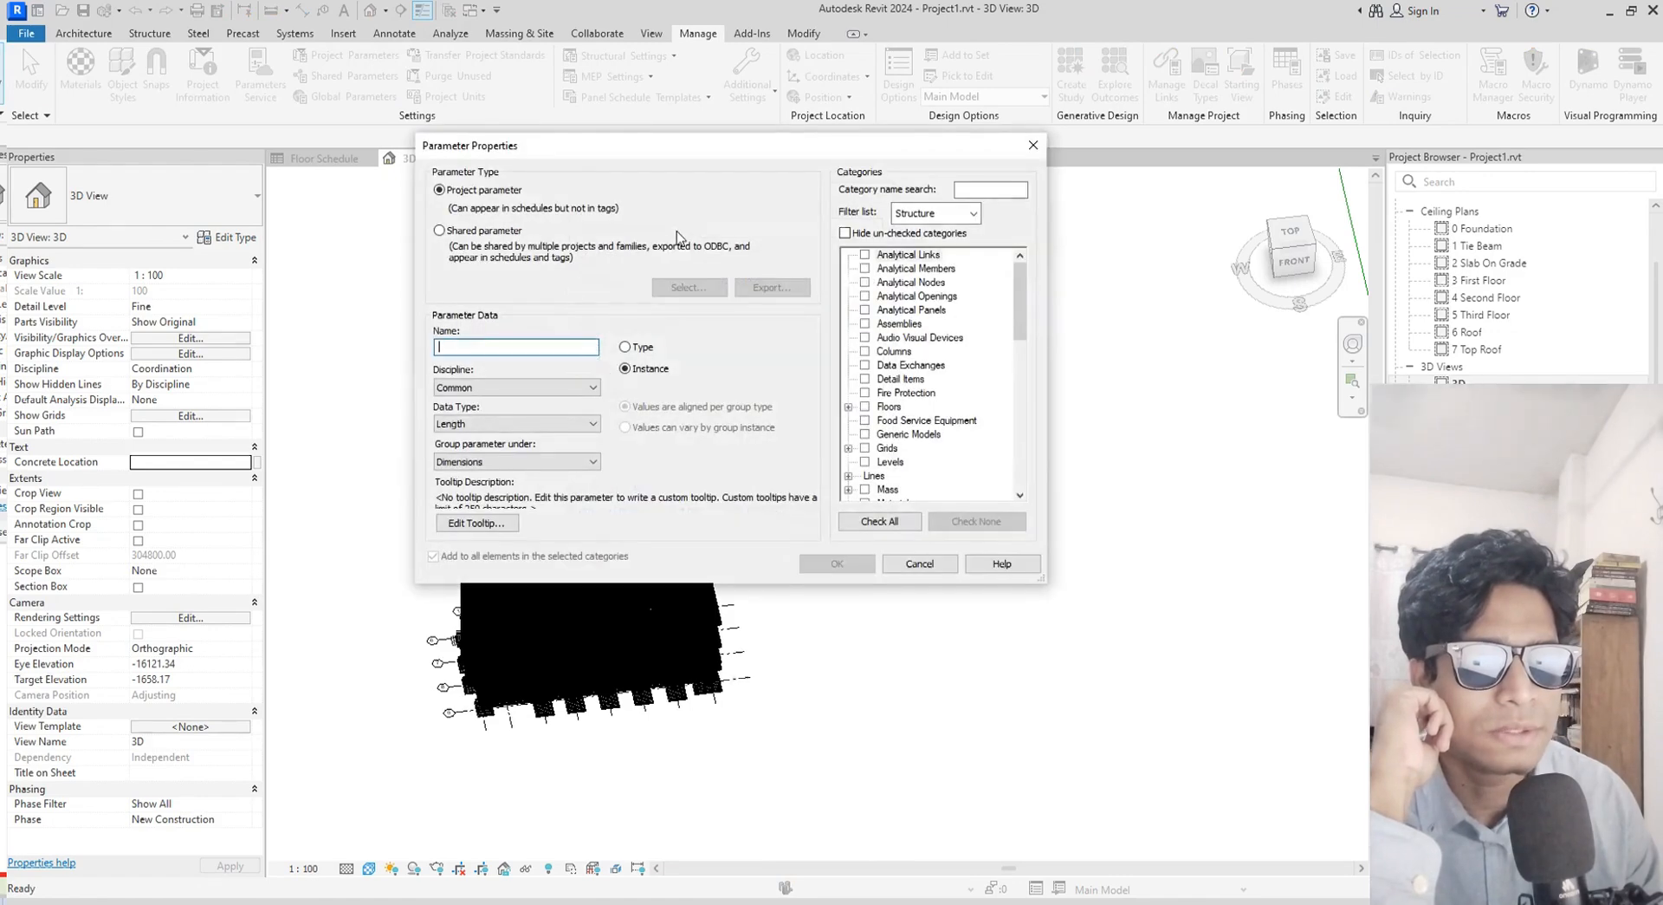
left_click(439, 234)
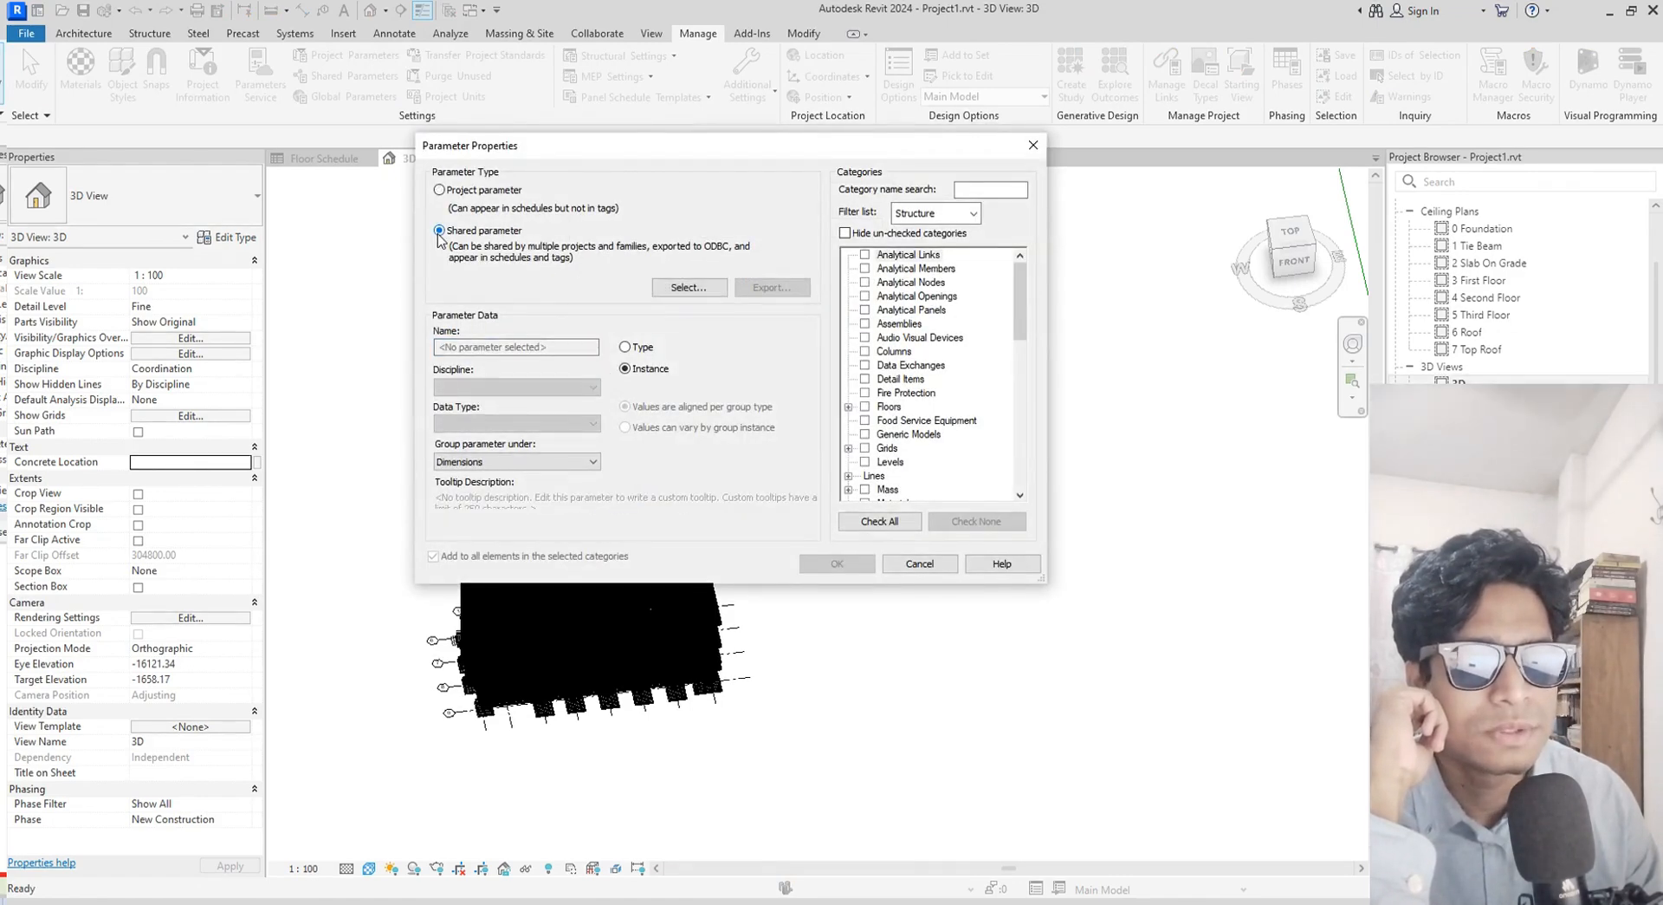
left_click(697, 289)
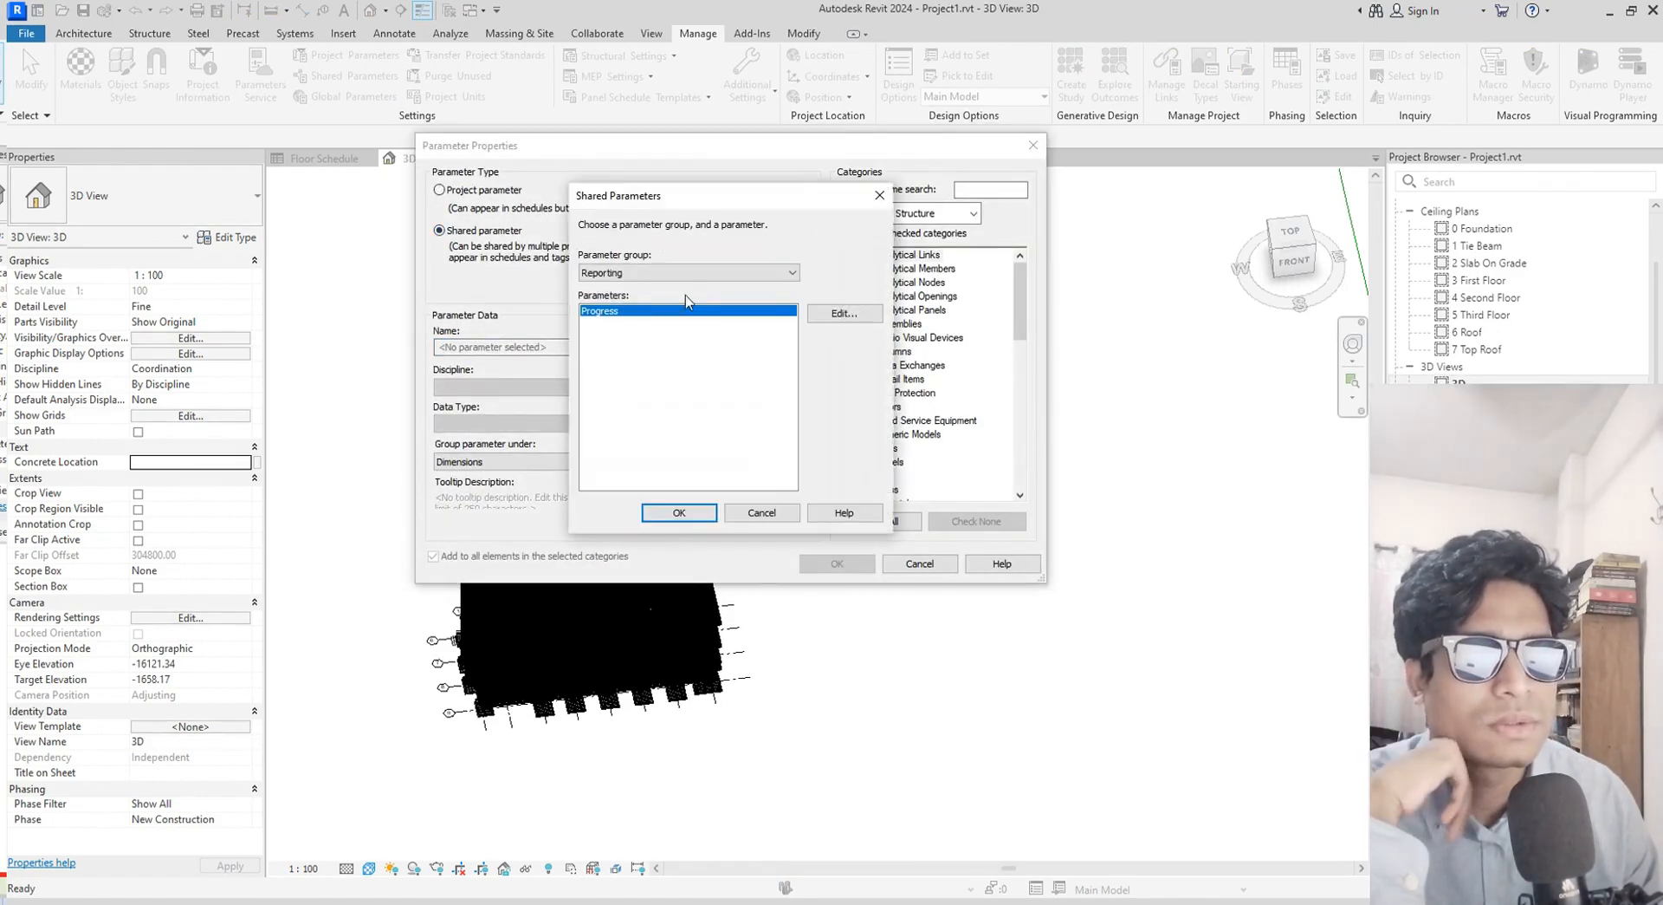
left_click(679, 512)
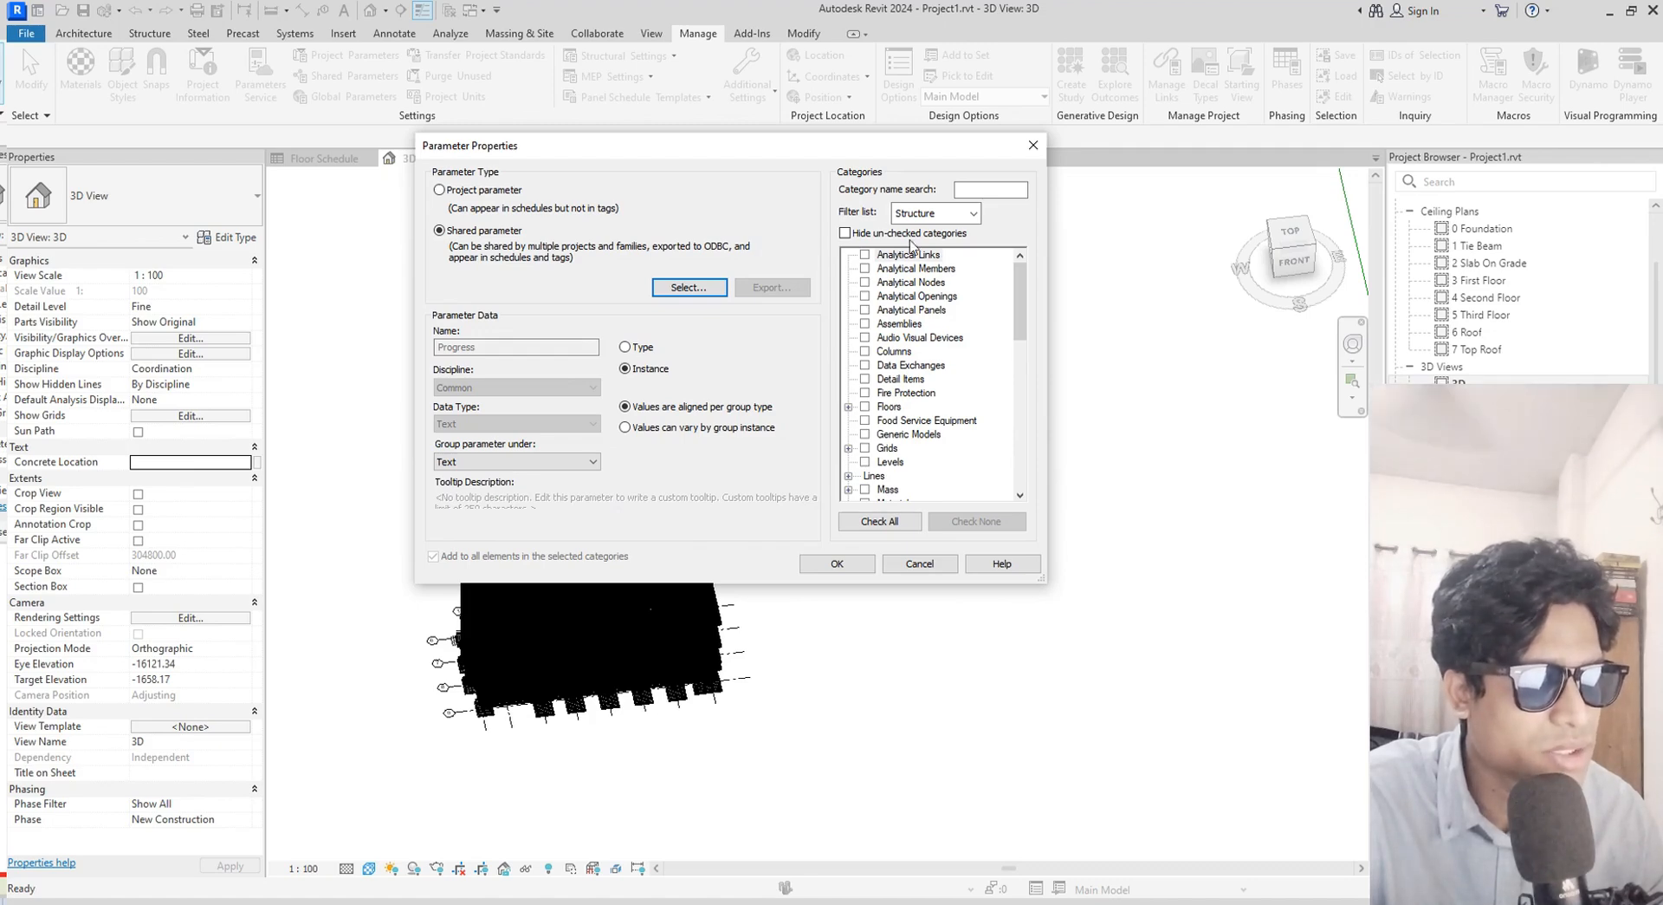
Assign the Progress parameter to the Floors category
scroll(914, 423, "down", 2)
scroll(914, 423, "down", 7)
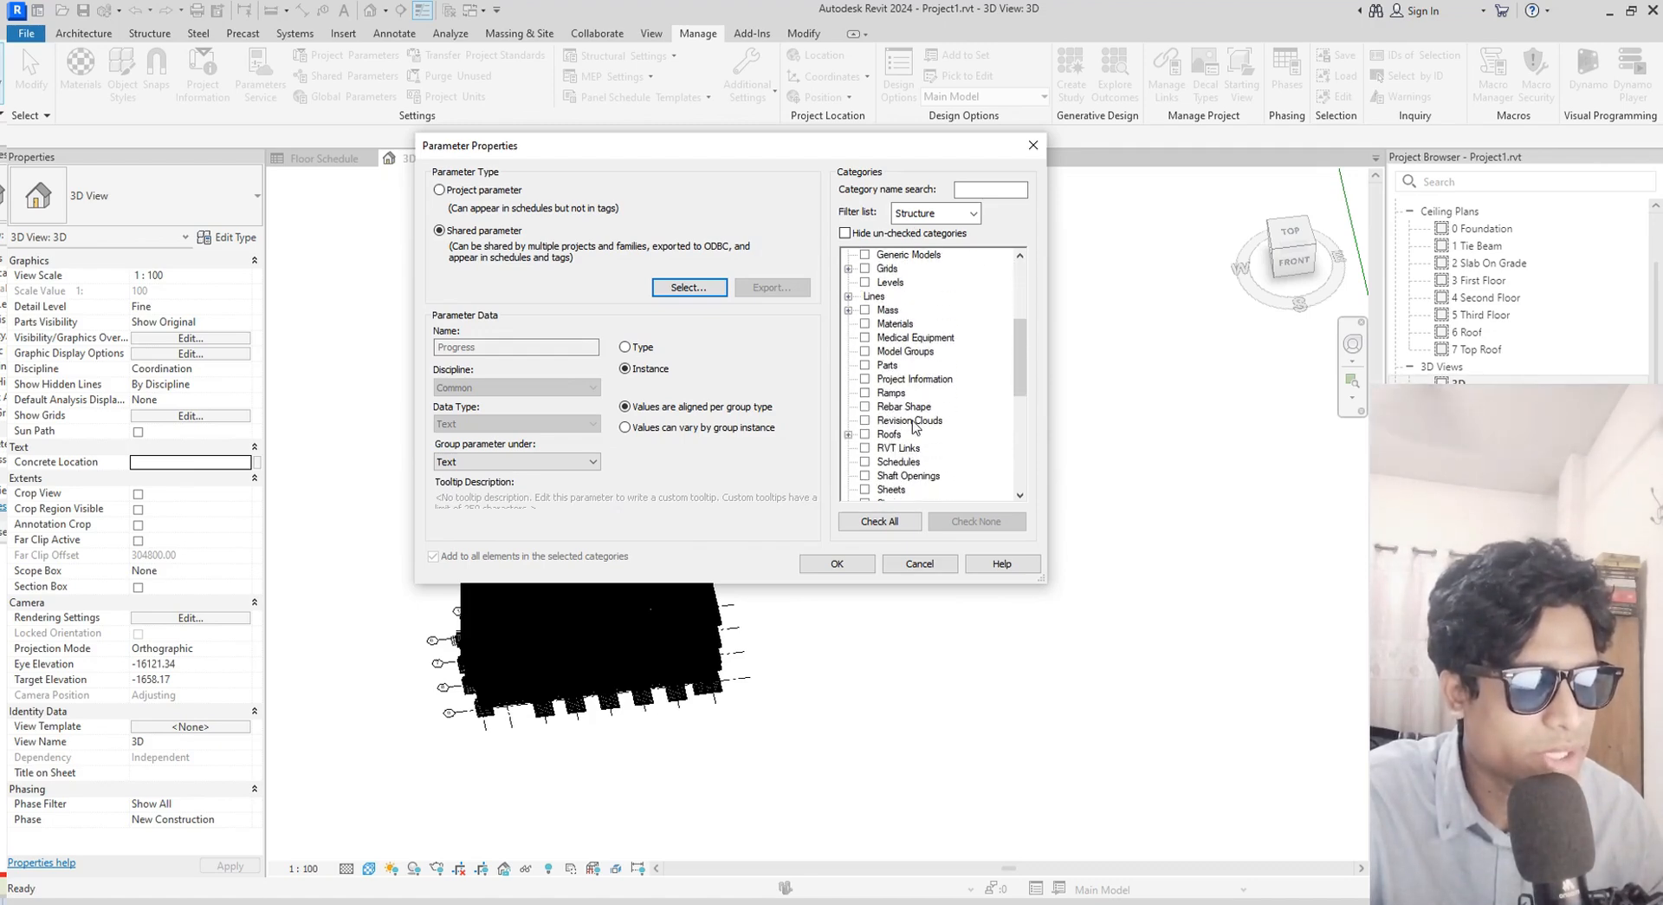
scroll(914, 423, "up", 10)
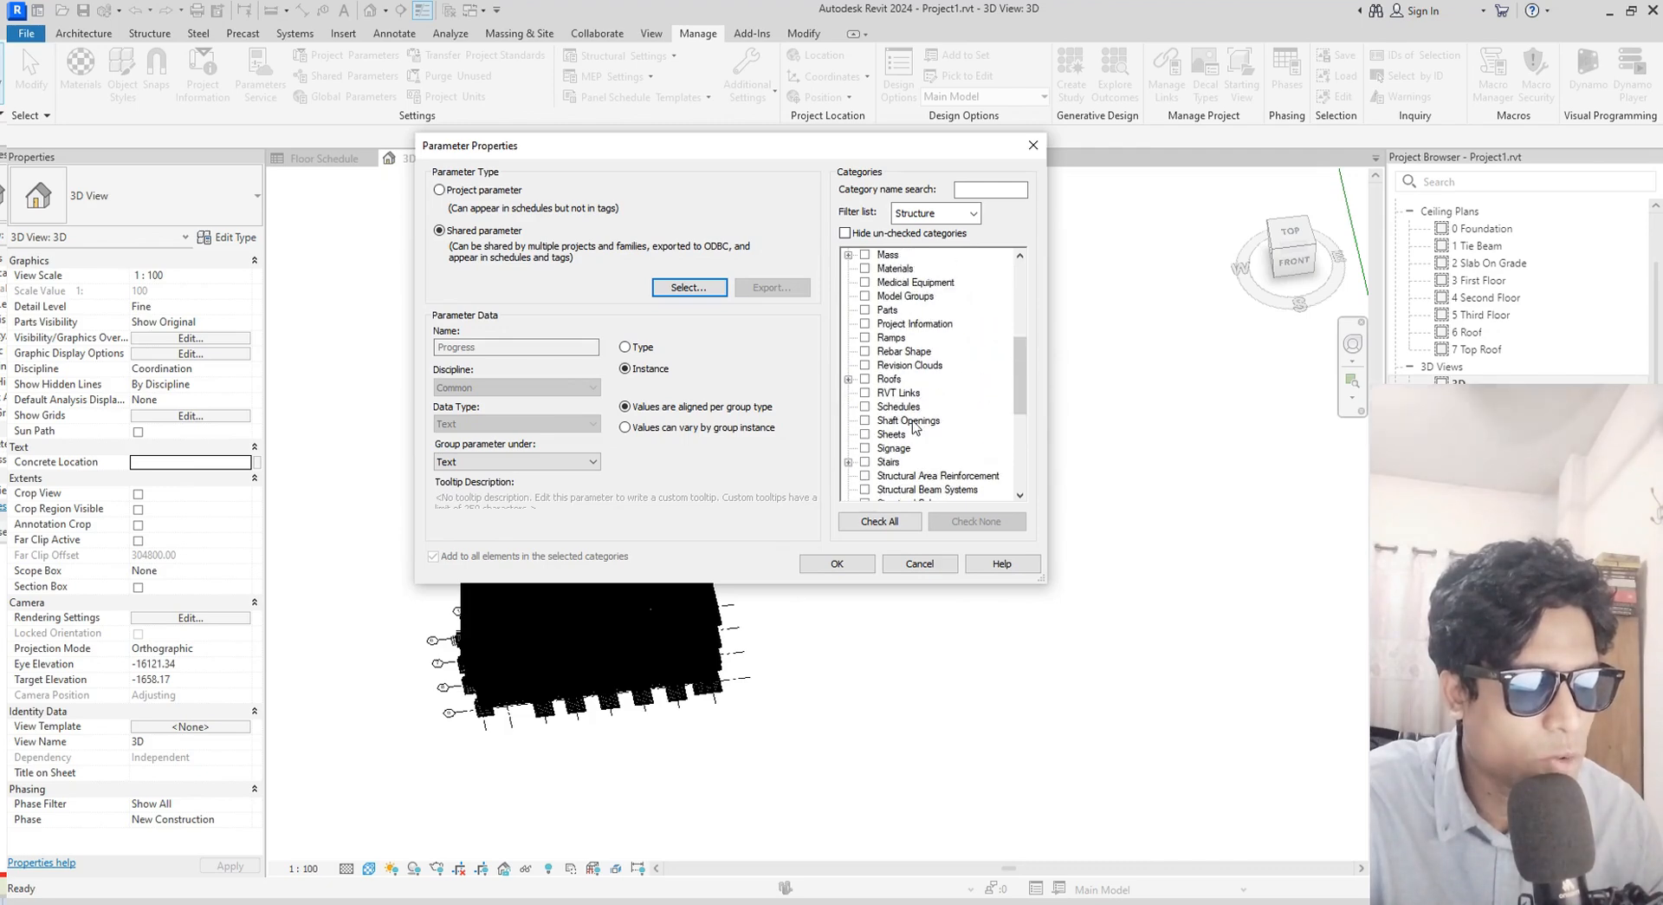
scroll(914, 422, "up", 1)
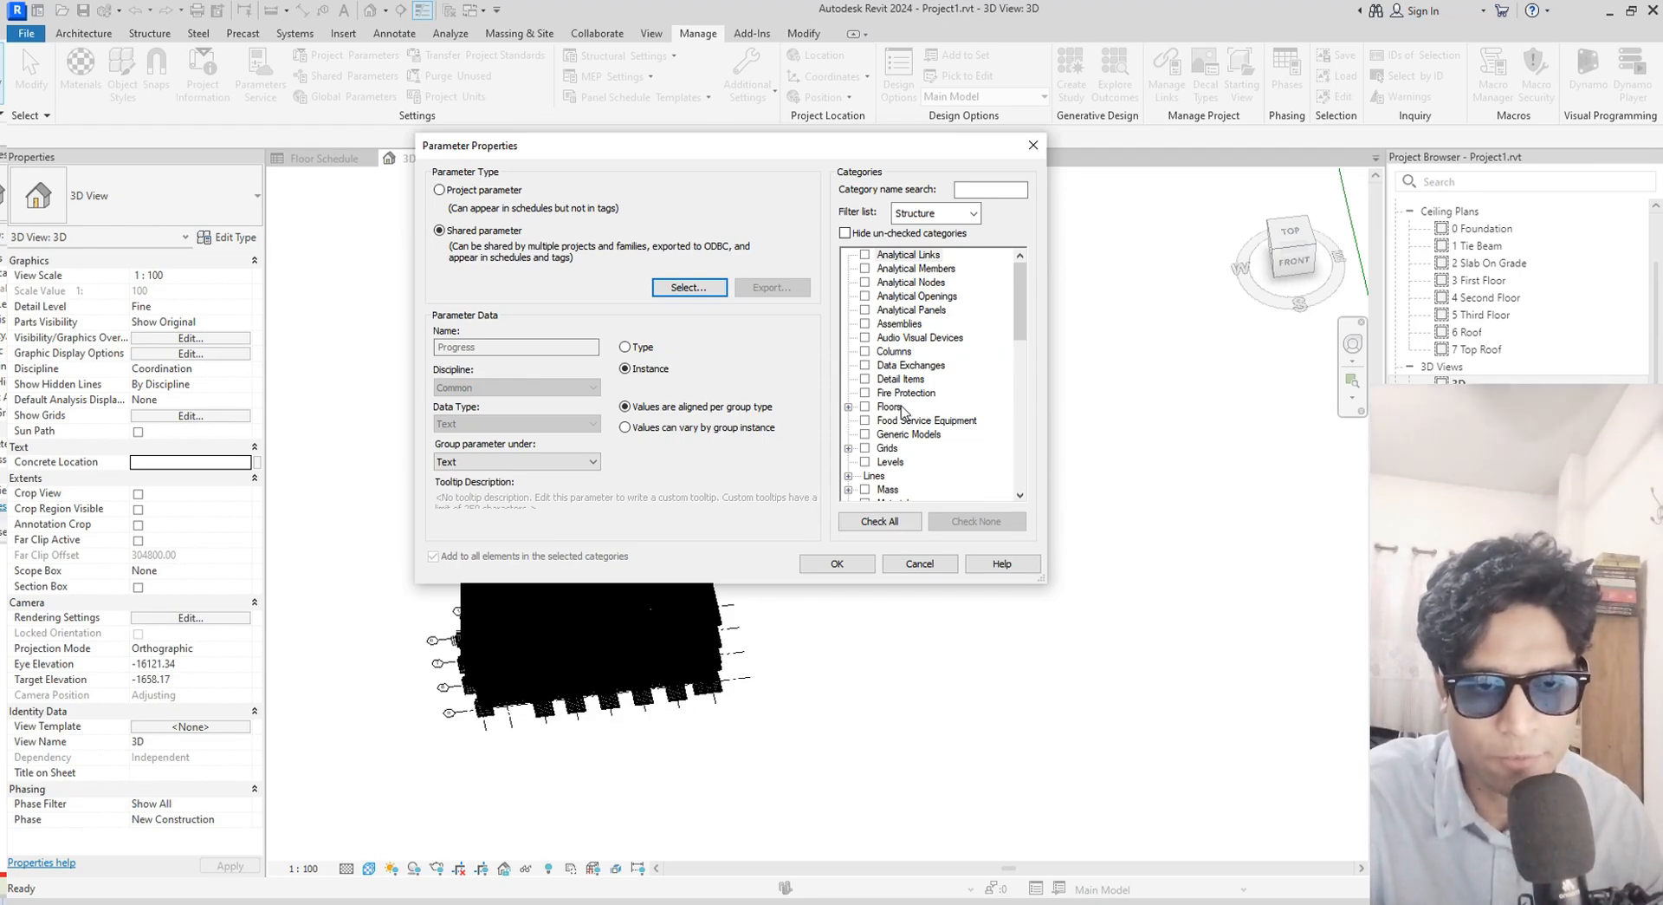
left_click(865, 406)
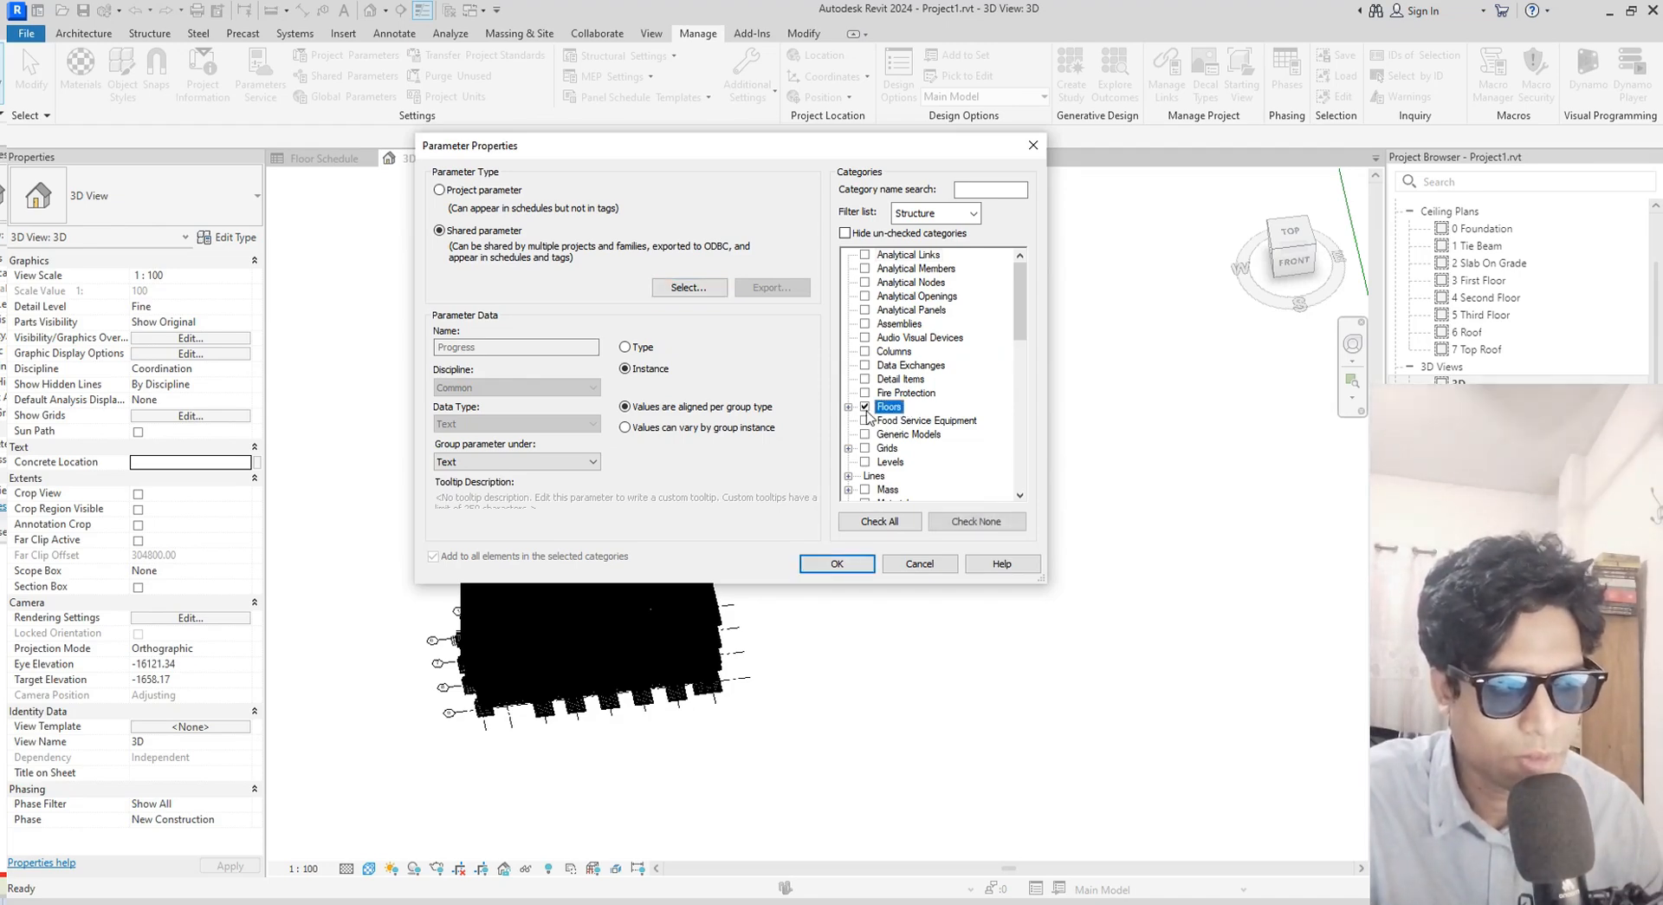
Add the Stairs category to the Progress parameter's assigned categories
scroll(920, 438, "down", 2)
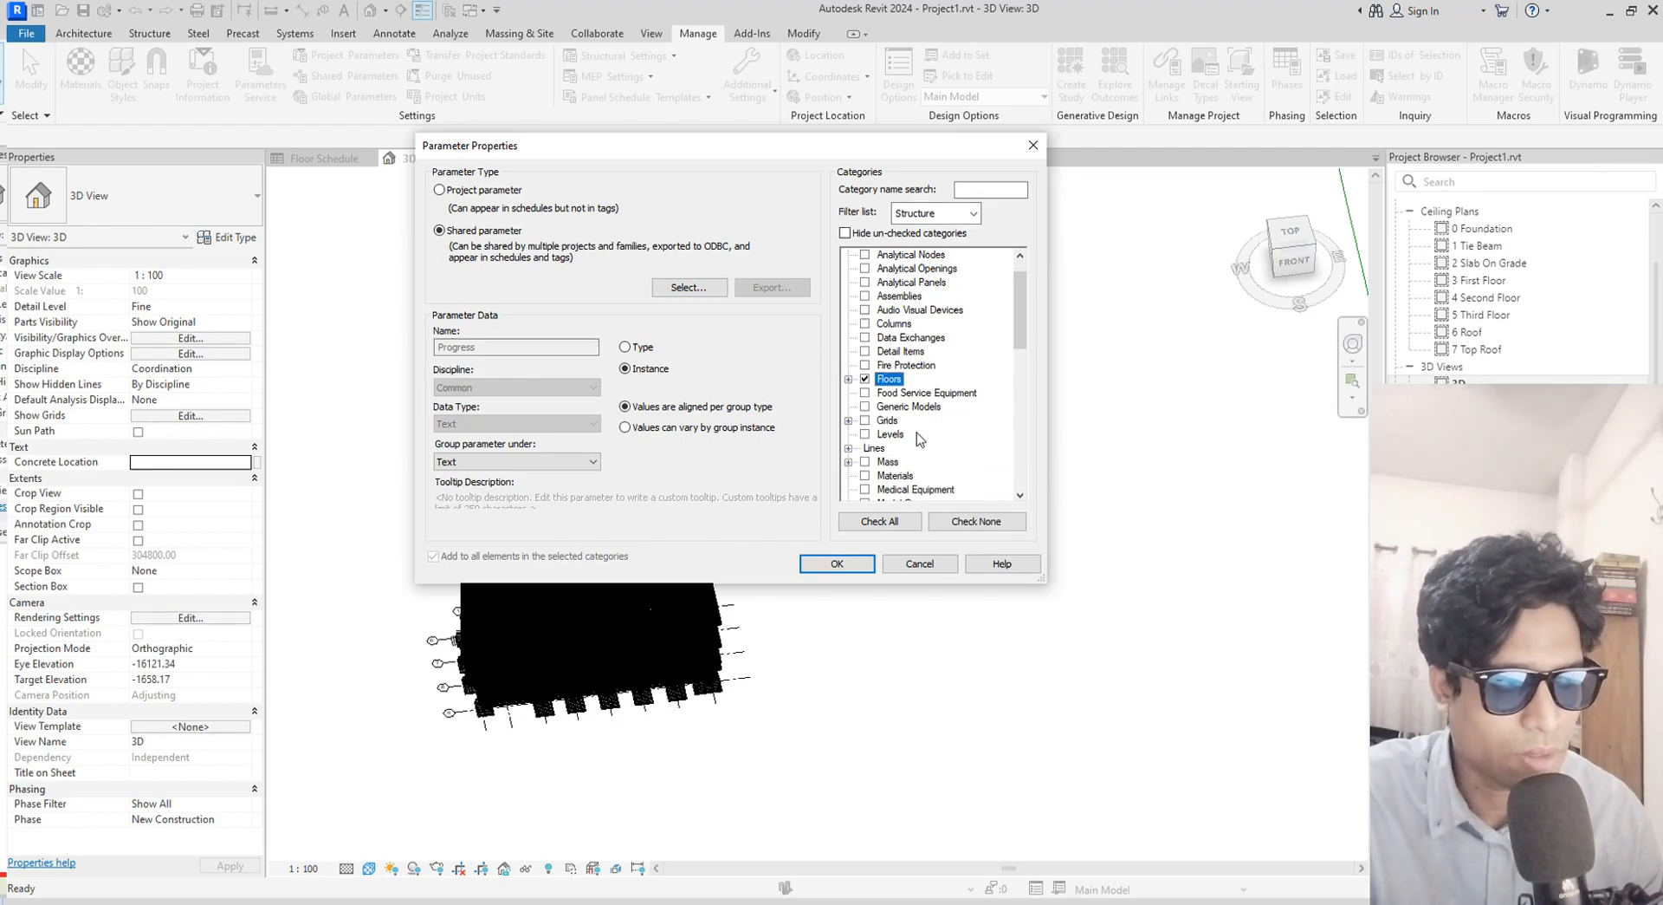
scroll(920, 442, "down", 1)
scroll(921, 438, "up", 3)
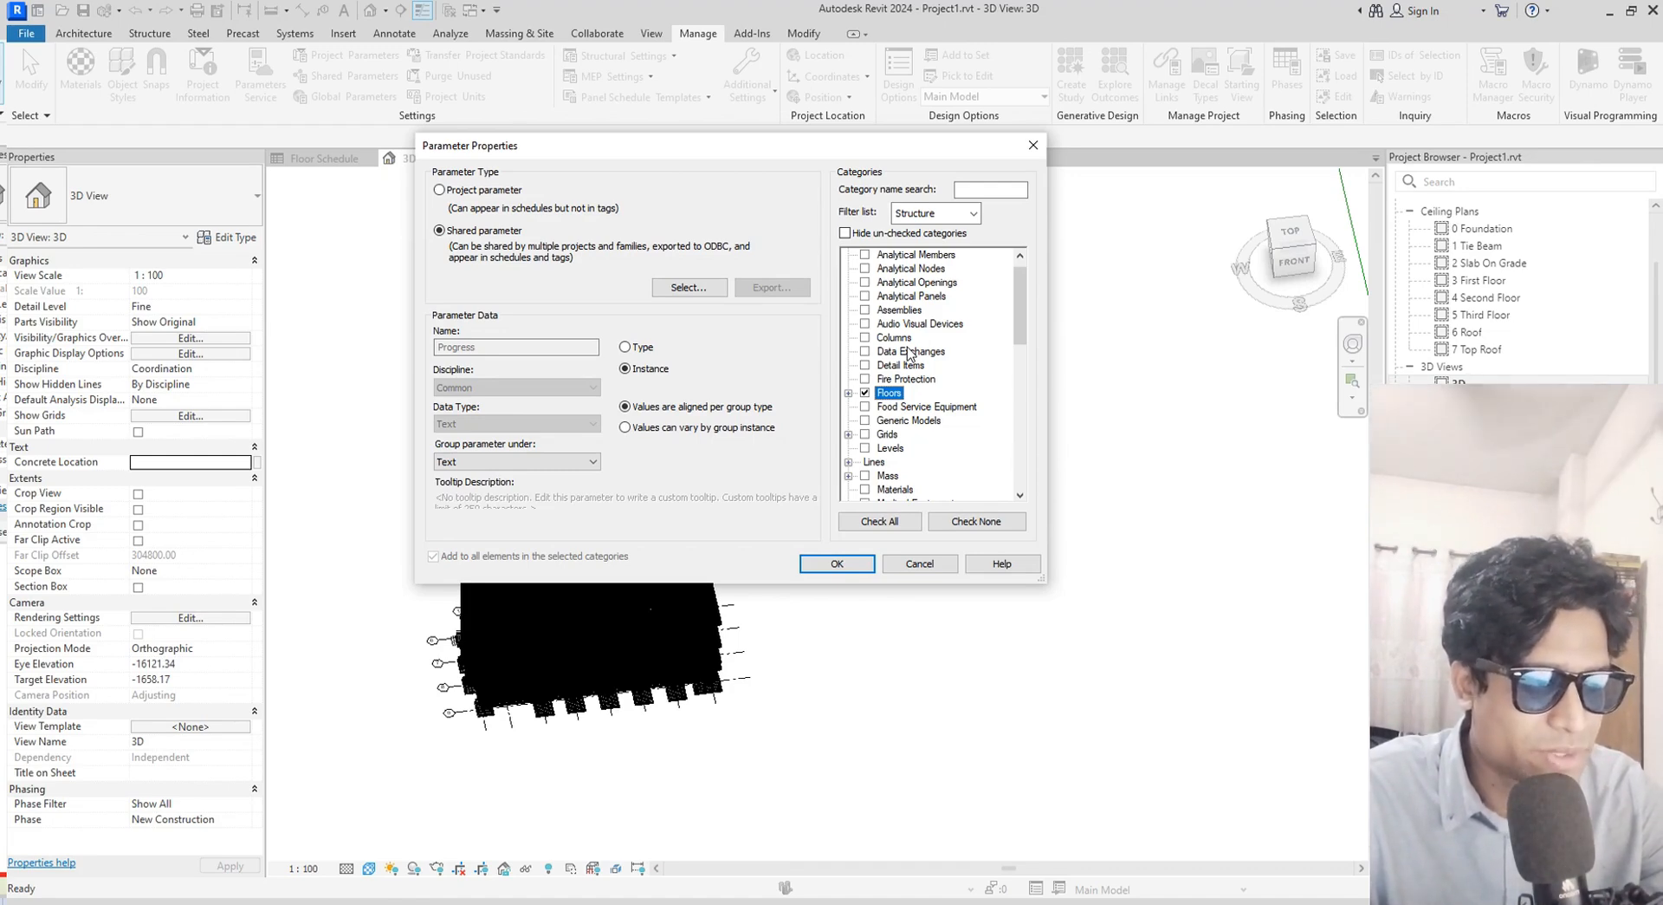
scroll(921, 460, "down", 4)
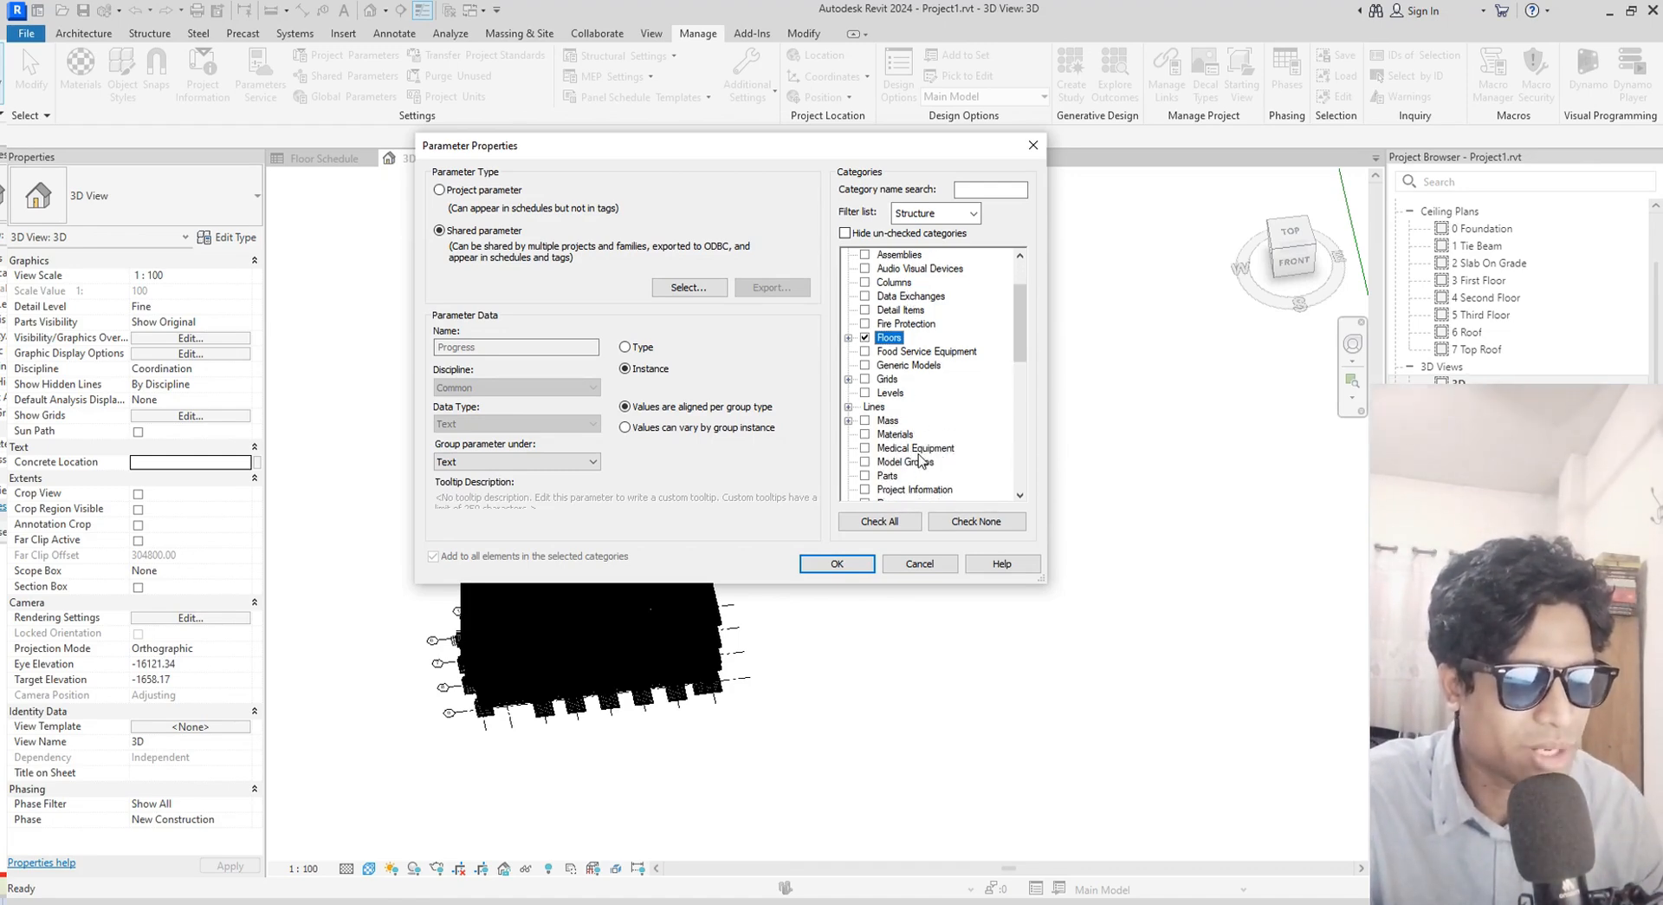
scroll(921, 460, "down", 2)
scroll(921, 460, "up", 4)
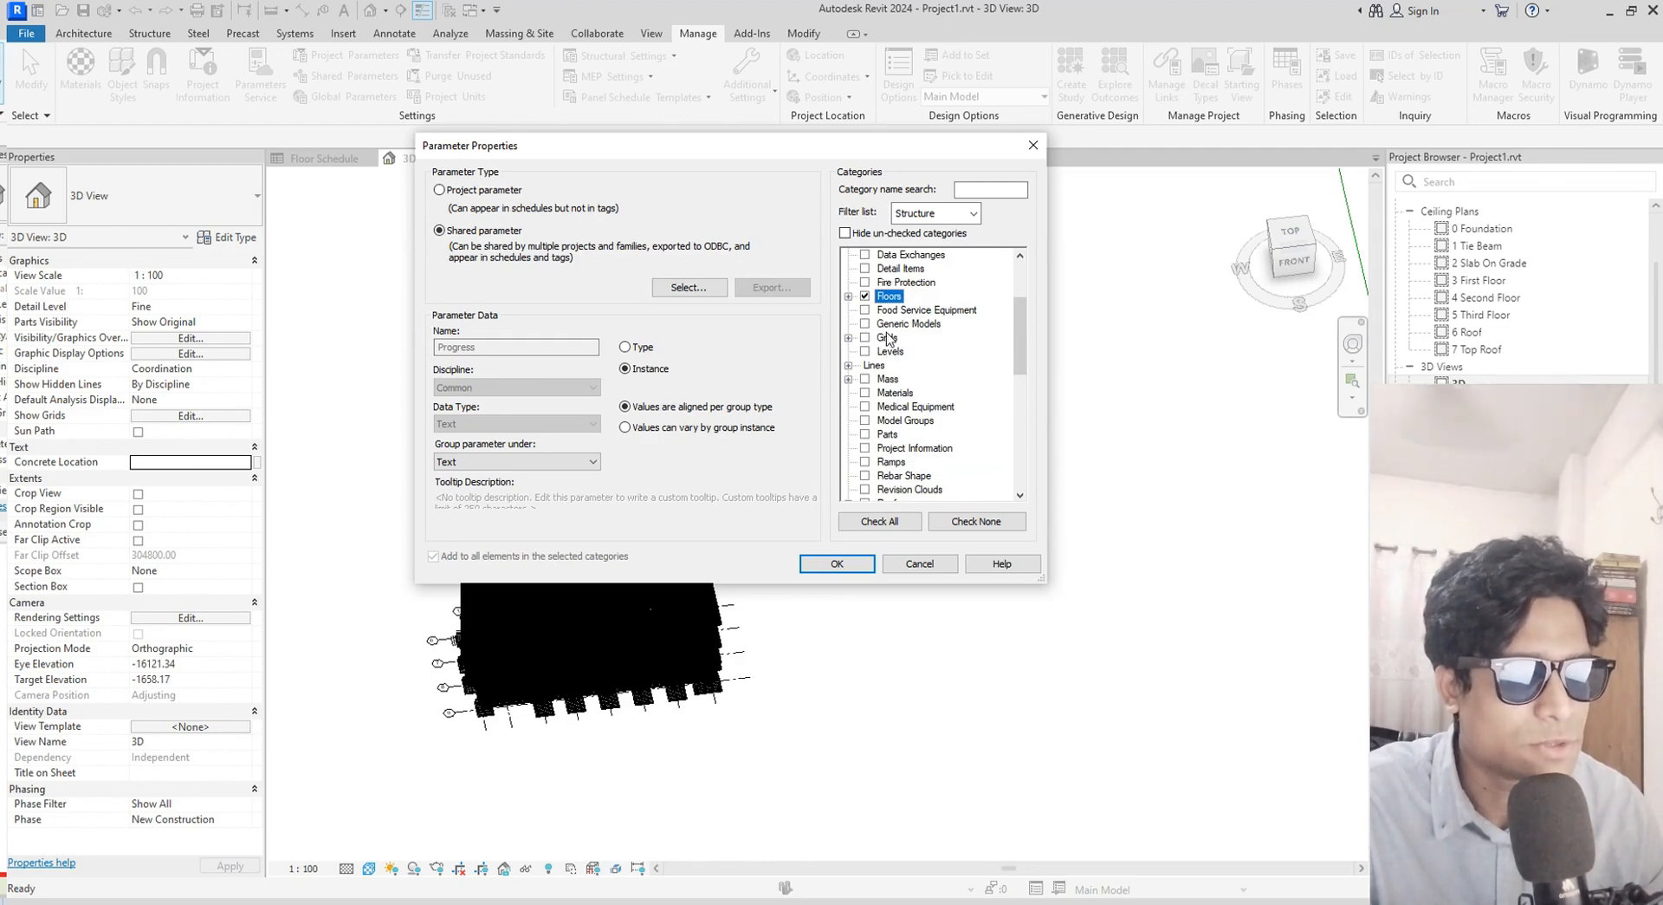
scroll(898, 453, "down", 3)
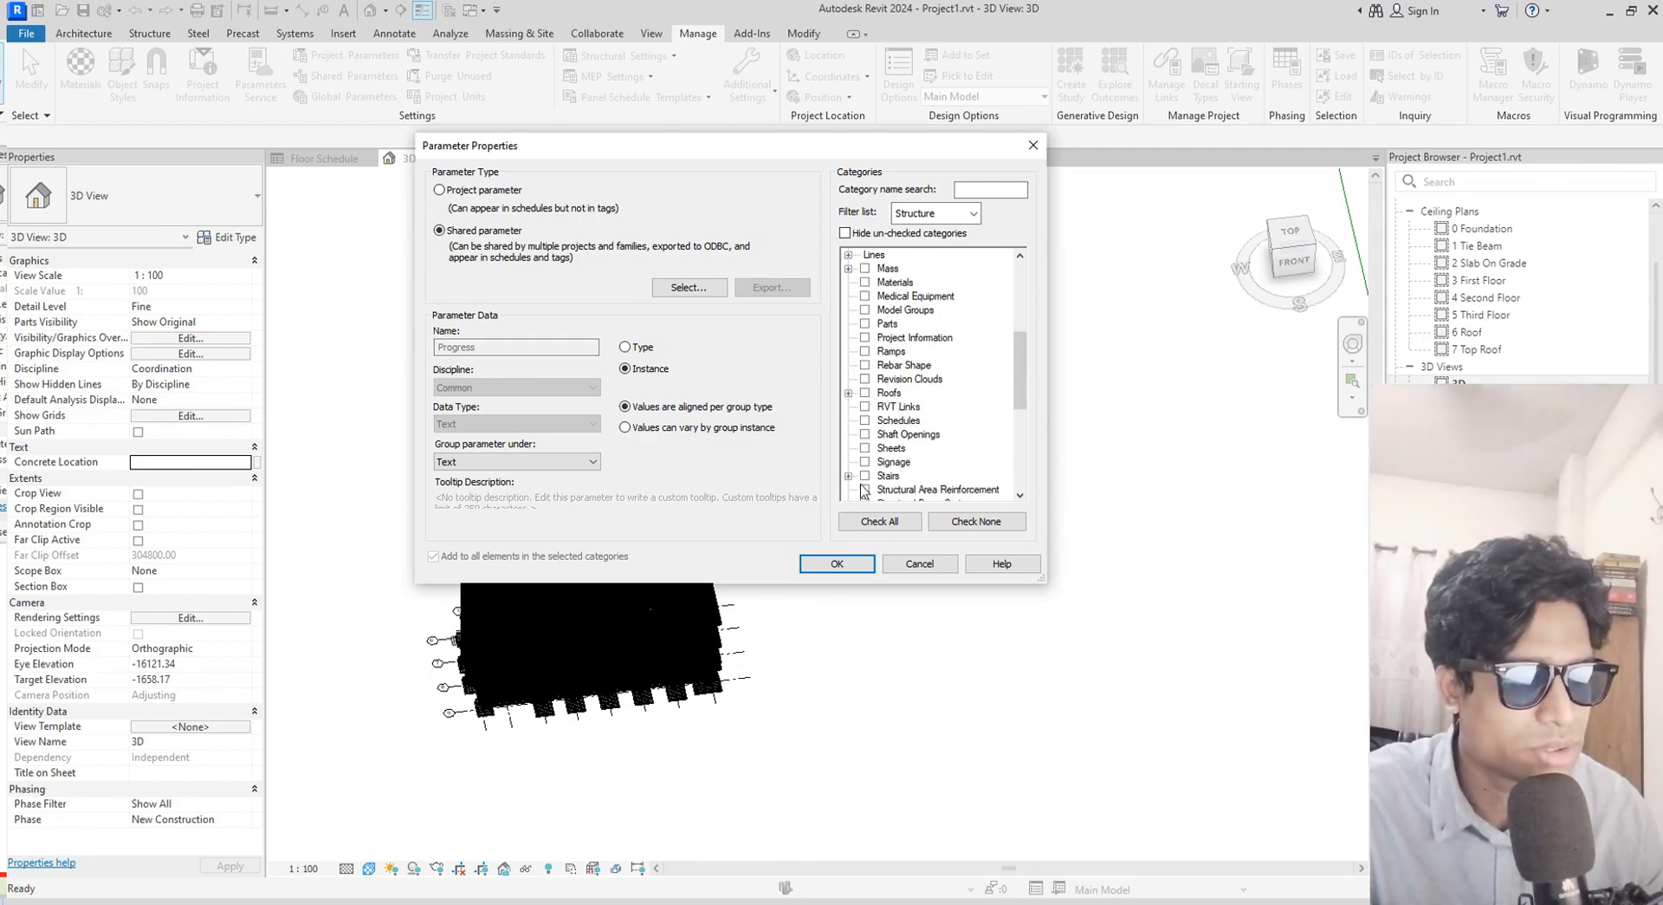
left_click(865, 476)
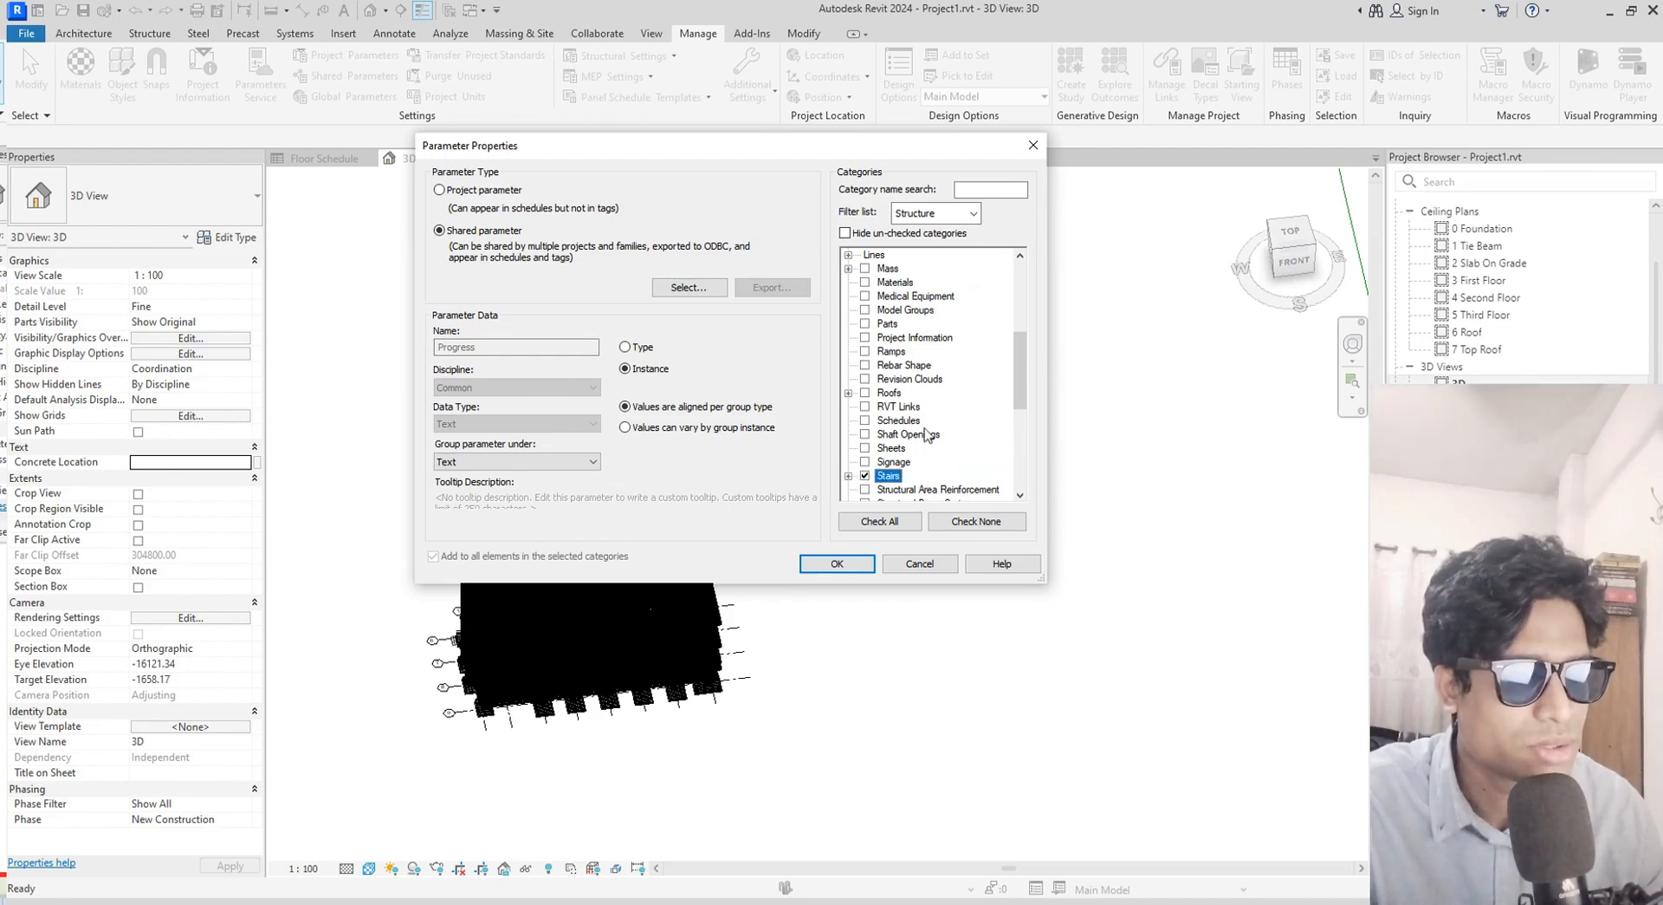
Include Structural Area Reinforcement, Structural Beam Systems and Structural Columns in the Progress parameter's categories
scroll(934, 443, "down", 3)
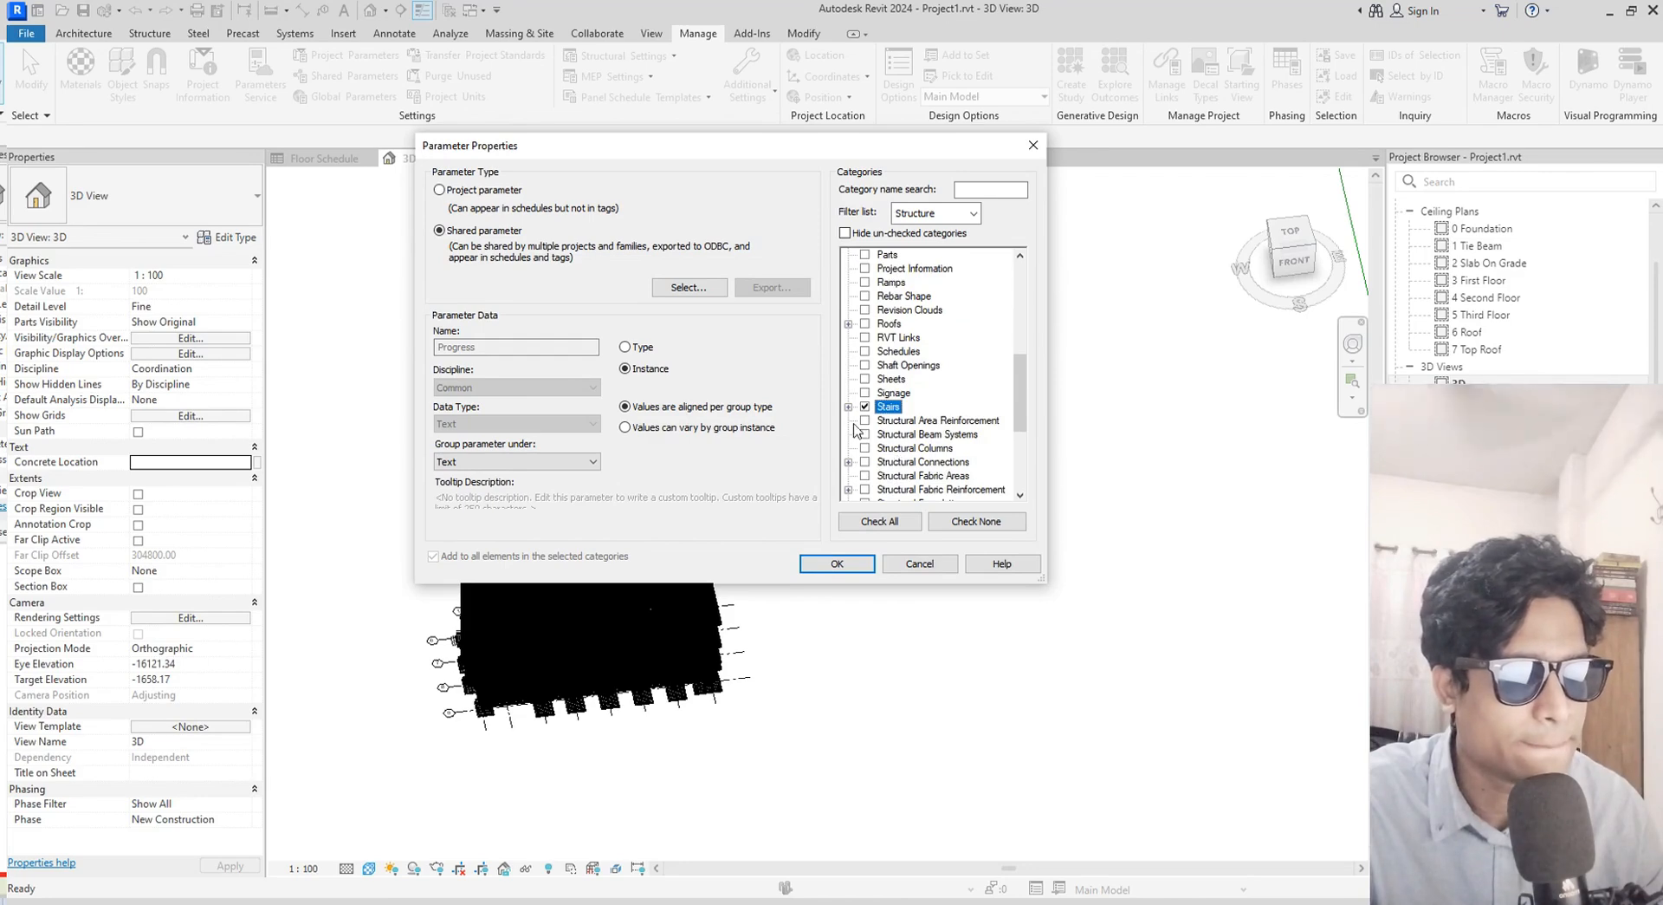
left_click(865, 422)
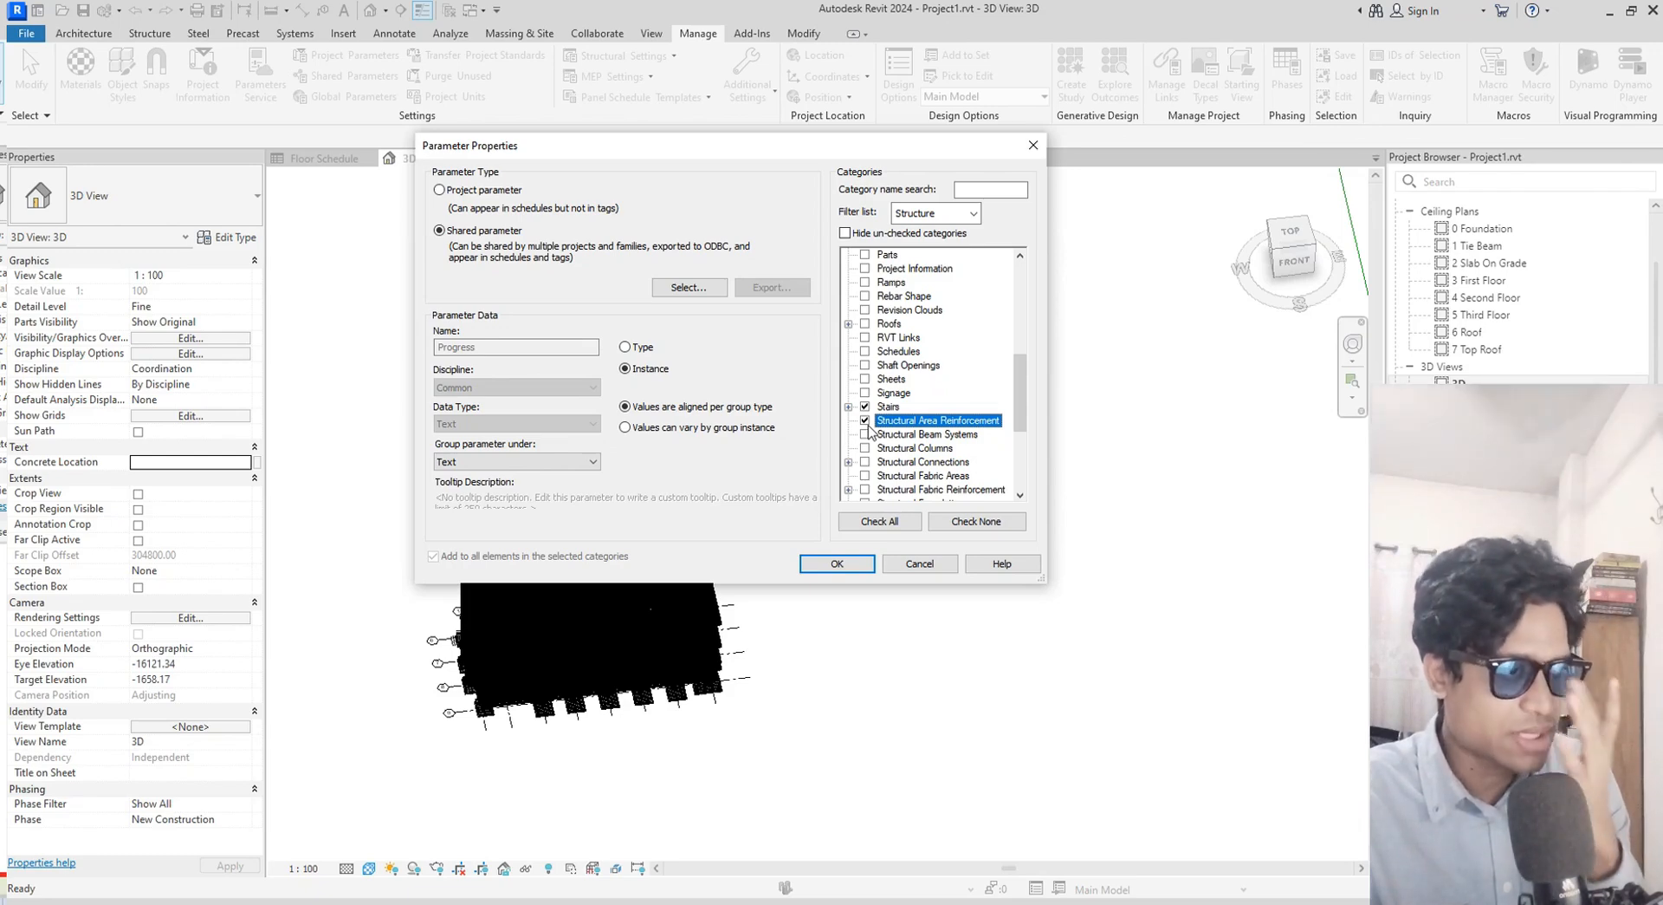
left_click(864, 434)
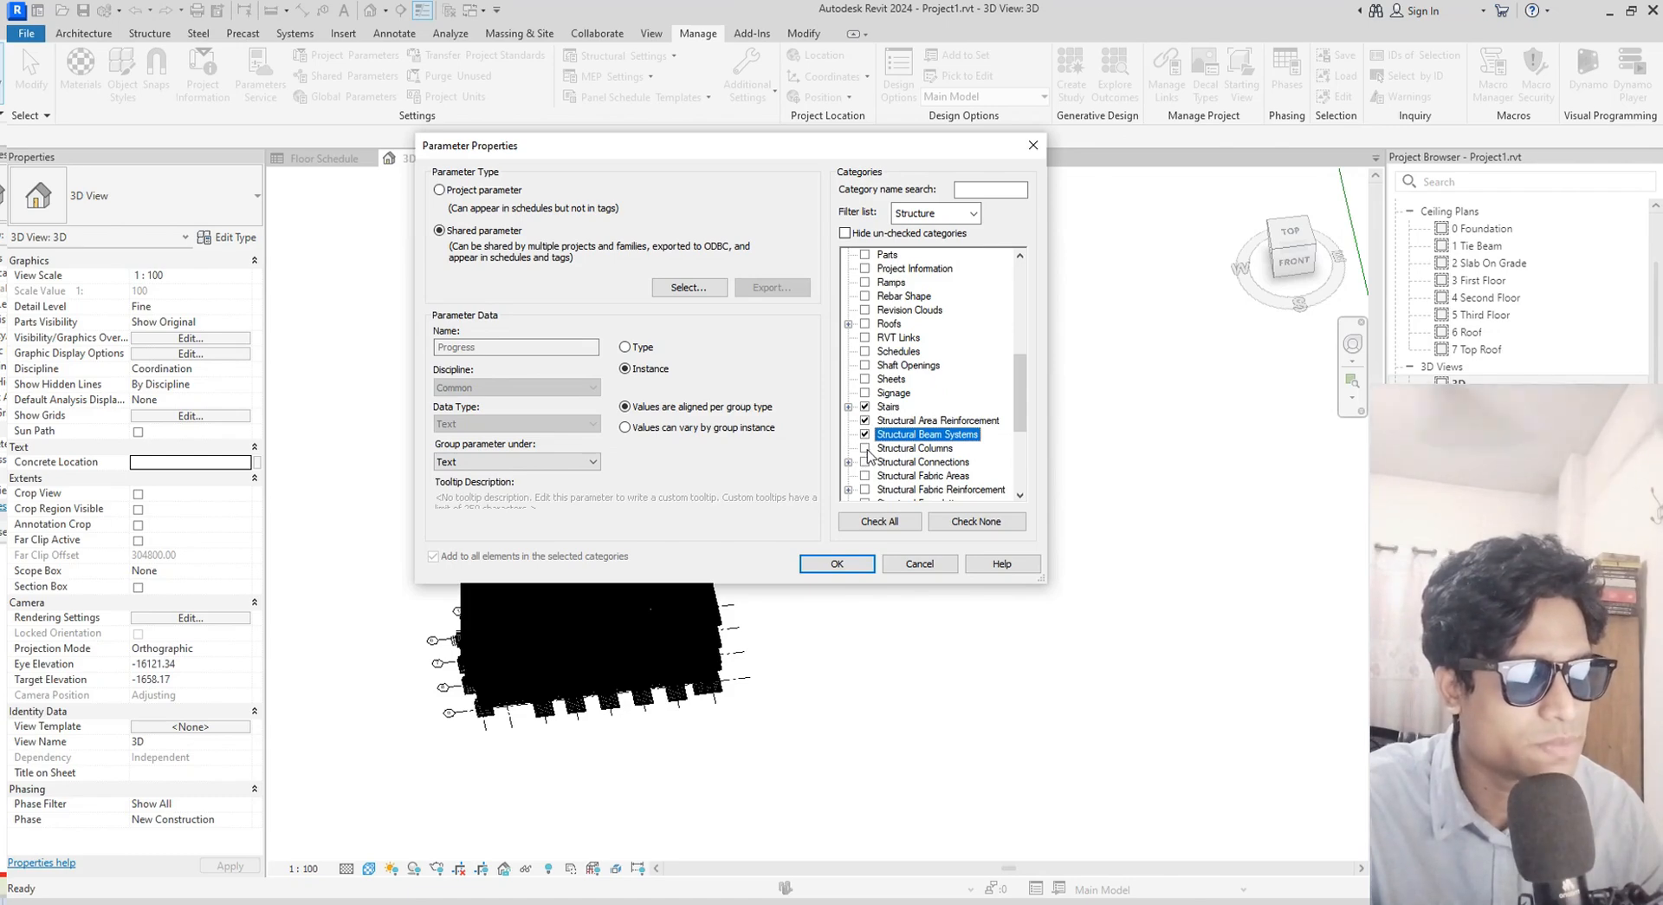
left_click(865, 448)
Include Structural Foundations and Structural Framing in the Progress parameter's categories
scroll(873, 467, "down", 2)
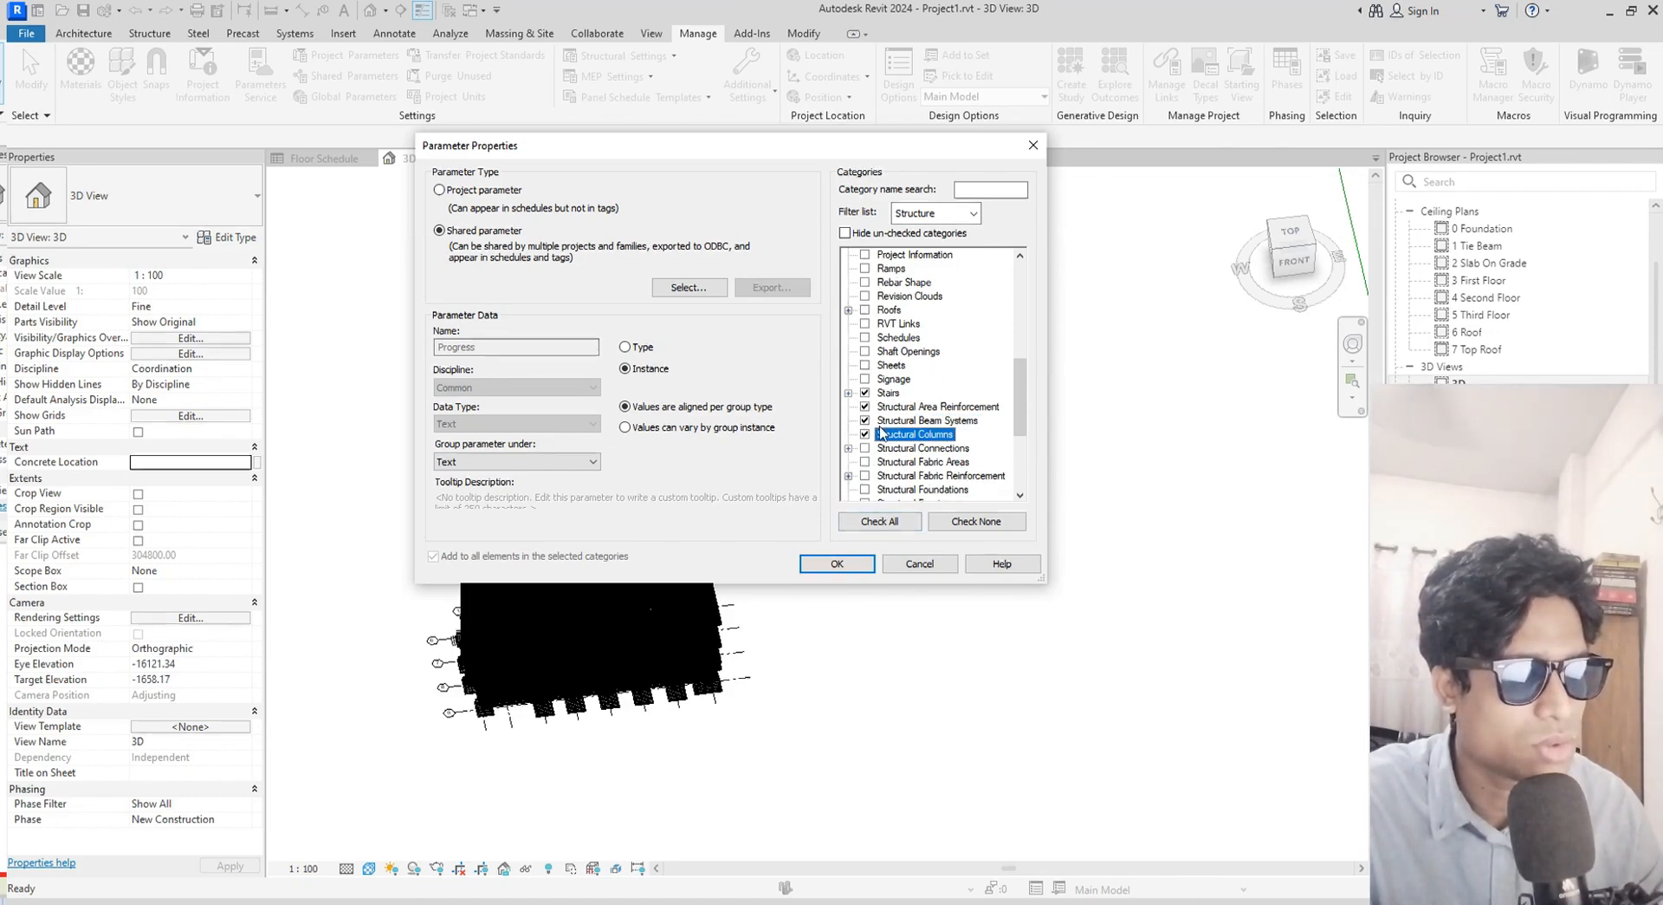
left_click(865, 475)
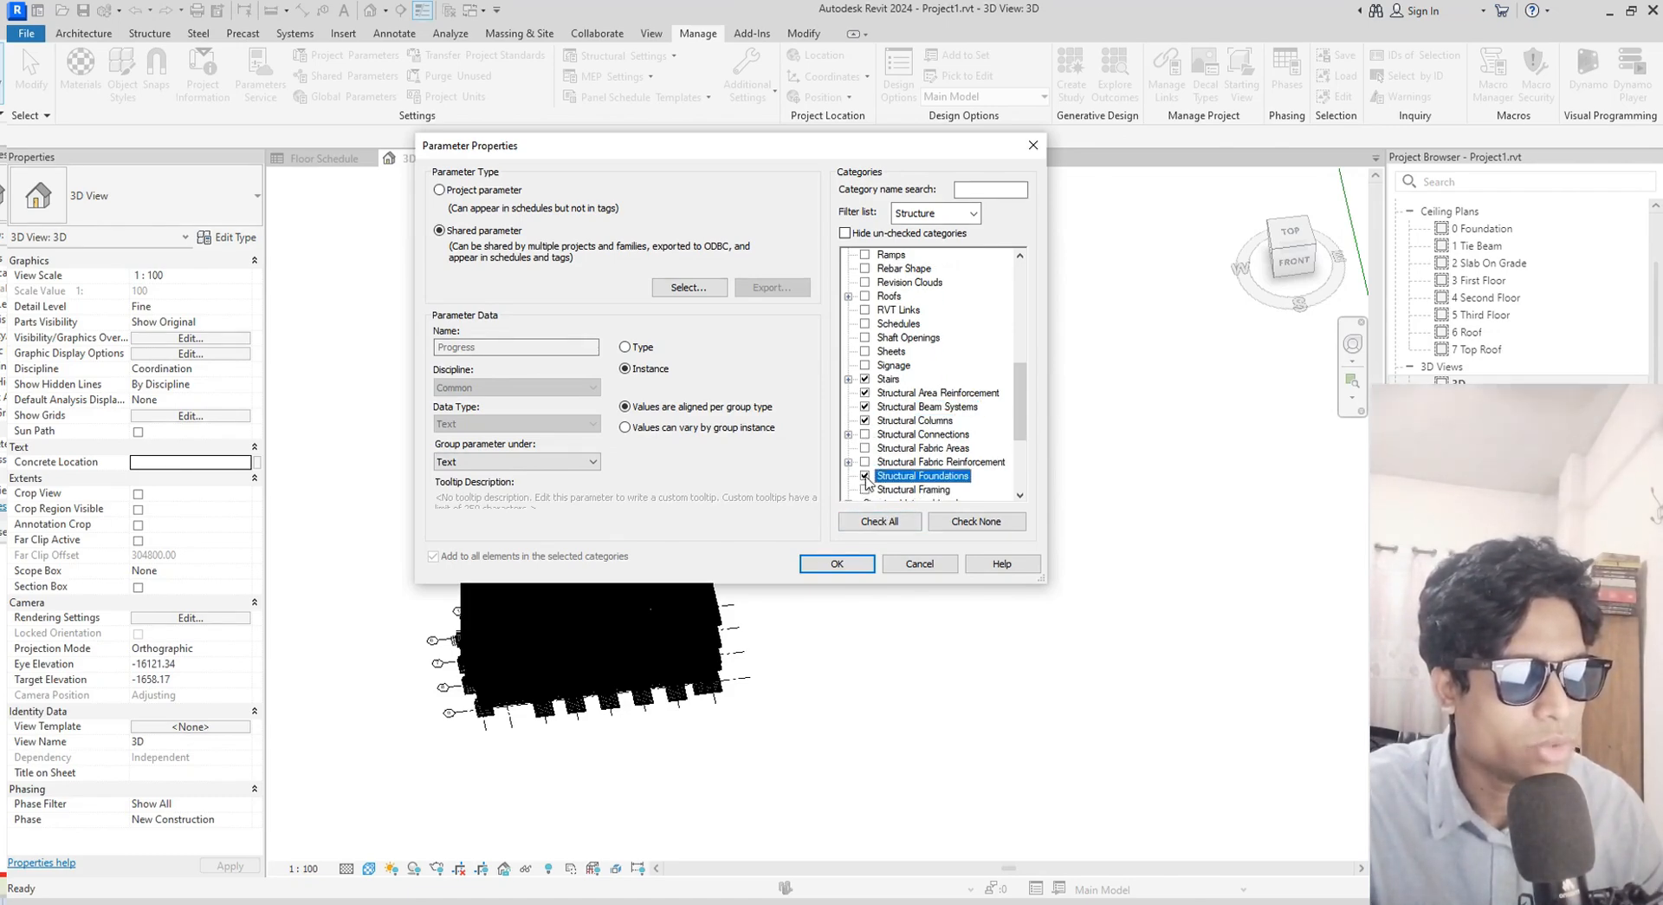
scroll(862, 477, "down", 2)
left_click(865, 462)
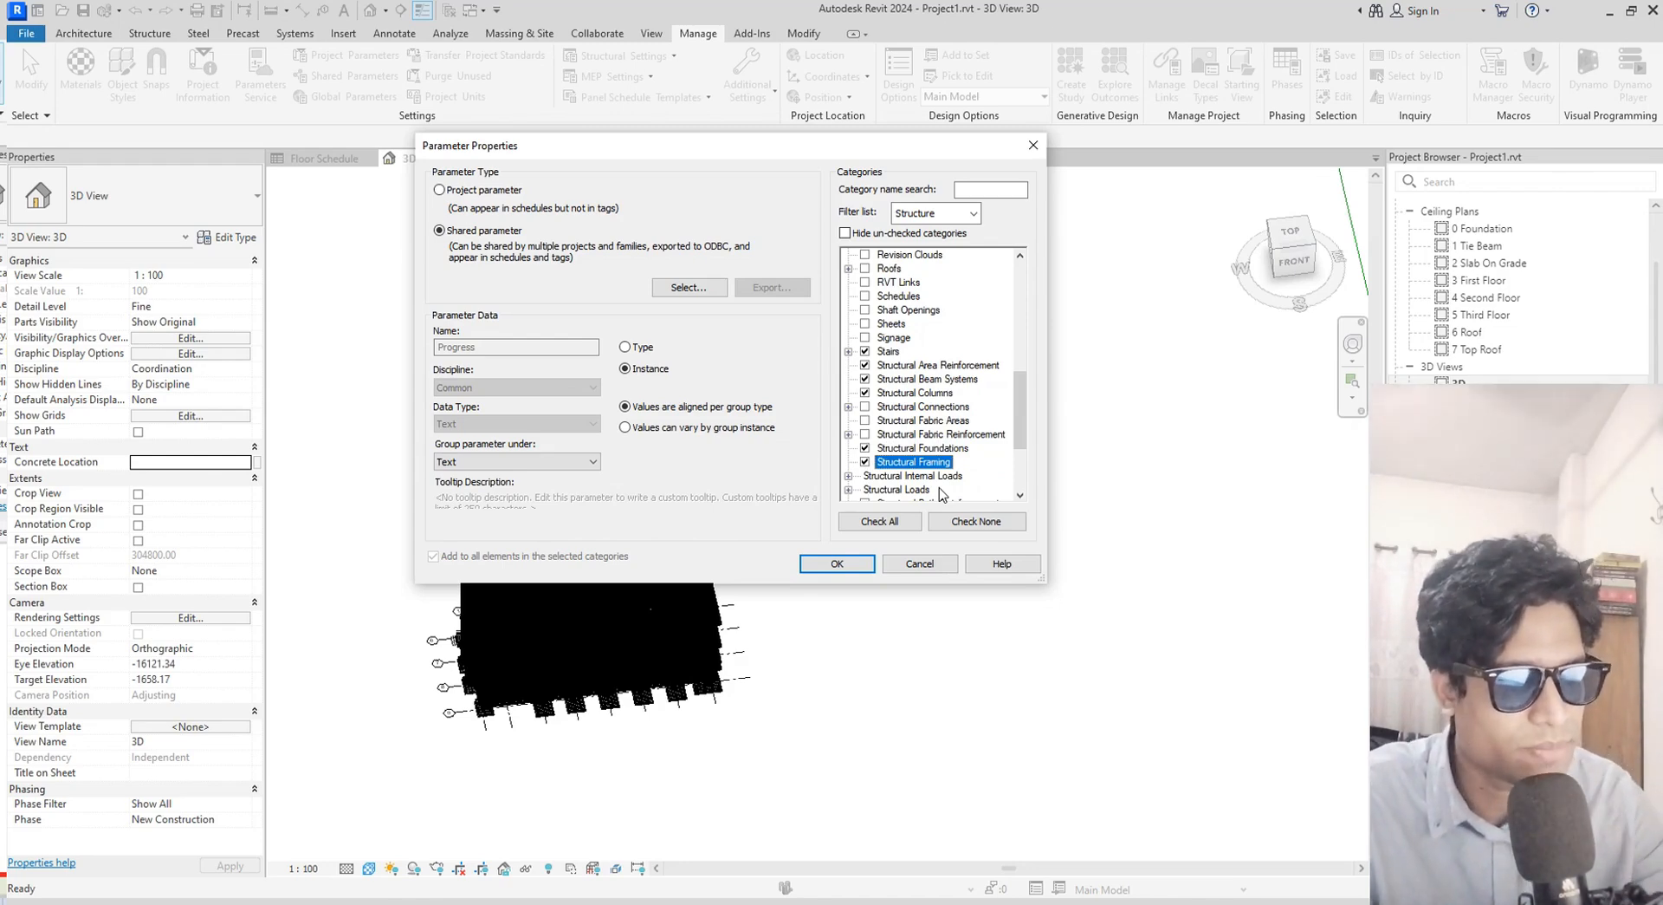
Include Structural Rebar and Walls in the categories and accept the Progress parameter properties
scroll(969, 426, "down", 1)
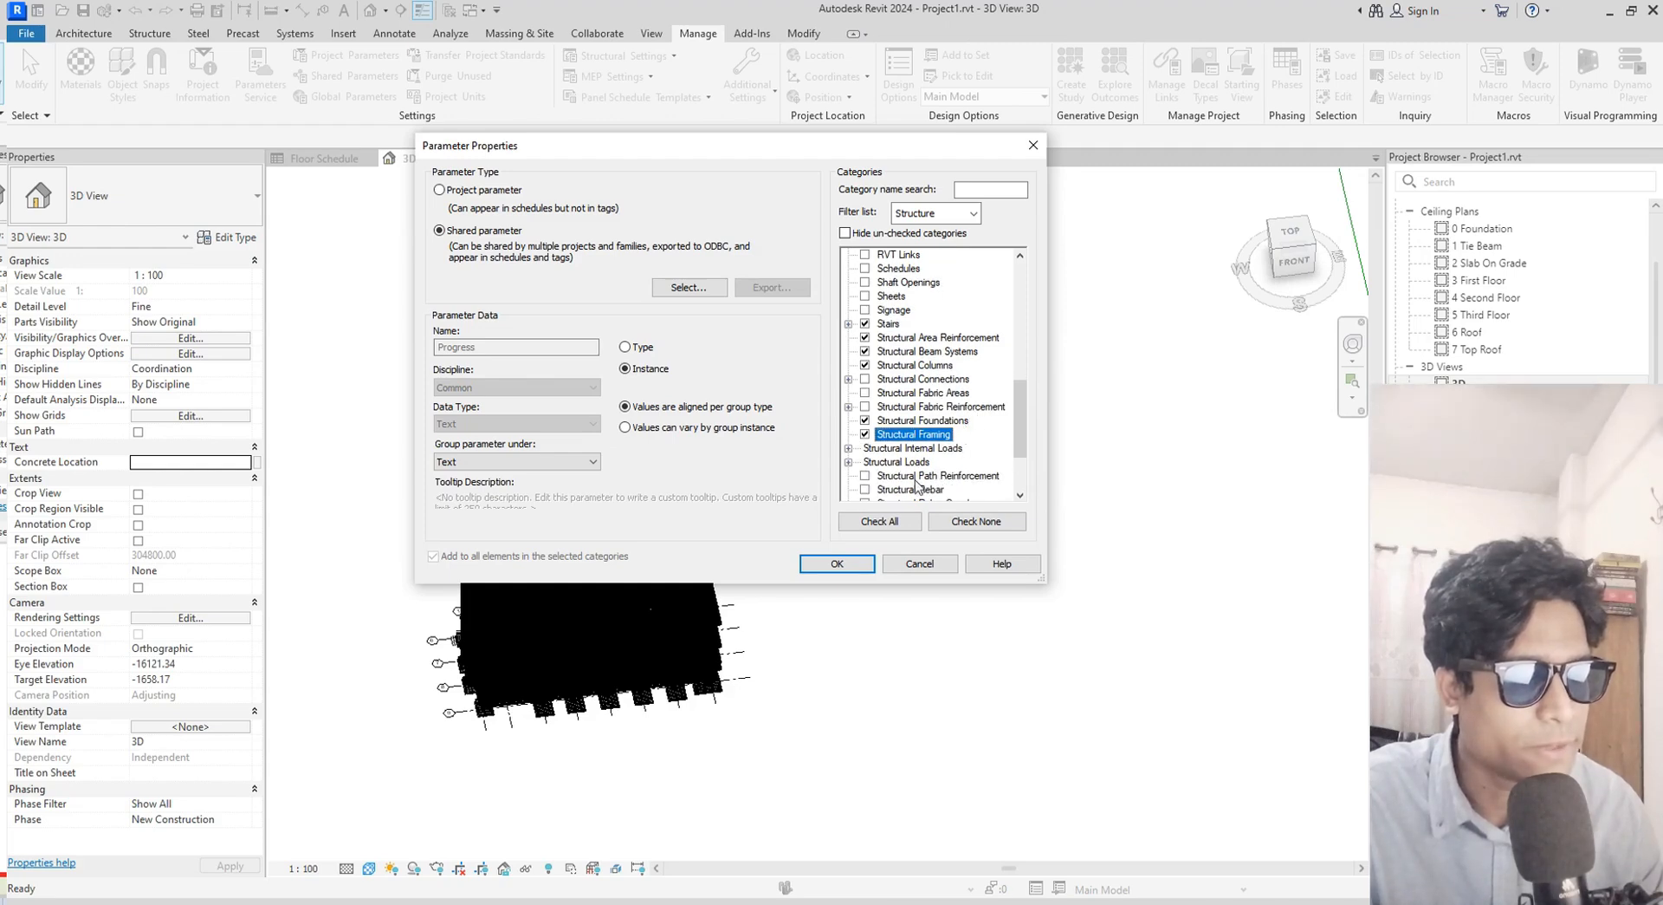
scroll(918, 486, "down", 1)
left_click(866, 462)
scroll(877, 481, "down", 3)
left_click(865, 490)
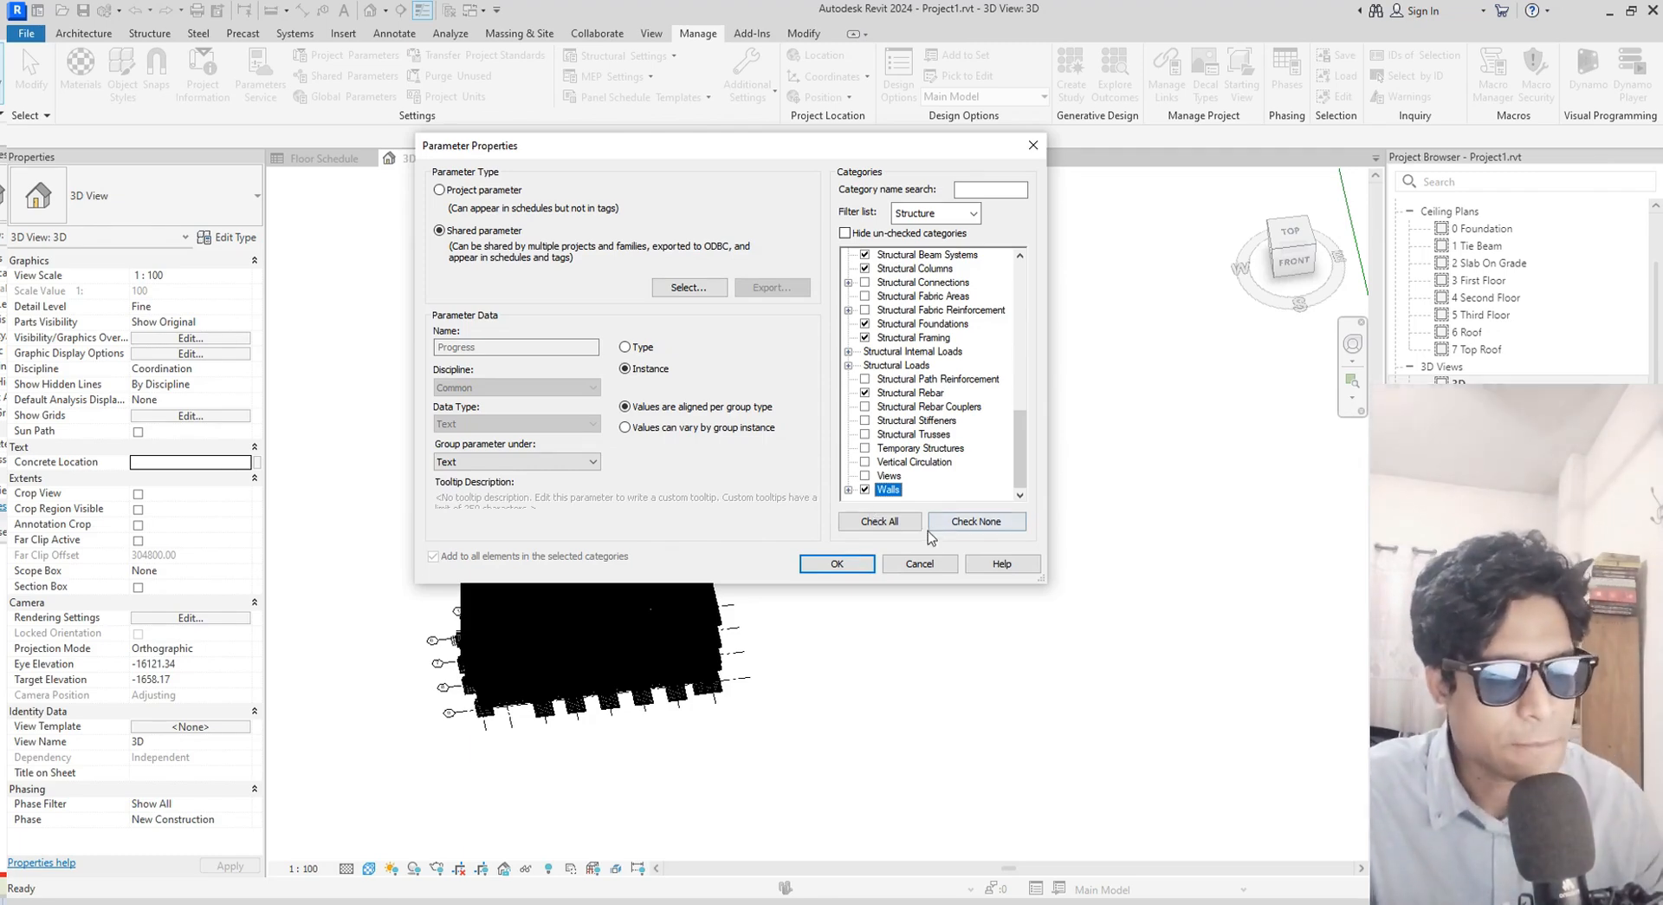
left_click(870, 570)
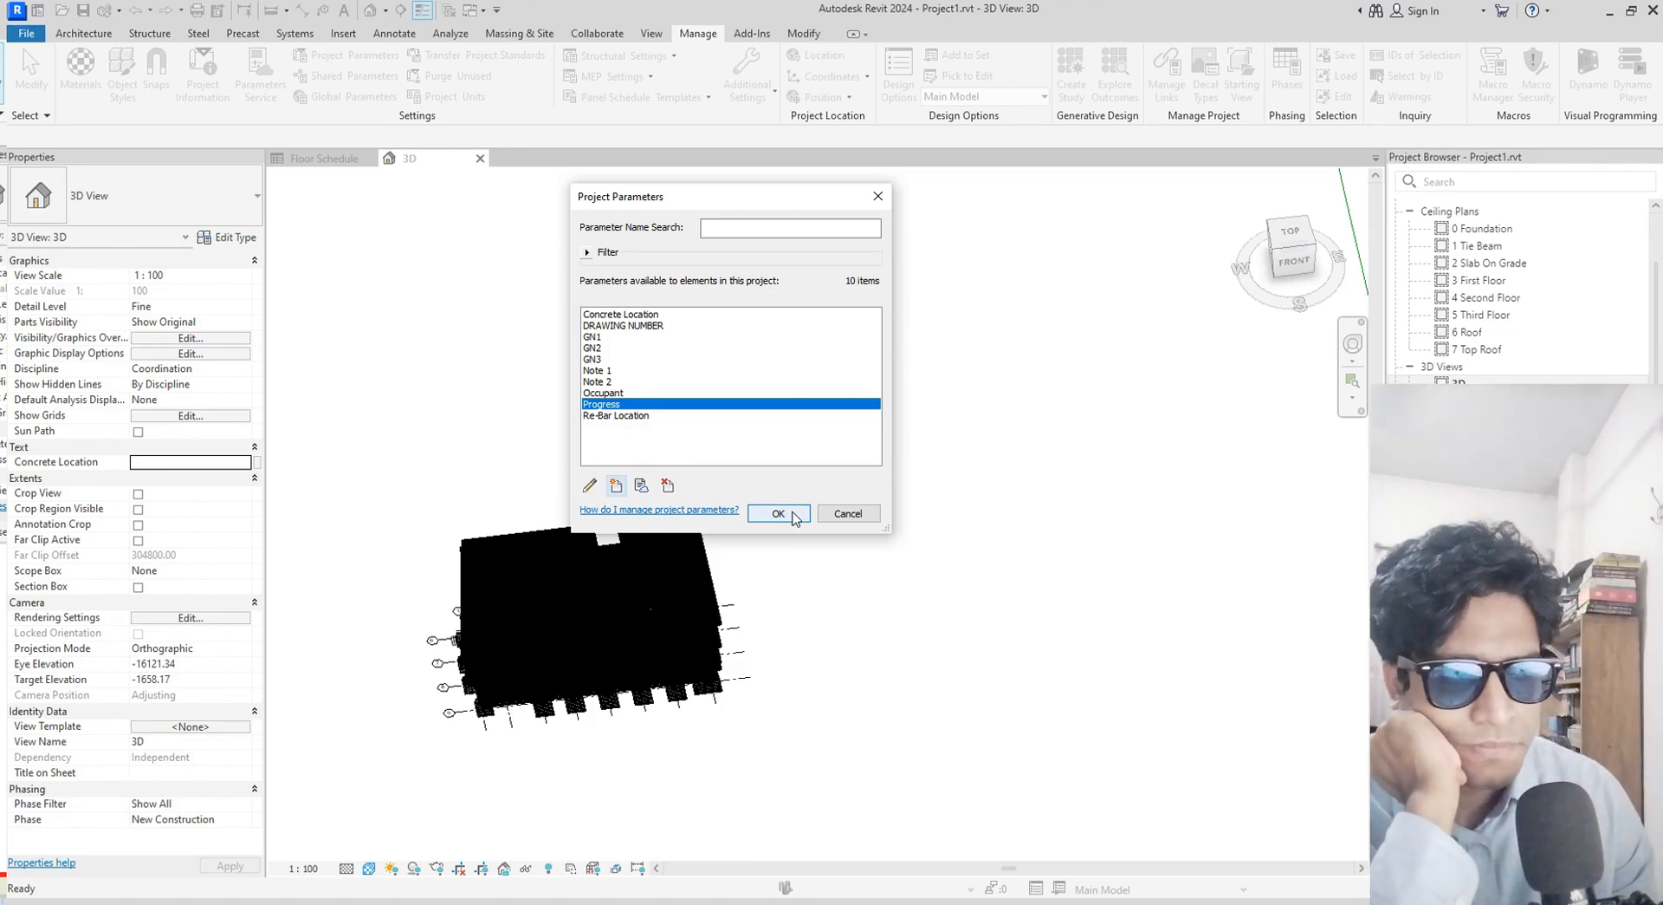
Check the properties of the new Progress project parameter, then accept and close the project parameters
left_click(590, 486)
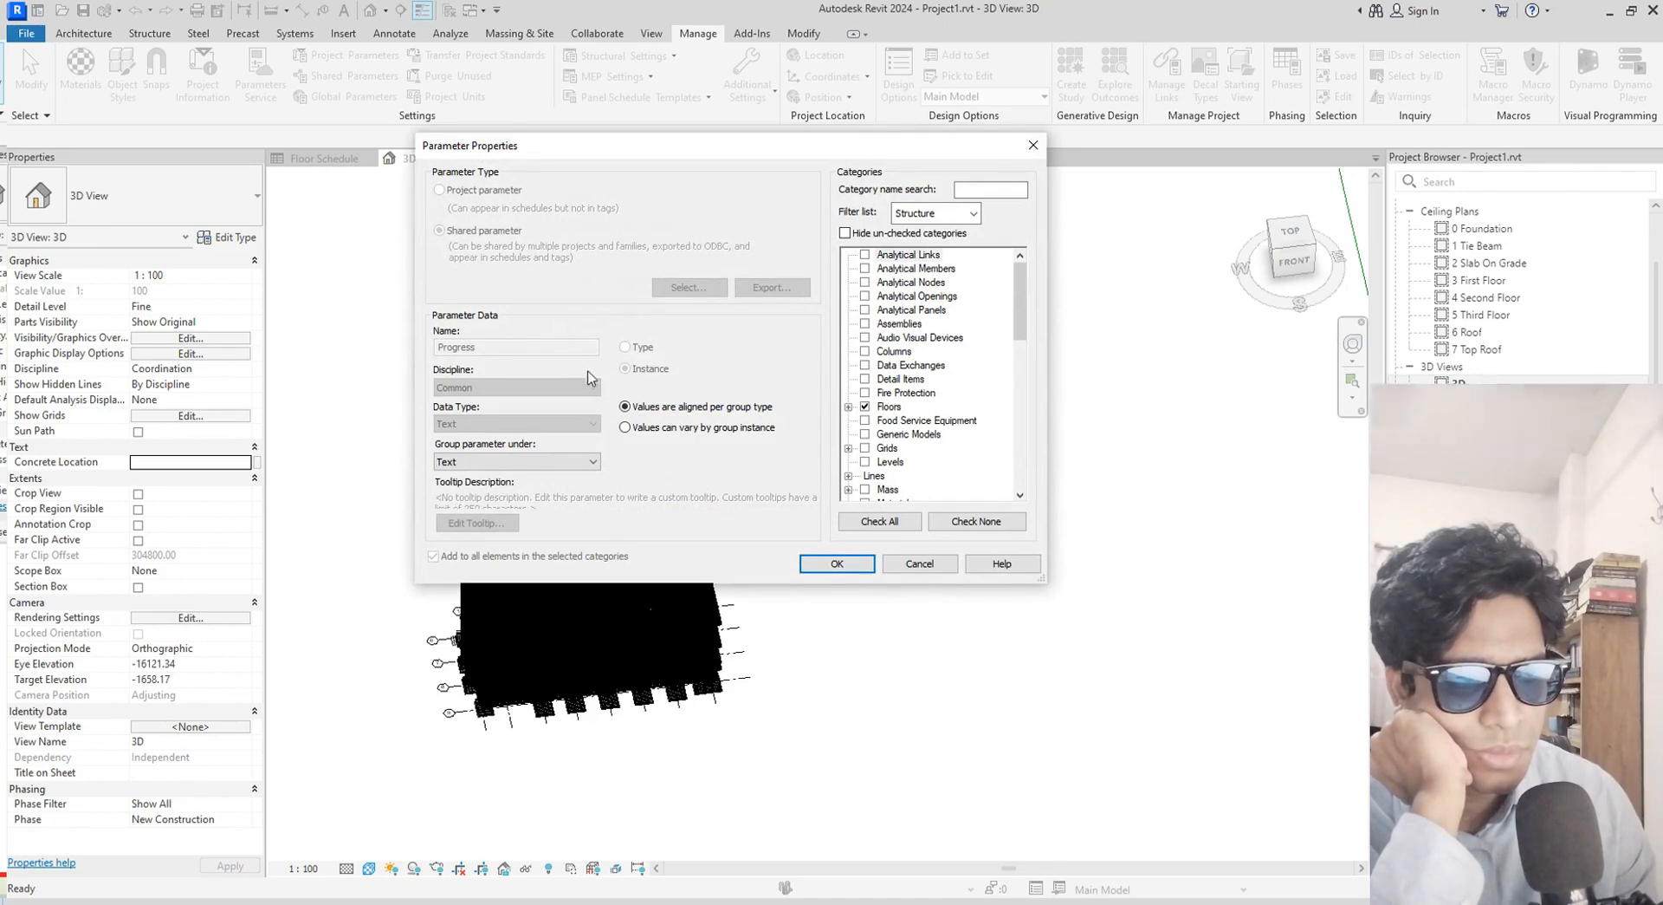
left_click(837, 564)
left_click(764, 513)
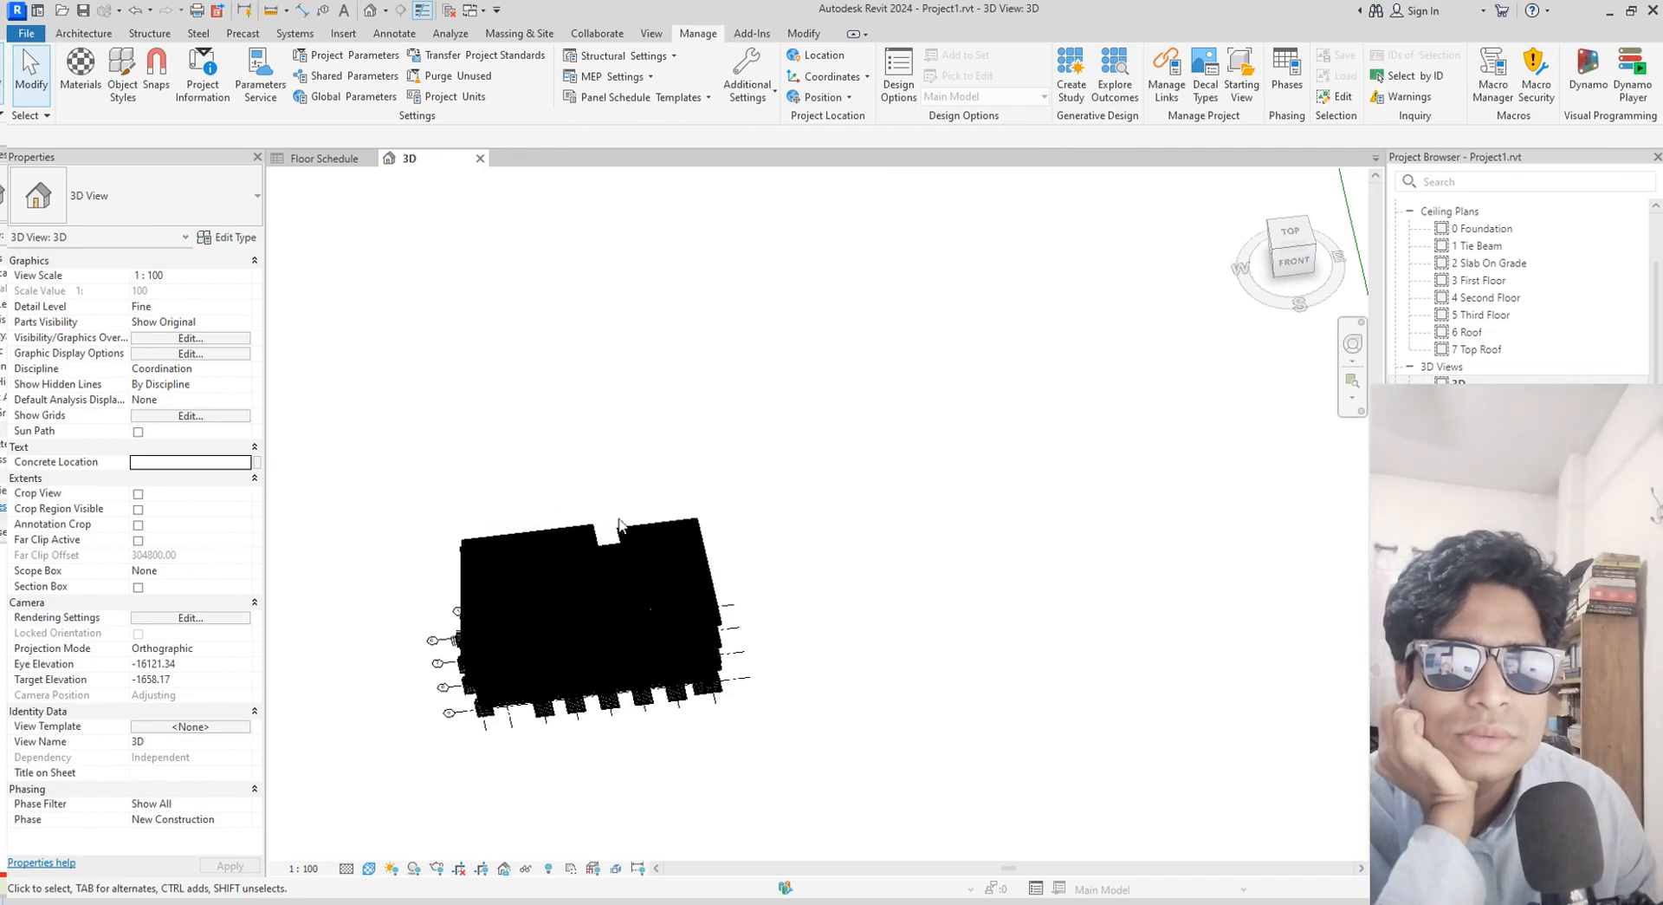
Check the parameters listed in the project information and close it without changes
middle_click_drag(894, 575, 990, 501)
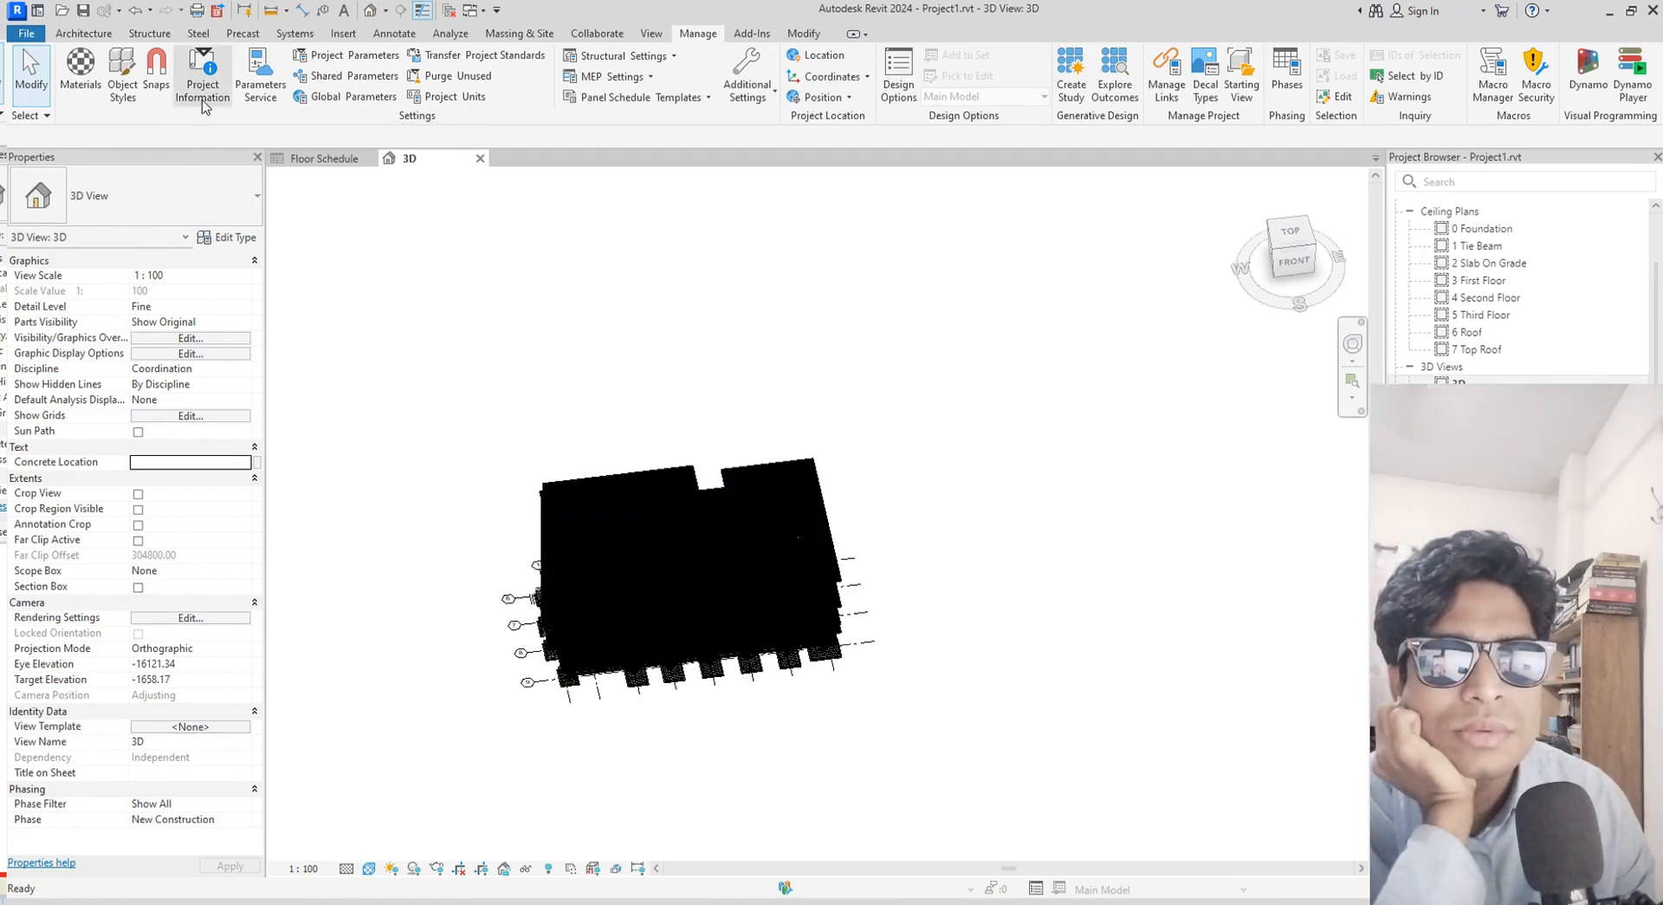
left_click(214, 102)
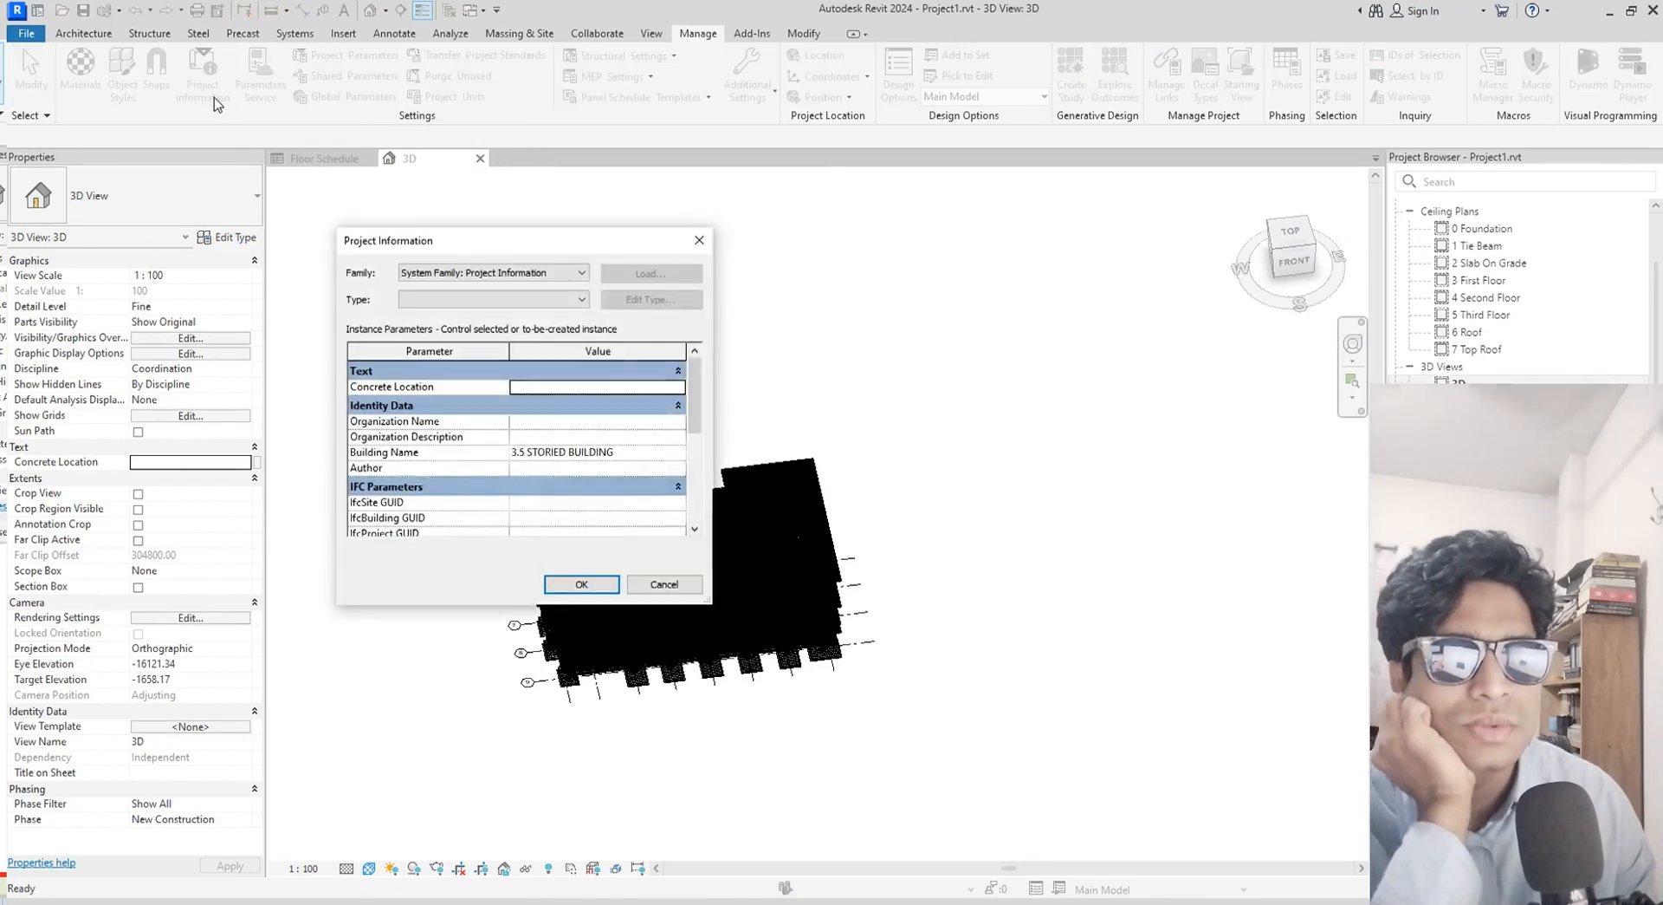
left_click(664, 583)
Check the project parameter list for the Progress entry and close the list
left_click(346, 54)
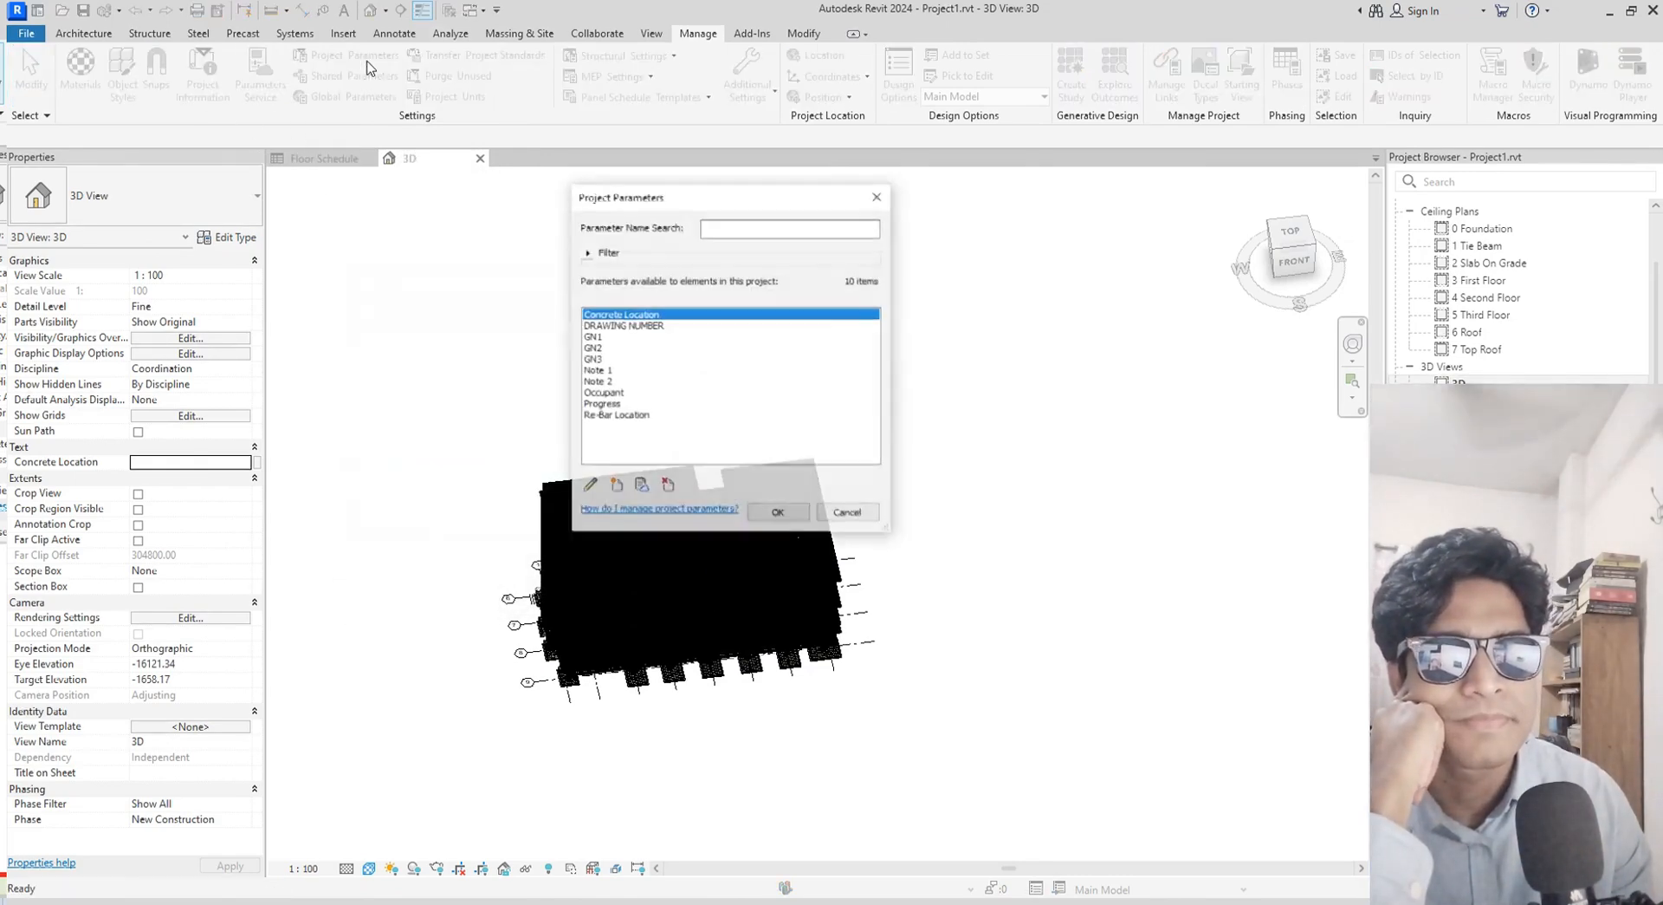
left_click(612, 405)
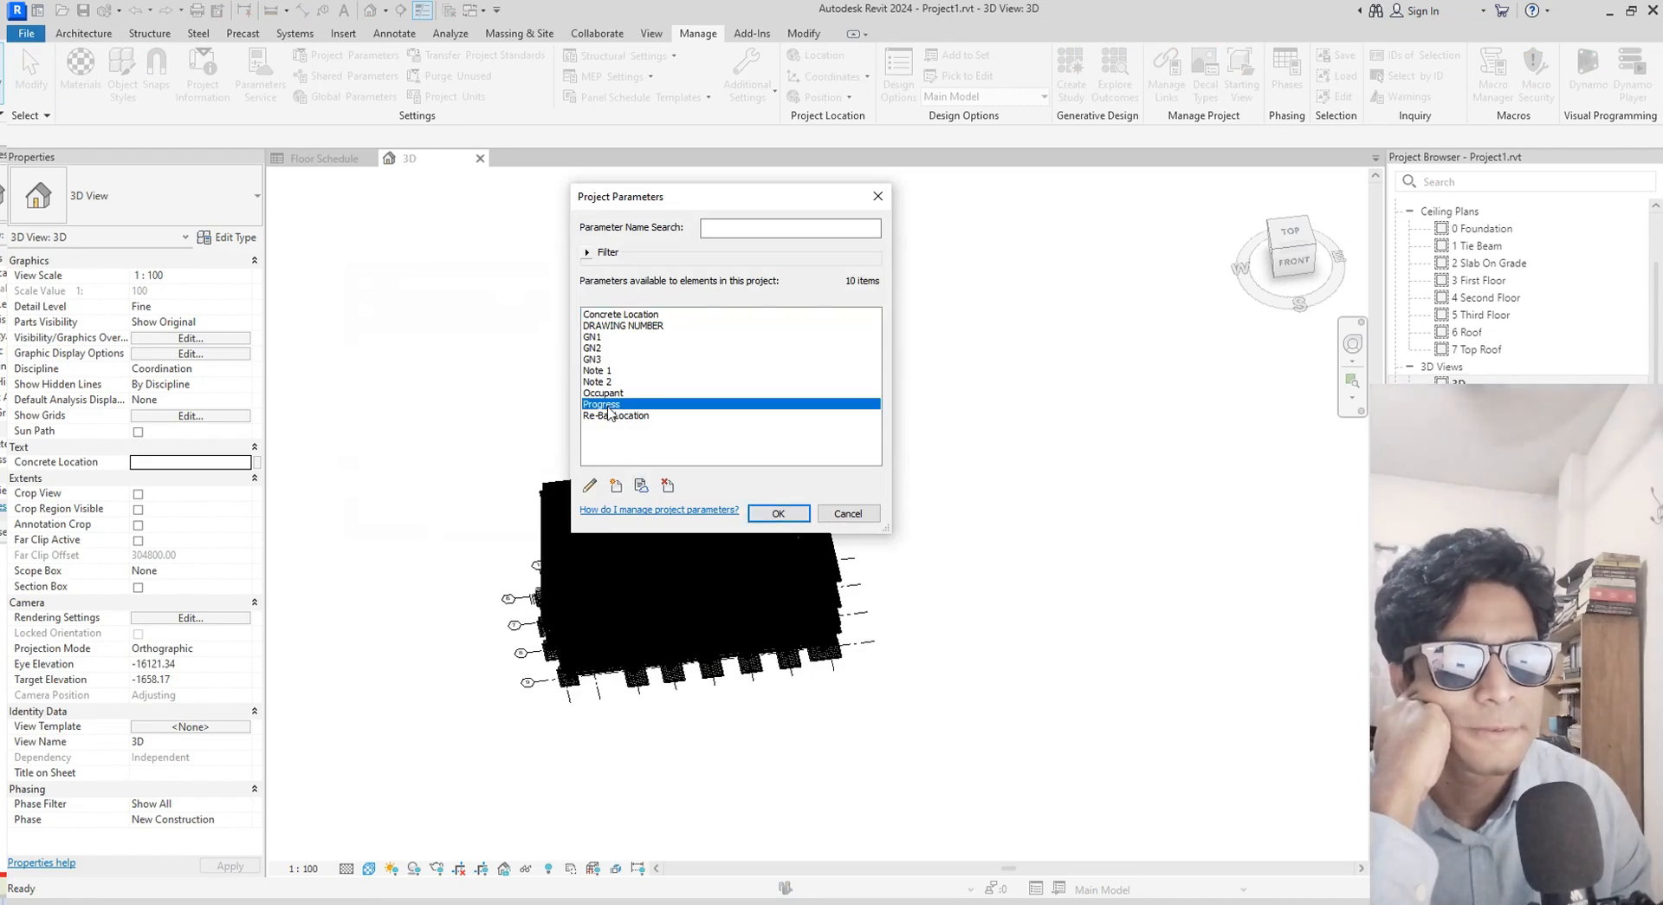
left_click(765, 515)
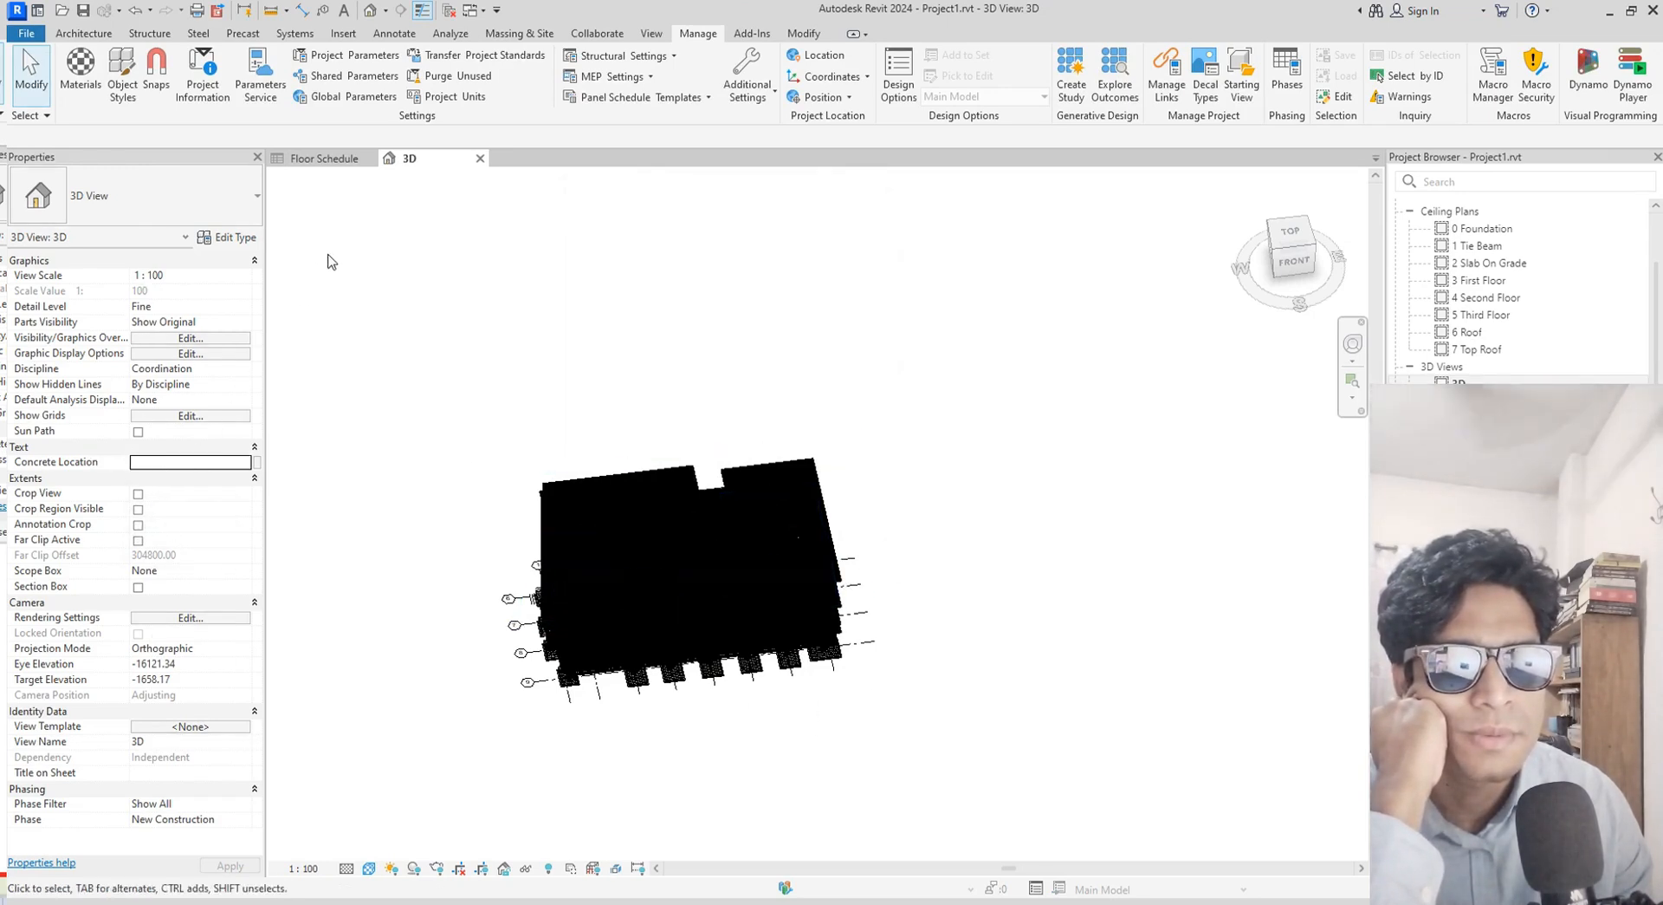
Reopen the Progress parameter's properties and add Architecture to the Structure filter of the category list
left_click(345, 57)
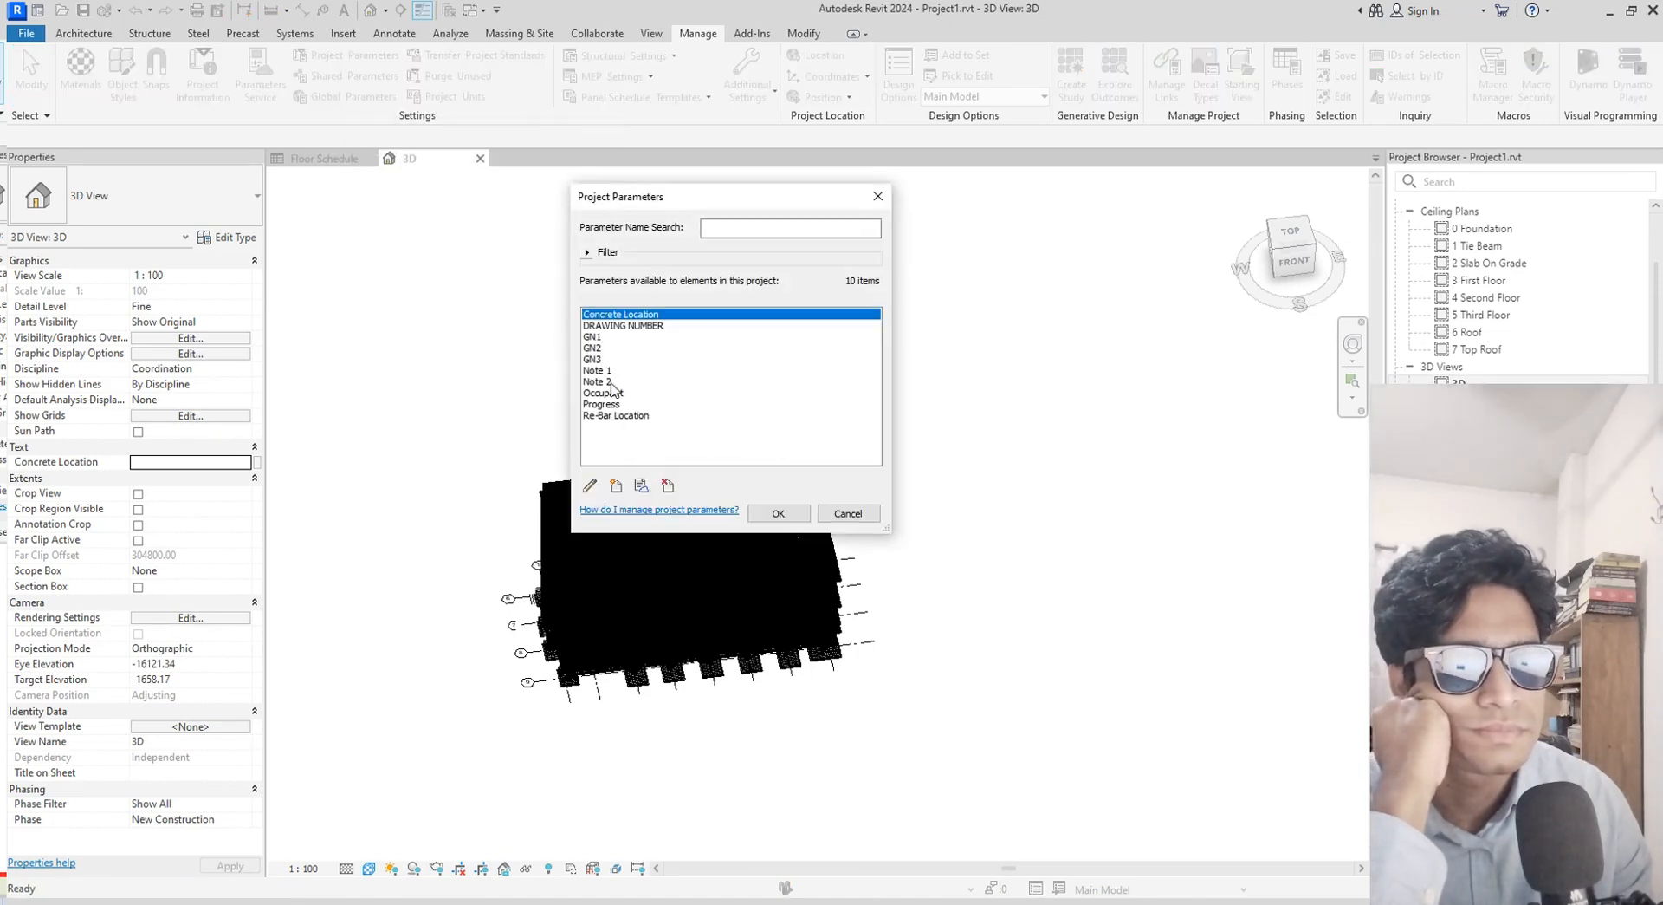
left_click(620, 404)
double_click(622, 404)
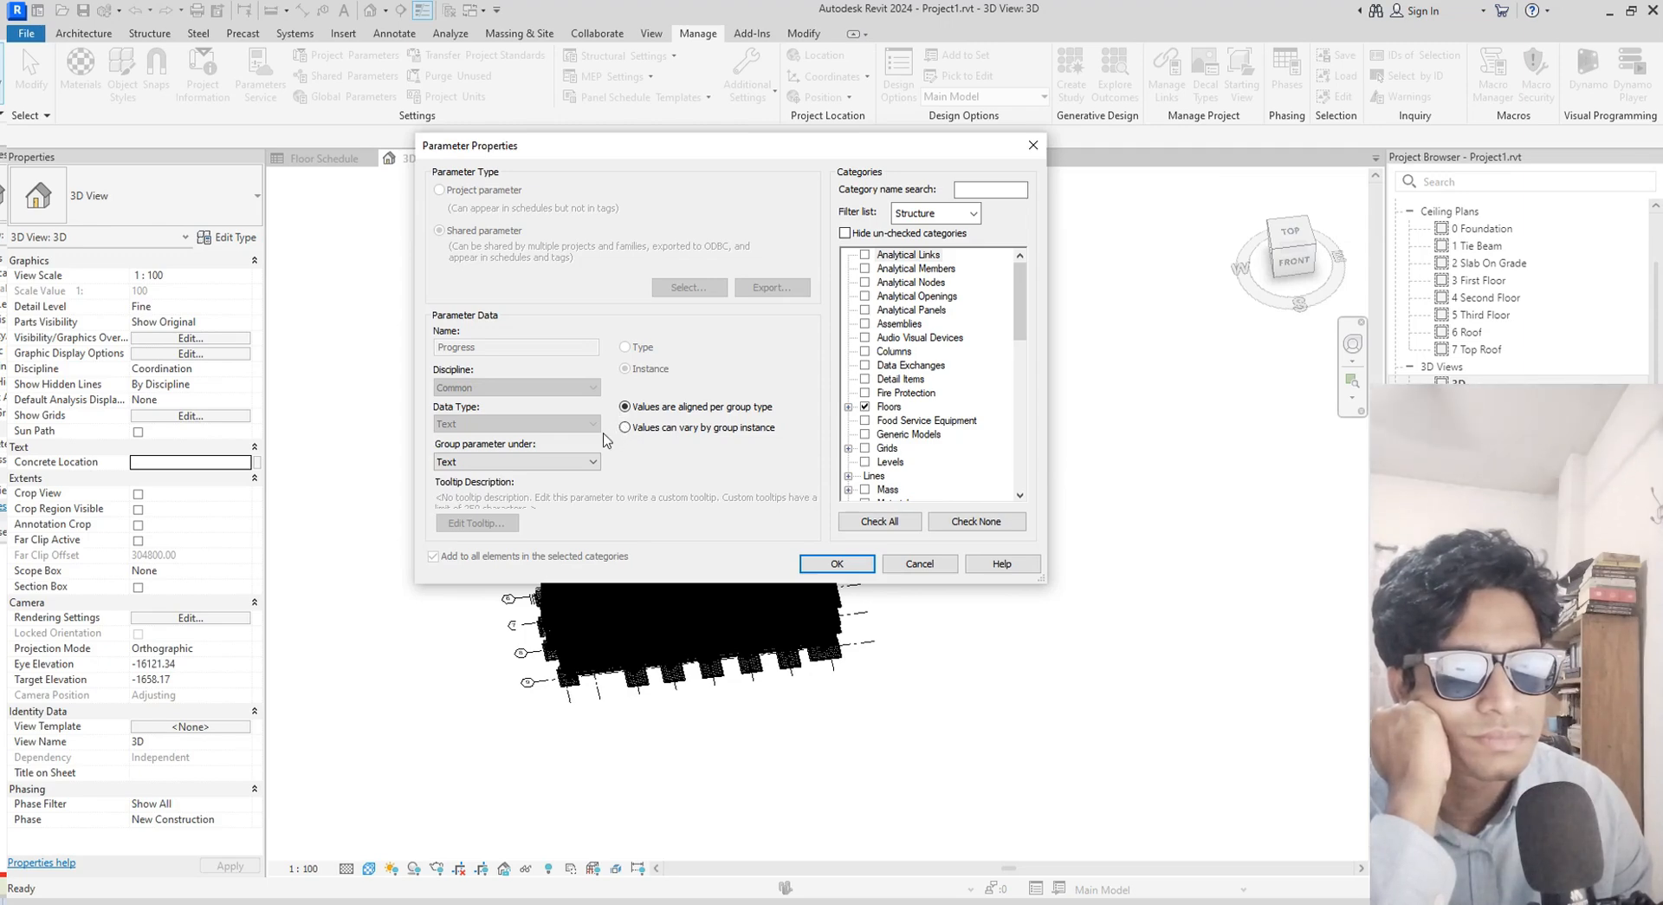
scroll(936, 461, "down", 2)
scroll(914, 470, "up", 2)
scroll(895, 473, "down", 1)
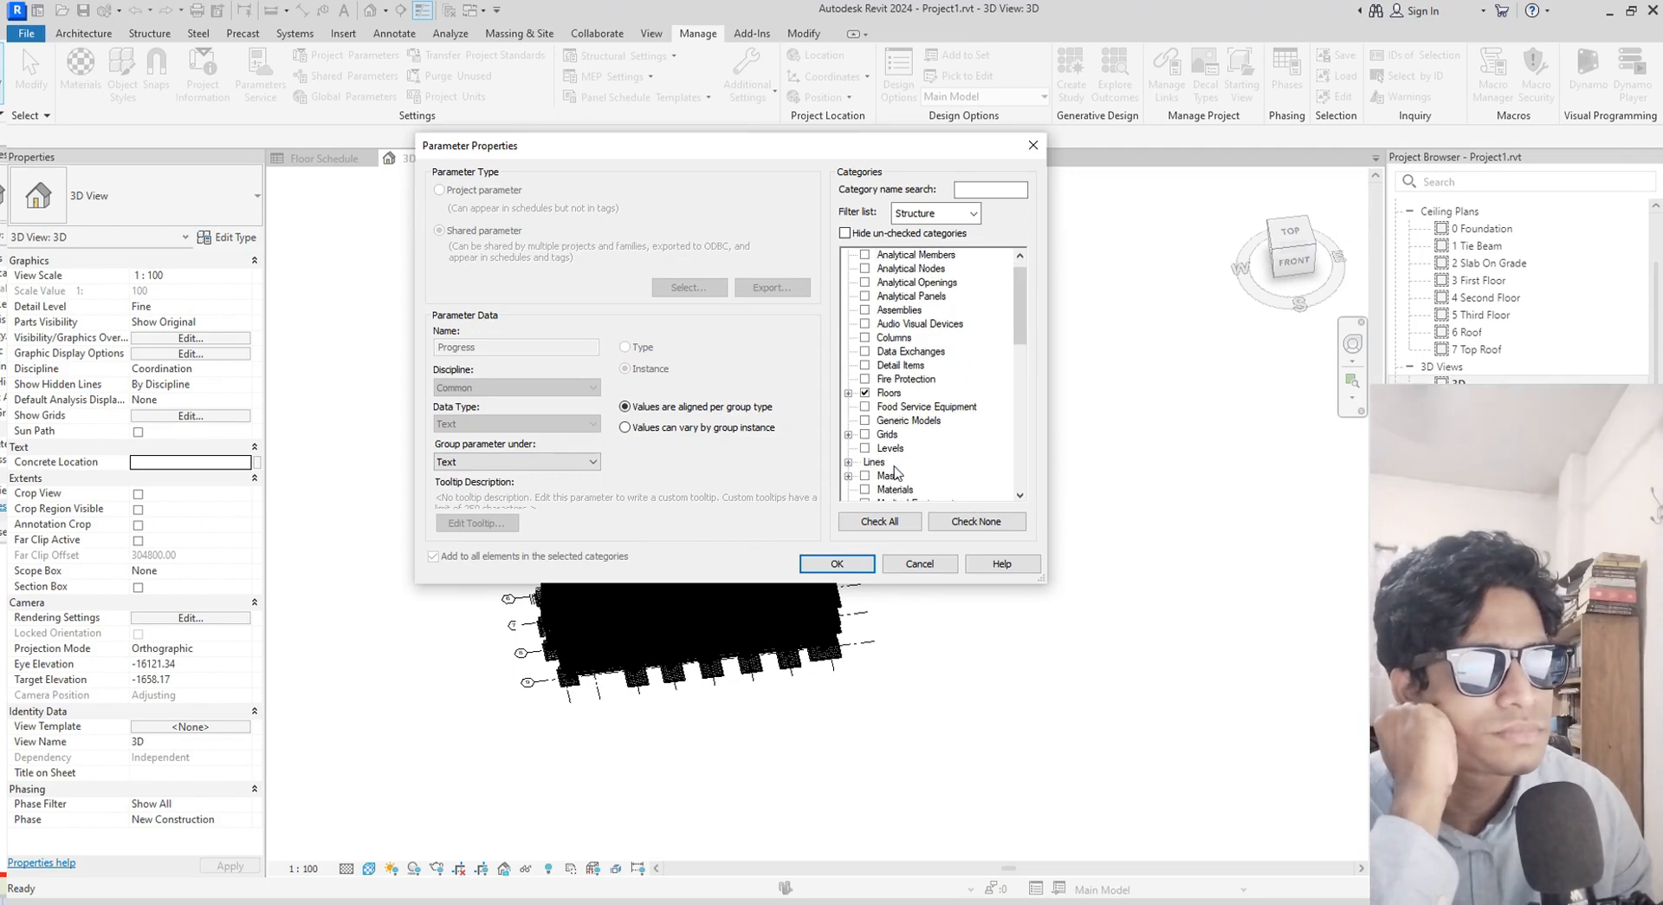
left_click(974, 214)
left_click(898, 232)
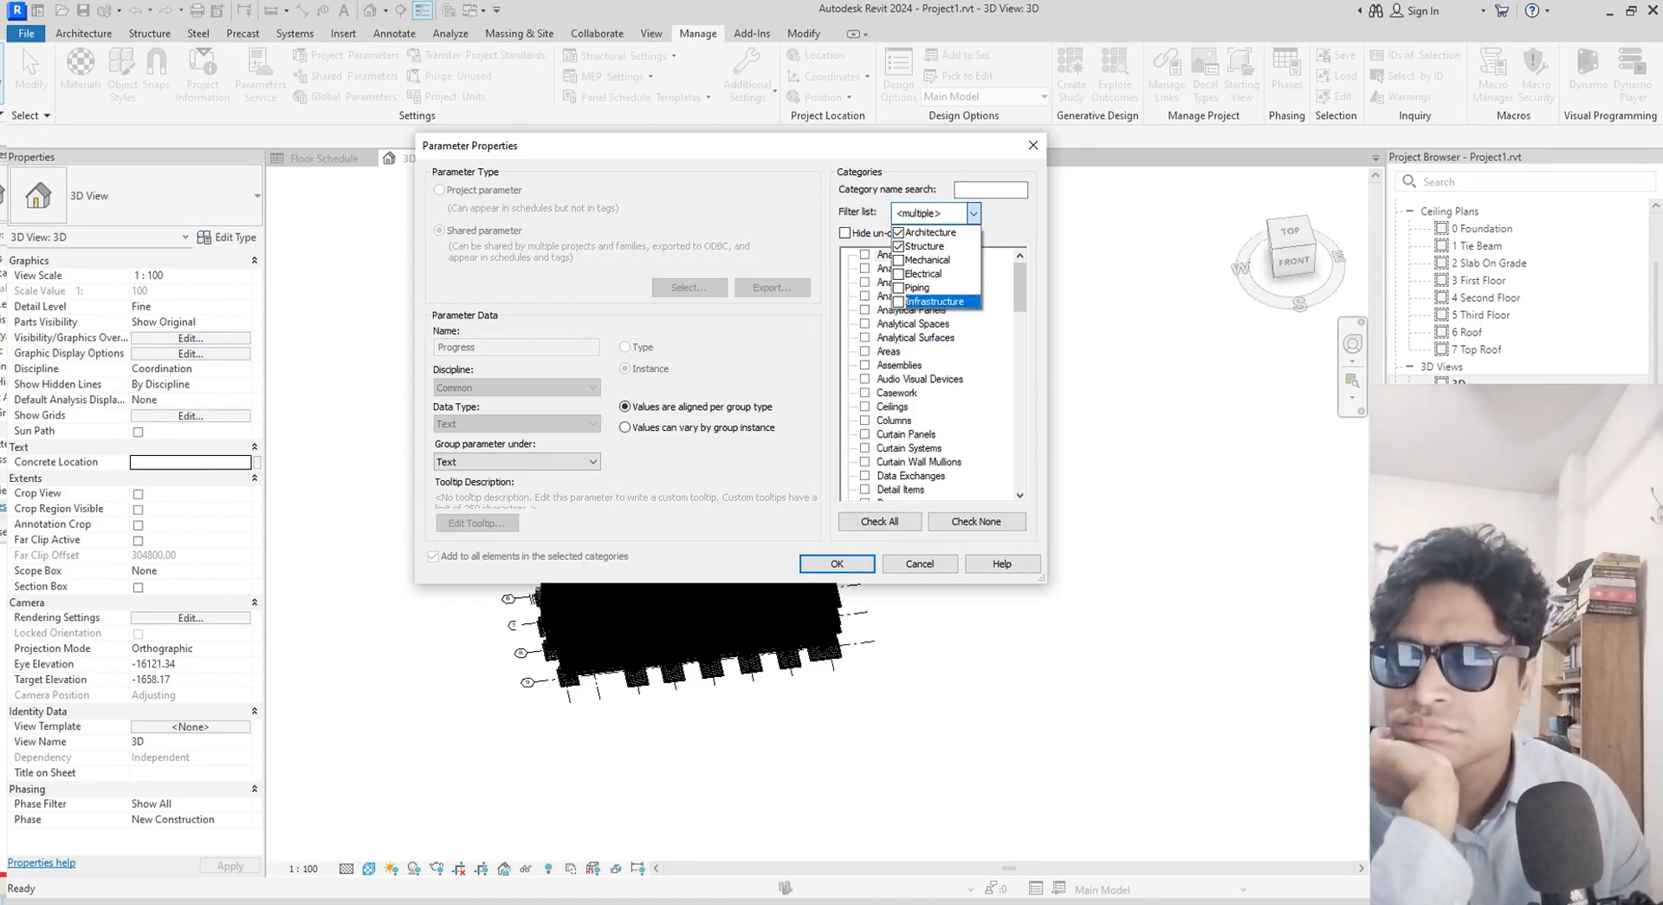
key("Escape")
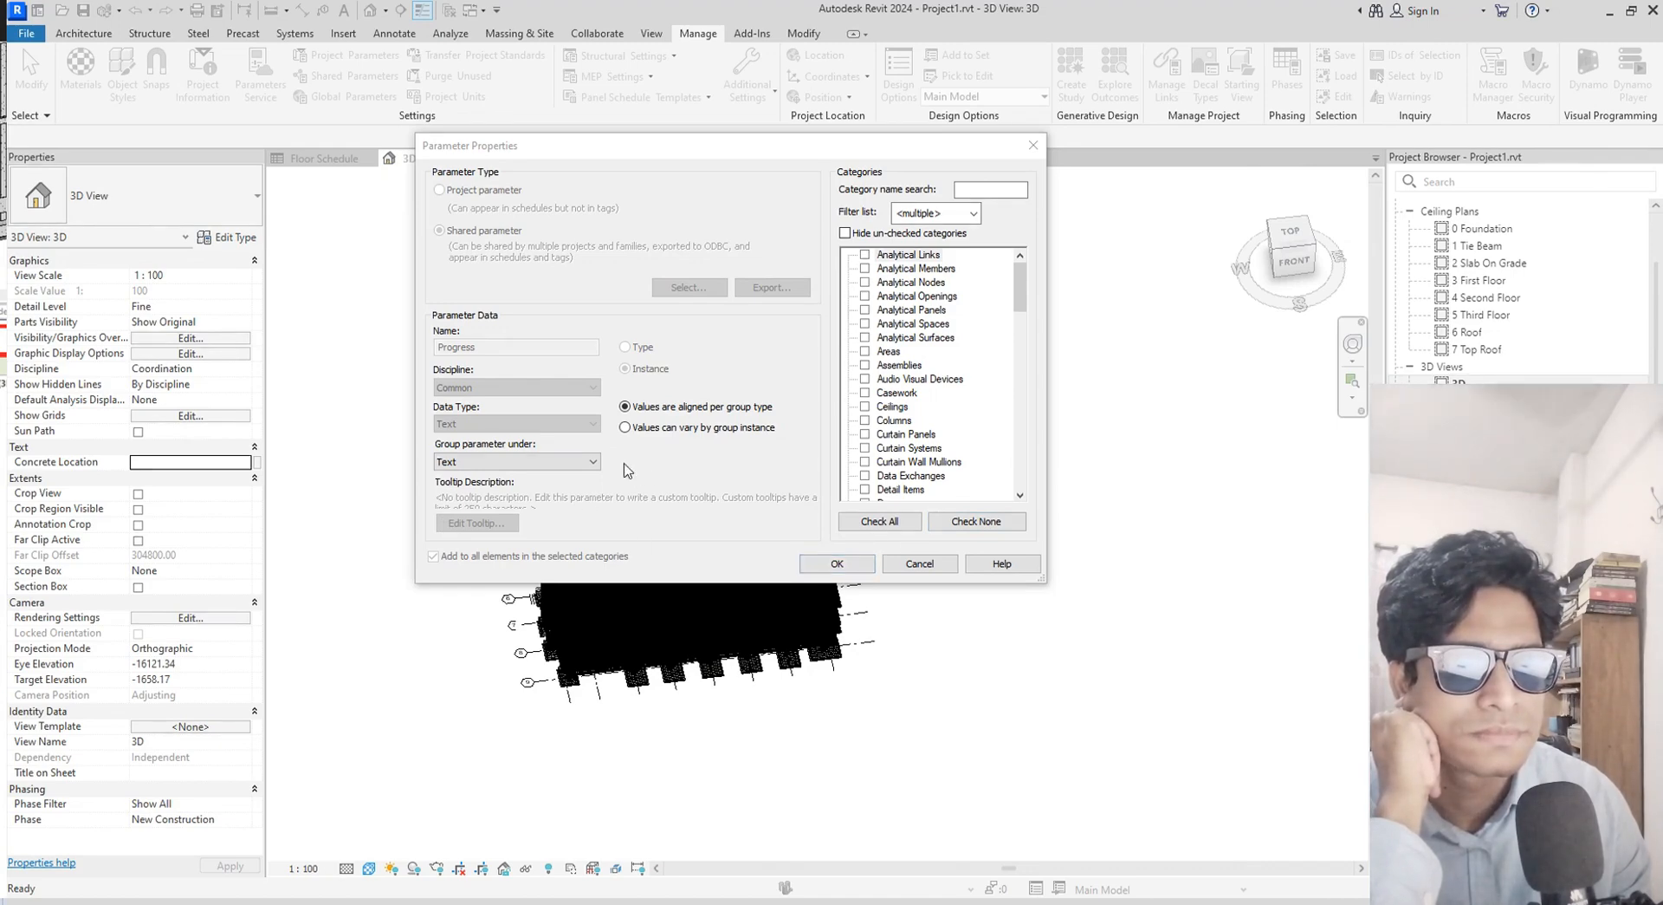
Check the Progress parameter's grouping options and assigned categories, then accept its properties and close the project parameters
left_click(595, 463)
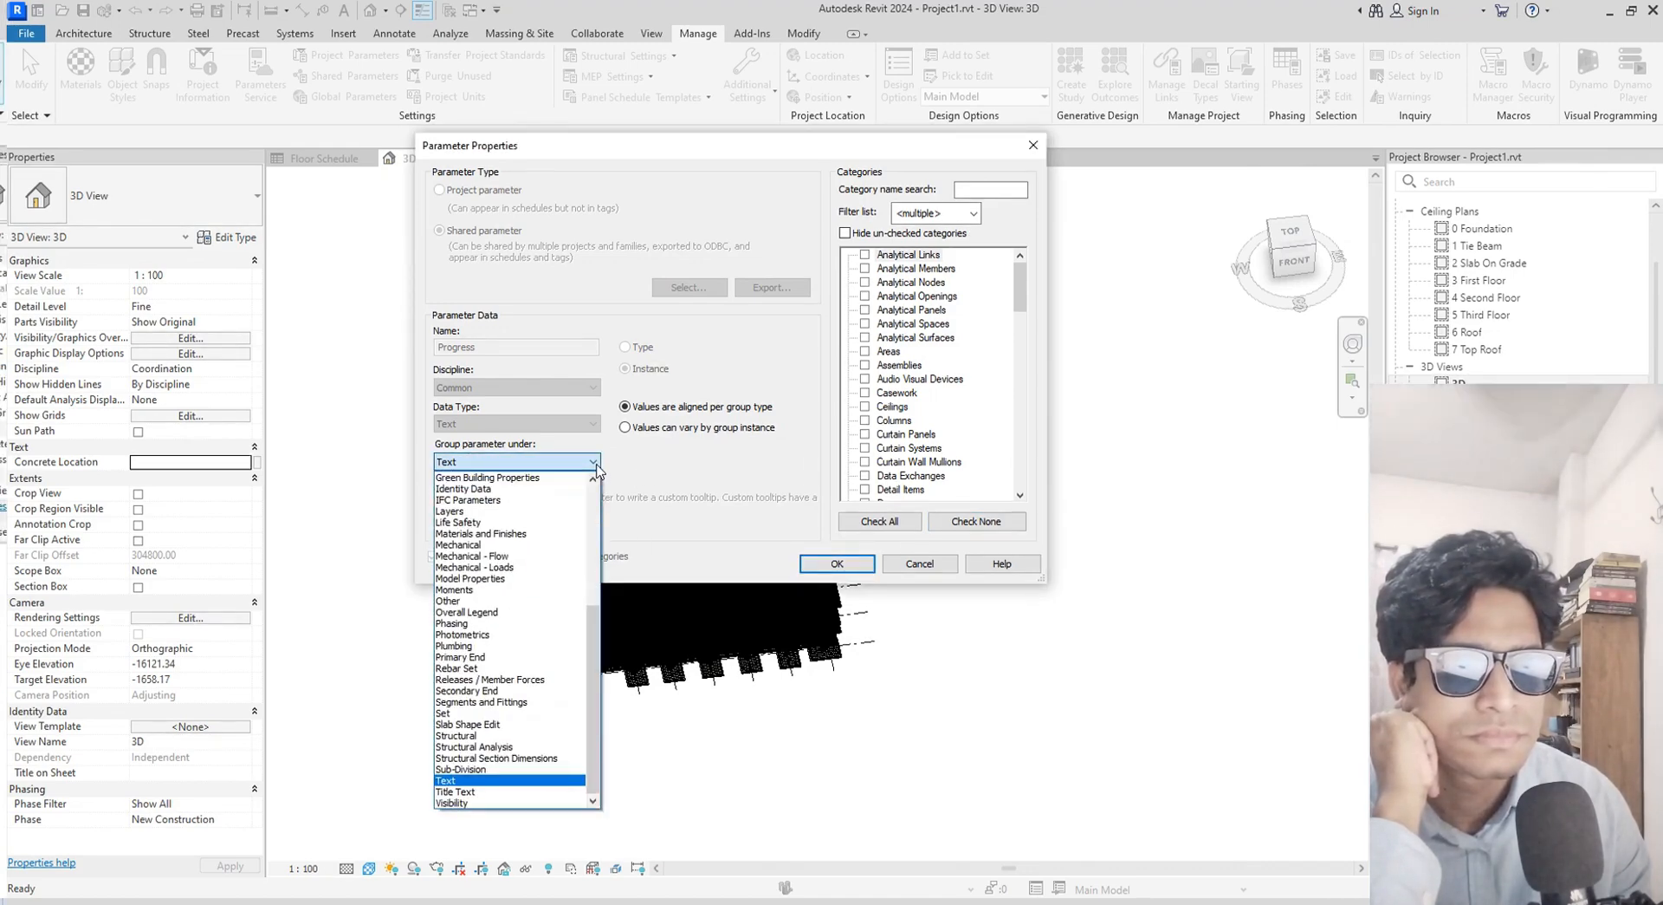
left_click(2, 520)
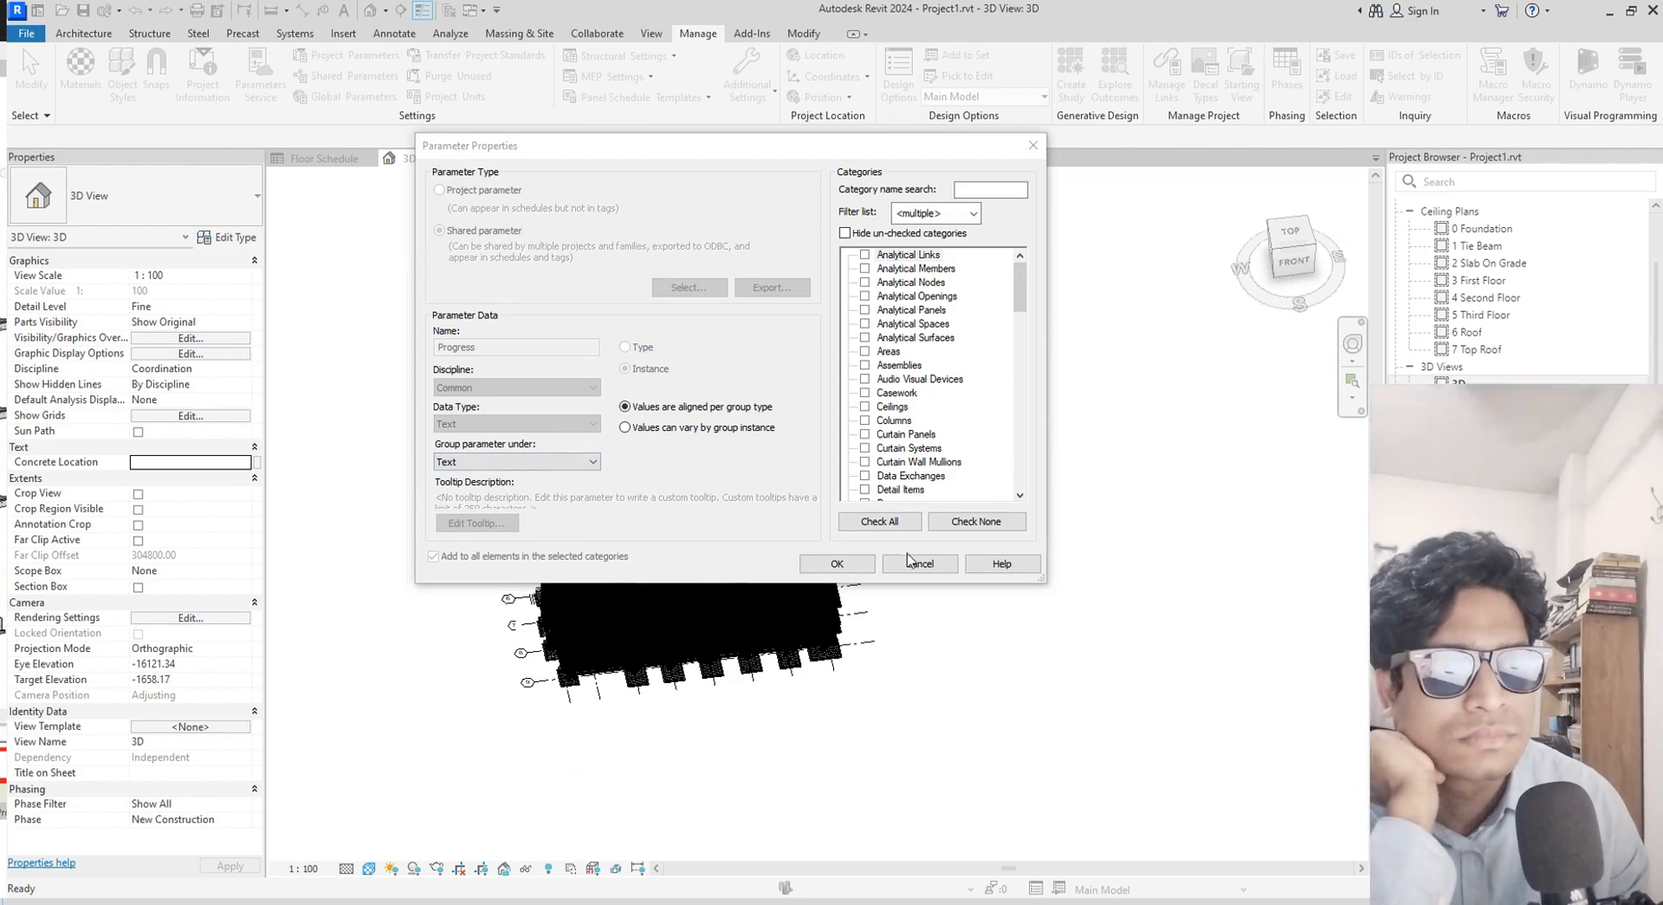
scroll(964, 423, "down", 10)
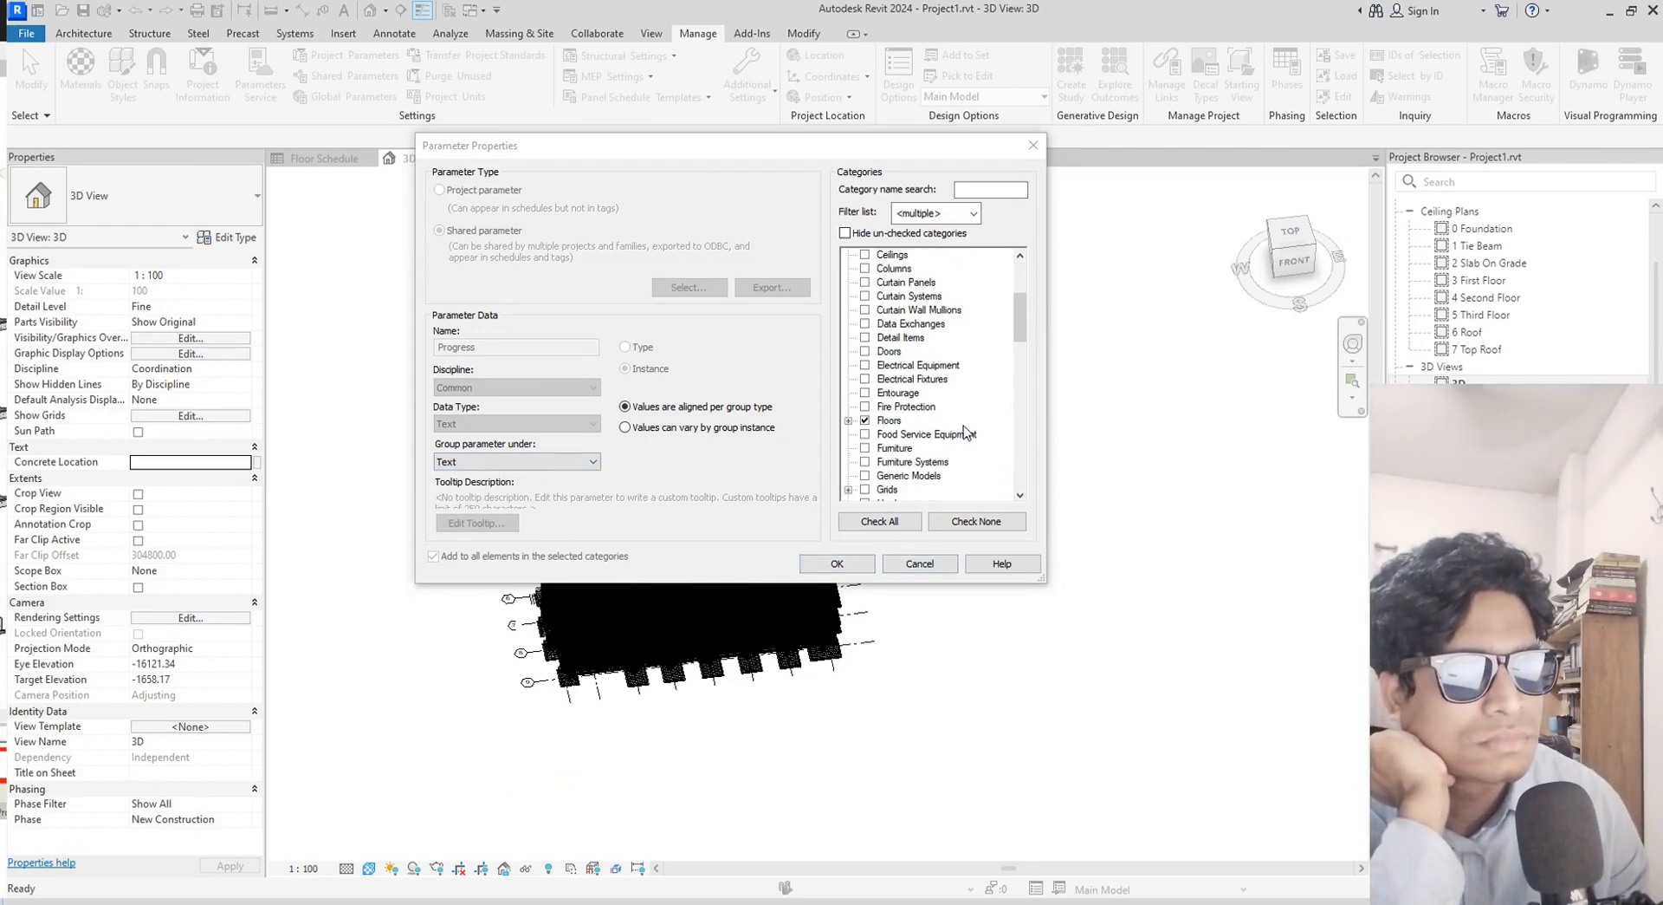
scroll(943, 463, "down", 10)
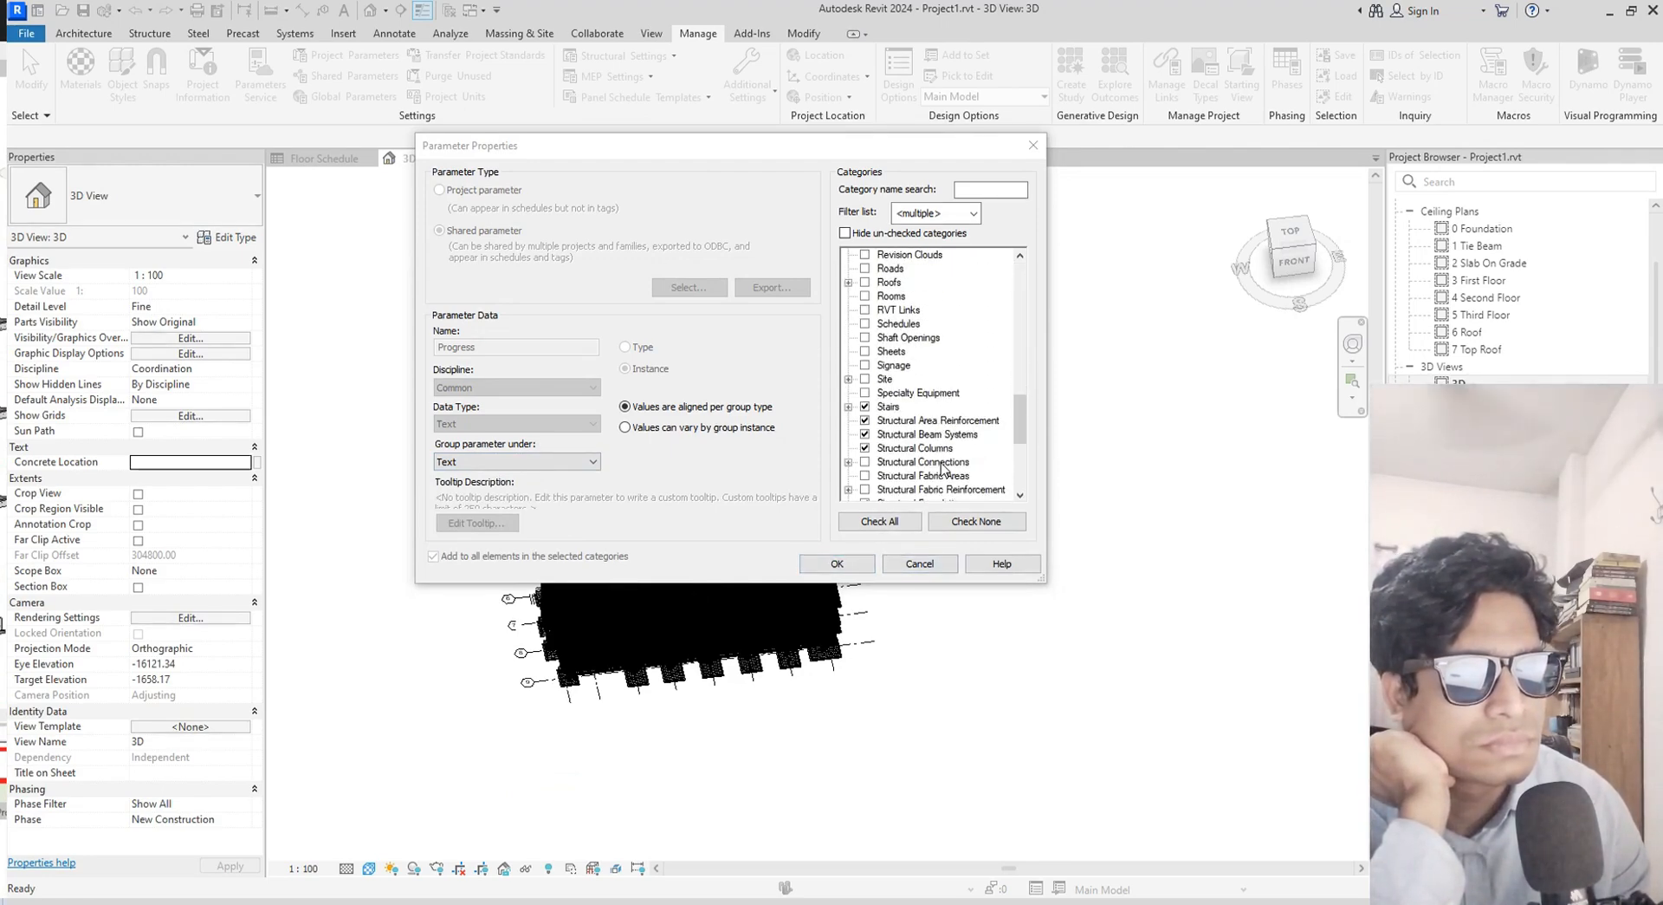
scroll(945, 469, "up", 4)
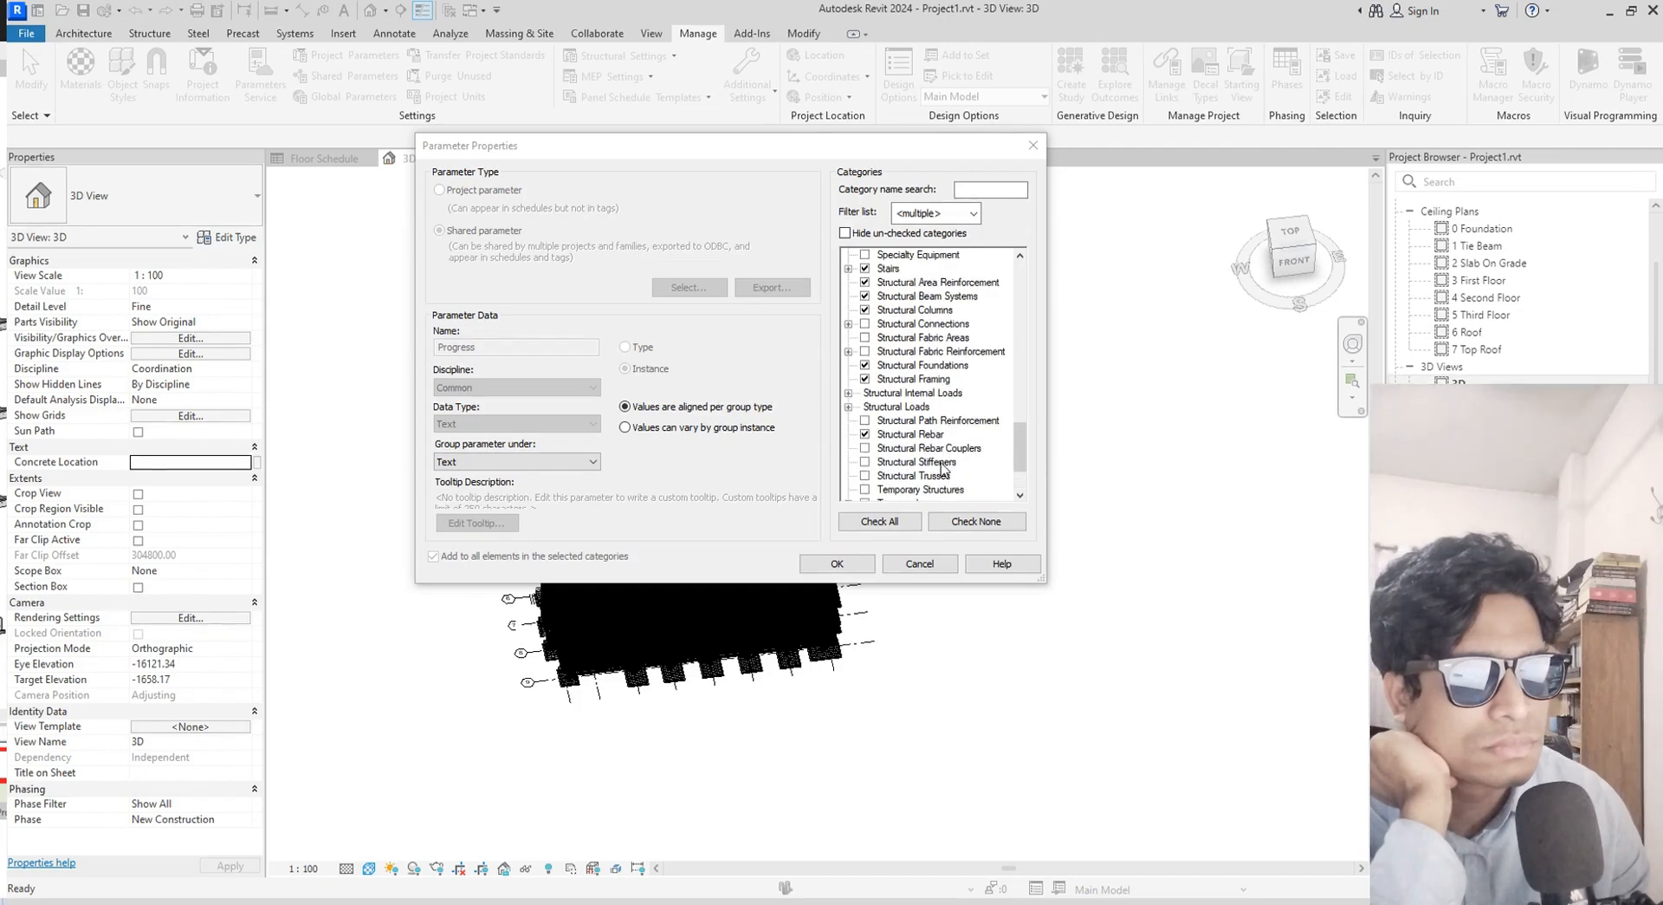
scroll(970, 442, "up", 20)
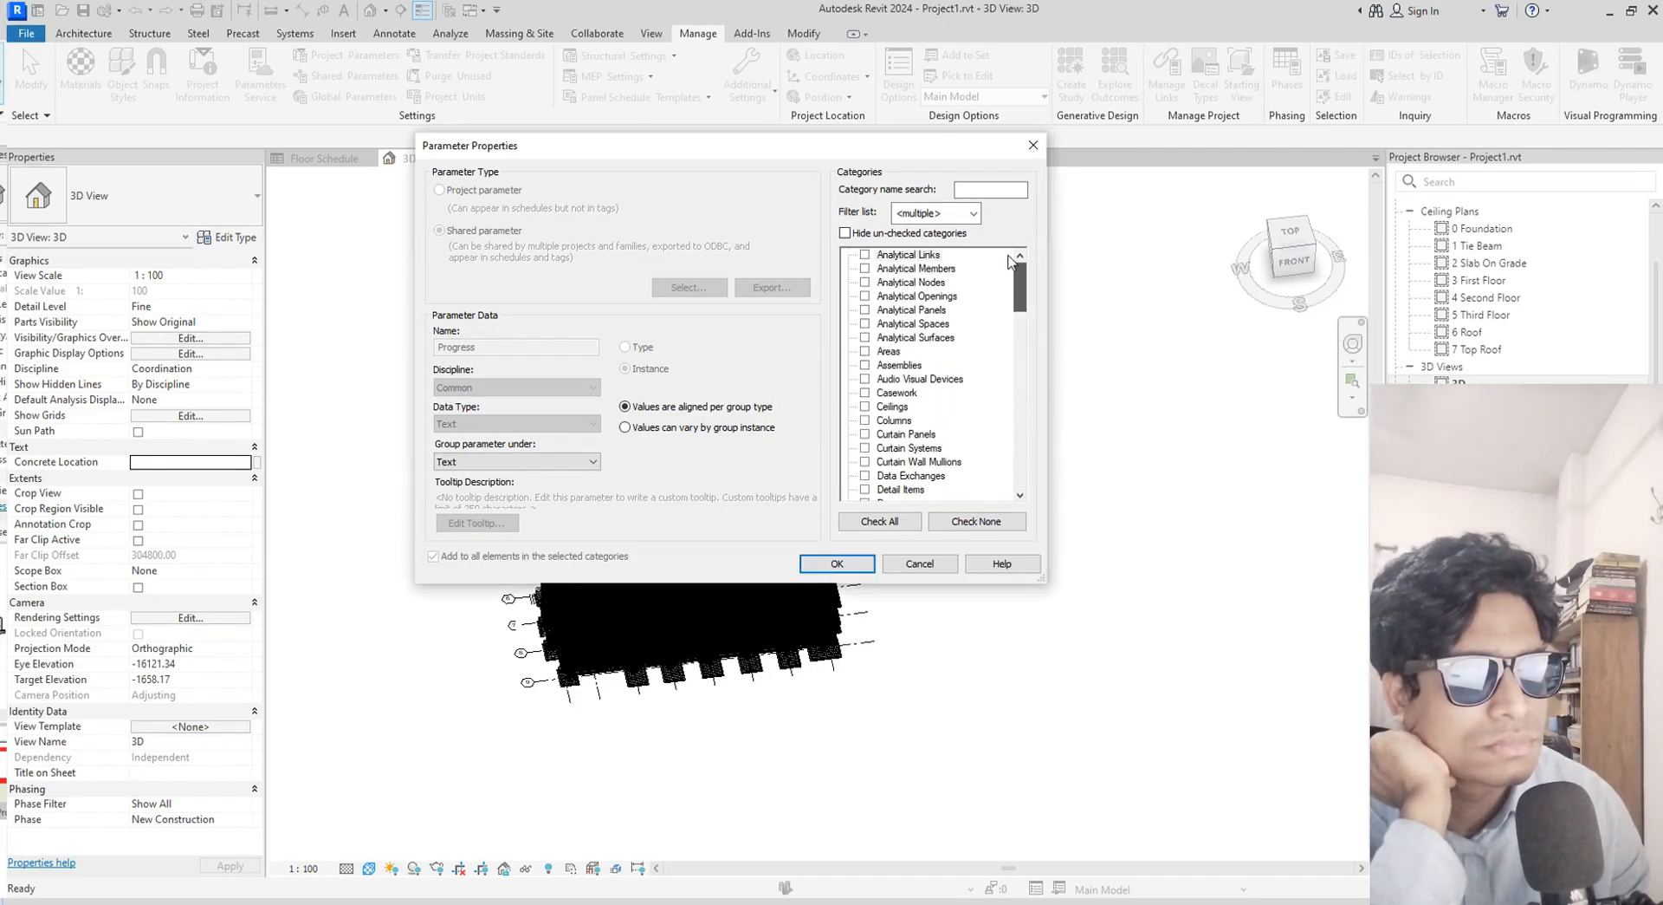
left_click(837, 563)
left_click(779, 512)
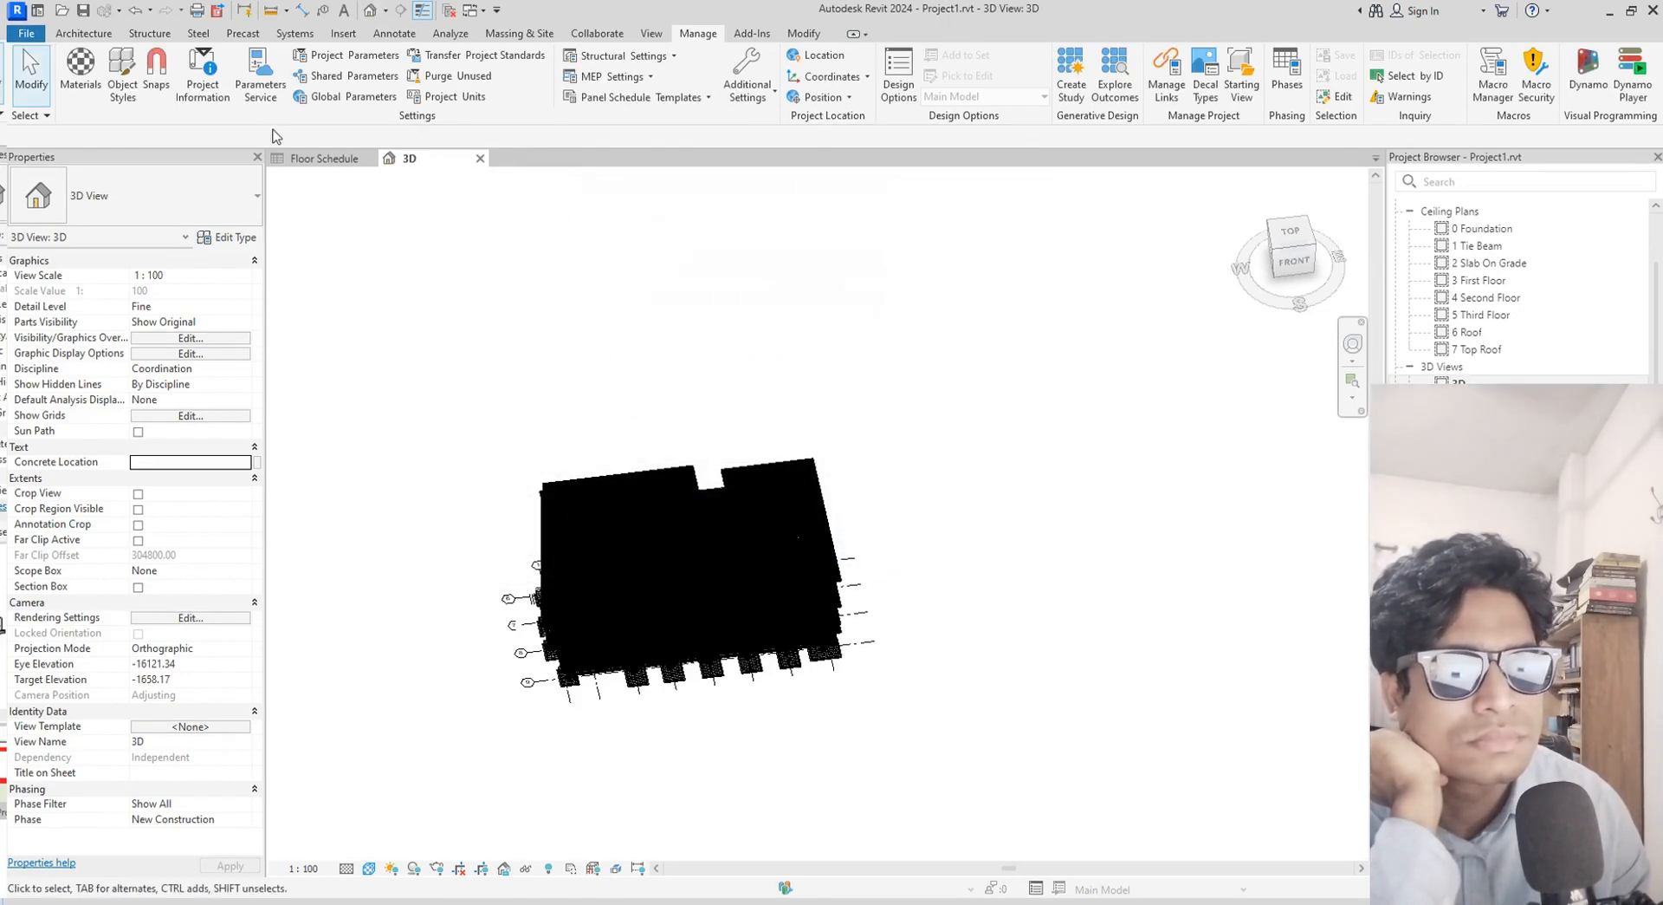
Look at the Floor Schedule and the 3D view, then open the Footing Details view and close it again
left_click(325, 159)
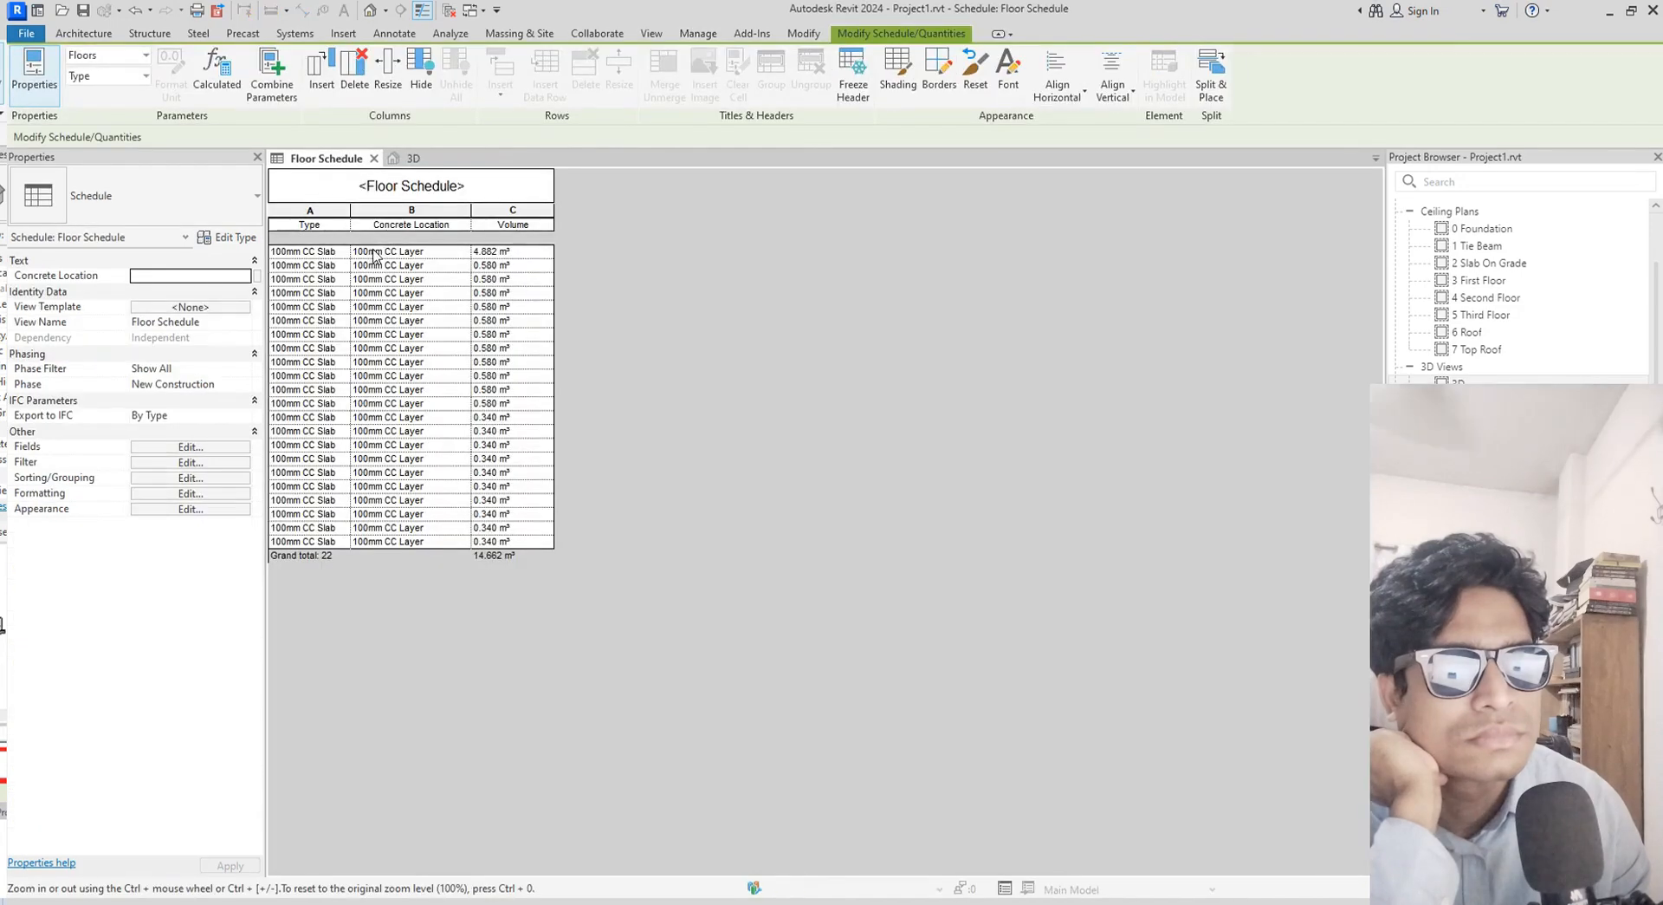
left_click(413, 157)
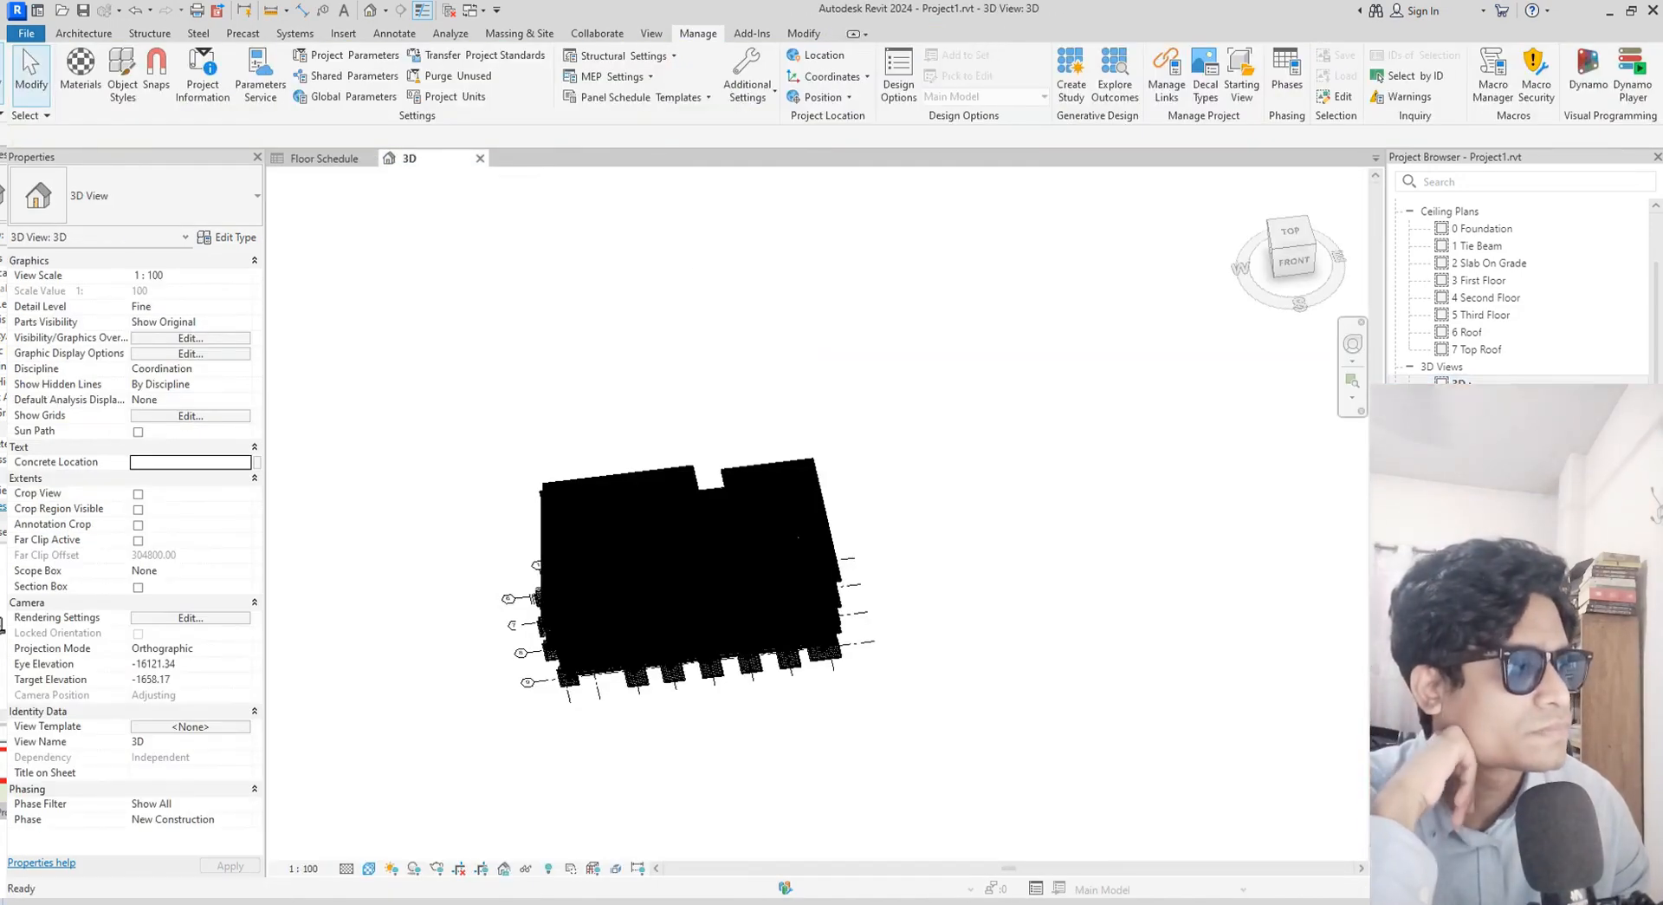
double_click(1487, 401)
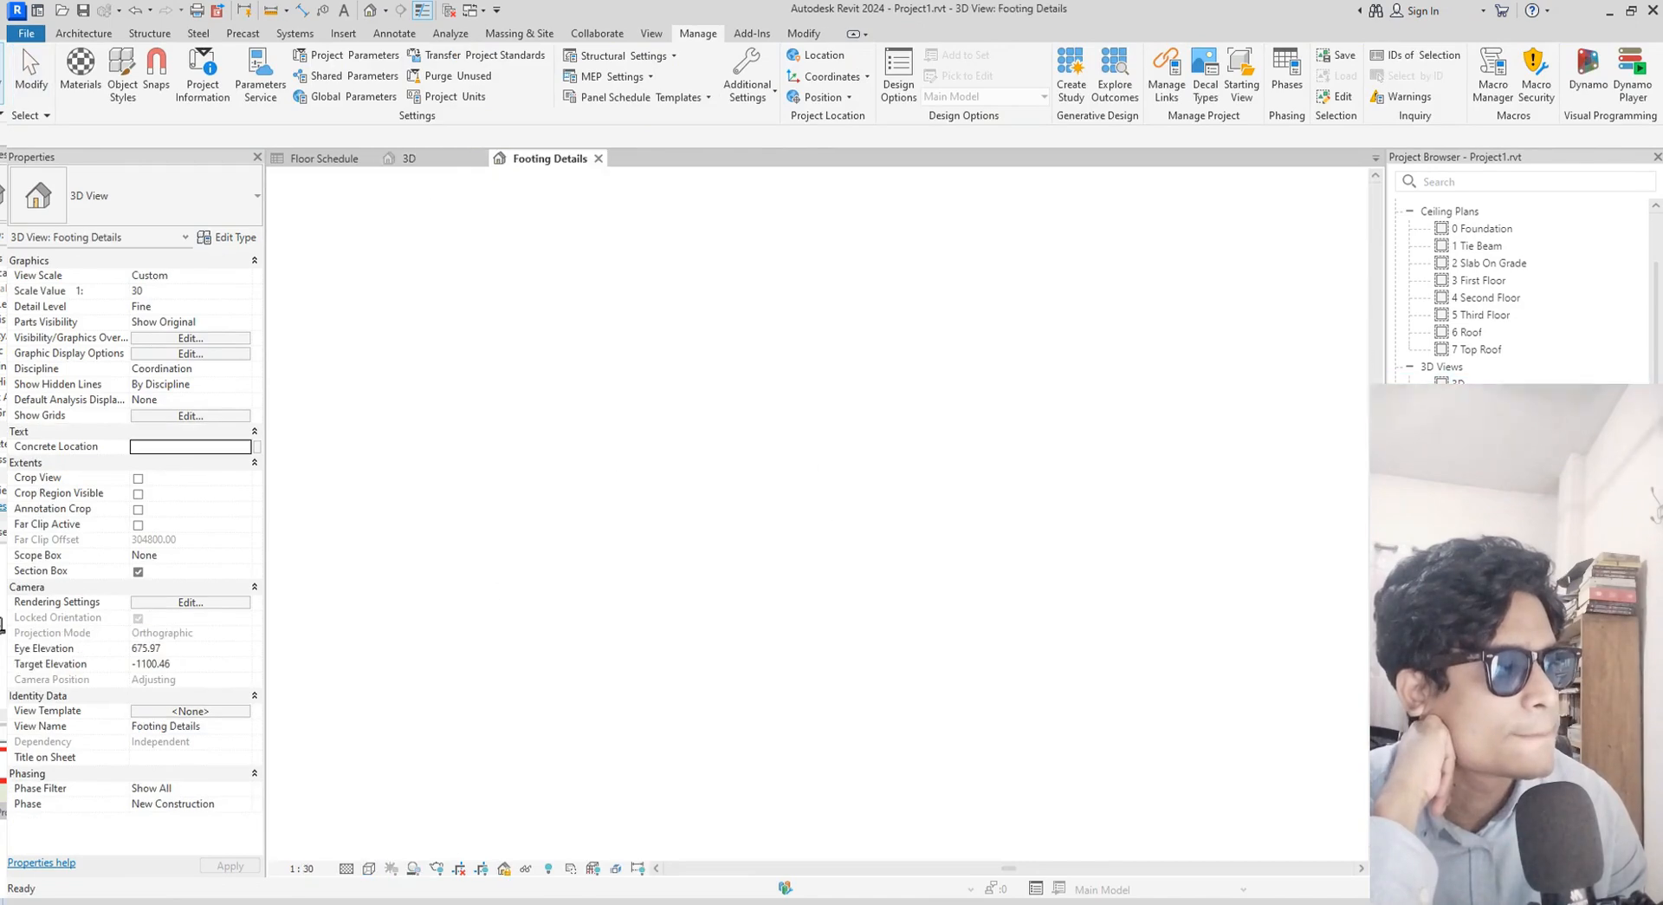
left_click(599, 159)
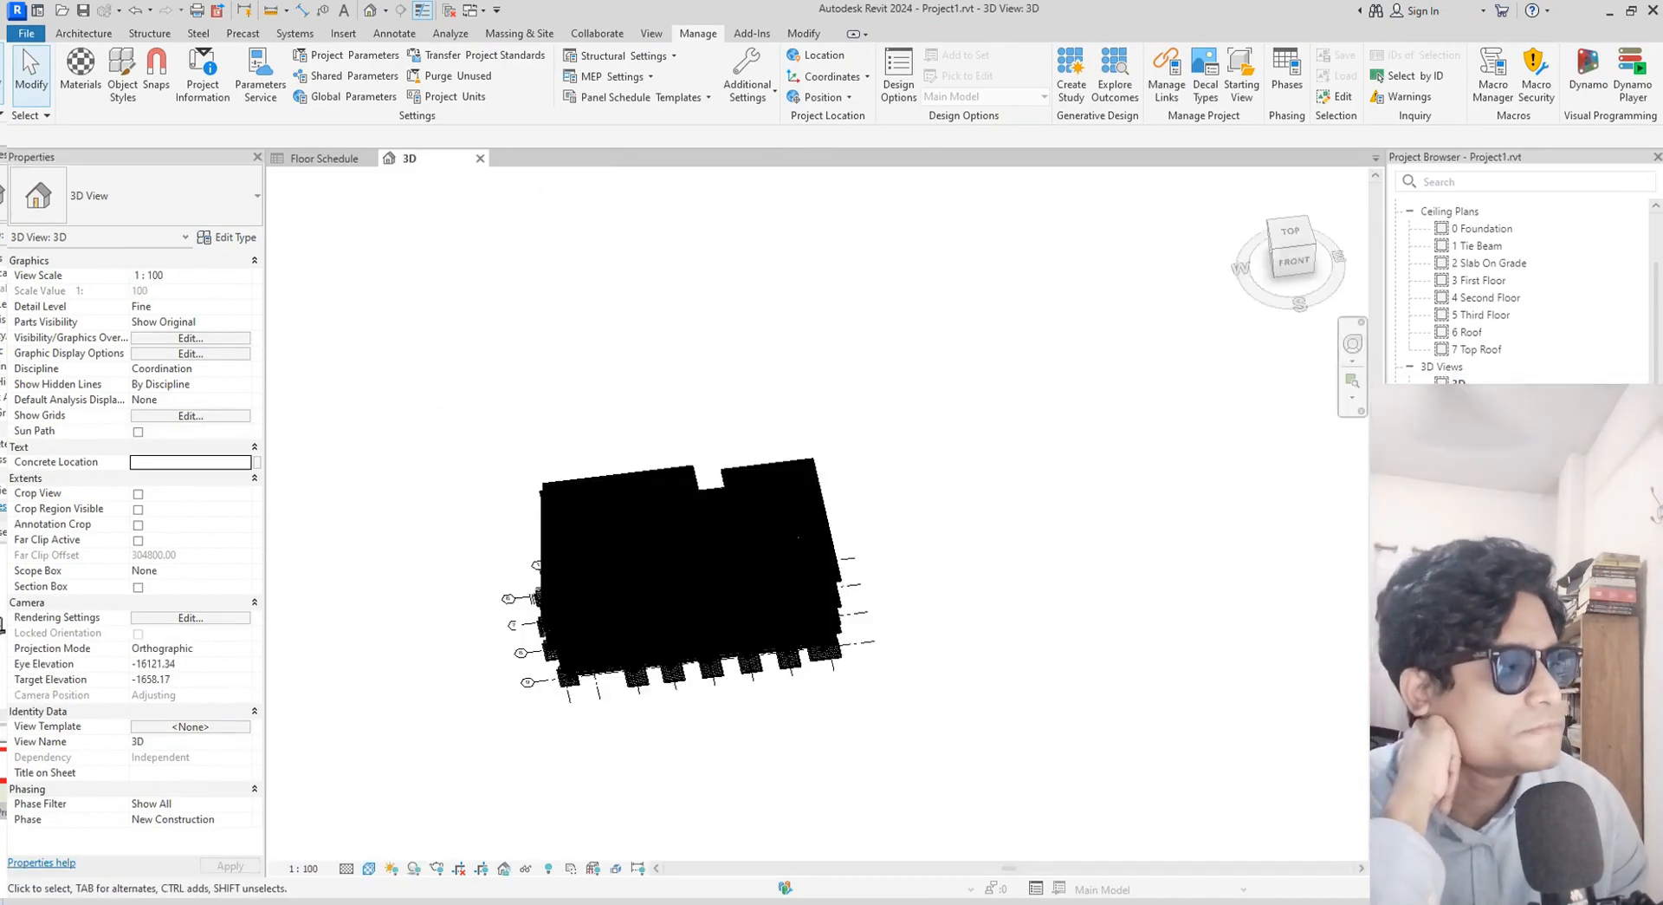
Open the Re-Bar tag Copy 1 3D view and check its Text properties for the Progress1 parameter
double_click(1495, 435)
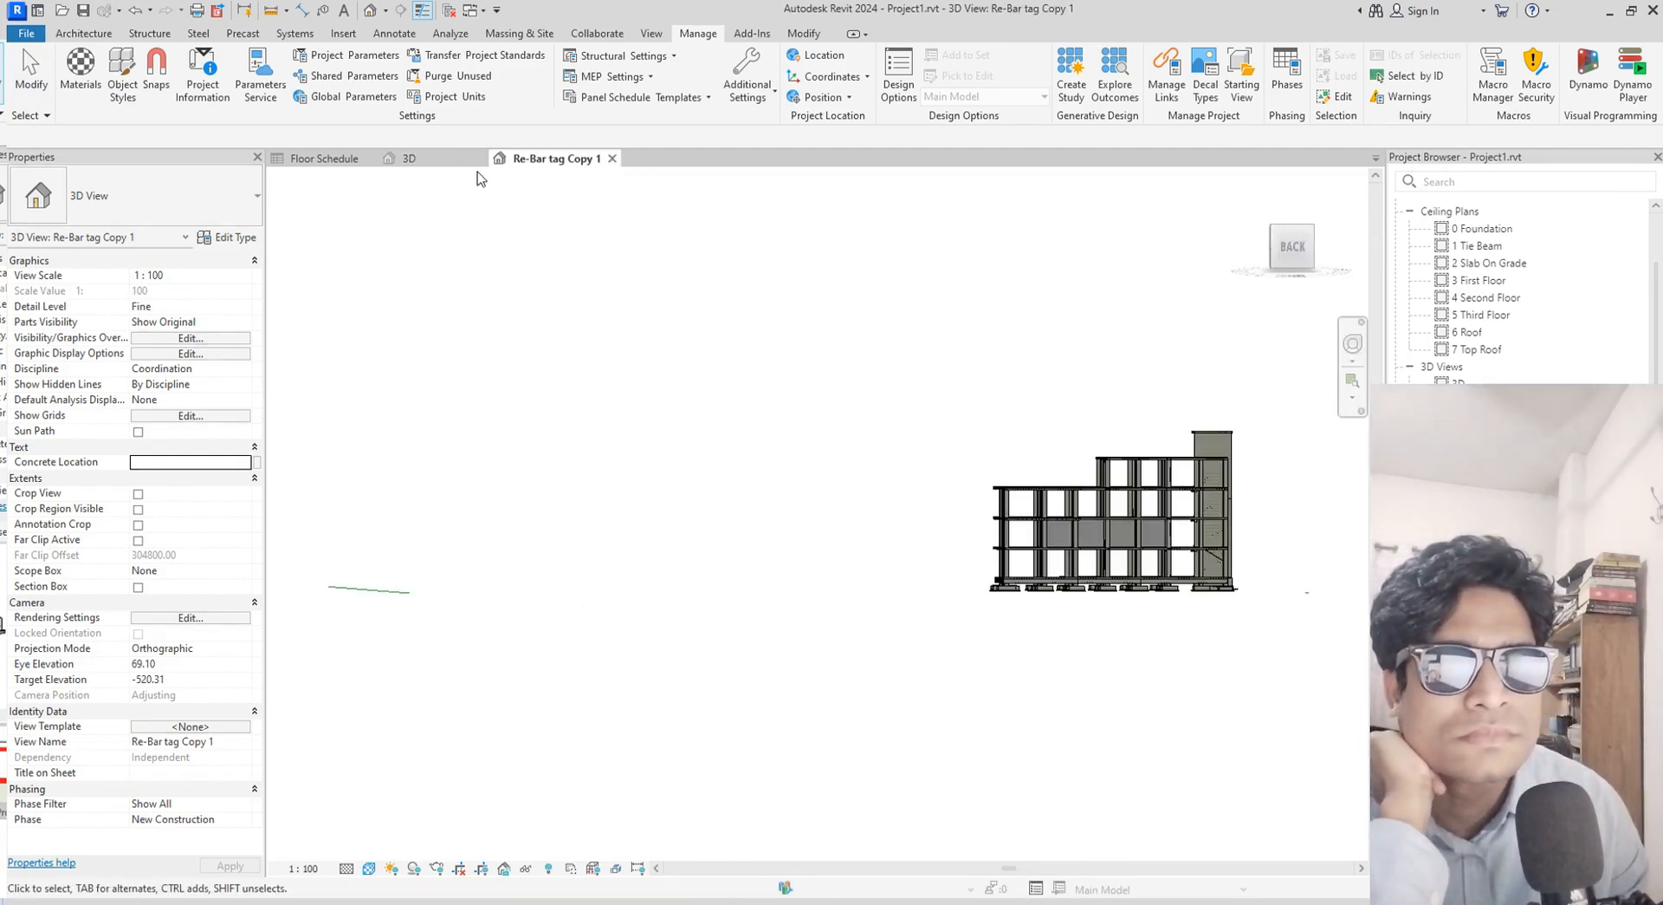
mouse_move(544, 481)
middle_mouse_down()
mouse_move(564, 486)
mouse_move(516, 464)
middle_mouse_up()
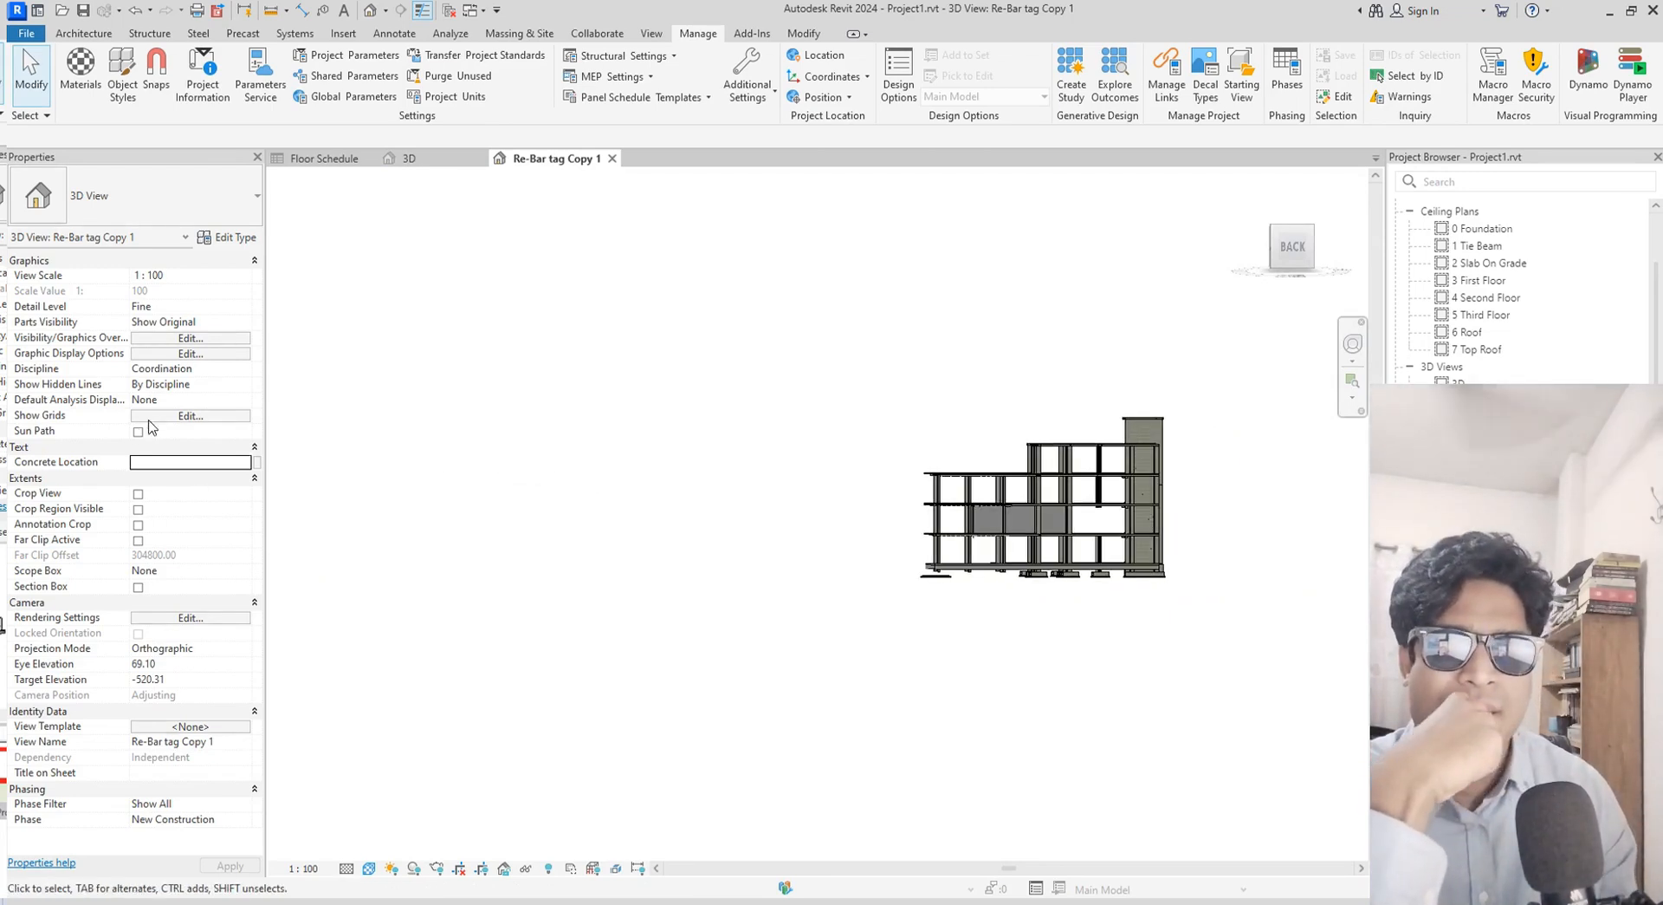
left_click(255, 448)
left_click(255, 448)
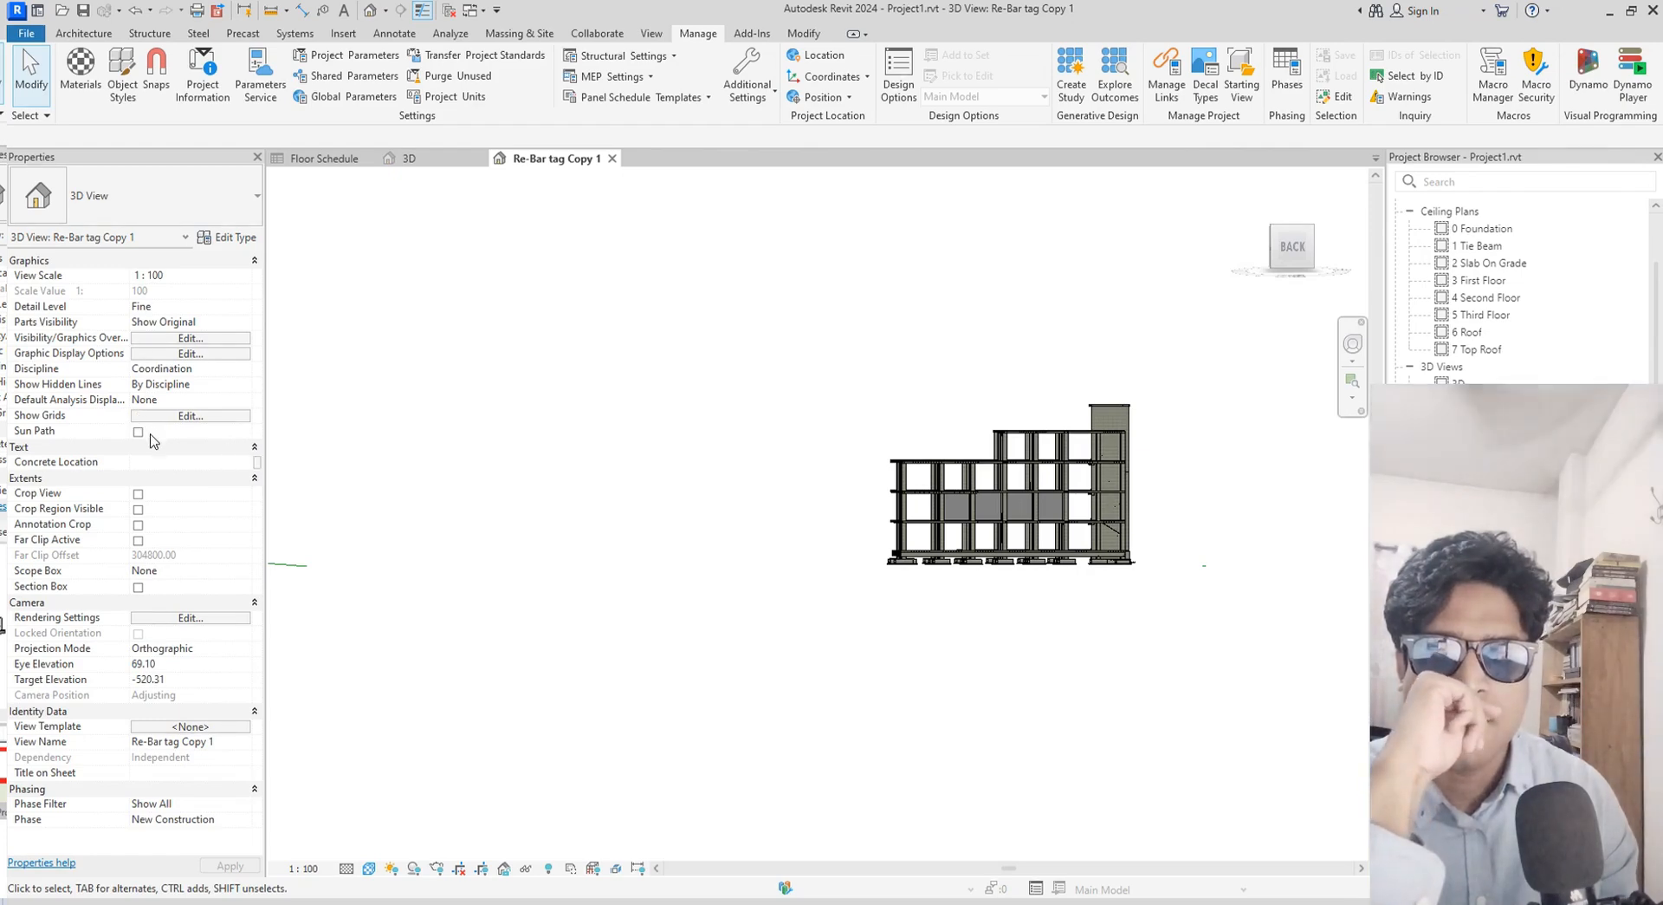
left_click(159, 461)
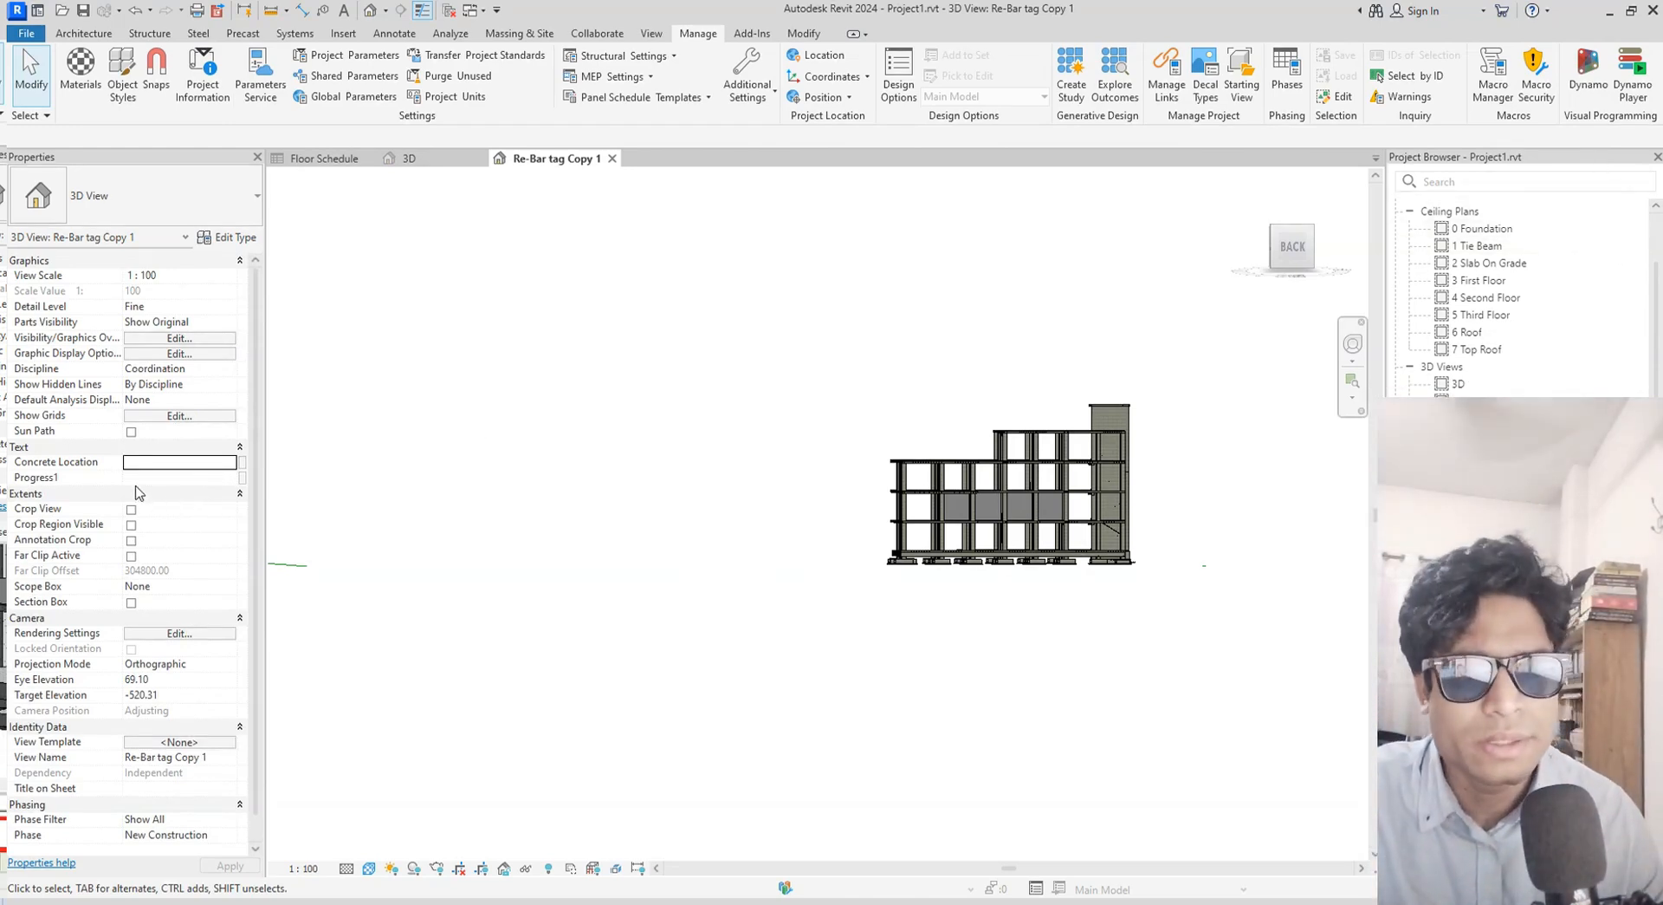
left_click(163, 477)
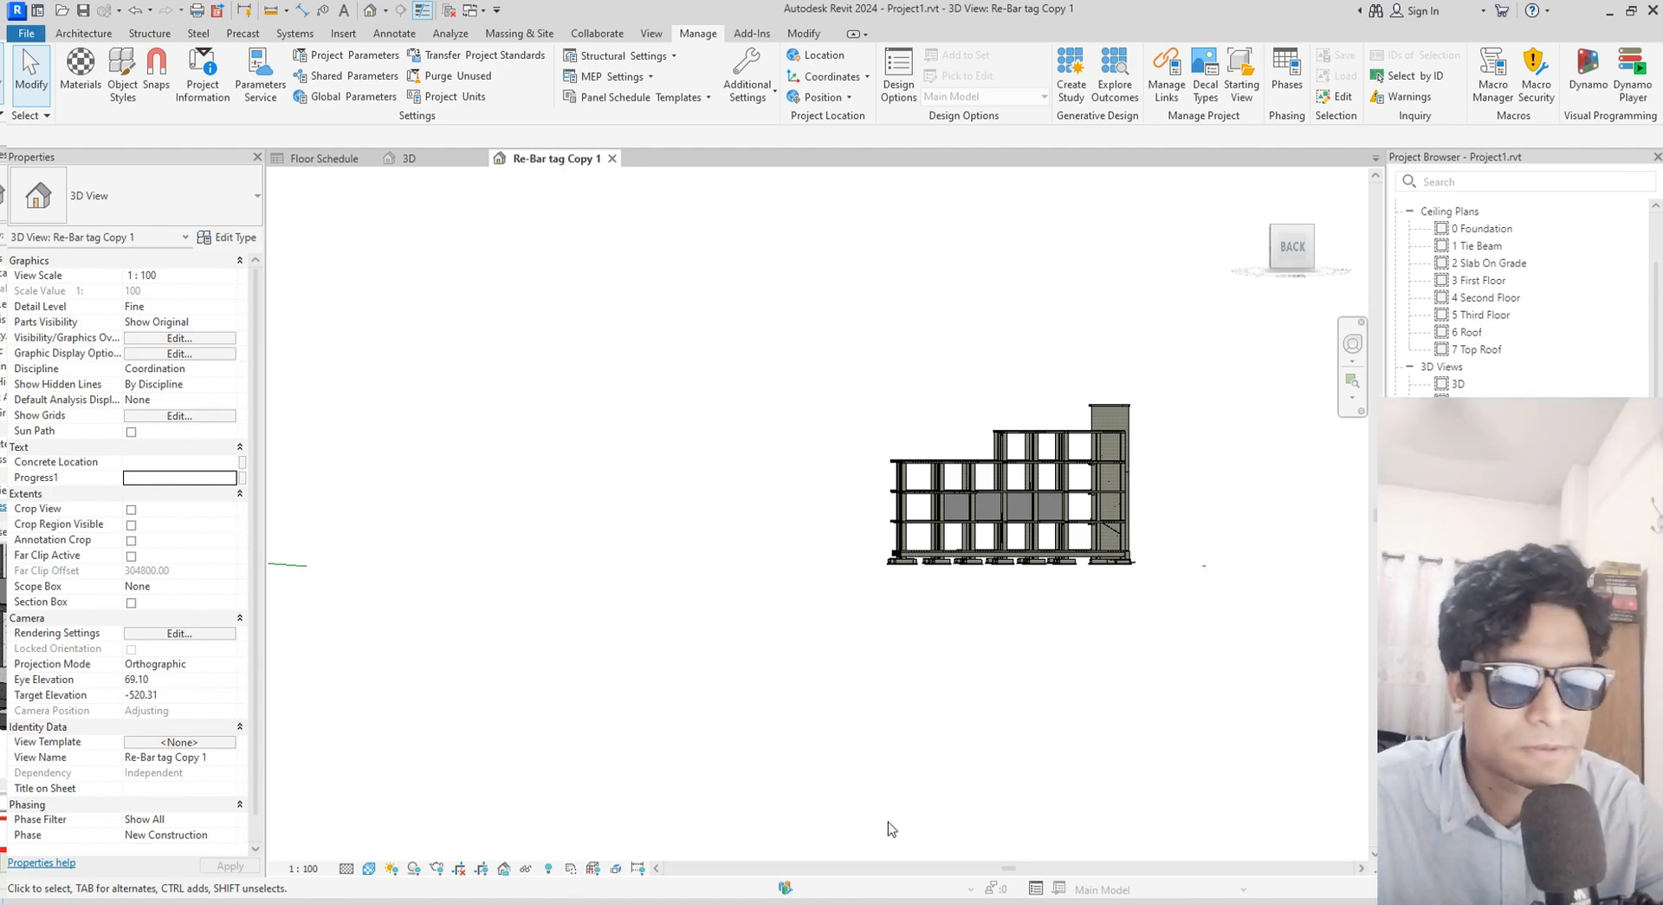
Select the foundation-level elements in the Back view and filter out Structural Foundations and Structural Rebar, keeping only Floors
left_click(1300, 253)
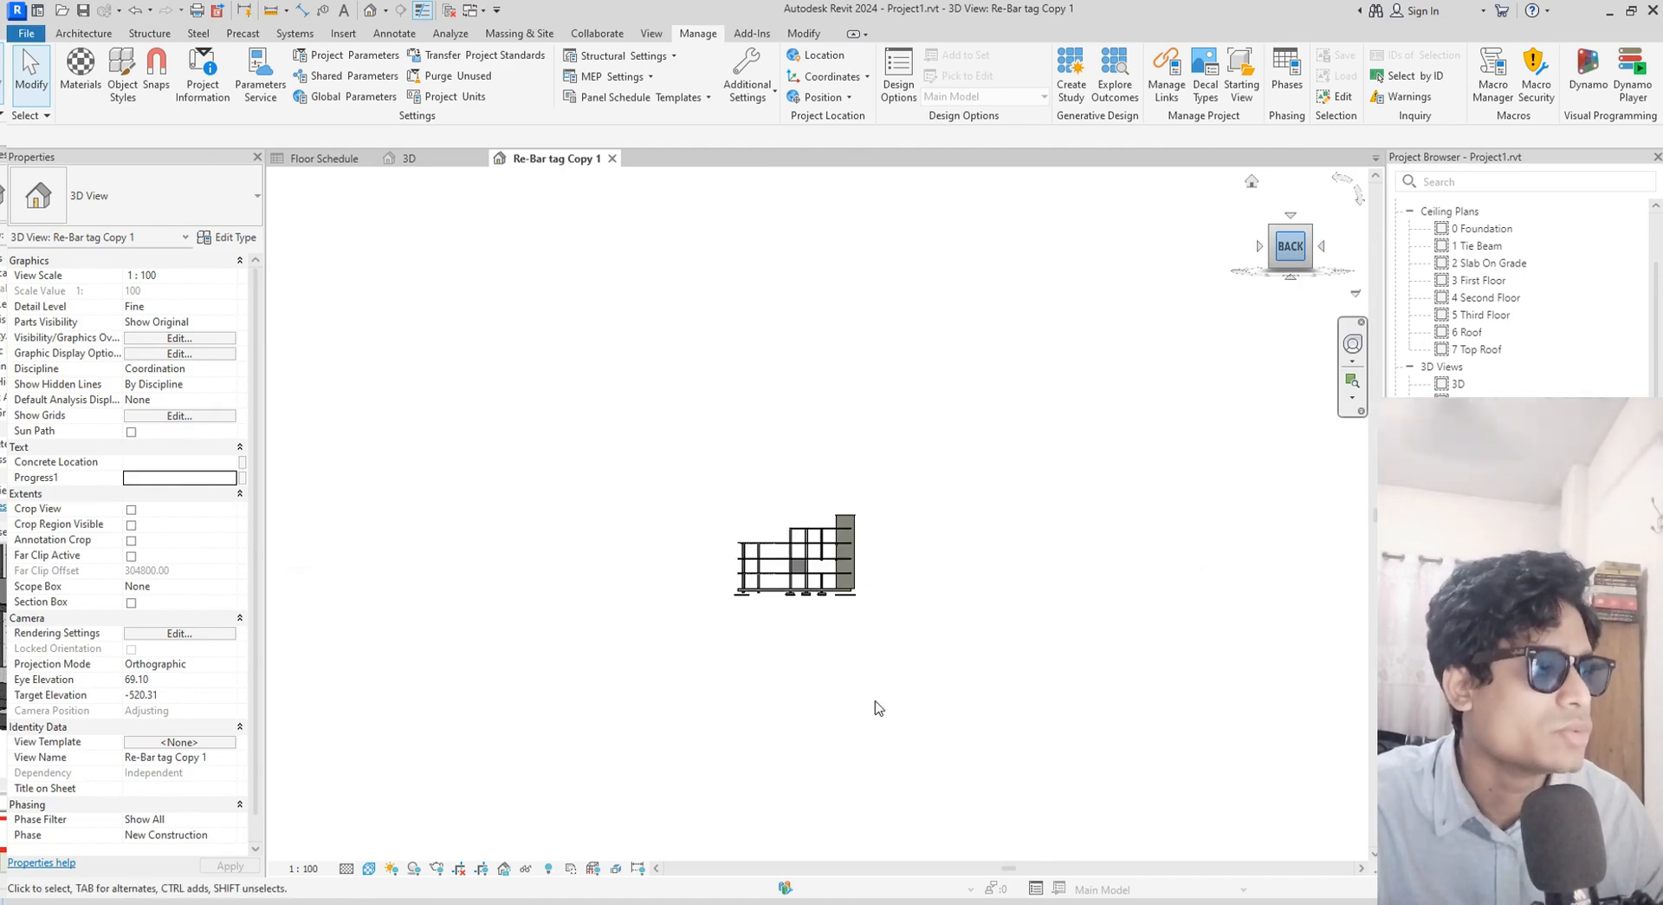
scroll(1065, 590, "up", 3)
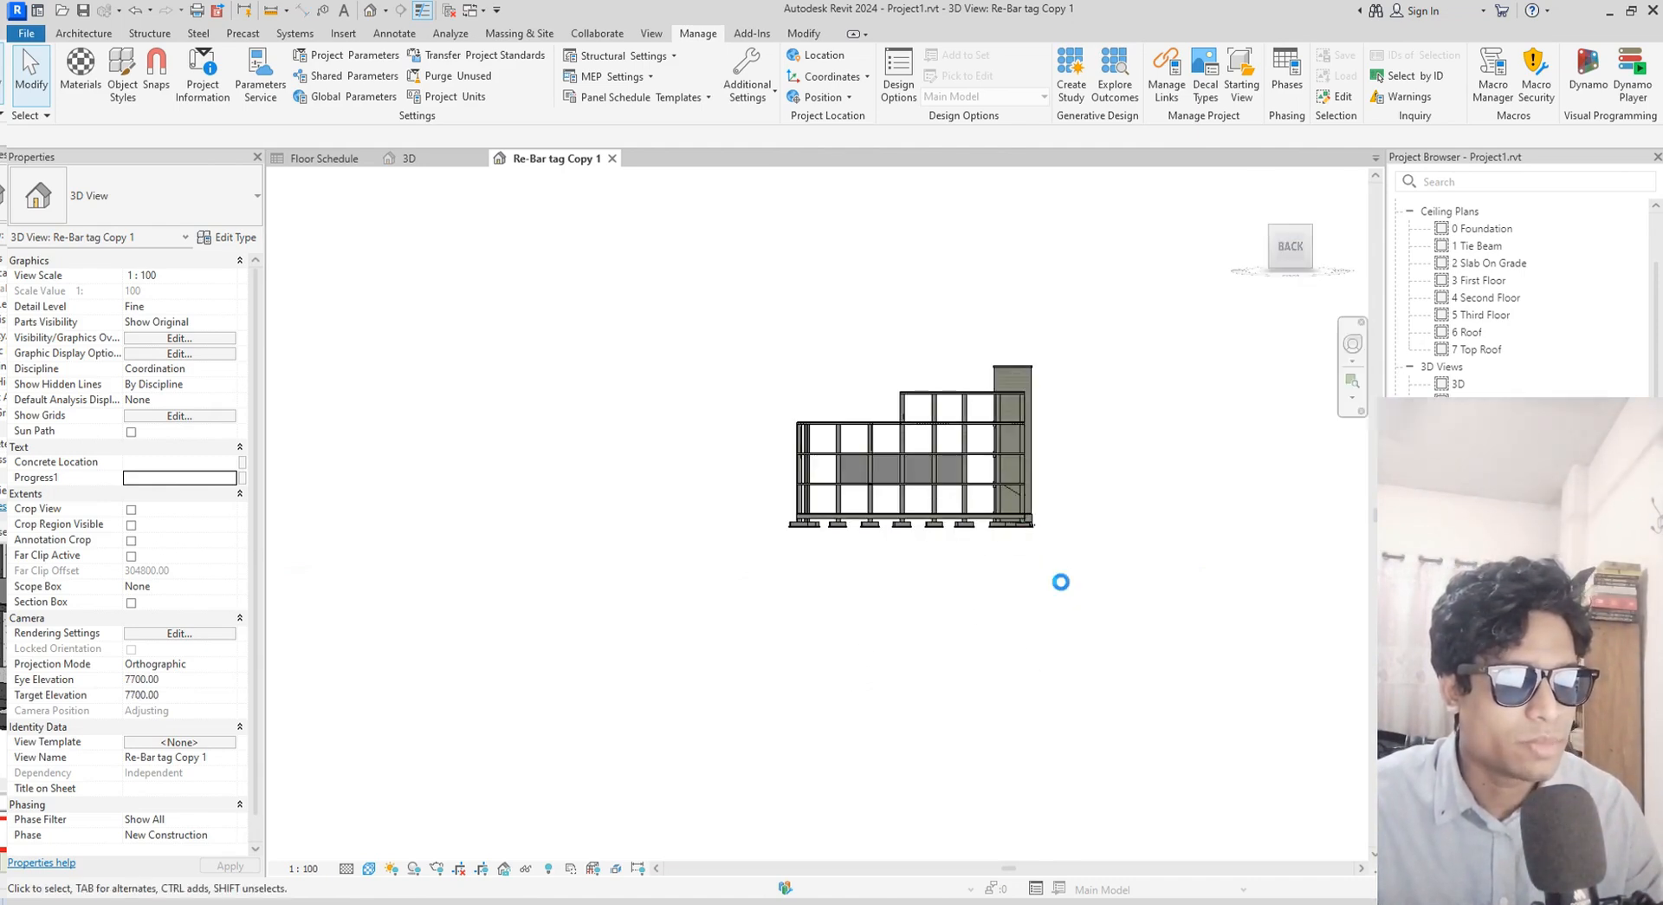
scroll(1065, 590, "up", 4)
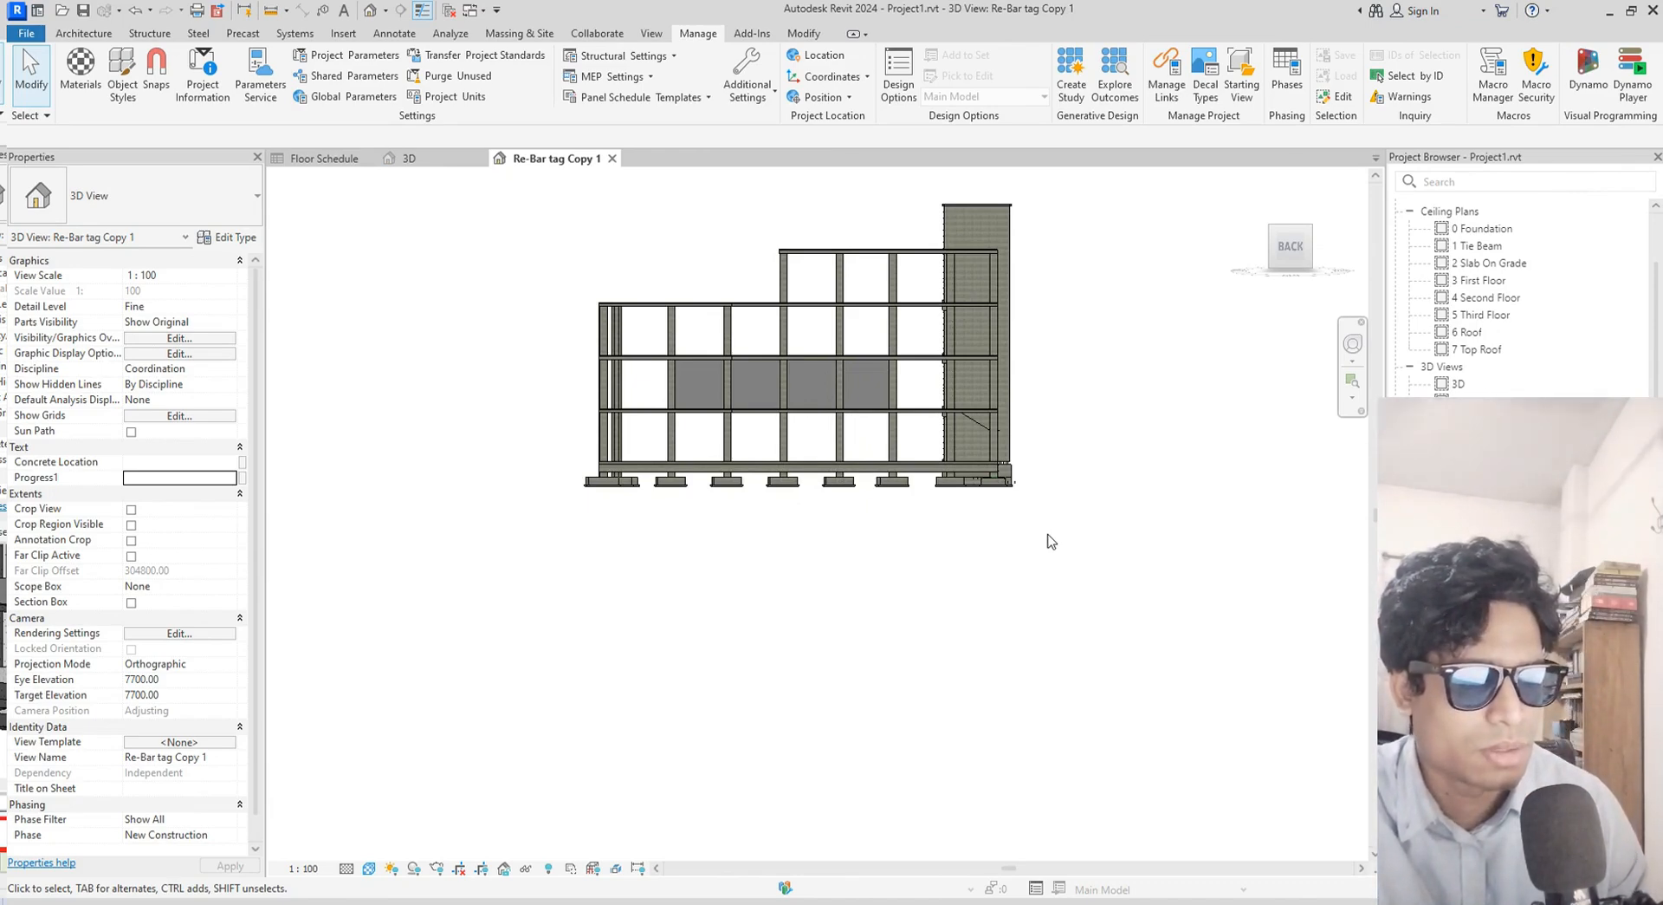
left_click_drag(1069, 542, 541, 491)
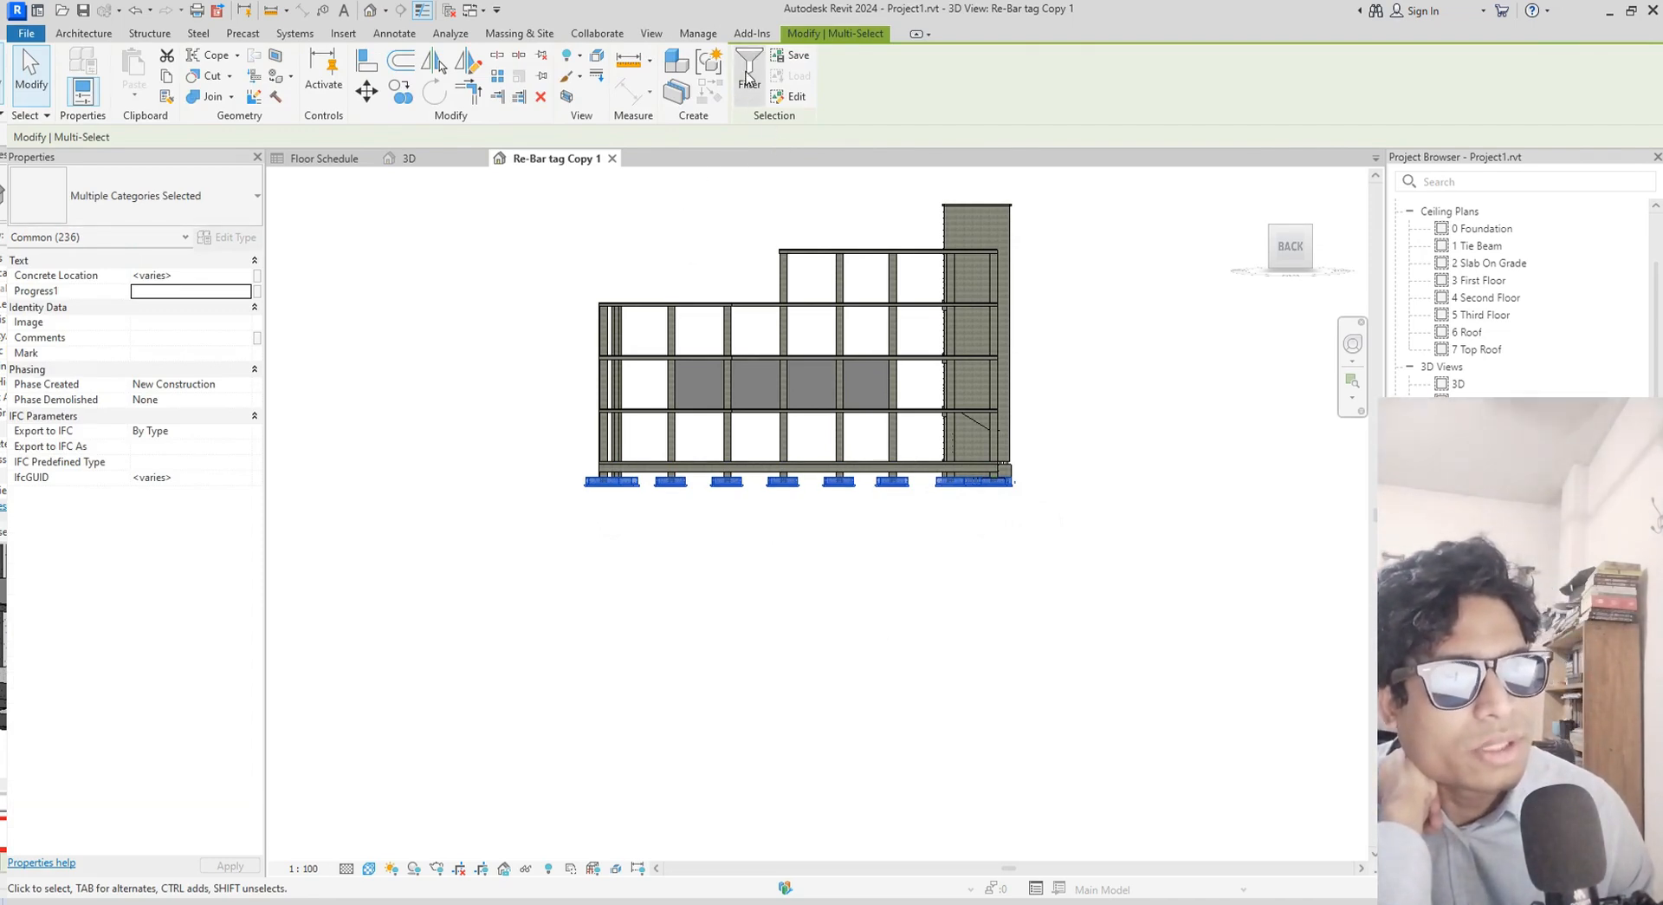
left_click(747, 76)
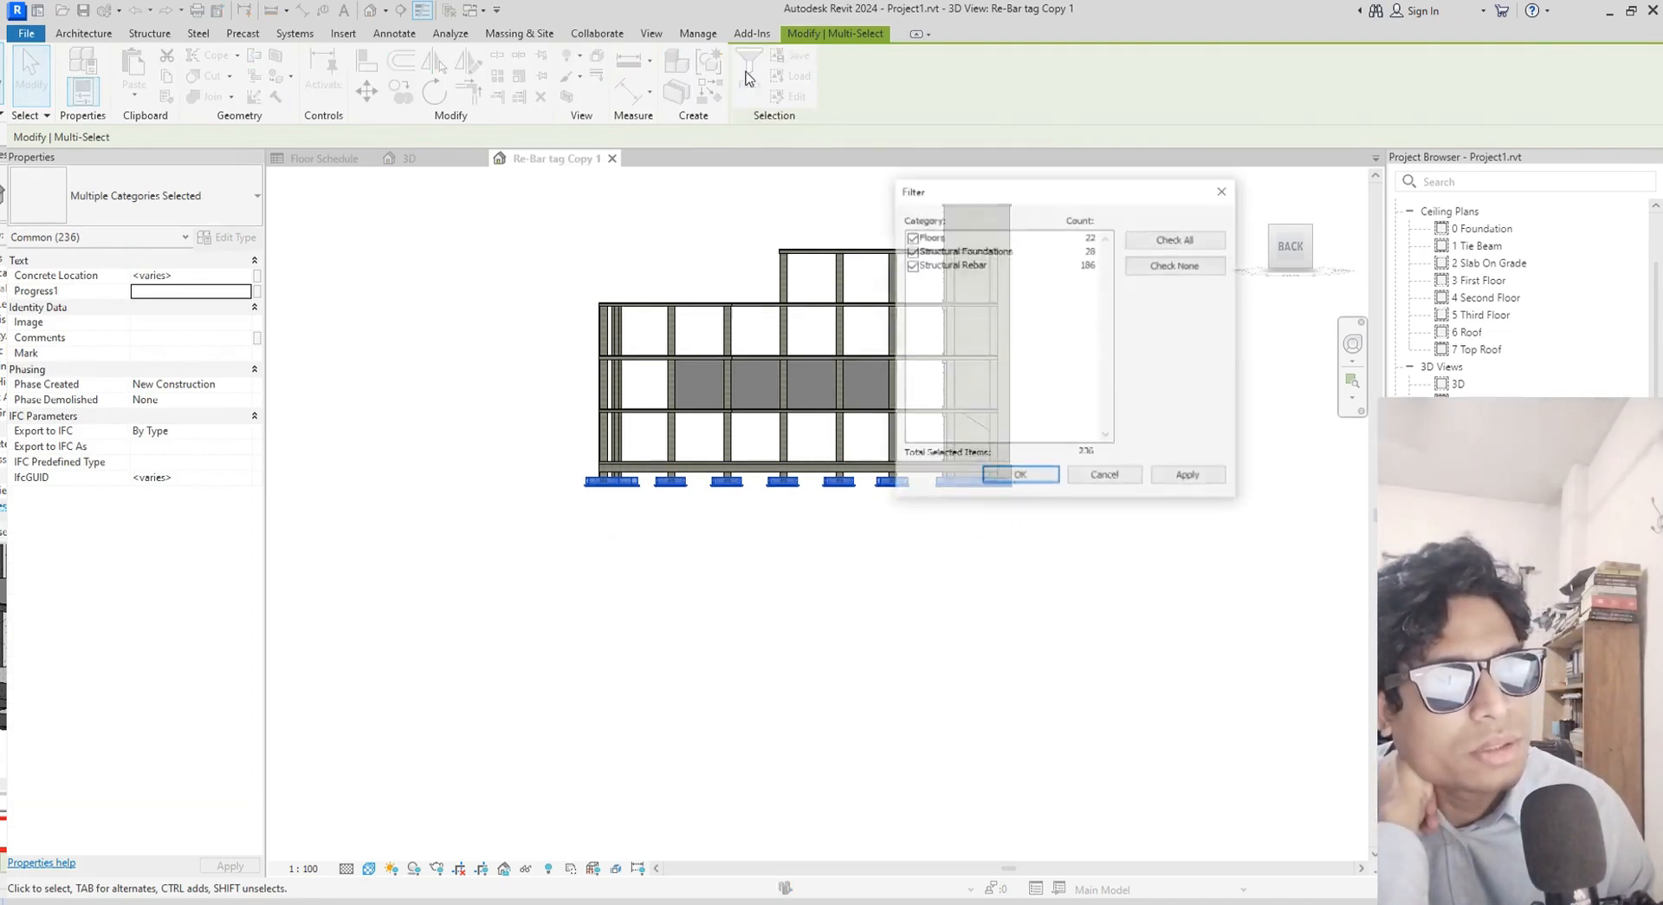
left_click(911, 265)
left_click(912, 251)
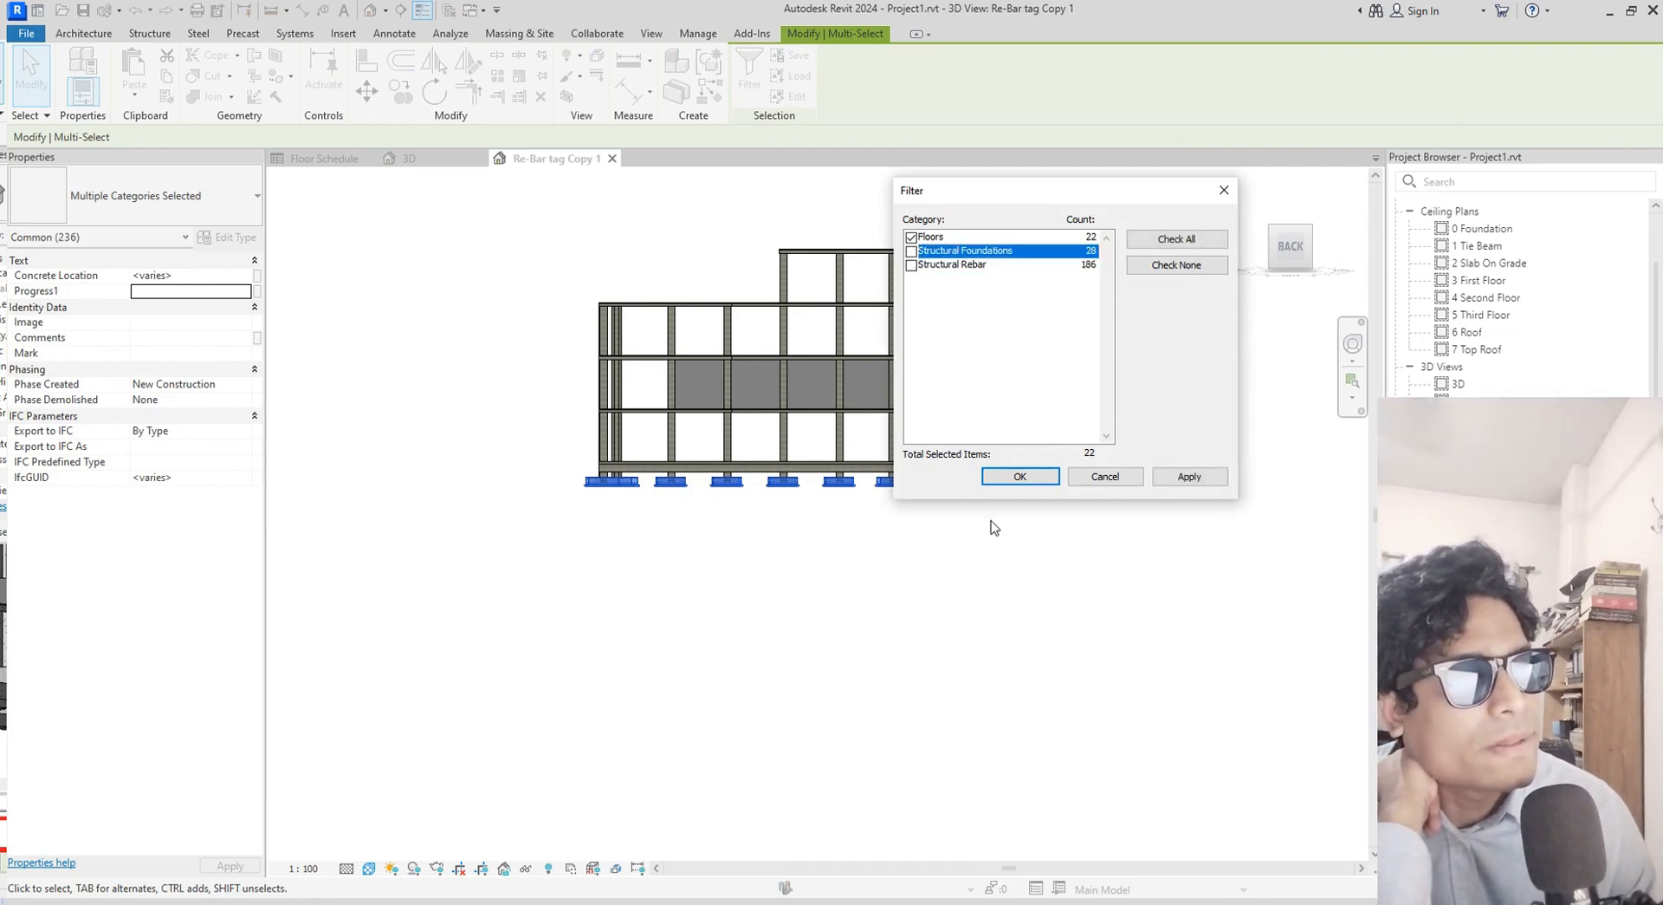
left_click(1019, 478)
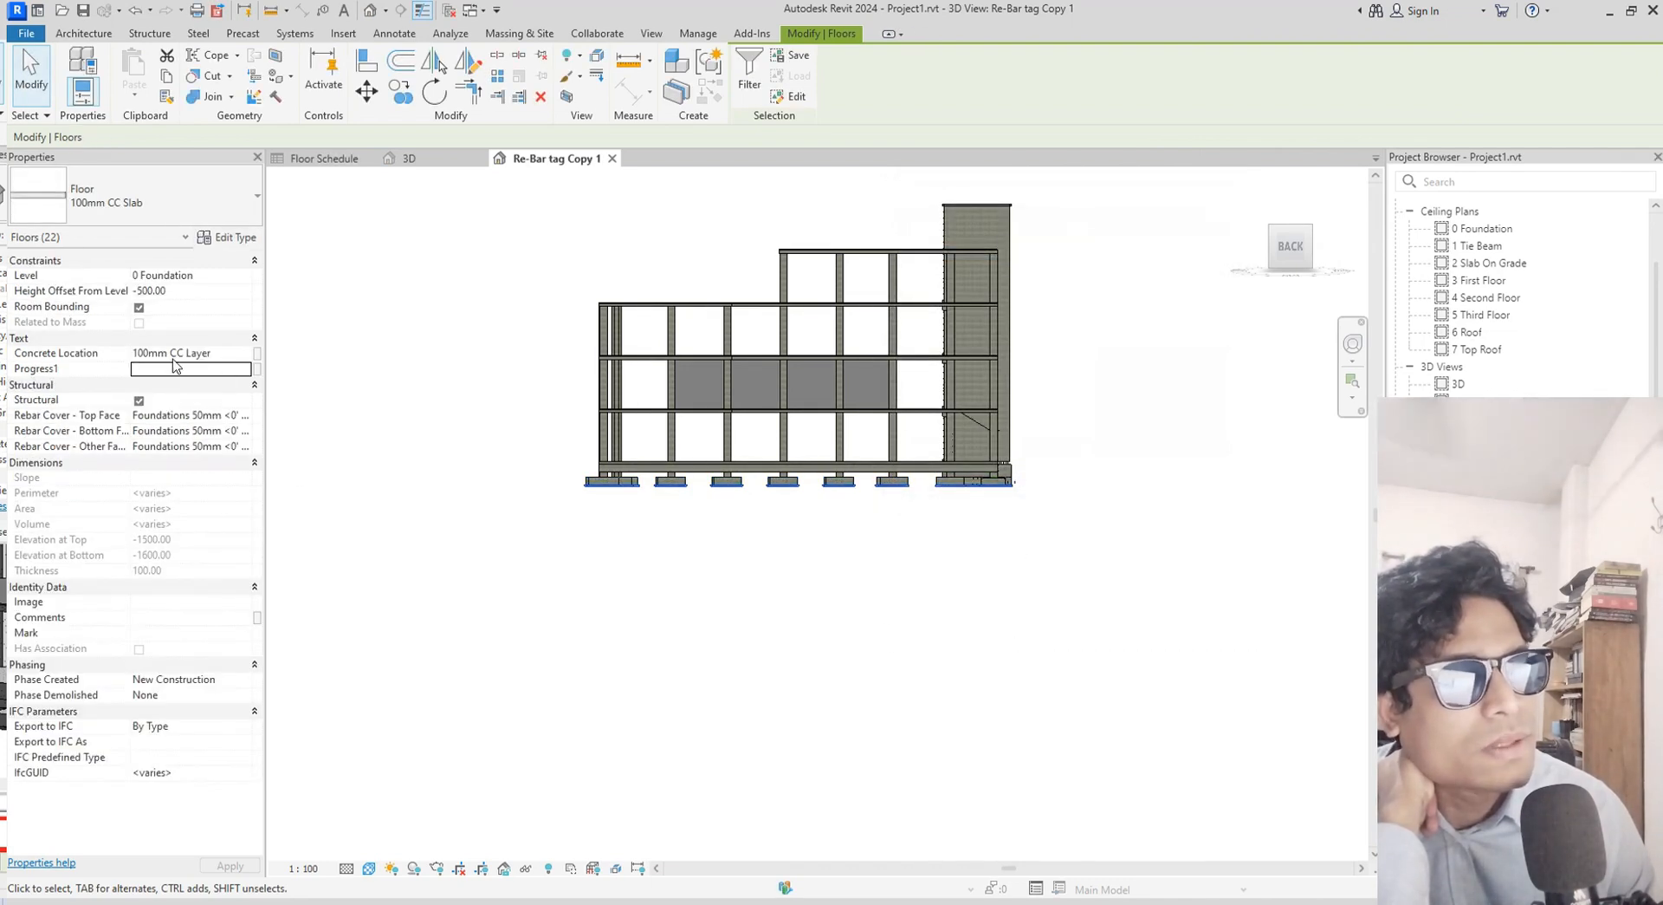
Set the Progress1 parameter of the selected 100mm CC Slab floors to 100%
left_click(176, 371)
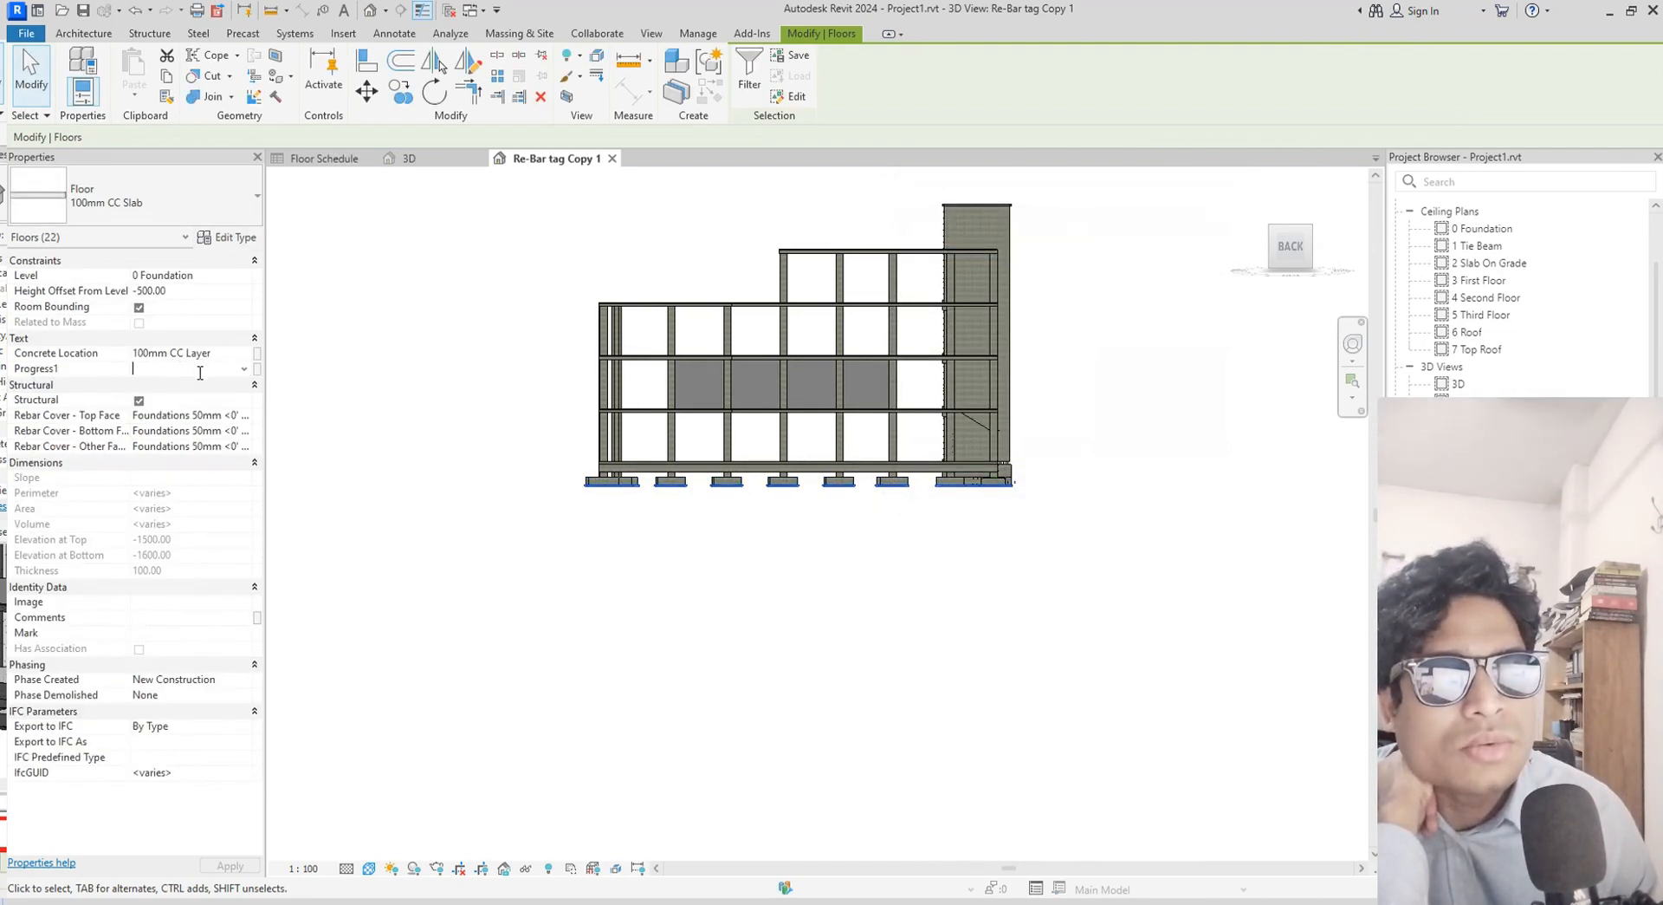
type("100")
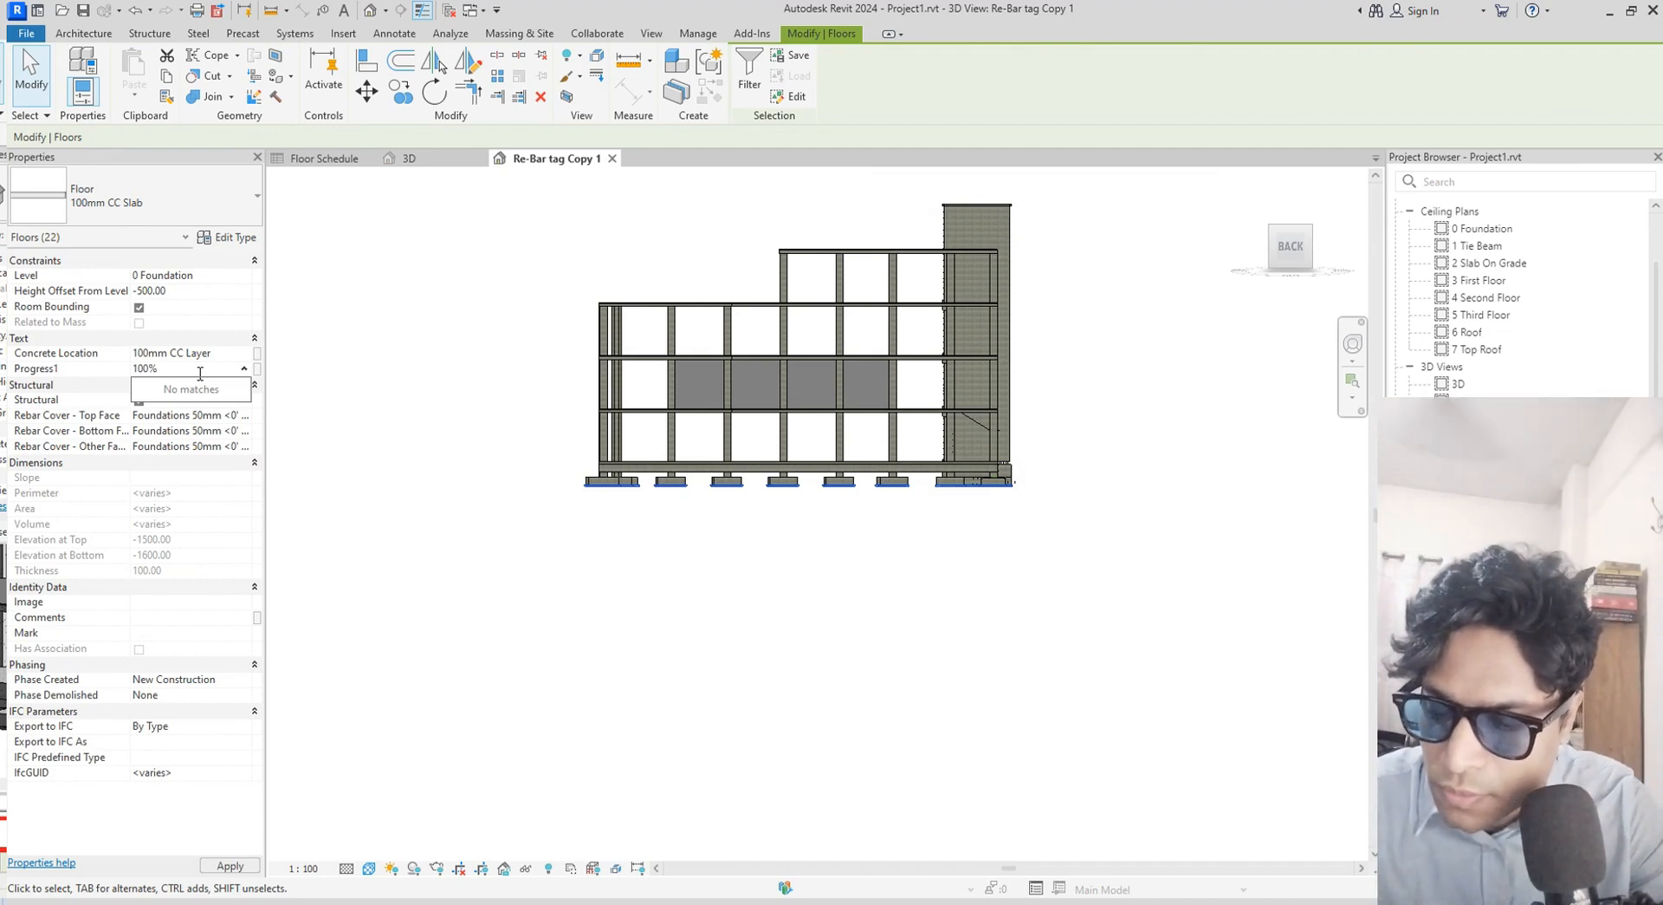
key("Return")
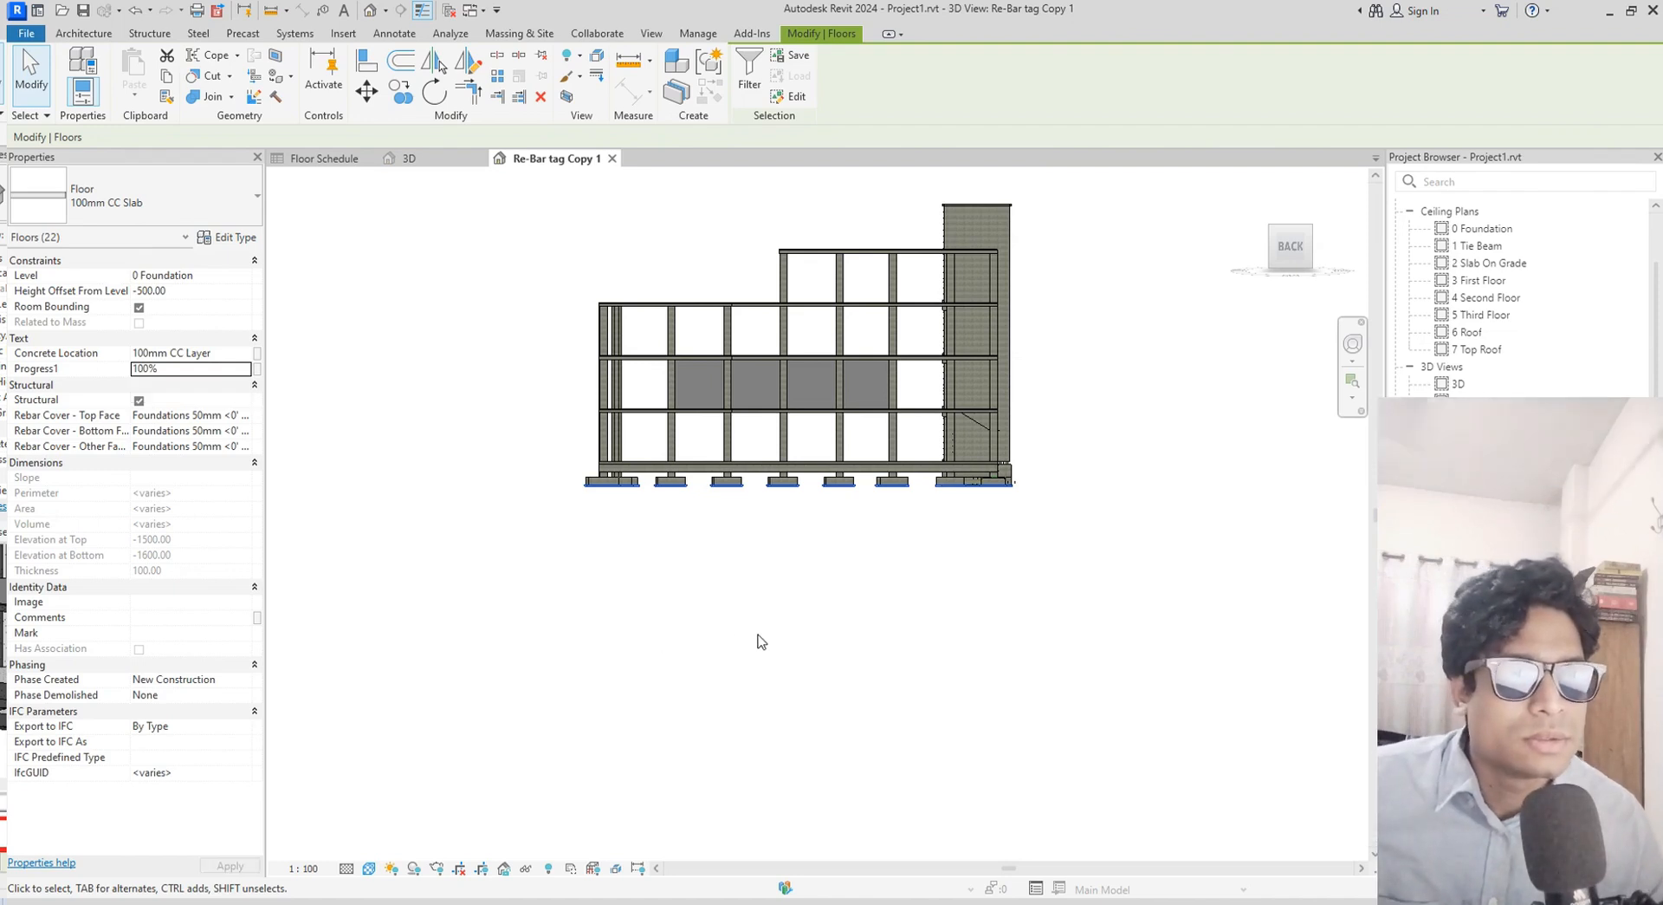
middle_click_drag(681, 645, 685, 644)
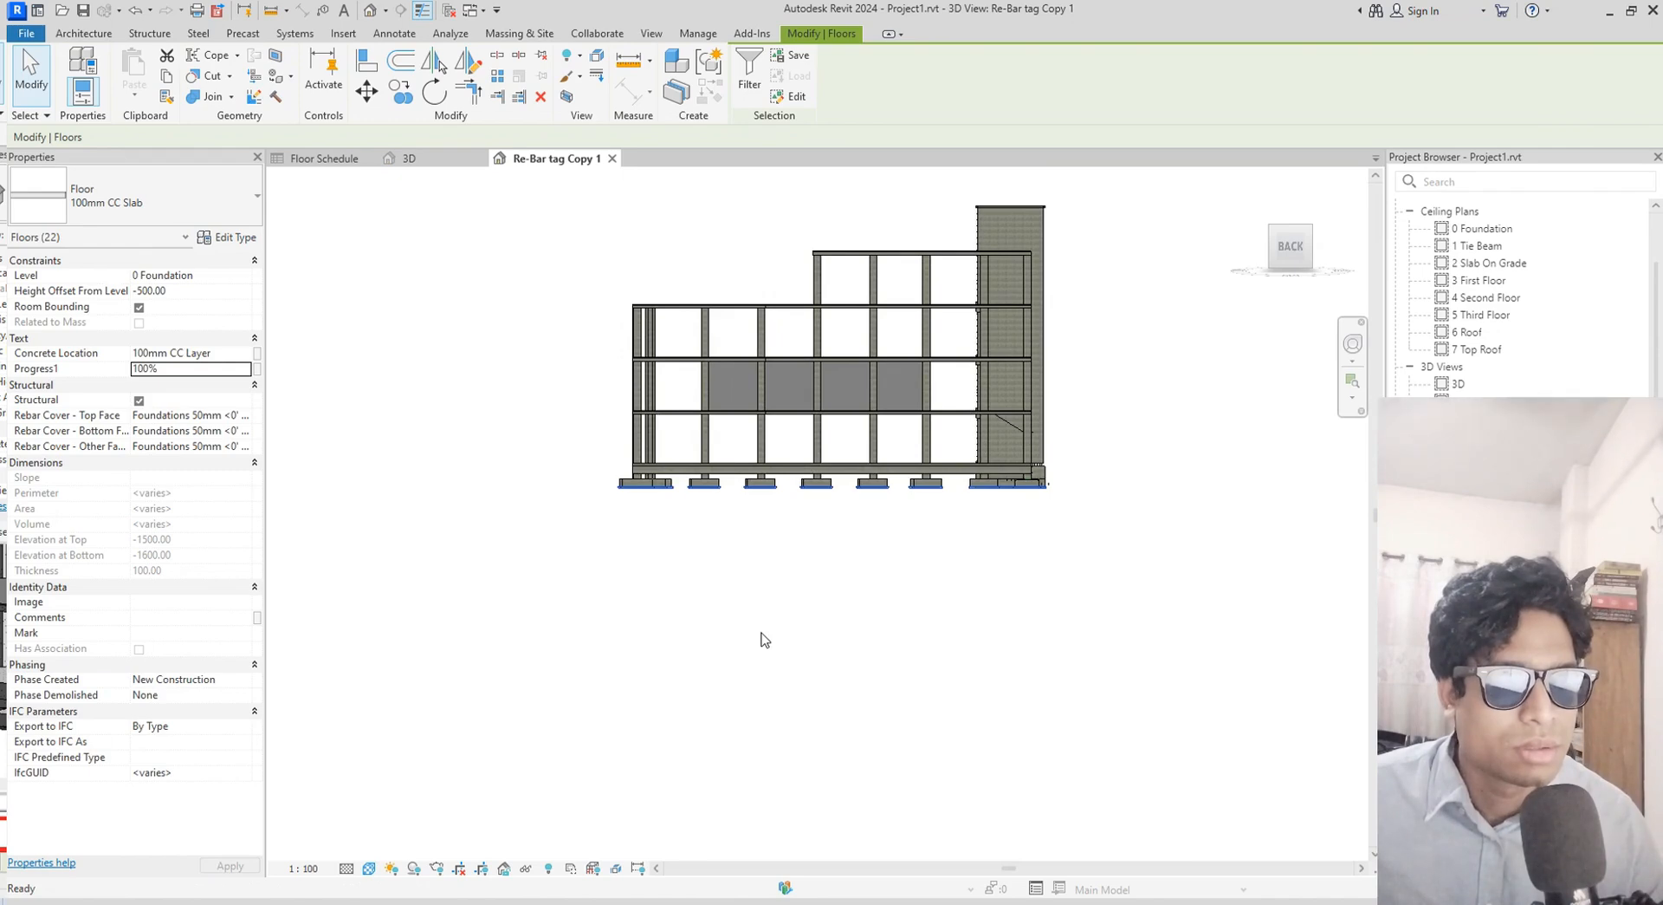
Open the filters in the visibility/graphic overrides of the Re-Bar tag Copy 1 view and review the existing ones
key("v")
key("g")
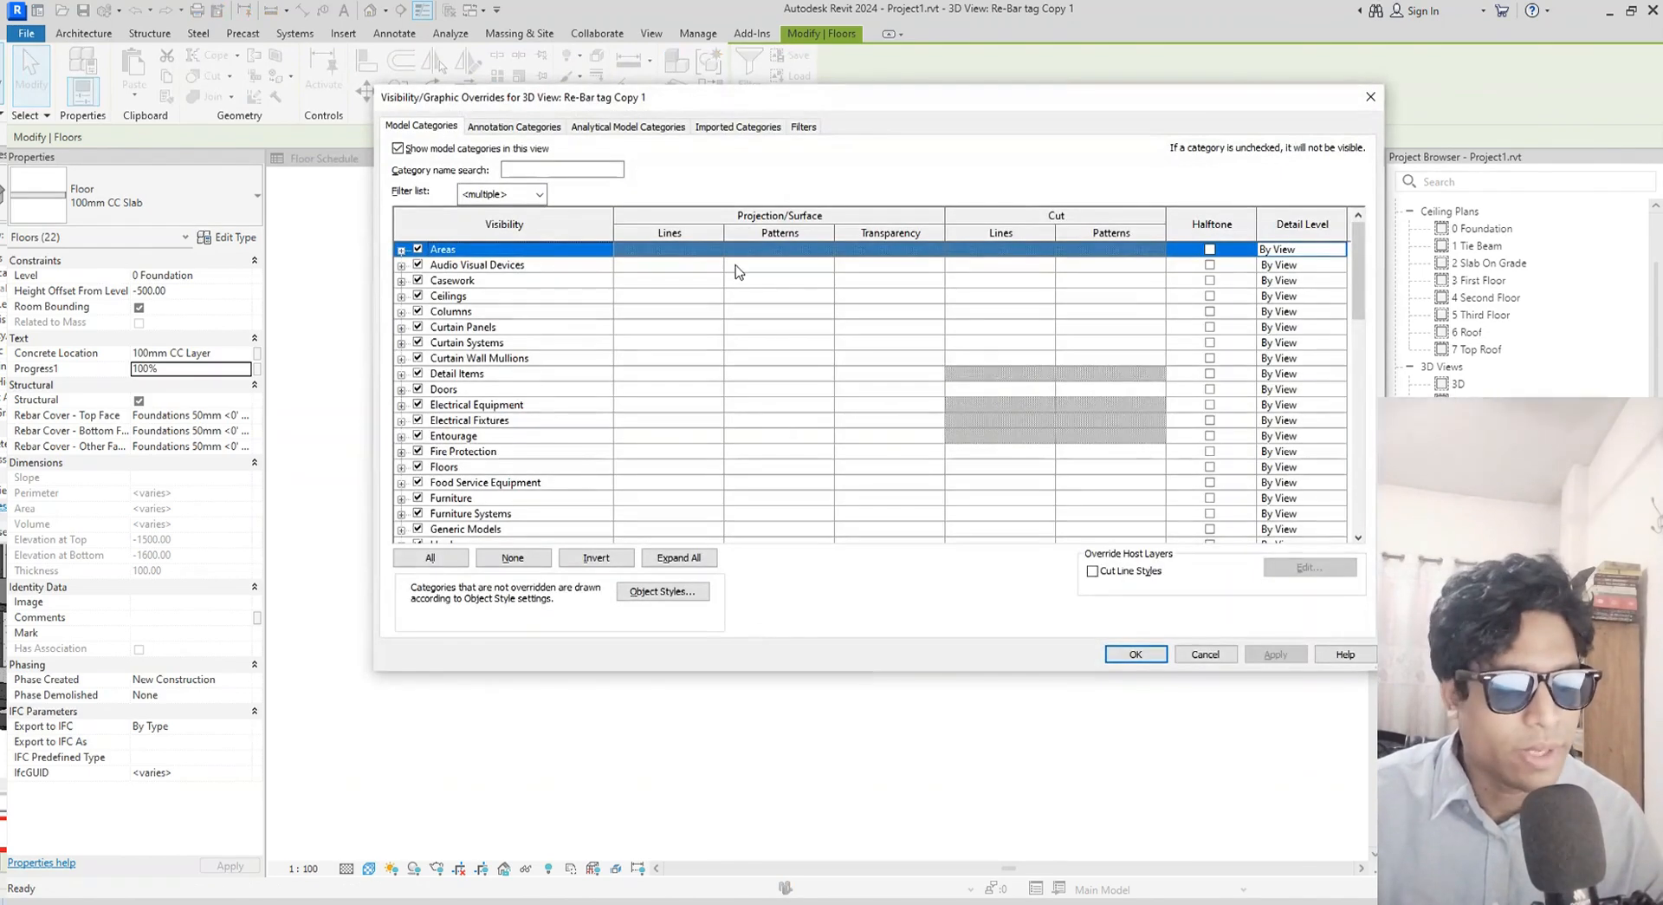
left_click(802, 127)
scroll(655, 415, "down", 5)
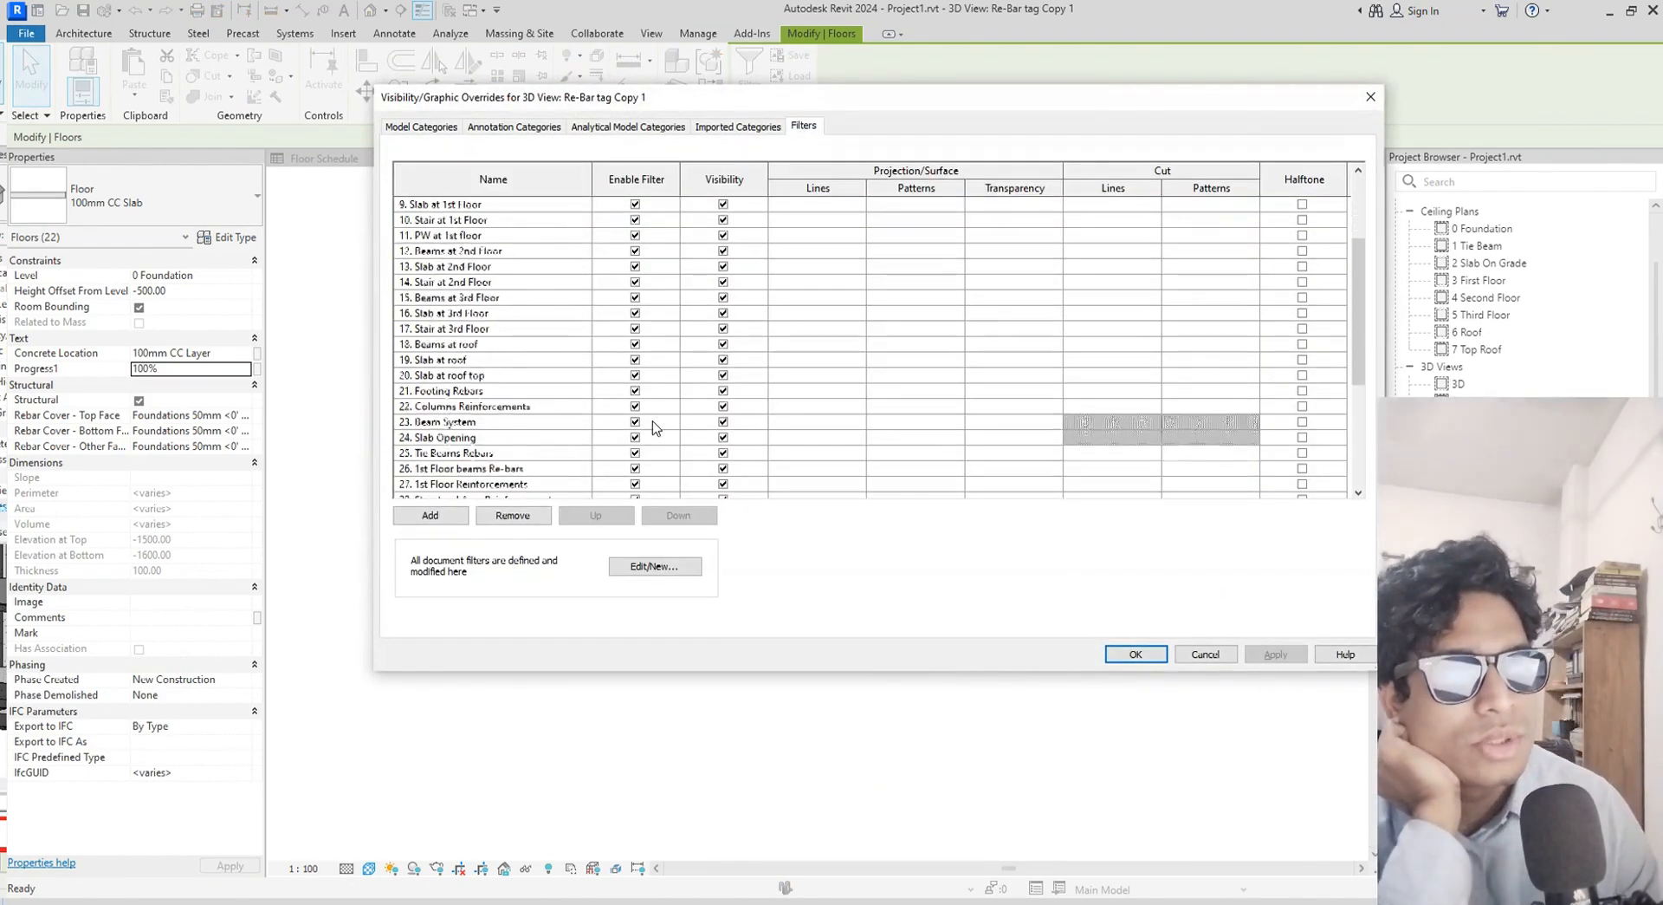
scroll(654, 438, "down", 3)
scroll(602, 438, "up", 4)
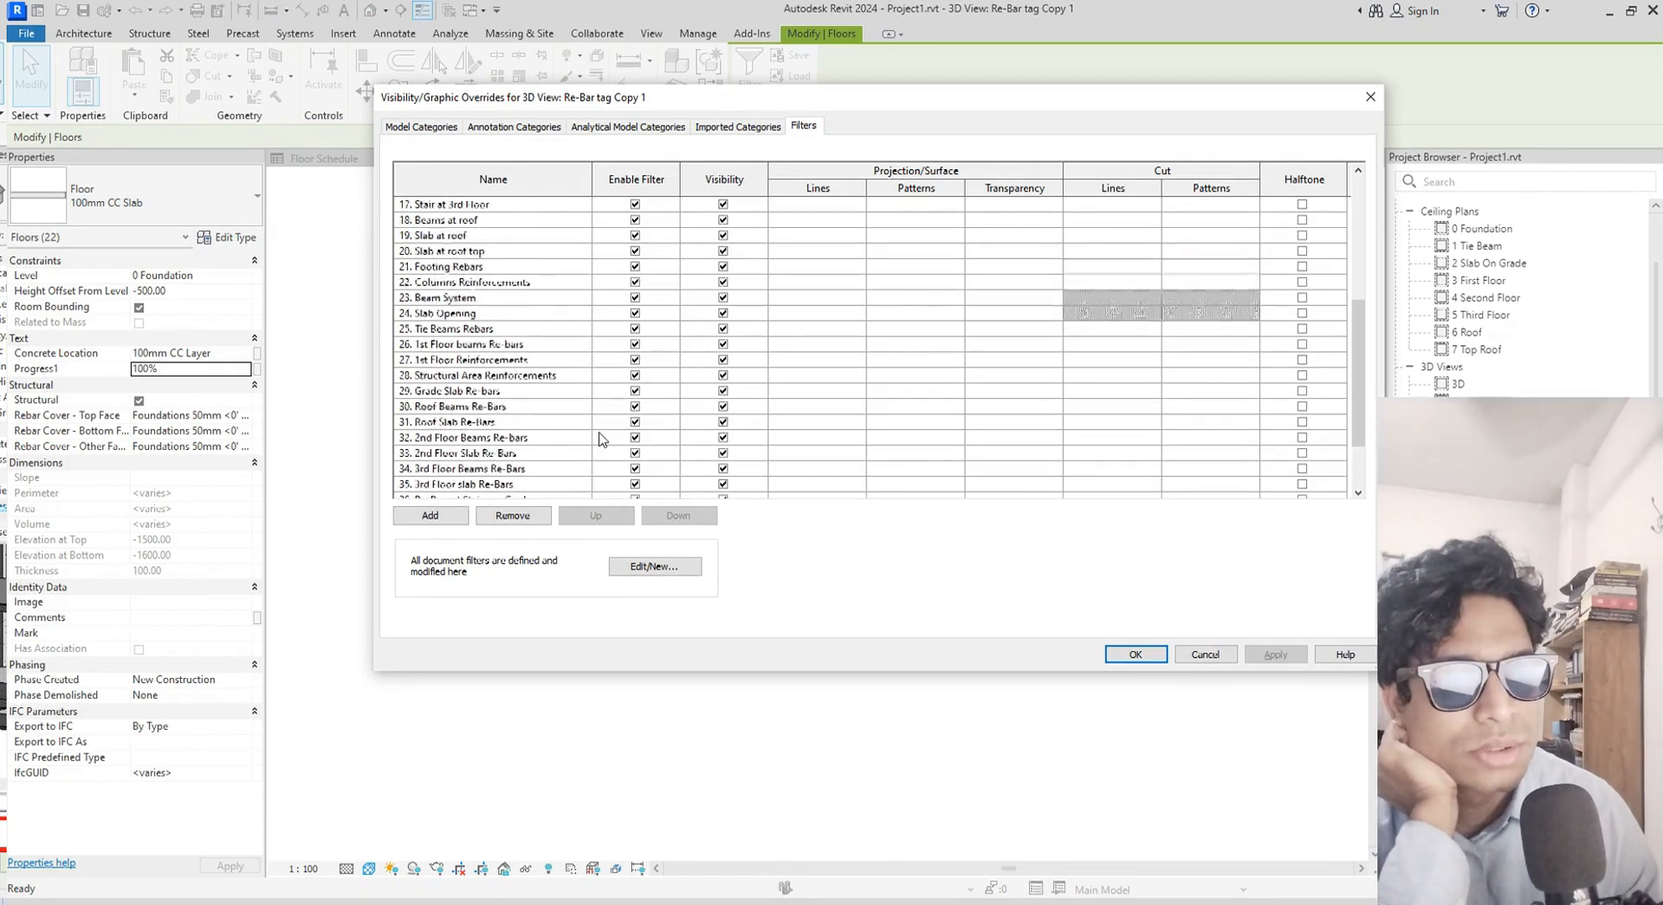
scroll(602, 438, "up", 4)
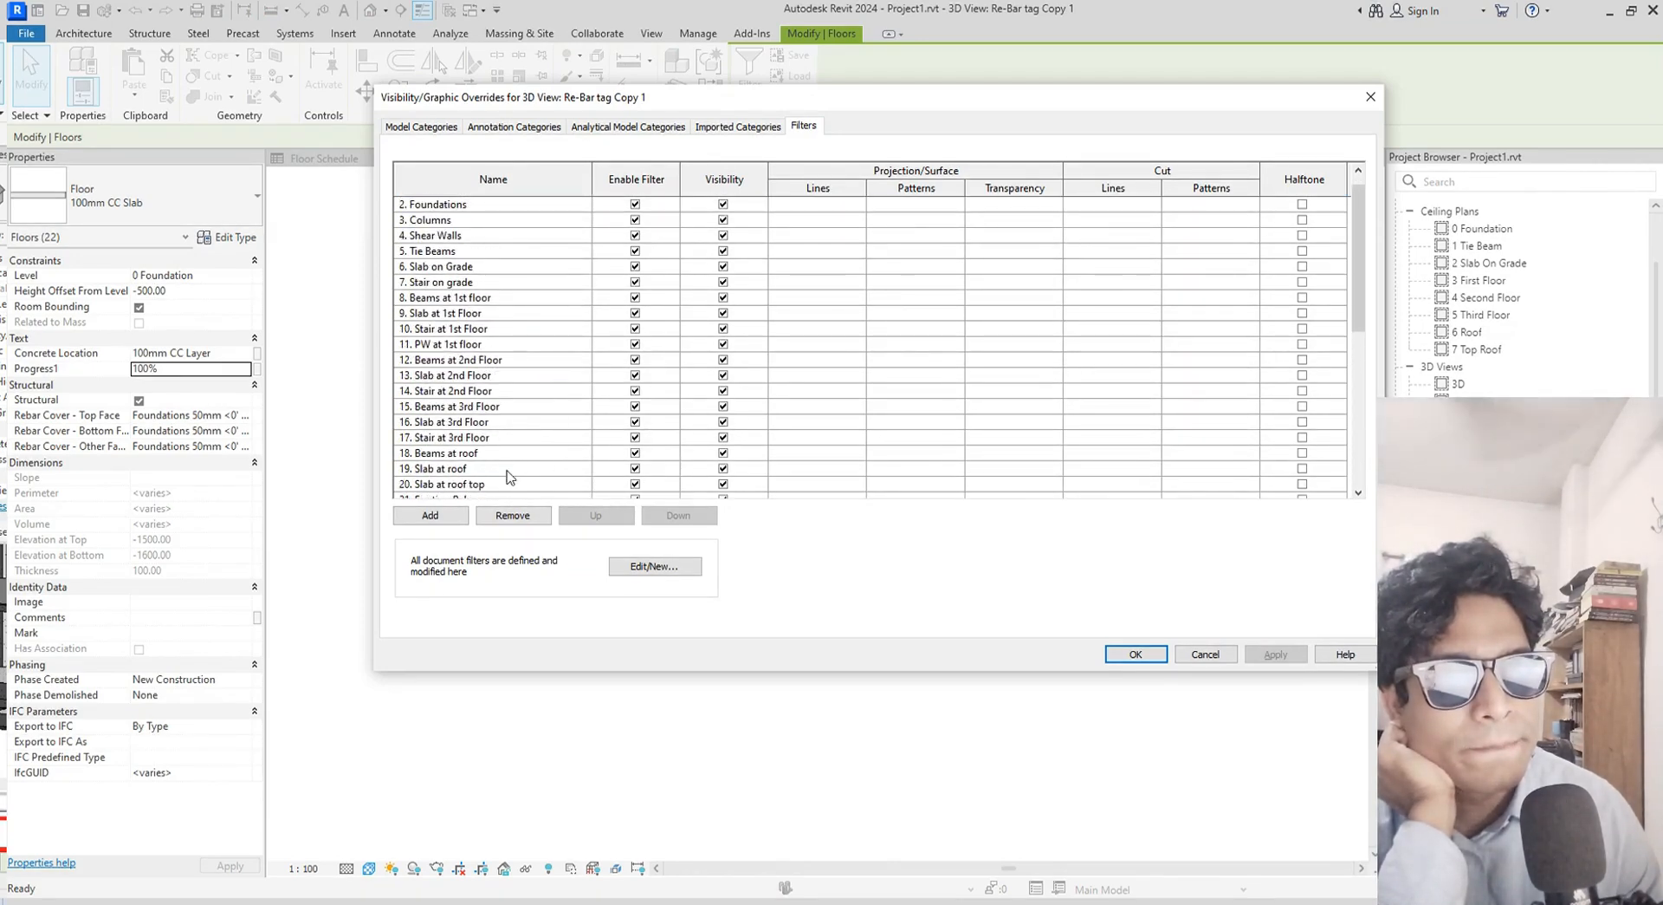
Create a new rule-defined view filter named 41 from the view's filter settings
left_click(450, 517)
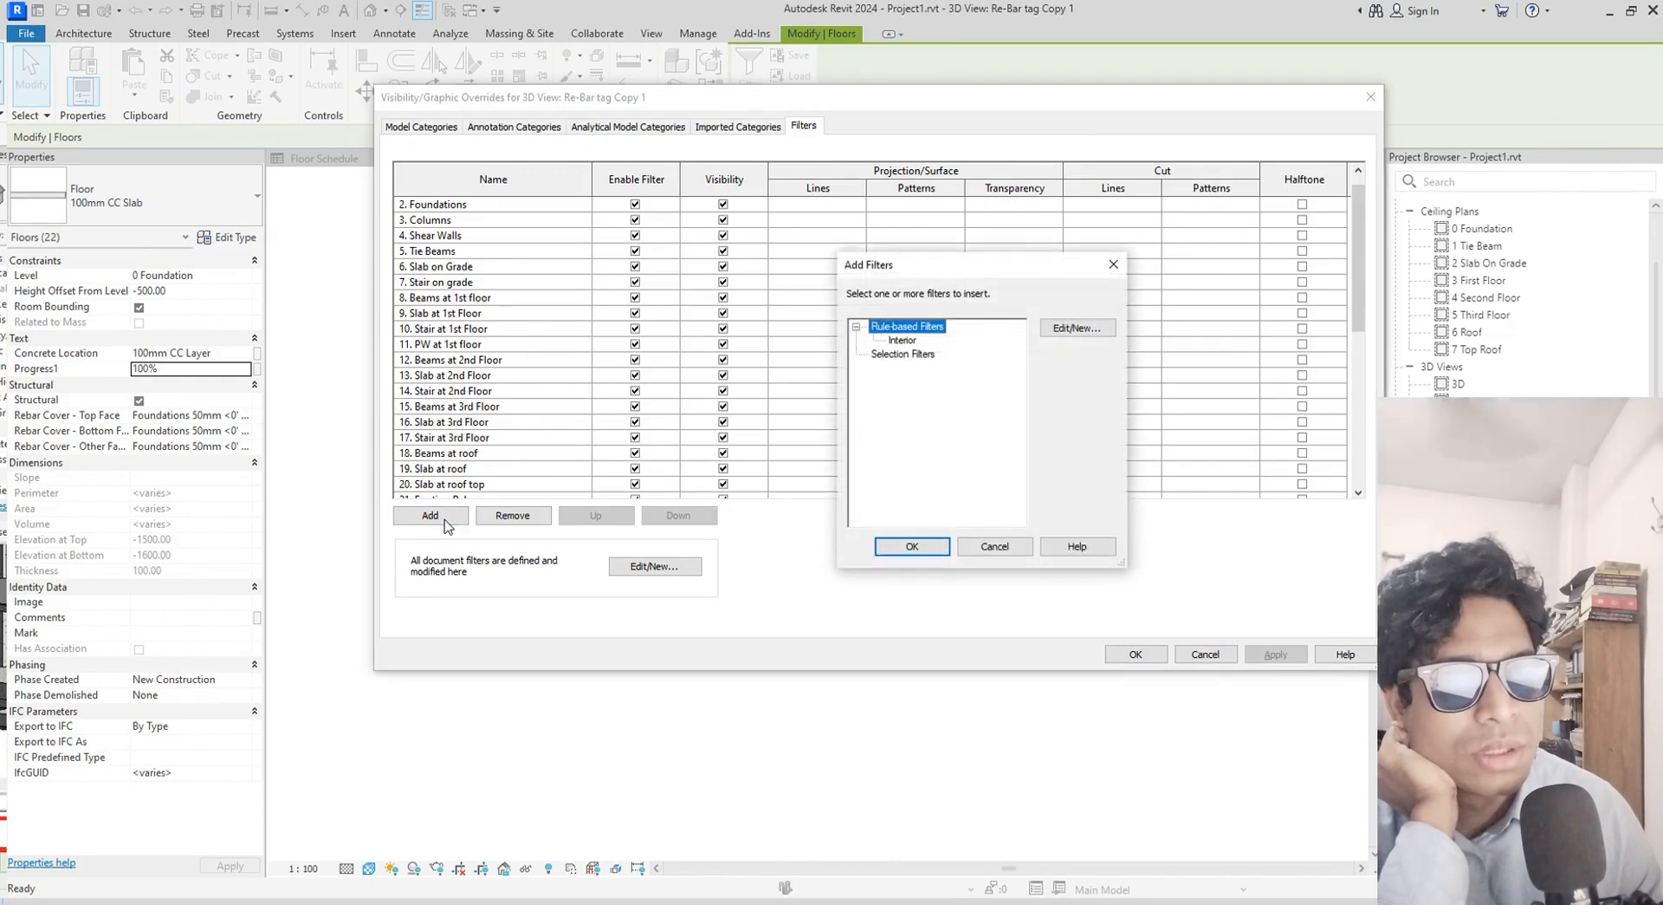
left_click(1079, 327)
scroll(694, 459, "down", 4)
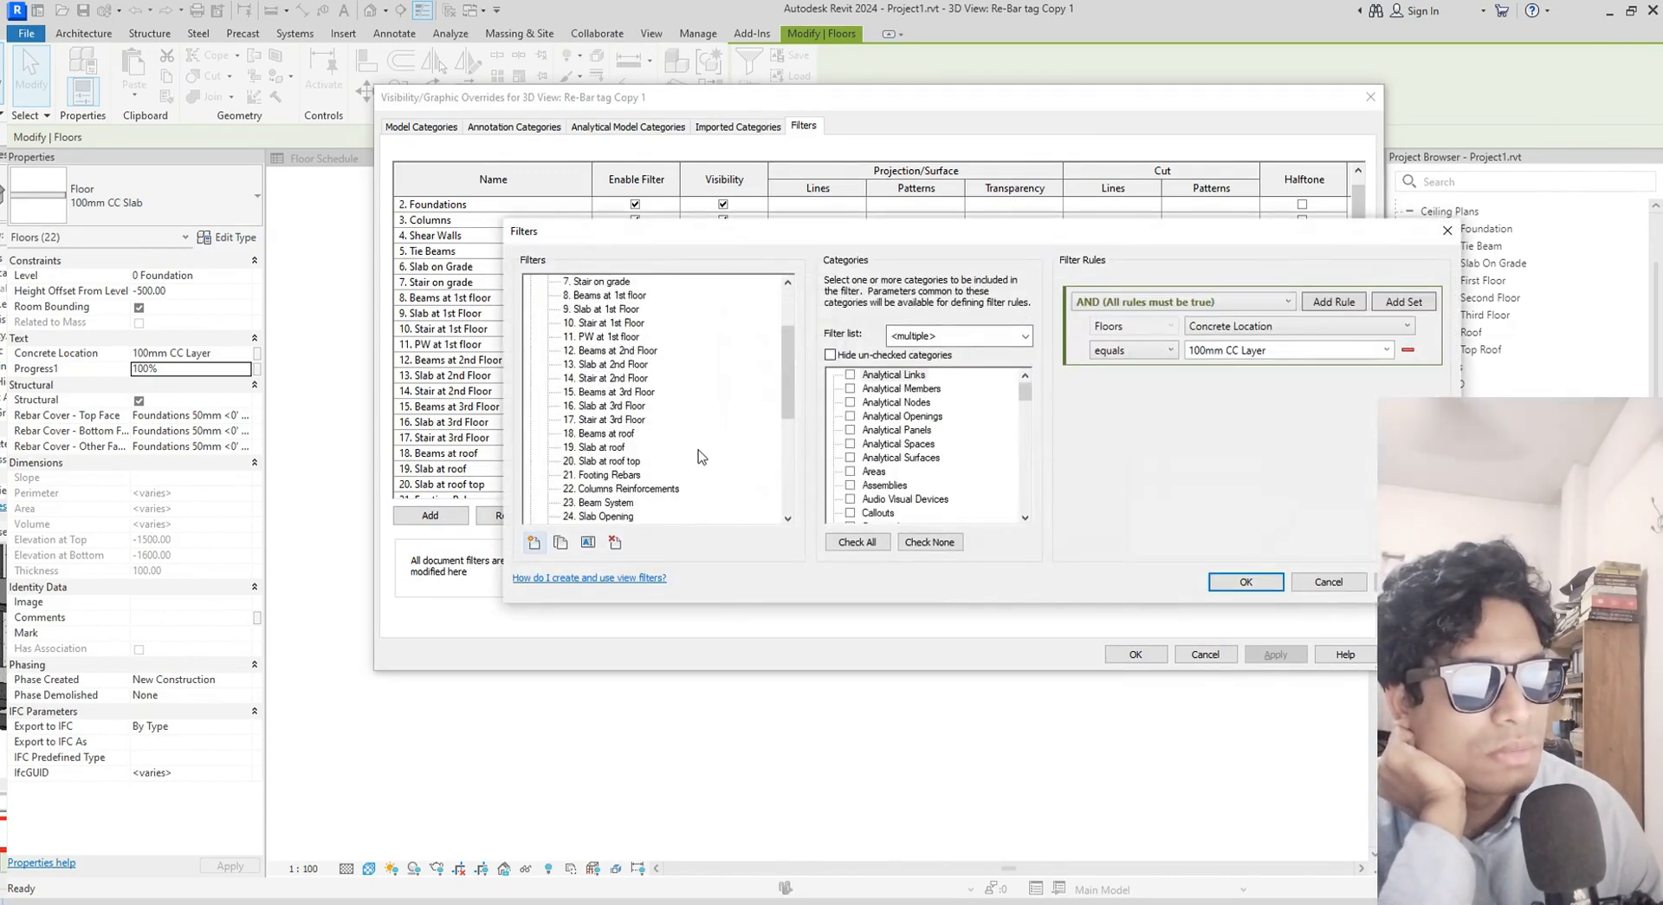
scroll(691, 465, "down", 4)
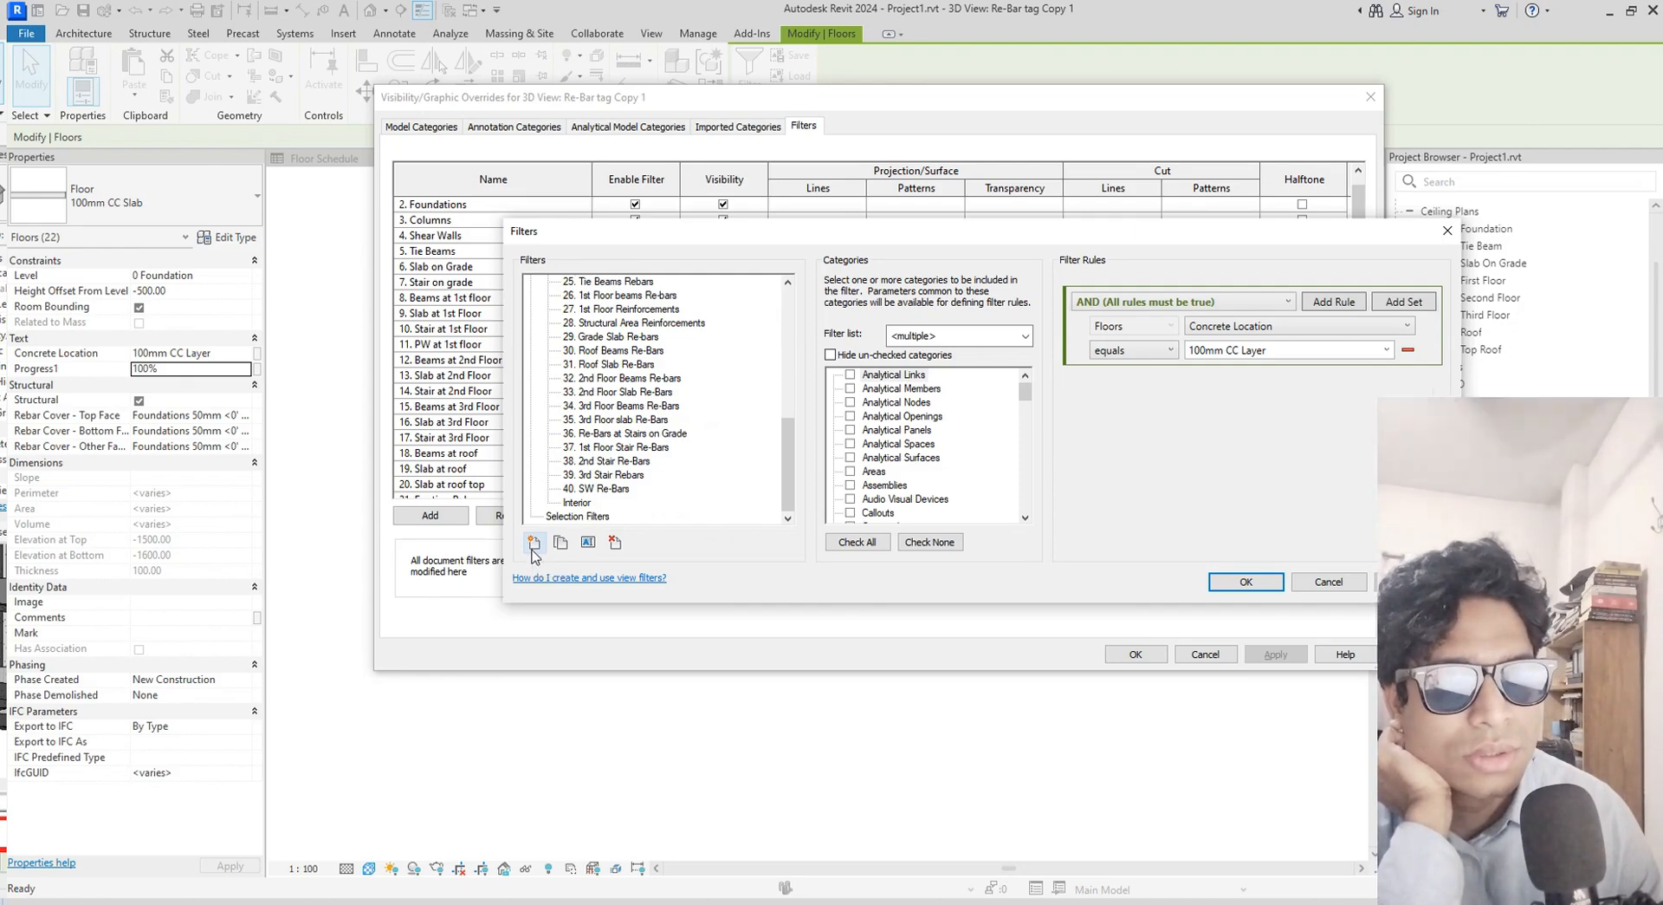
left_click(534, 545)
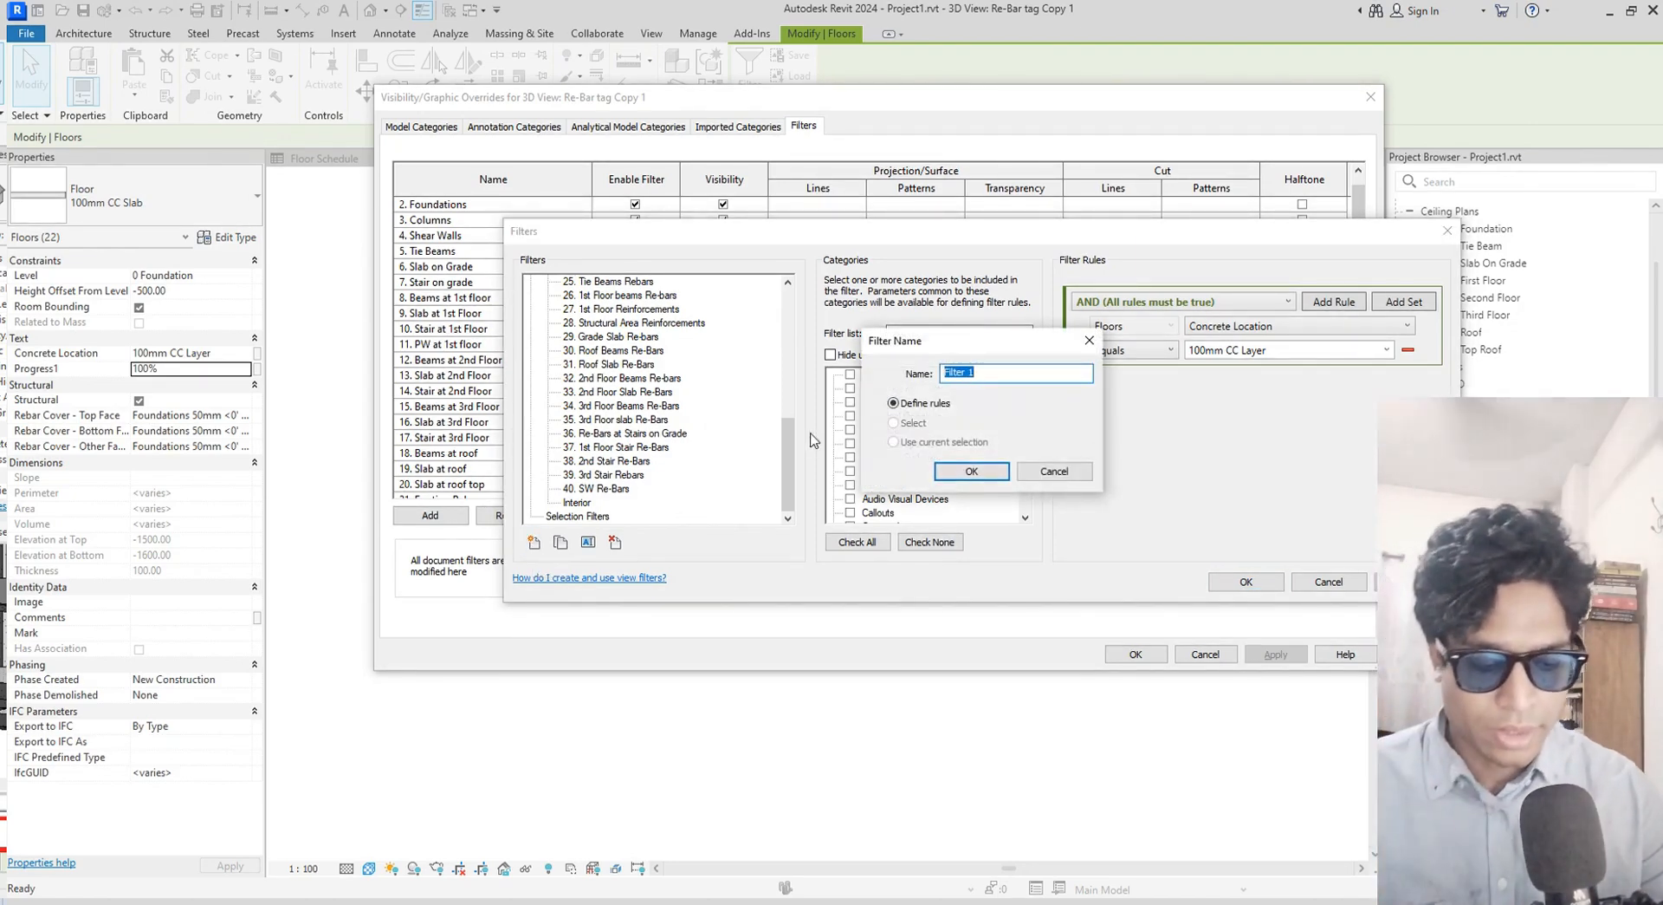
type("41")
key("Return")
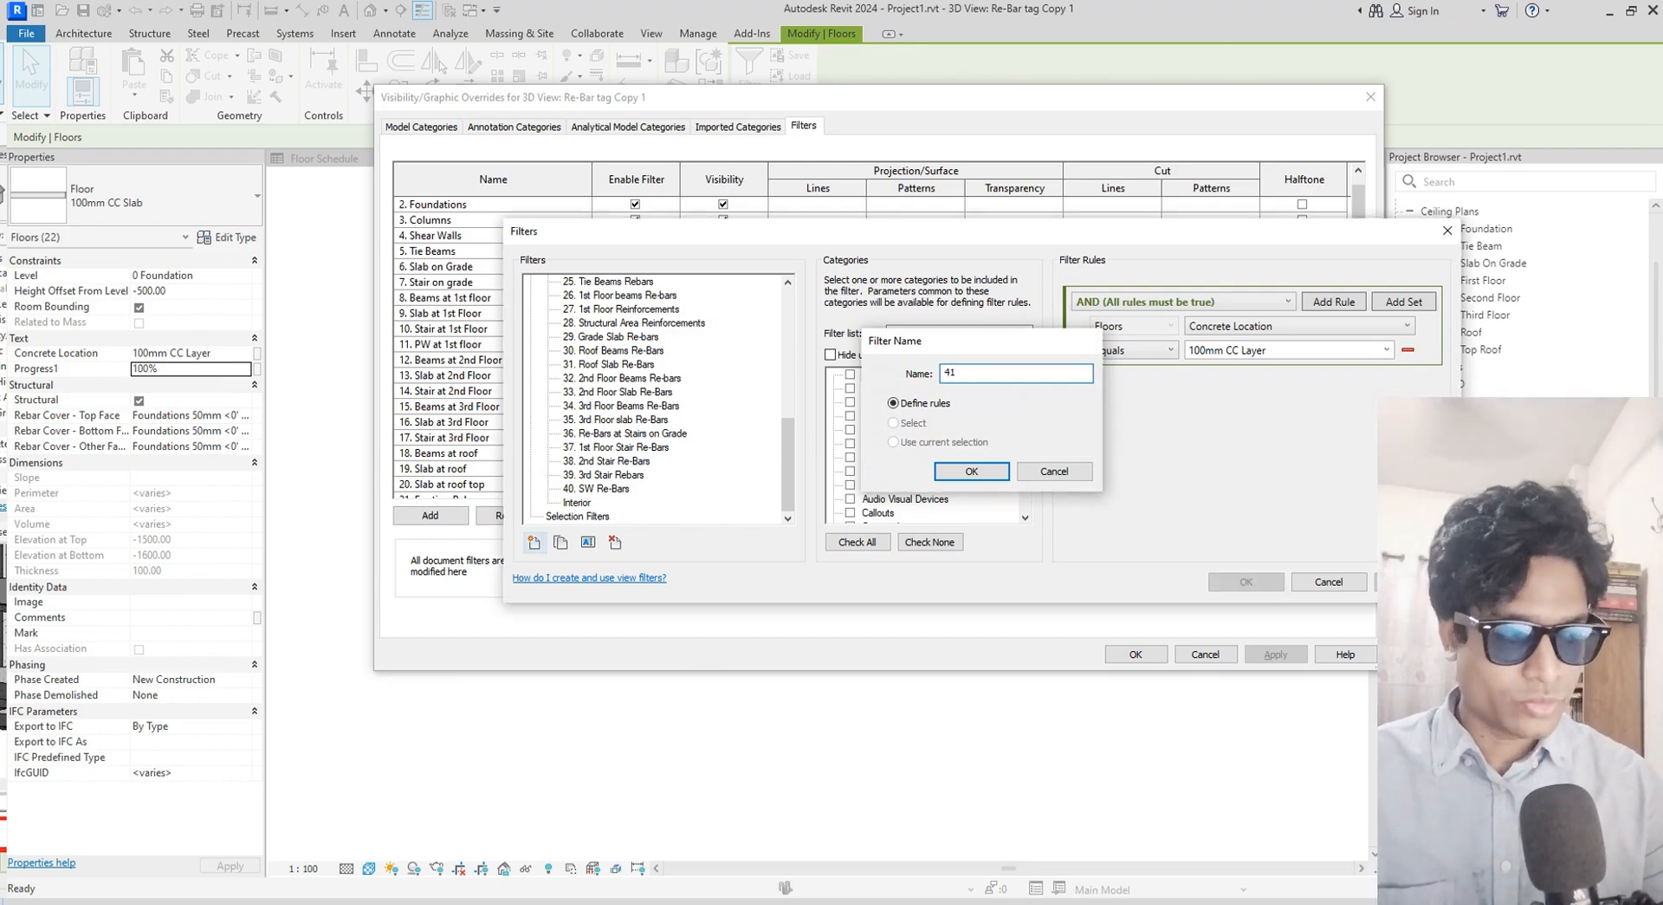
Rename filter 41 as "41. 100% Done"
left_click(570, 489)
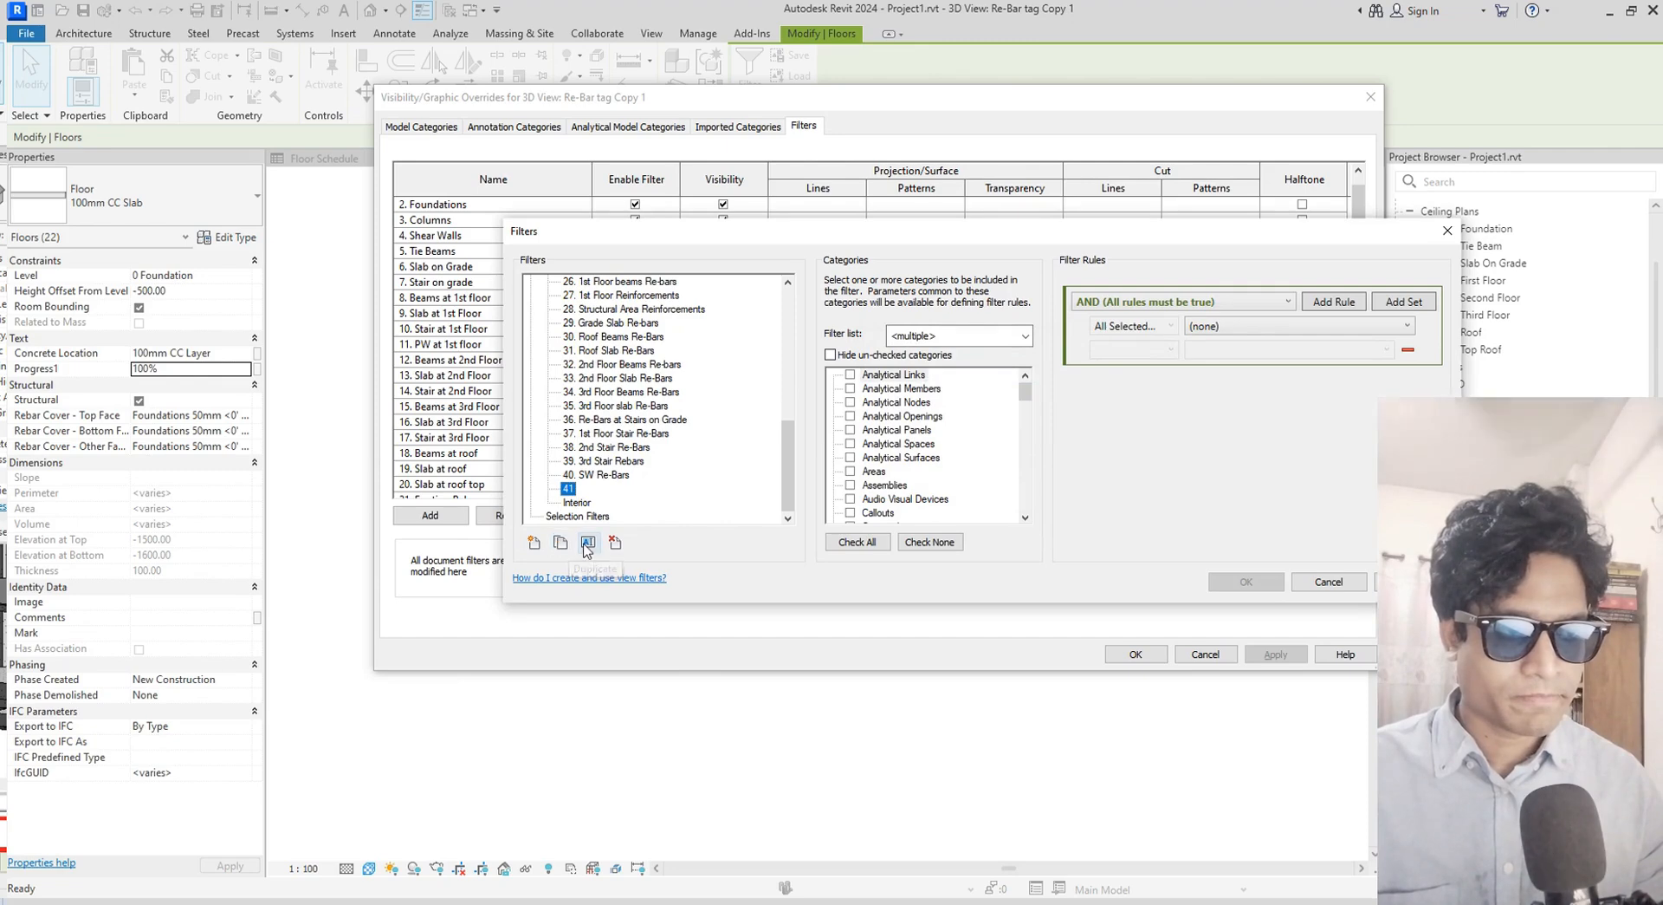
left_click(588, 544)
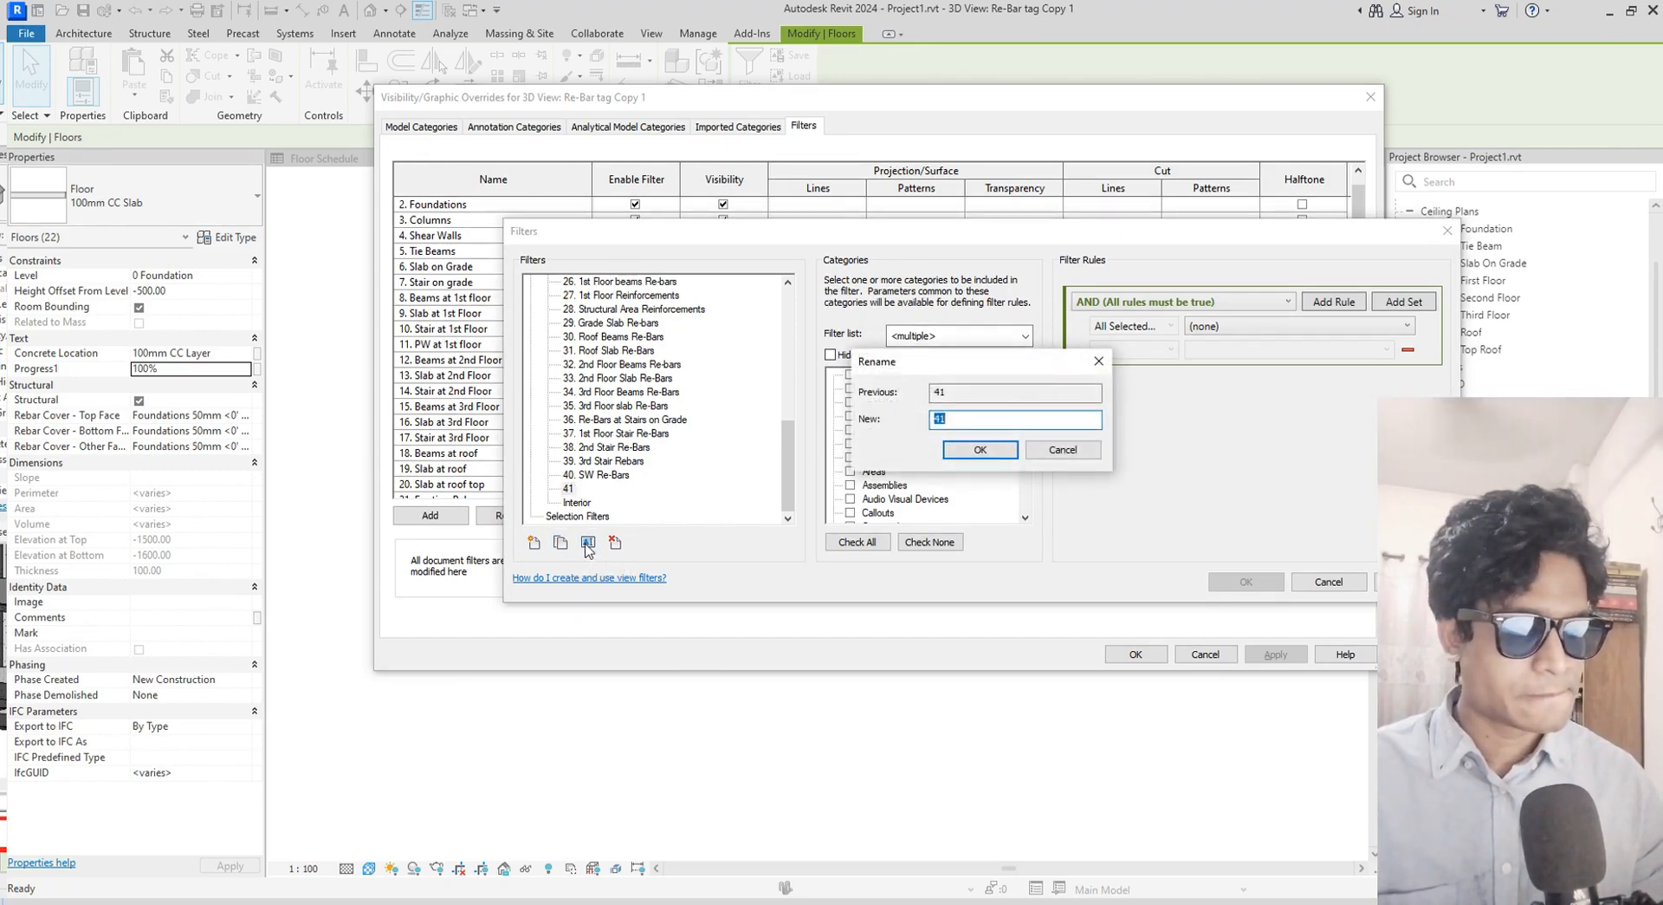
key("Right")
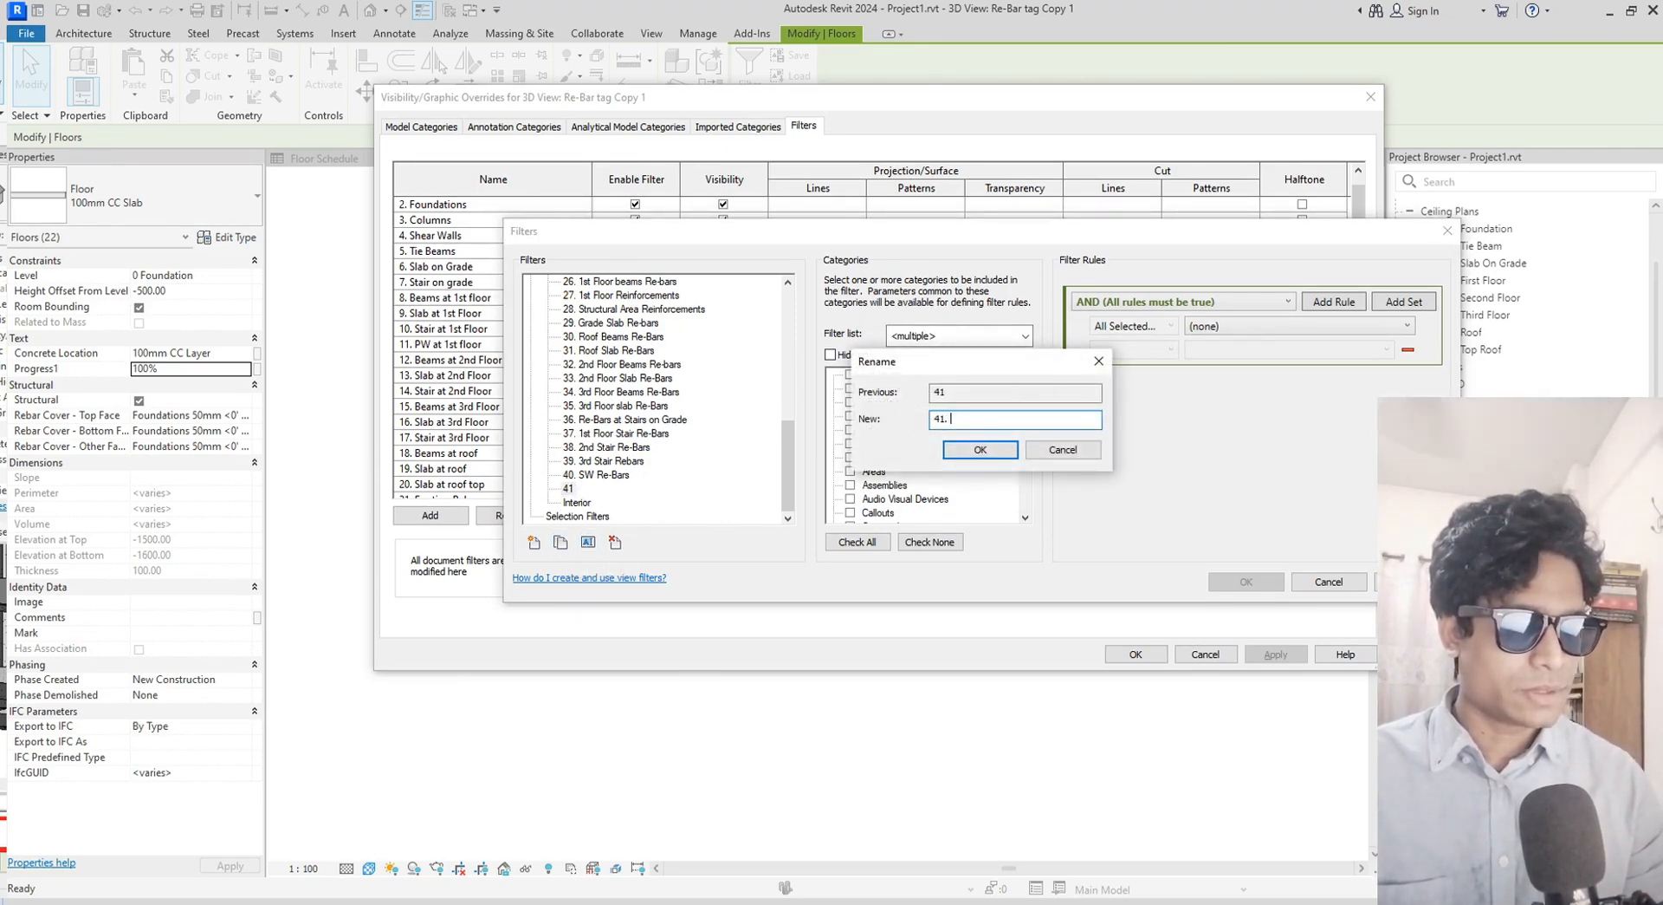
type("100% Done")
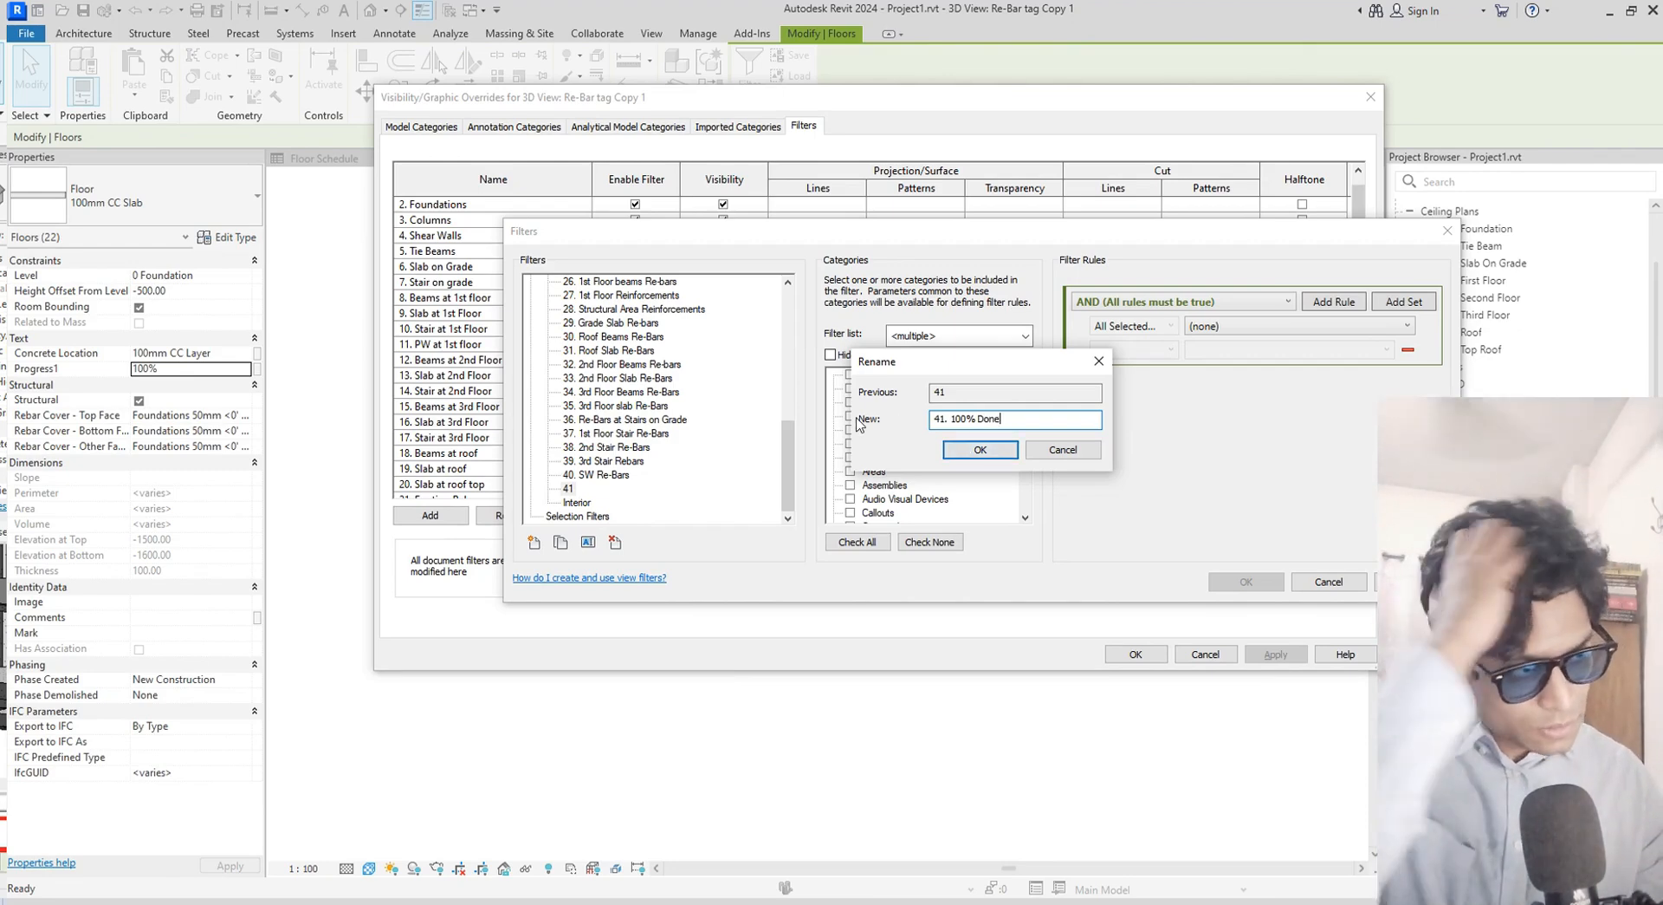
left_click(1014, 448)
Include the Floors and Stairs categories in the 41. 100% Done filter
scroll(968, 482, "down", 3)
scroll(966, 469, "down", 3)
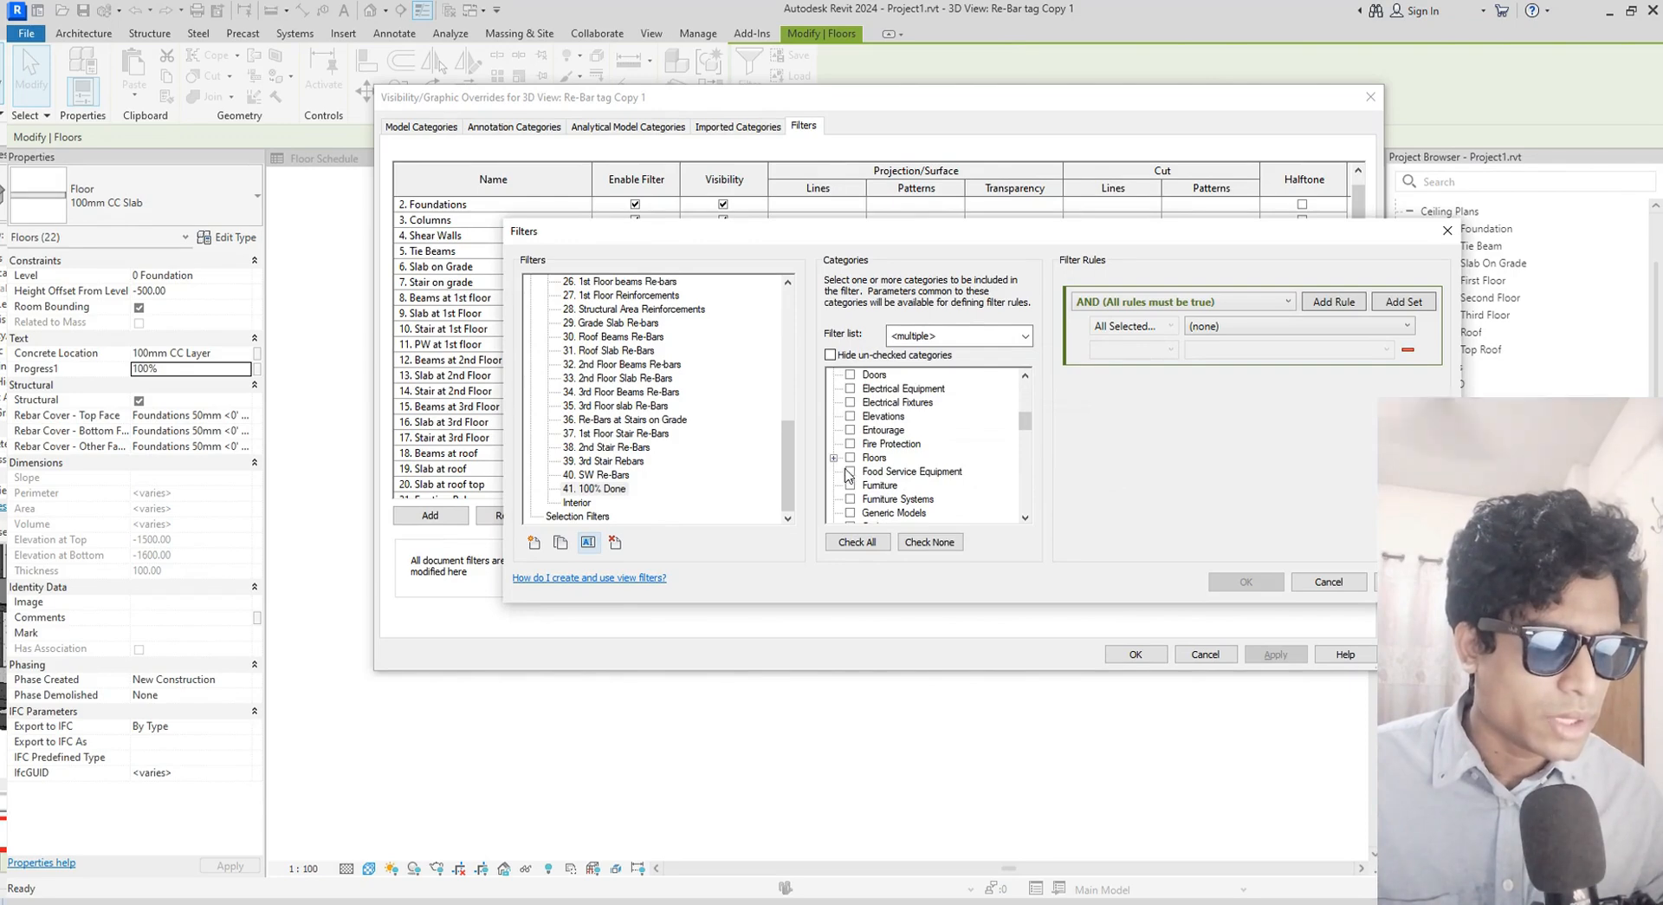
left_click(850, 457)
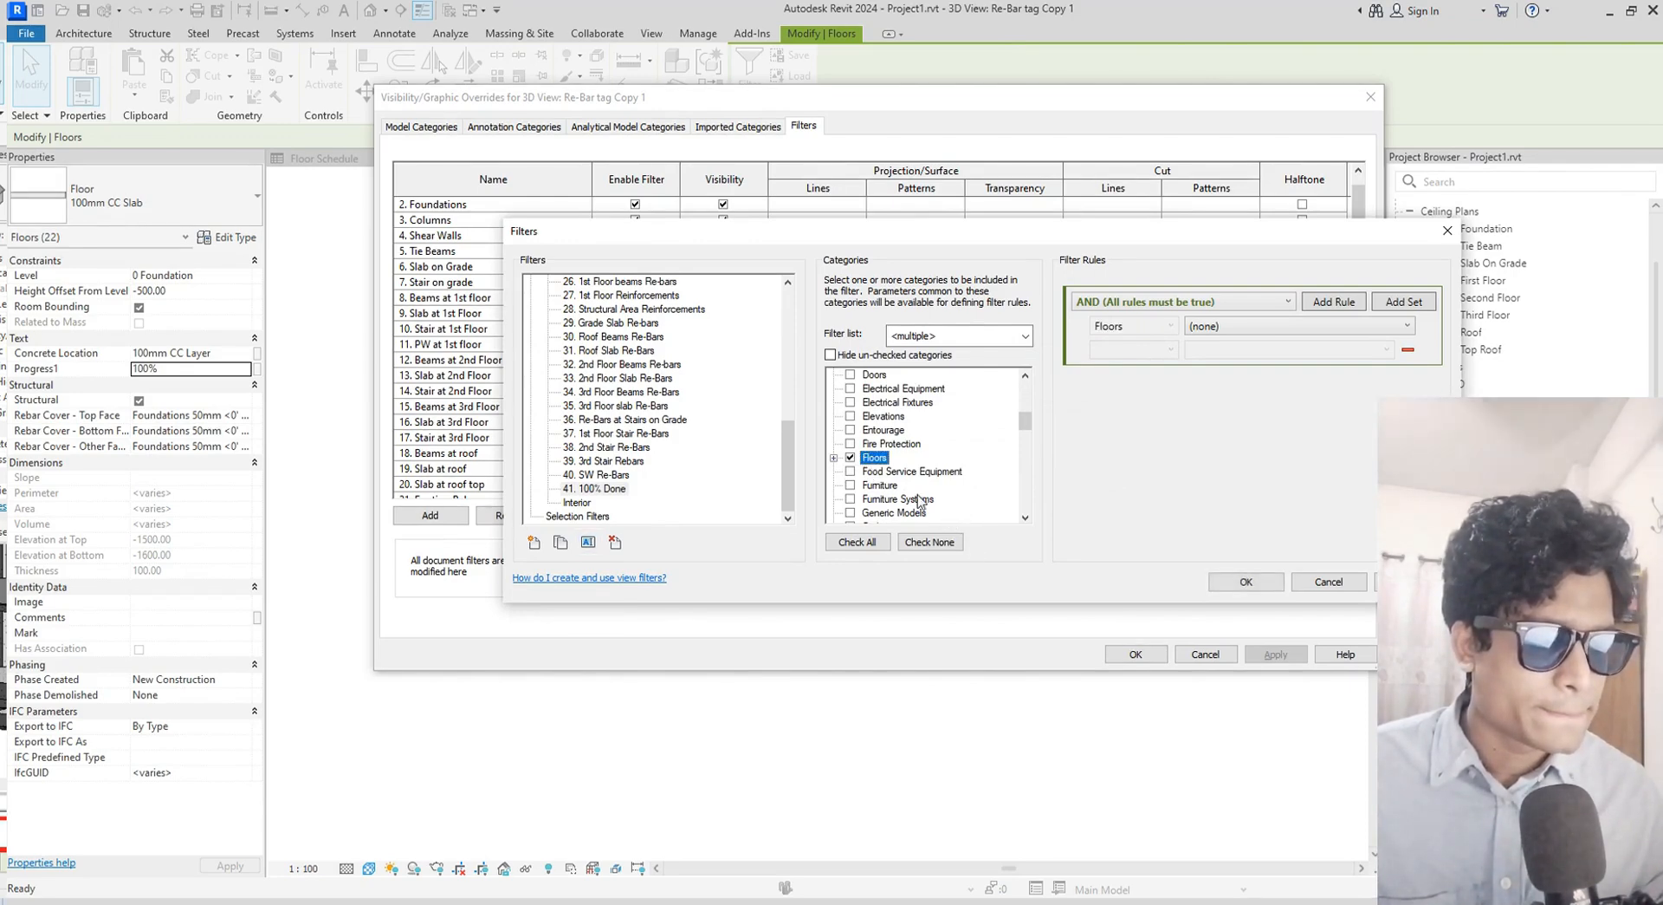
scroll(935, 511, "down", 3)
scroll(907, 517, "up", 10)
scroll(907, 517, "down", 4)
scroll(907, 516, "down", 5)
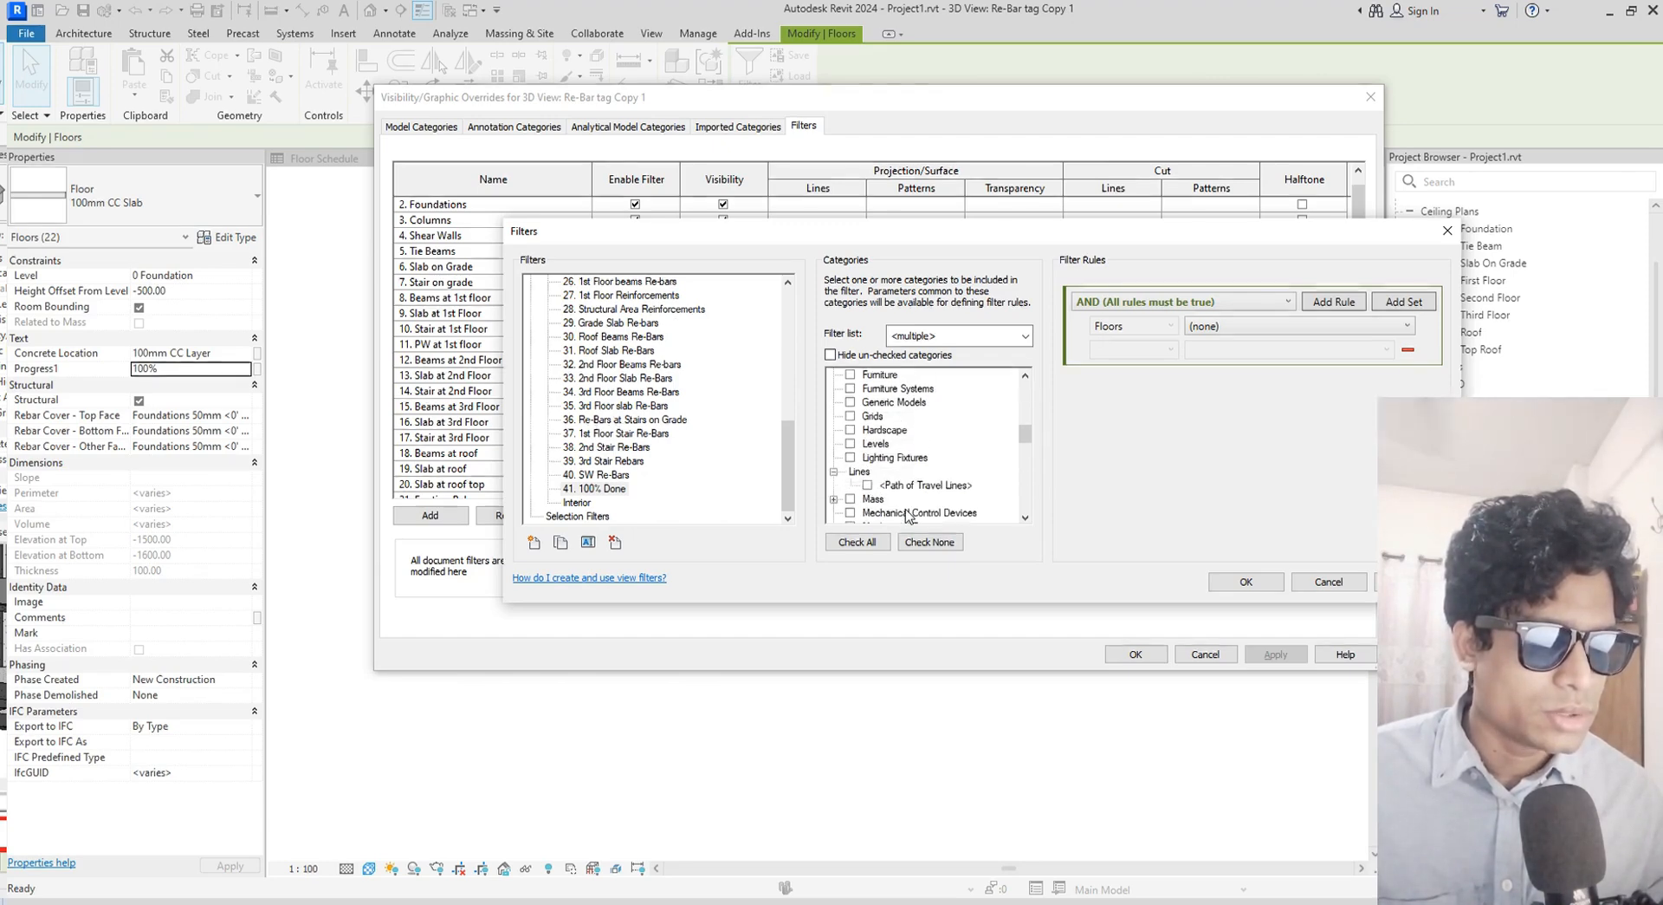
scroll(907, 516, "down", 6)
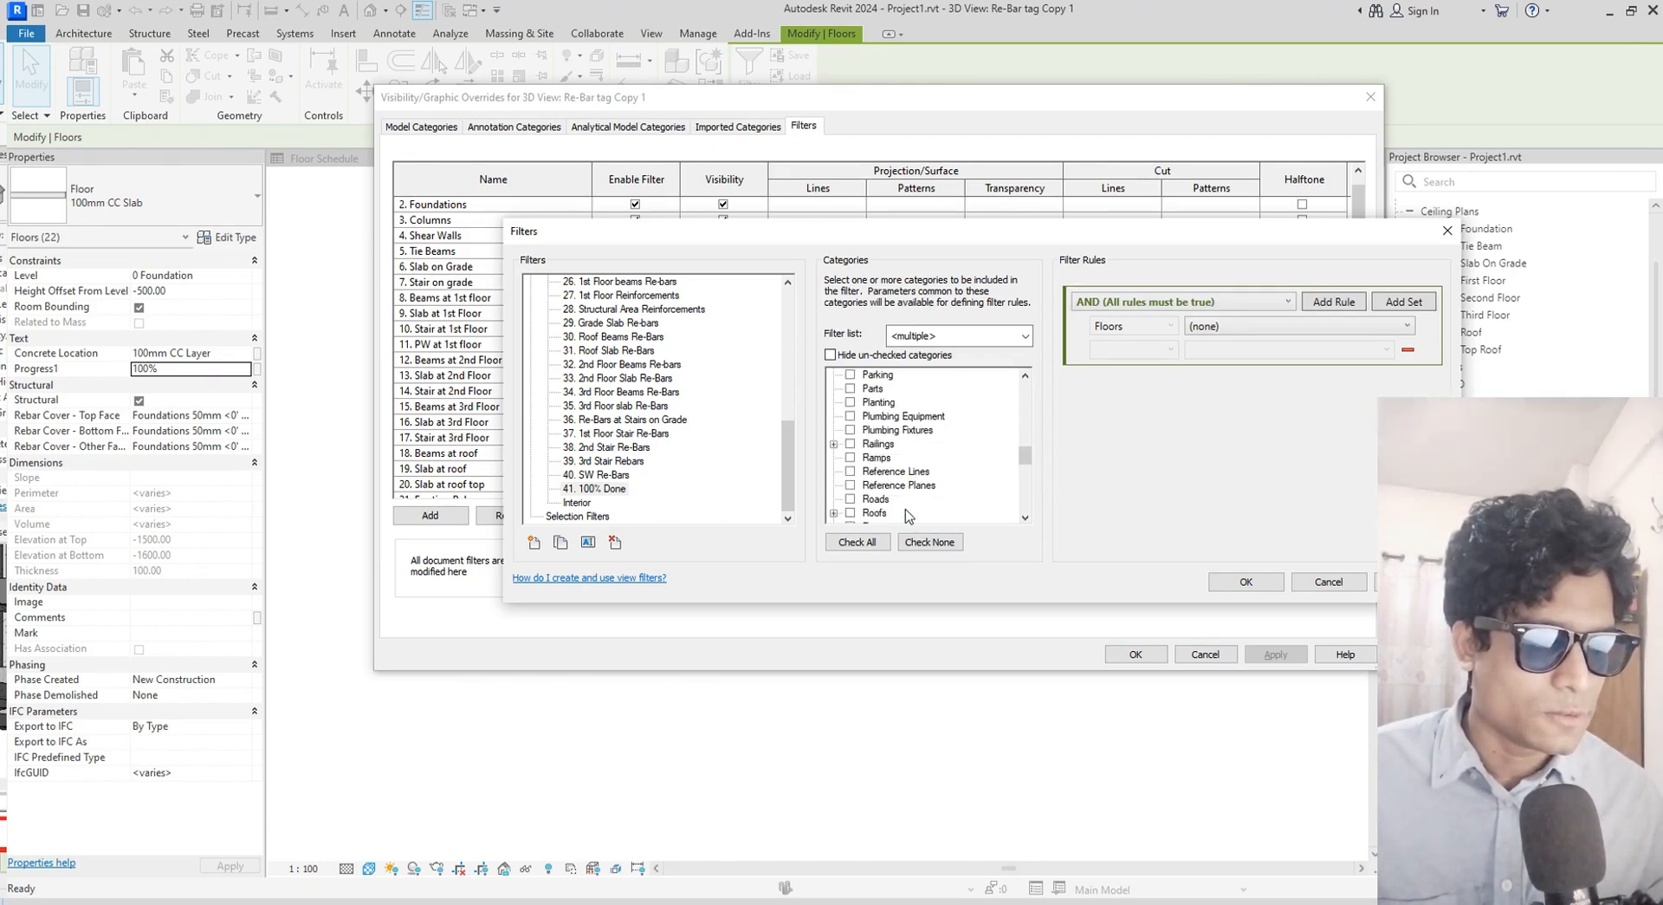
scroll(907, 516, "down", 4)
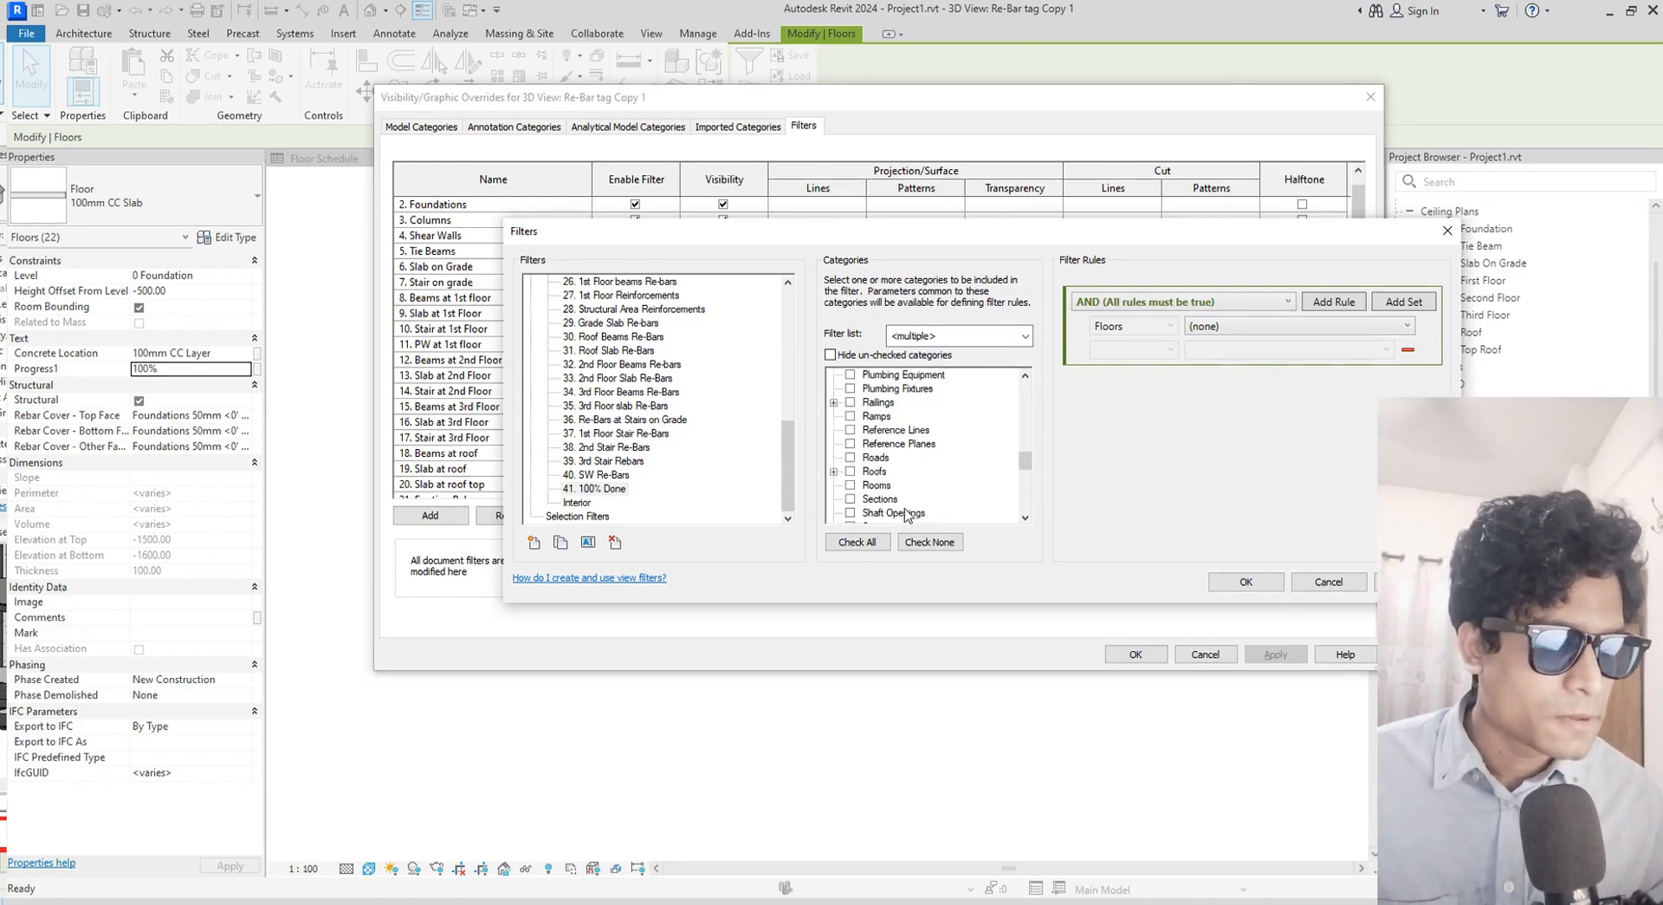
left_click(851, 512)
scroll(927, 501, "down", 1)
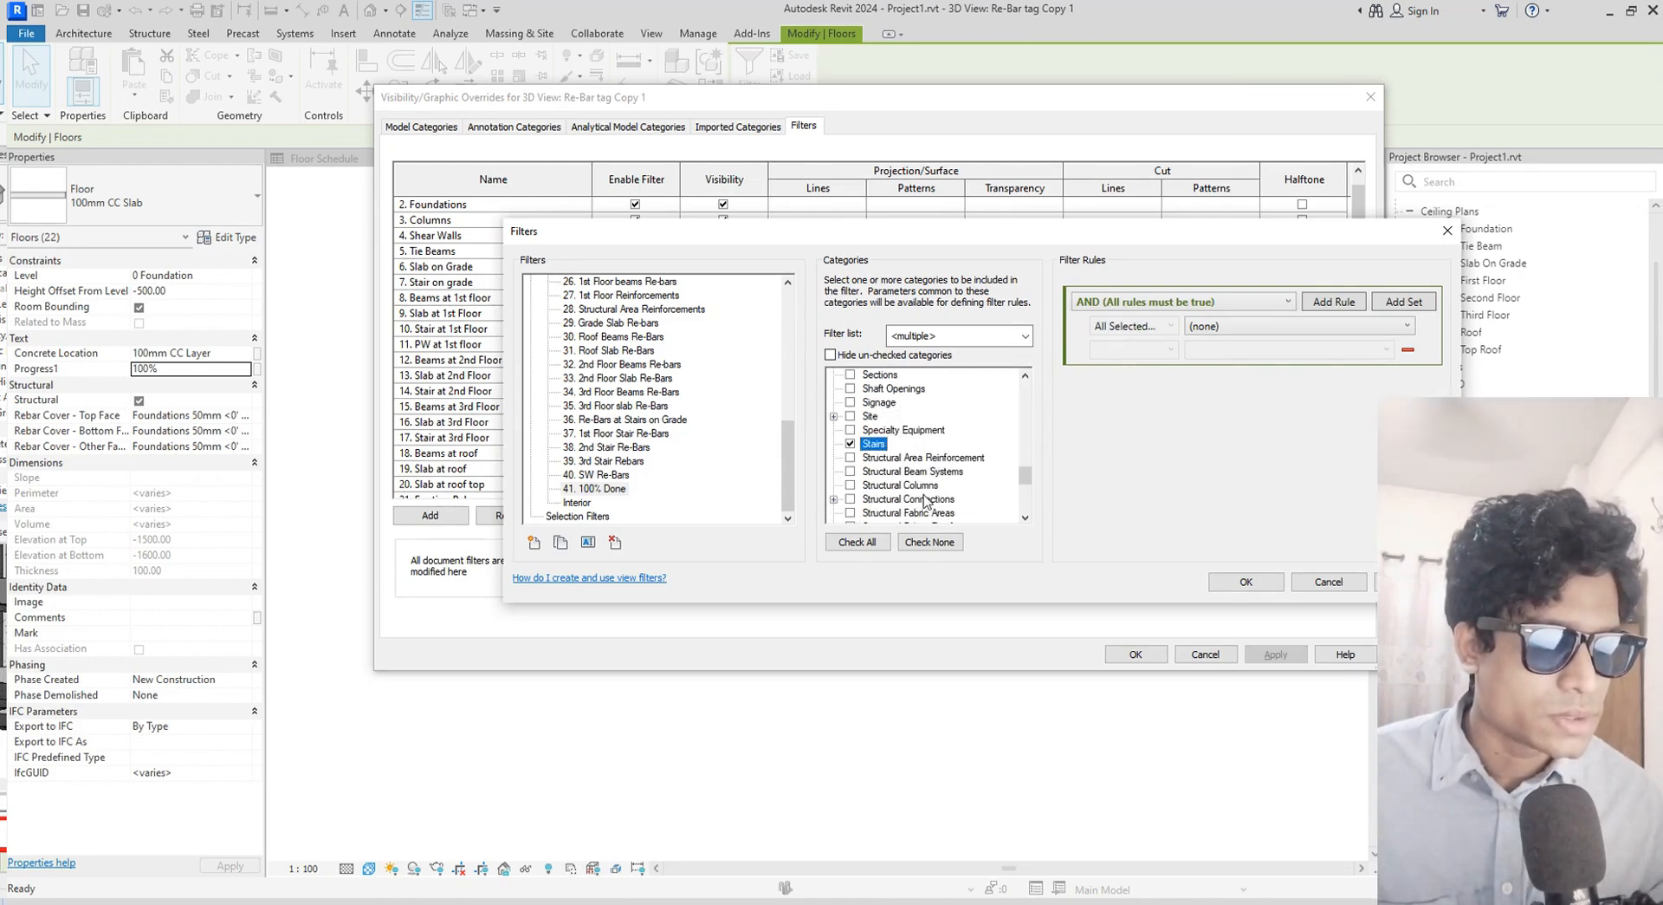
Add Structural Area Reinforcement, Structural Beam Systems, Structural Columns, Structural Foundations, Structural Framing and Walls to the filter's categories
left_click(851, 458)
left_click(851, 471)
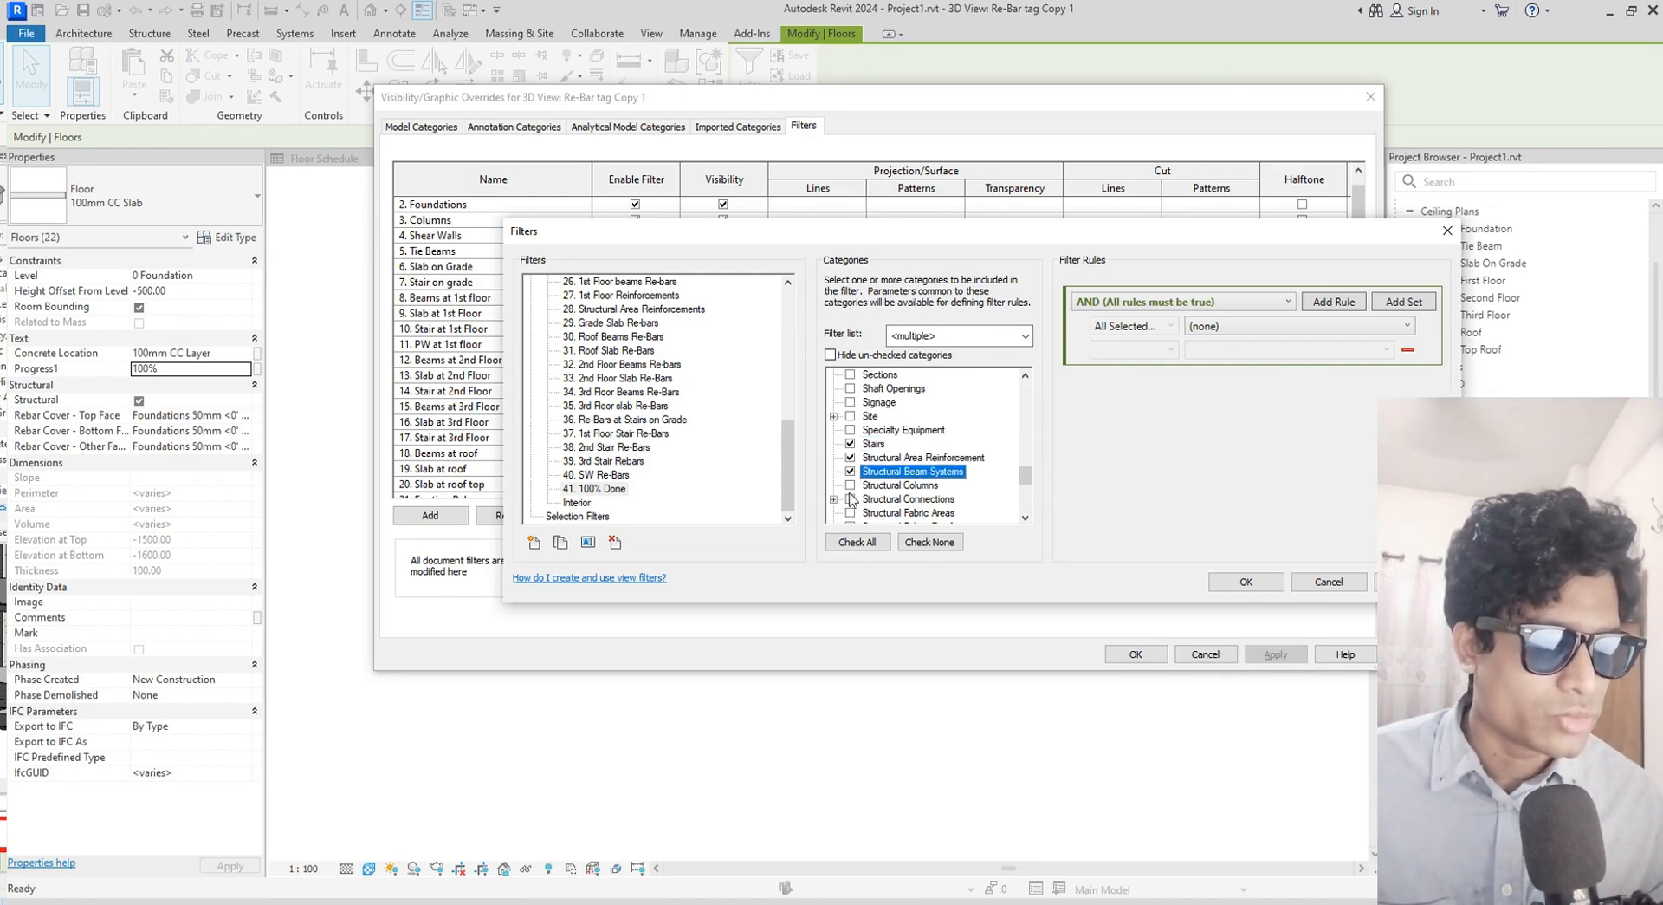
left_click(851, 485)
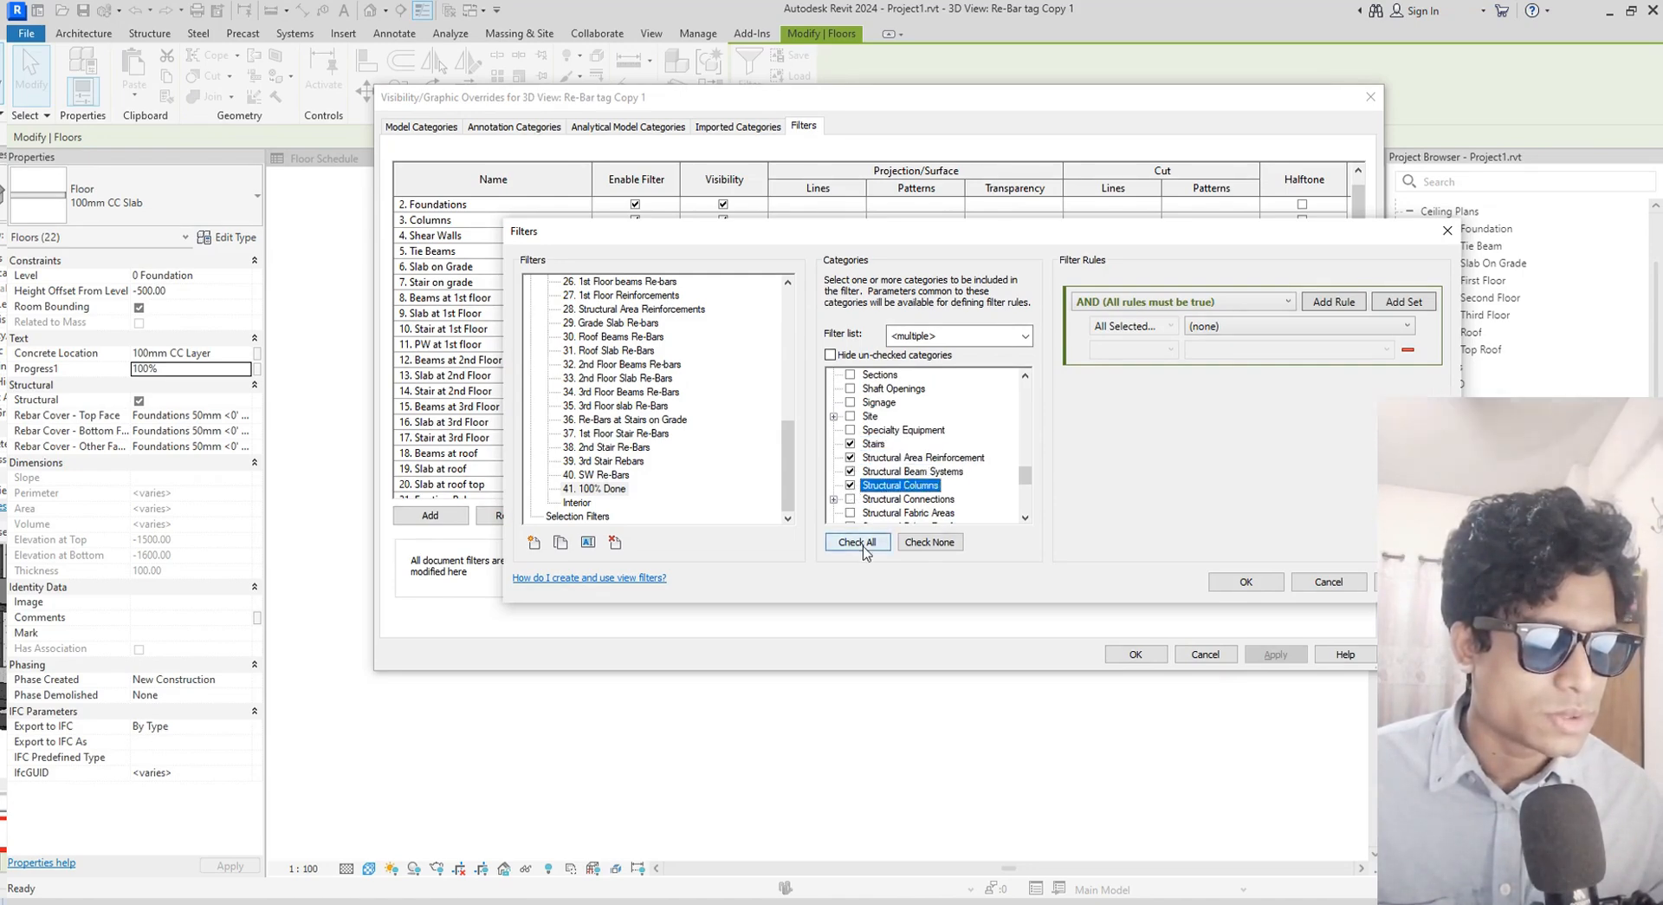
scroll(851, 502, "down", 2)
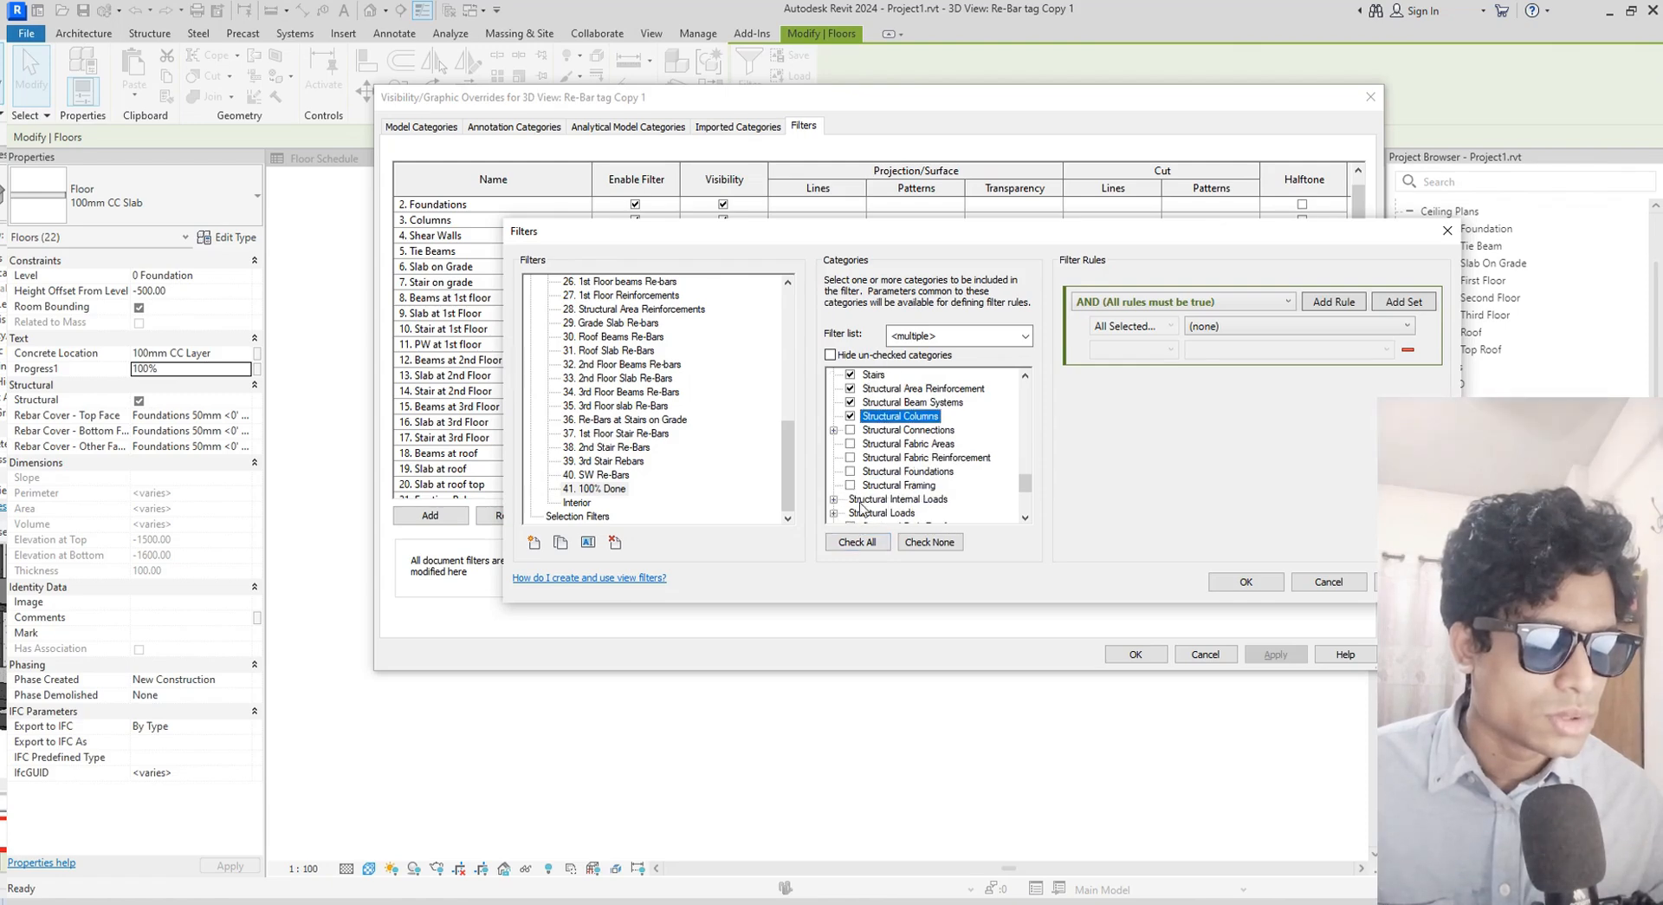
left_click(851, 473)
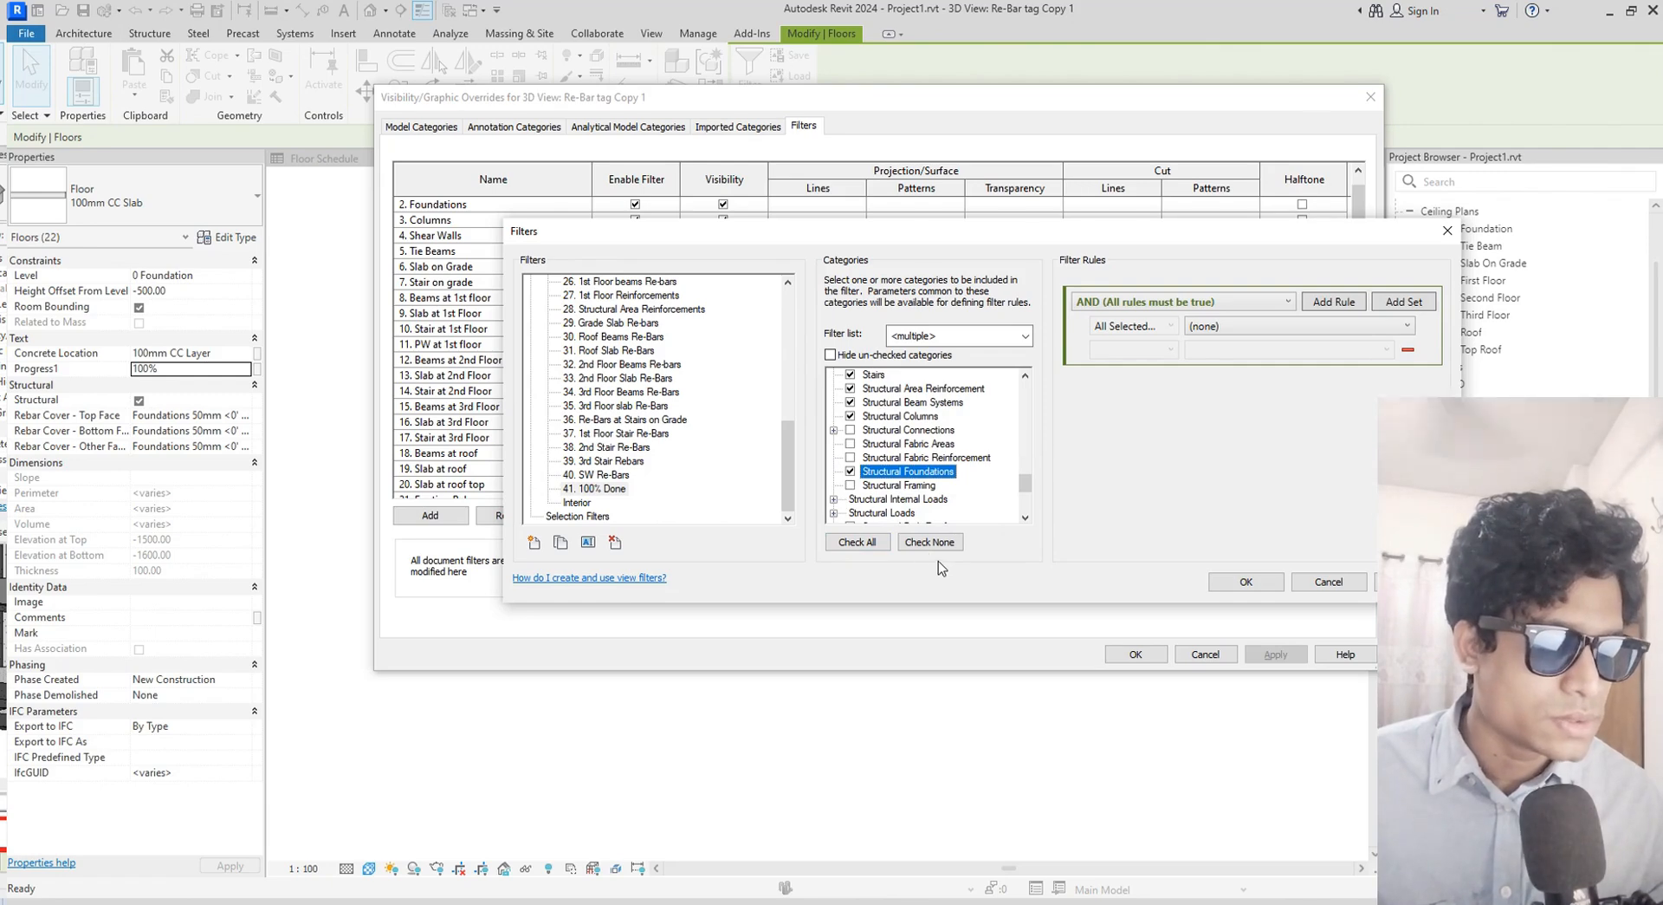
left_click(850, 486)
scroll(907, 520, "down", 2)
scroll(907, 520, "down", 3)
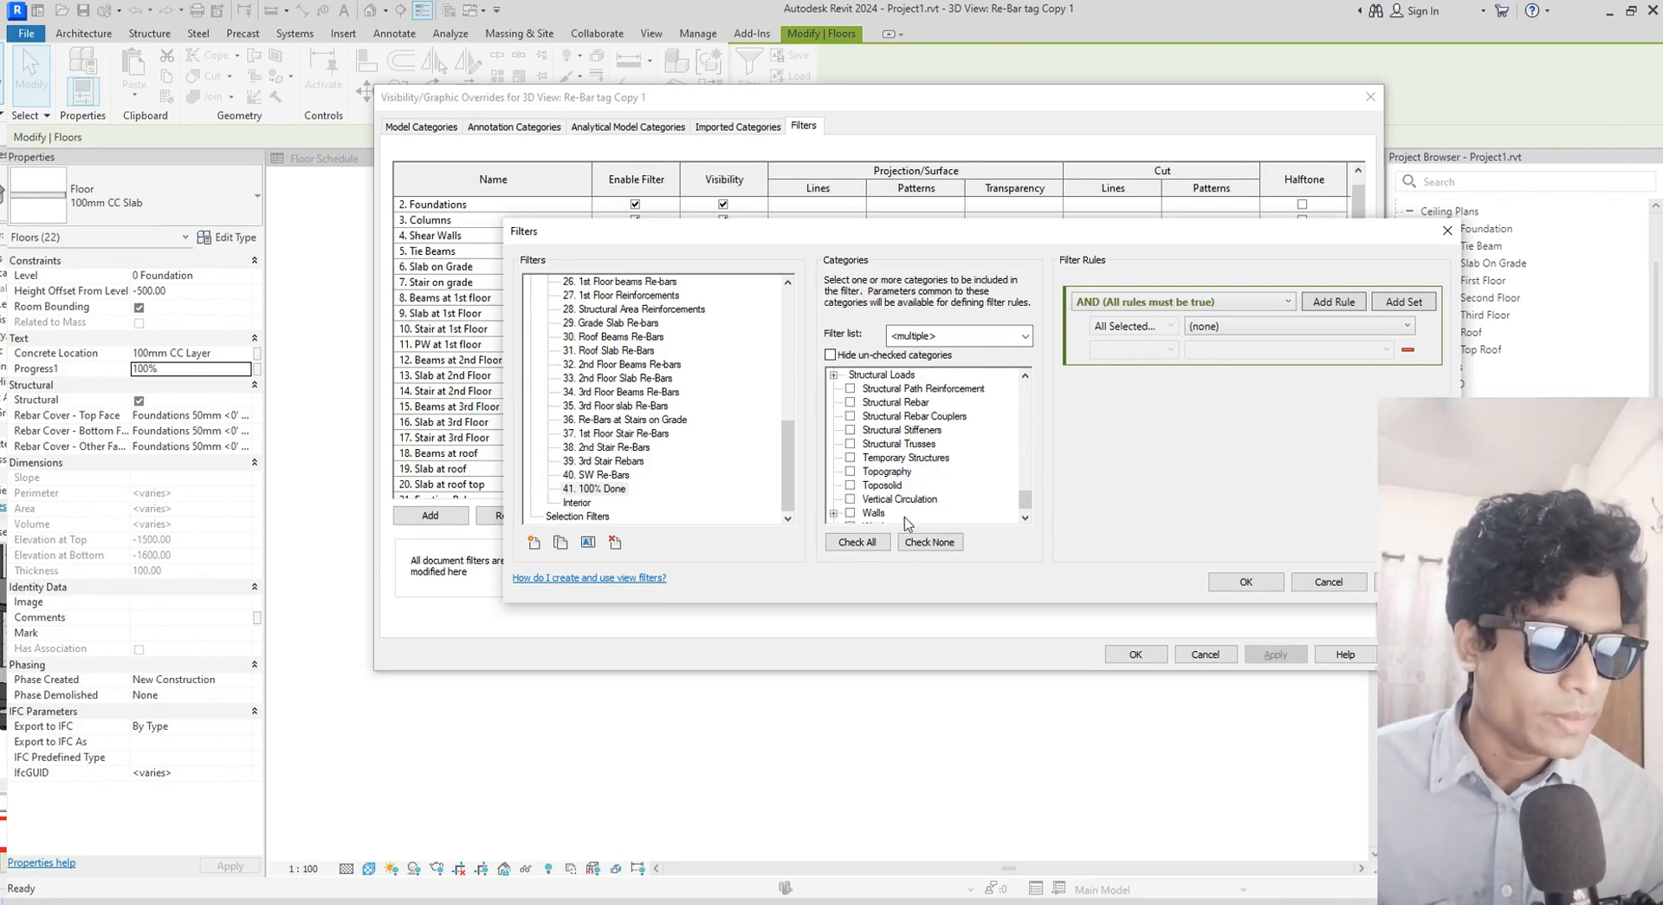
left_click(851, 499)
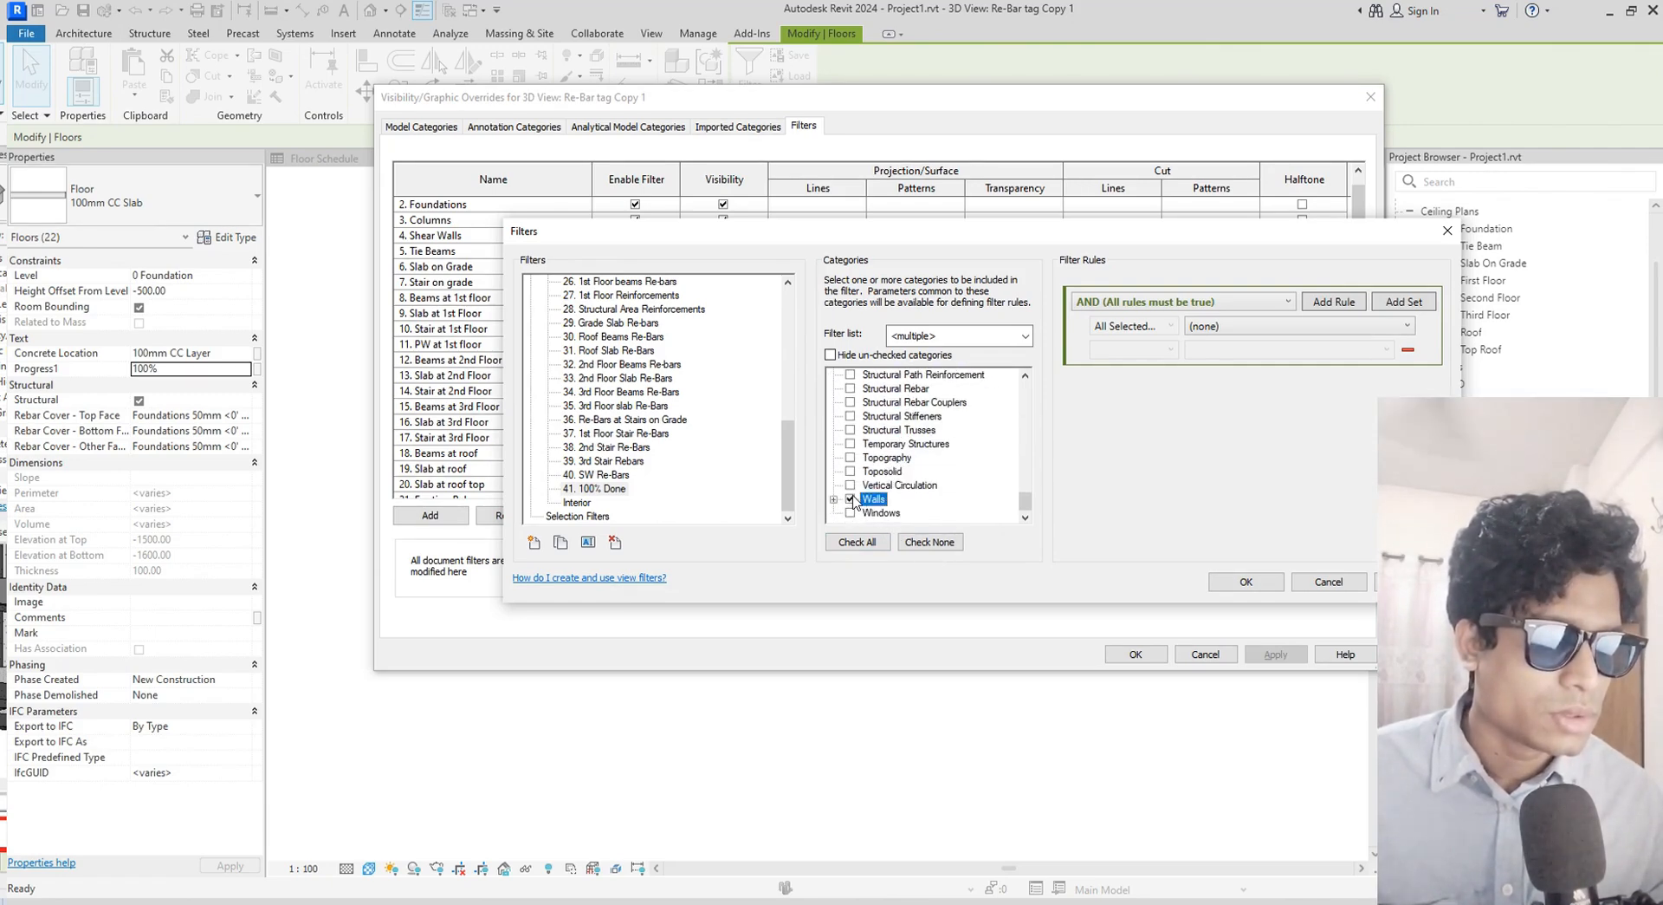
Define the filter rule for all selected categories as Progress1 equals 100% and accept the filter
left_click(1262, 327)
scroll(1258, 517, "down", 3)
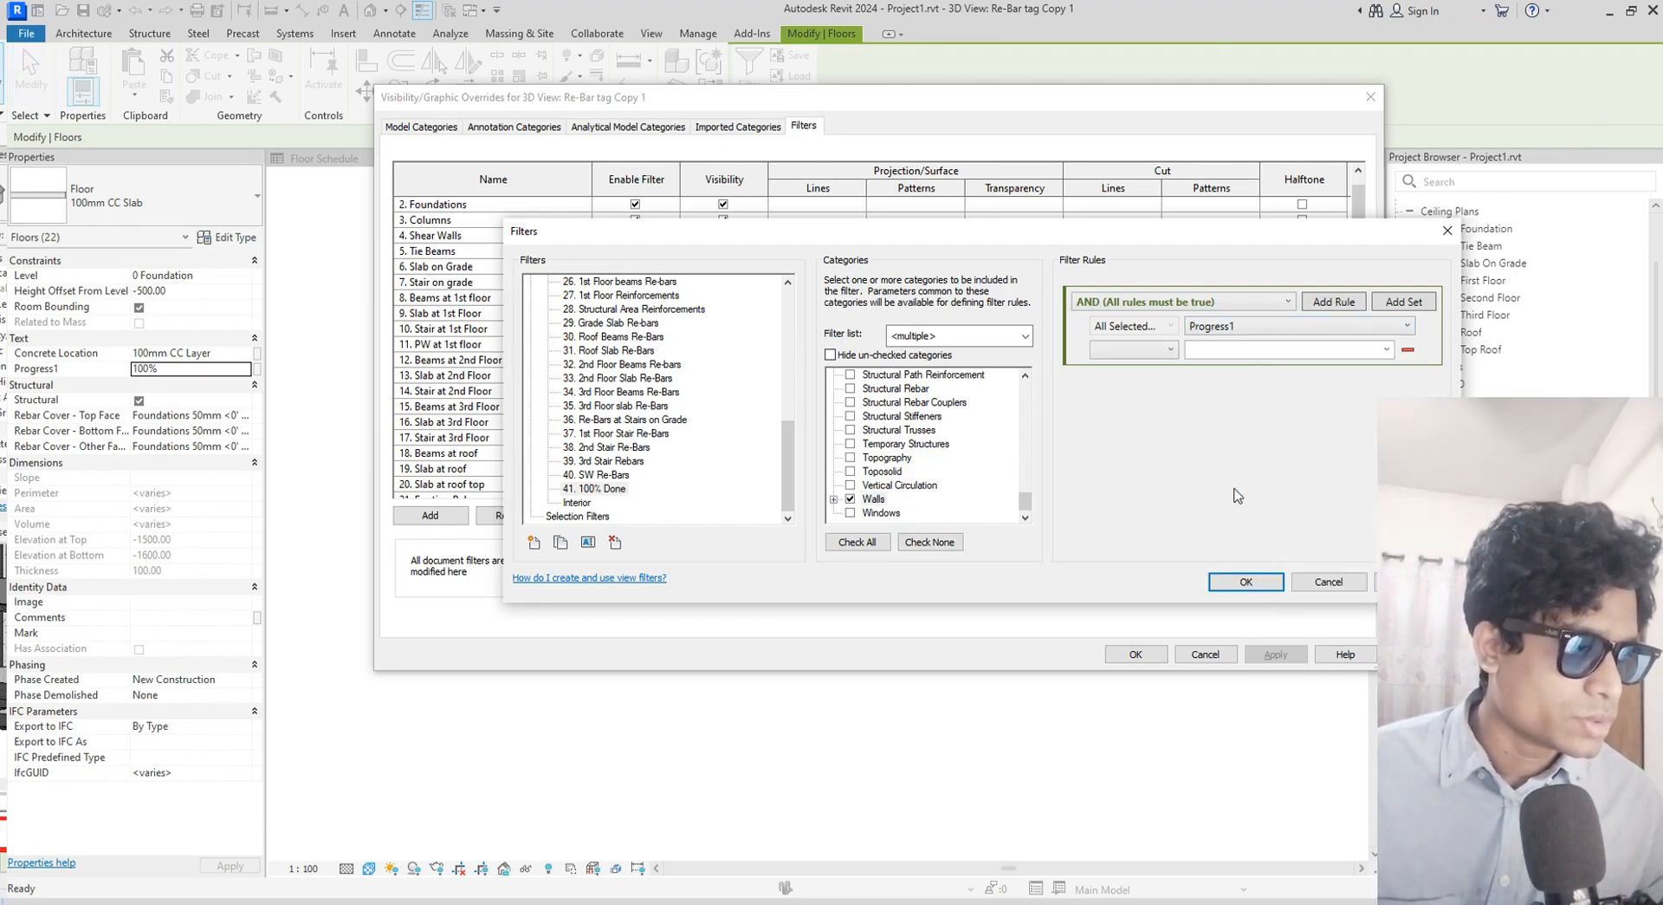
left_click(1154, 349)
left_click(1127, 392)
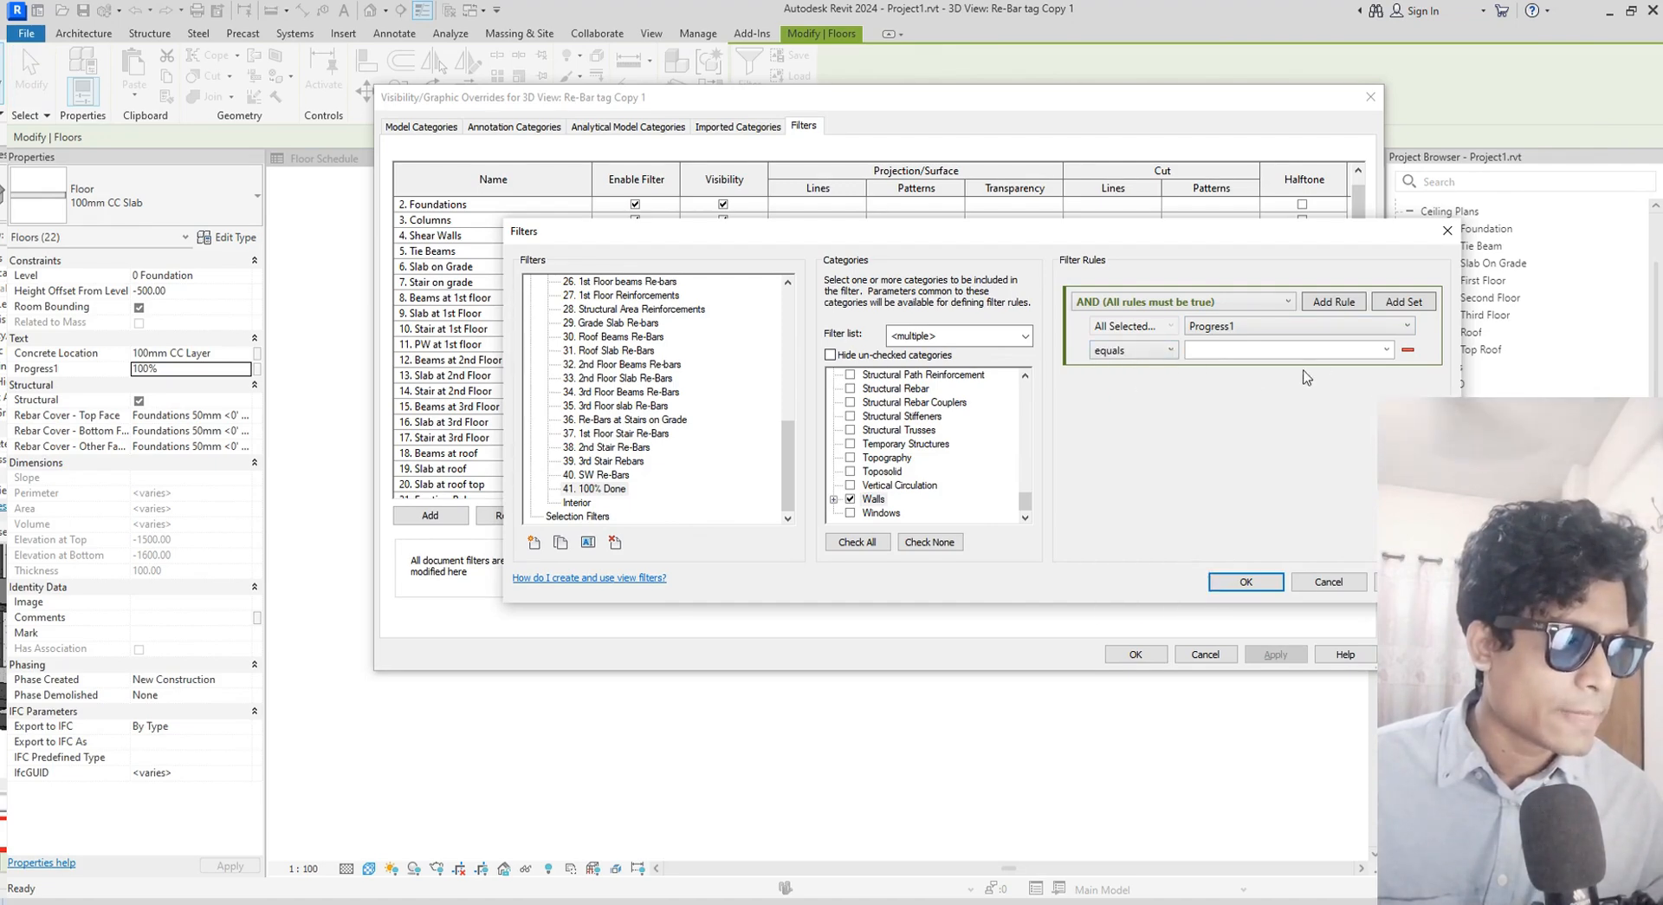
left_click(1387, 350)
left_click(1298, 379)
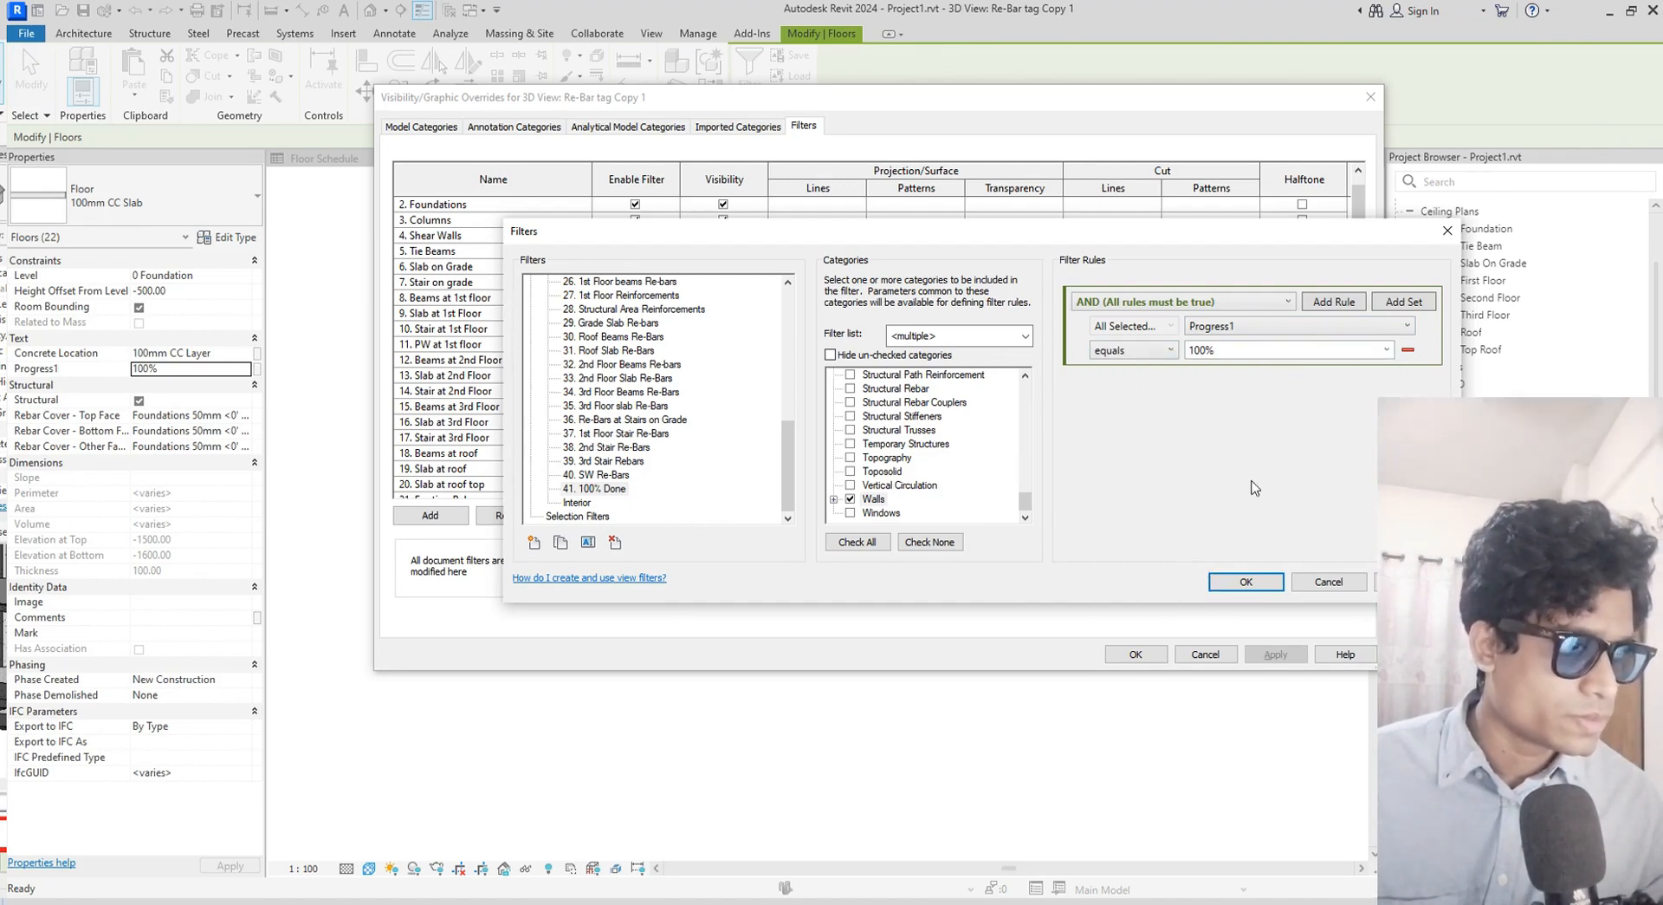
left_click(1247, 584)
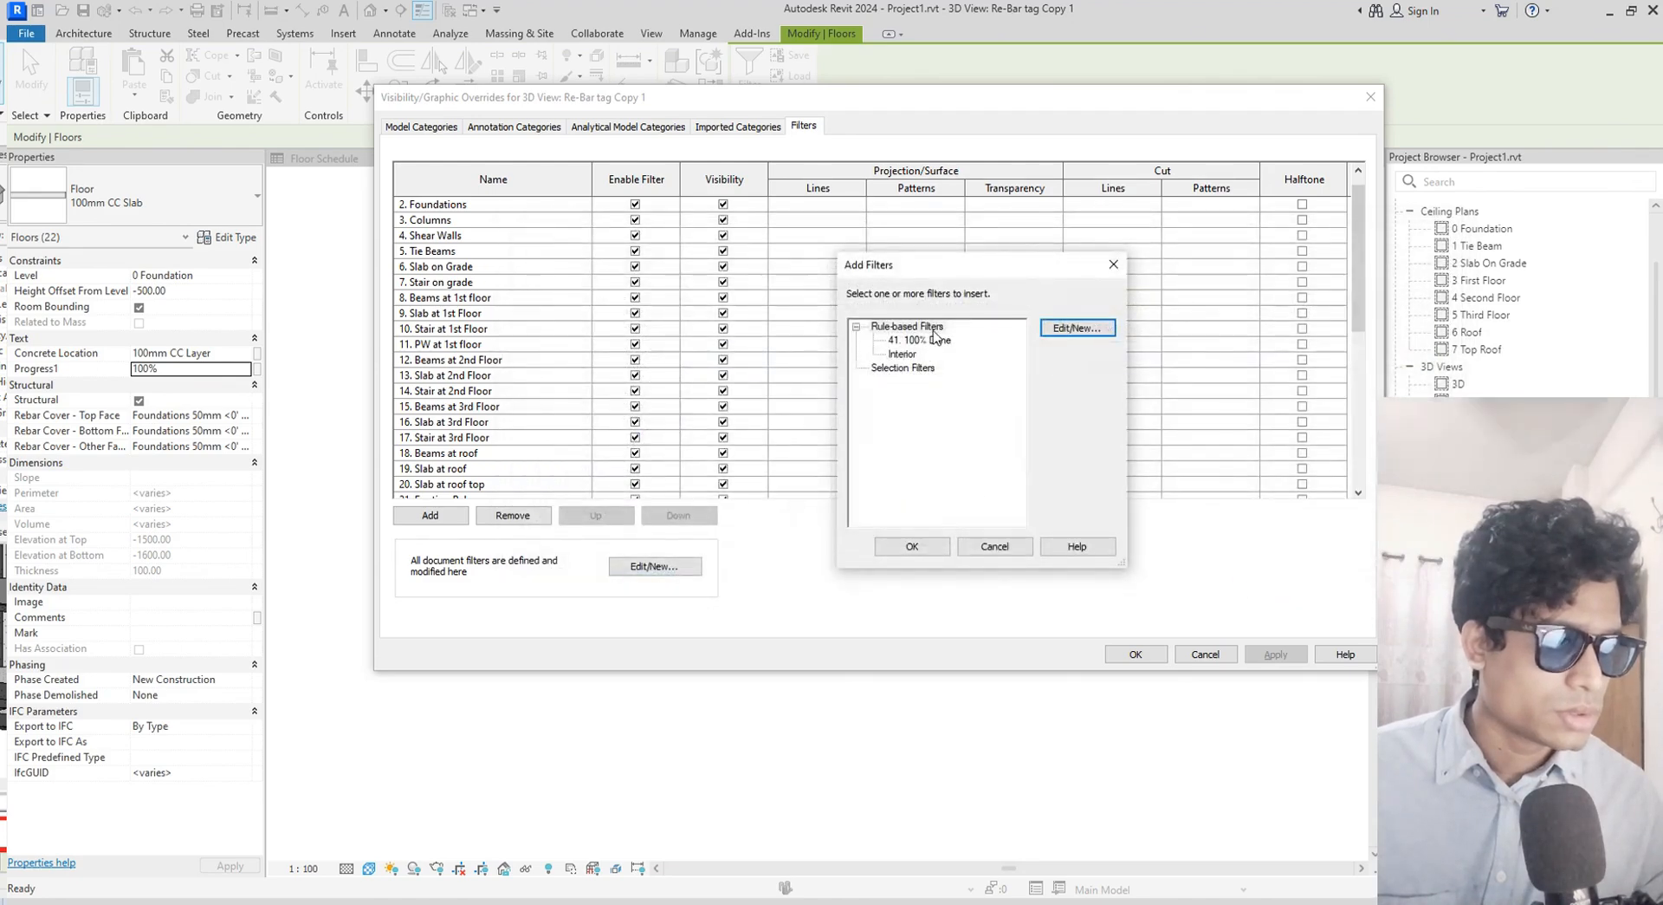
Insert the 41. 100% Done filter into the view and move it to the end of the filter list, after 40. SW Re-Bars
left_click(920, 339)
left_click(925, 550)
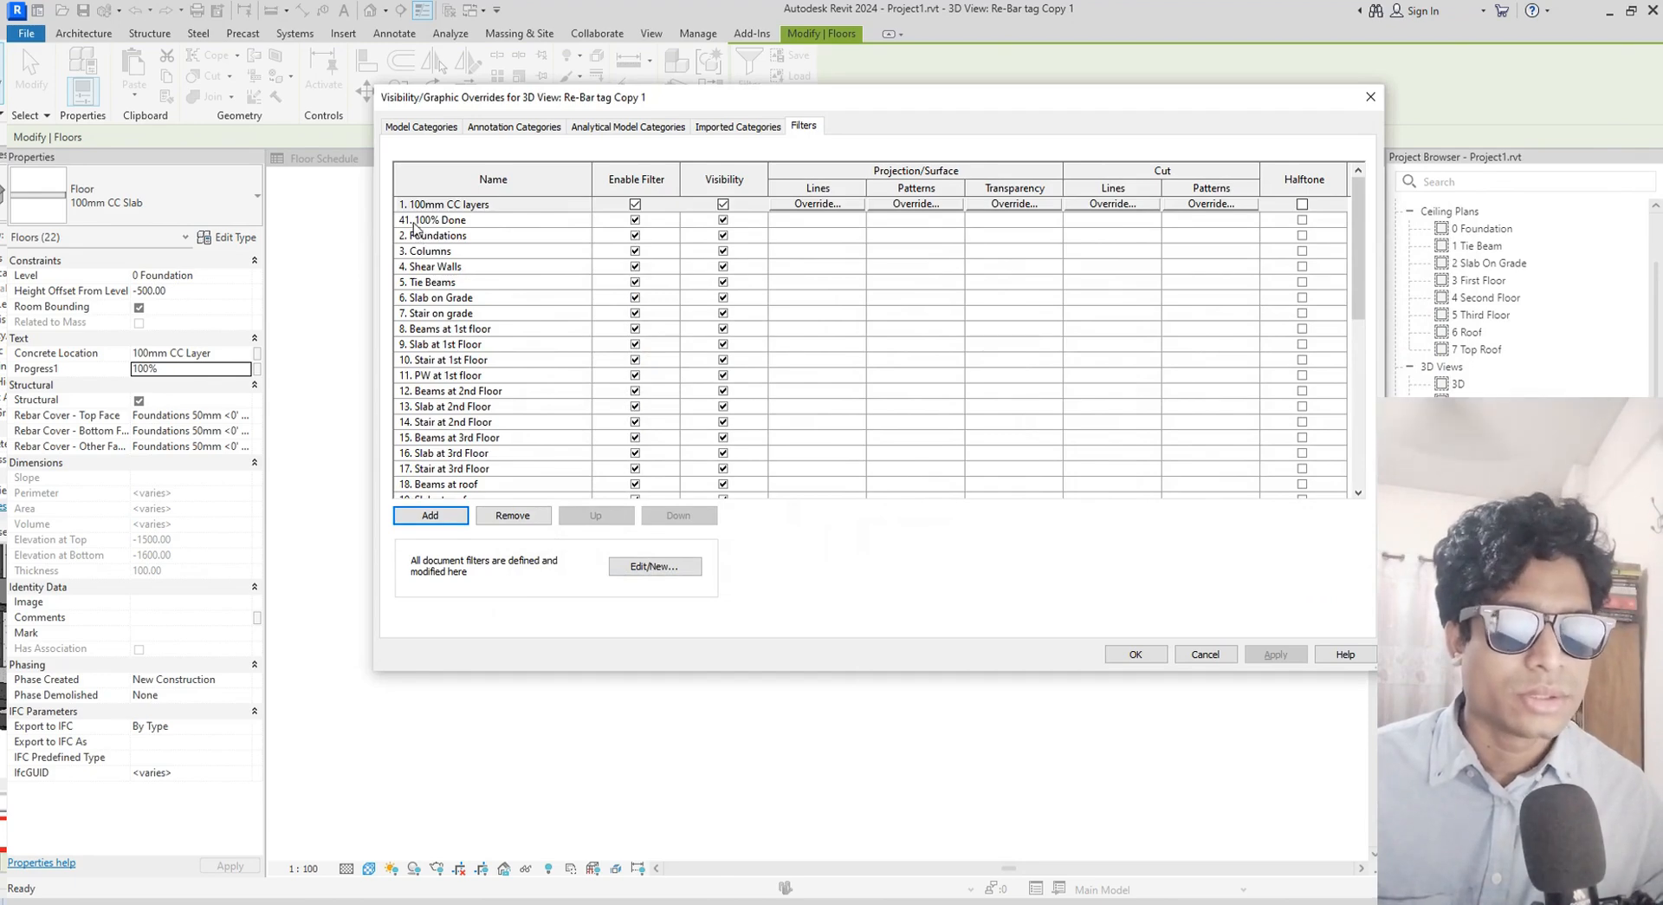
left_click(416, 222)
left_click(684, 520)
left_click(685, 522)
left_click(687, 524)
triple_click(686, 522)
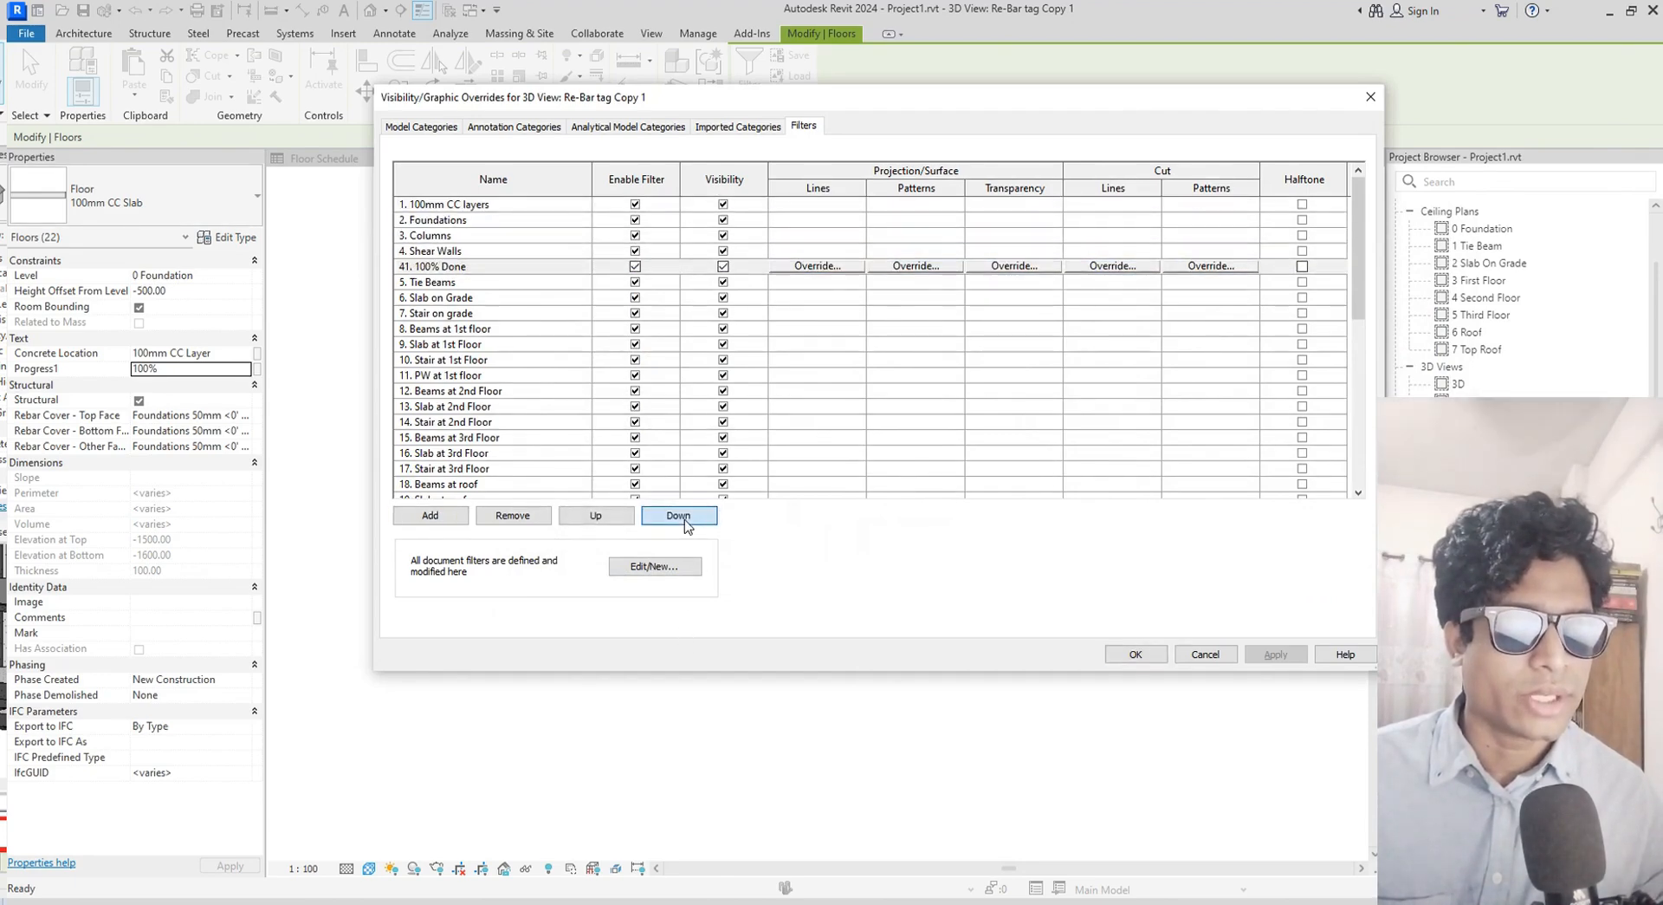
triple_click(686, 522)
double_click(685, 522)
triple_click(685, 522)
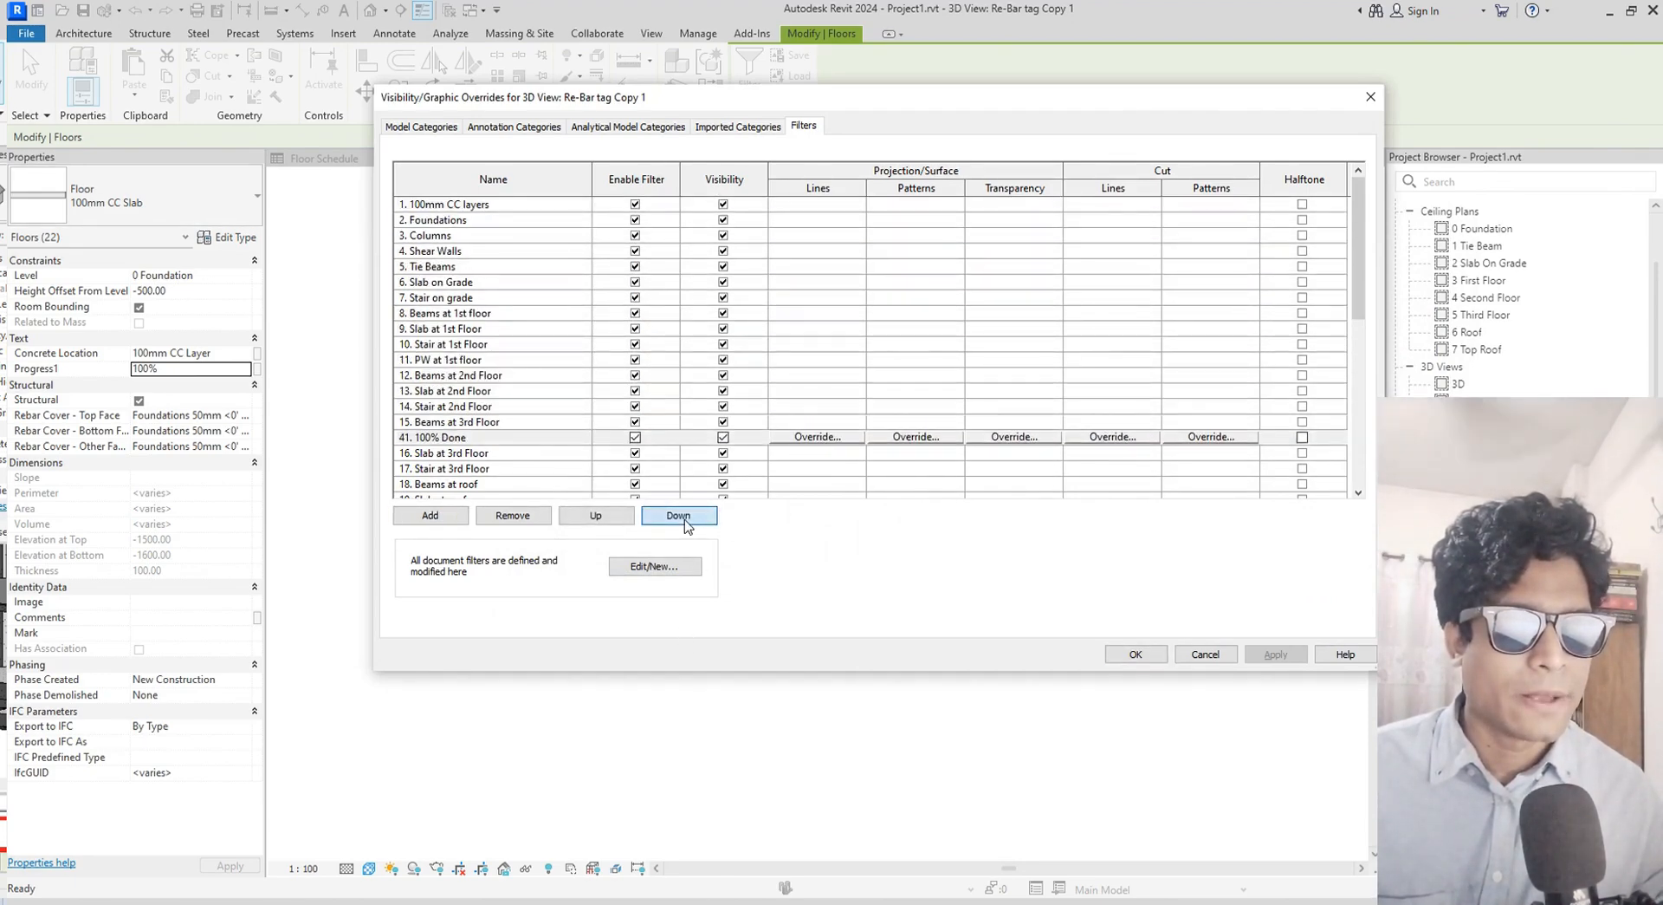
double_click(685, 521)
triple_click(685, 522)
double_click(686, 522)
triple_click(686, 522)
double_click(685, 521)
triple_click(685, 521)
double_click(685, 521)
double_click(685, 522)
triple_click(685, 522)
double_click(685, 521)
left_click(685, 521)
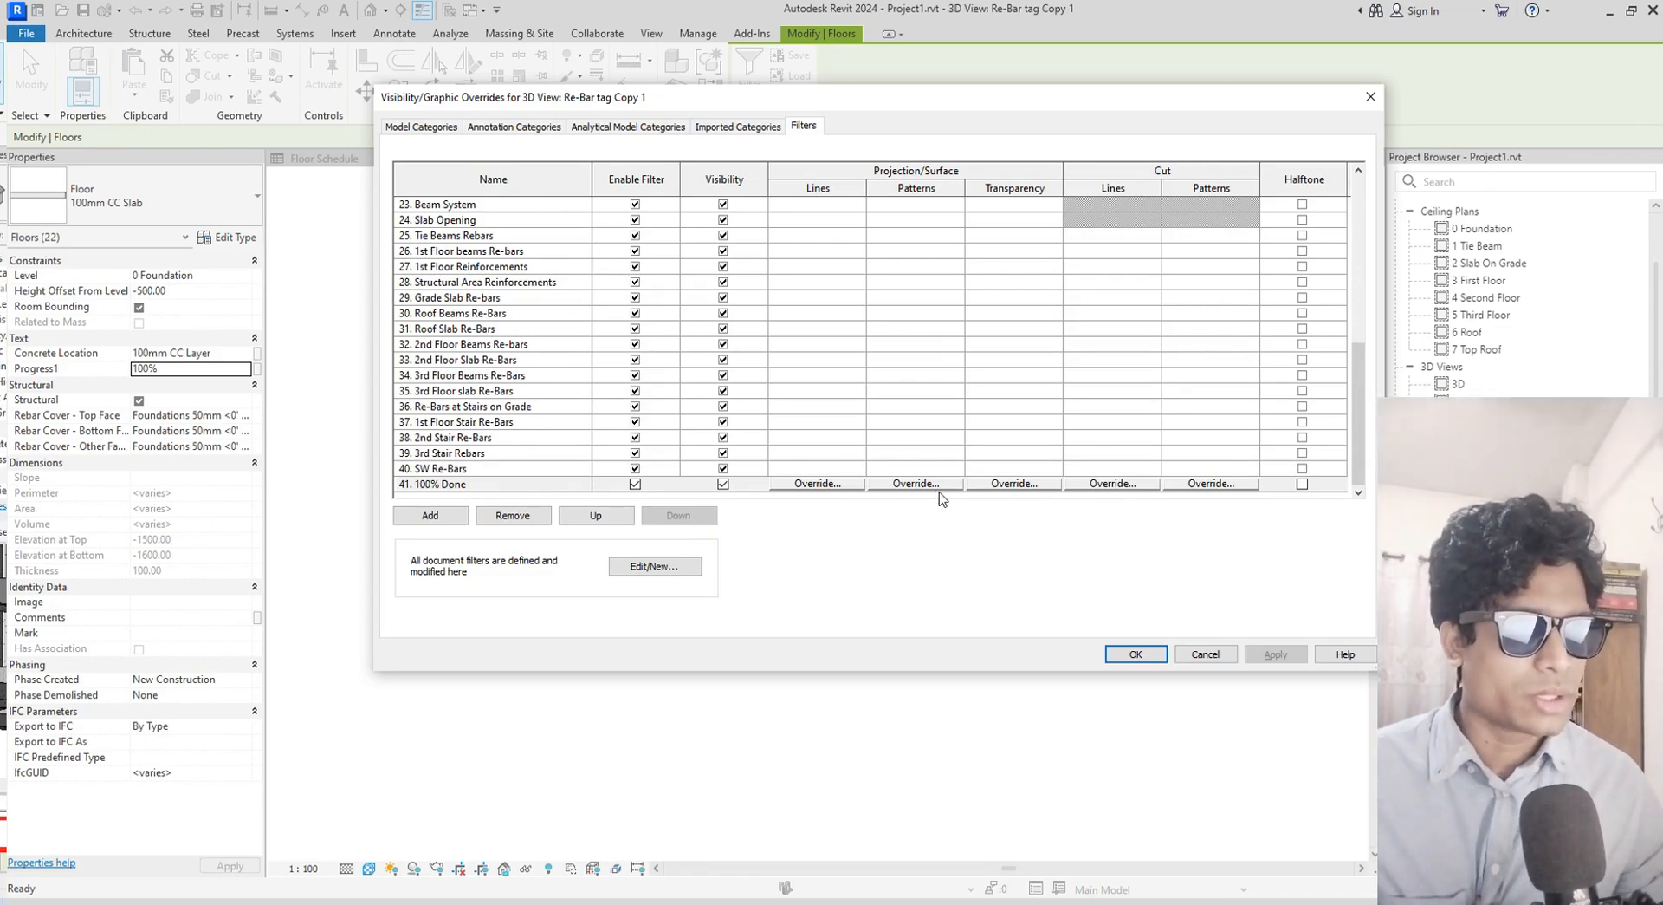
Override the 41. 100% Done filter's projection surface foreground pattern with solid fill in yellow RAL 1026, accept the overrides and clear the selection
left_click(915, 483)
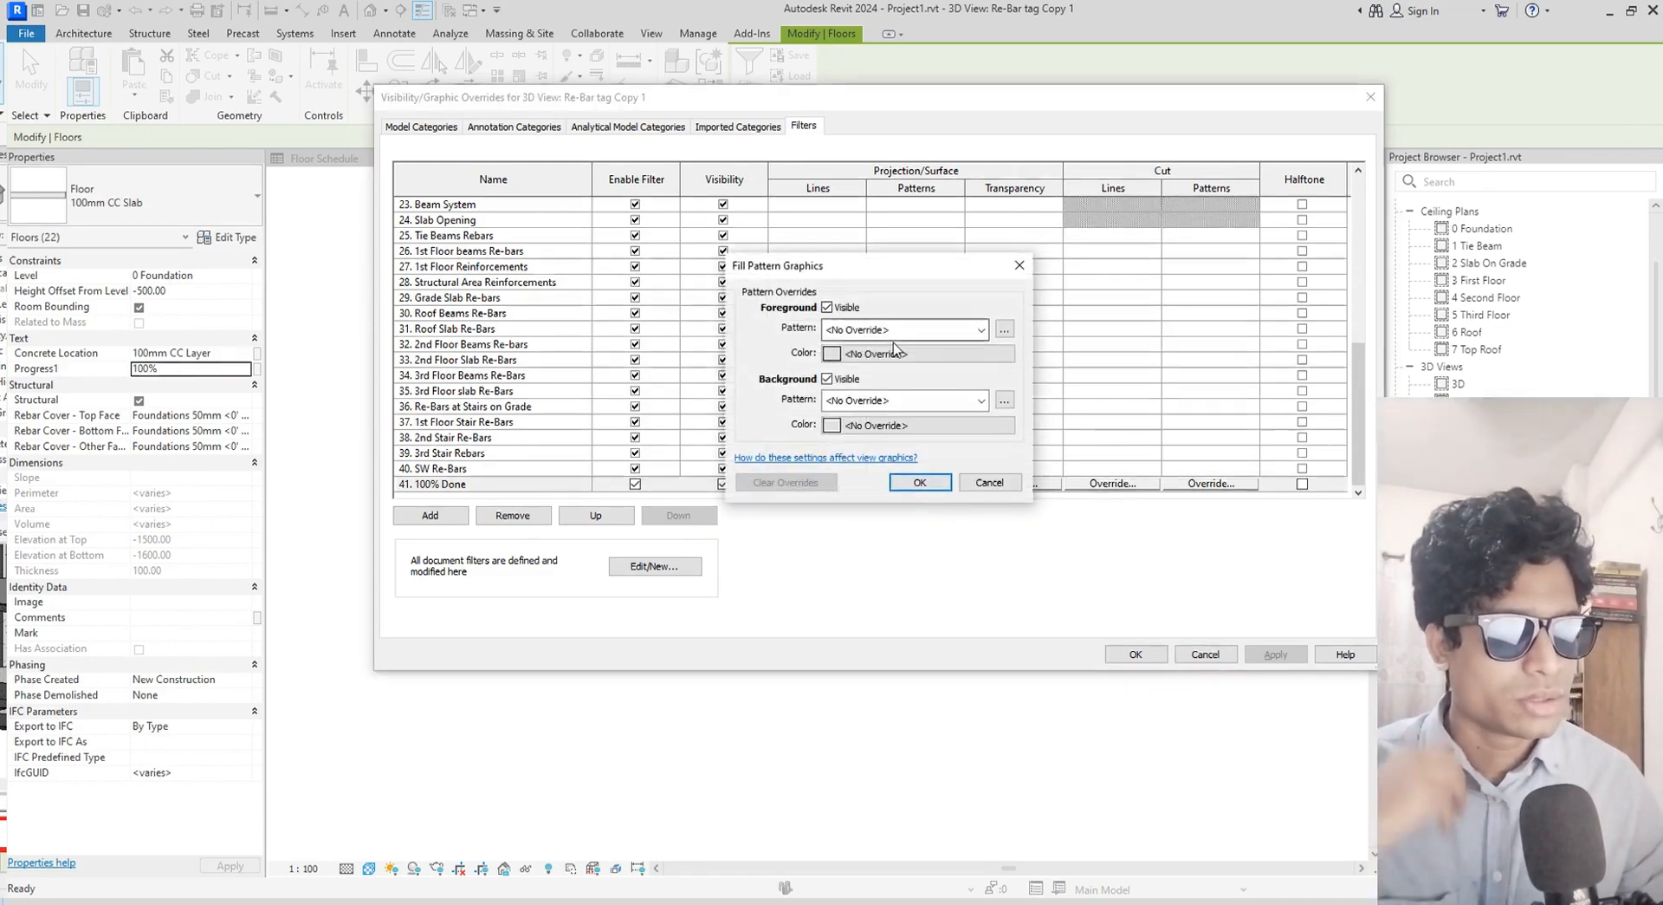
left_click(982, 330)
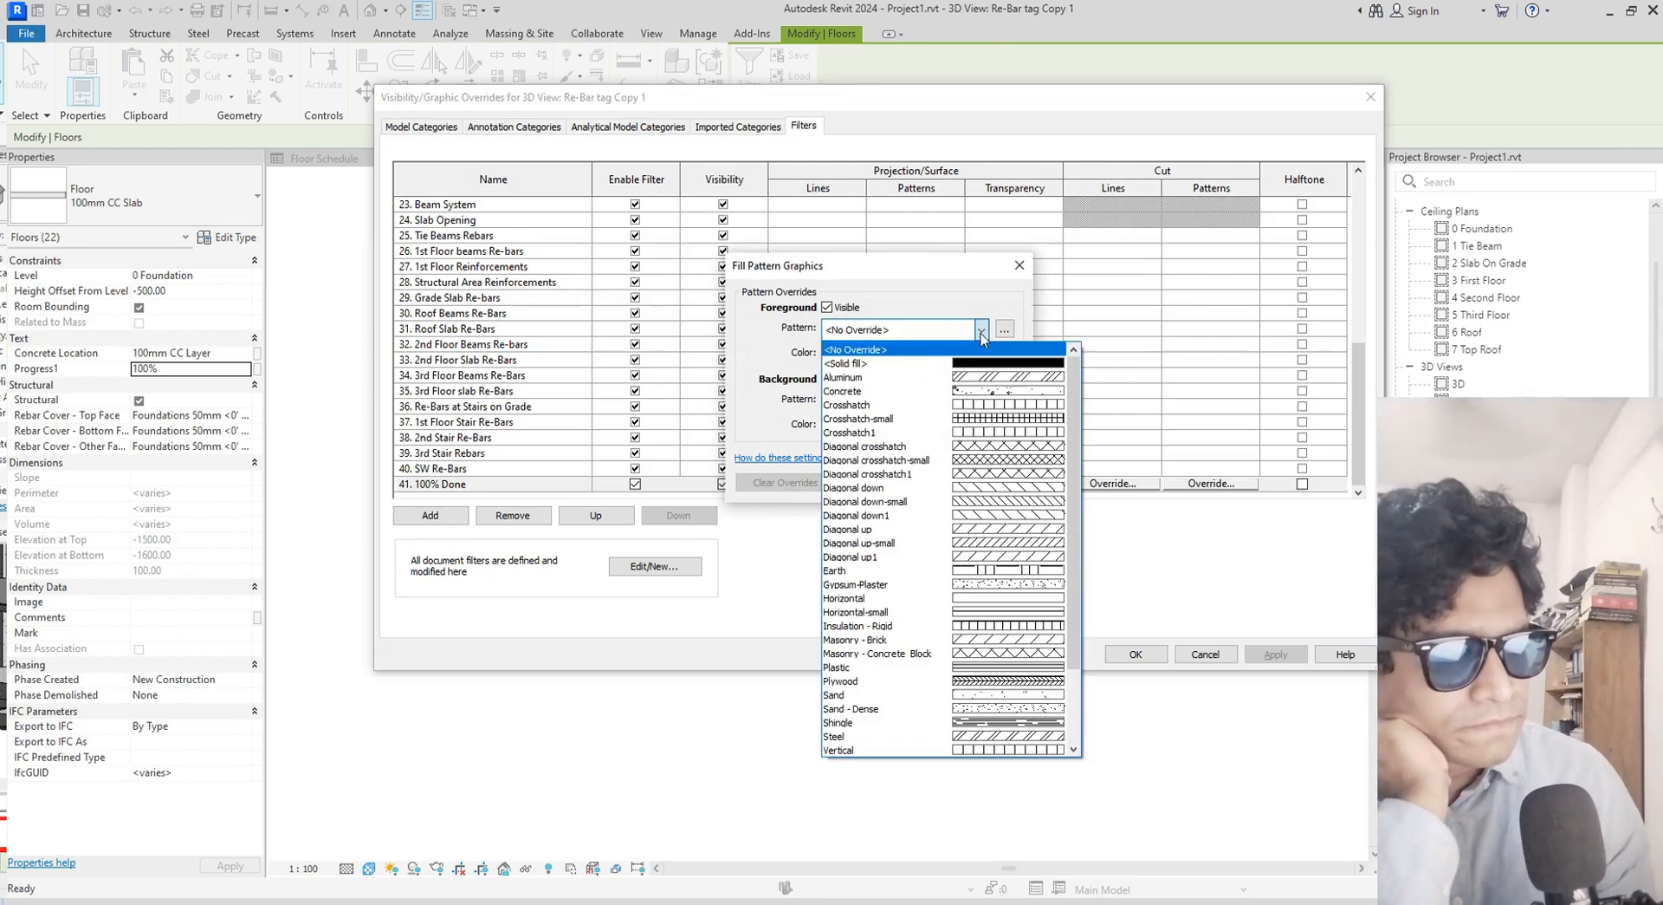
left_click(996, 363)
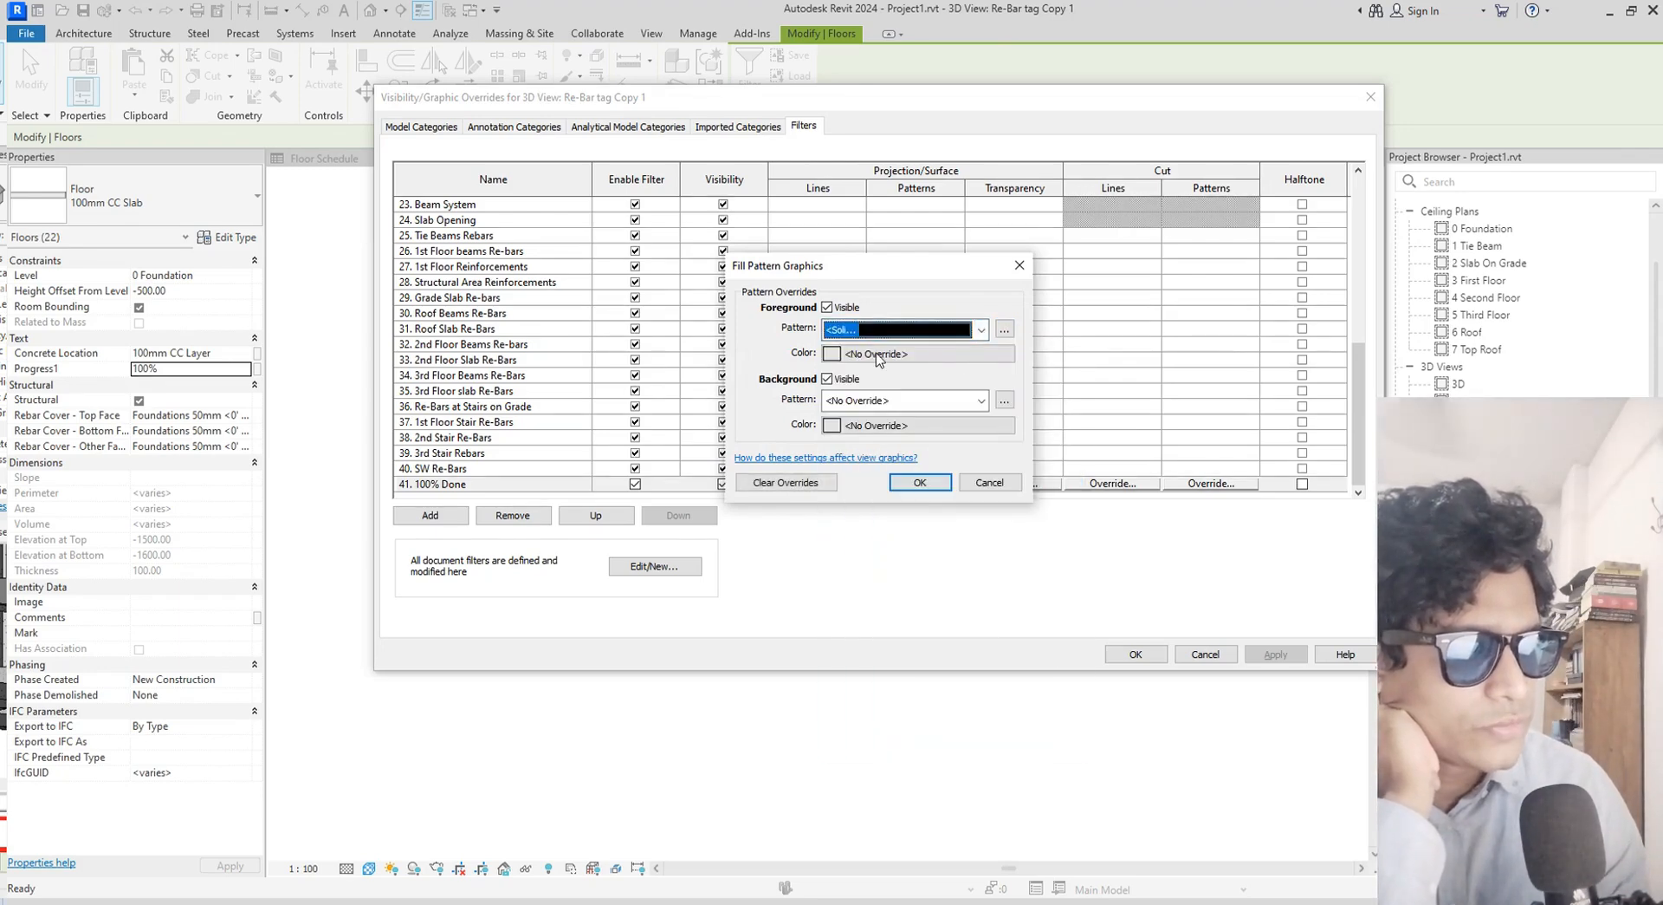
left_click(879, 354)
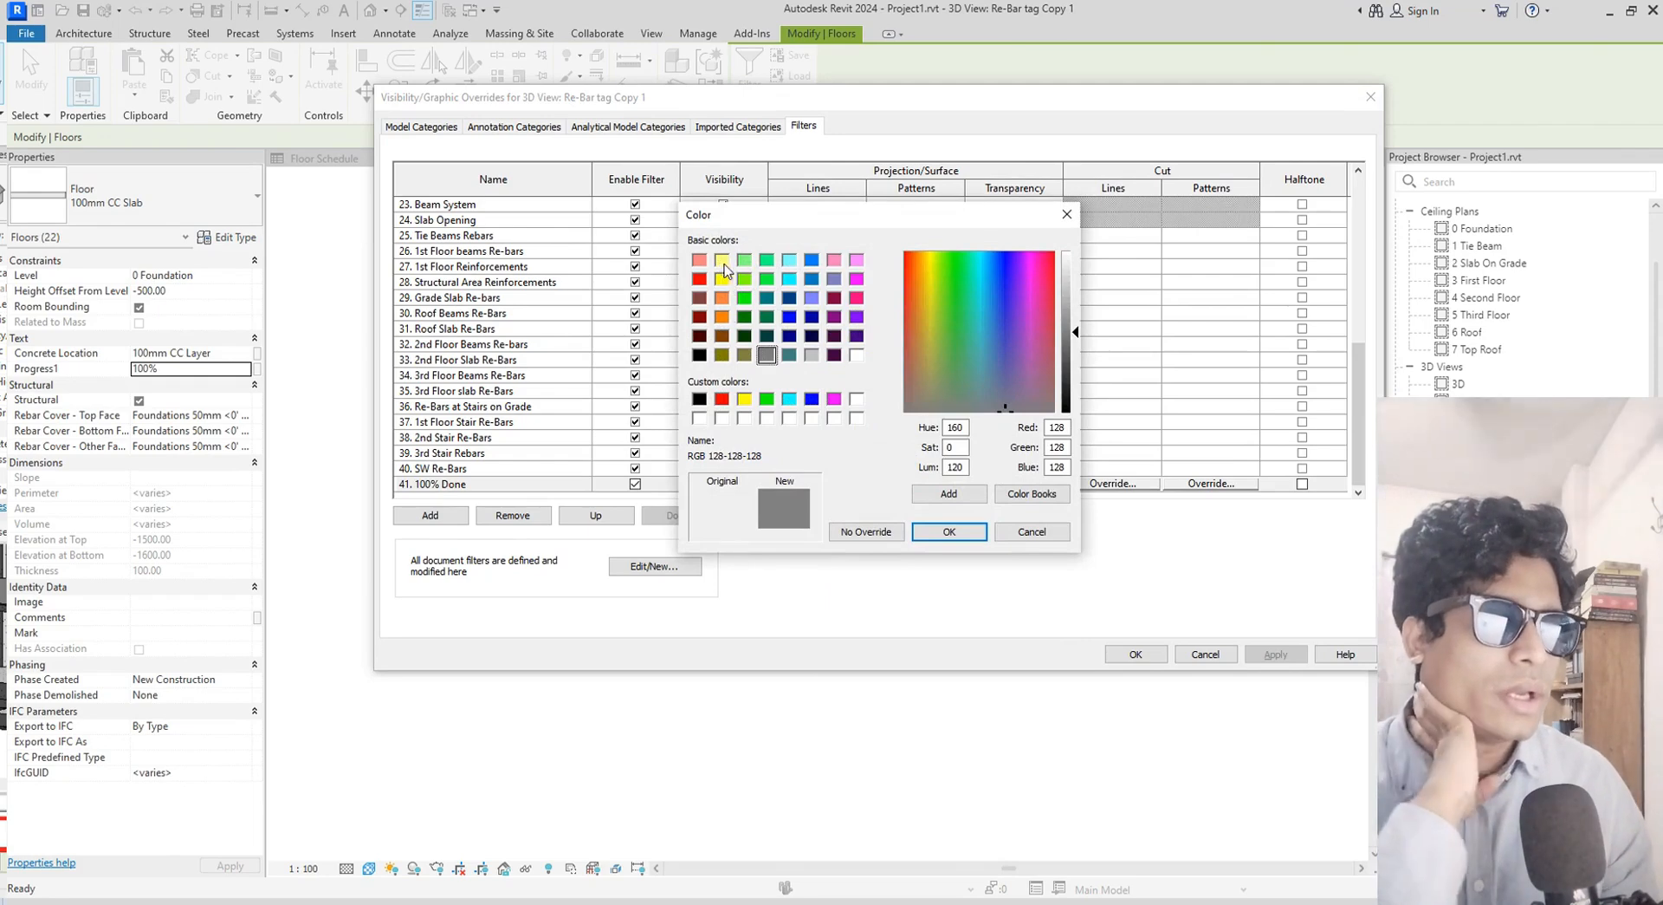
left_click(721, 279)
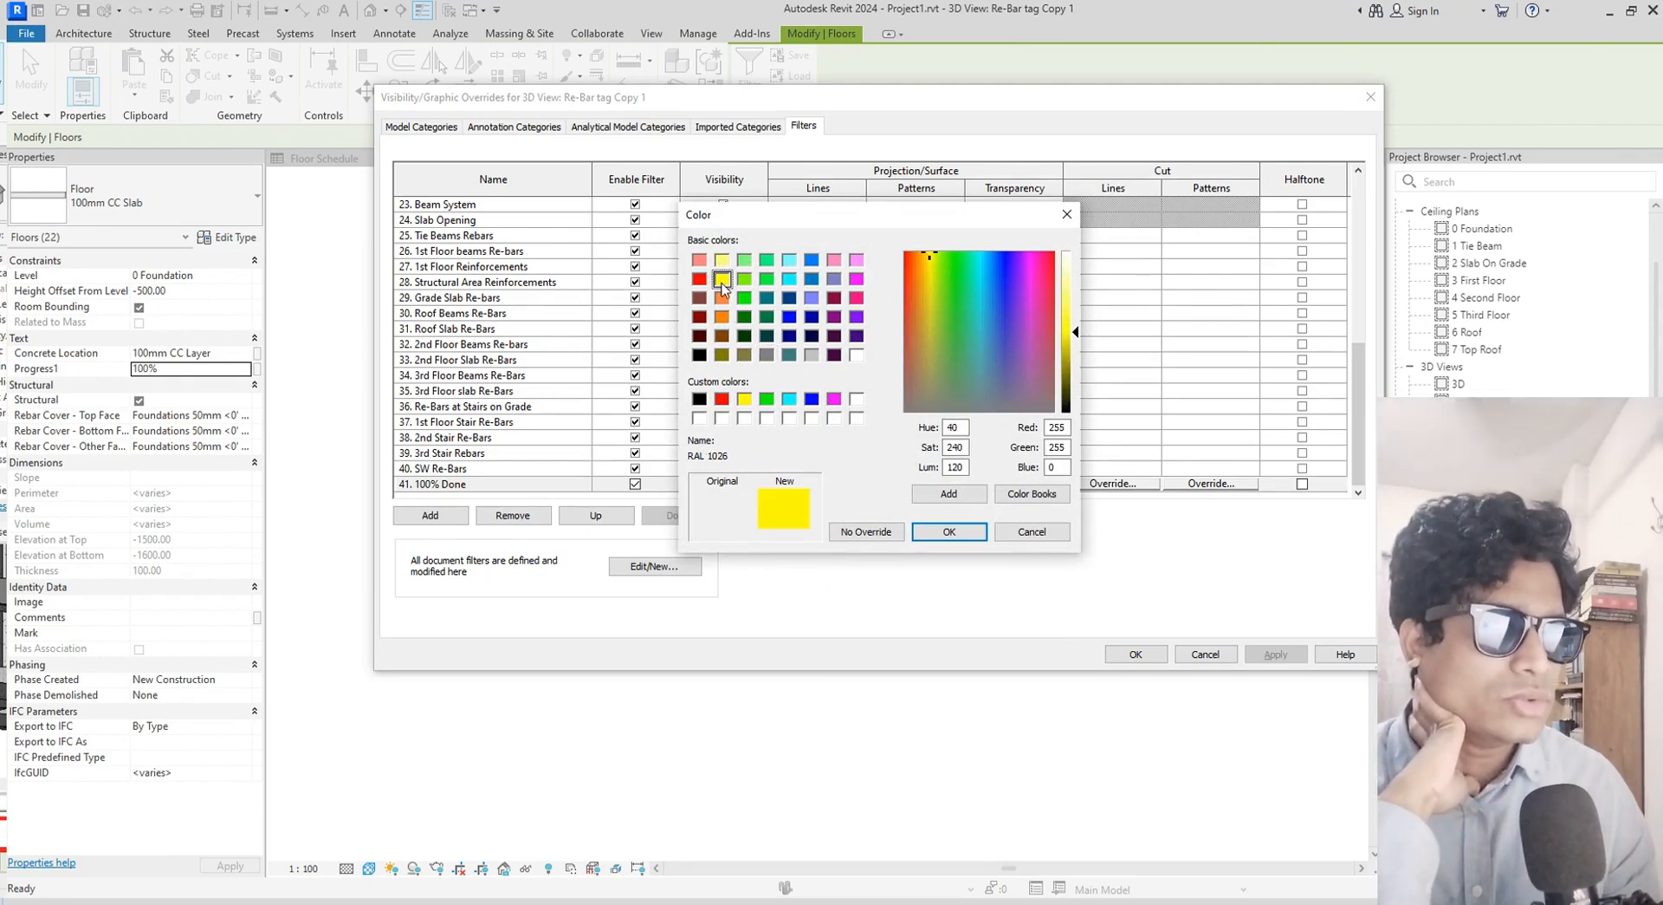
left_click(953, 531)
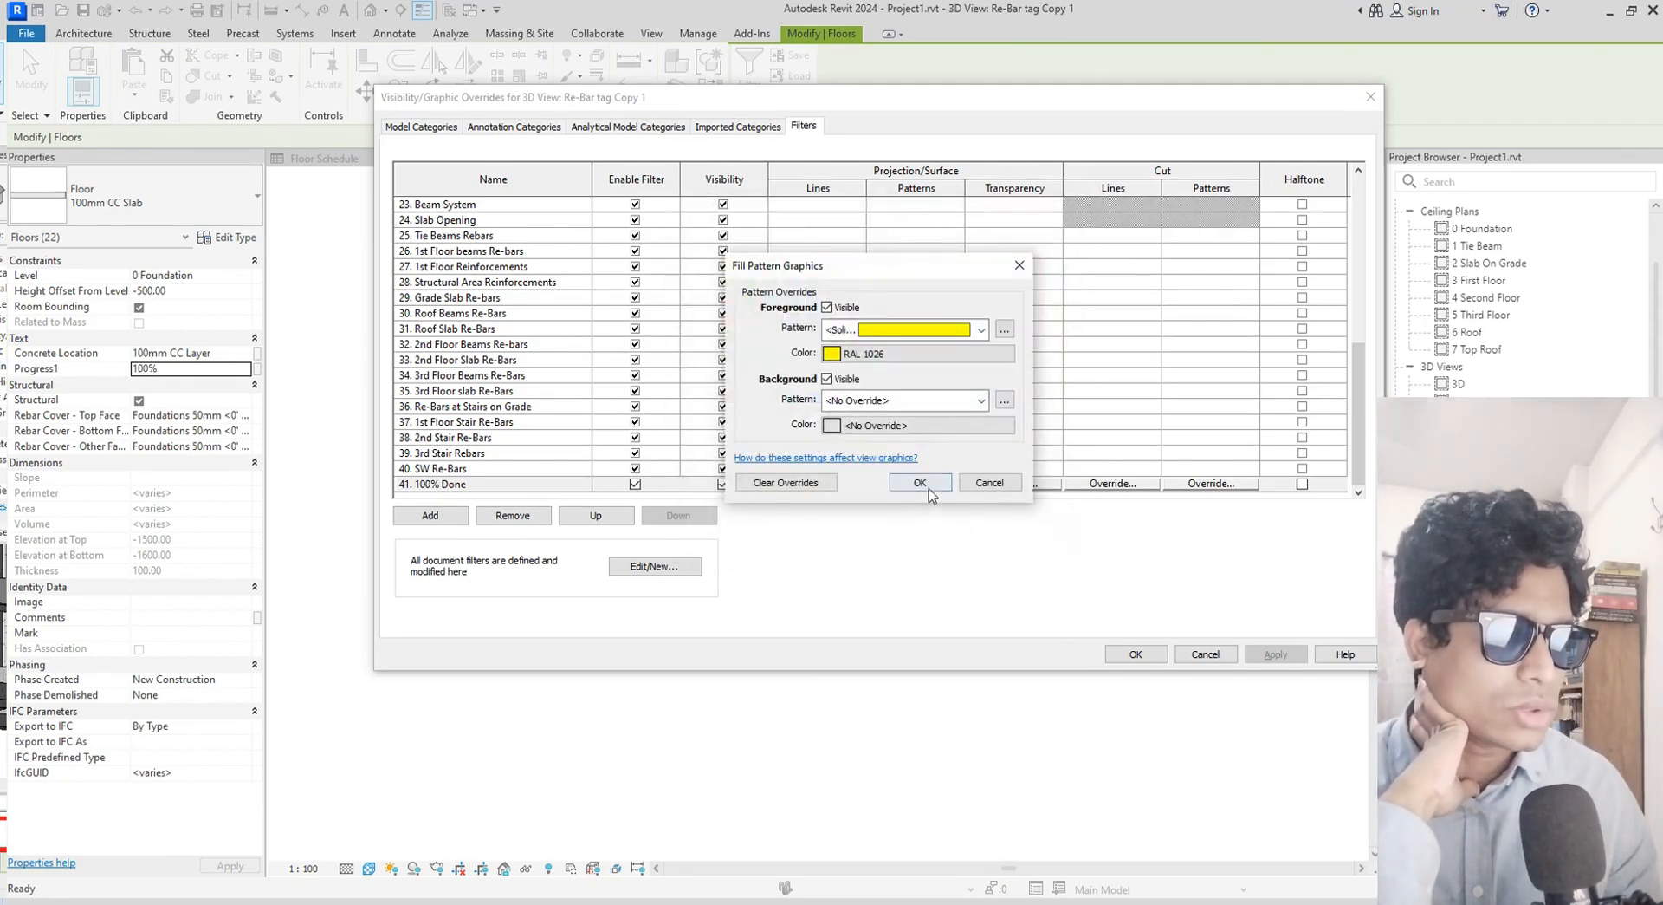
left_click(920, 482)
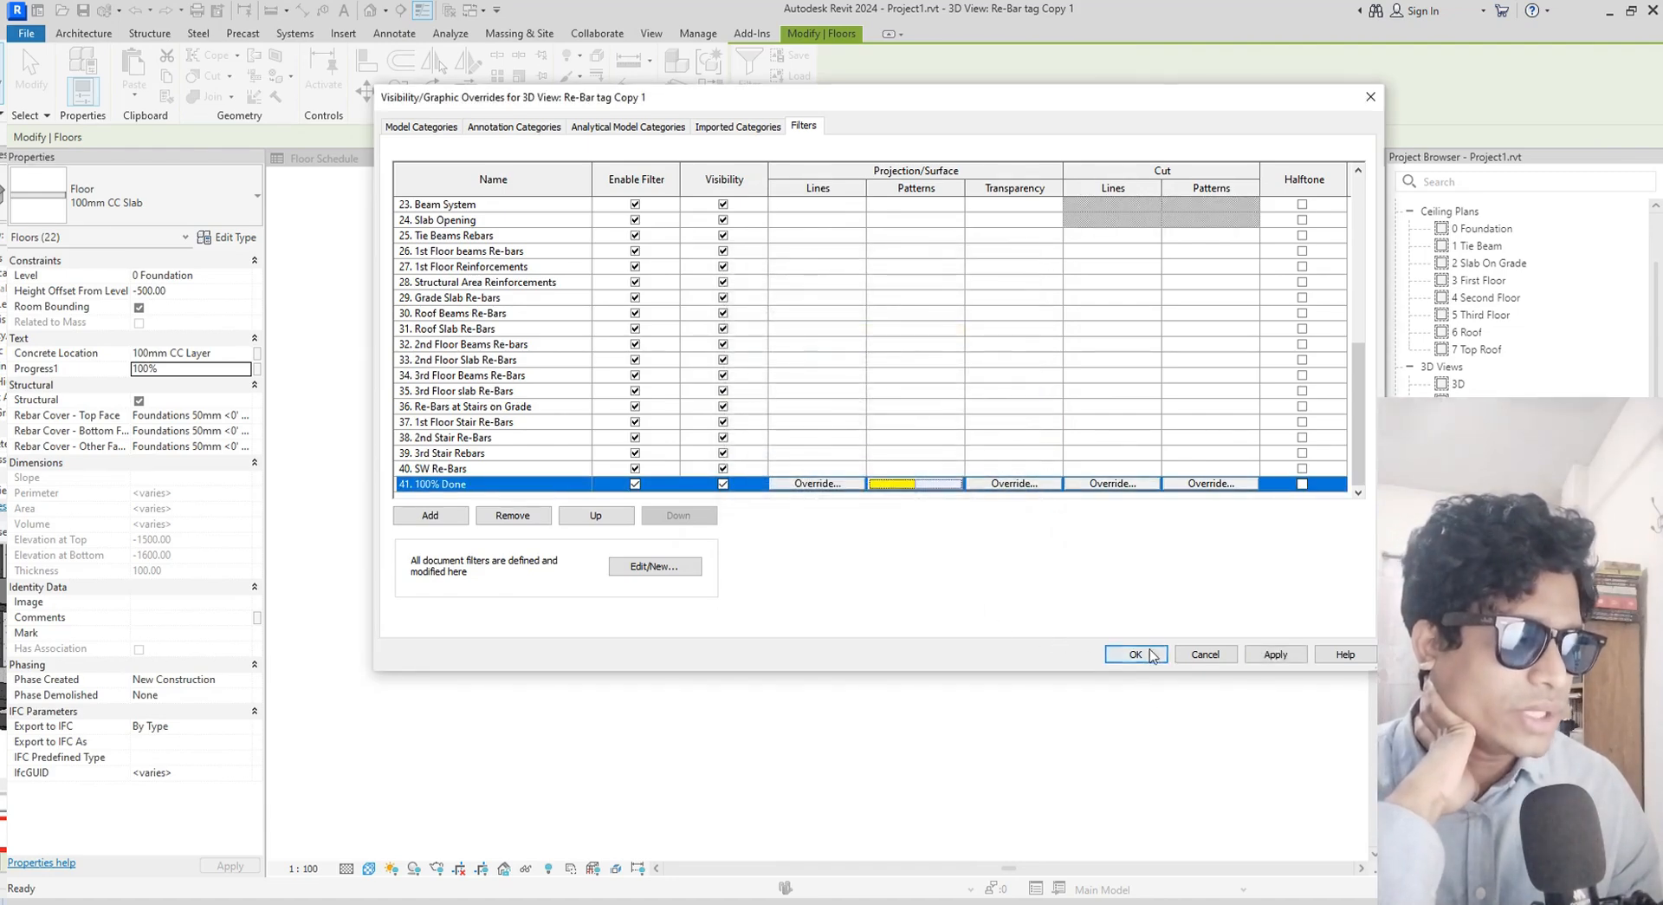
left_click(1151, 658)
key("Escape")
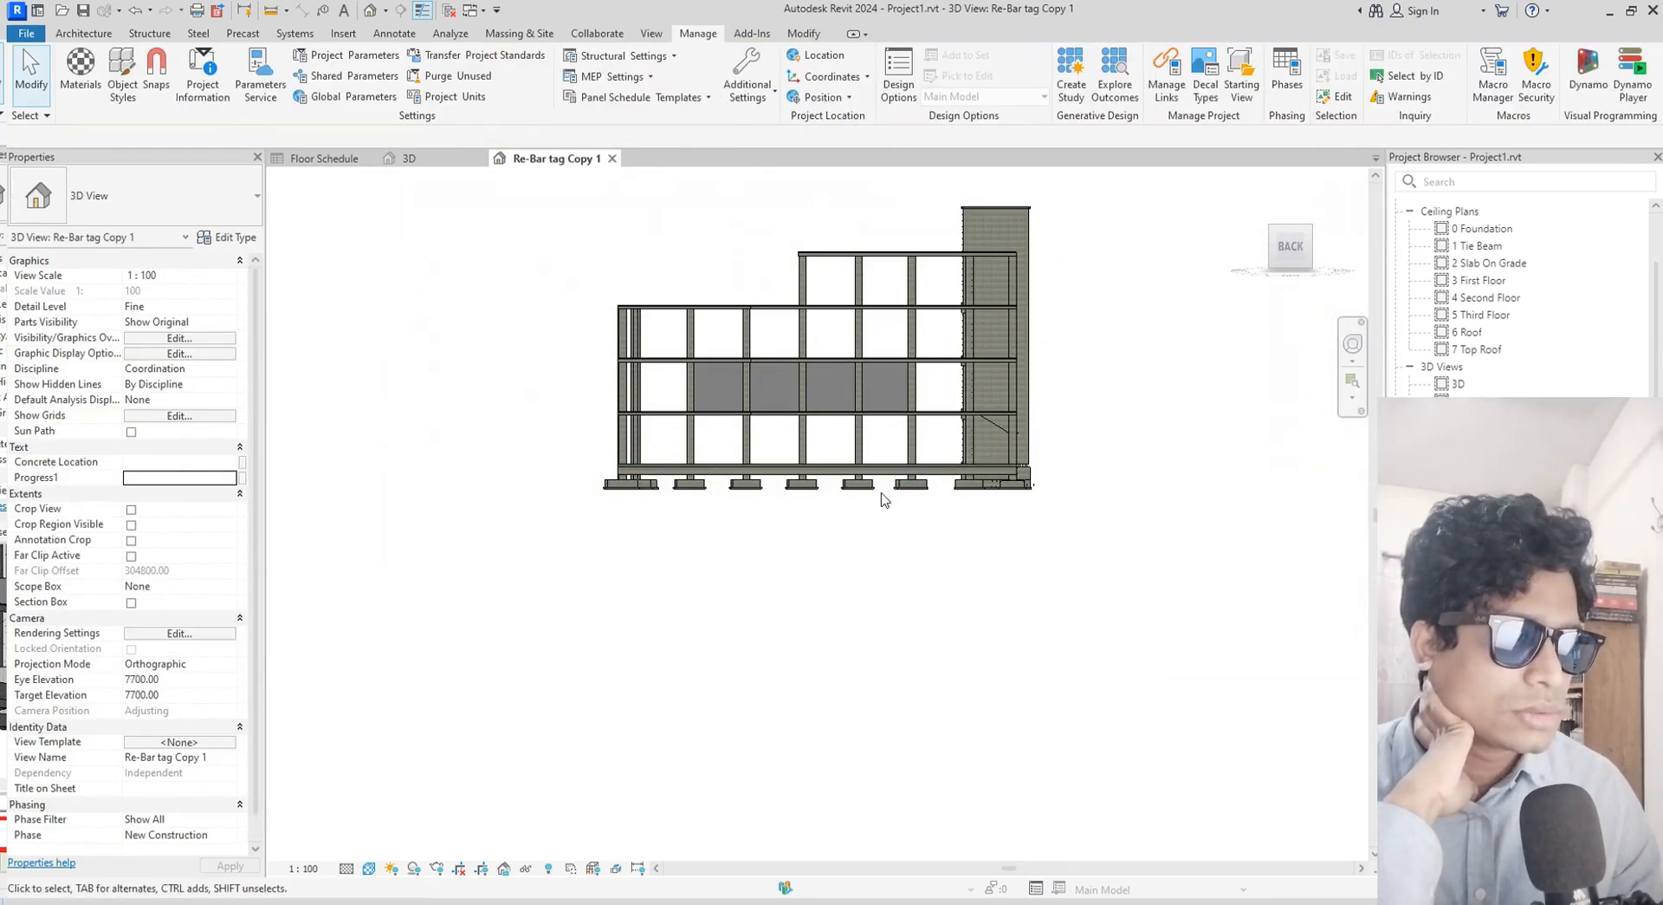
Select everything at footing level and narrow the selection to Floors to check the blinding slabs' Progress1 value
scroll(882, 501, "up", 3)
scroll(882, 501, "up", 2)
middle_click_drag(933, 534, 953, 537)
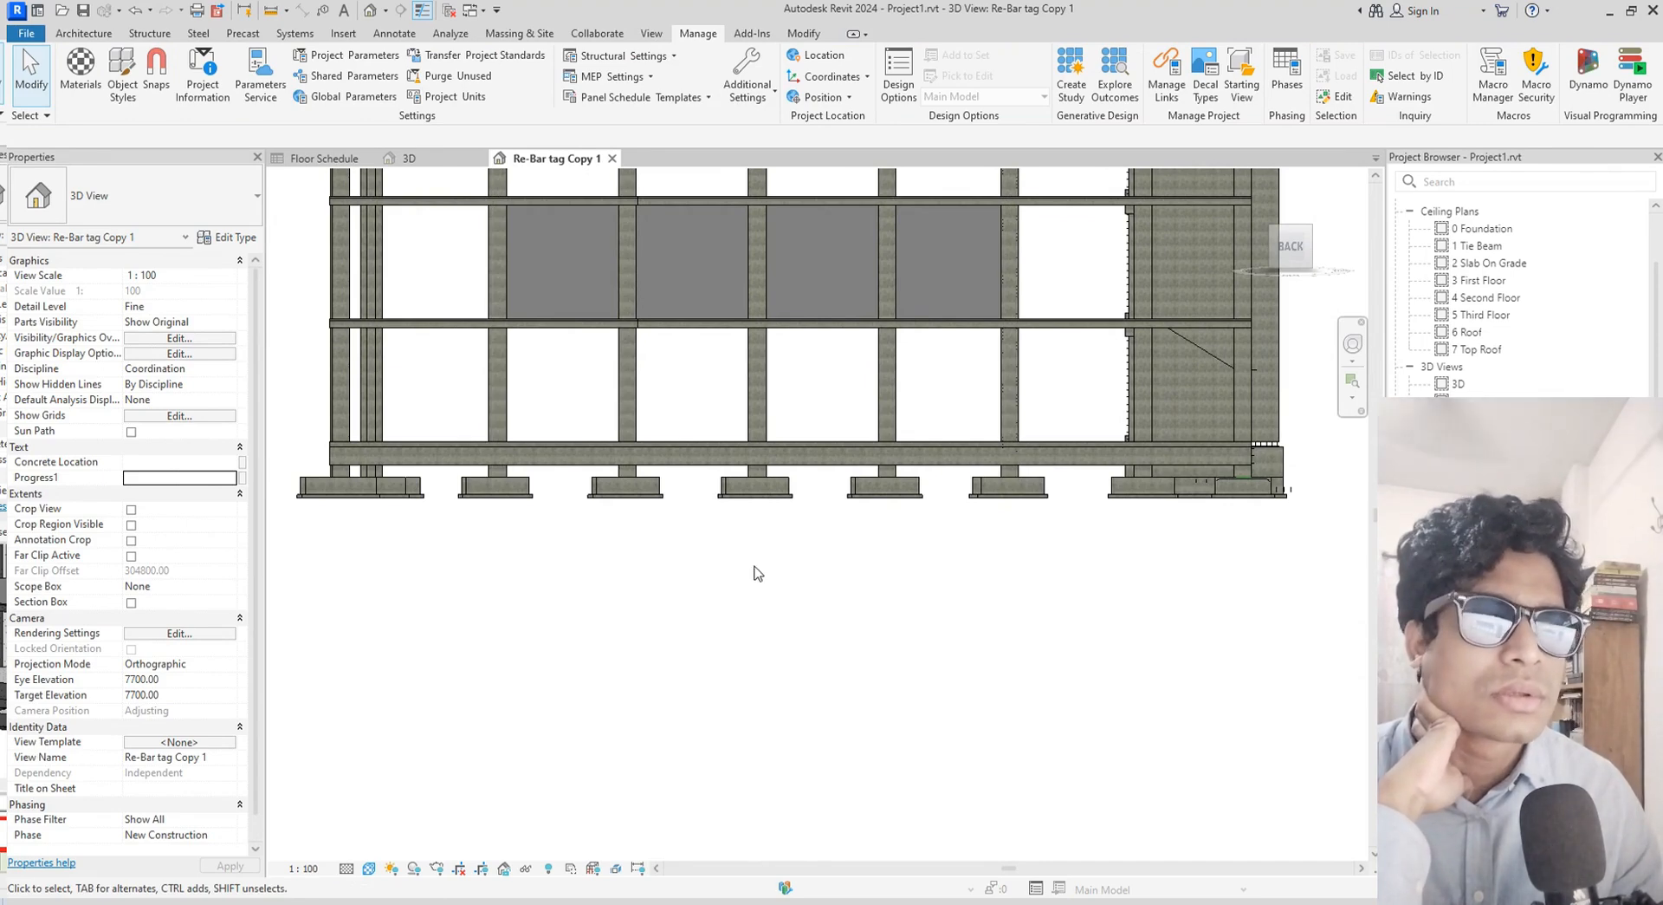
scroll(757, 571, "down", 2)
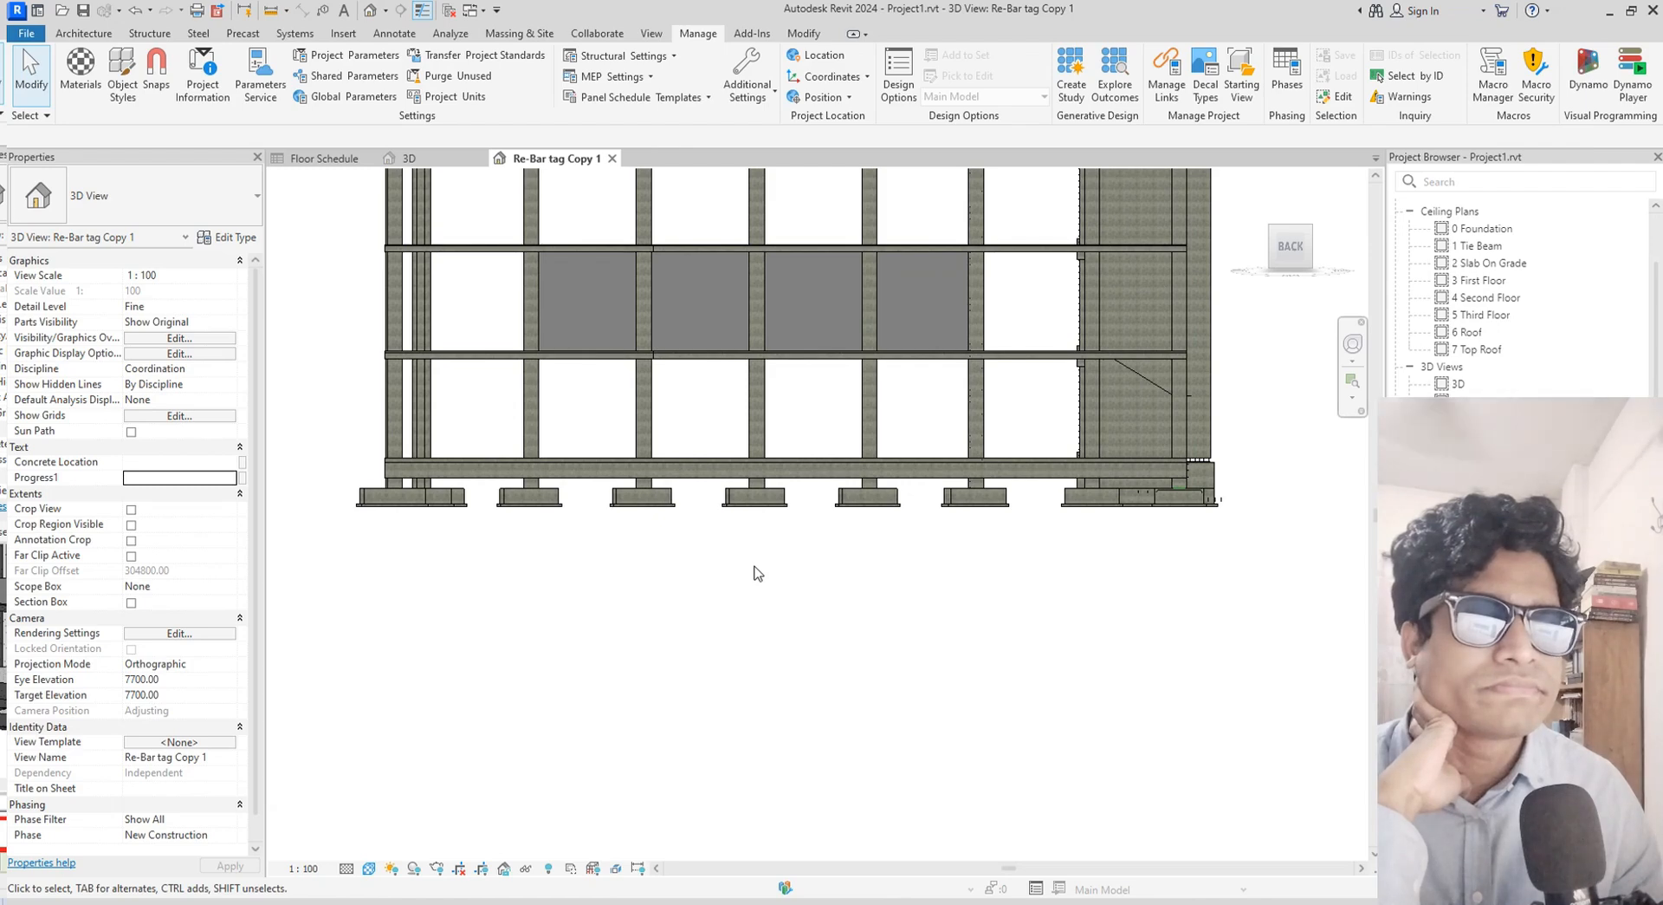
left_click(234, 483)
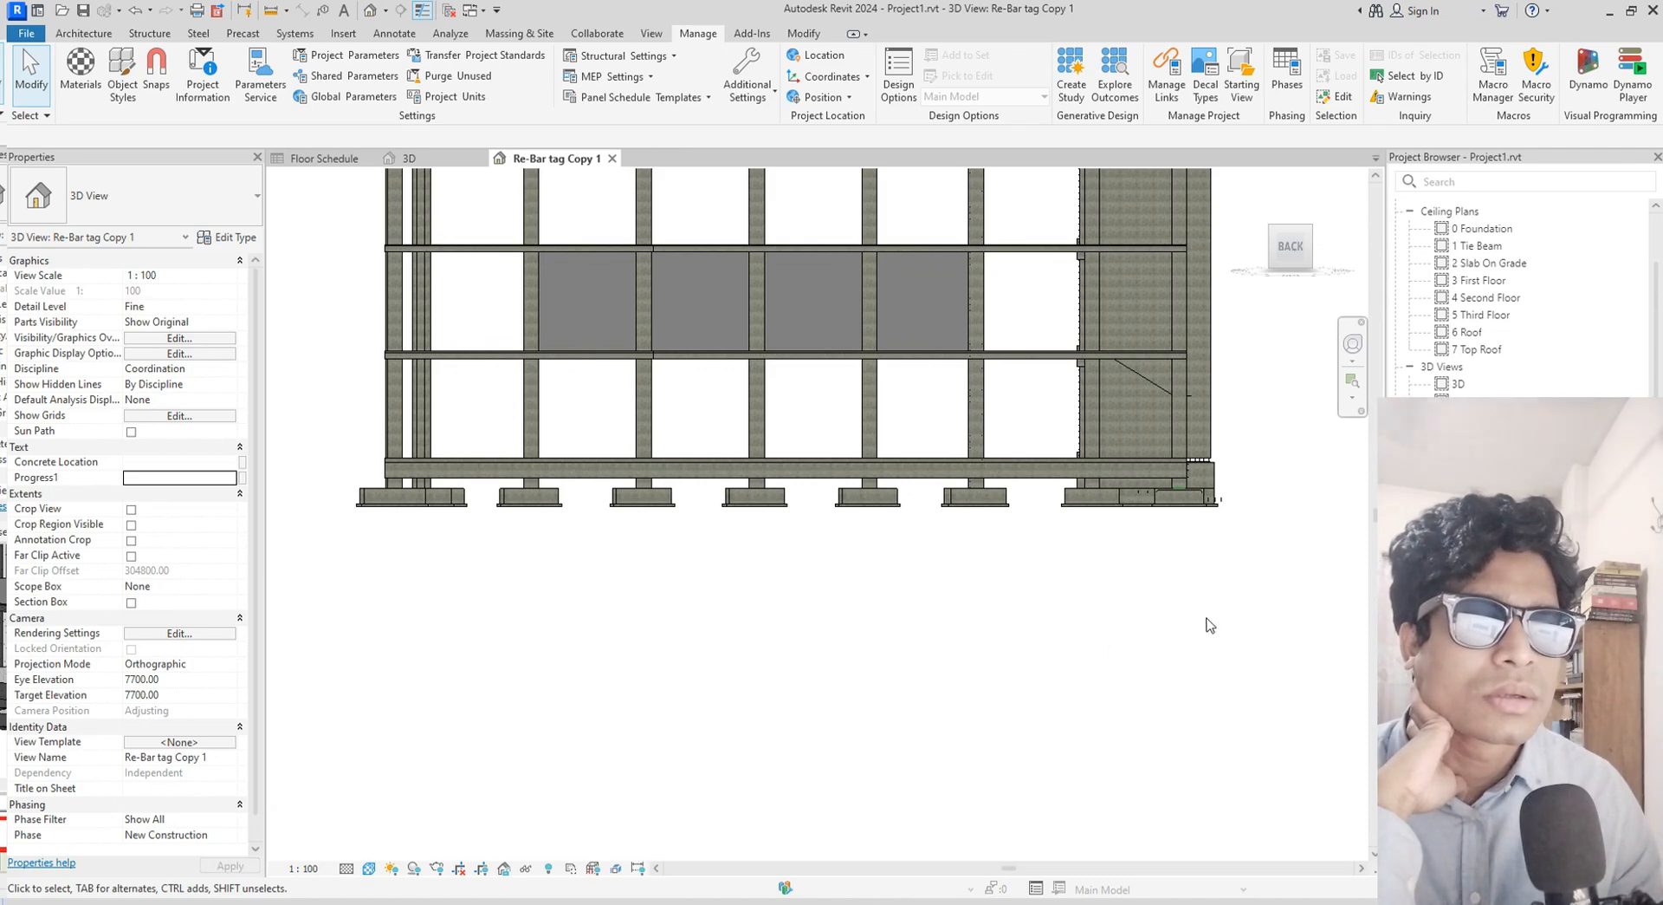
left_click_drag(1270, 611, 1112, 555)
left_click_drag(555, 513, 363, 513)
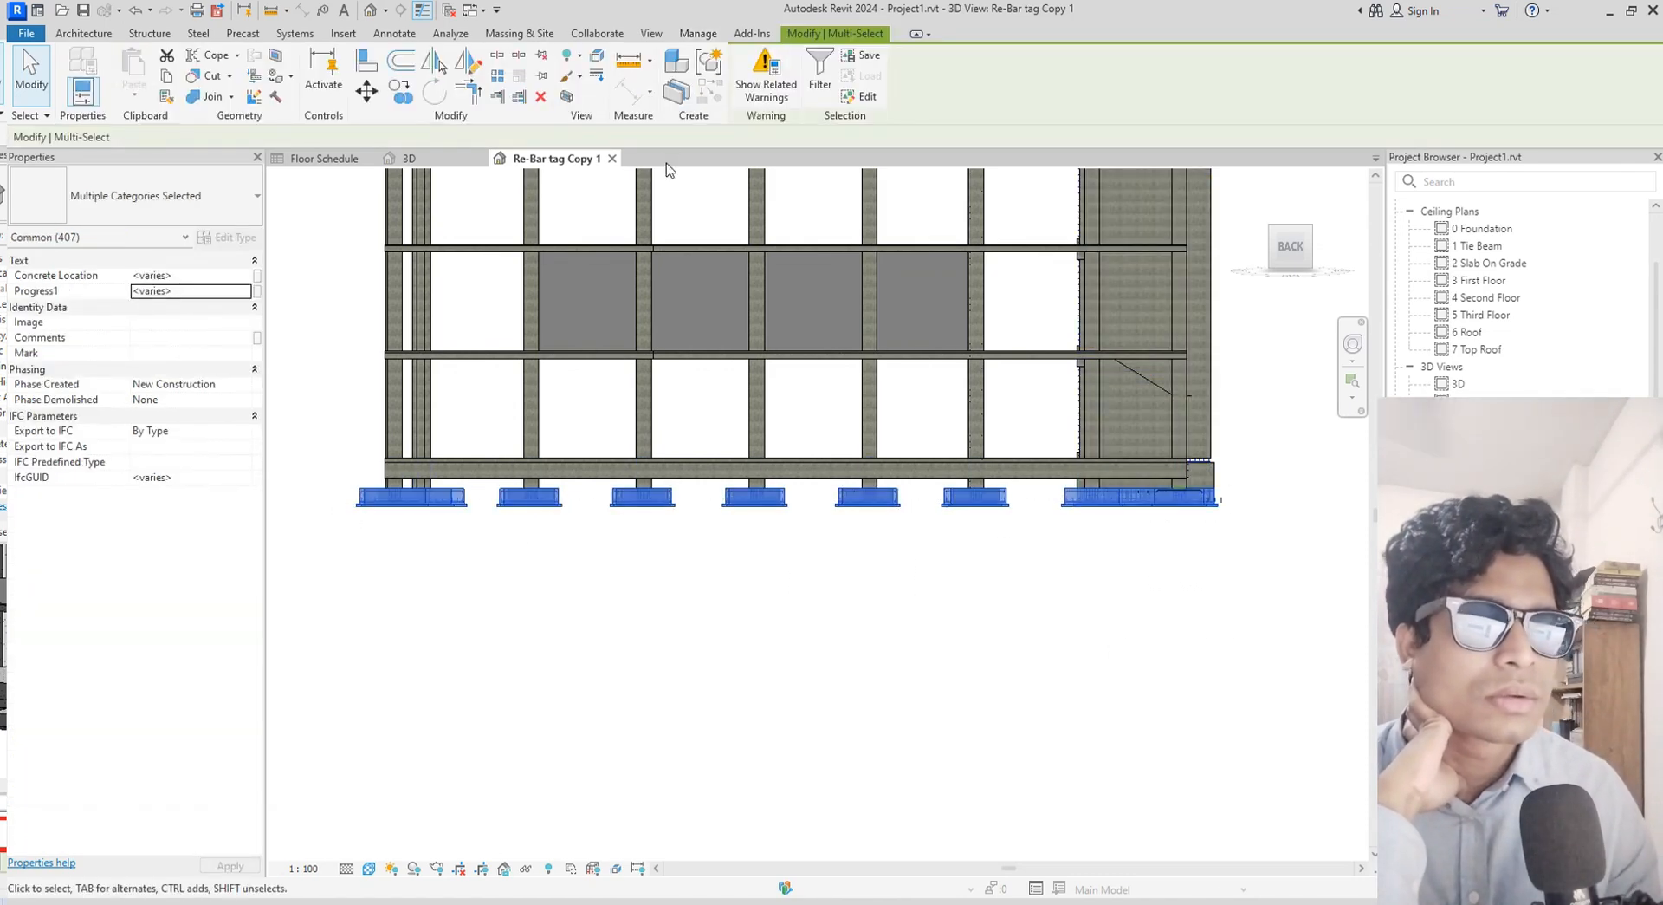
left_click(819, 81)
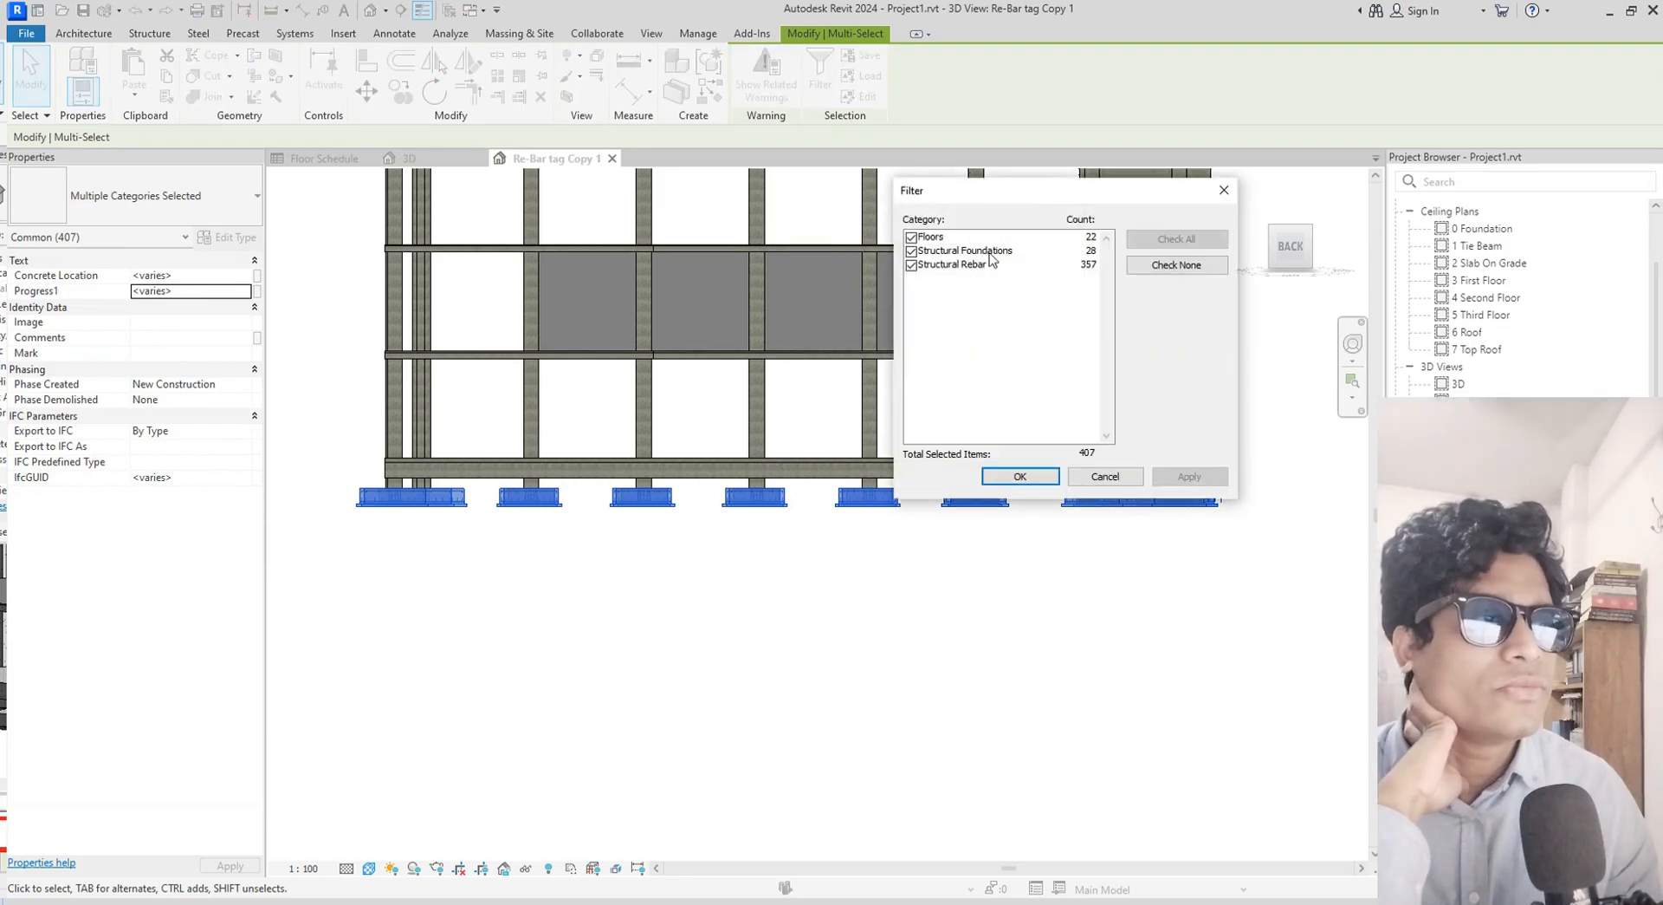
left_click(912, 251)
left_click(912, 264)
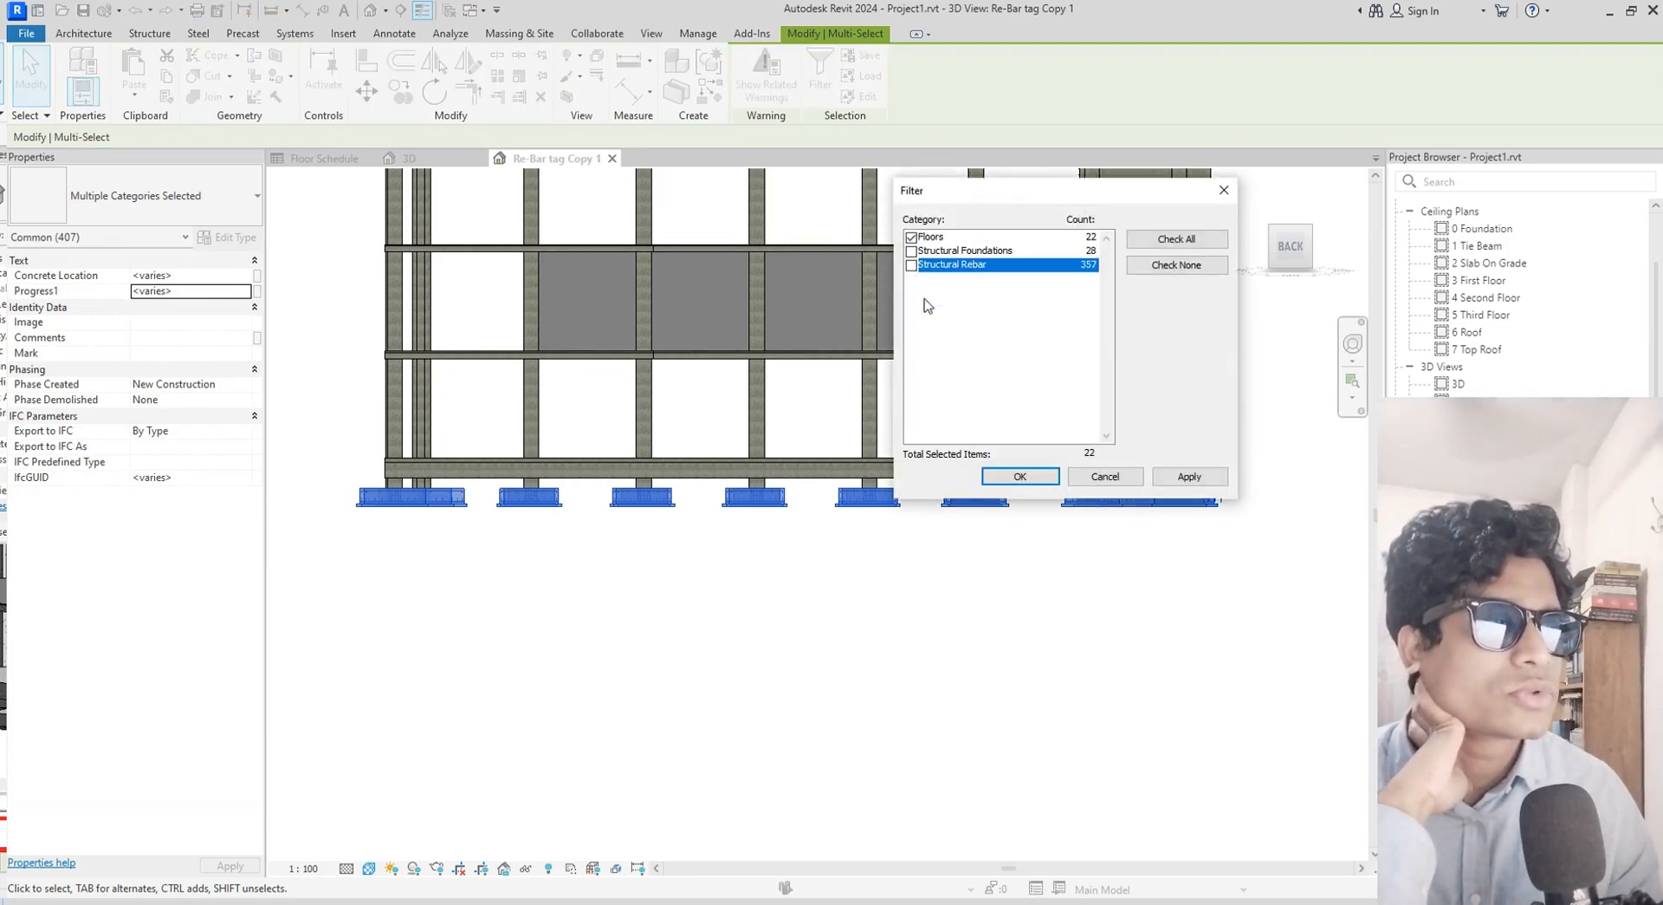
left_click(1009, 477)
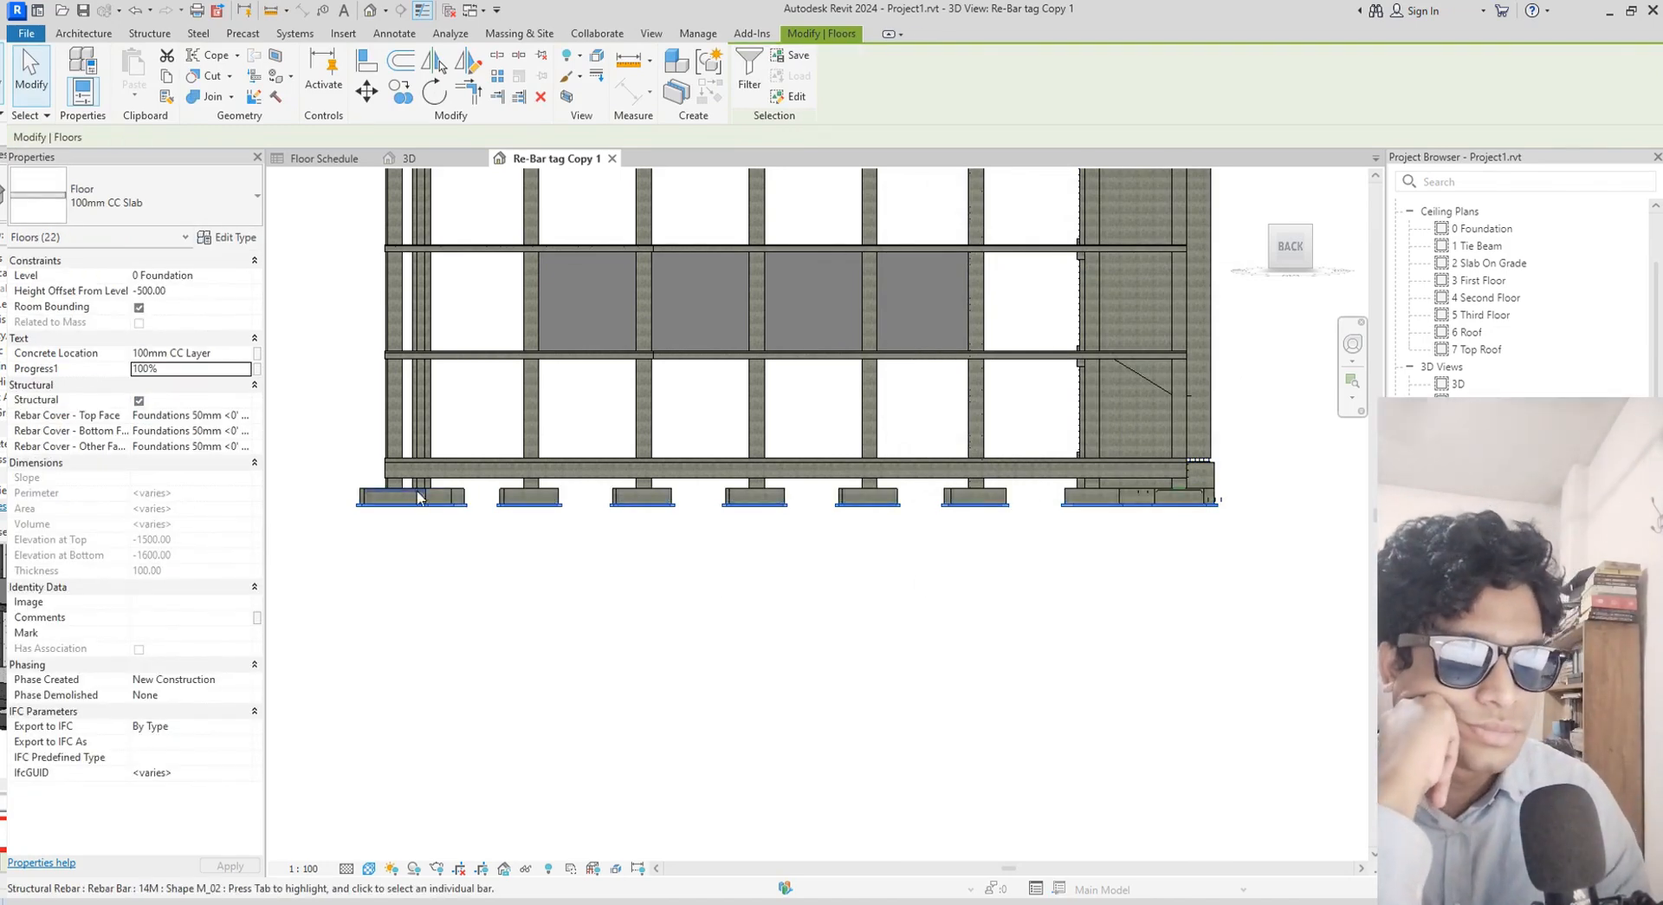
scroll(416, 485, "up", 1)
scroll(632, 654, "up", 2)
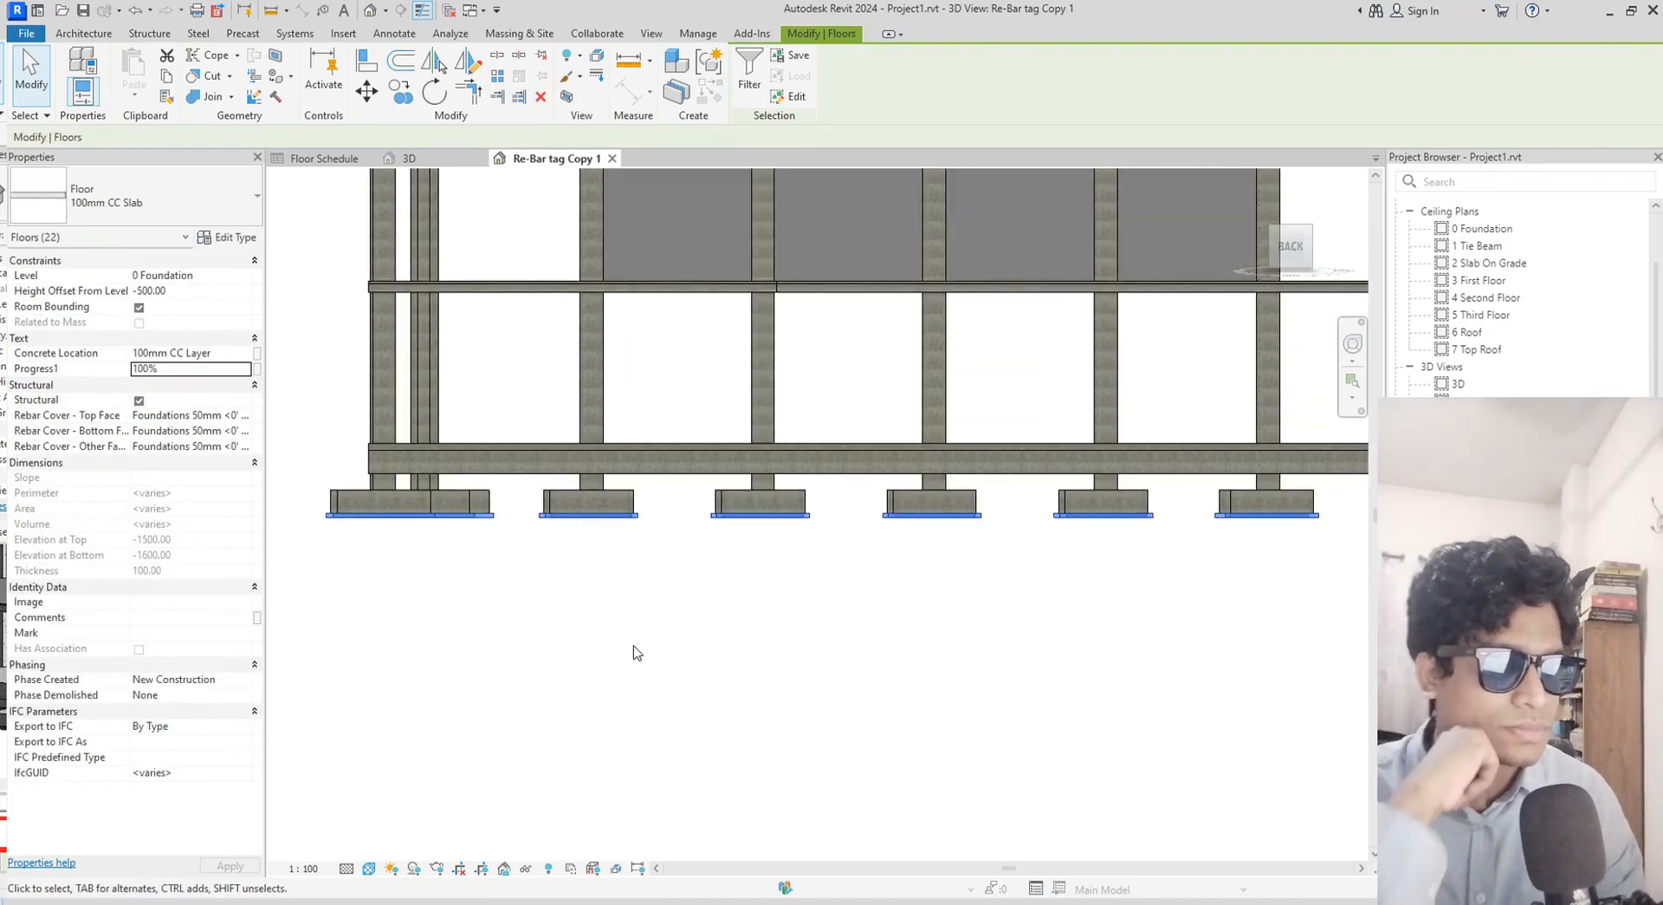
Review the 41. 100% Done filter's surface pattern override in the view's filter list, then close the overrides
key("v")
key("g")
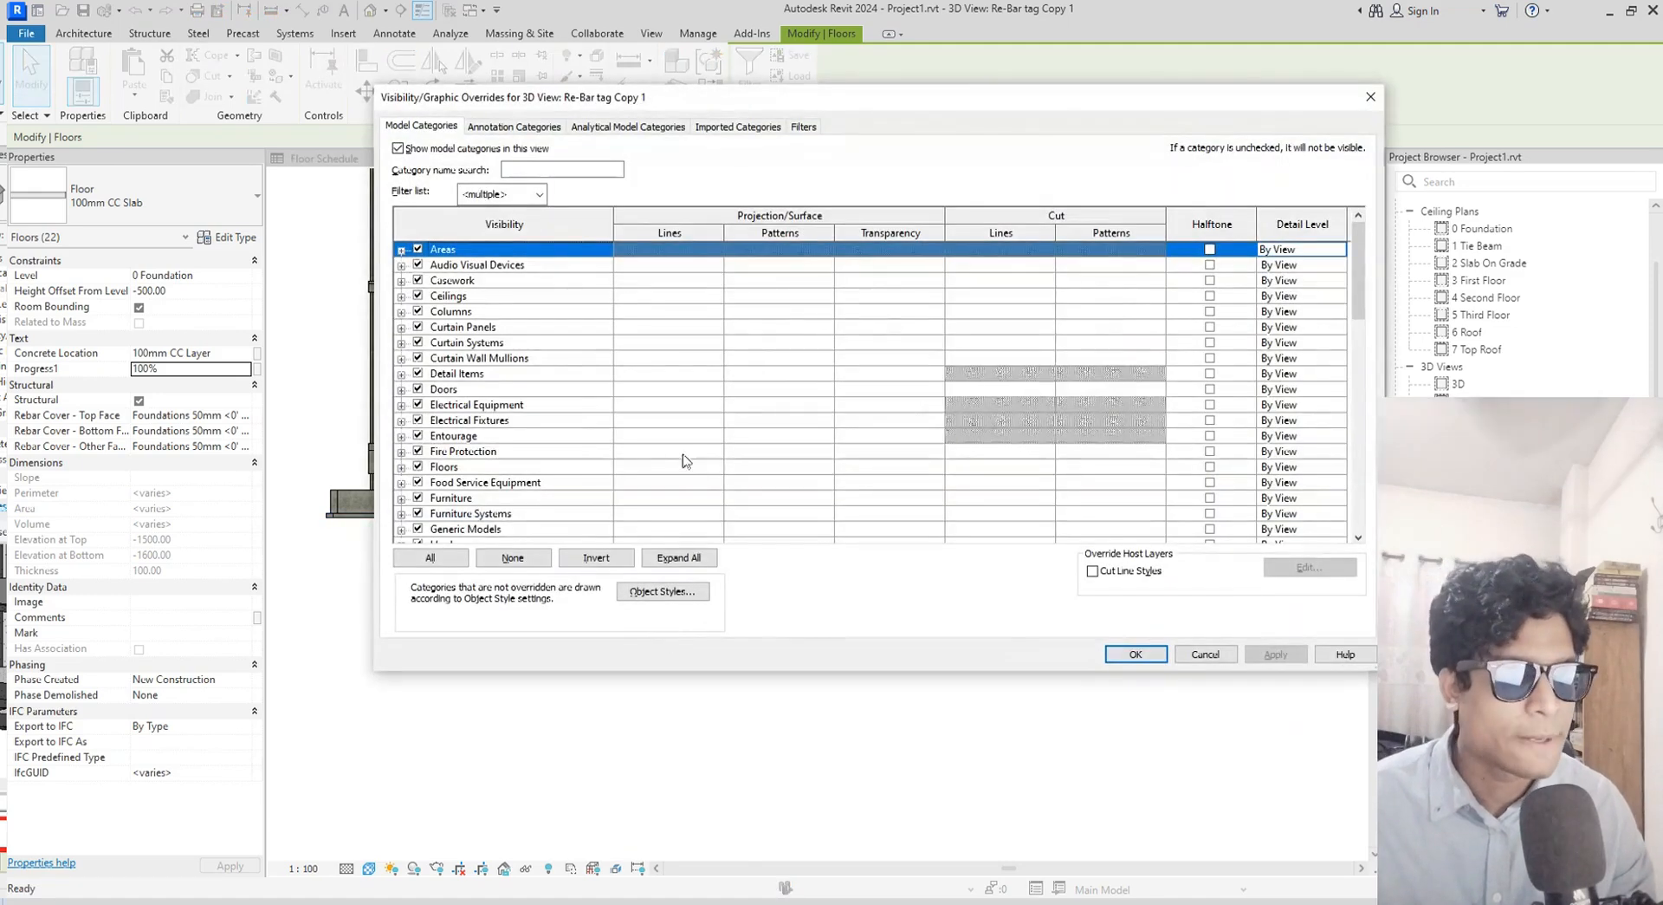
scroll(684, 463, "down", 6)
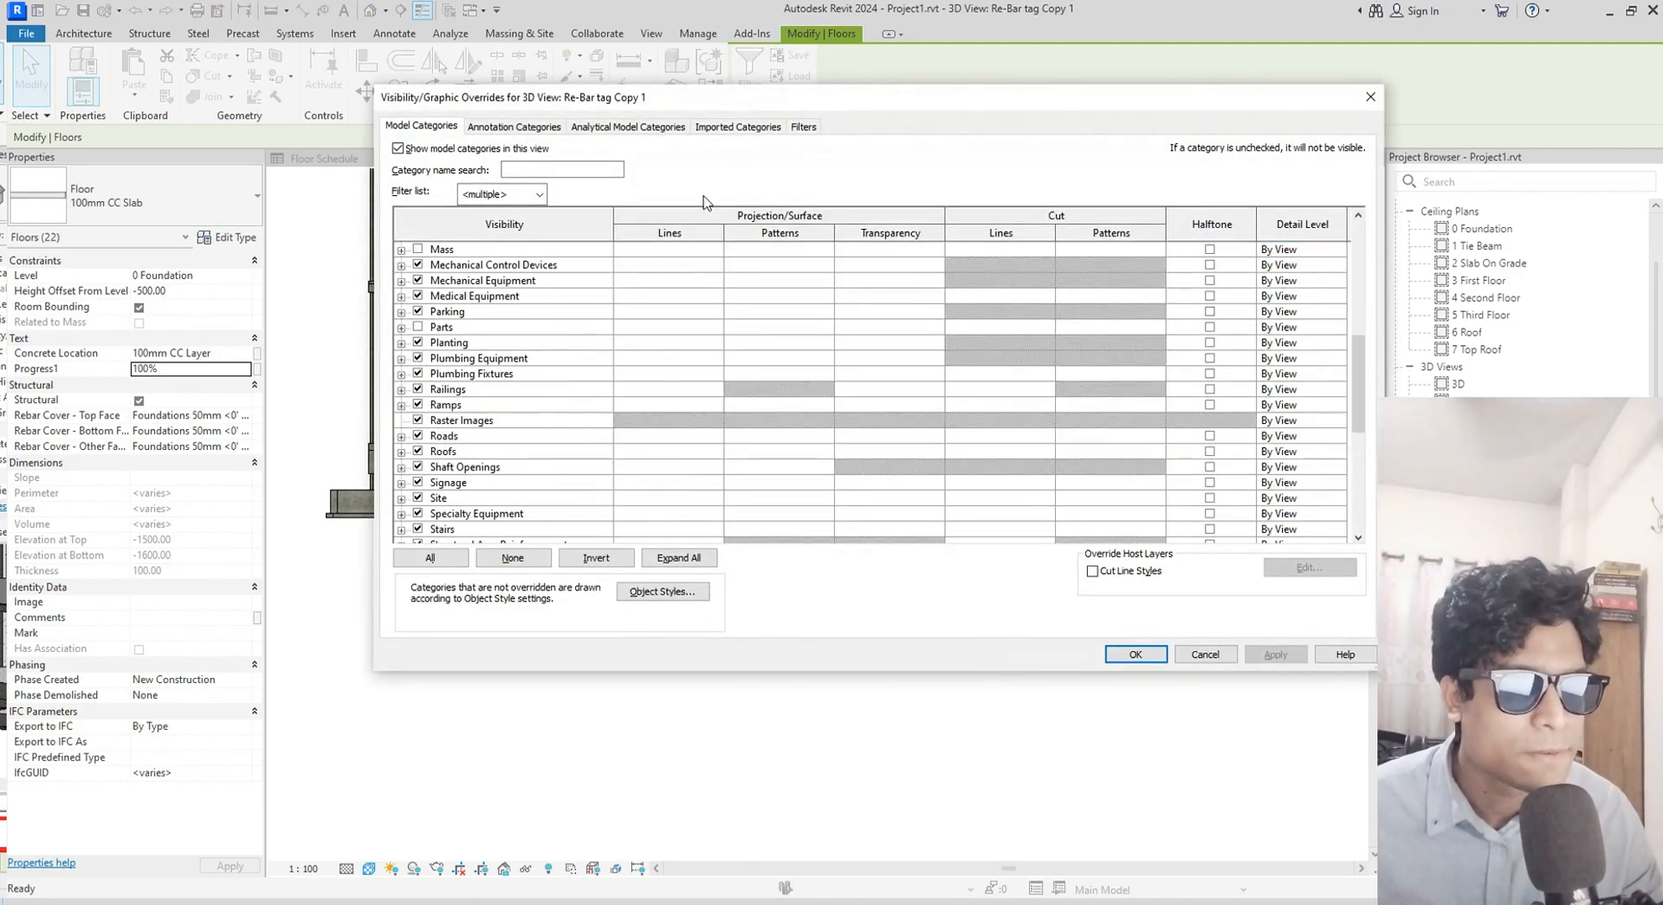
left_click(803, 127)
scroll(855, 381, "down", 2)
left_click_drag(1359, 310, 1359, 477)
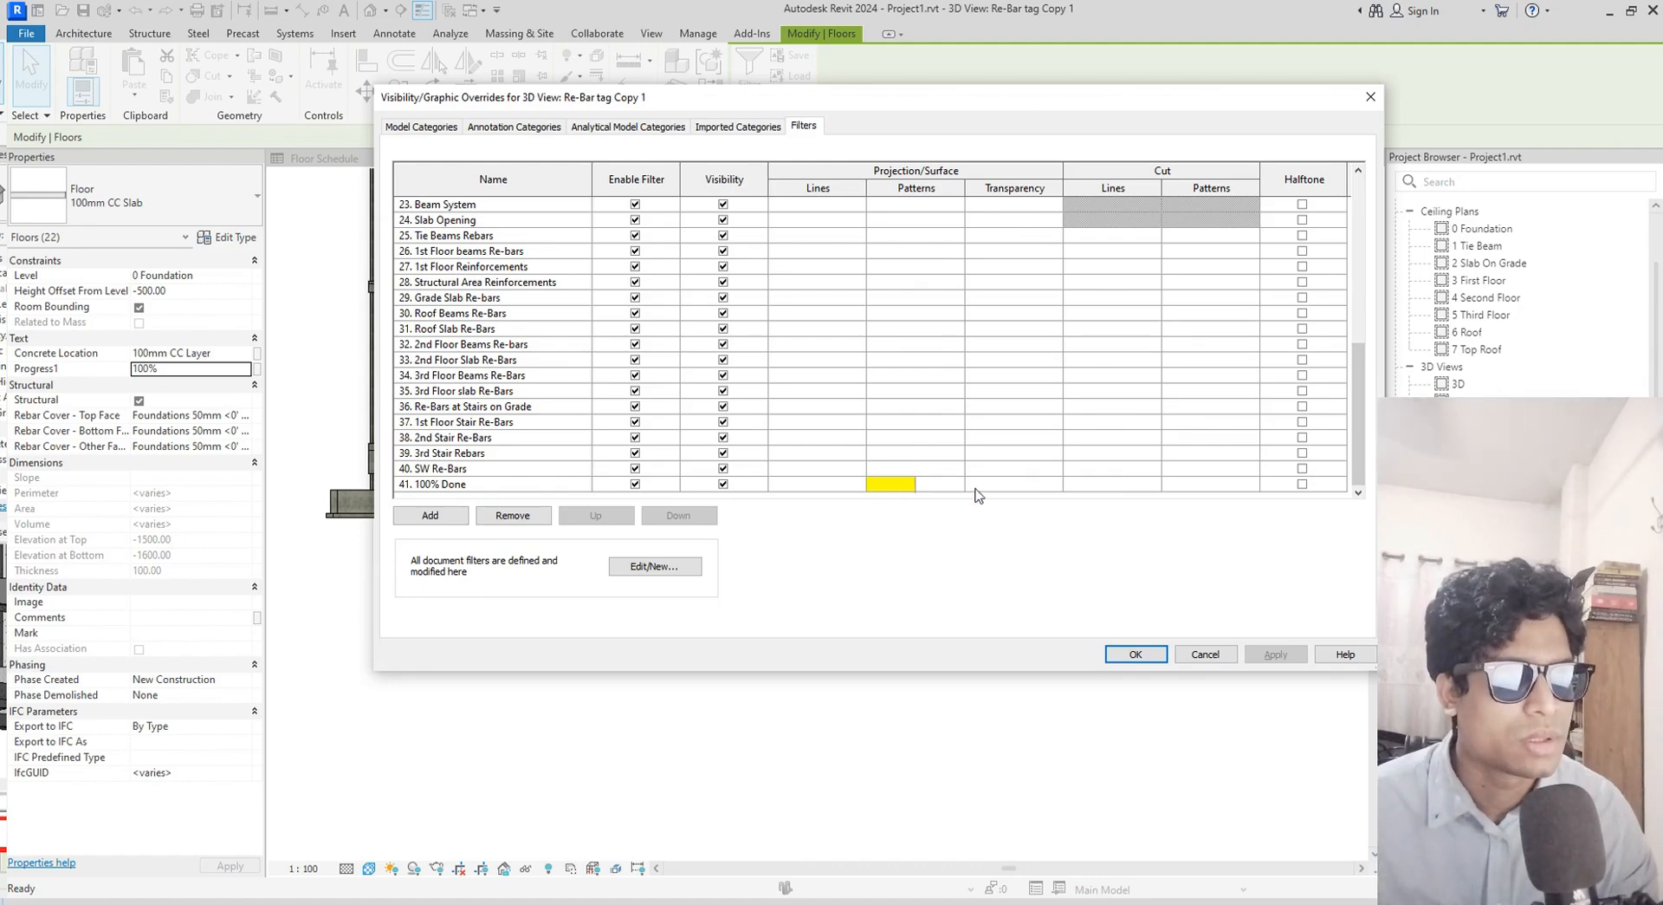
left_click(945, 485)
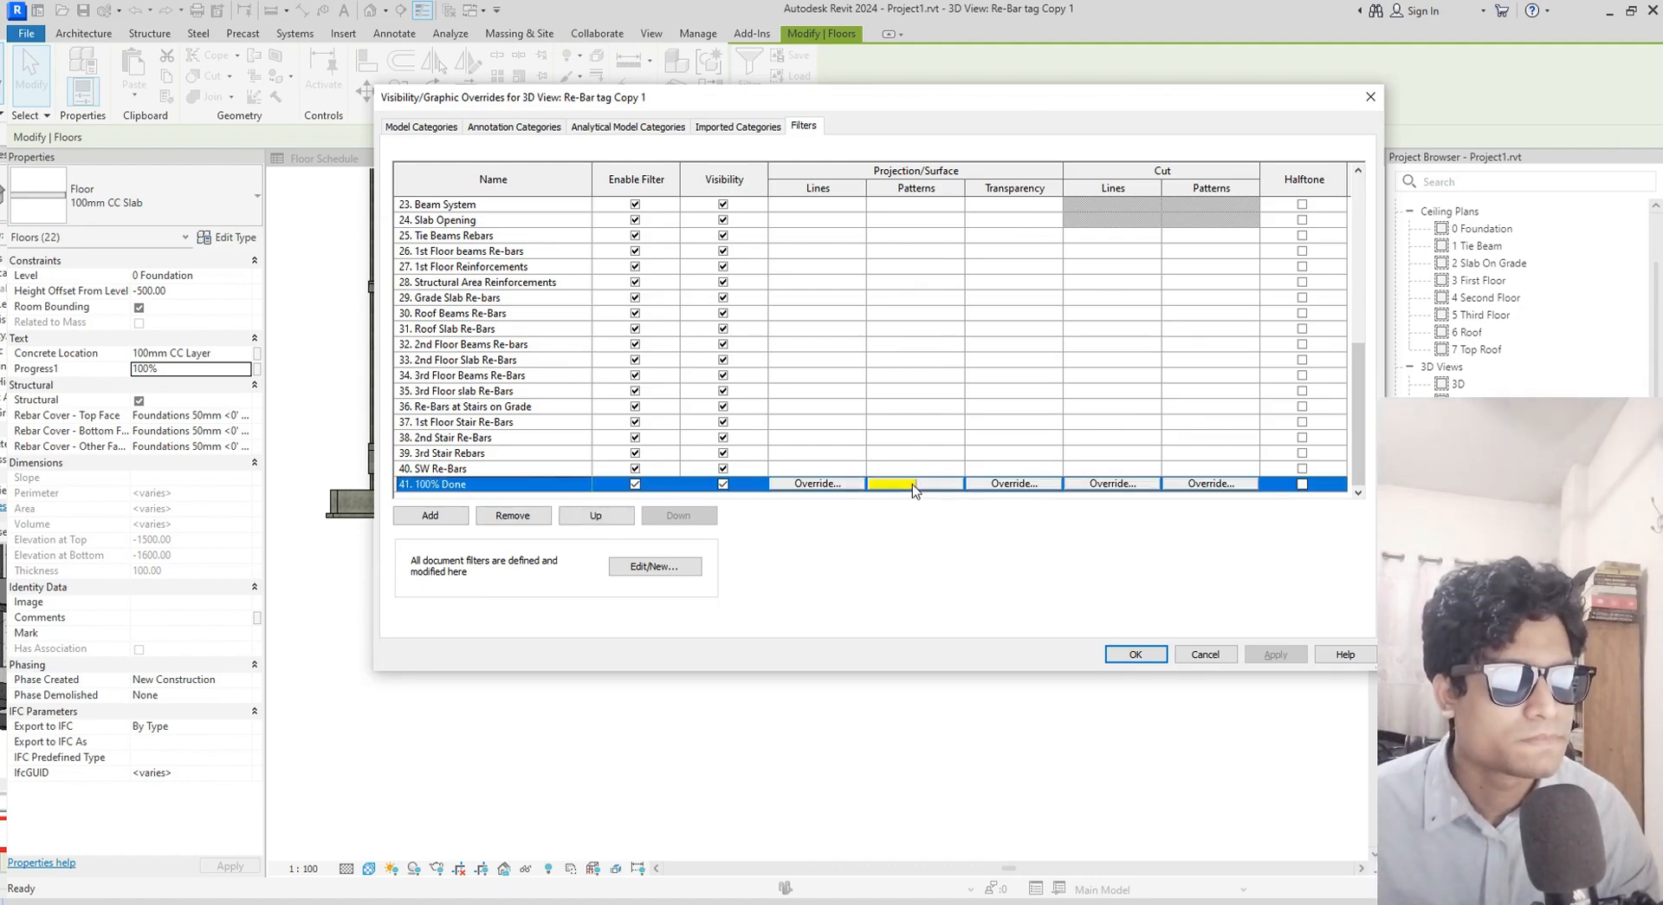
left_click(1136, 653)
Clear the floor selection and display the 3D view in the Wireframe visual style
left_click(1146, 661)
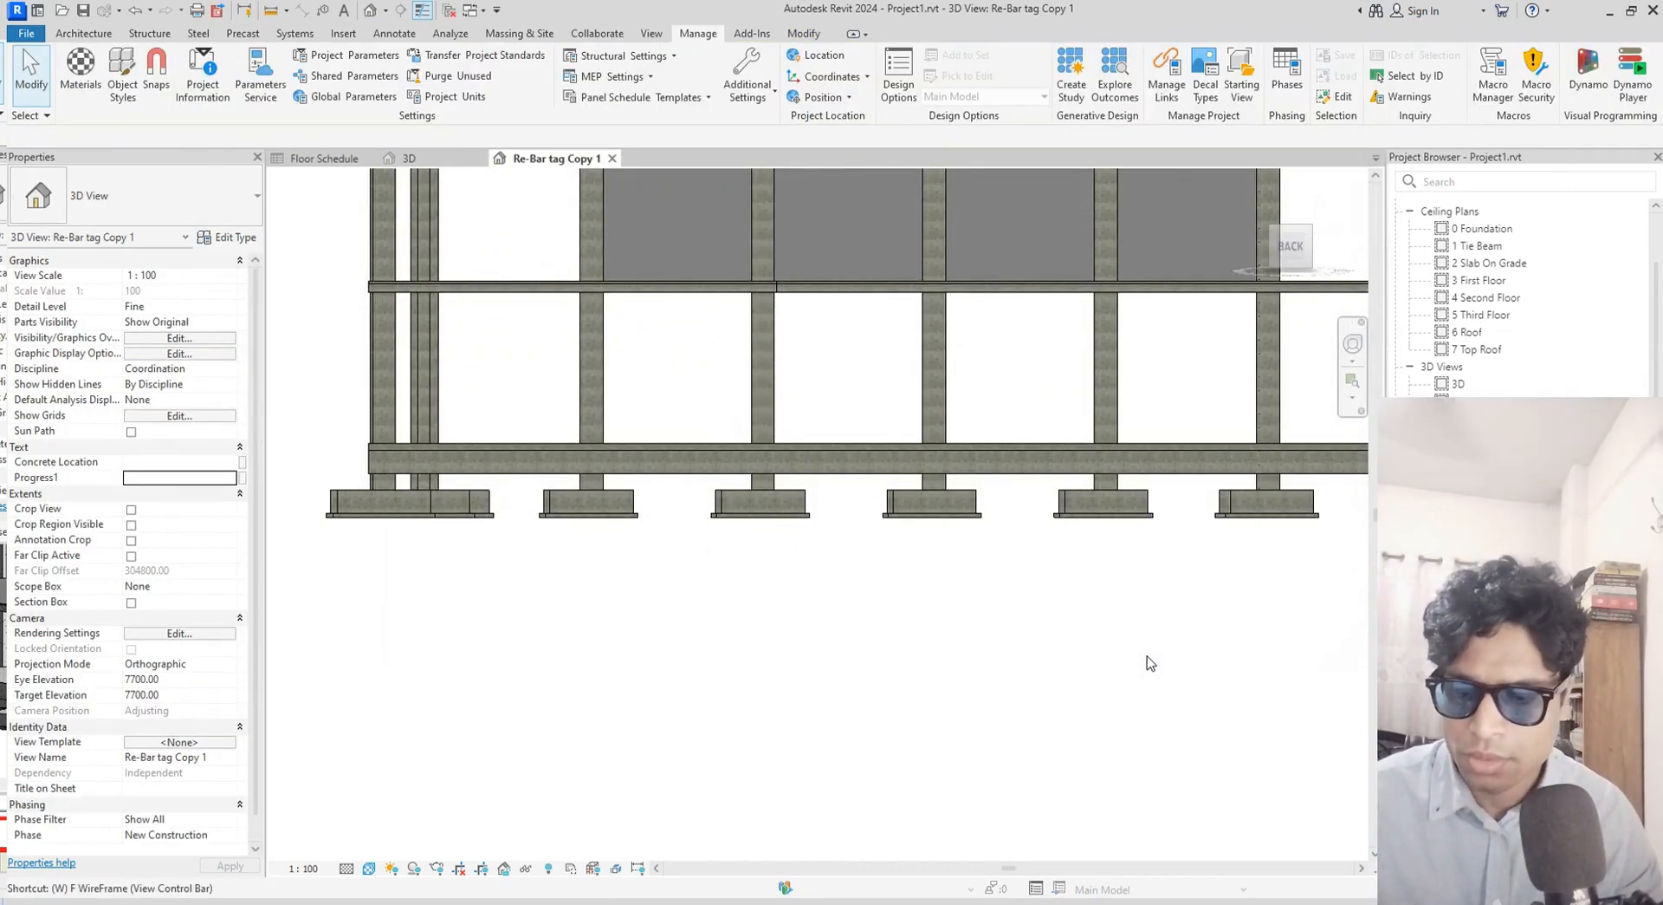
scroll(1121, 647, "down", 3)
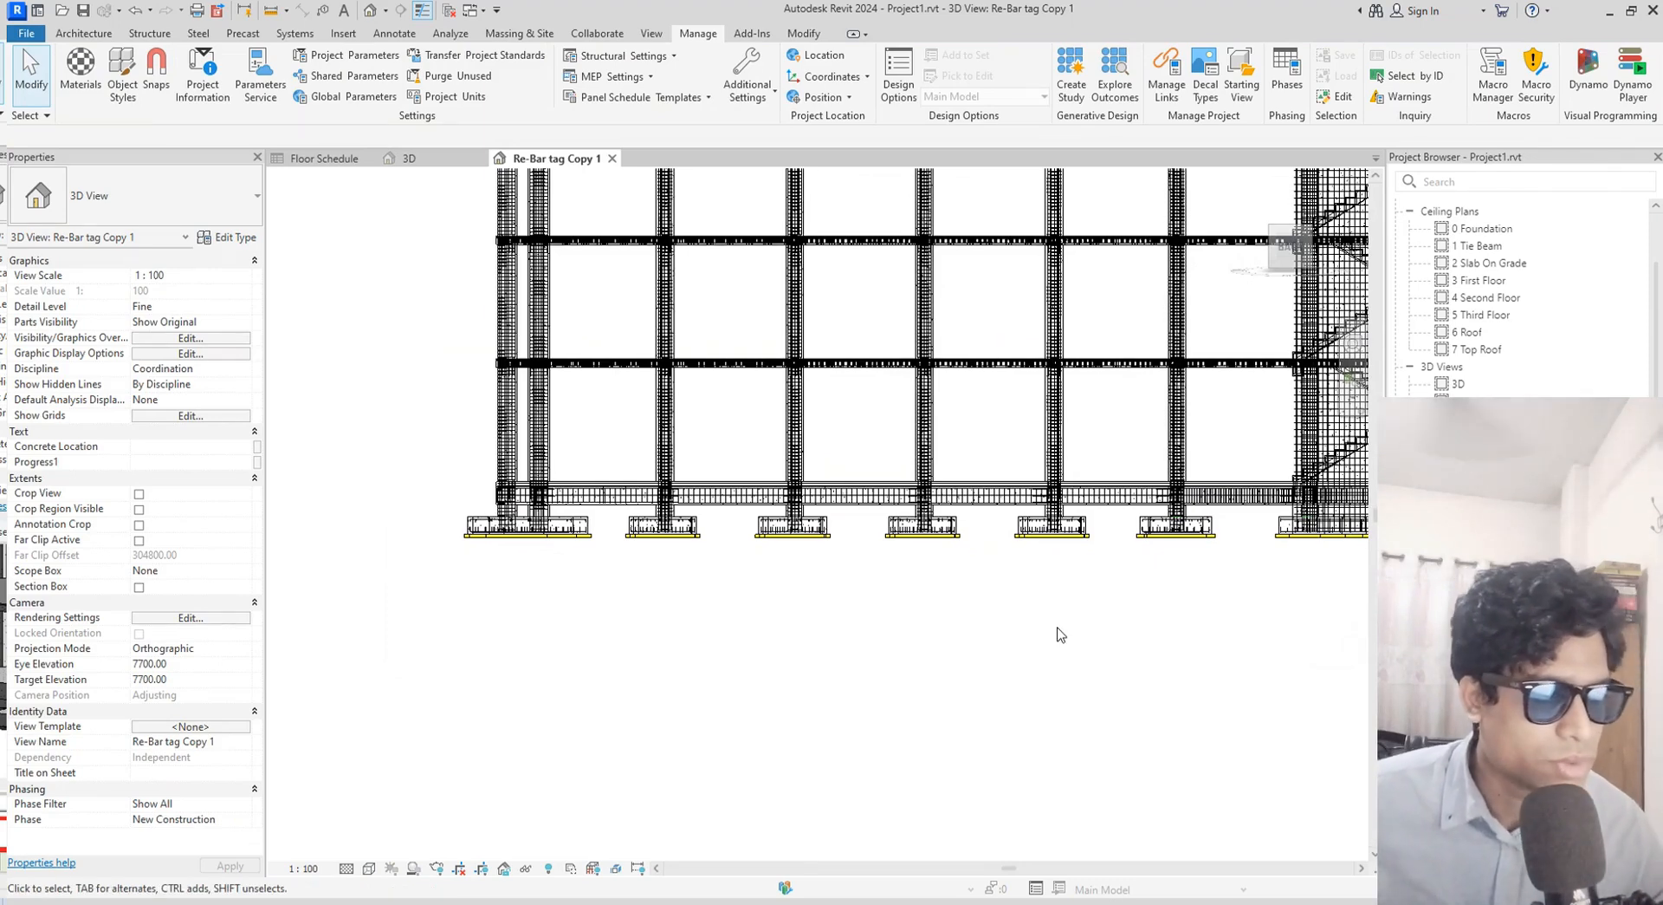
middle_click_drag(942, 643, 795, 593)
scroll(960, 642, "down", 1)
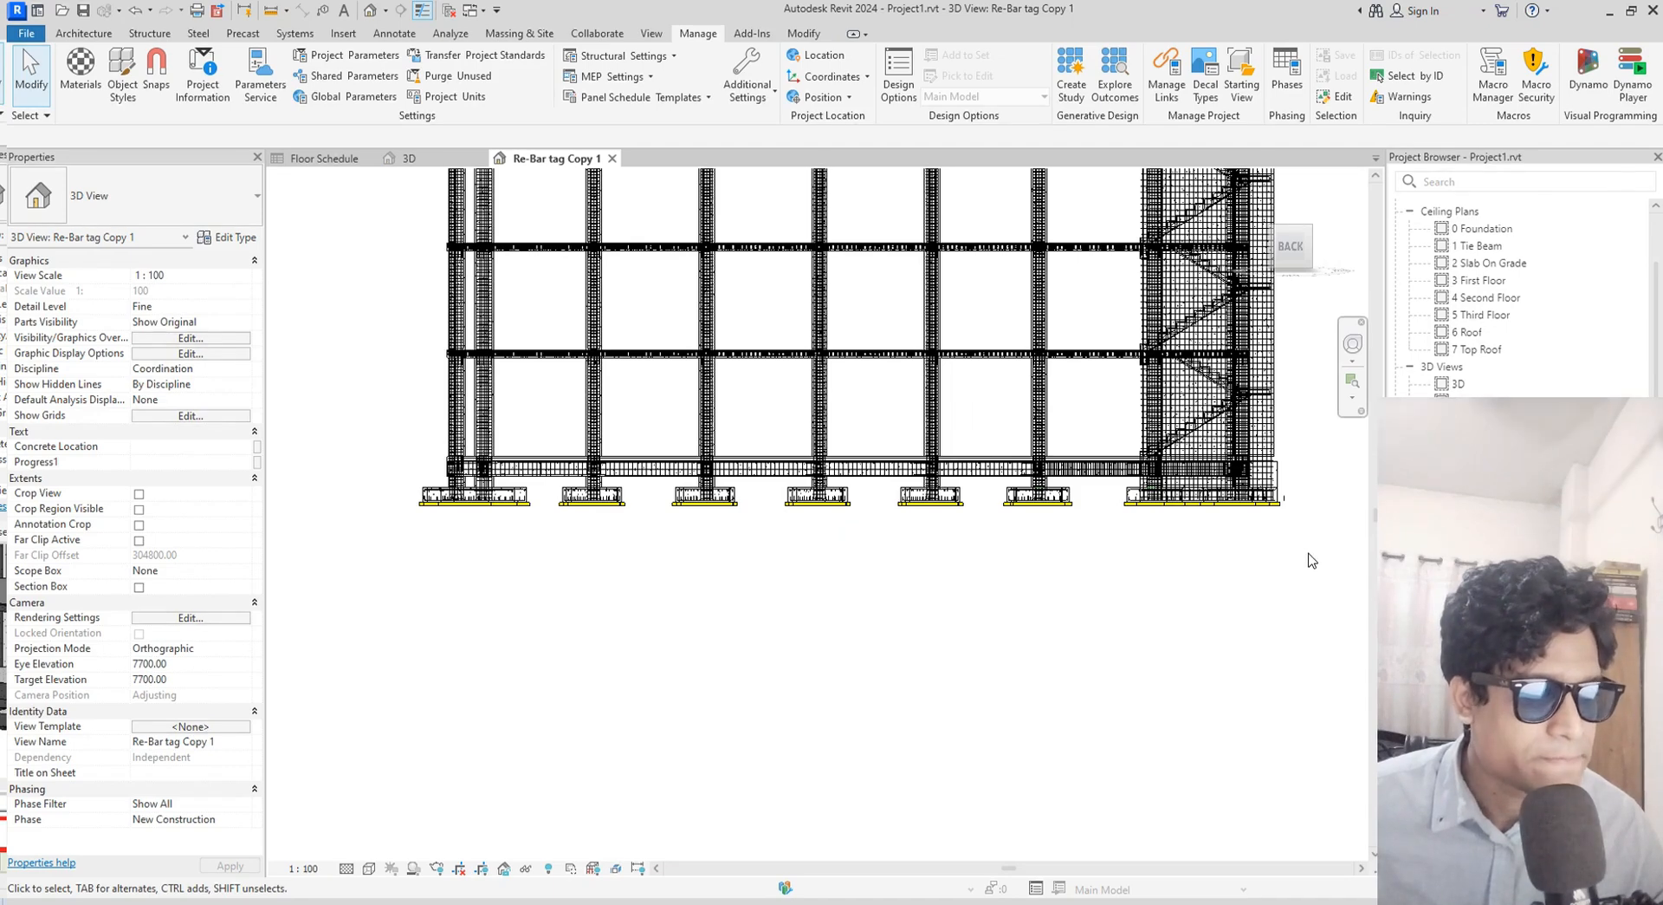
Select all elements at footing level and filter the selection down to Structural Foundations only
left_click_drag(1309, 553, 386, 501)
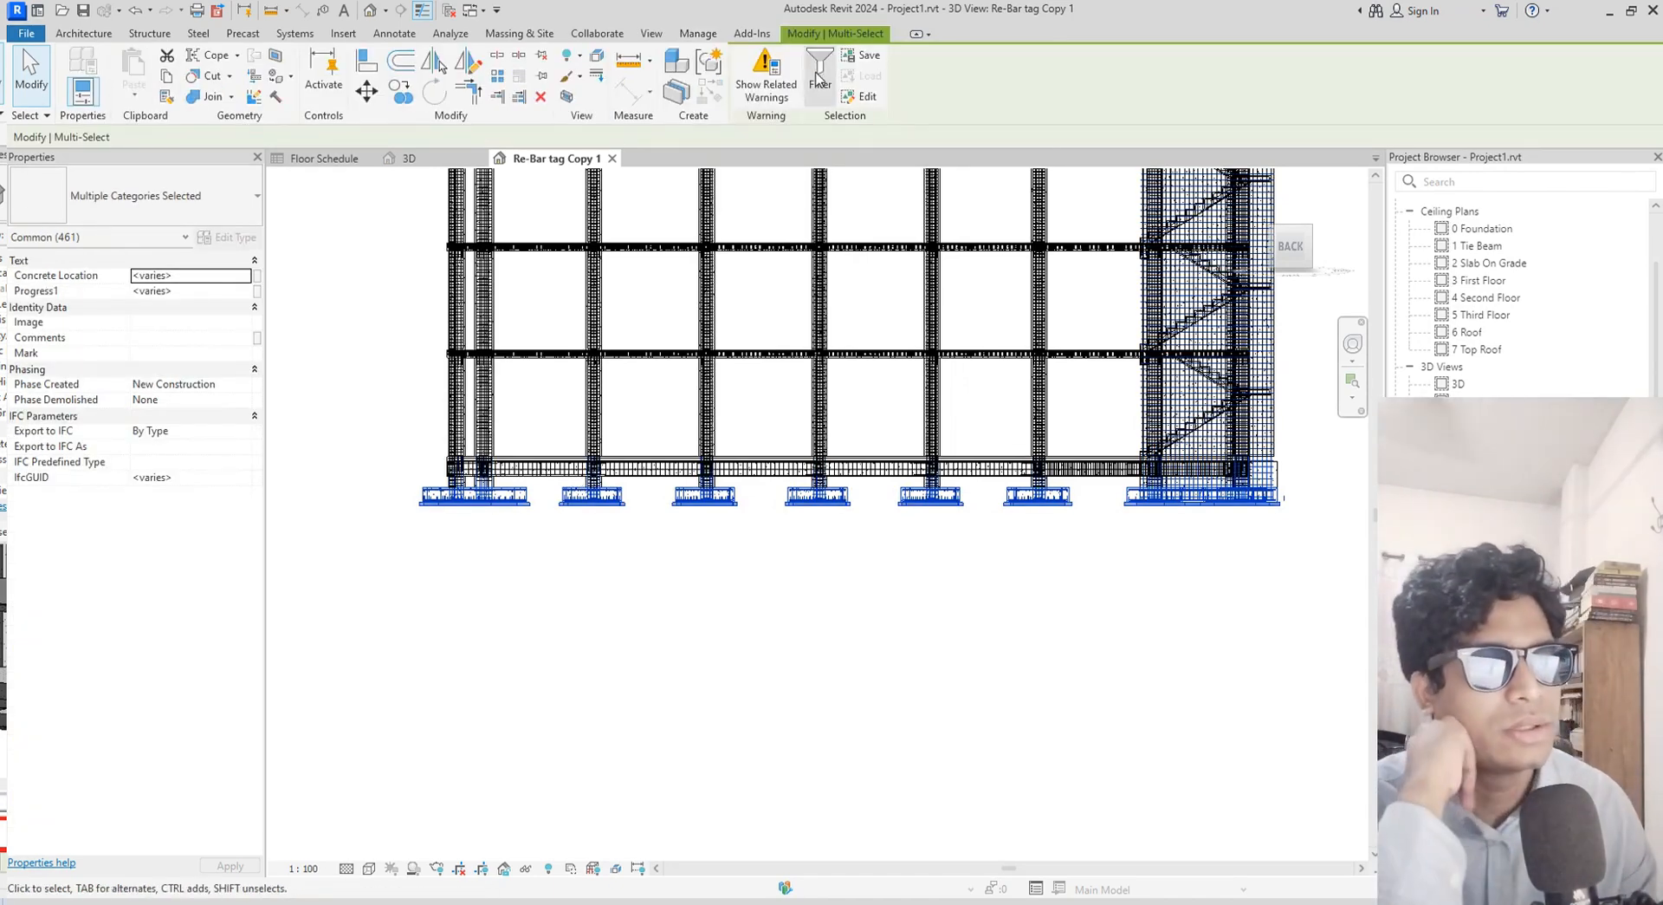
left_click(817, 76)
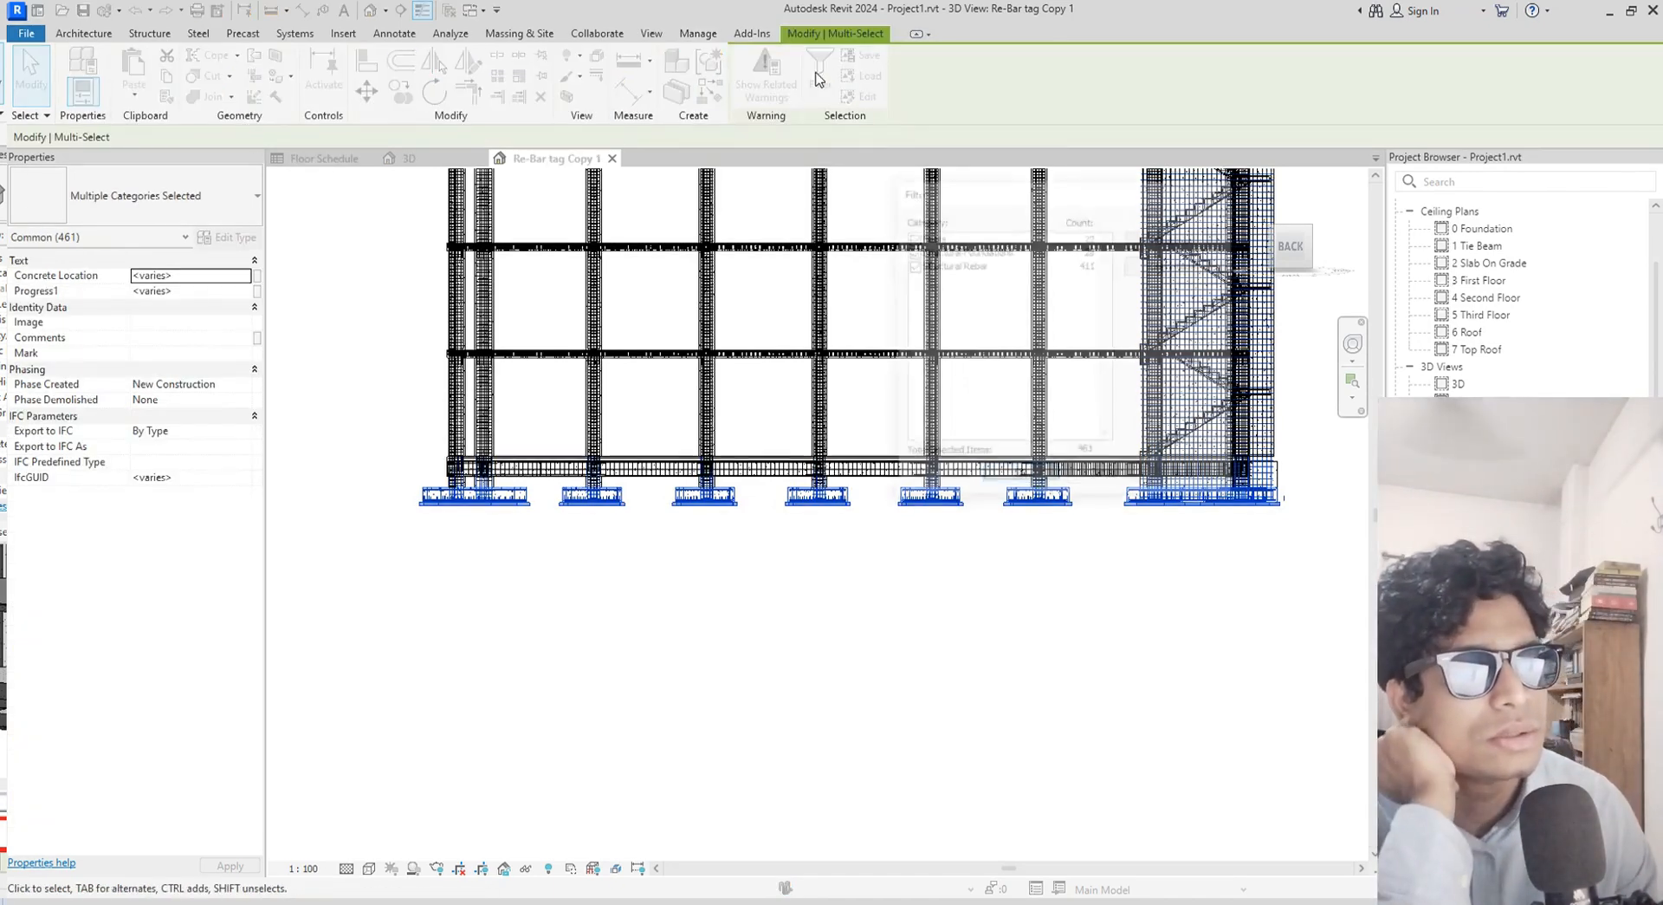
left_click(911, 265)
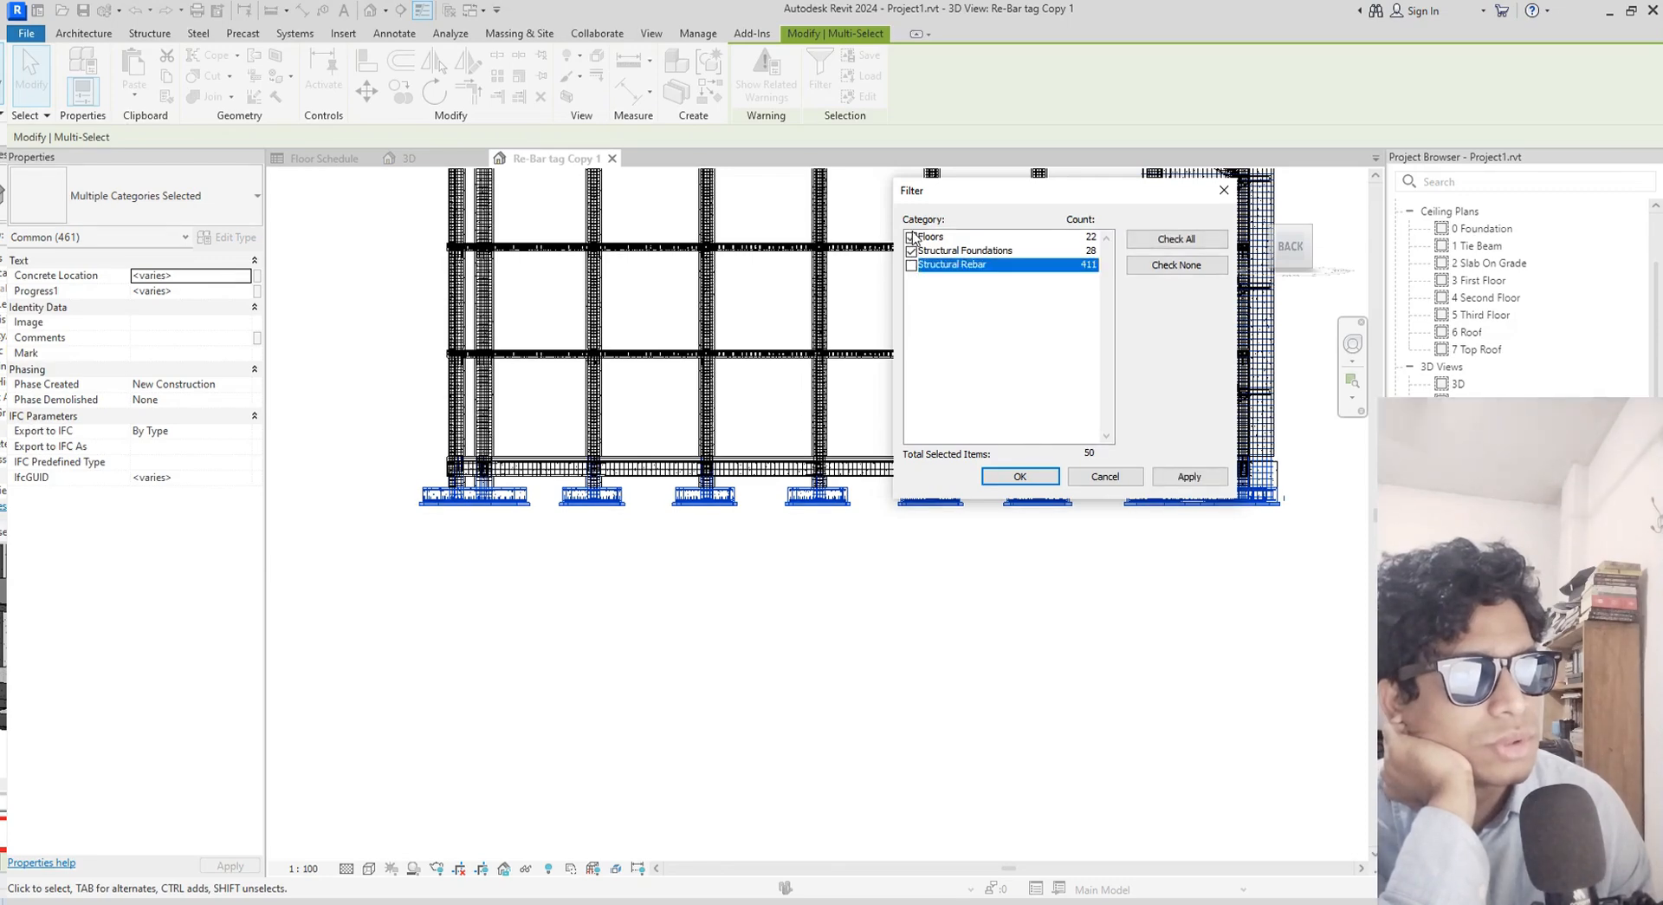
left_click(911, 237)
left_click(1020, 476)
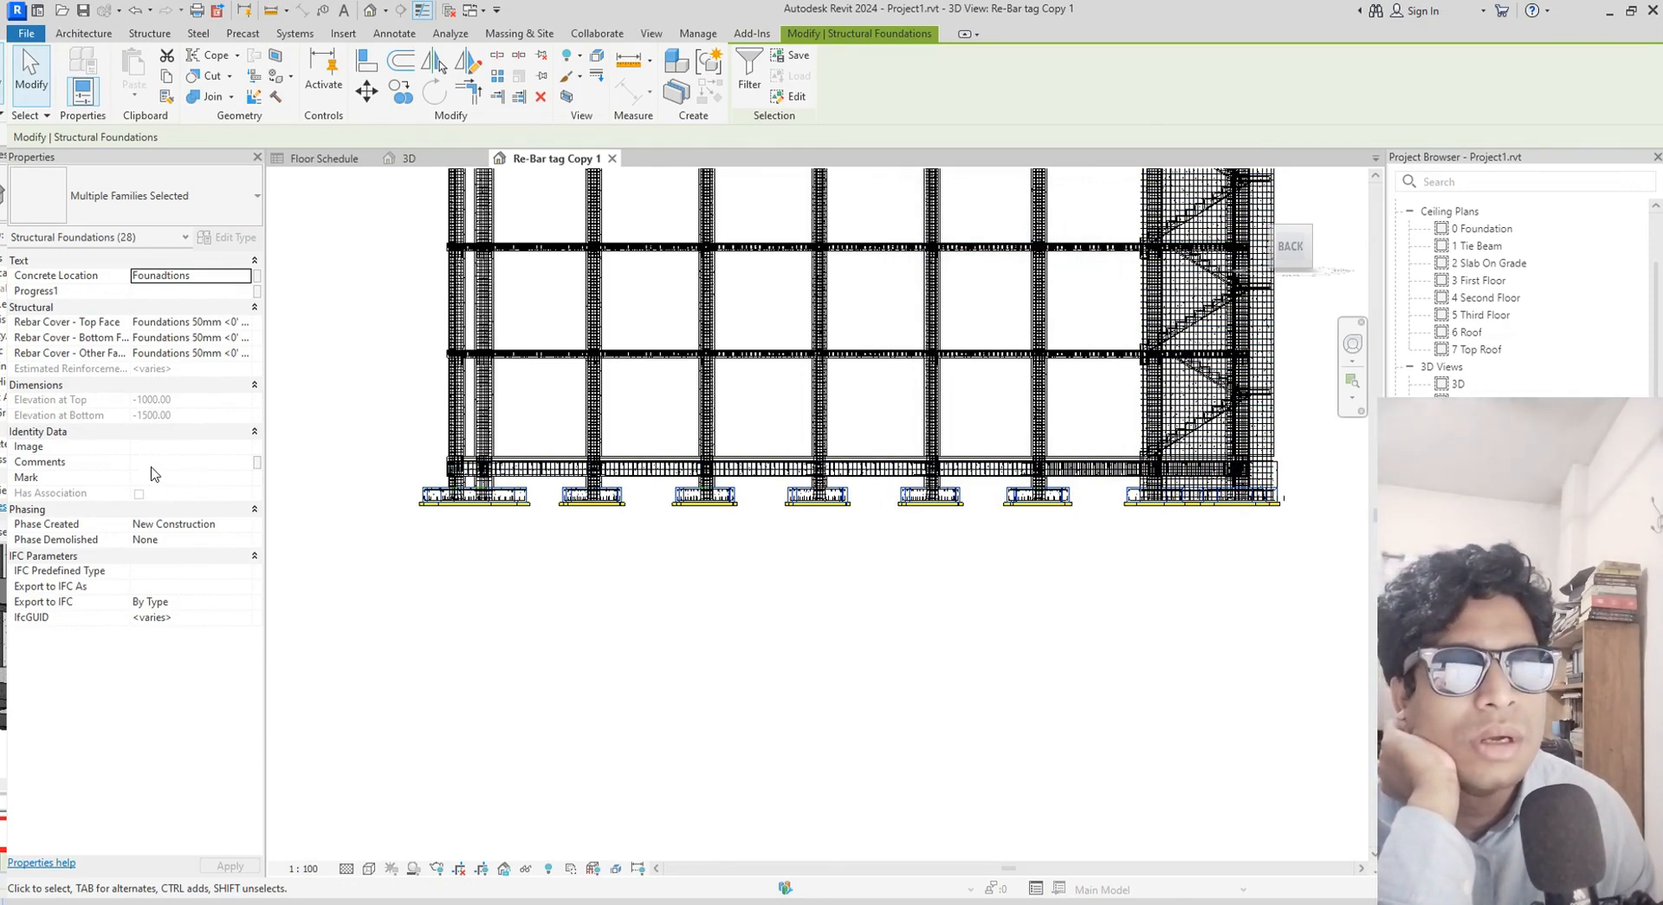
left_click(754, 82)
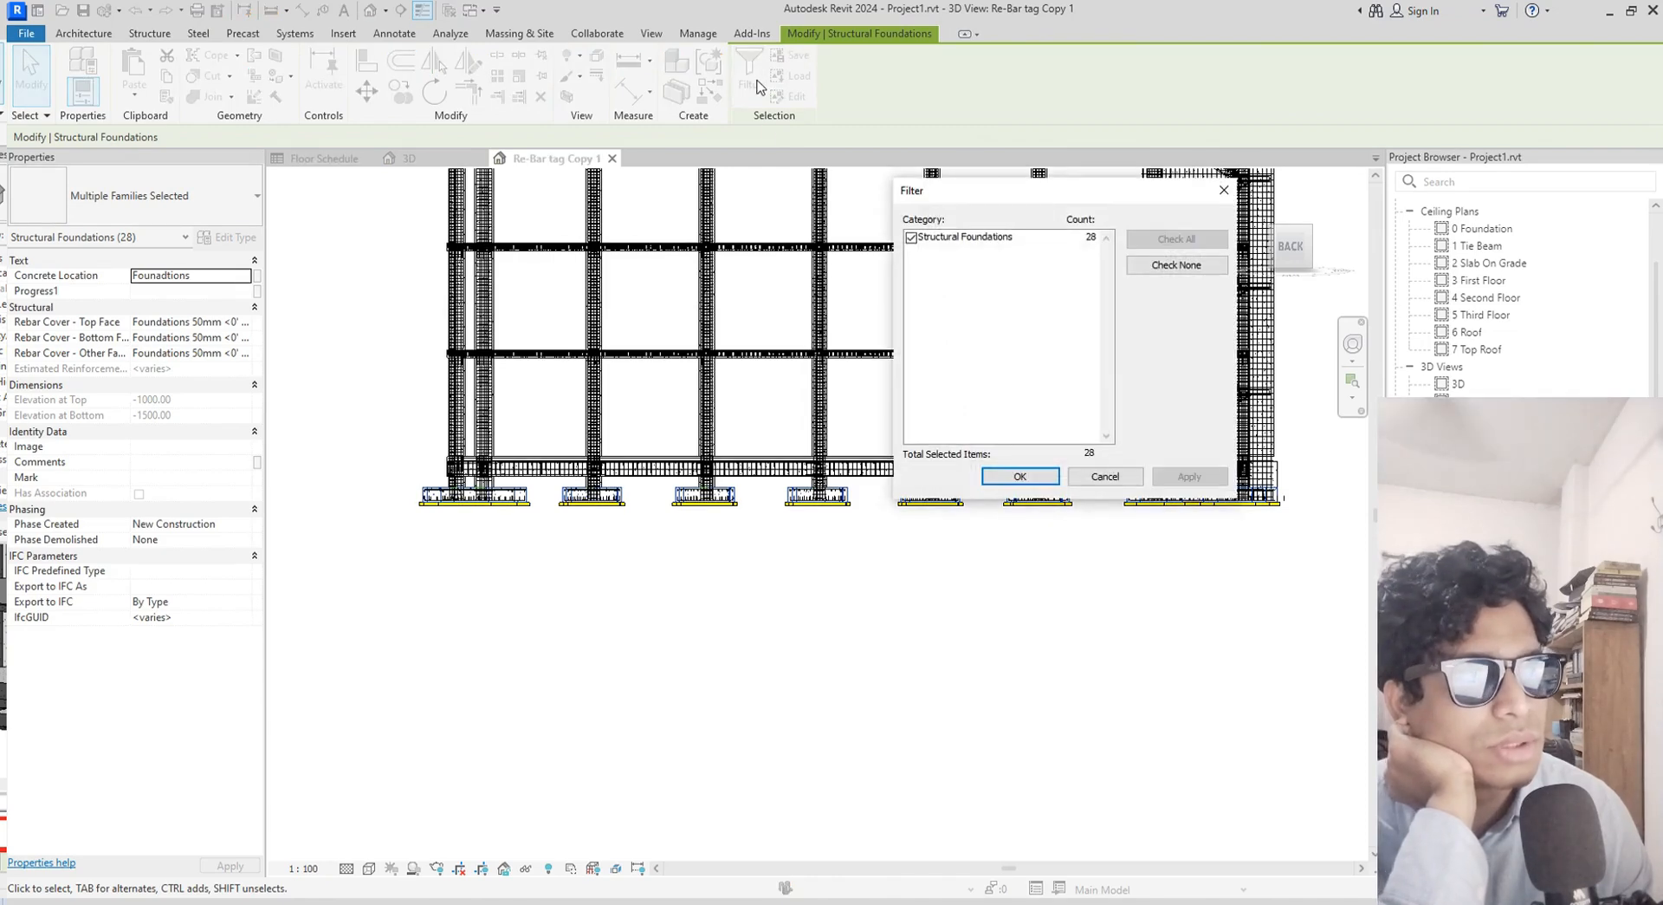
left_click(1019, 475)
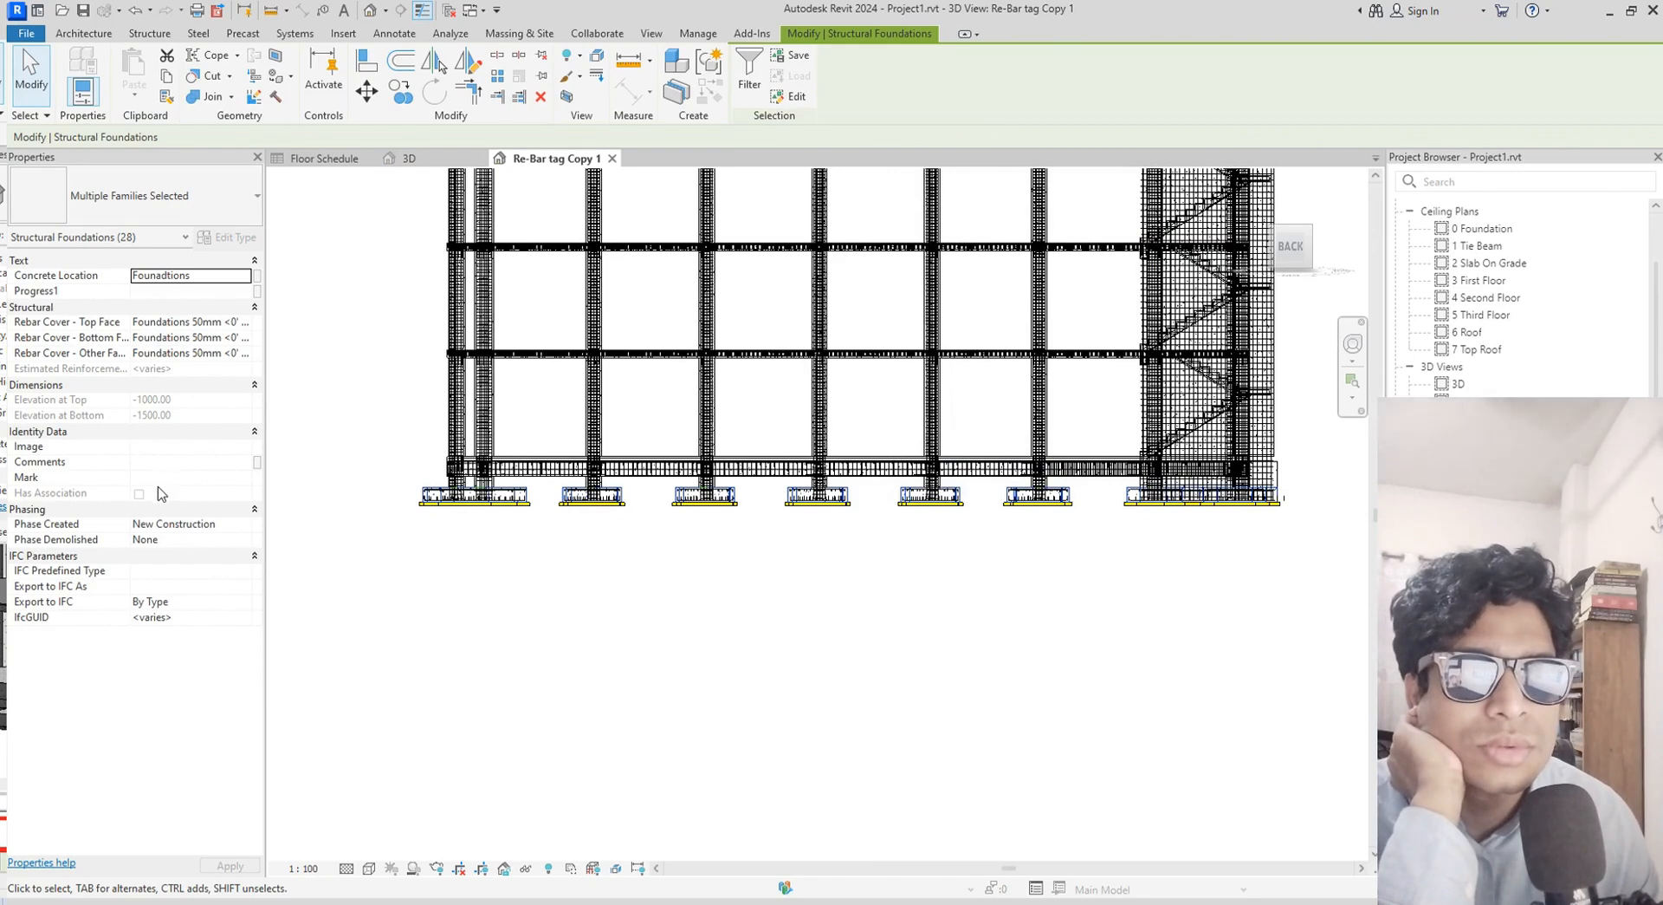
Set the Progress1 parameter of the selected structural foundations to In Progress
left_click(181, 290)
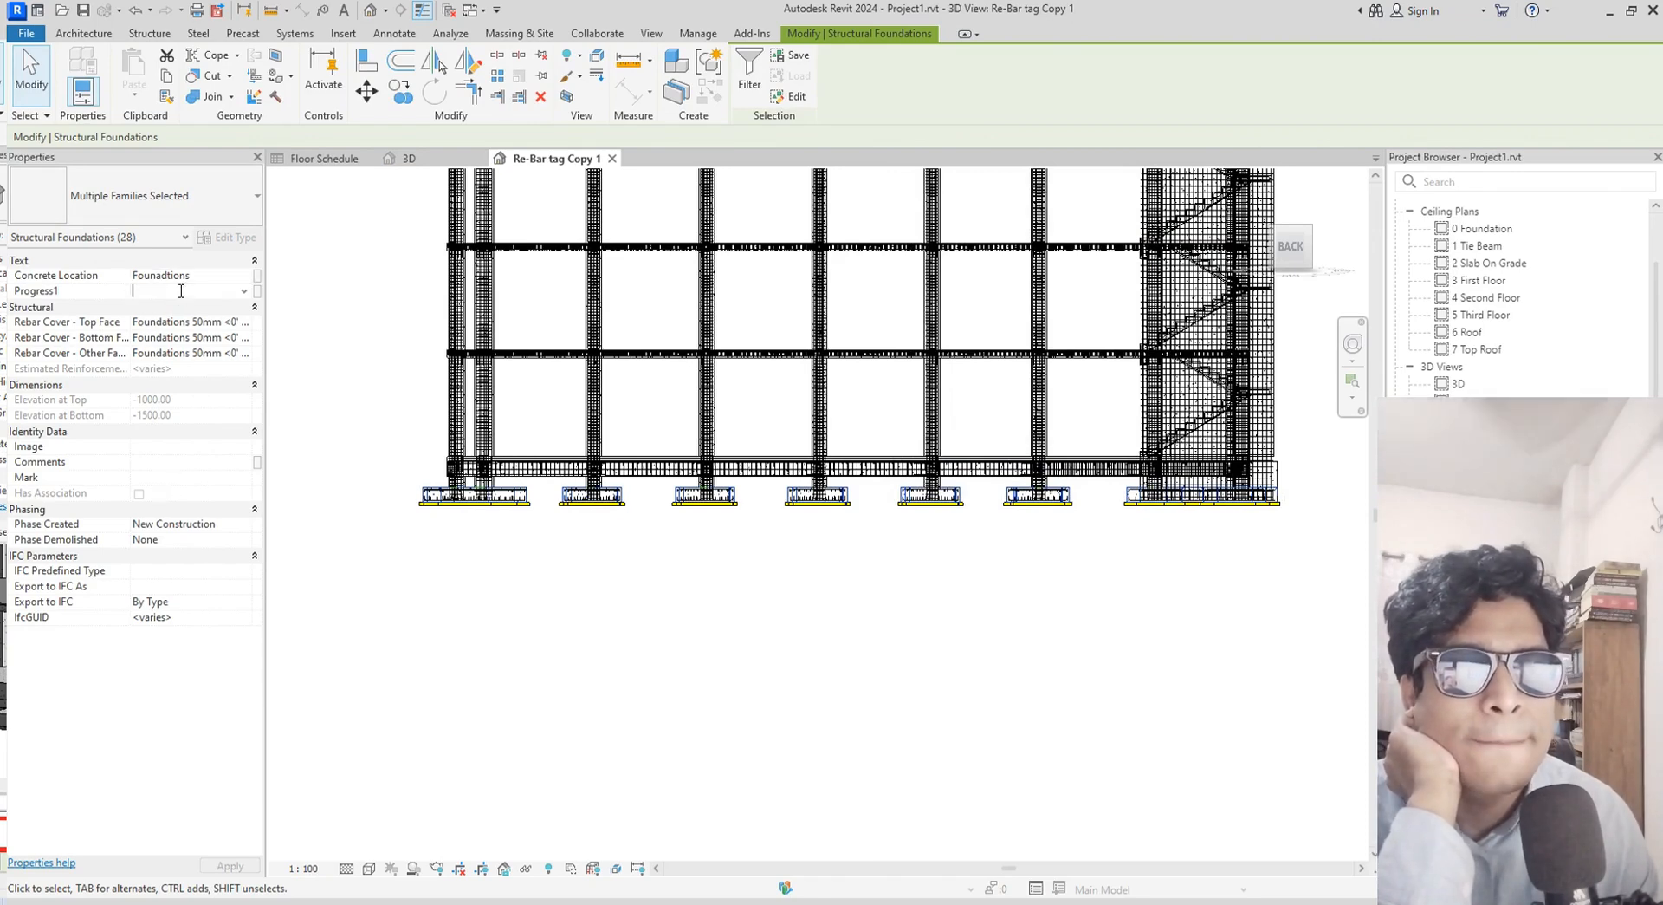
type("1")
key("BackSpace")
type("I")
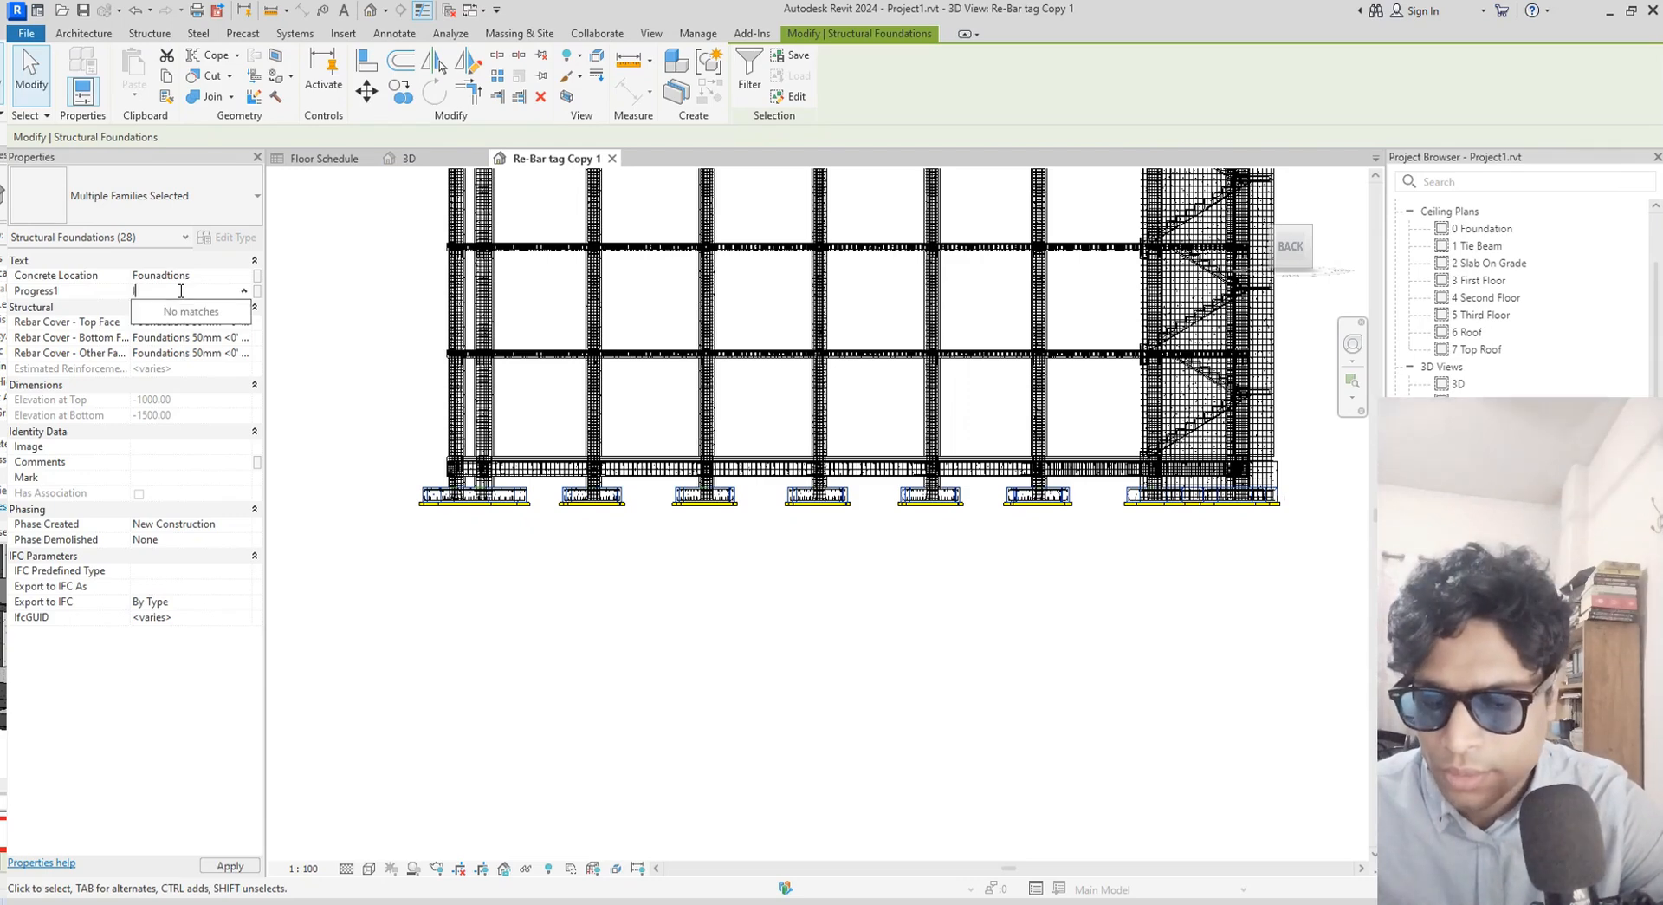
type("n Progre")
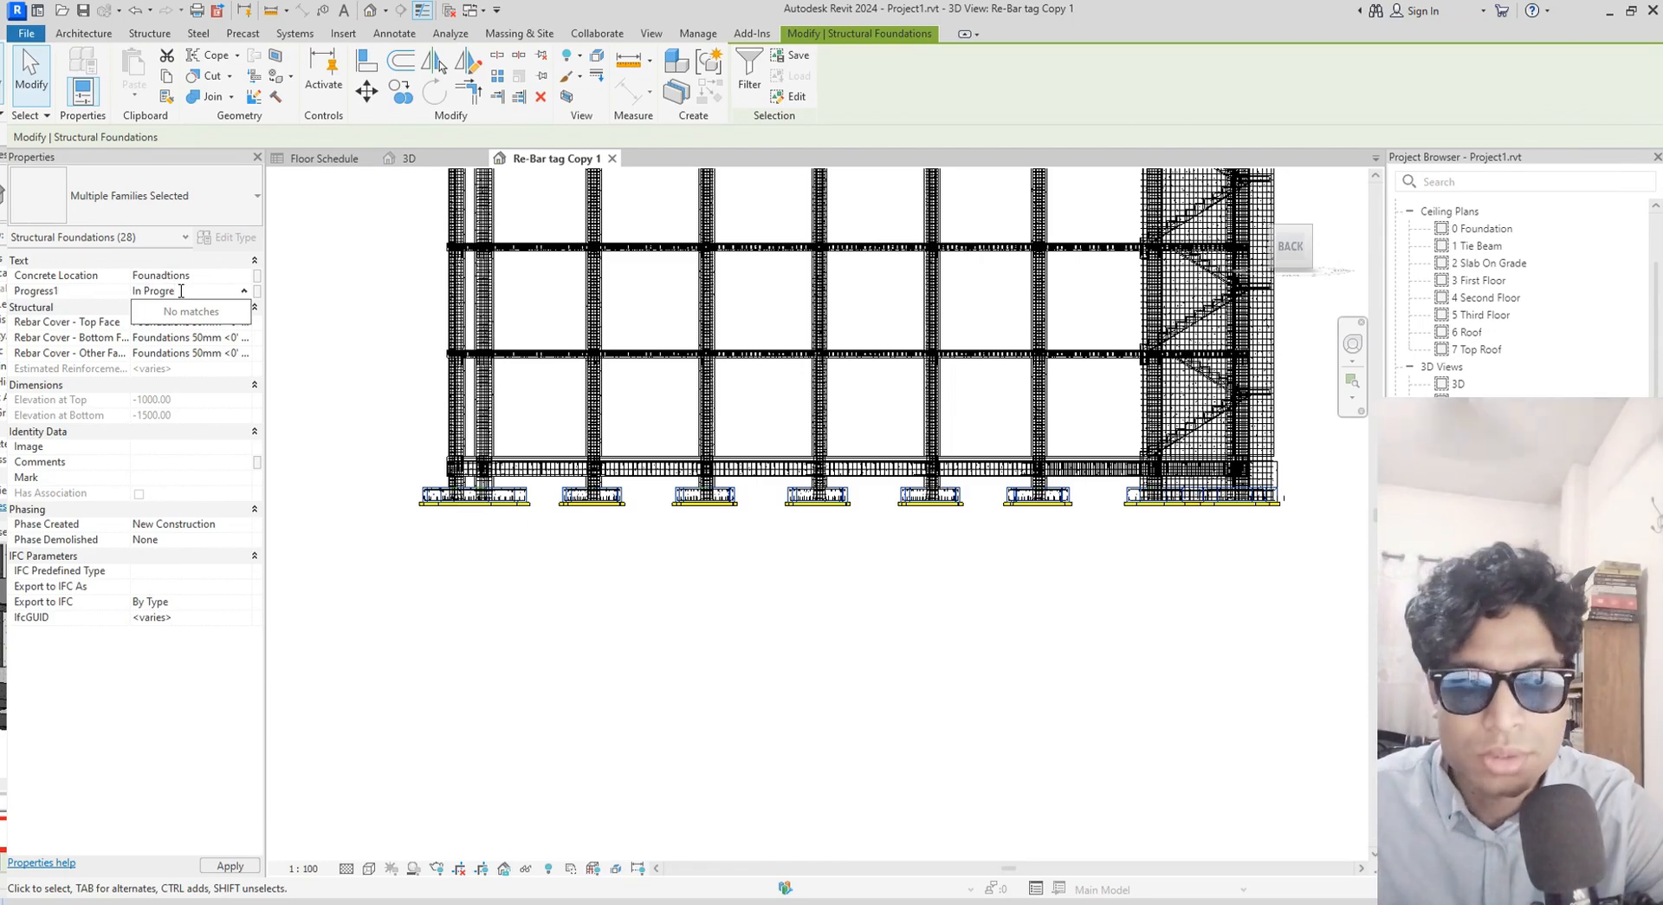
key("BackSpace")
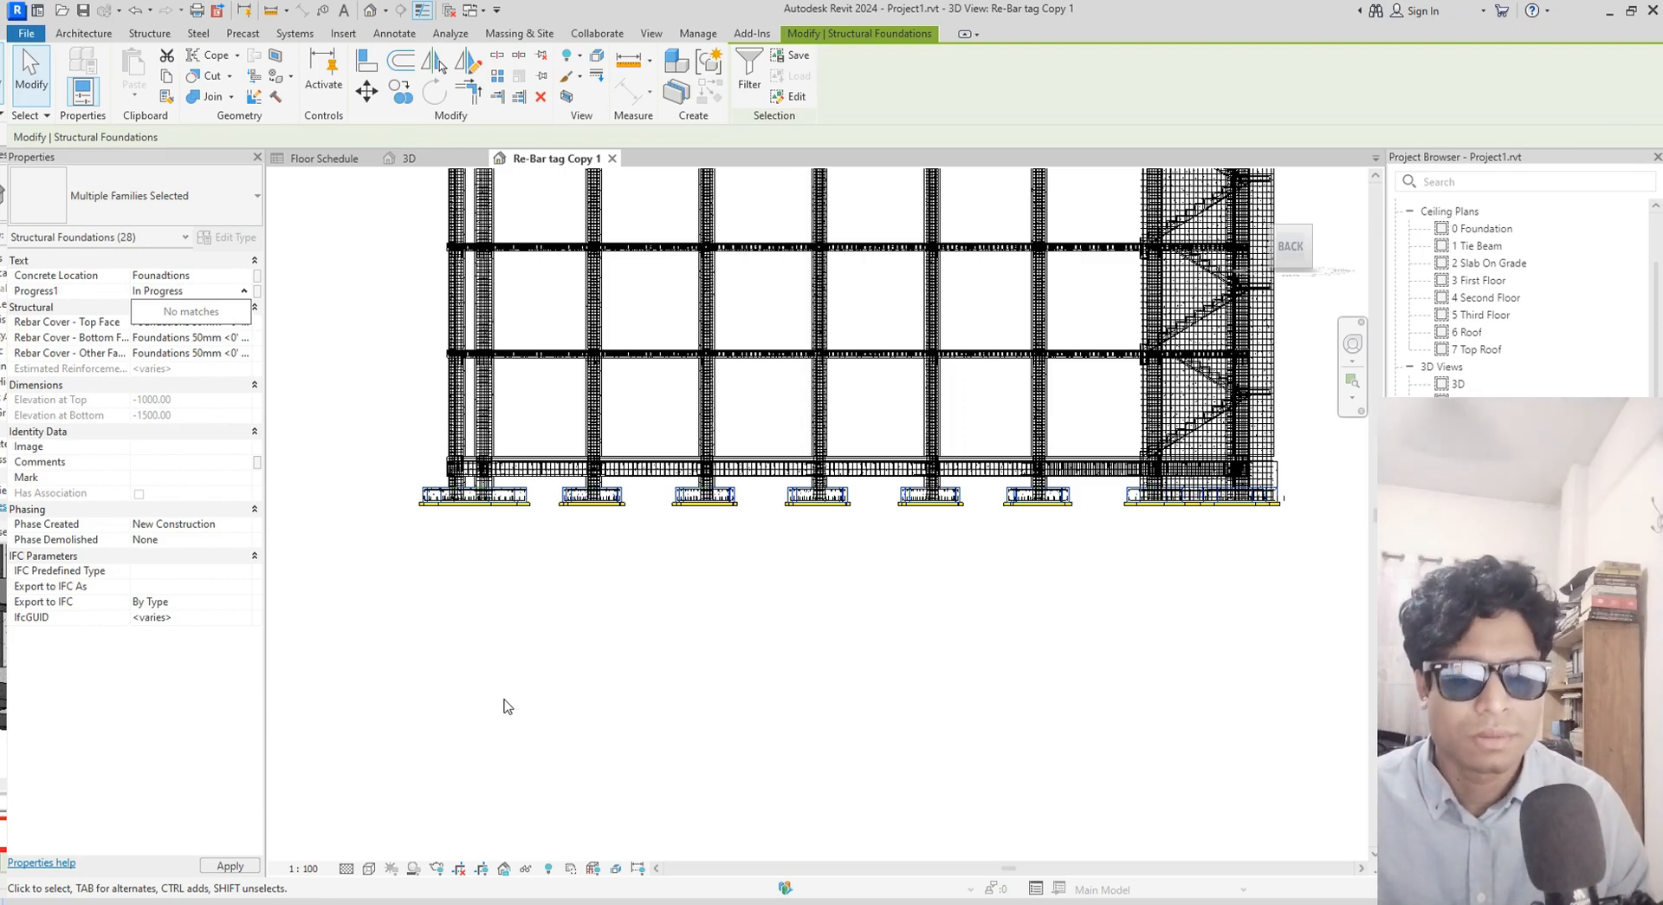
key("Return")
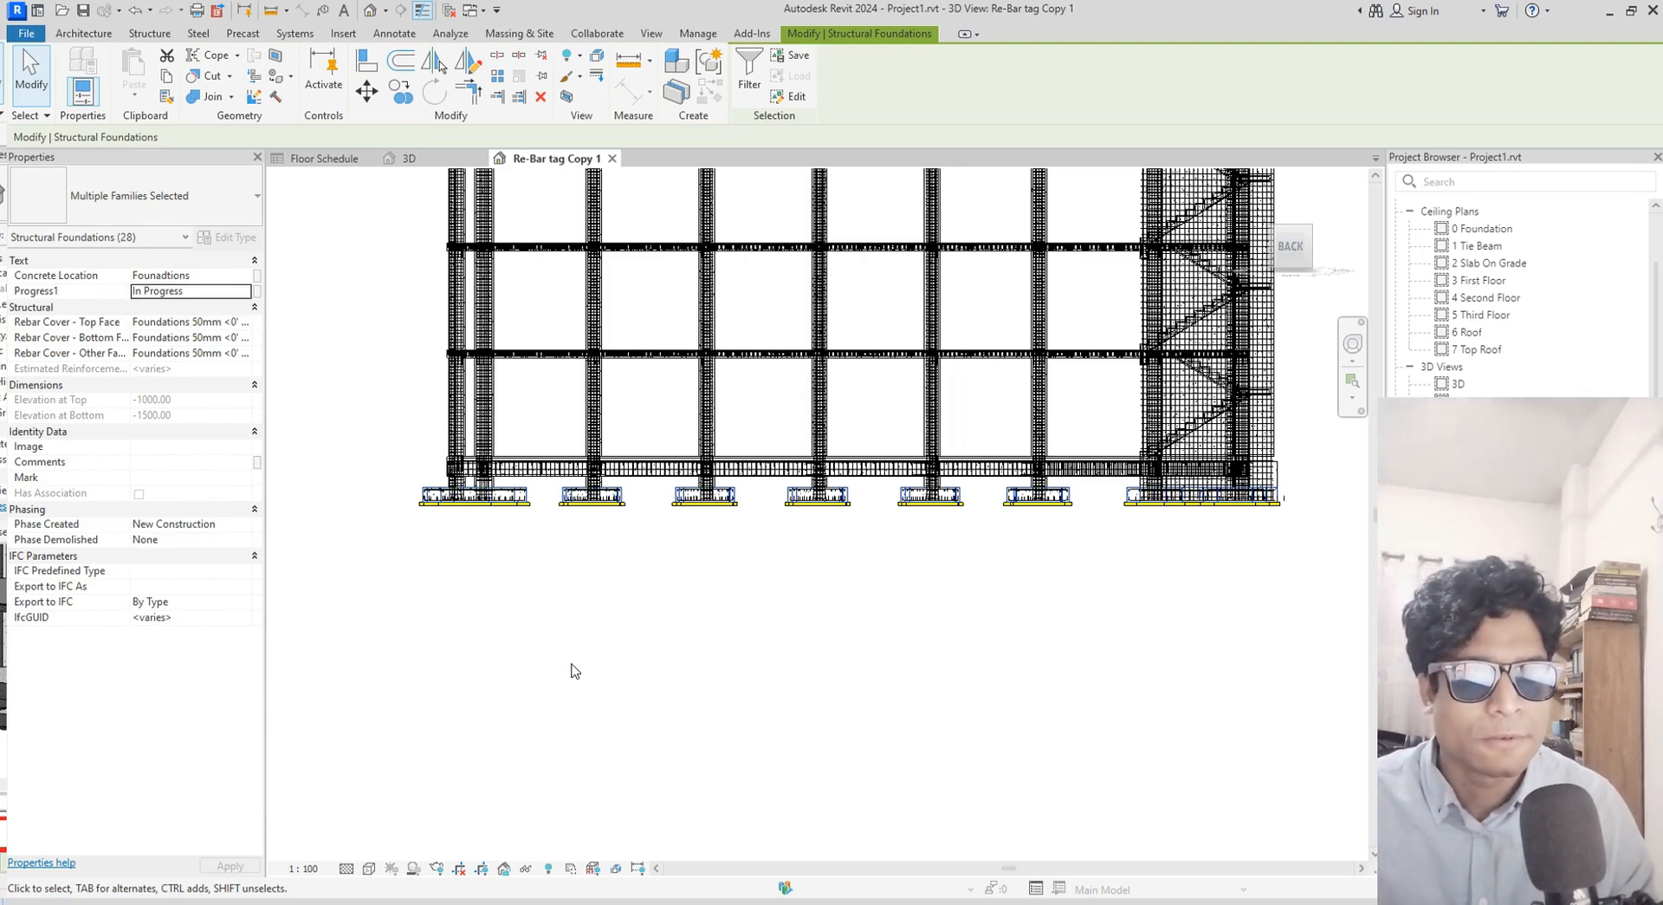
Create a new rule-based filter named 42. In Progress from the 3D view's visibility/graphics filter settings
key("v")
key("g")
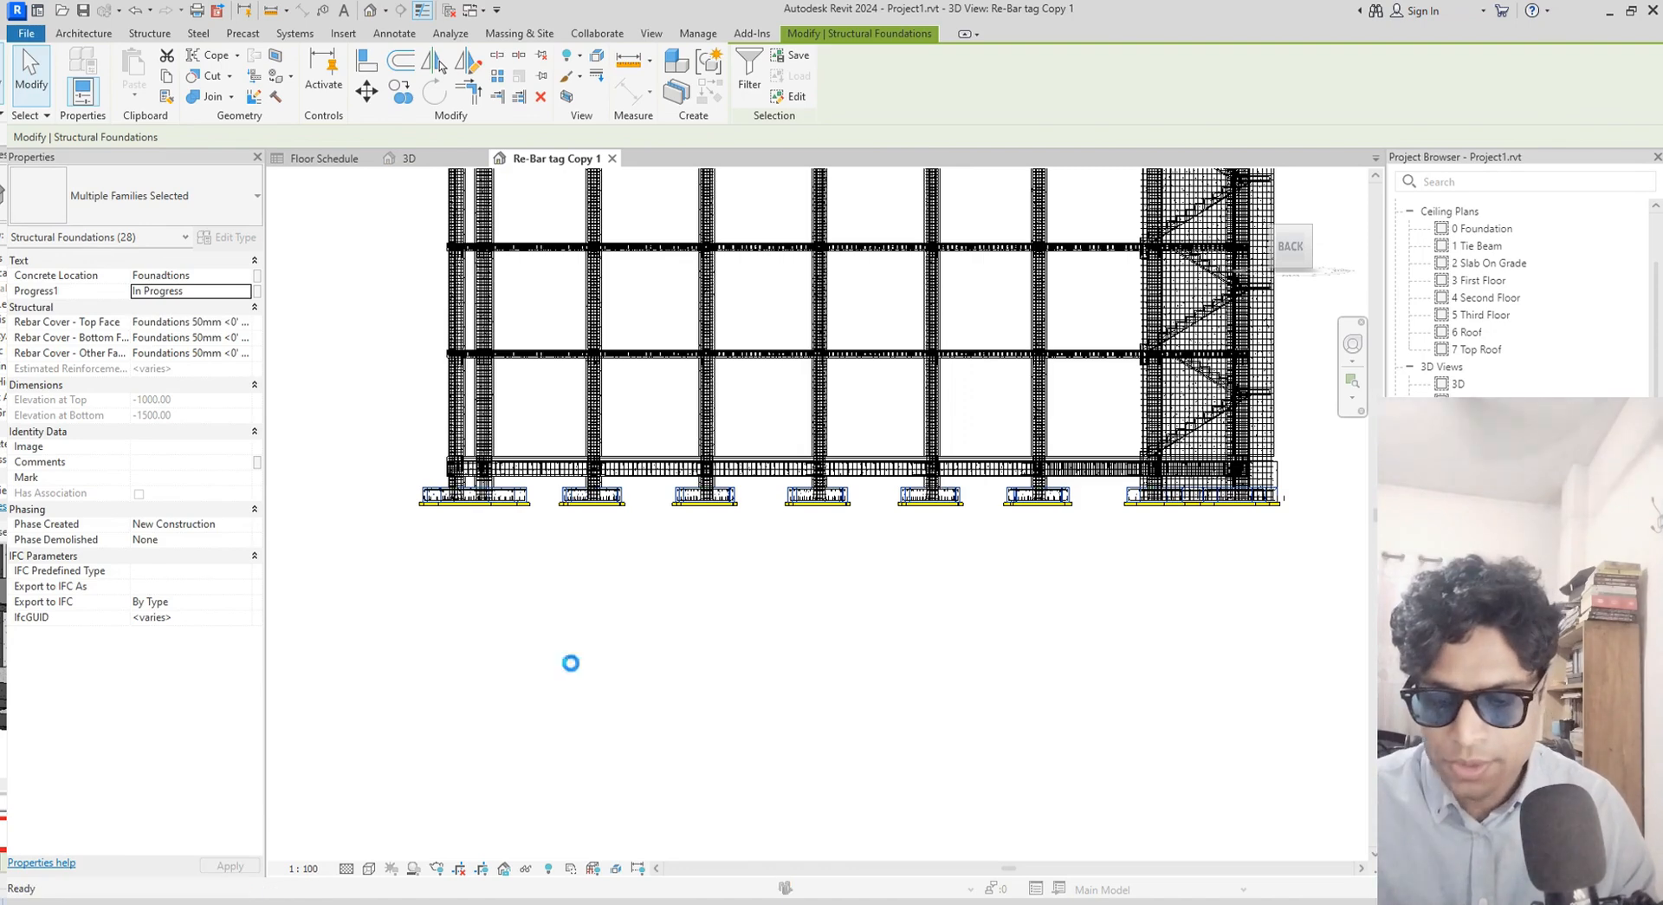
left_click(803, 127)
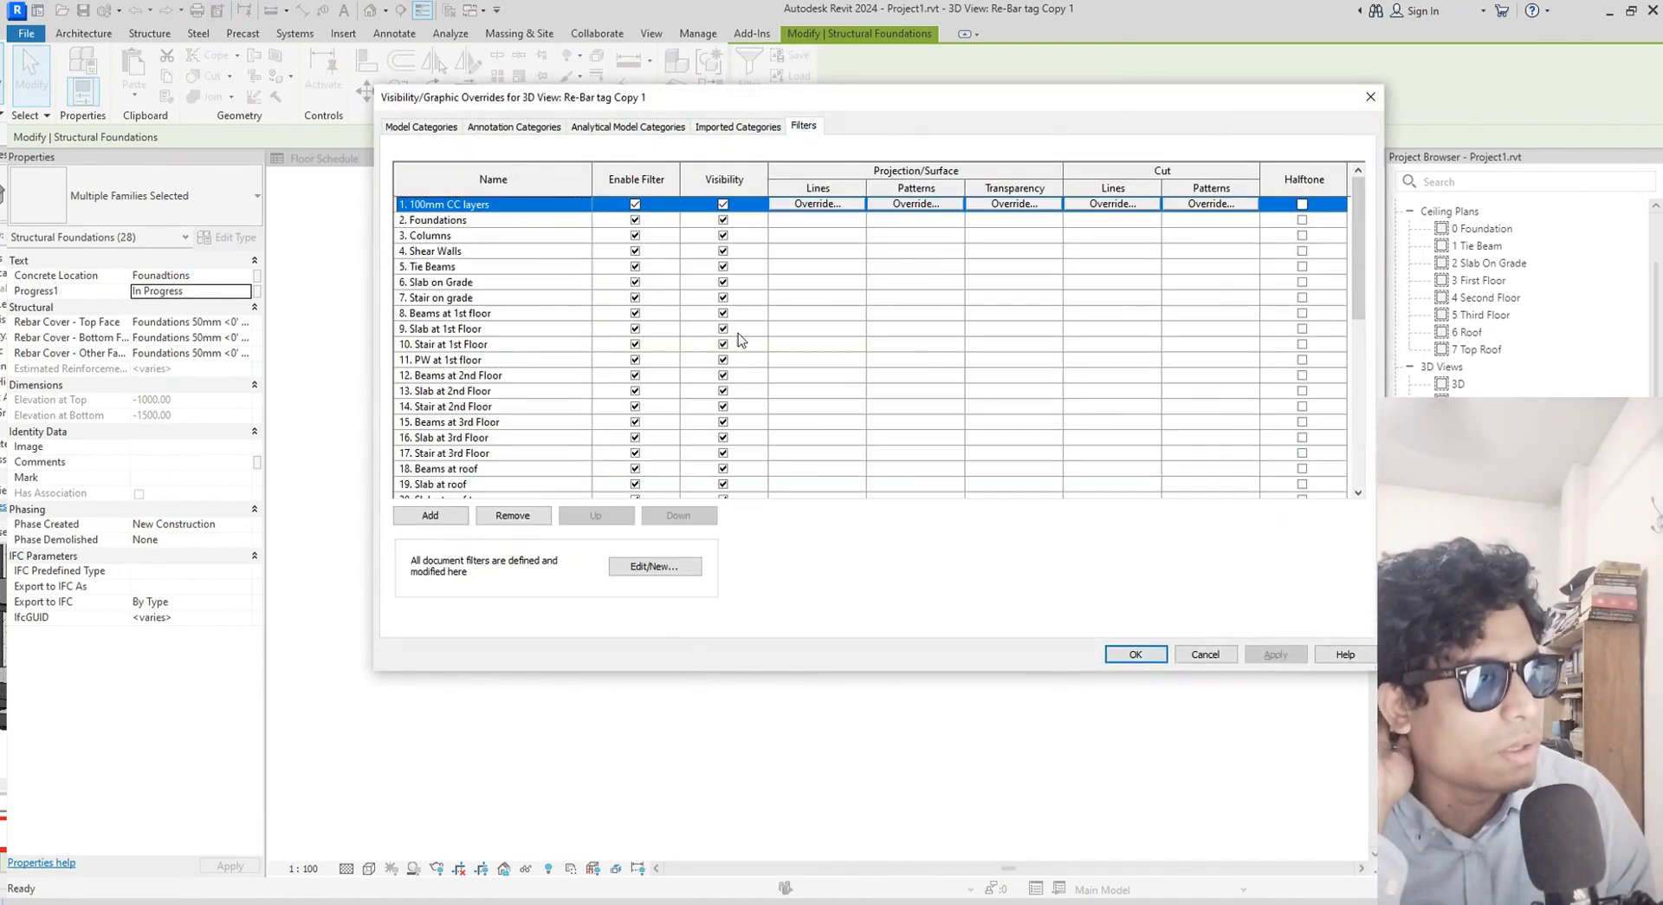
scroll(688, 436, "down", 2)
scroll(688, 435, "down", 6)
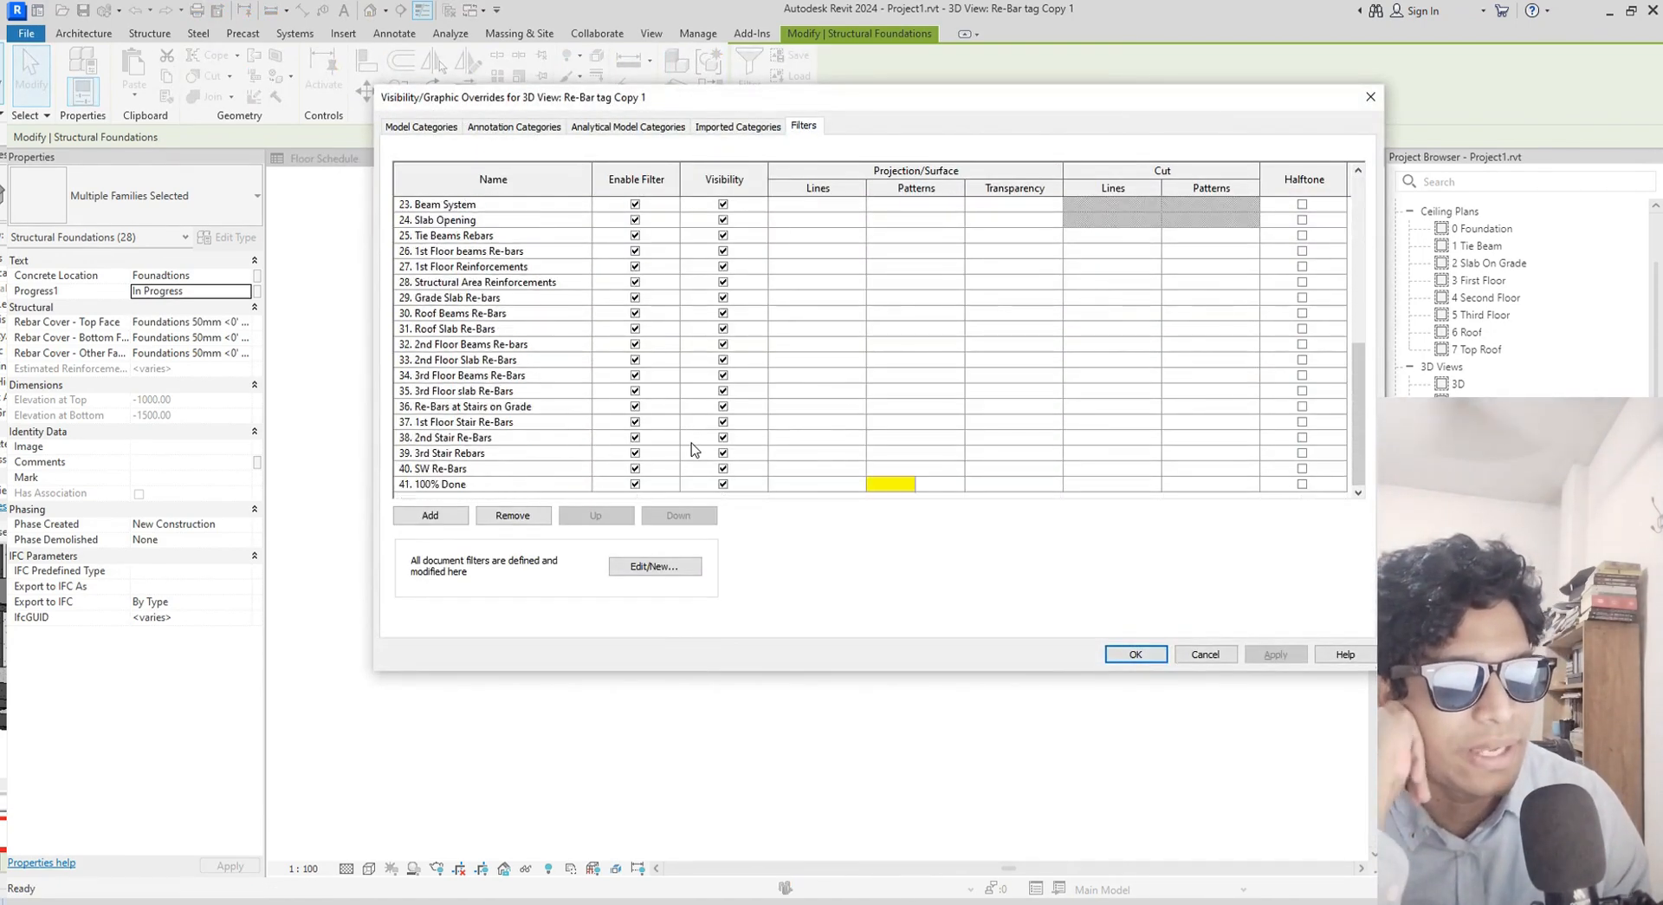
left_click(446, 519)
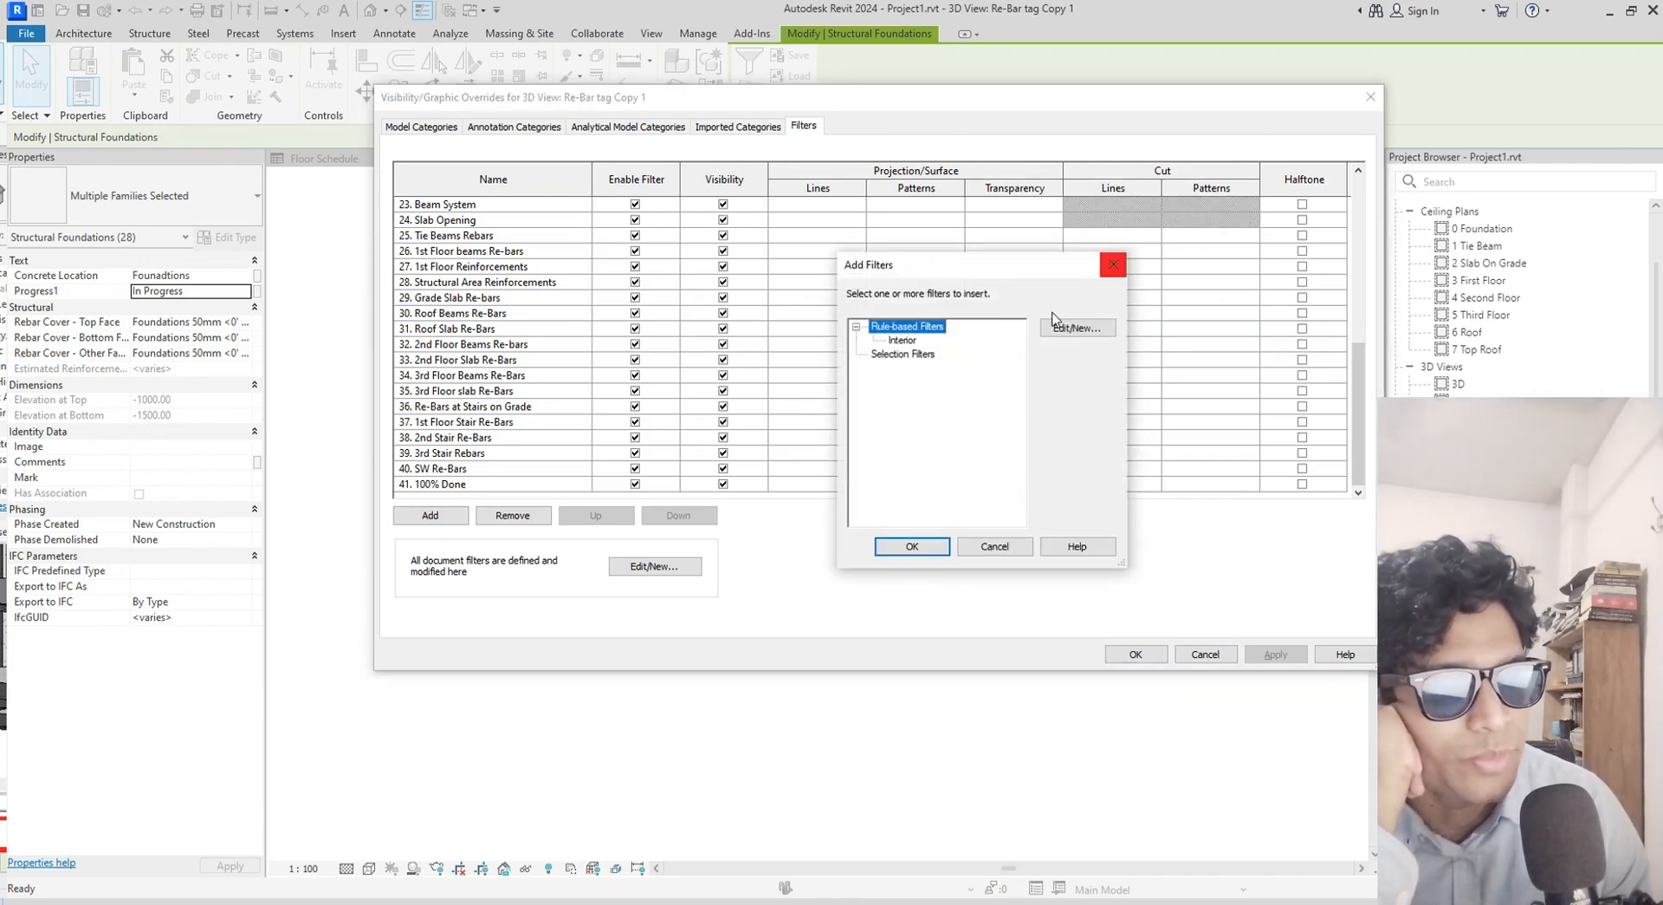
left_click(1080, 331)
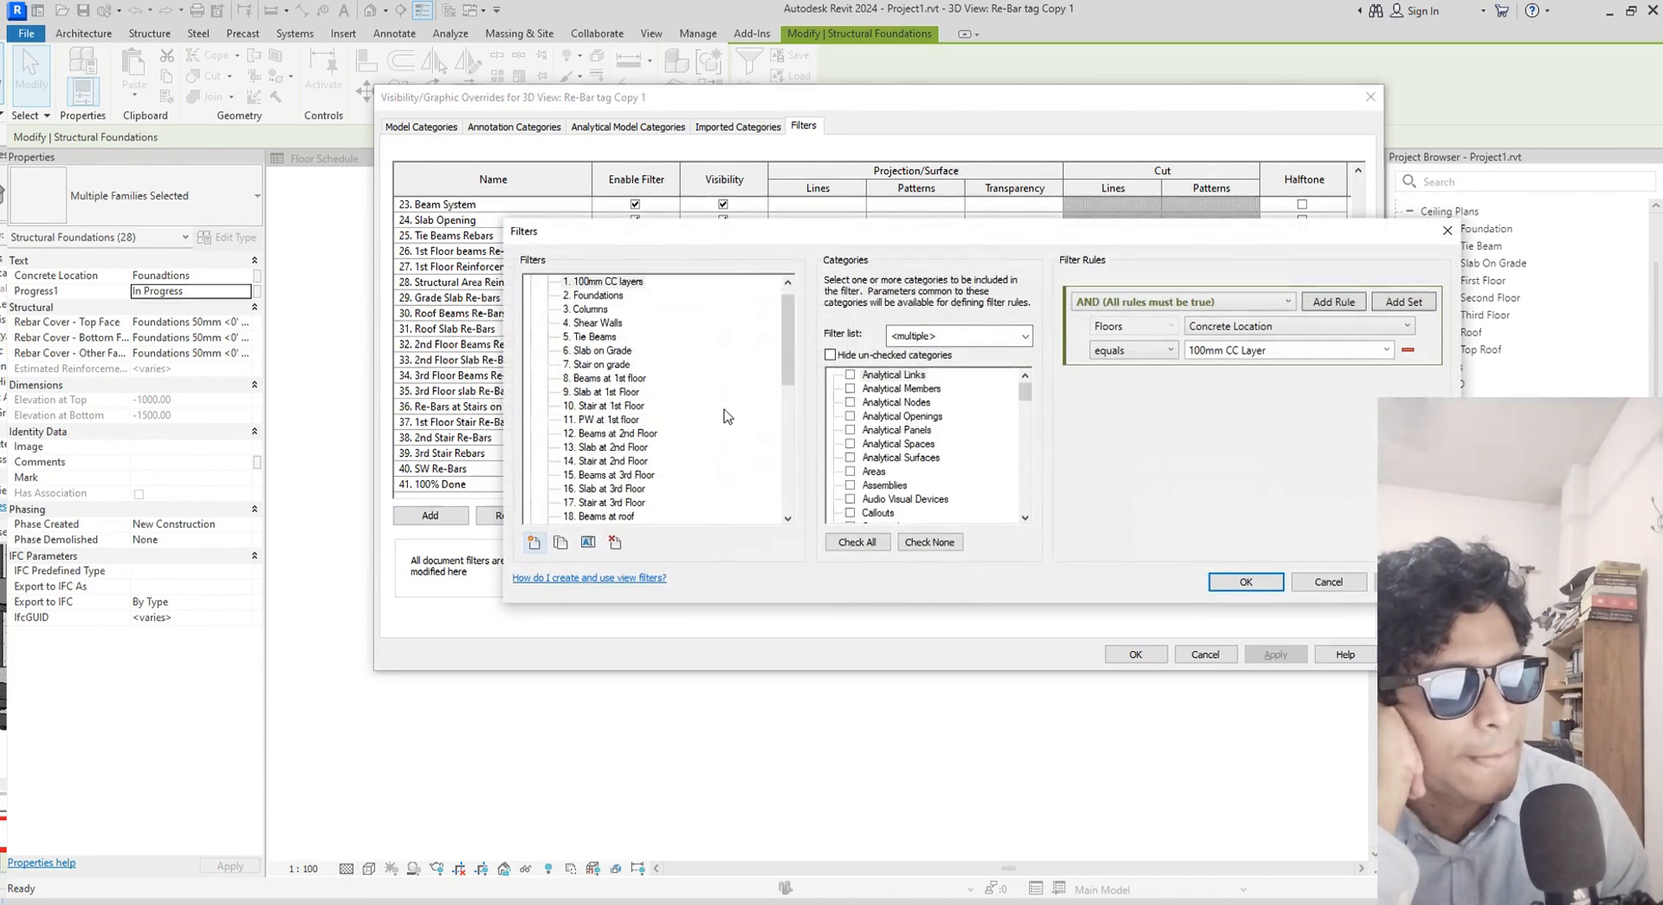
scroll(700, 440, "down", 8)
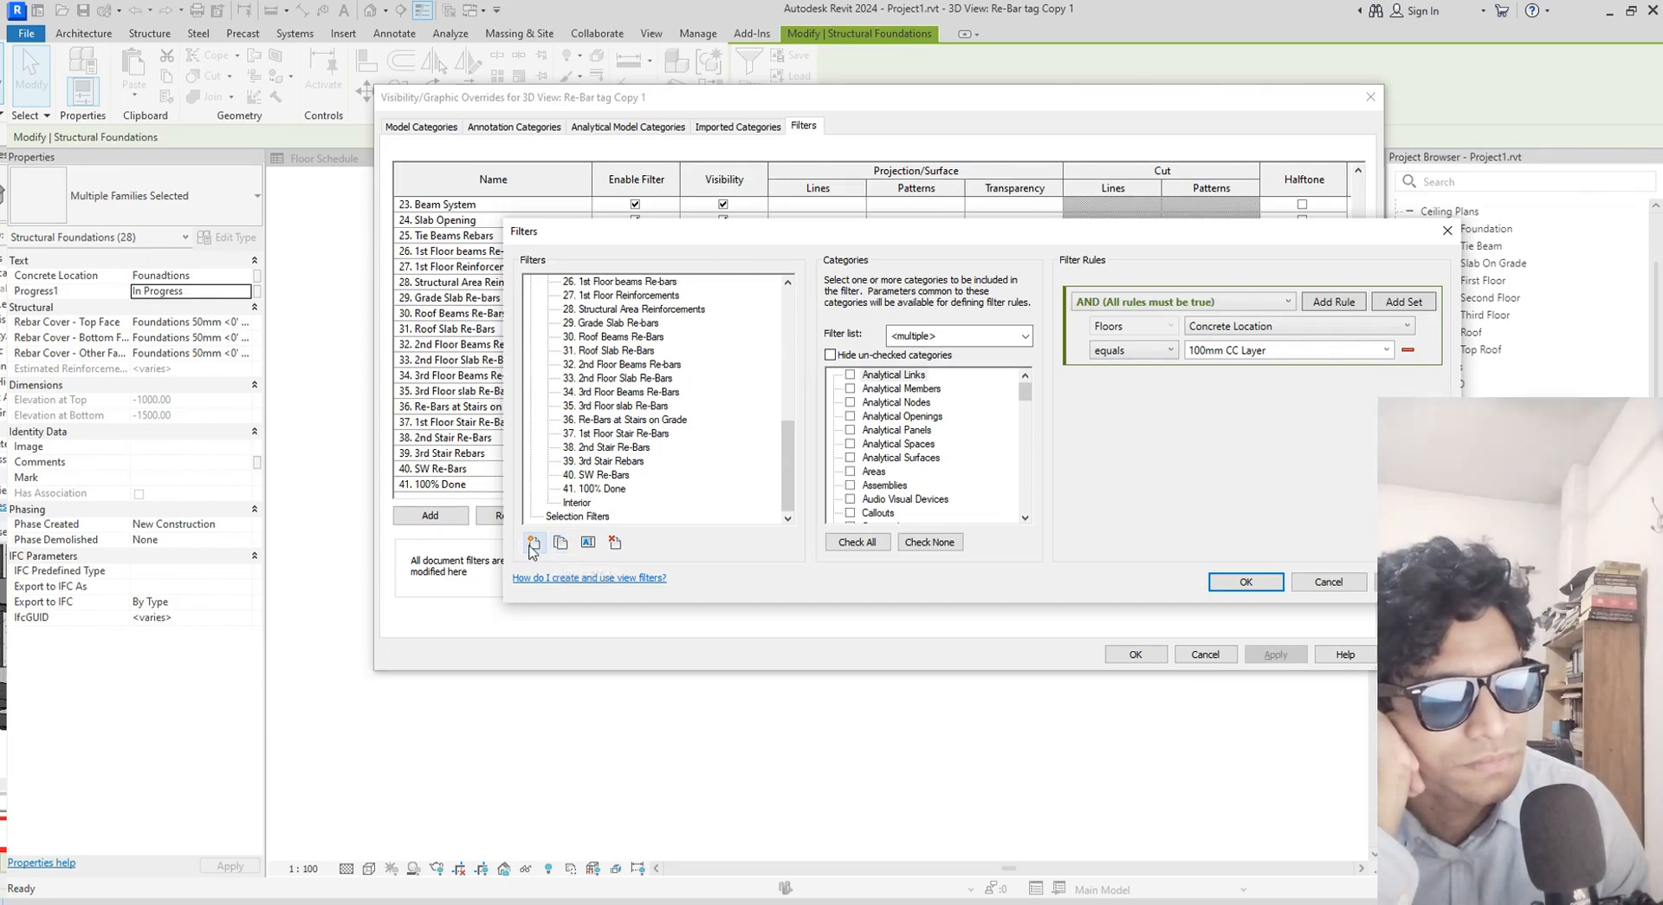
left_click(533, 544)
type("42. In")
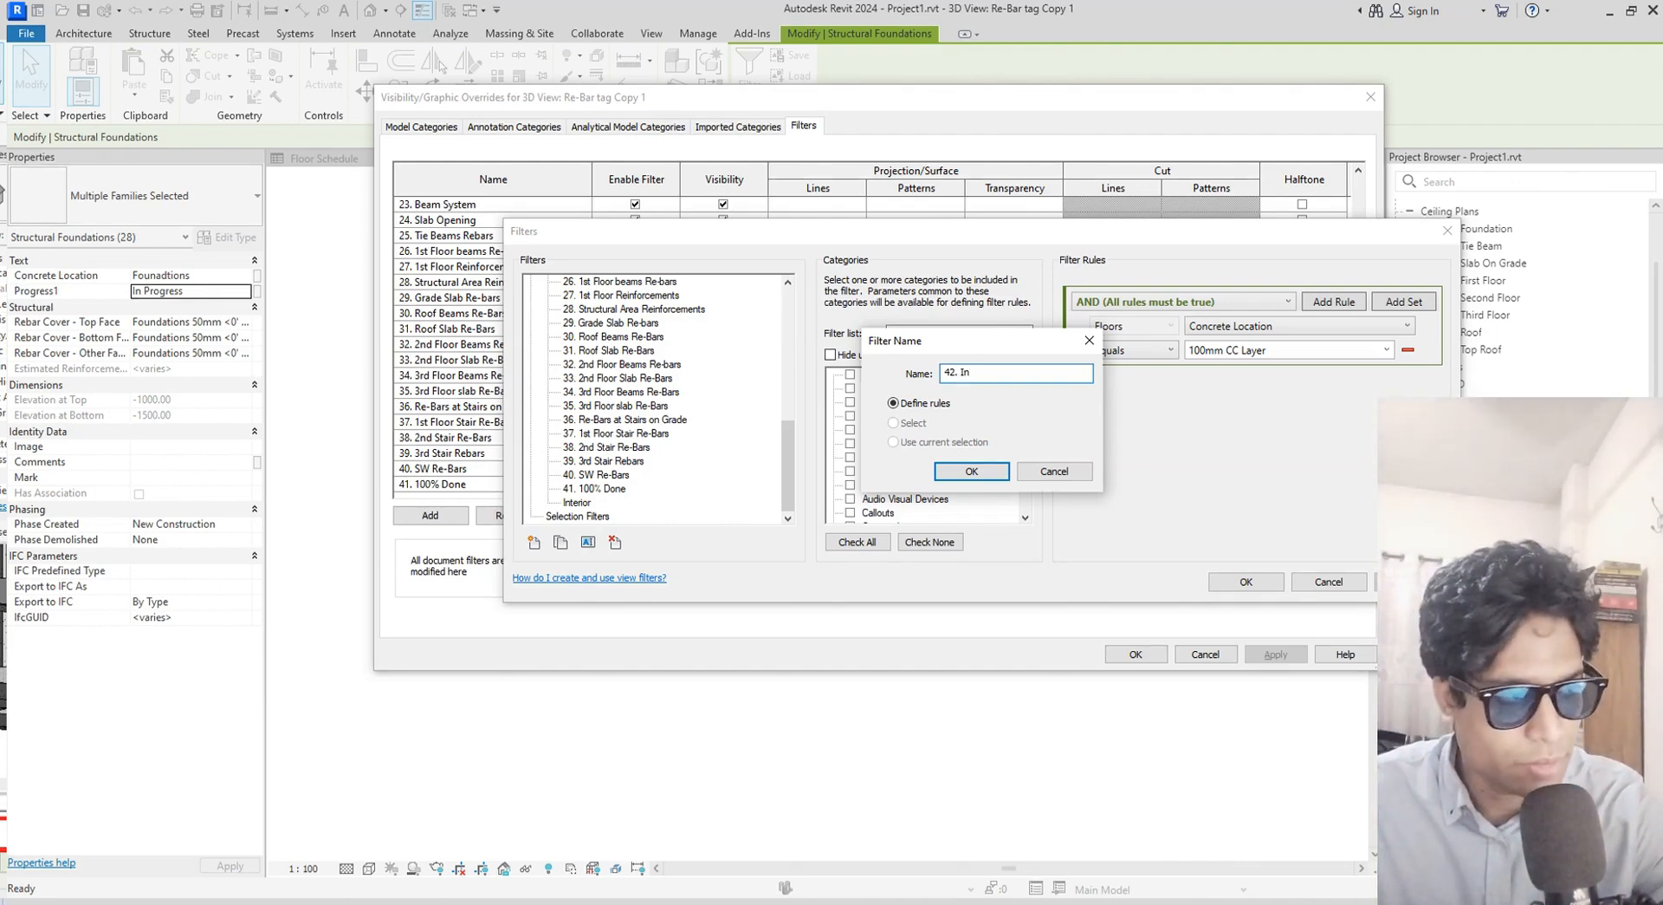
type("Progress")
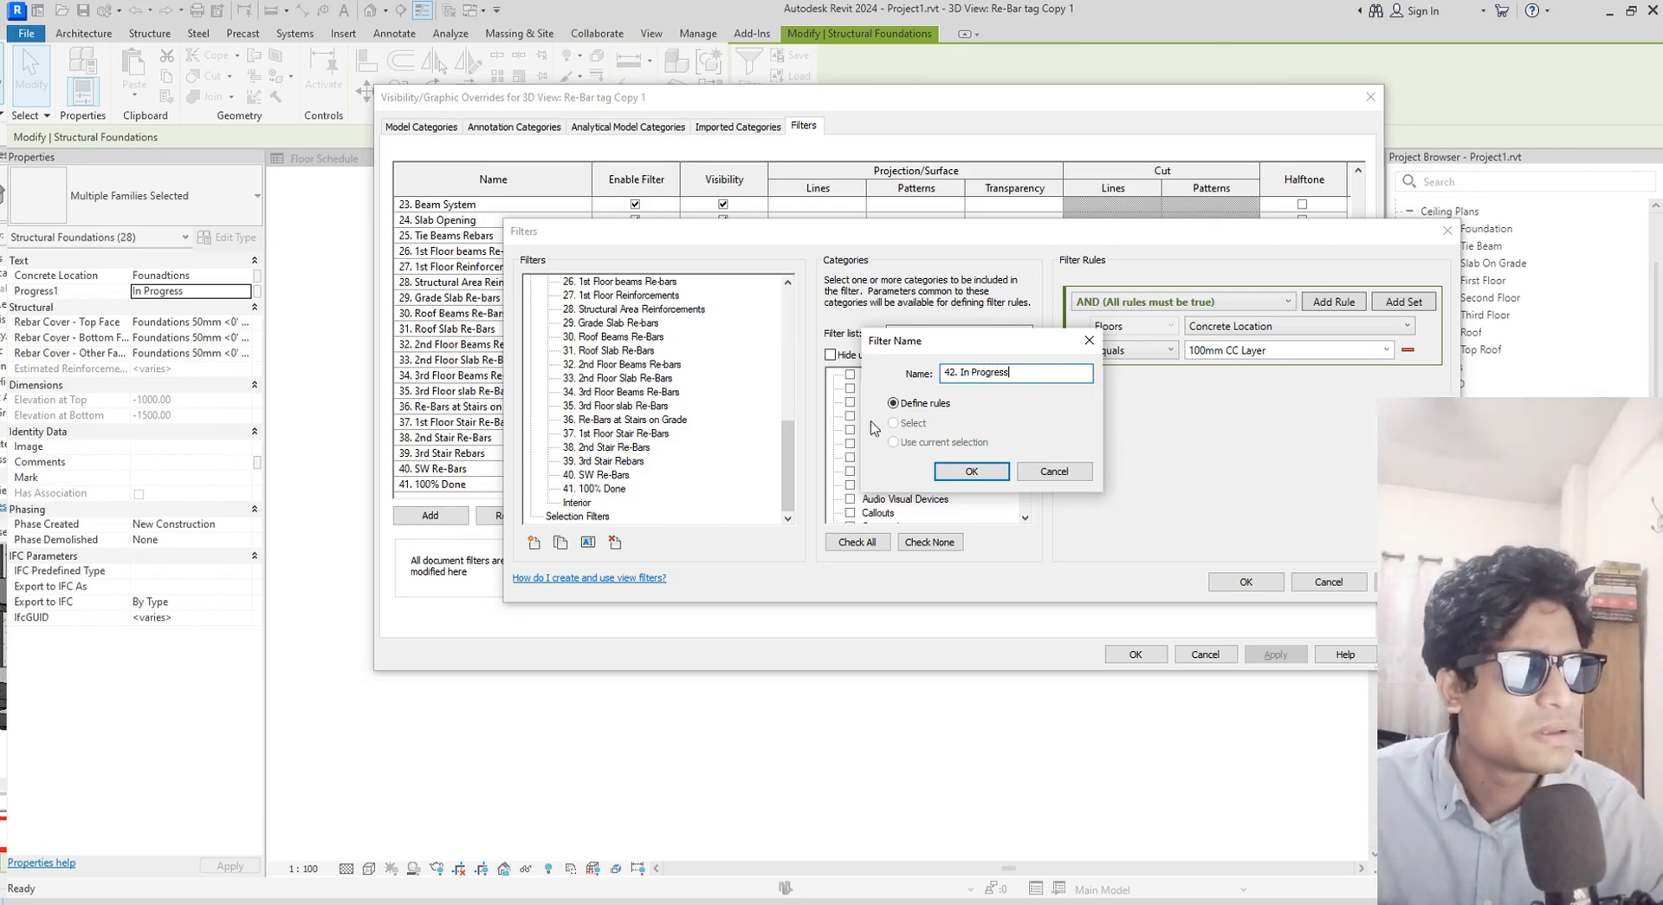
left_click(974, 470)
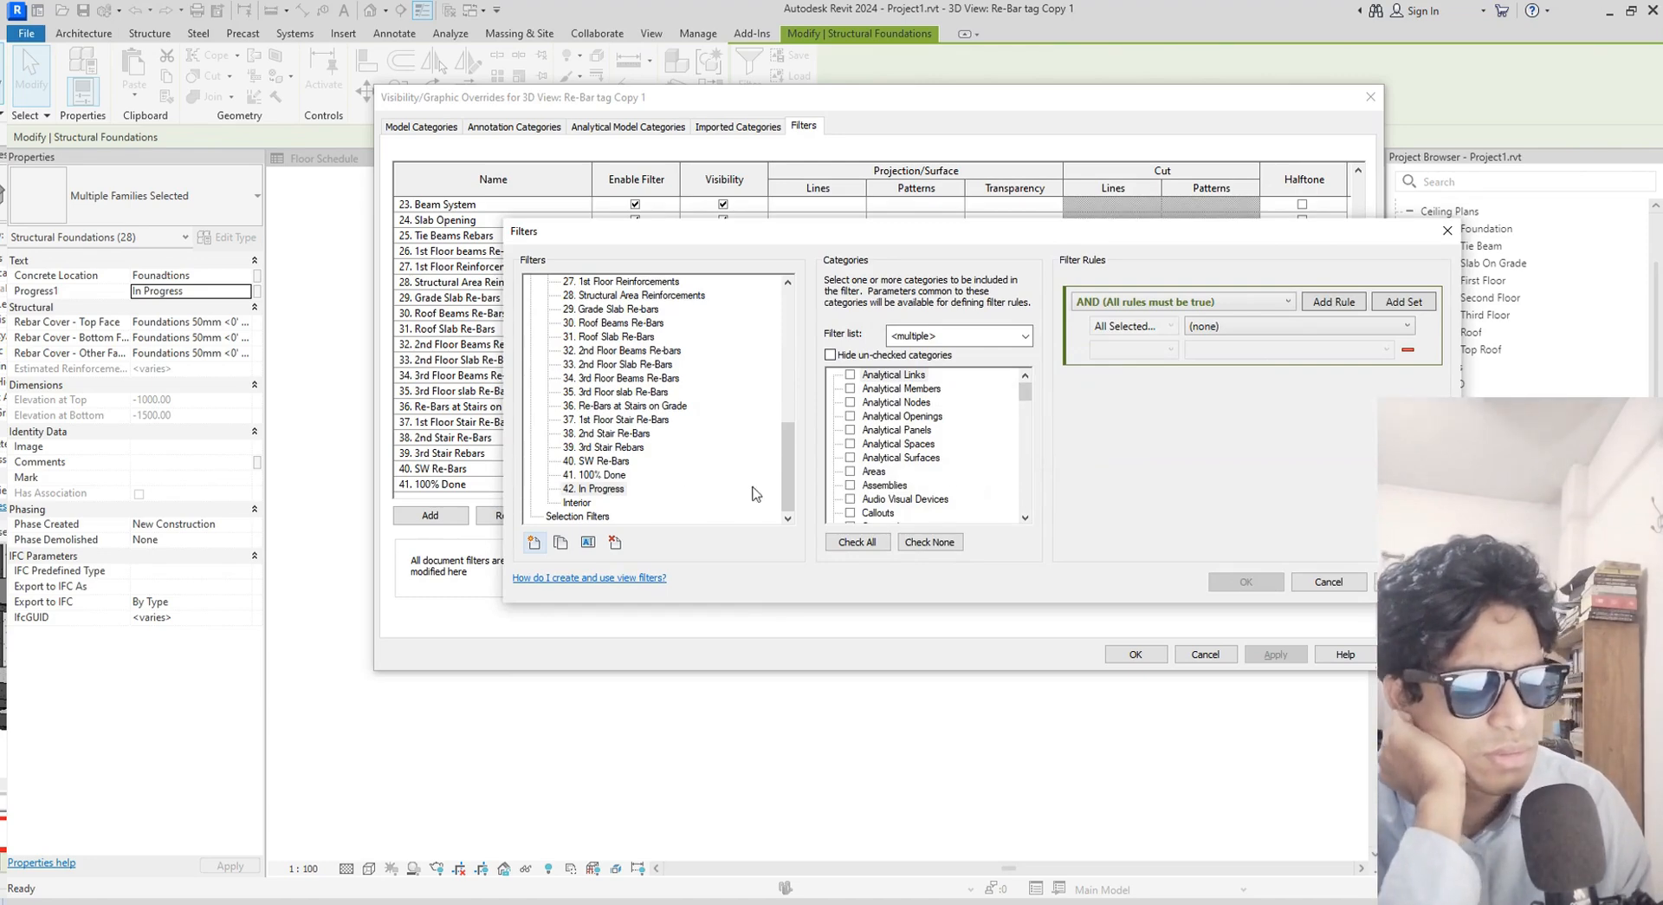
Include Floors, Stairs, Structural Area Reinforcement, Structural Beam Systems and Structural Columns in the 42. In Progress filter's categories
left_click(596, 489)
scroll(953, 476, "down", 3)
scroll(951, 478, "down", 2)
left_click(851, 486)
scroll(935, 484, "down", 3)
scroll(935, 484, "down", 2)
scroll(935, 483, "down", 5)
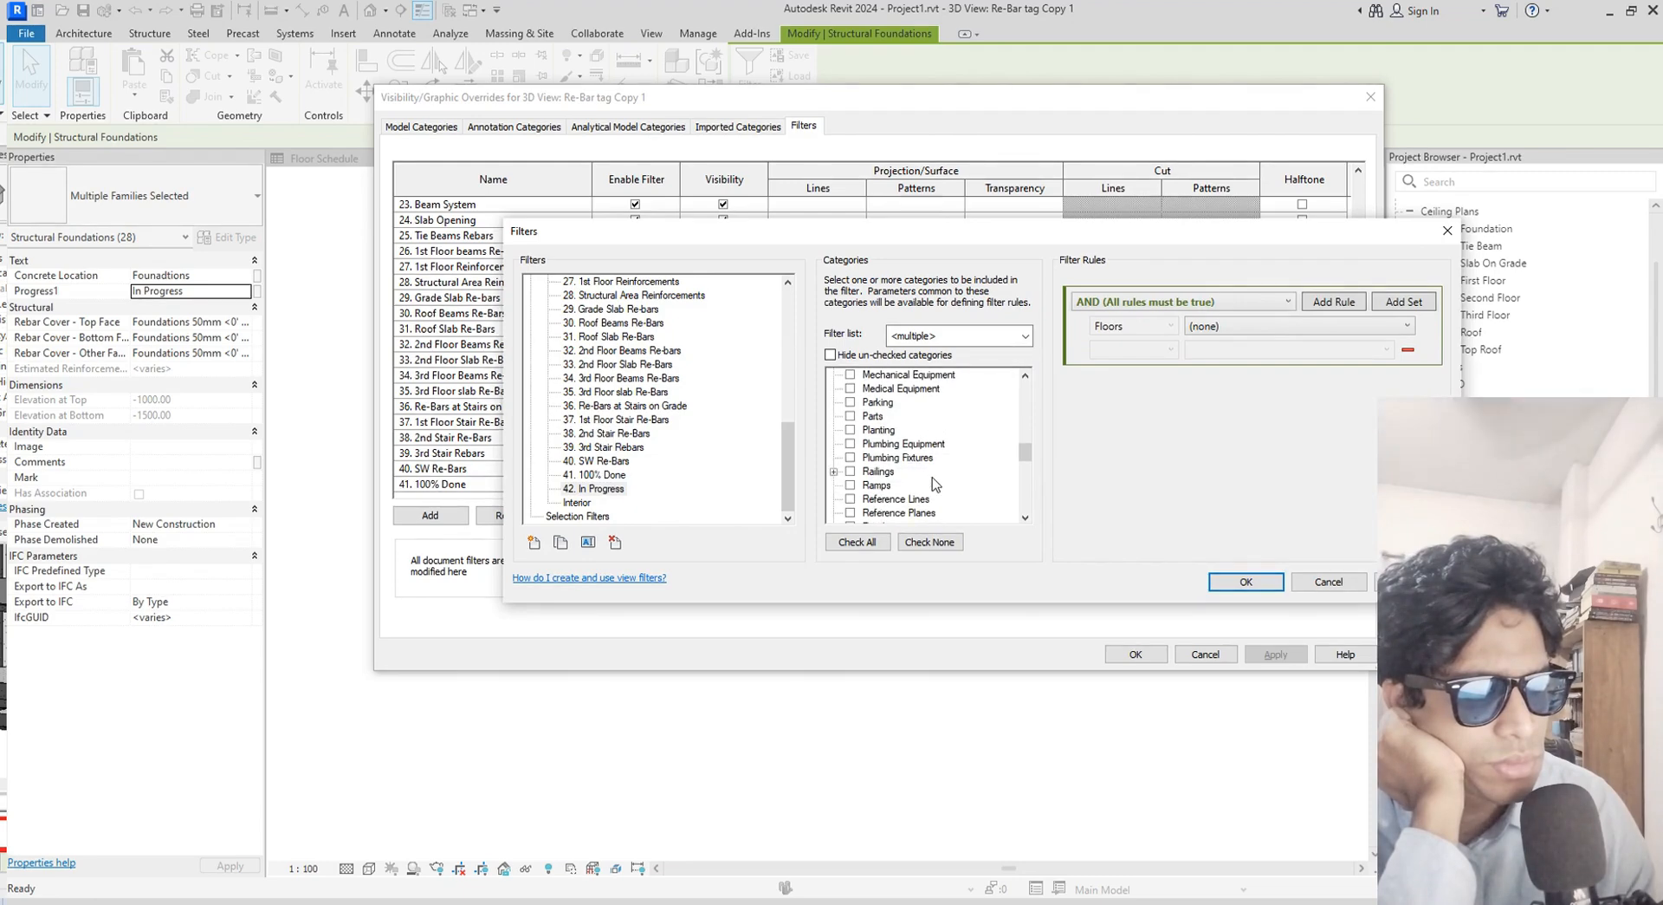
scroll(932, 485, "down", 1)
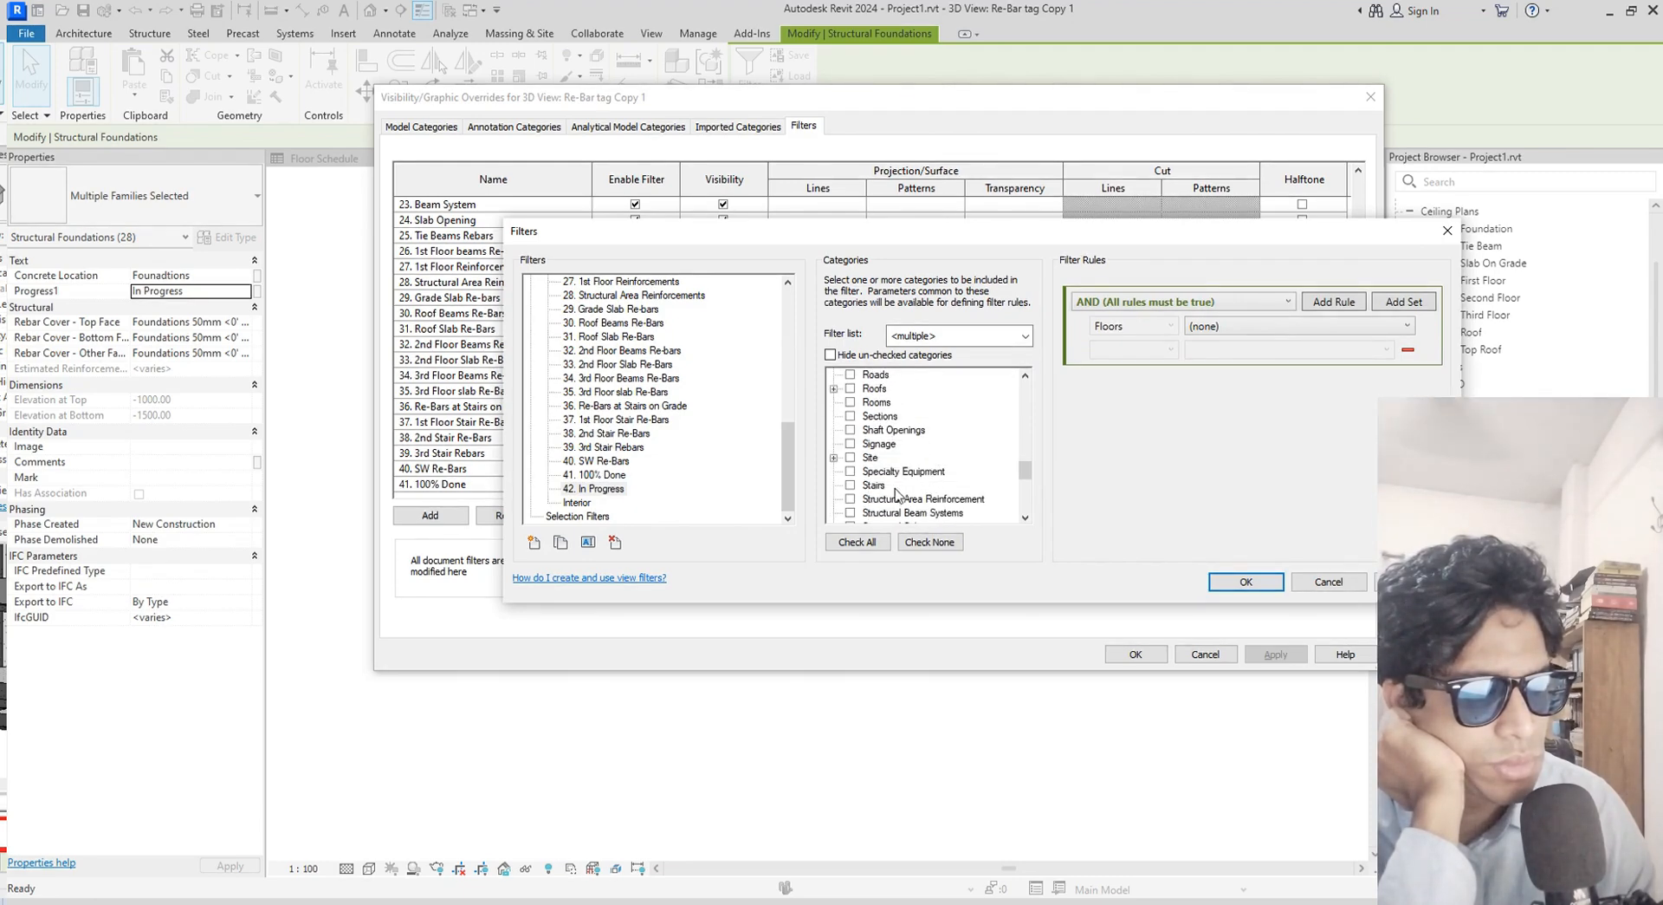
left_click(851, 486)
scroll(901, 488, "down", 2)
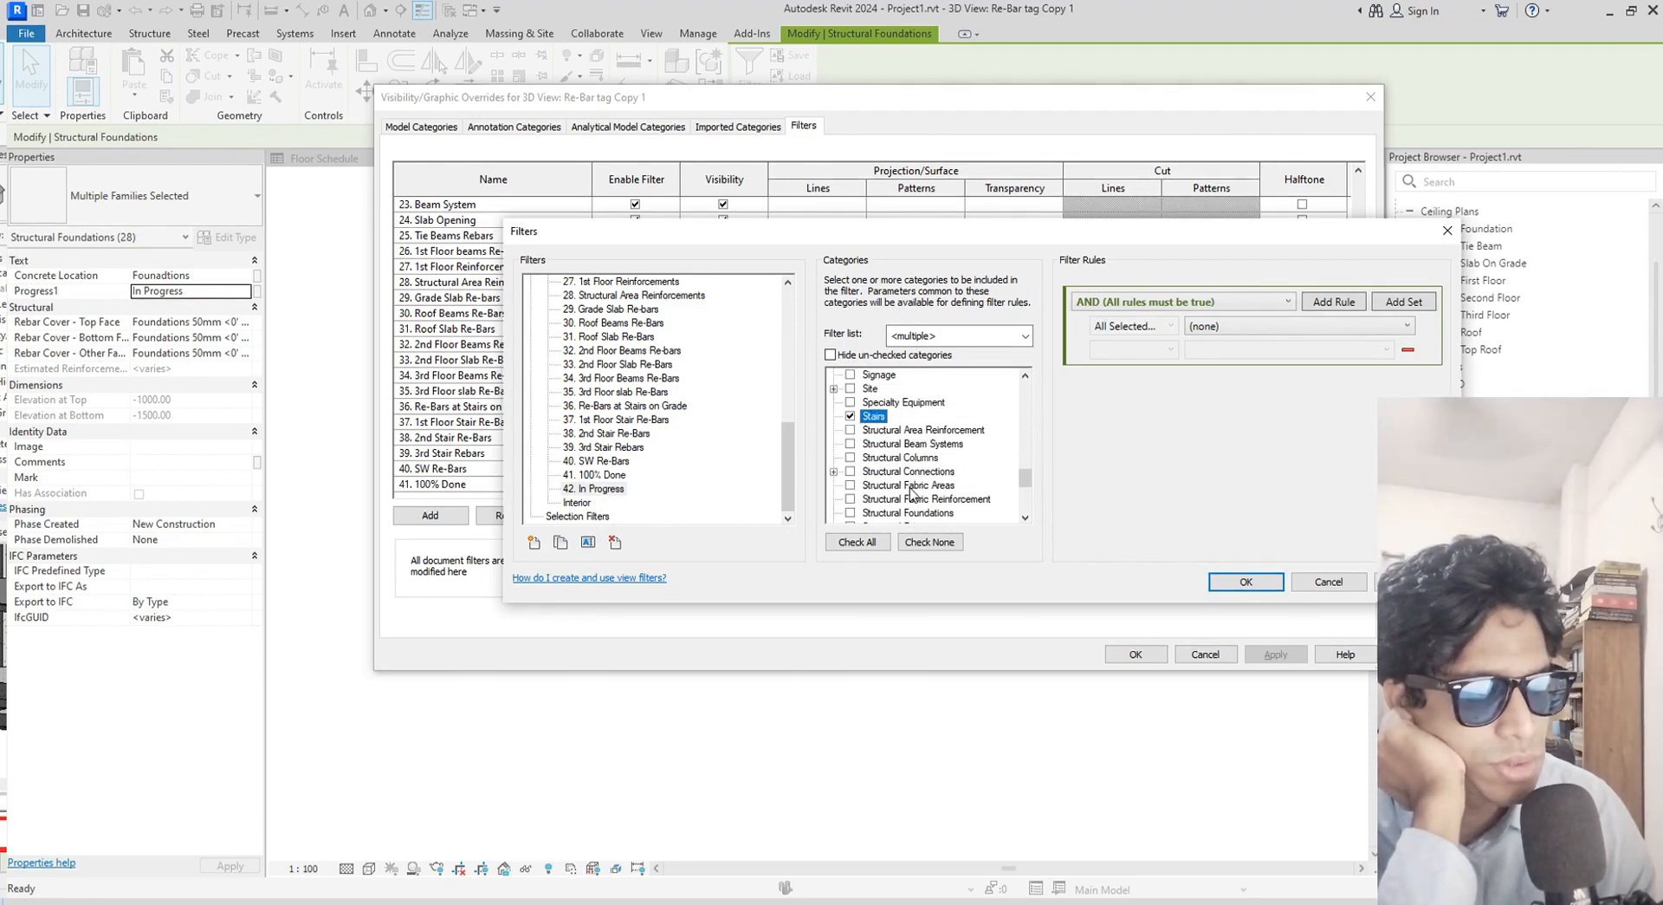
left_click(850, 430)
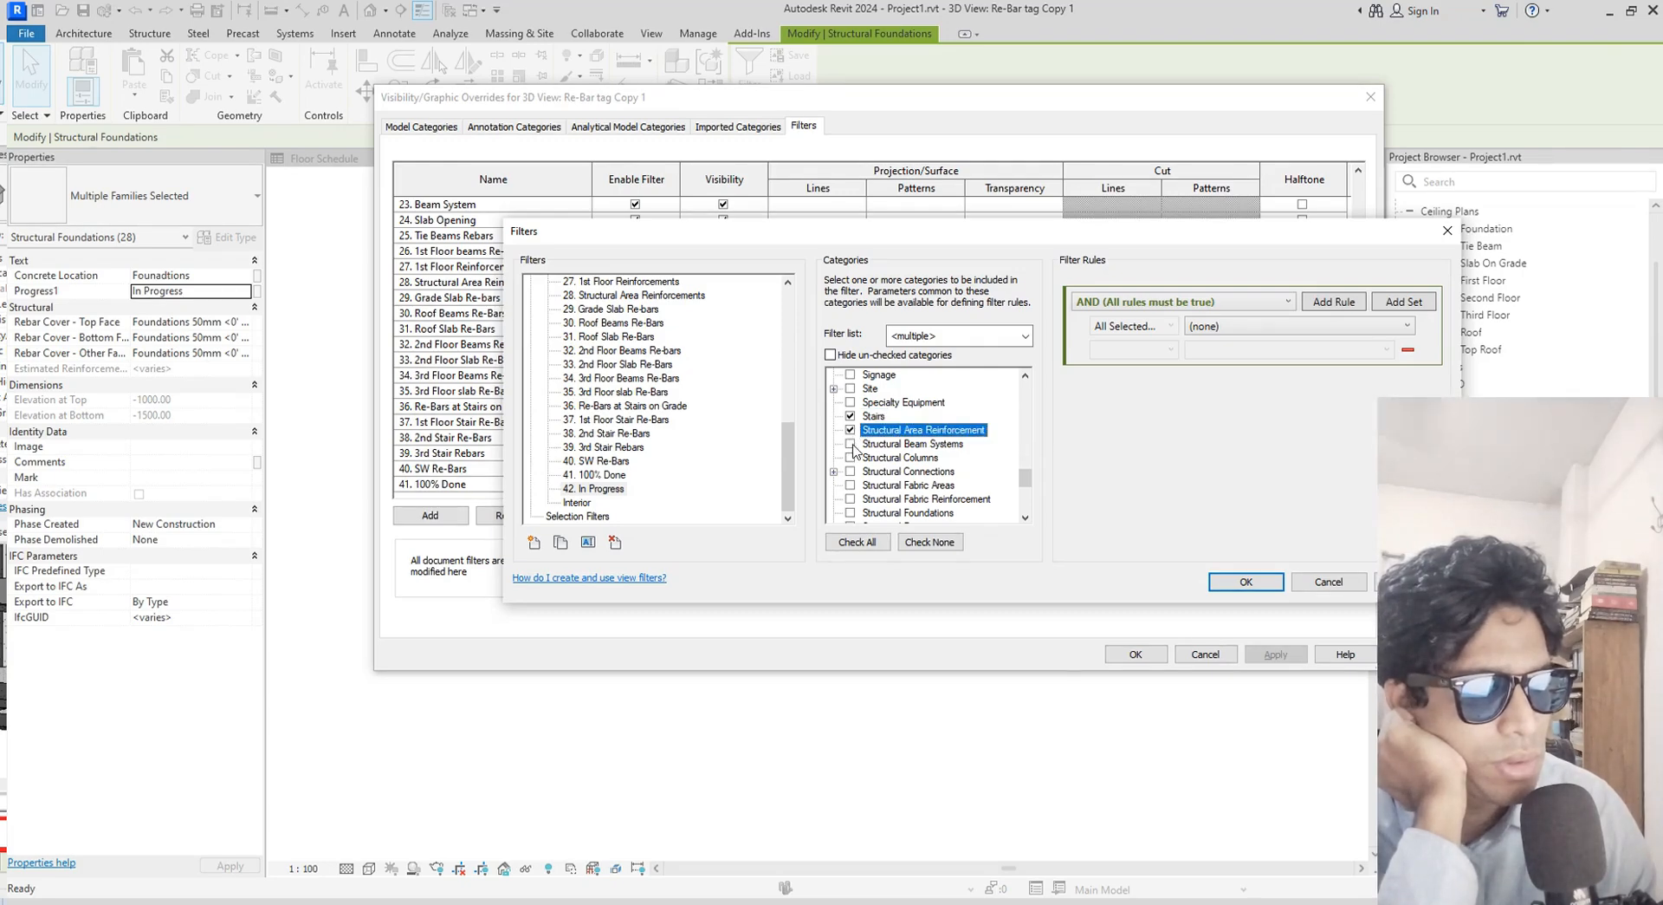
left_click(850, 444)
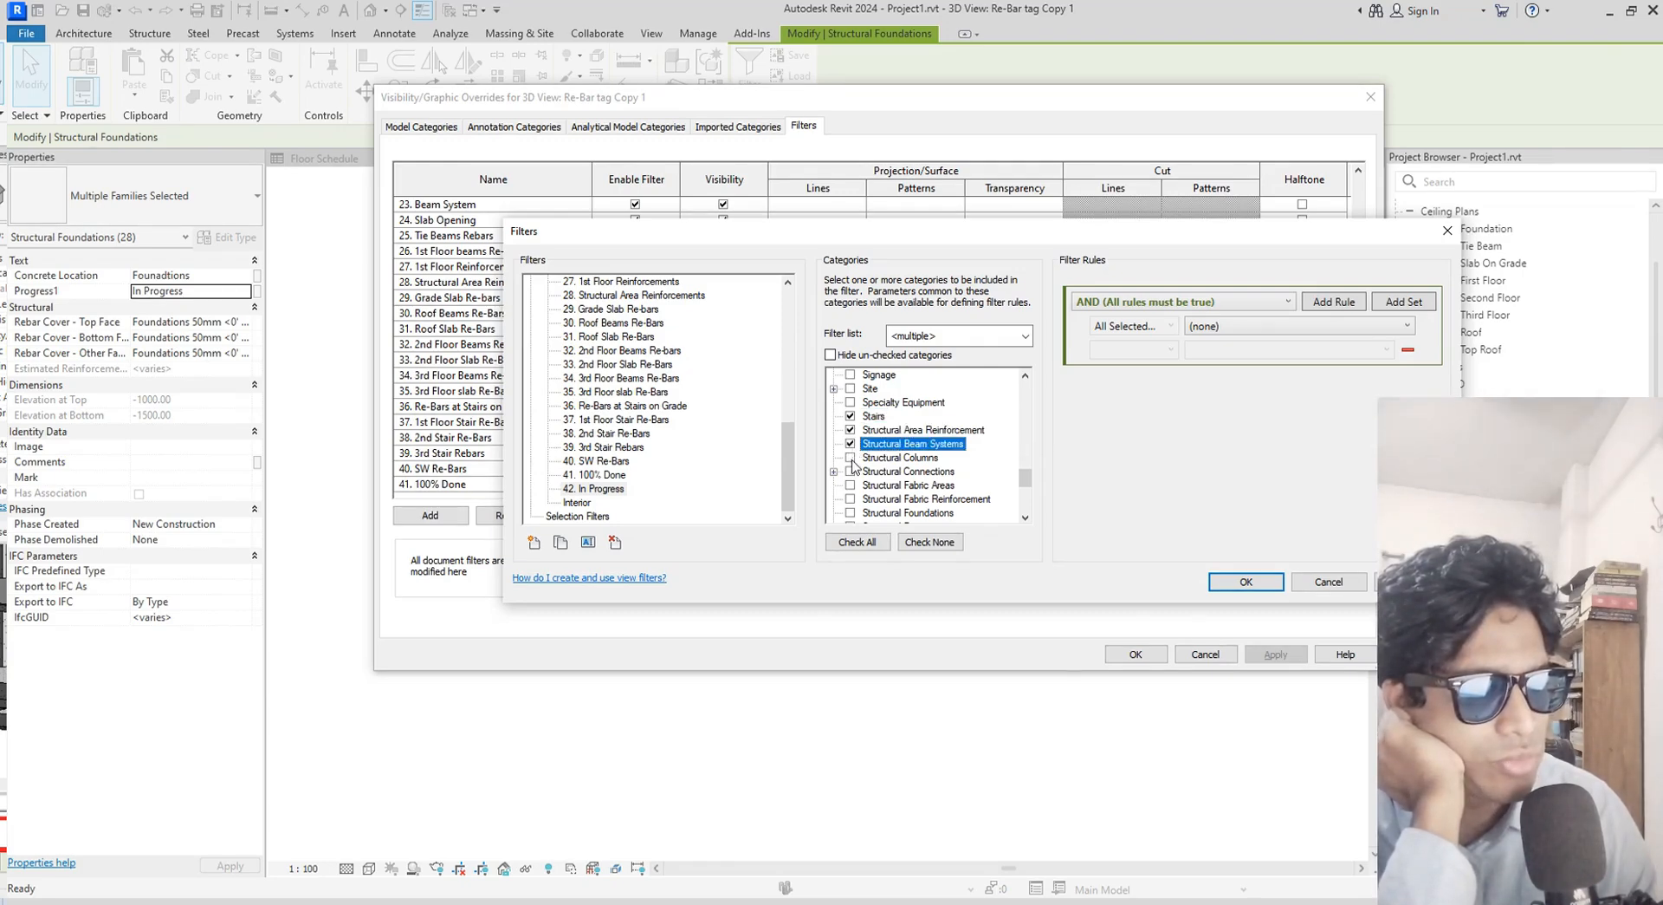
left_click(850, 458)
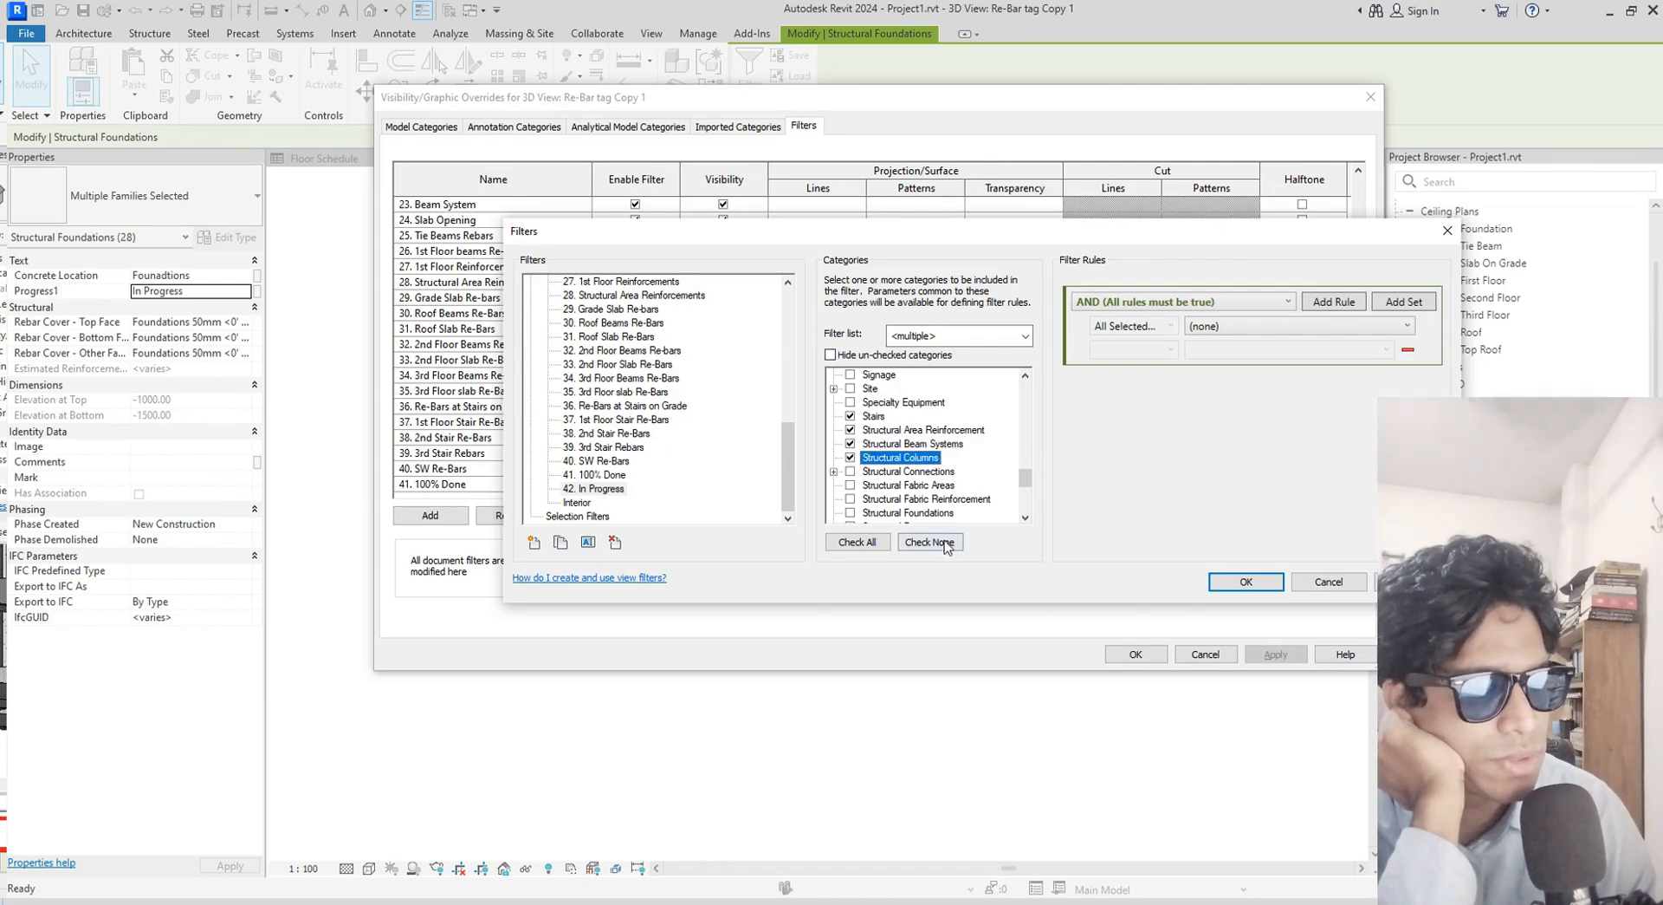
Add Structural Foundations, Structural Framing, Structural Rebar and Walls to the 42. In Progress filter's categories
scroll(870, 511, "down", 1)
left_click(851, 485)
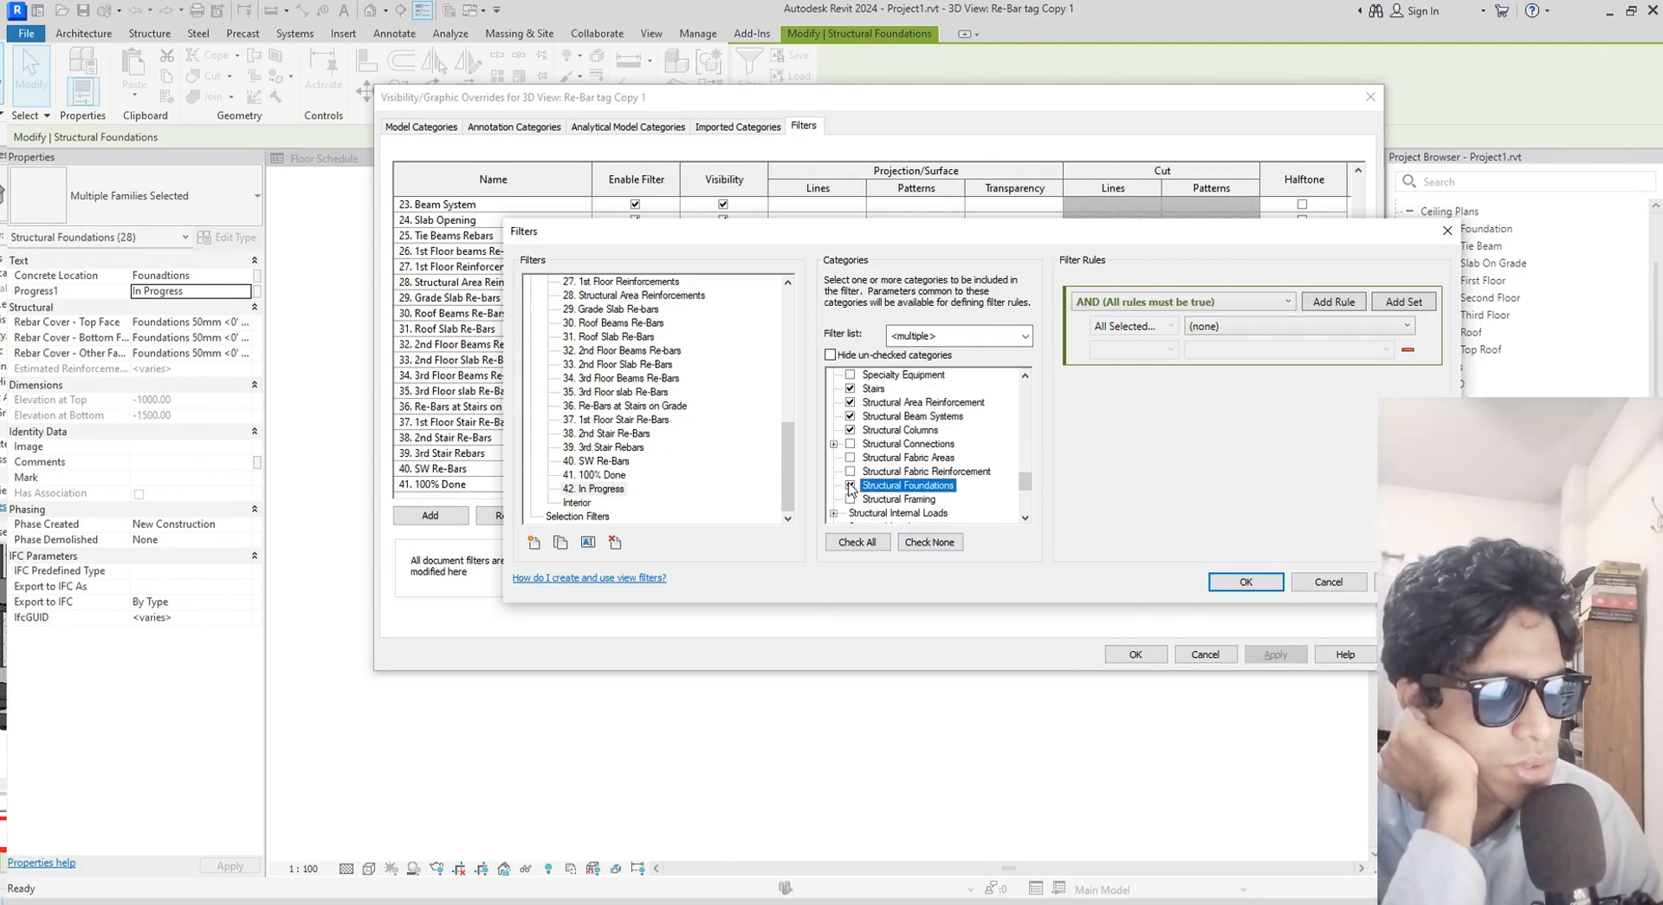
left_click(892, 500)
scroll(895, 505, "down", 2)
left_click(851, 485)
scroll(856, 498, "down", 3)
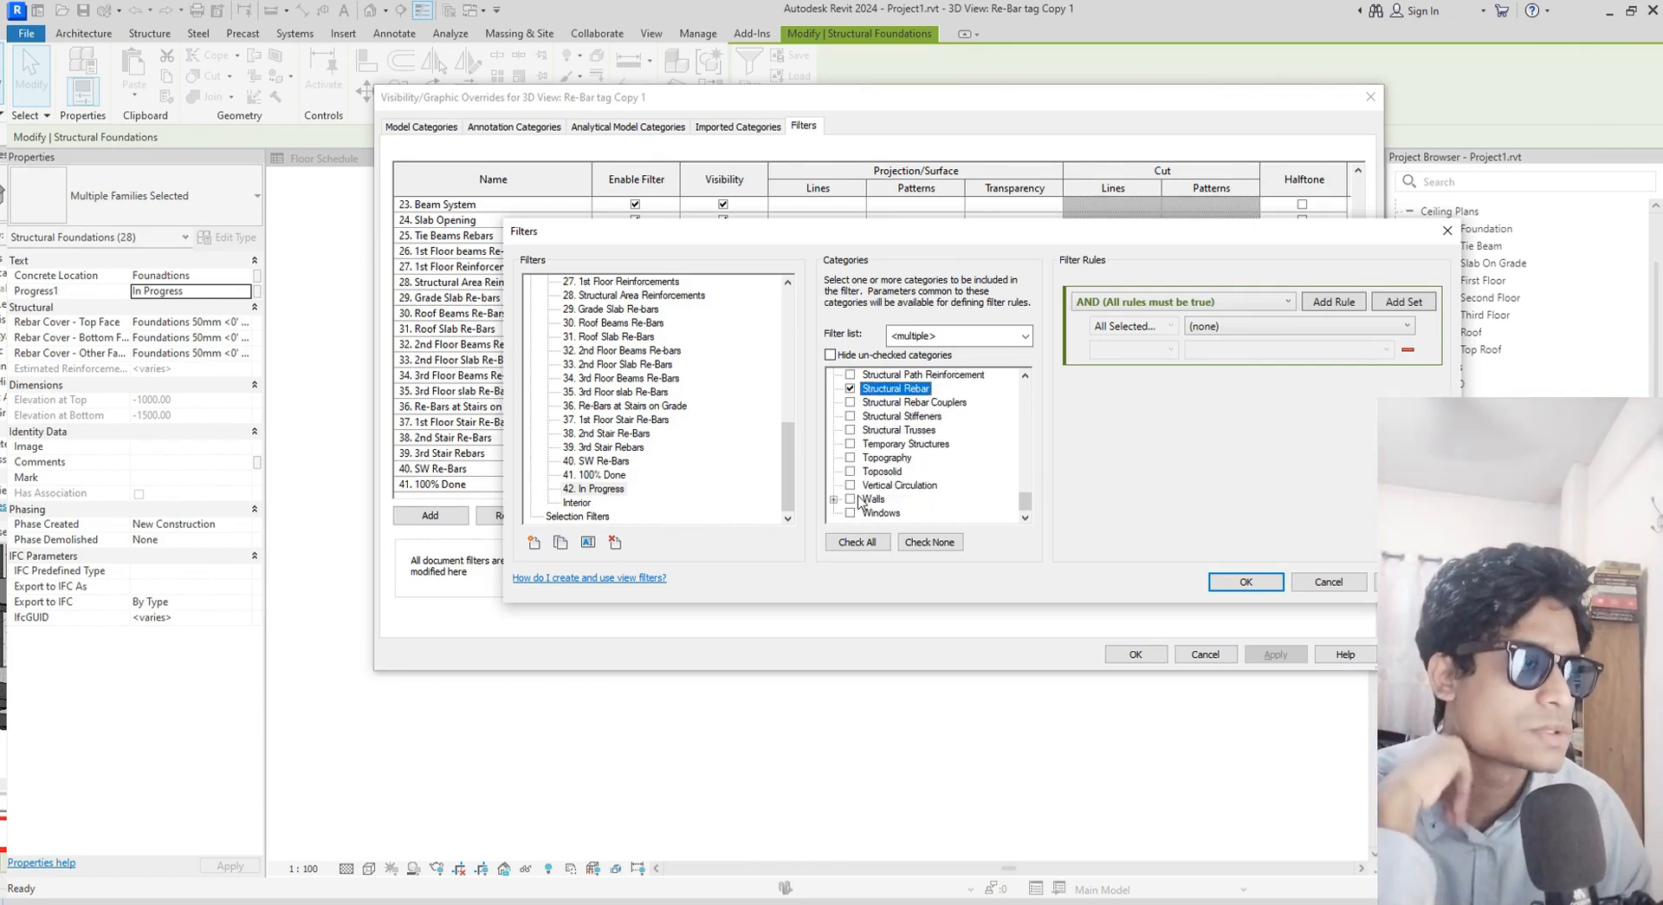
left_click(850, 499)
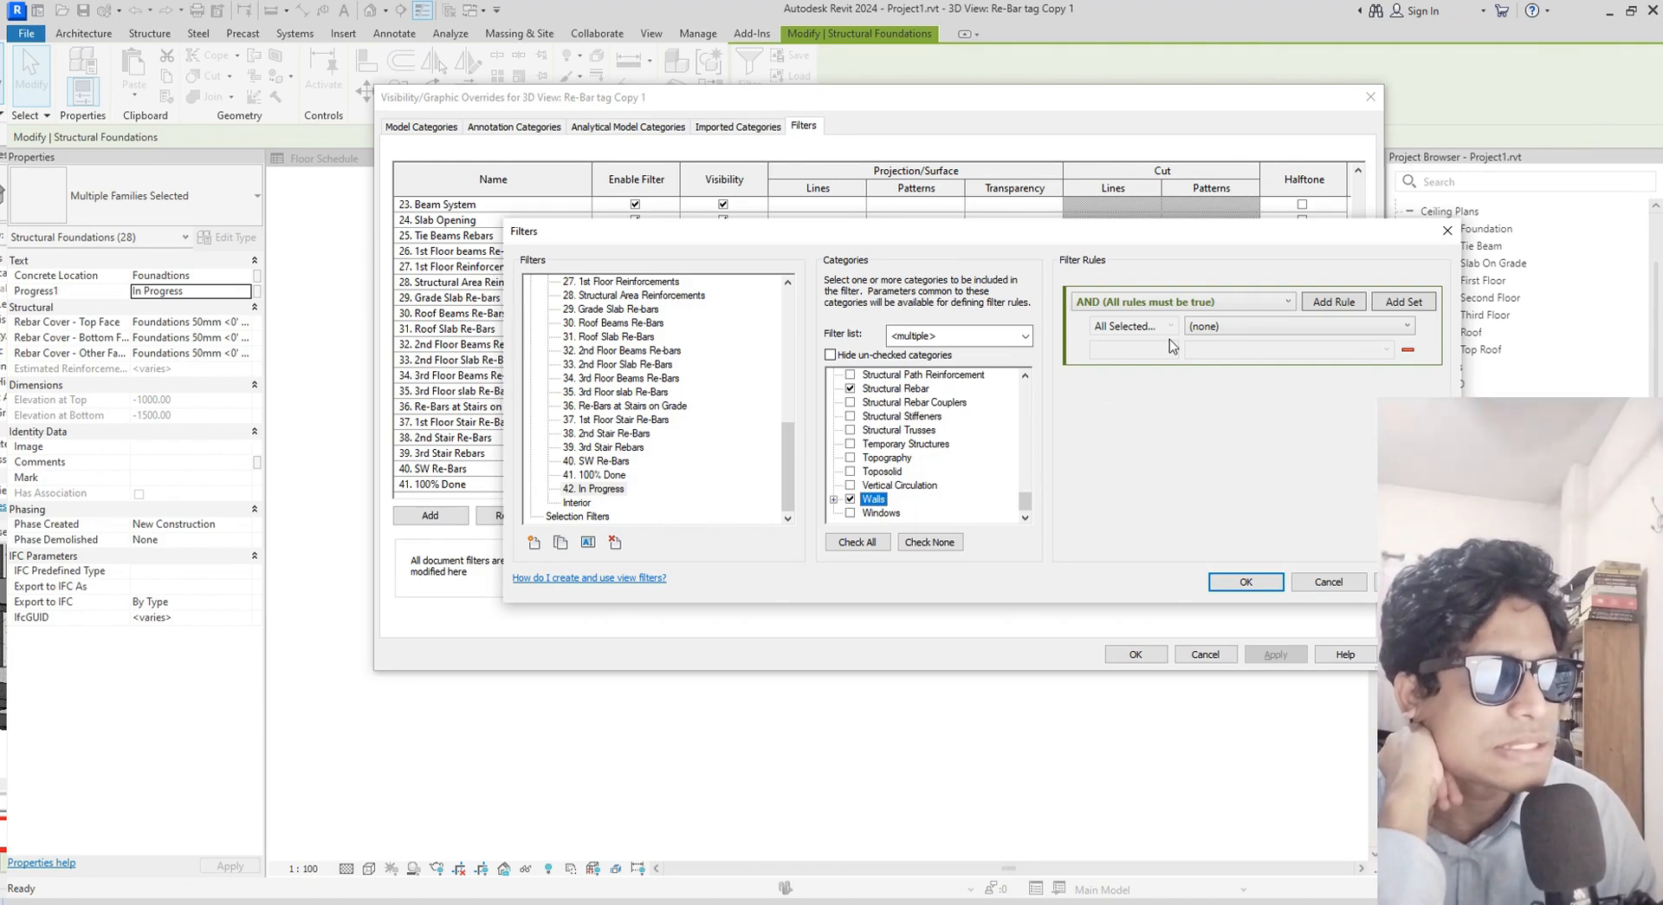
Define the 42. In Progress filter's rule as Progress1 equals In Progress
left_click(1248, 334)
left_click(1248, 330)
left_click(1248, 327)
scroll(1256, 554, "down", 4)
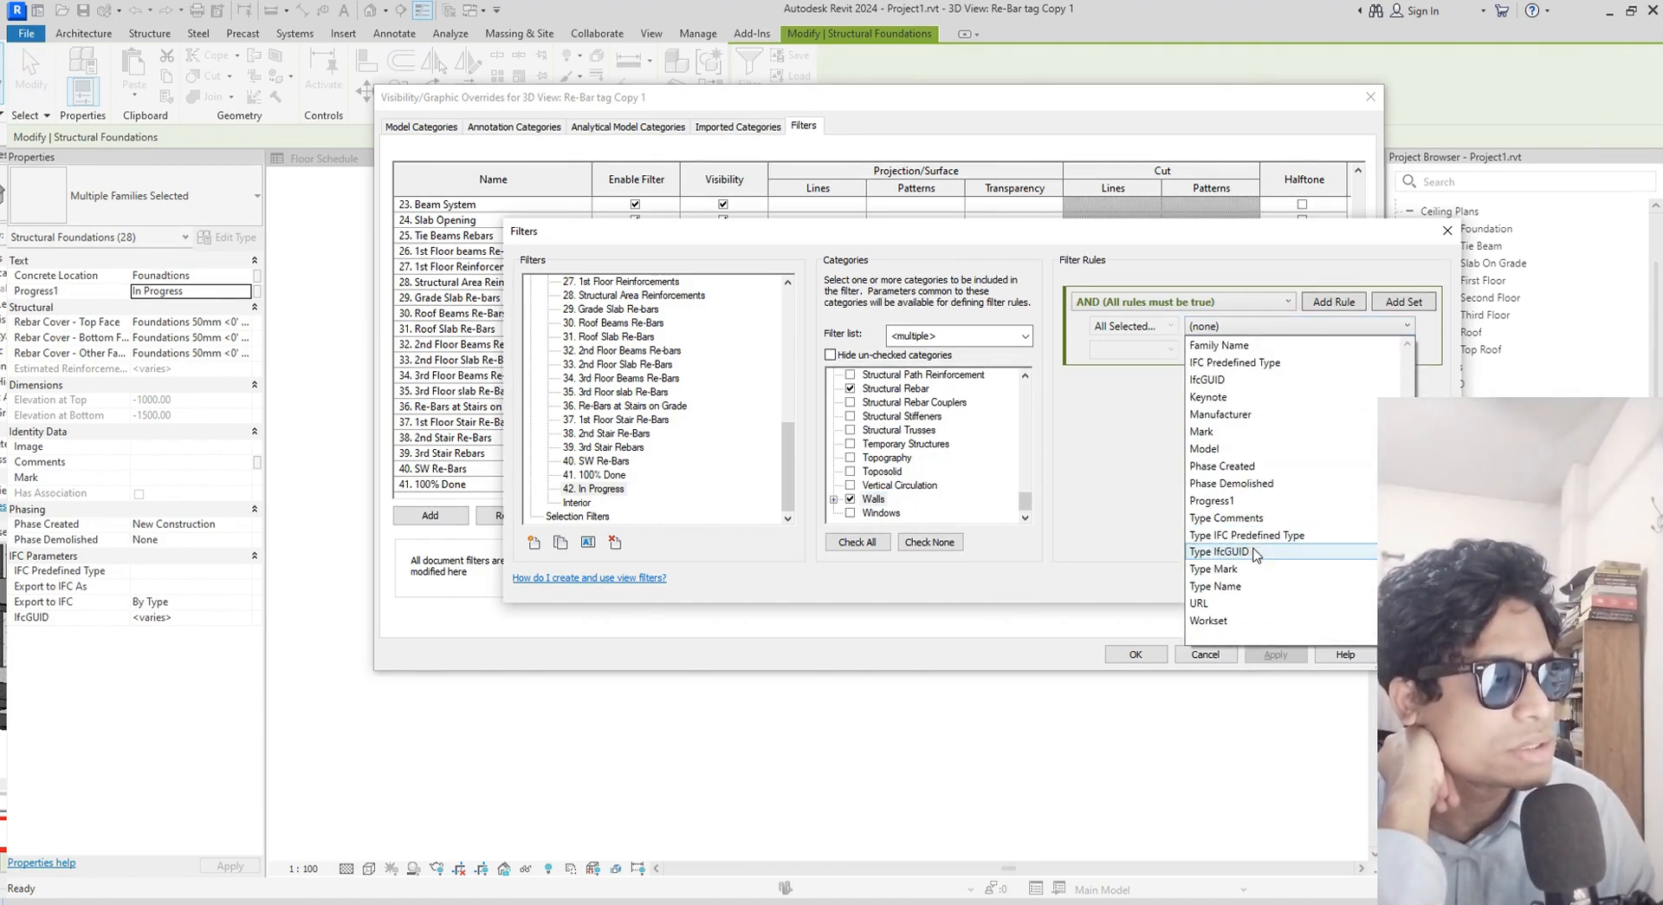
left_click(1213, 499)
left_click(1169, 350)
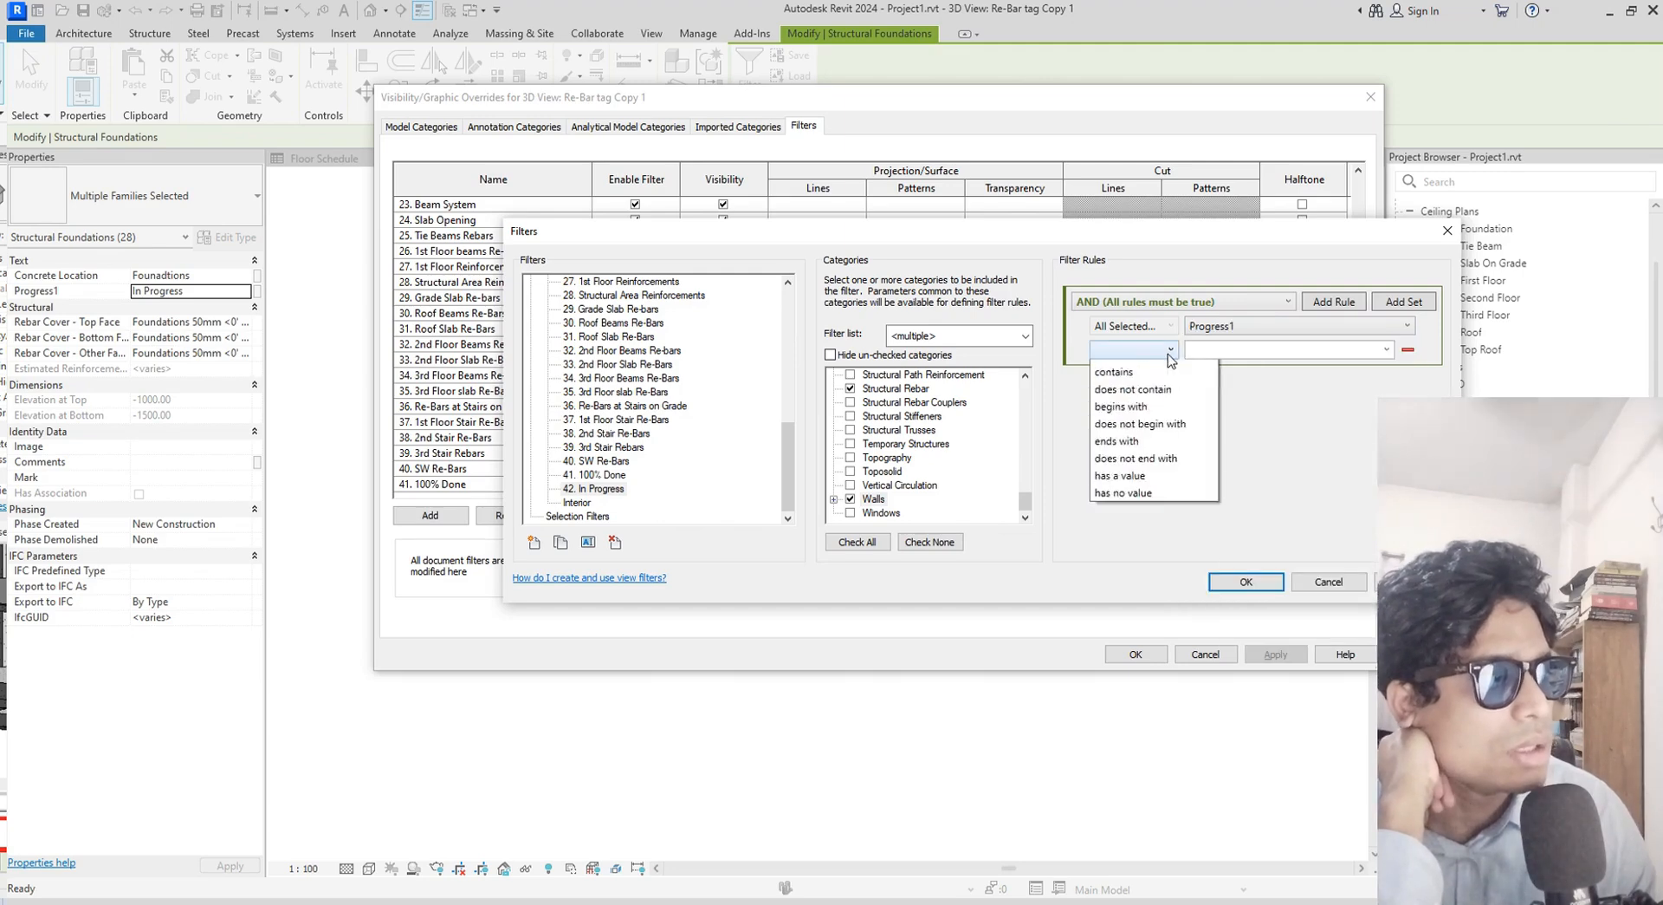
left_click(1152, 388)
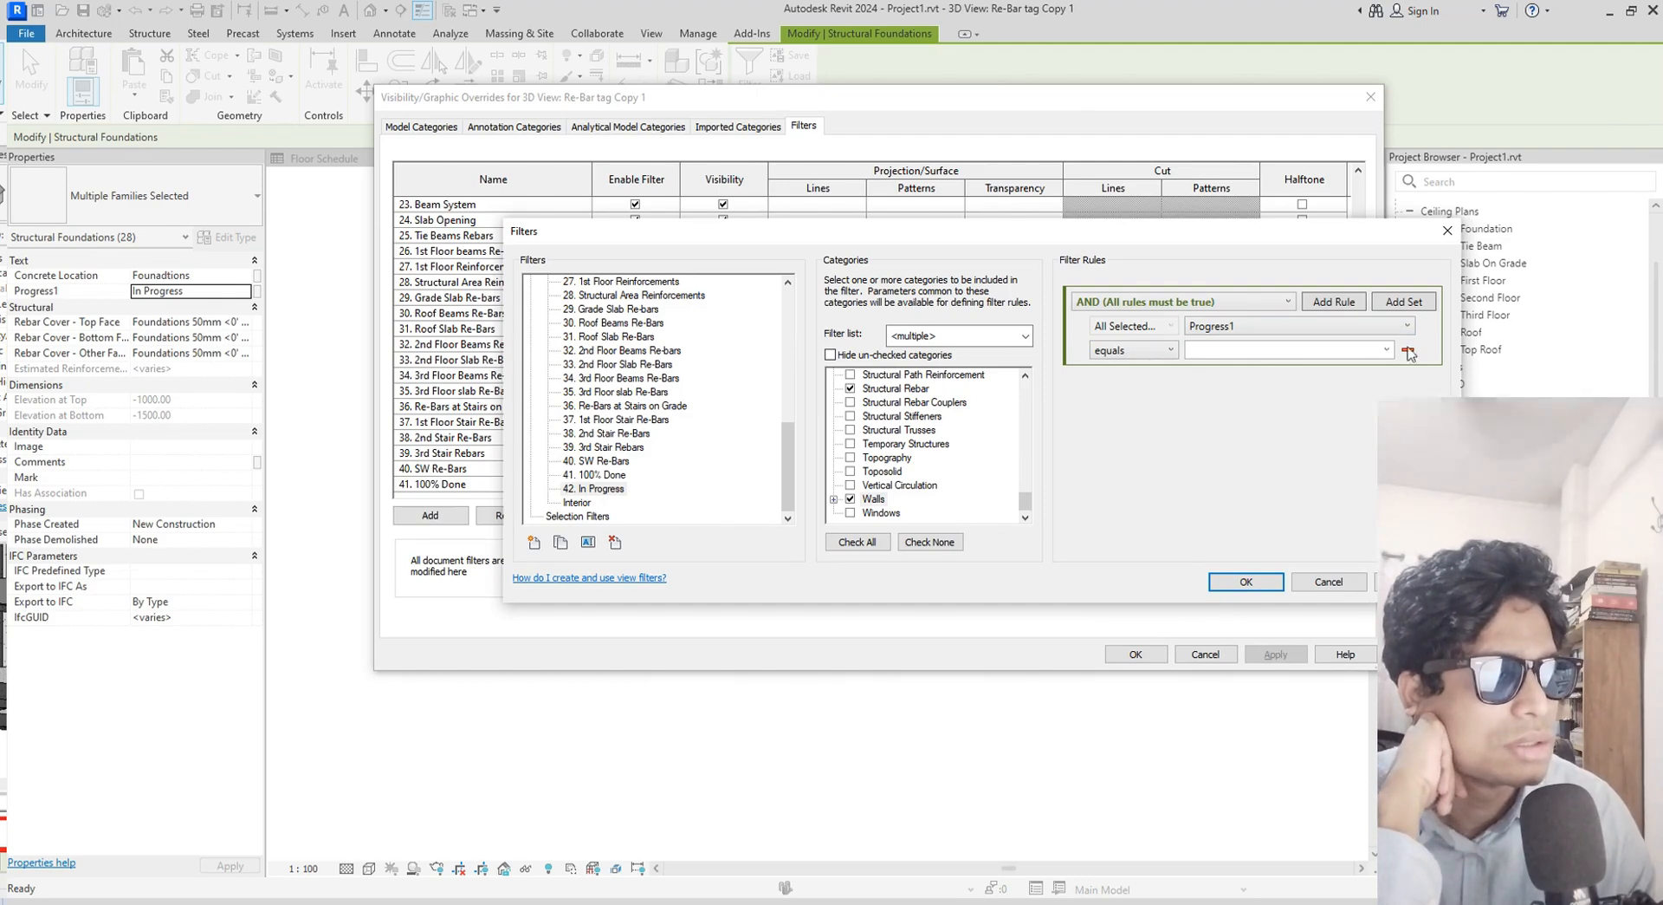
left_click(1387, 350)
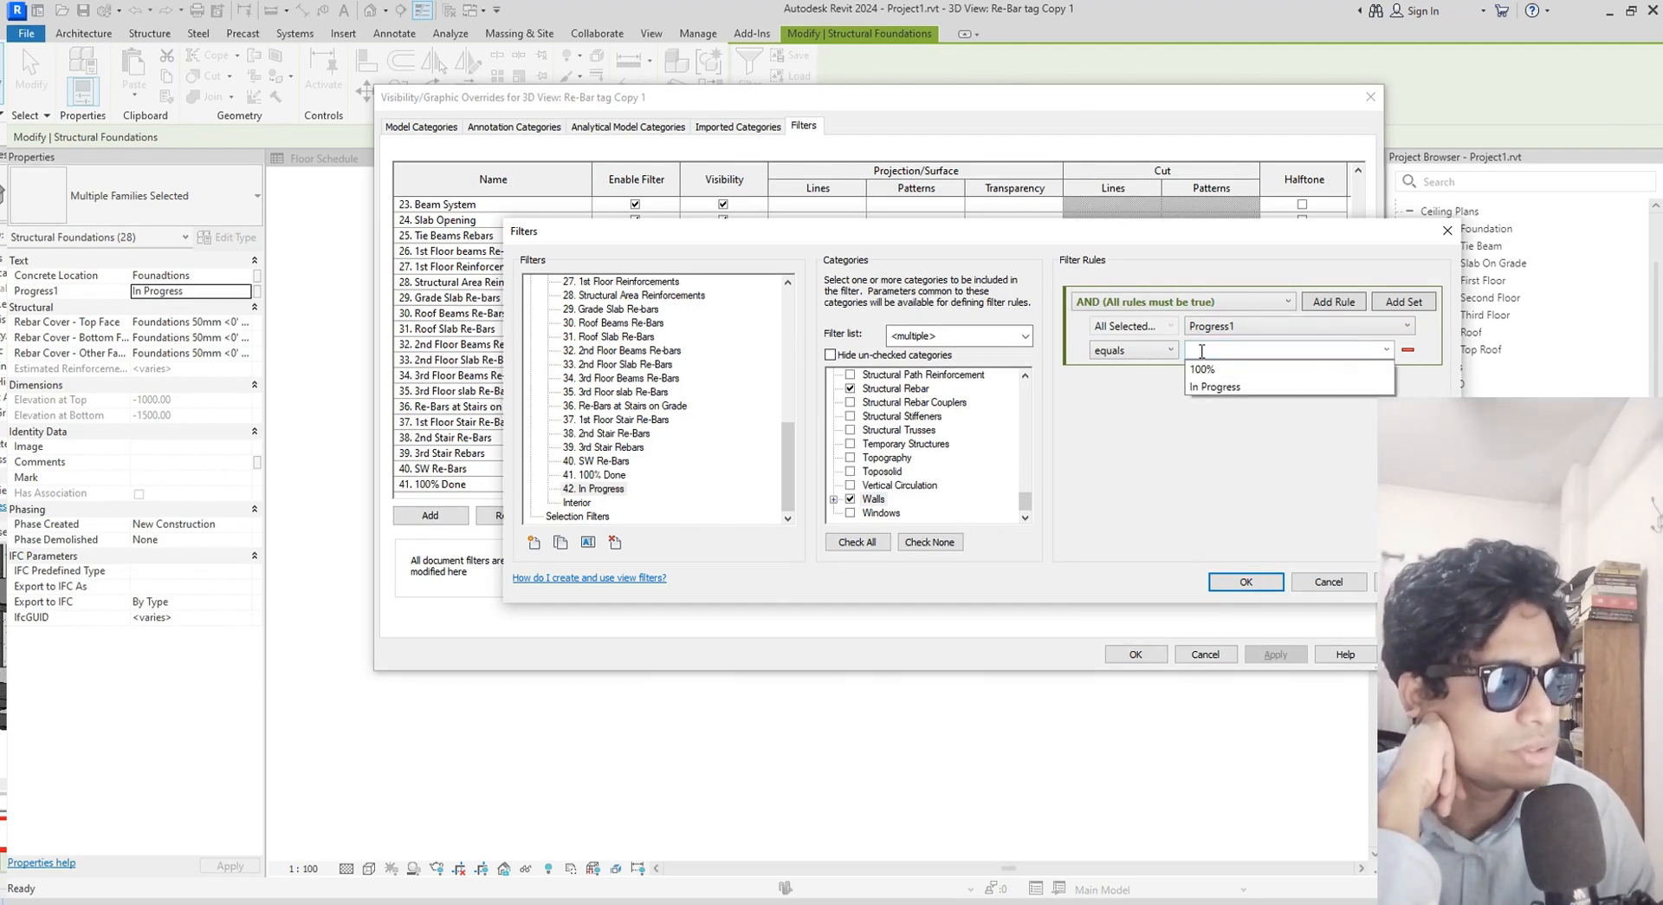
left_click(1217, 386)
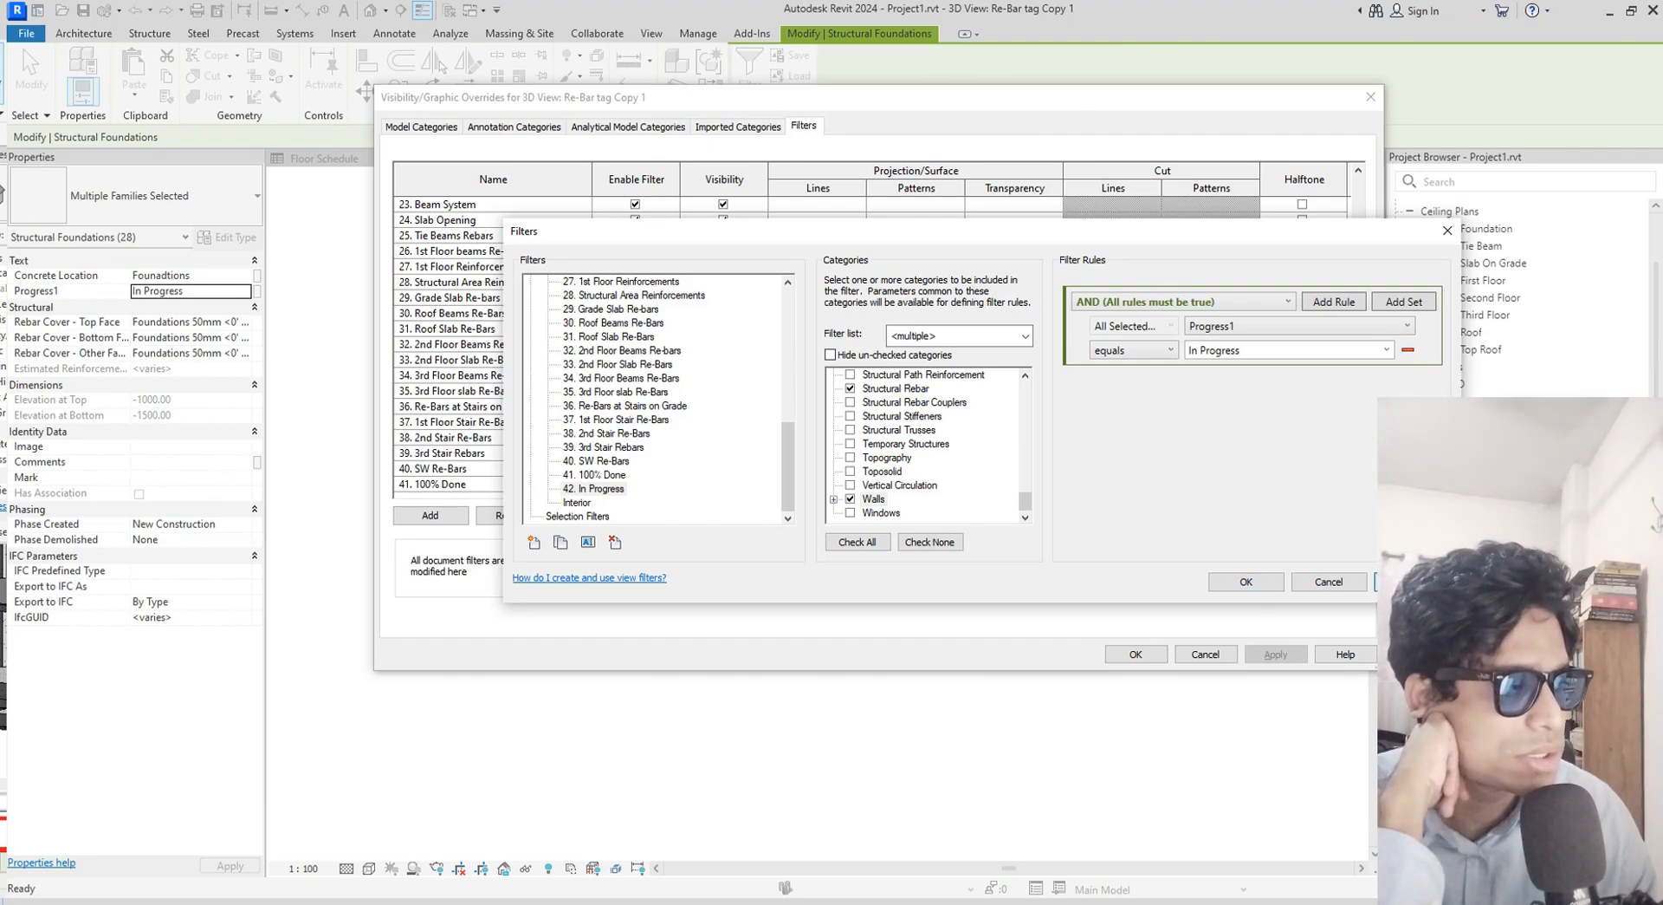
Save the filter definition and add the 42. In Progress filter to the 3D view's filters
left_click(1264, 584)
left_click(920, 340)
left_click(926, 553)
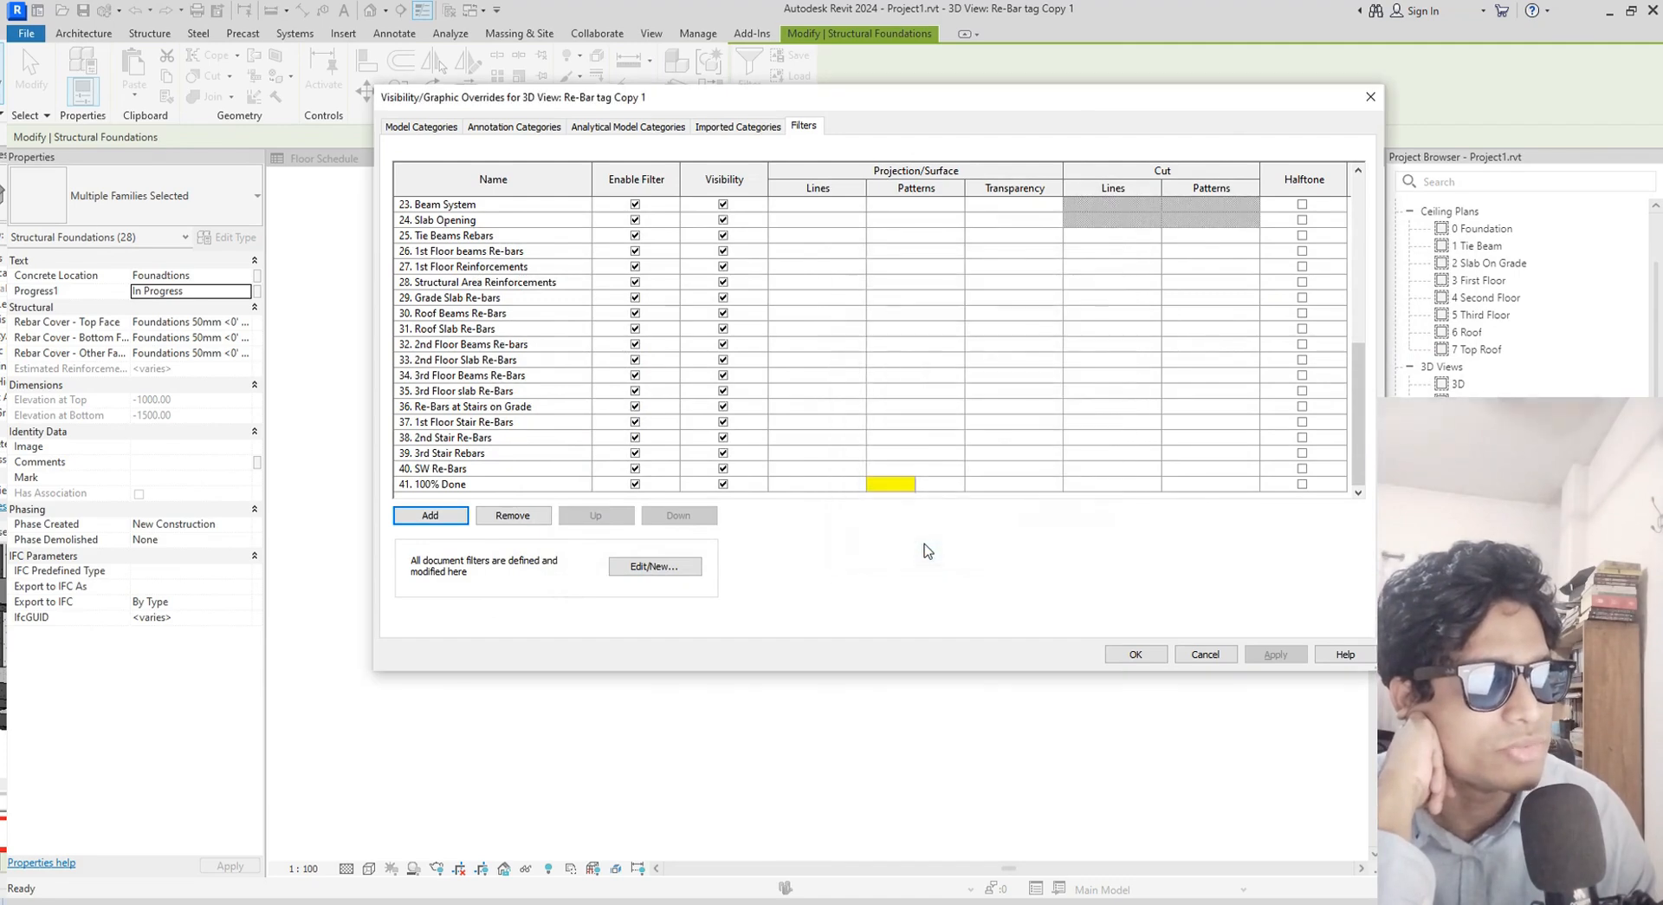
Move the 42. In Progress filter to the end of the view's filter list, directly below 41. 100% Done
scroll(520, 265, "up", 8)
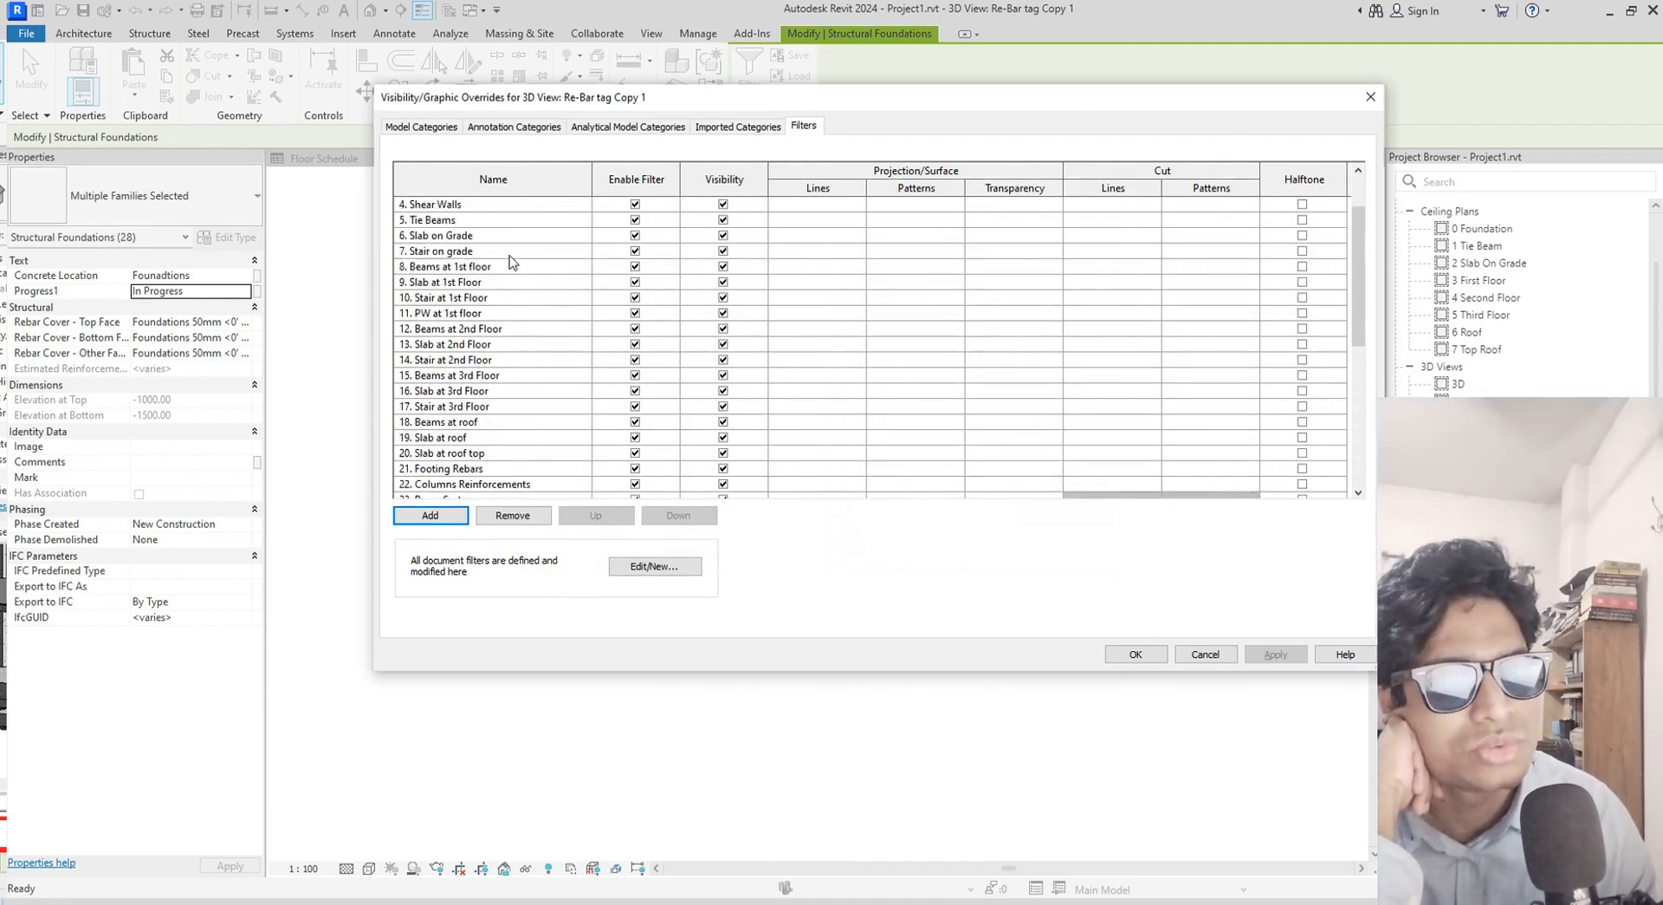
left_click(489, 223)
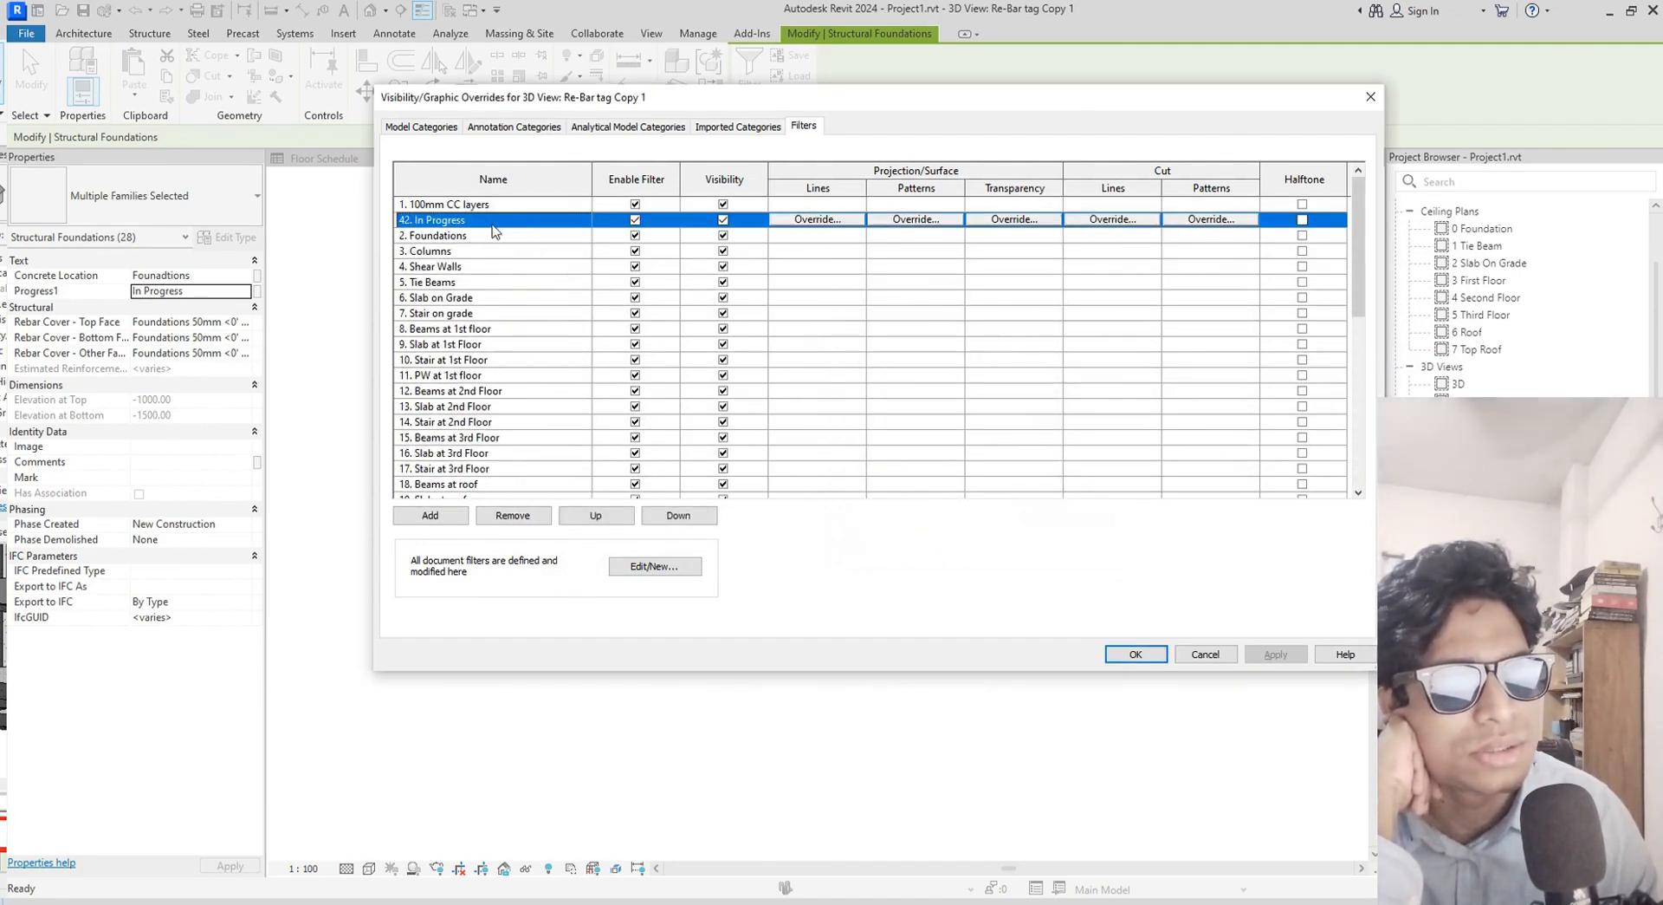
left_click(673, 514)
double_click(675, 515)
triple_click(676, 516)
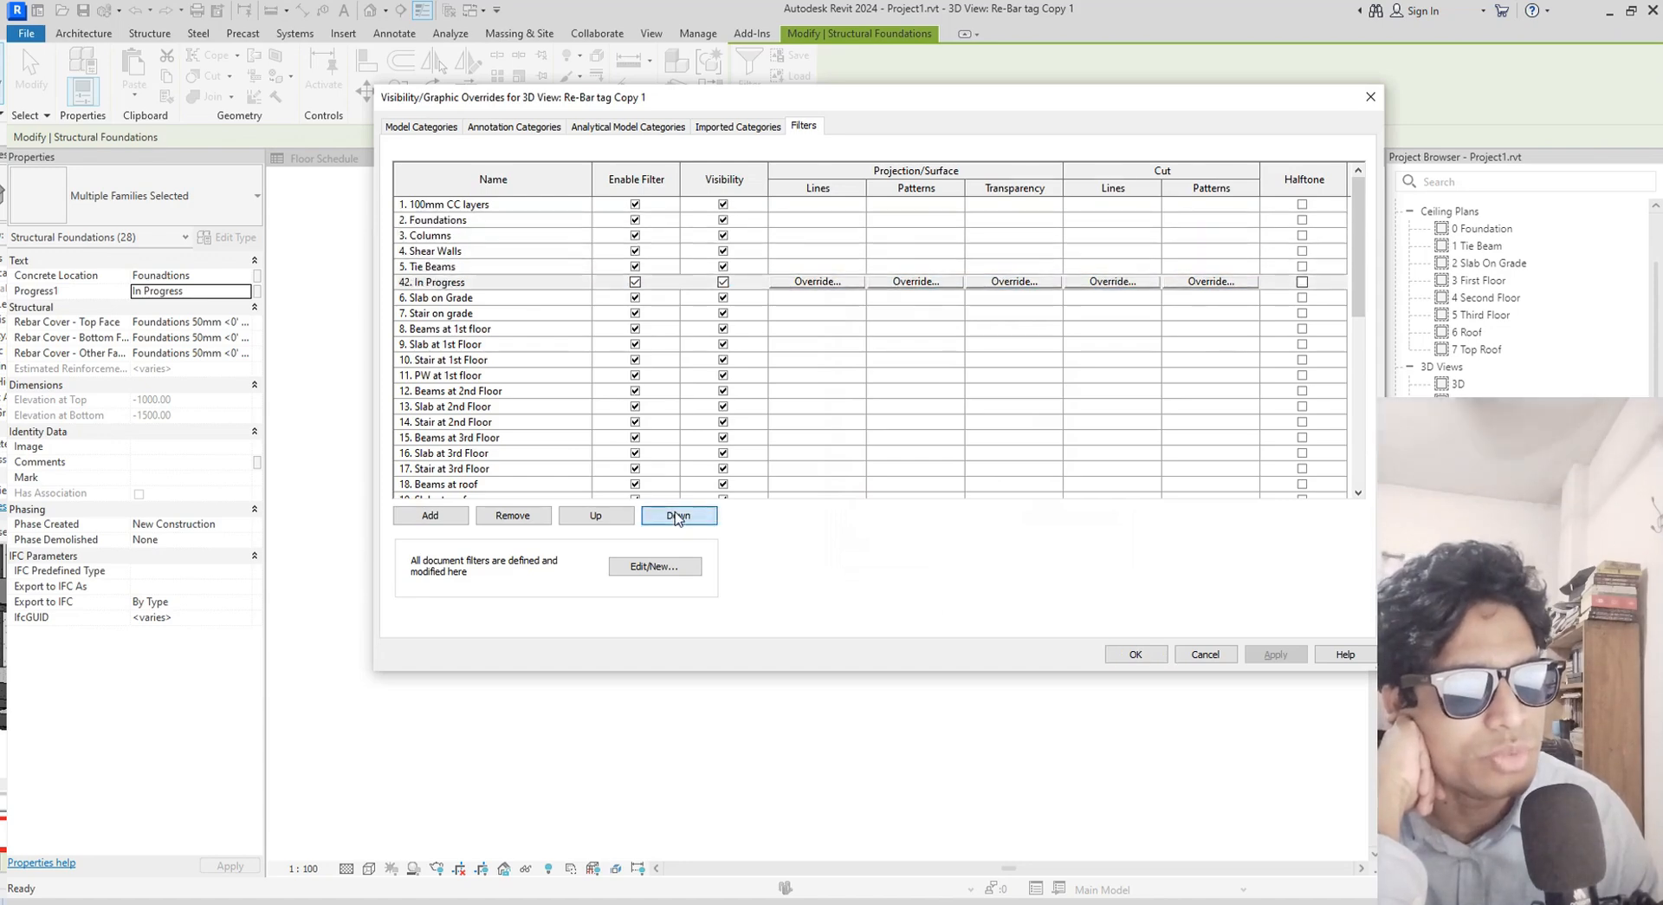
triple_click(678, 517)
double_click(677, 516)
triple_click(678, 516)
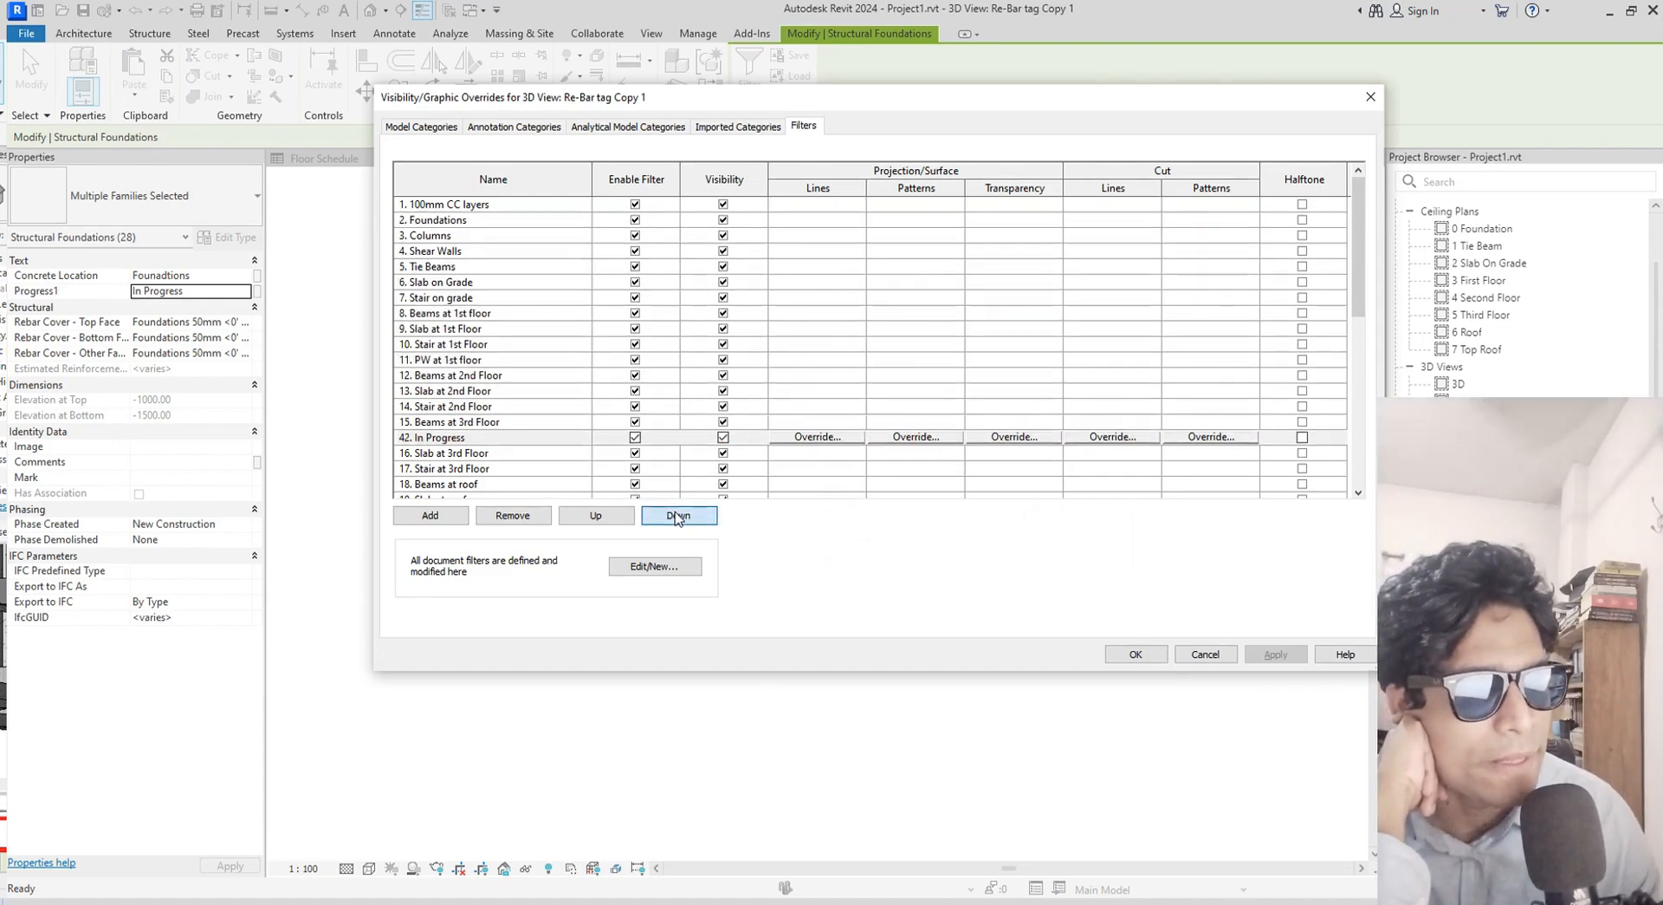
triple_click(677, 516)
double_click(677, 517)
double_click(677, 516)
triple_click(677, 516)
double_click(678, 516)
triple_click(677, 517)
double_click(678, 516)
triple_click(678, 516)
double_click(677, 517)
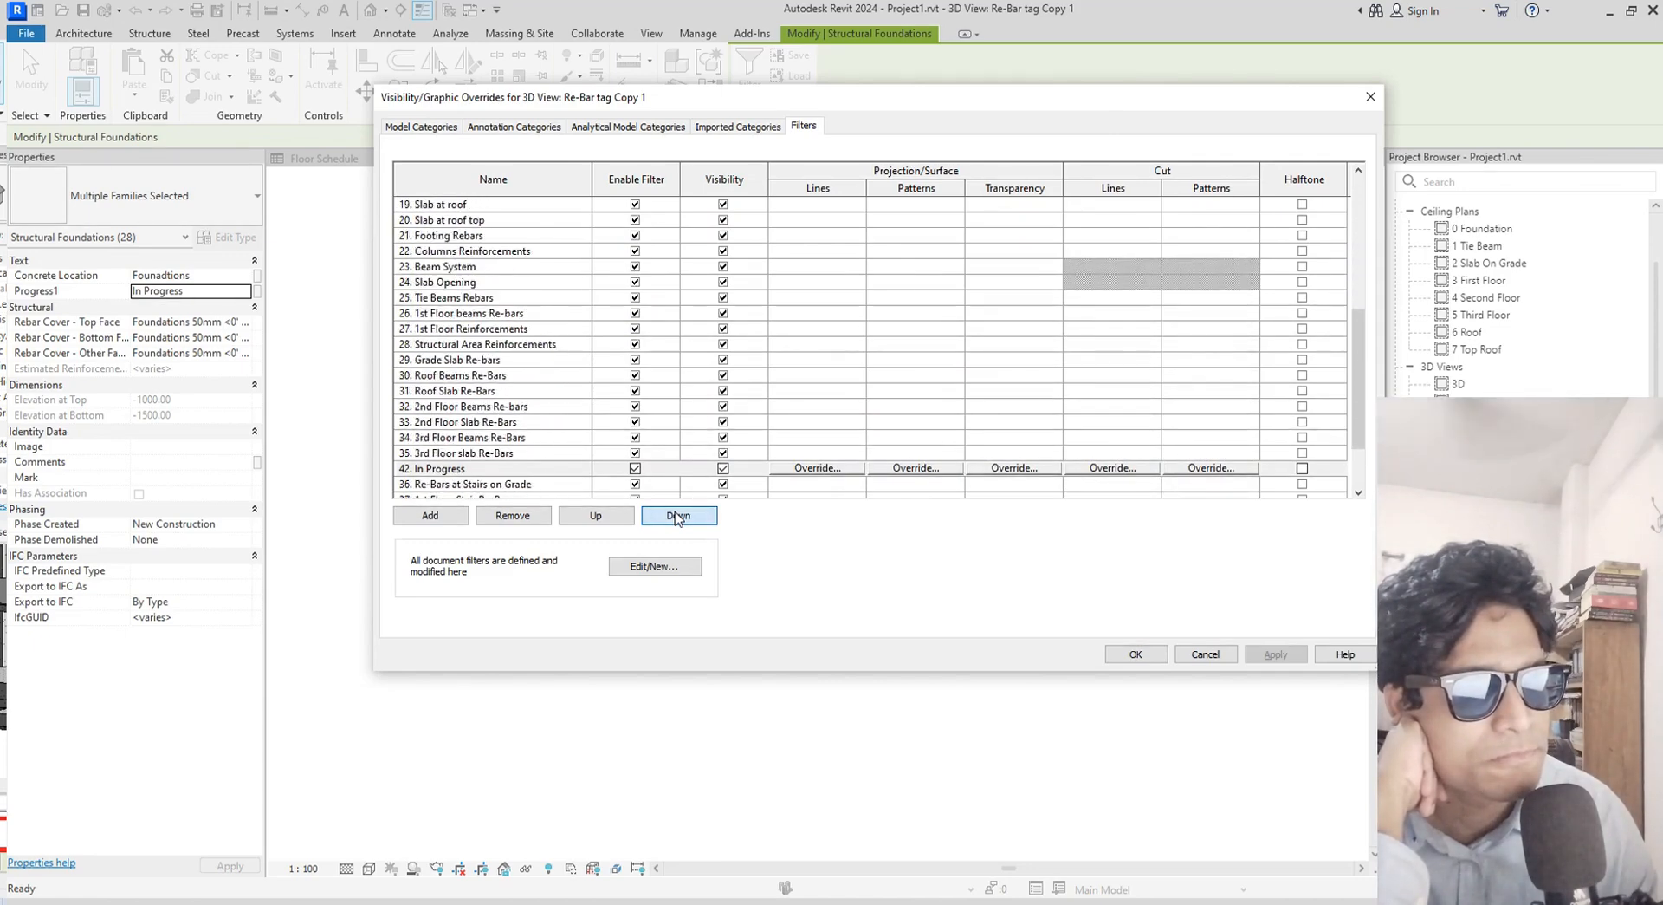
triple_click(678, 516)
left_click(678, 517)
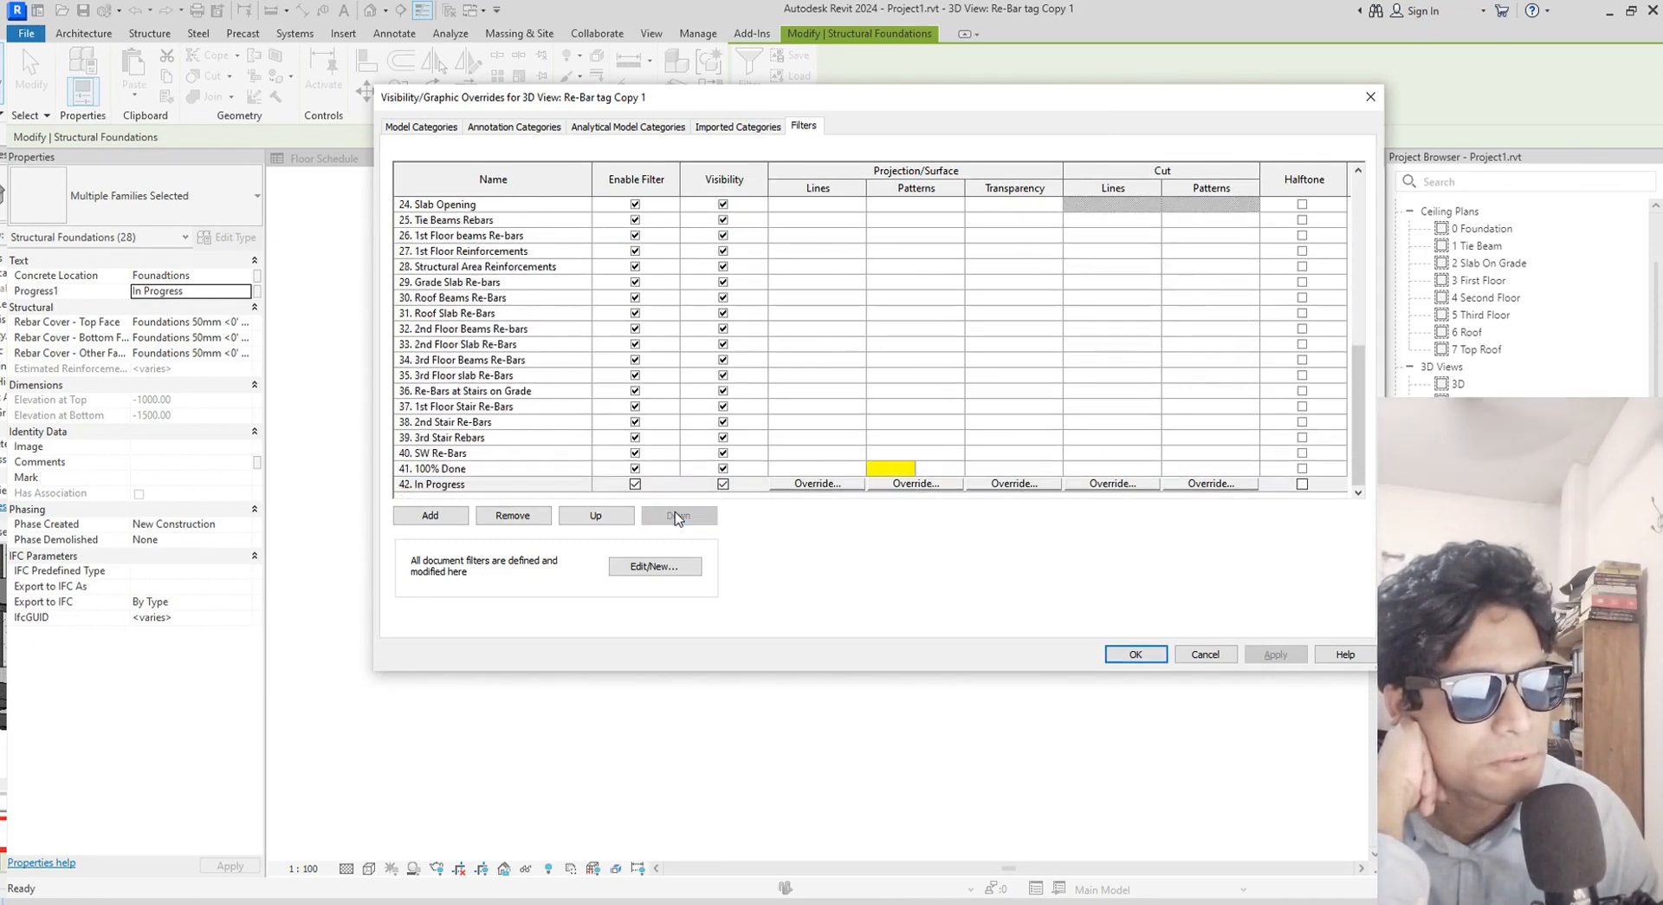
Override the 42. In Progress filter's projection surface foreground with a solid fill in green RGB 000-255-064 and apply it to the view
left_click(917, 483)
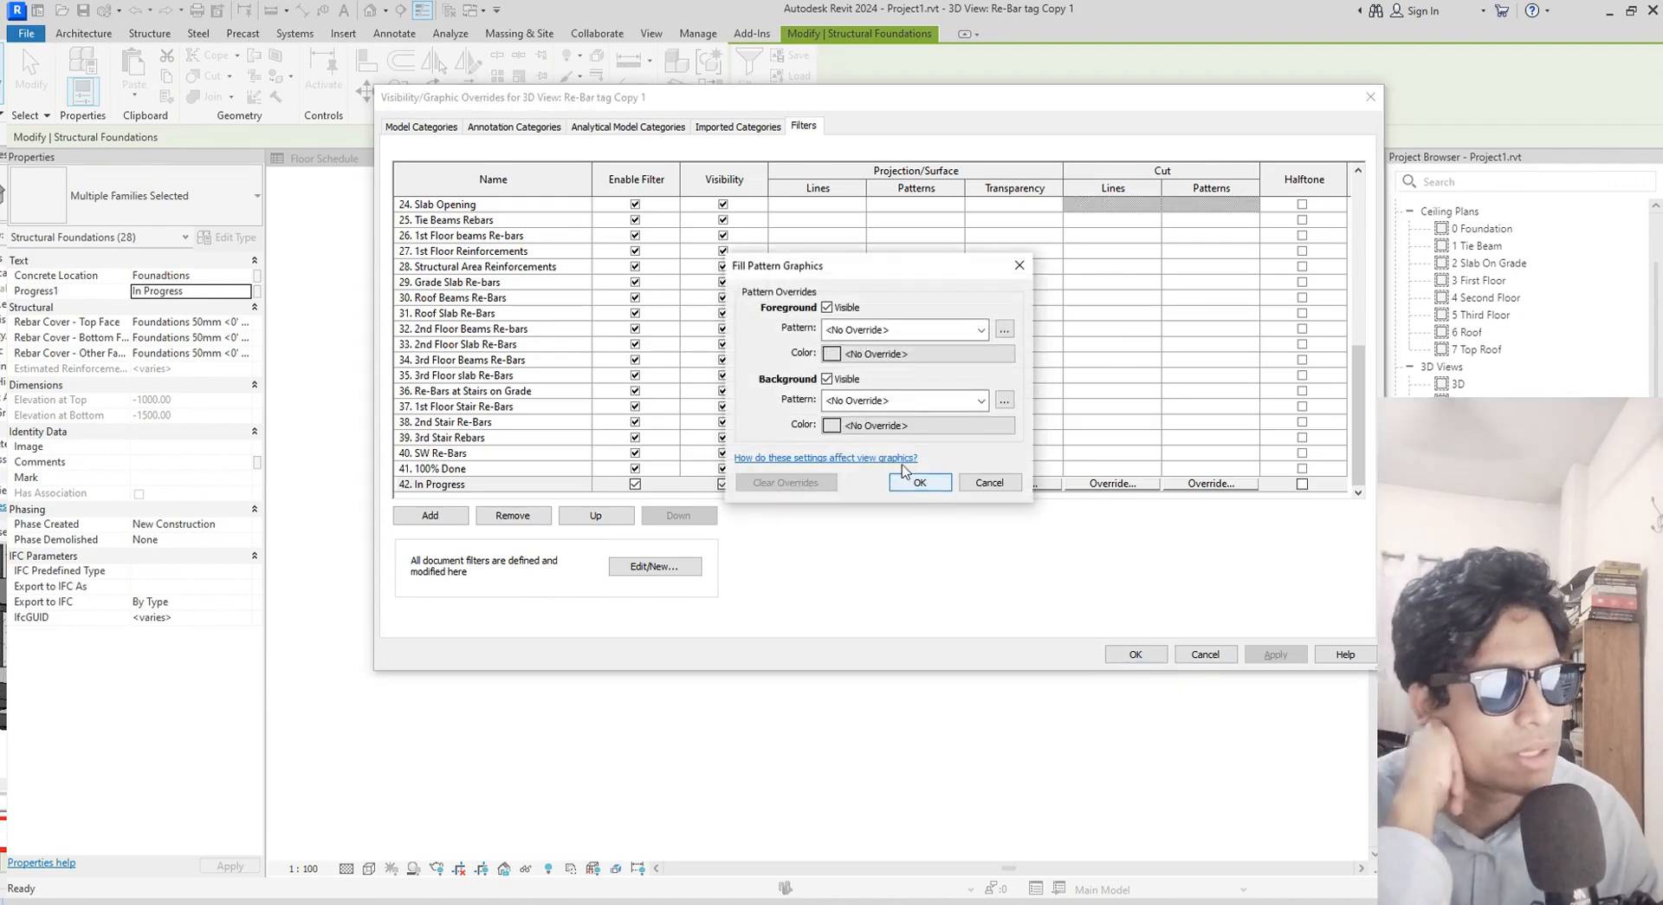
left_click(982, 333)
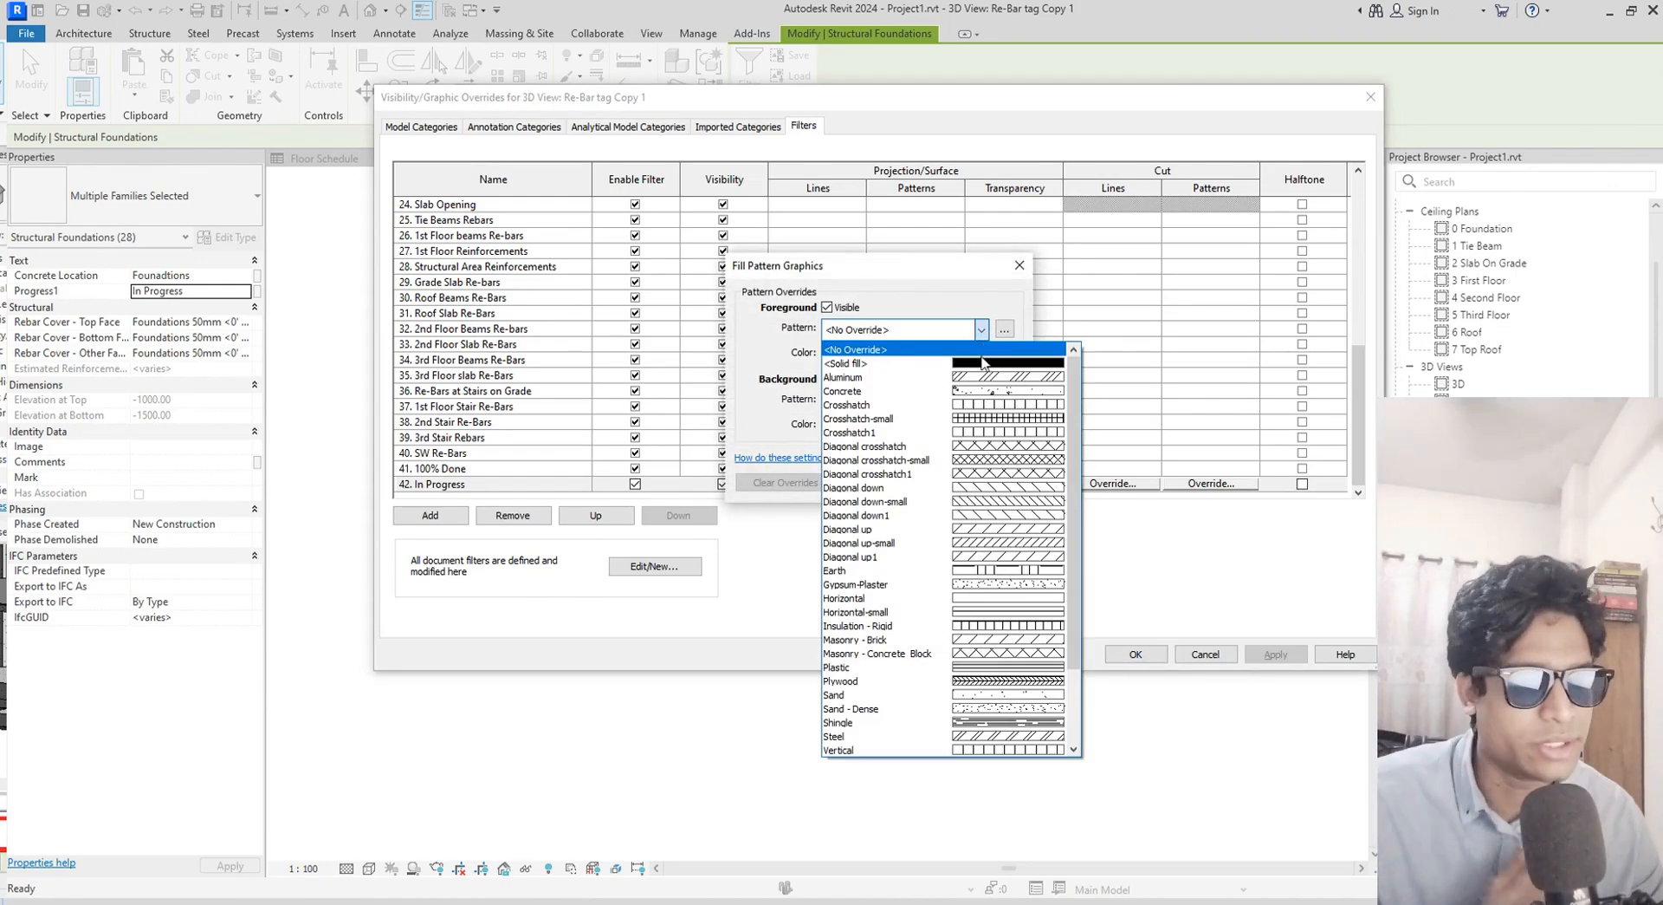
left_click(927, 362)
left_click(925, 355)
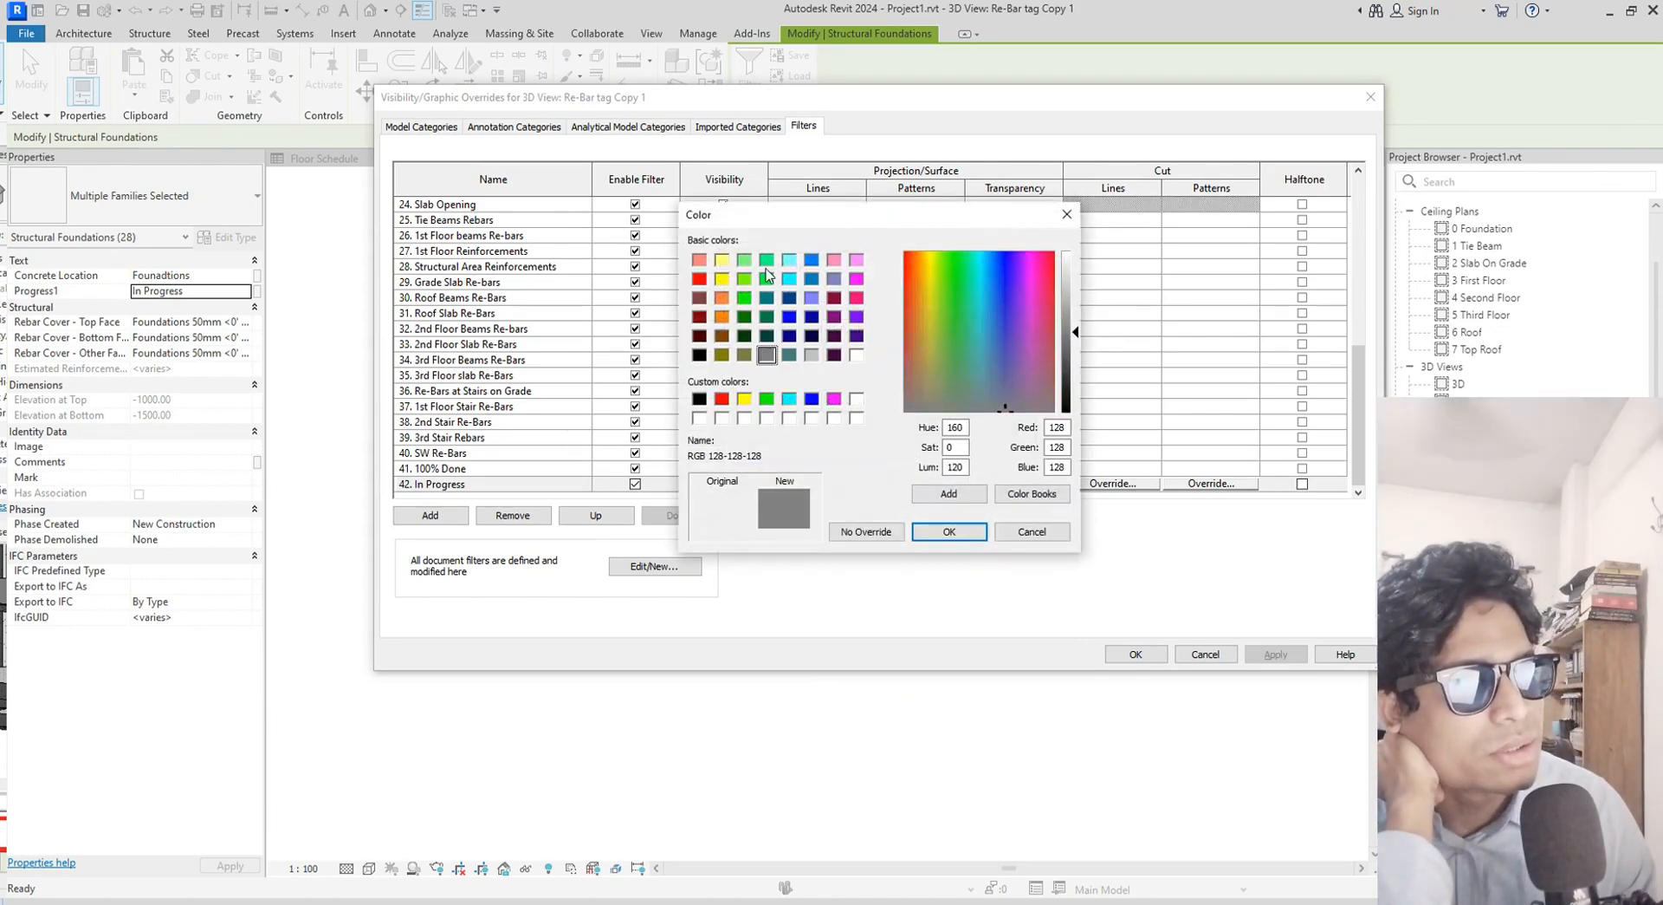
left_click(767, 279)
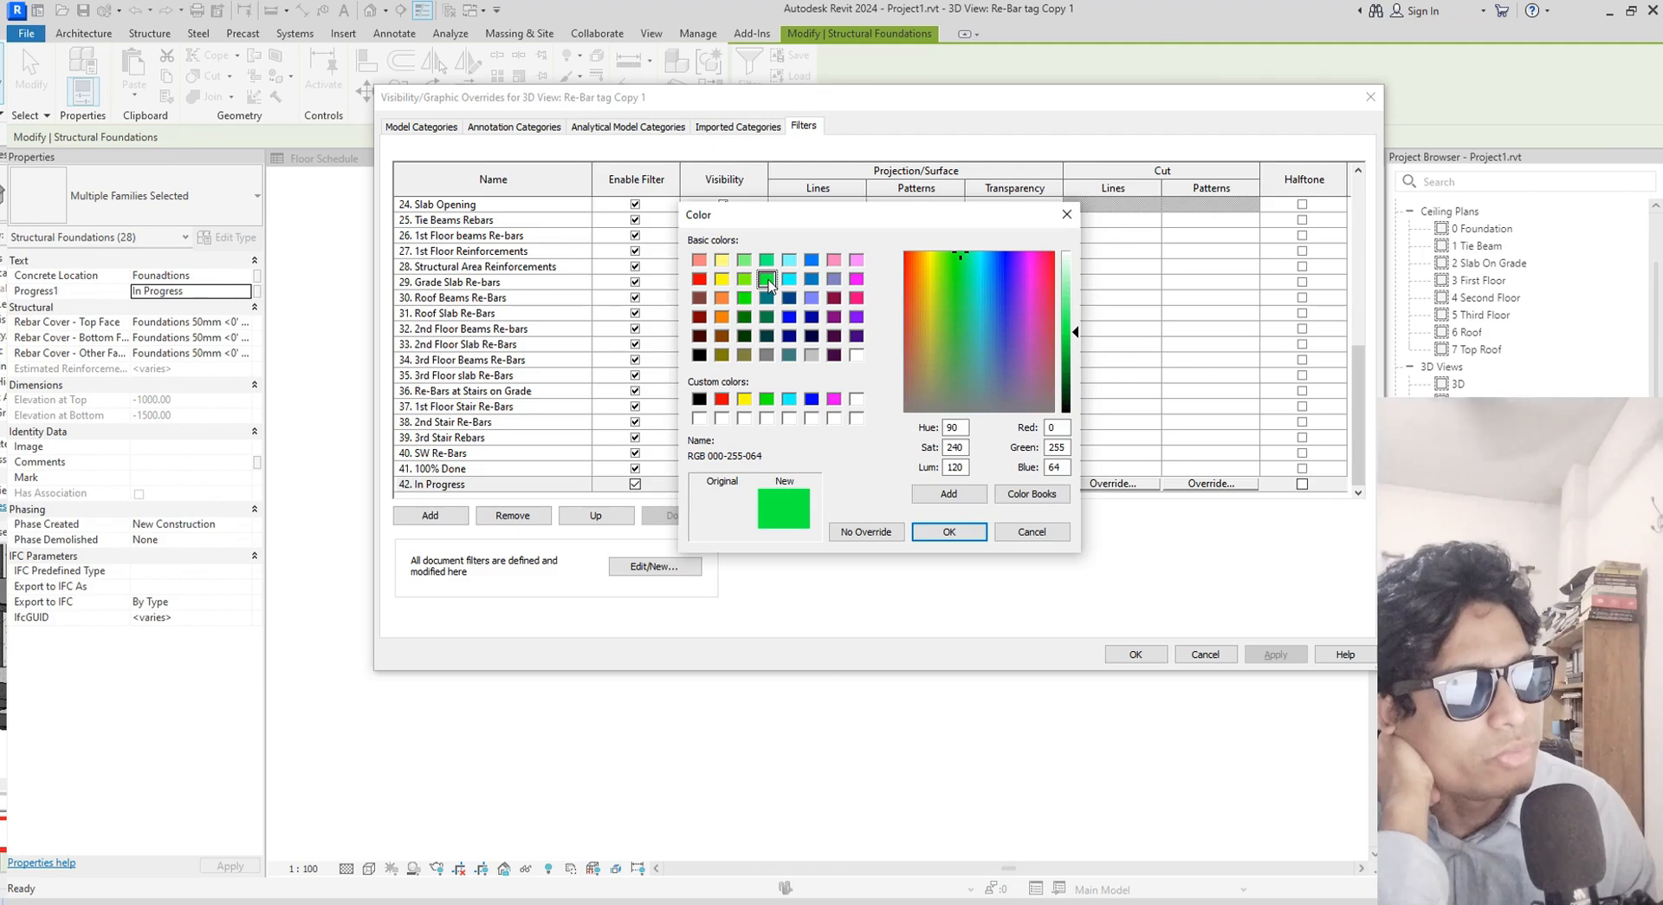
left_click(950, 532)
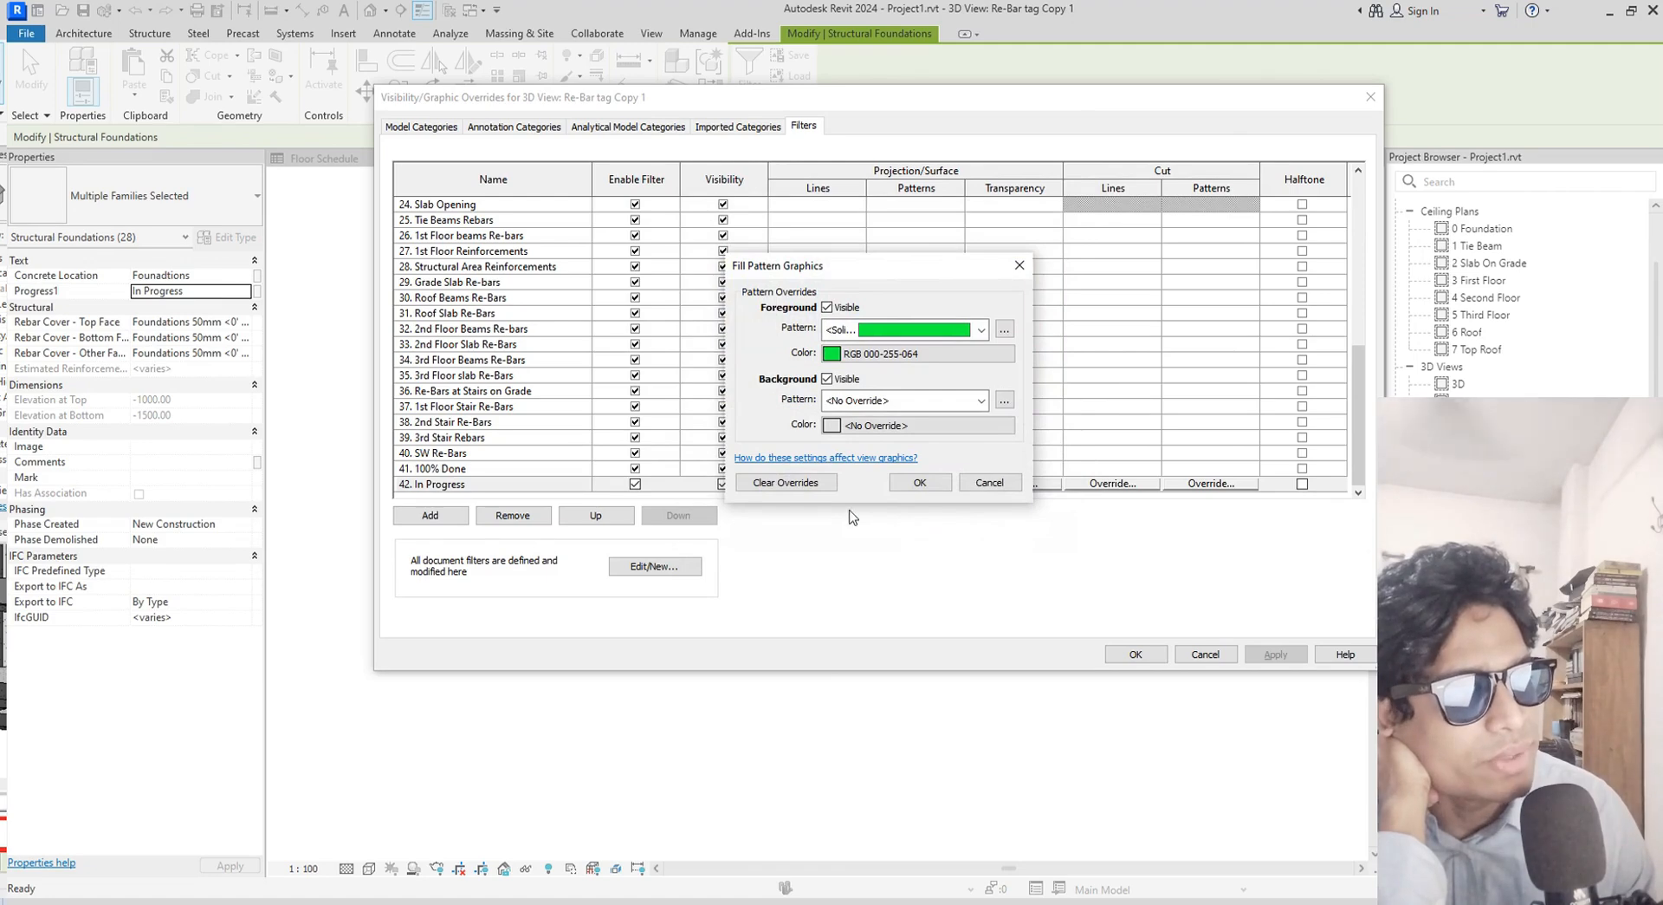
left_click(919, 483)
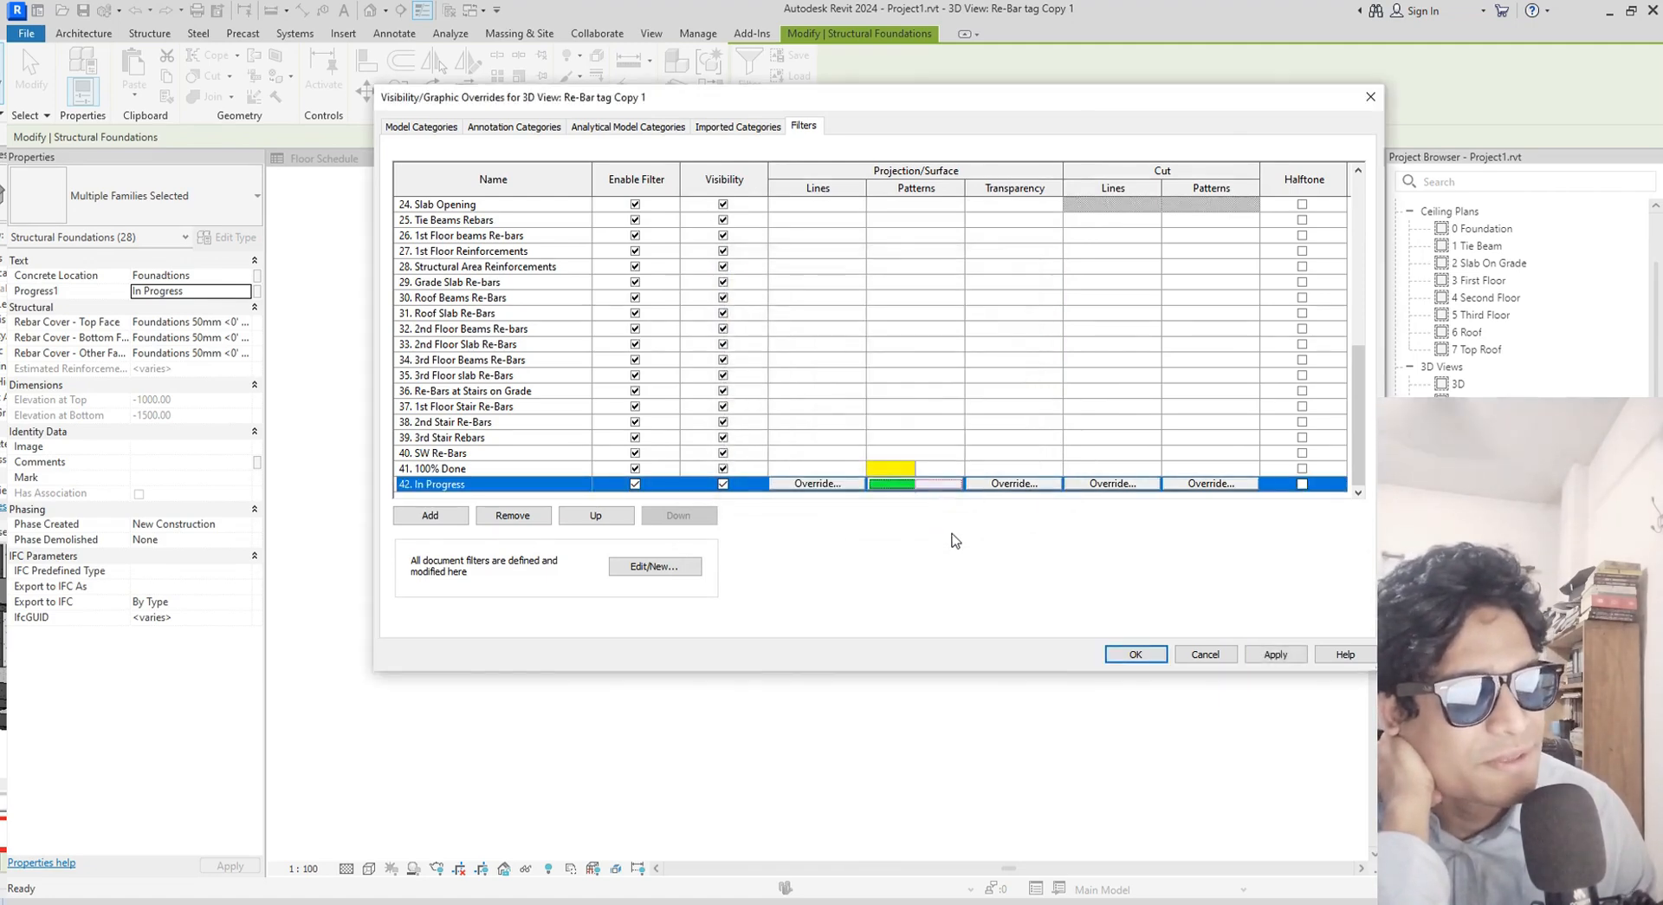
left_click(1136, 654)
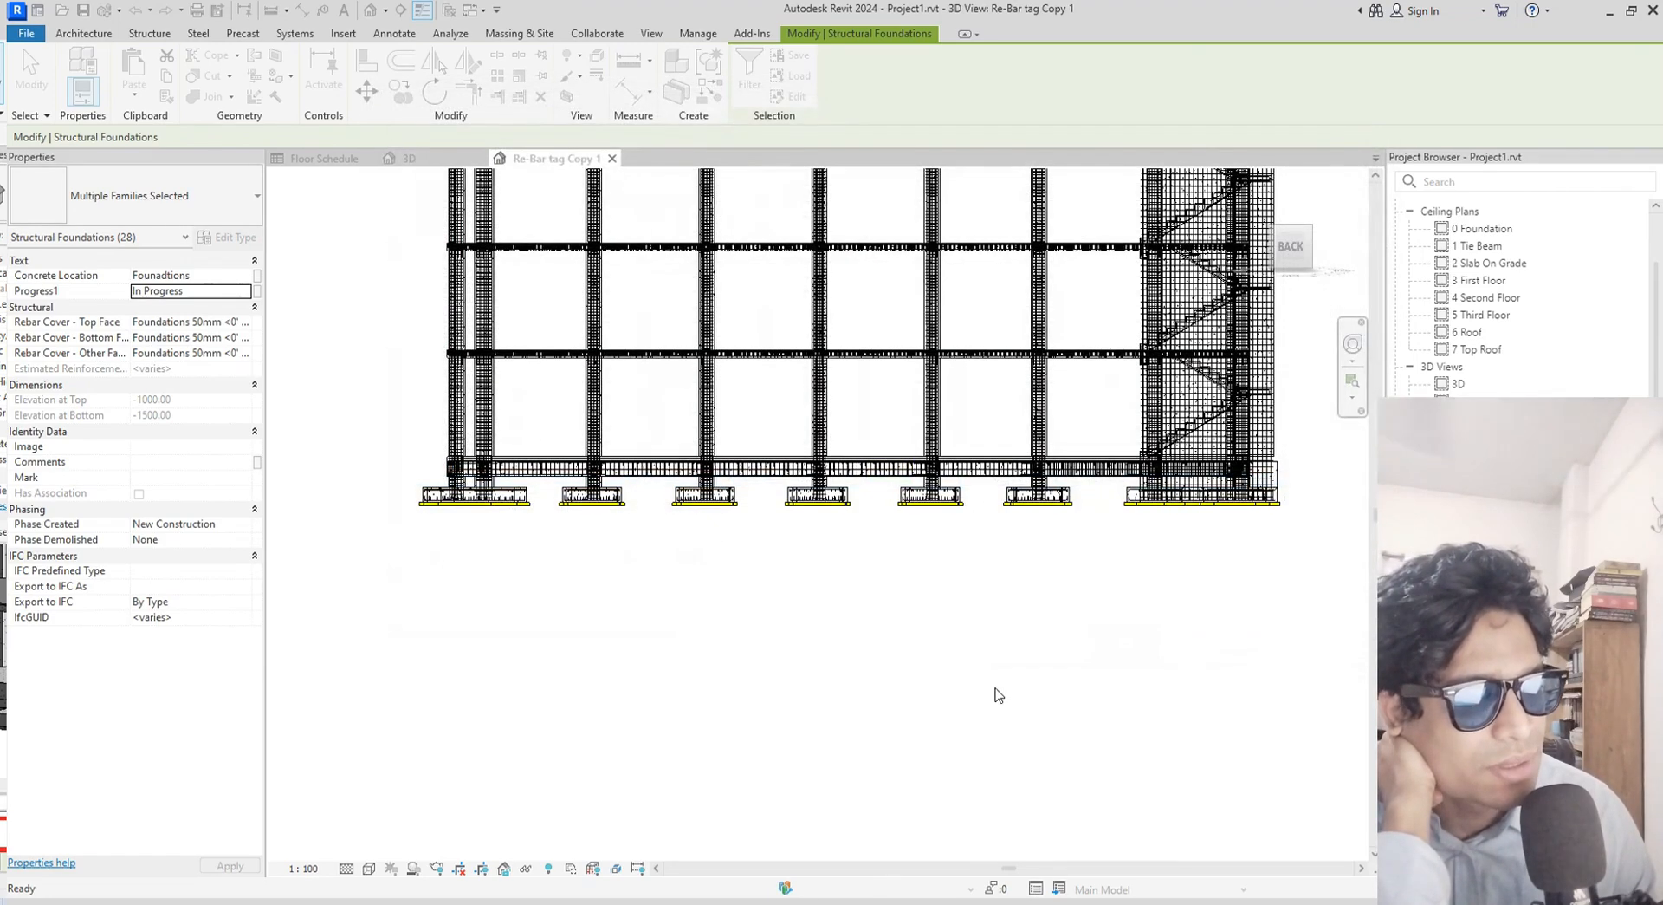
left_click(1083, 551)
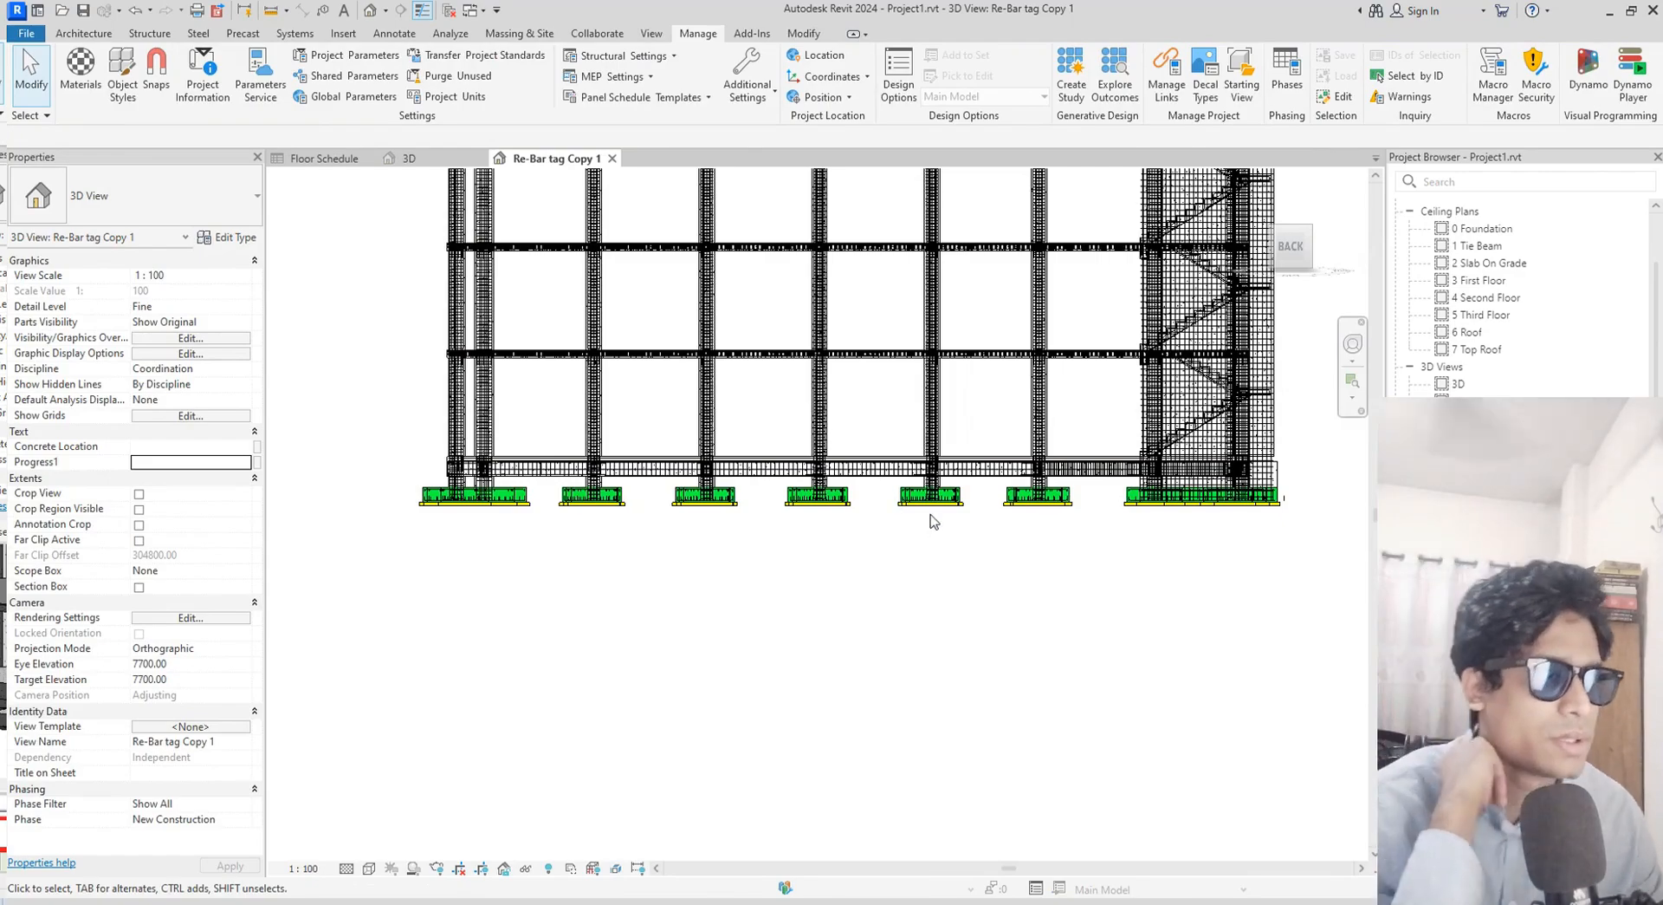
Examine the filter colouring of the footings and the blinding beneath them in the 3D view
middle_click_drag(1004, 655, 1068, 684, "shift")
scroll(905, 659, "down", 2)
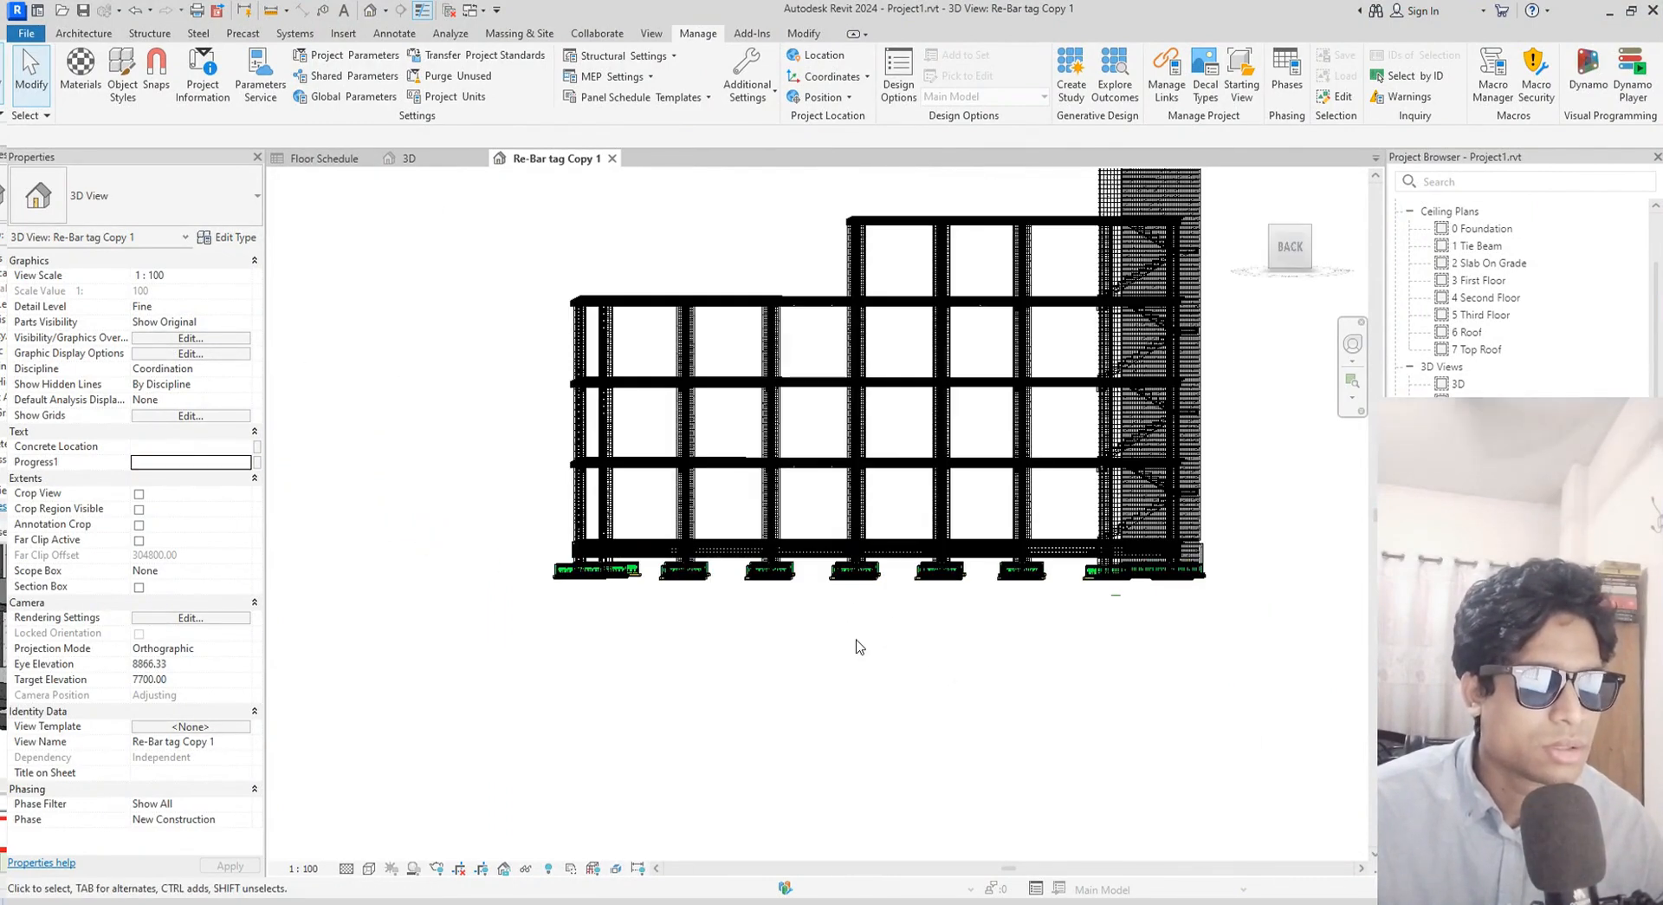
scroll(802, 616, "up", 1)
middle_click_drag(802, 616, 768, 629, "shift")
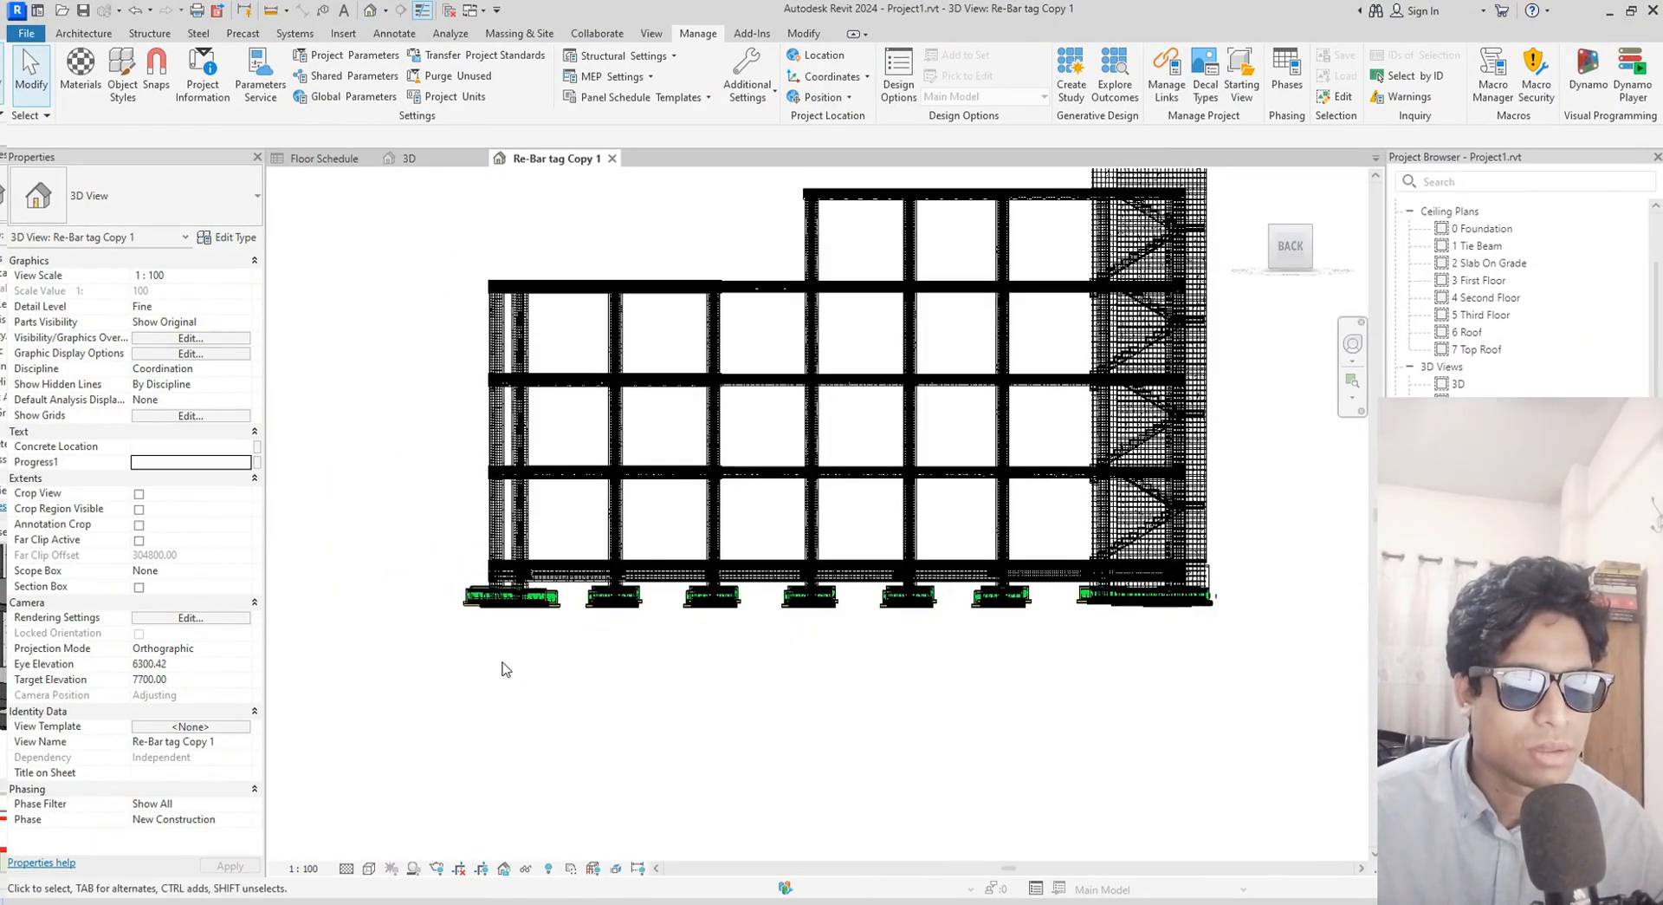
scroll(505, 661, "up", 4)
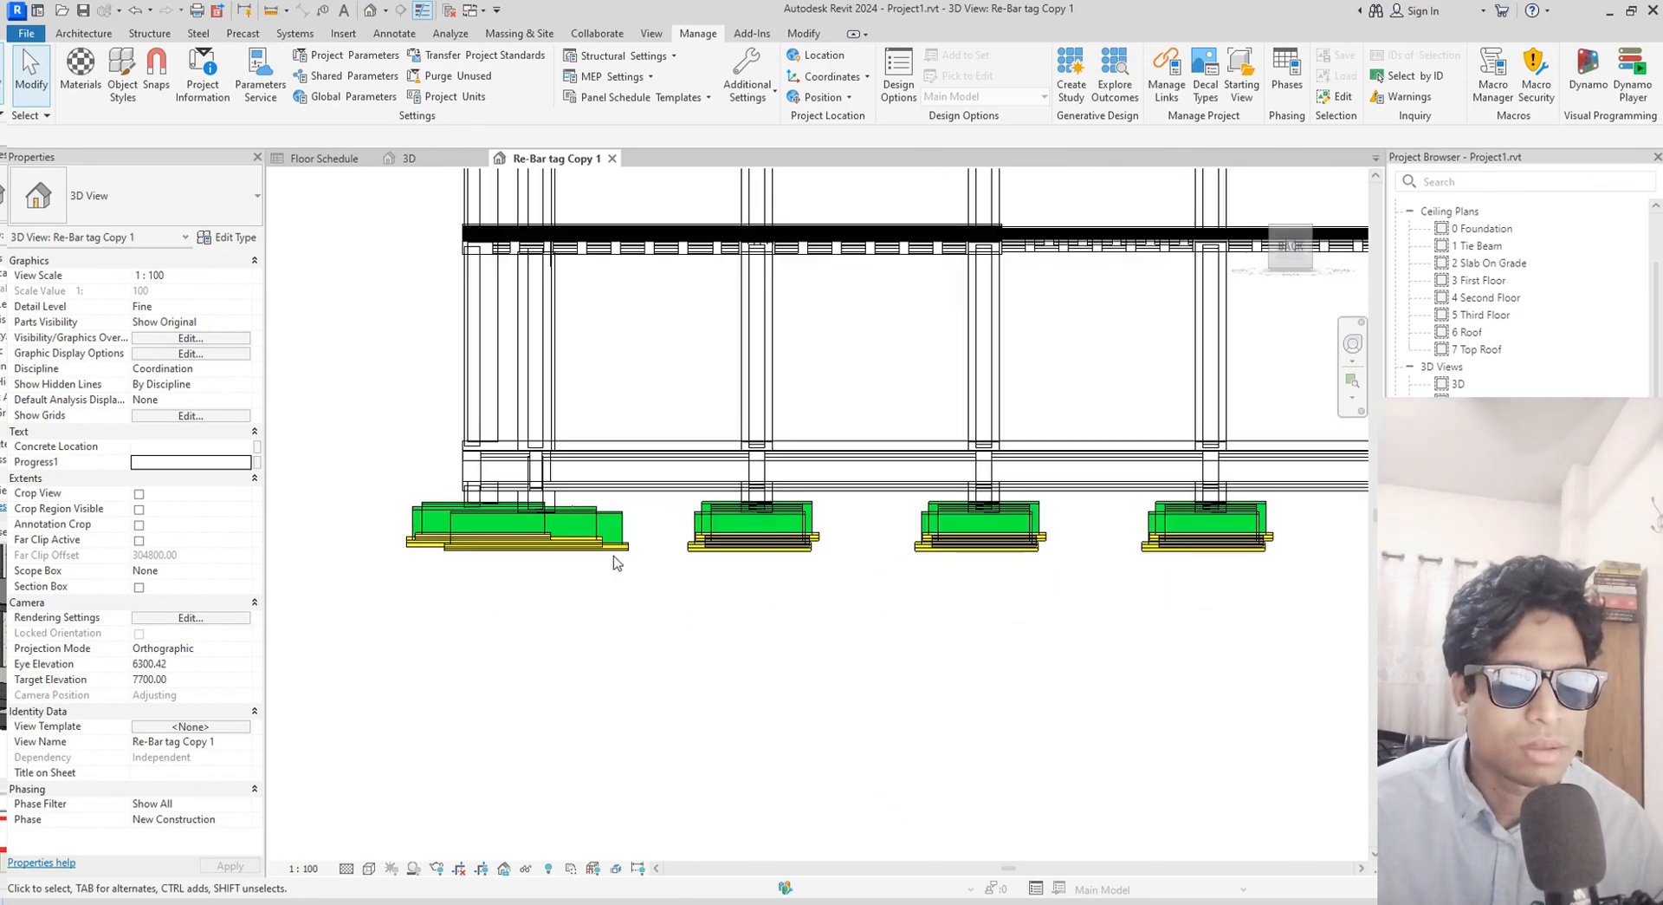
scroll(604, 584, "up", 2)
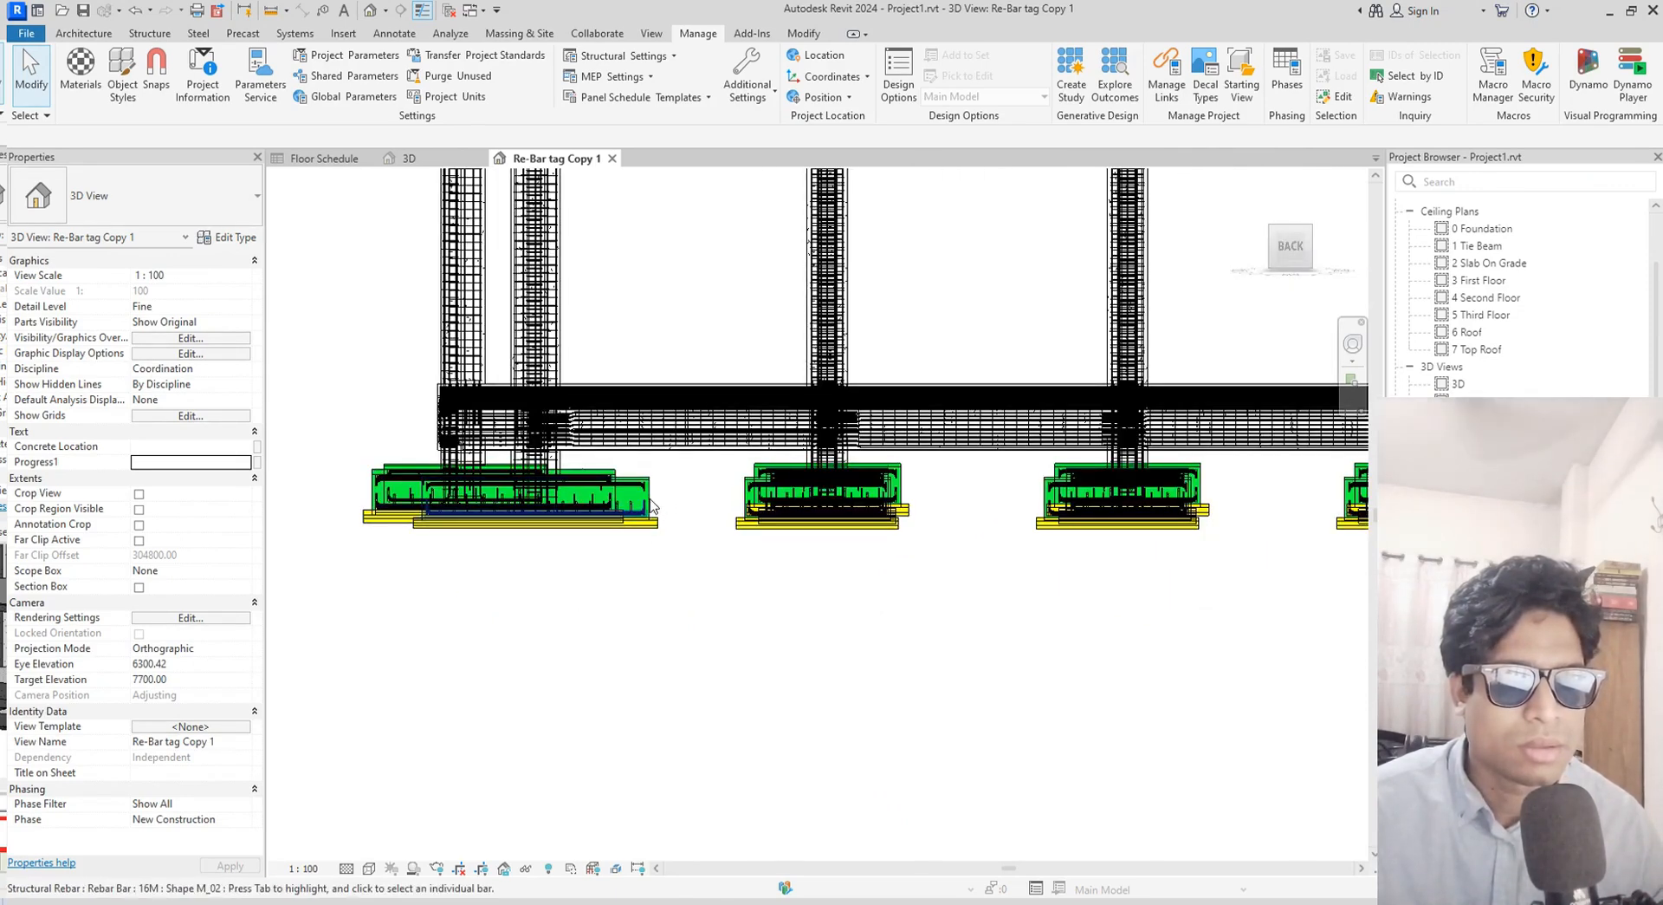
left_click(653, 507)
left_click(701, 511)
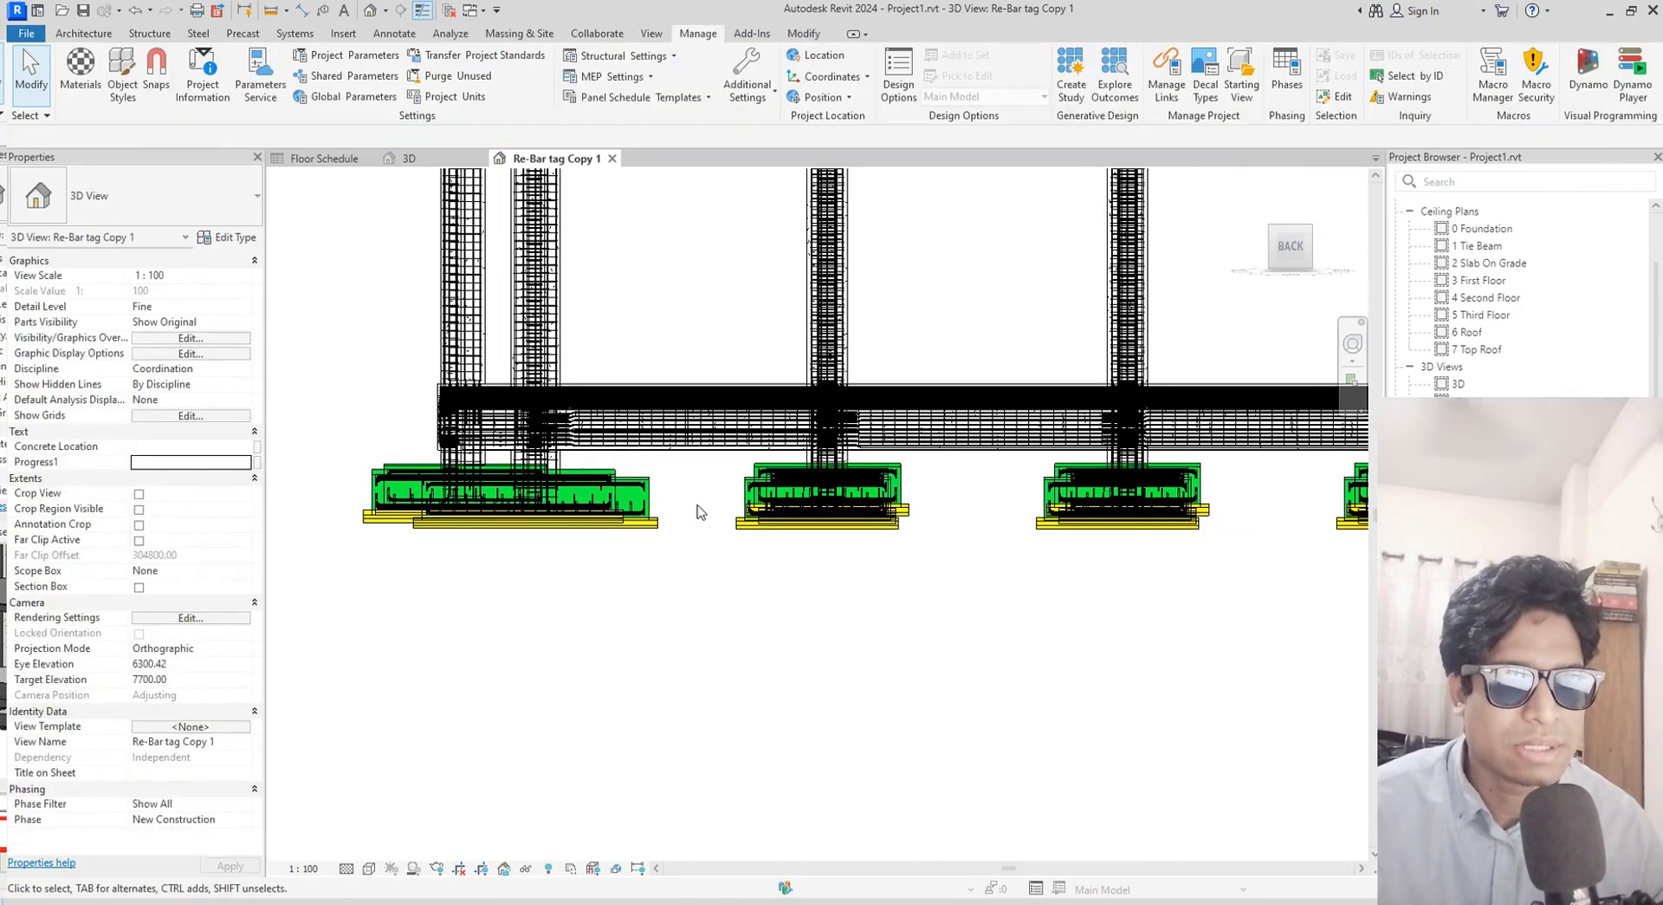
scroll(698, 511, "up", 1)
scroll(659, 511, "up", 2)
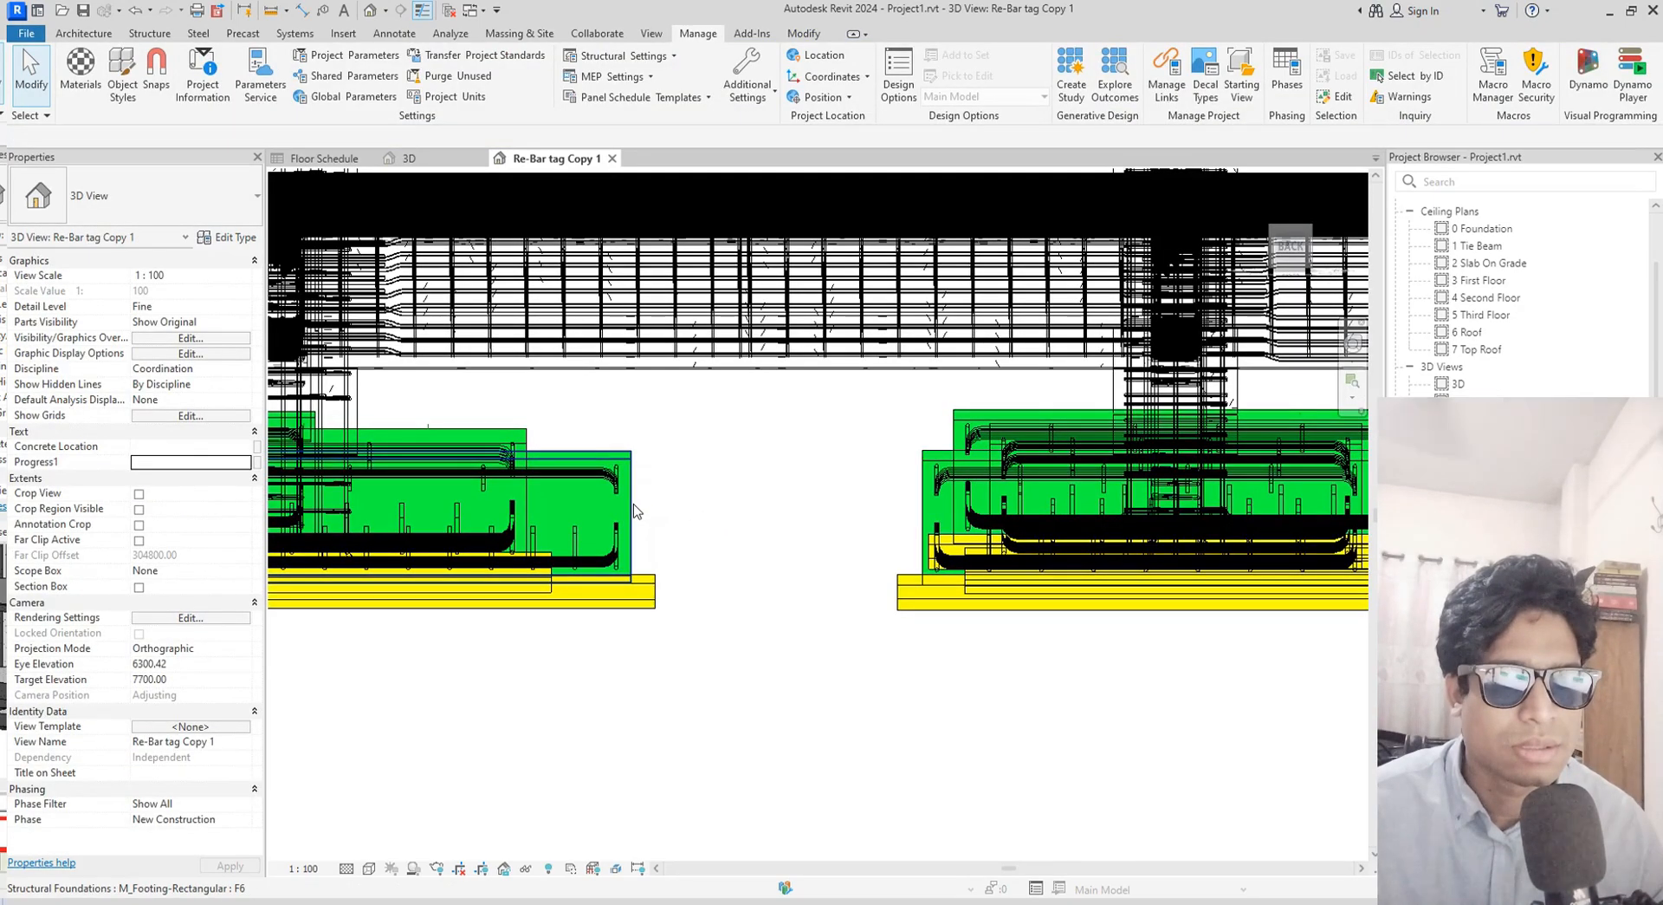
Set the Progress1 parameter of the F6 rectangular footing at the end of the foundation row to Delayed
left_click(633, 511)
middle_click_drag(661, 721, 953, 715, "shift")
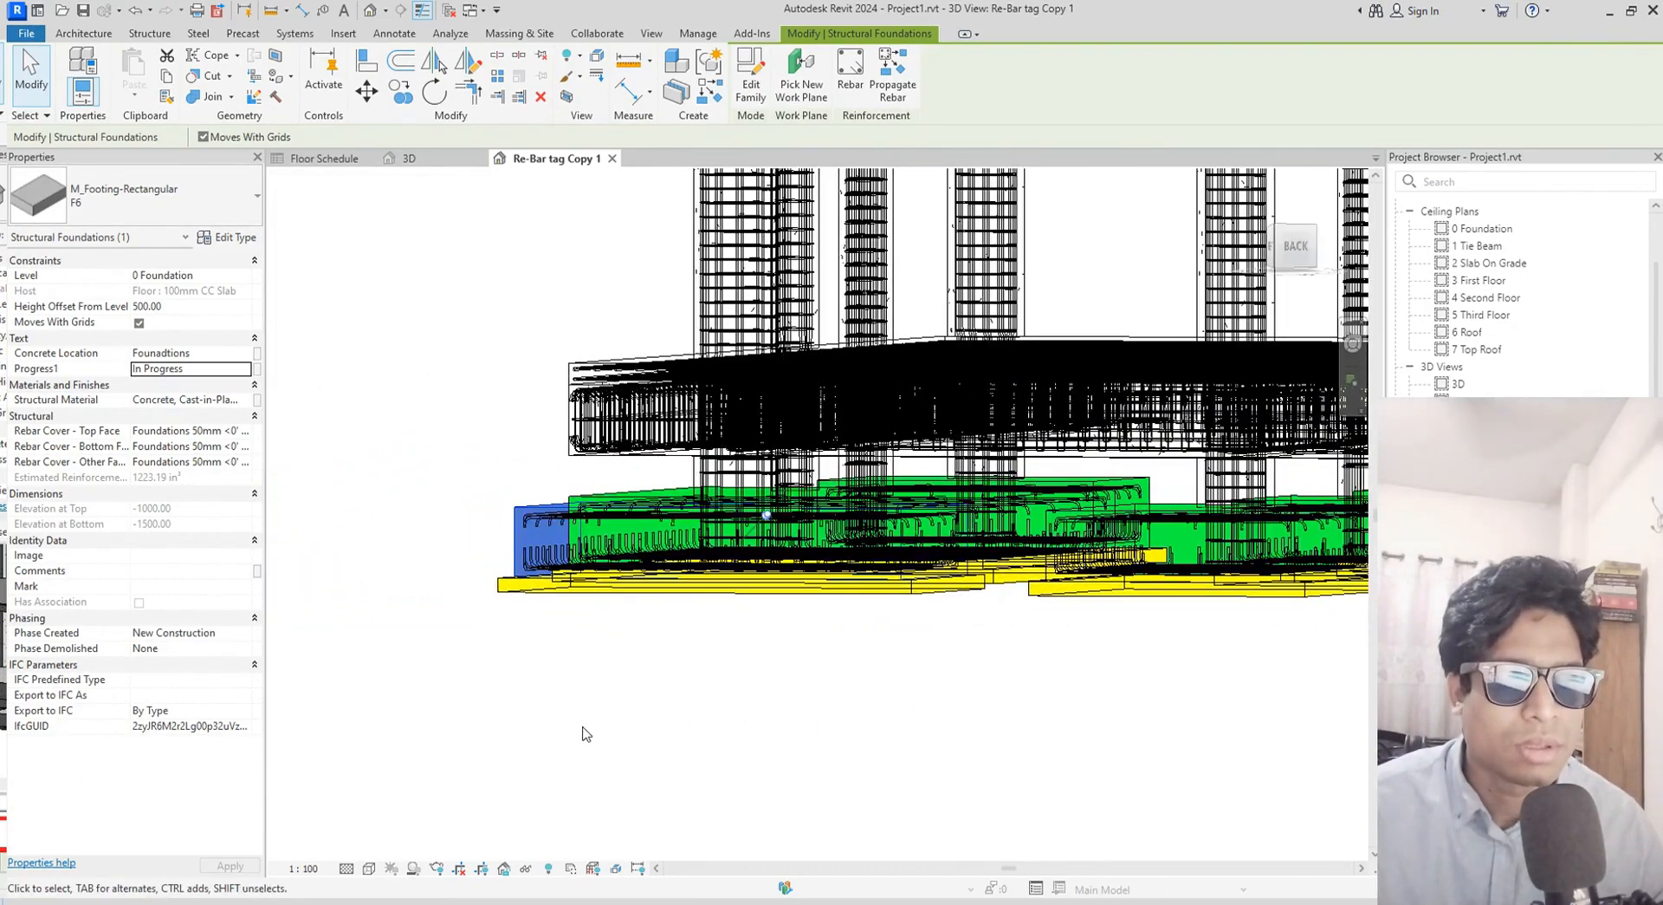
left_click(201, 354)
left_click(203, 370)
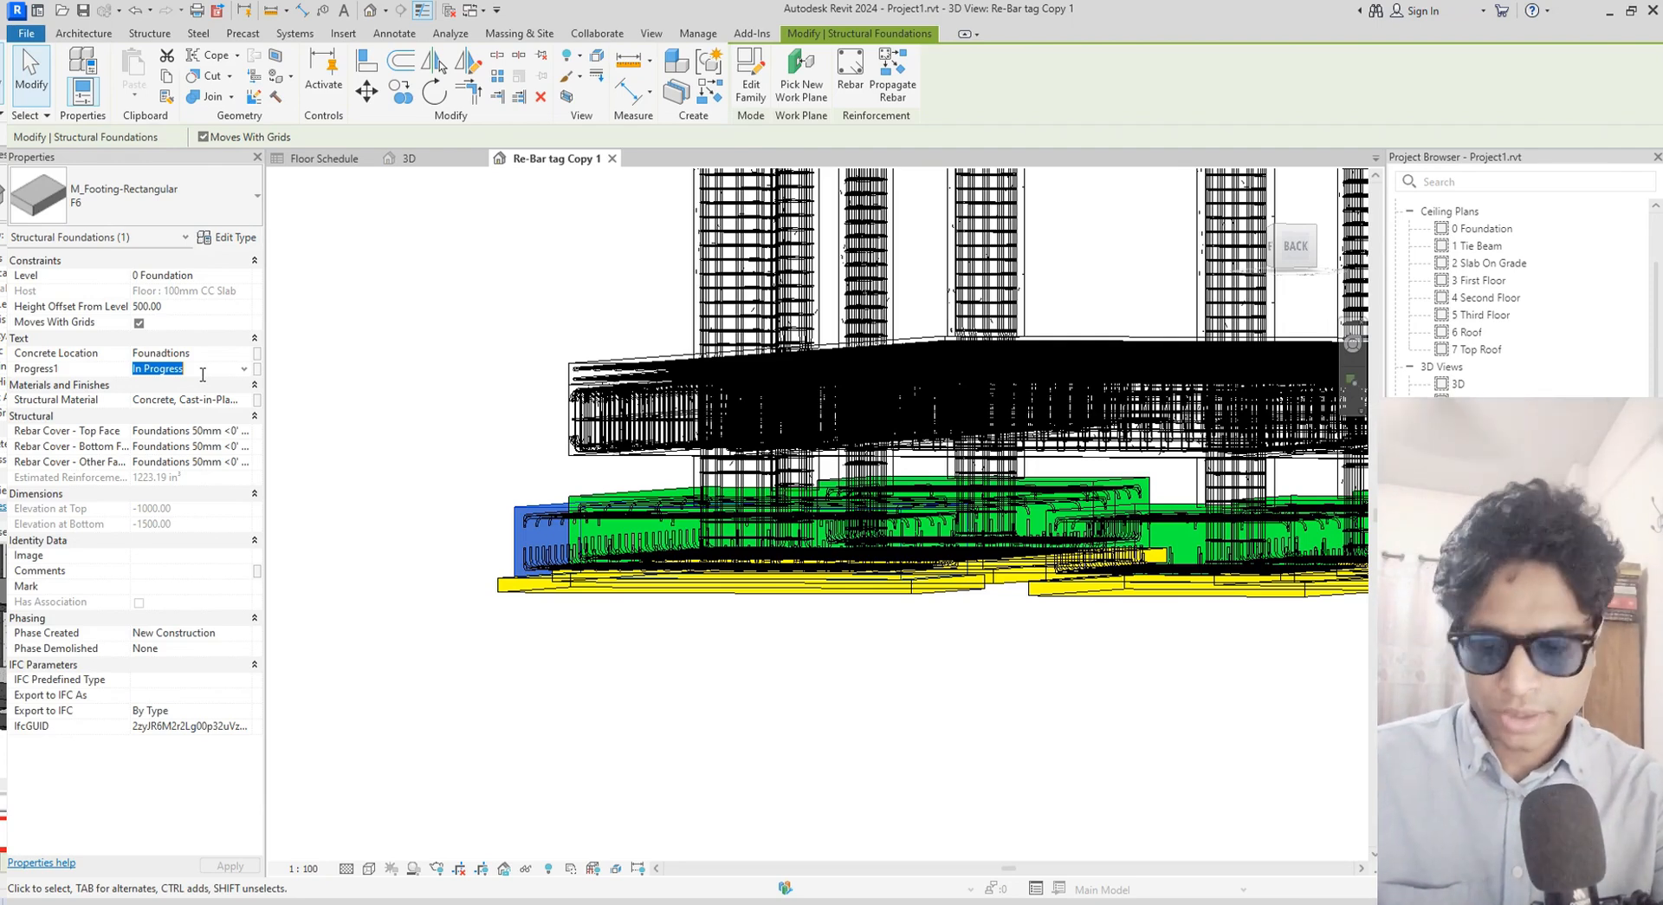
type("Dea")
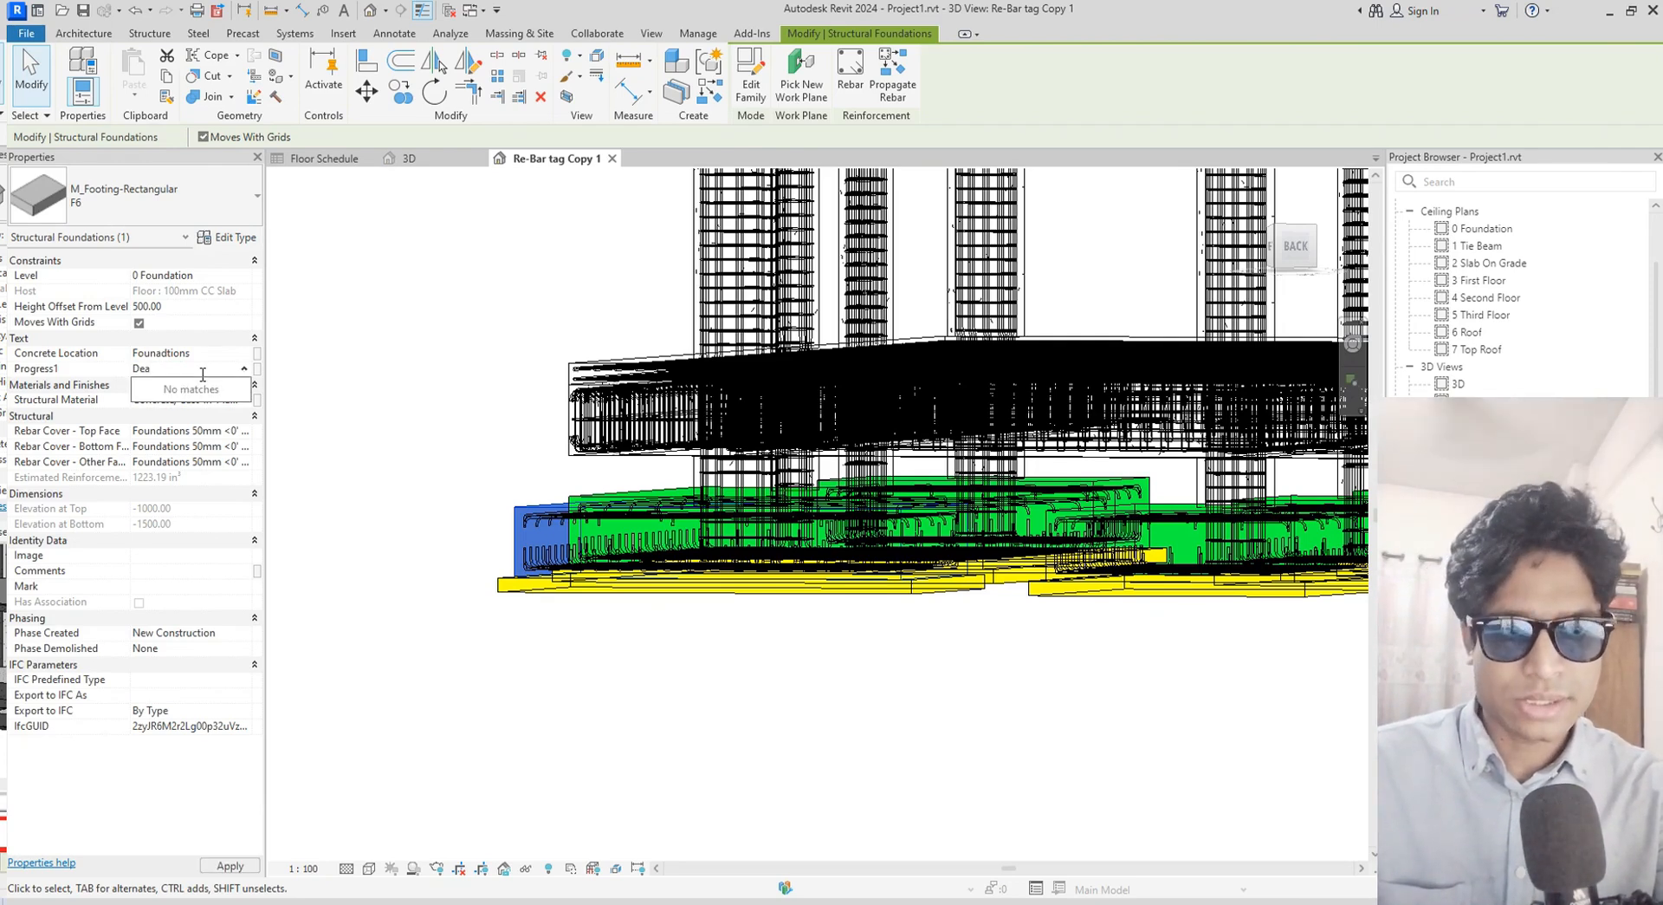
type("layed")
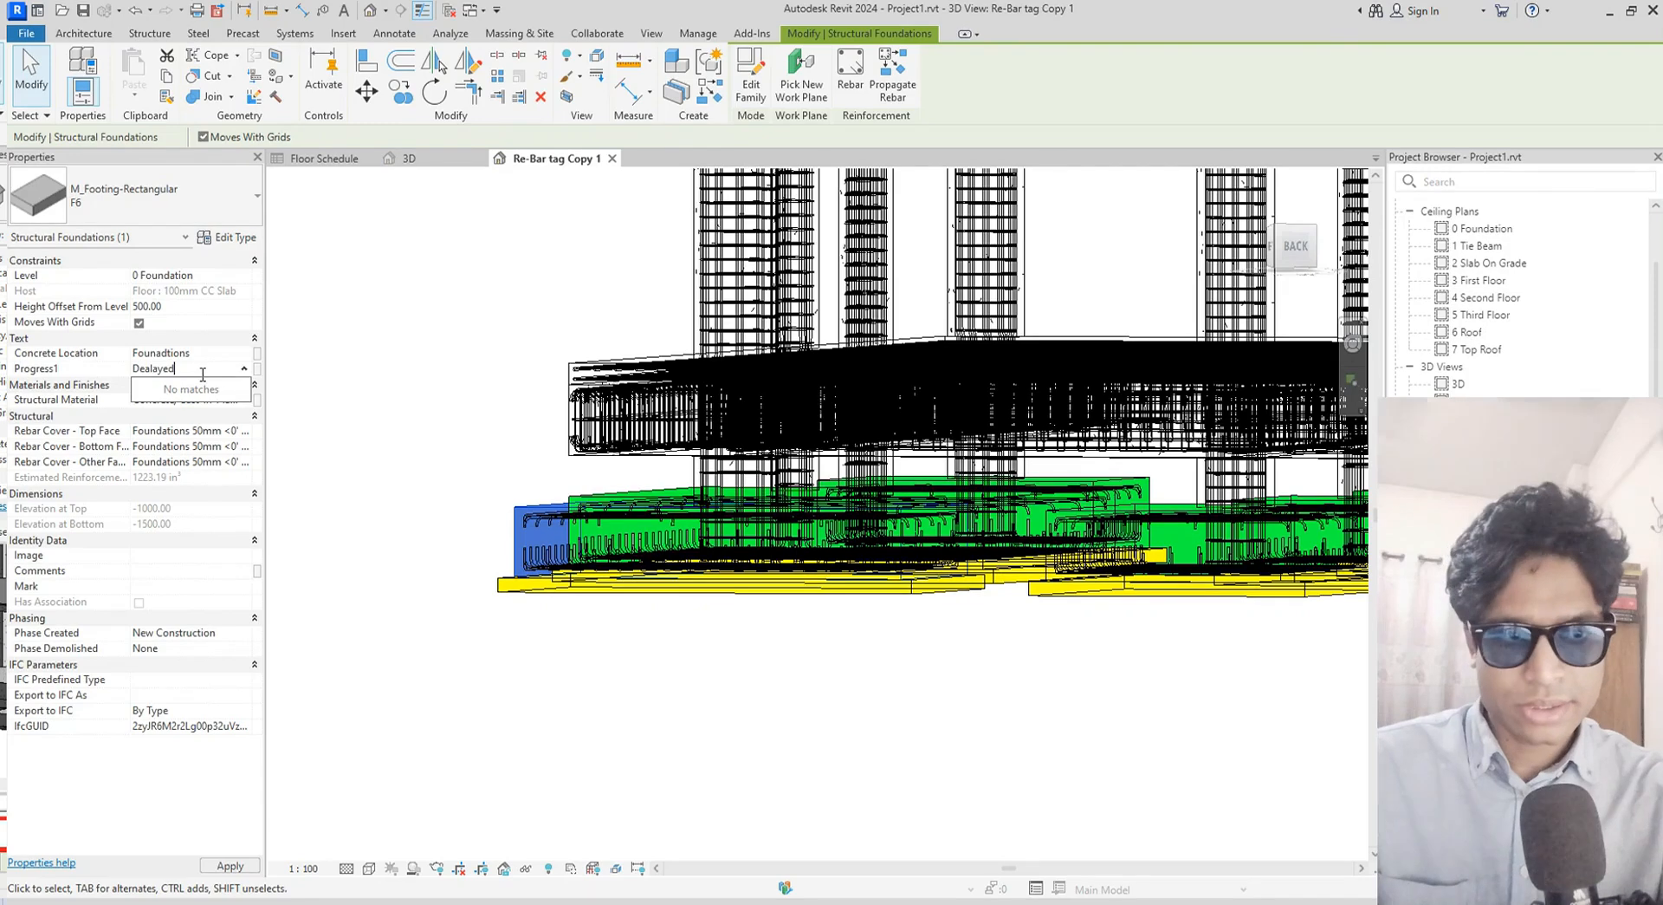
key("Left")
key("Left")
key("Left")
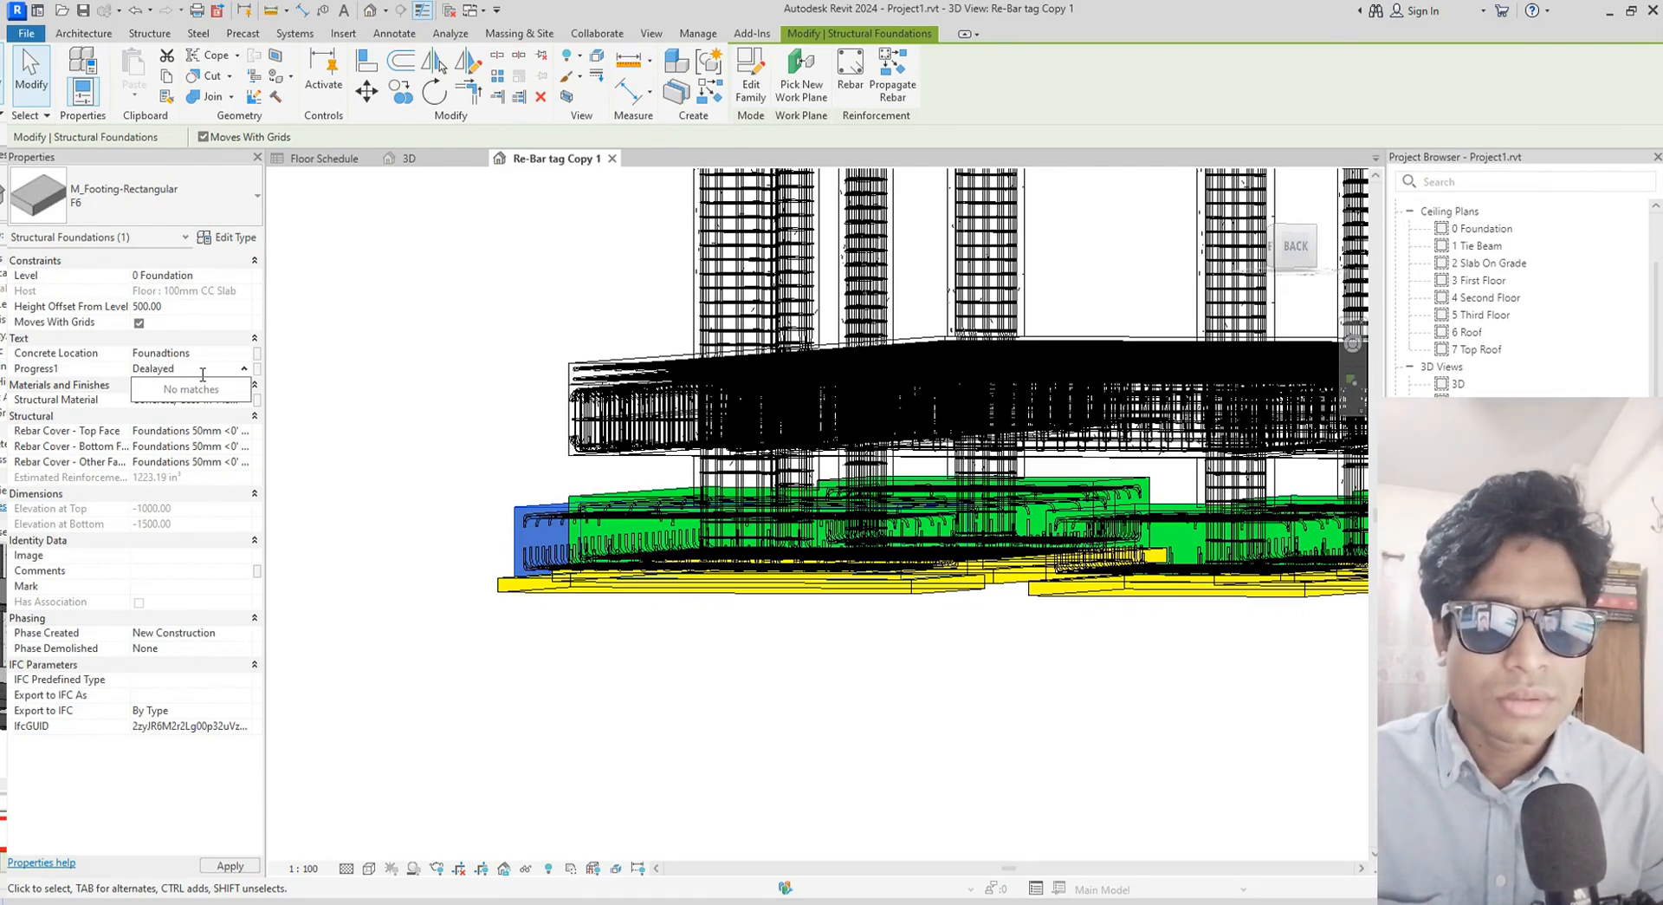
key("BackSpace")
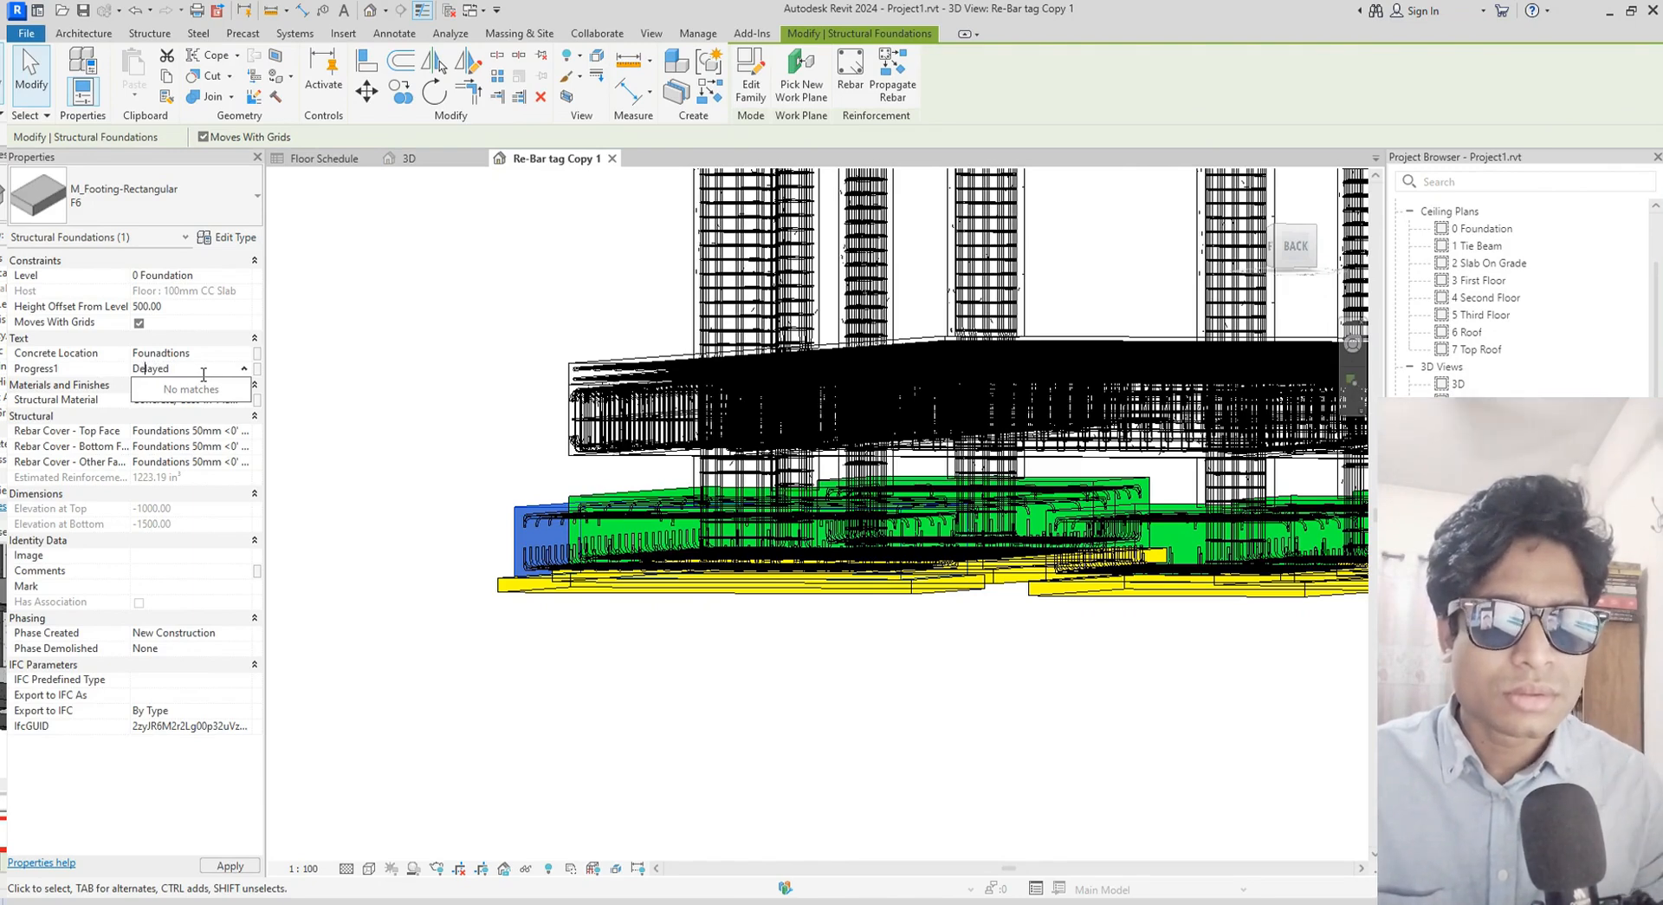
key("Return")
key("Return")
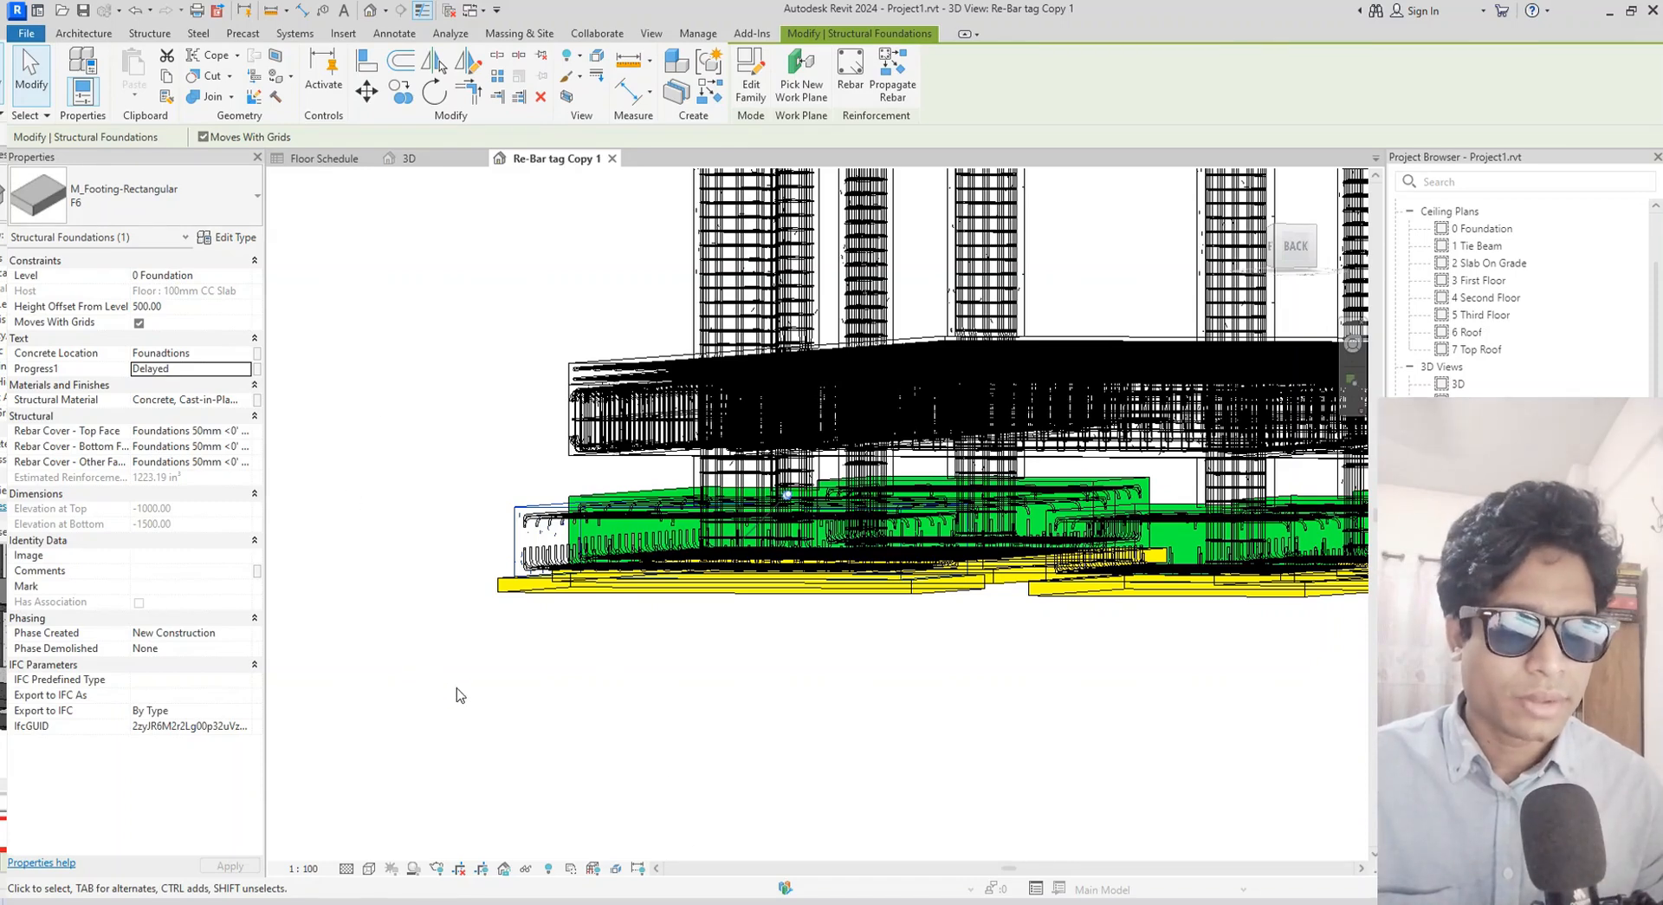
Create a new rule-based view filter named 43. Delayed from the 3D view's visibility and graphics overrides
key("v")
key("g")
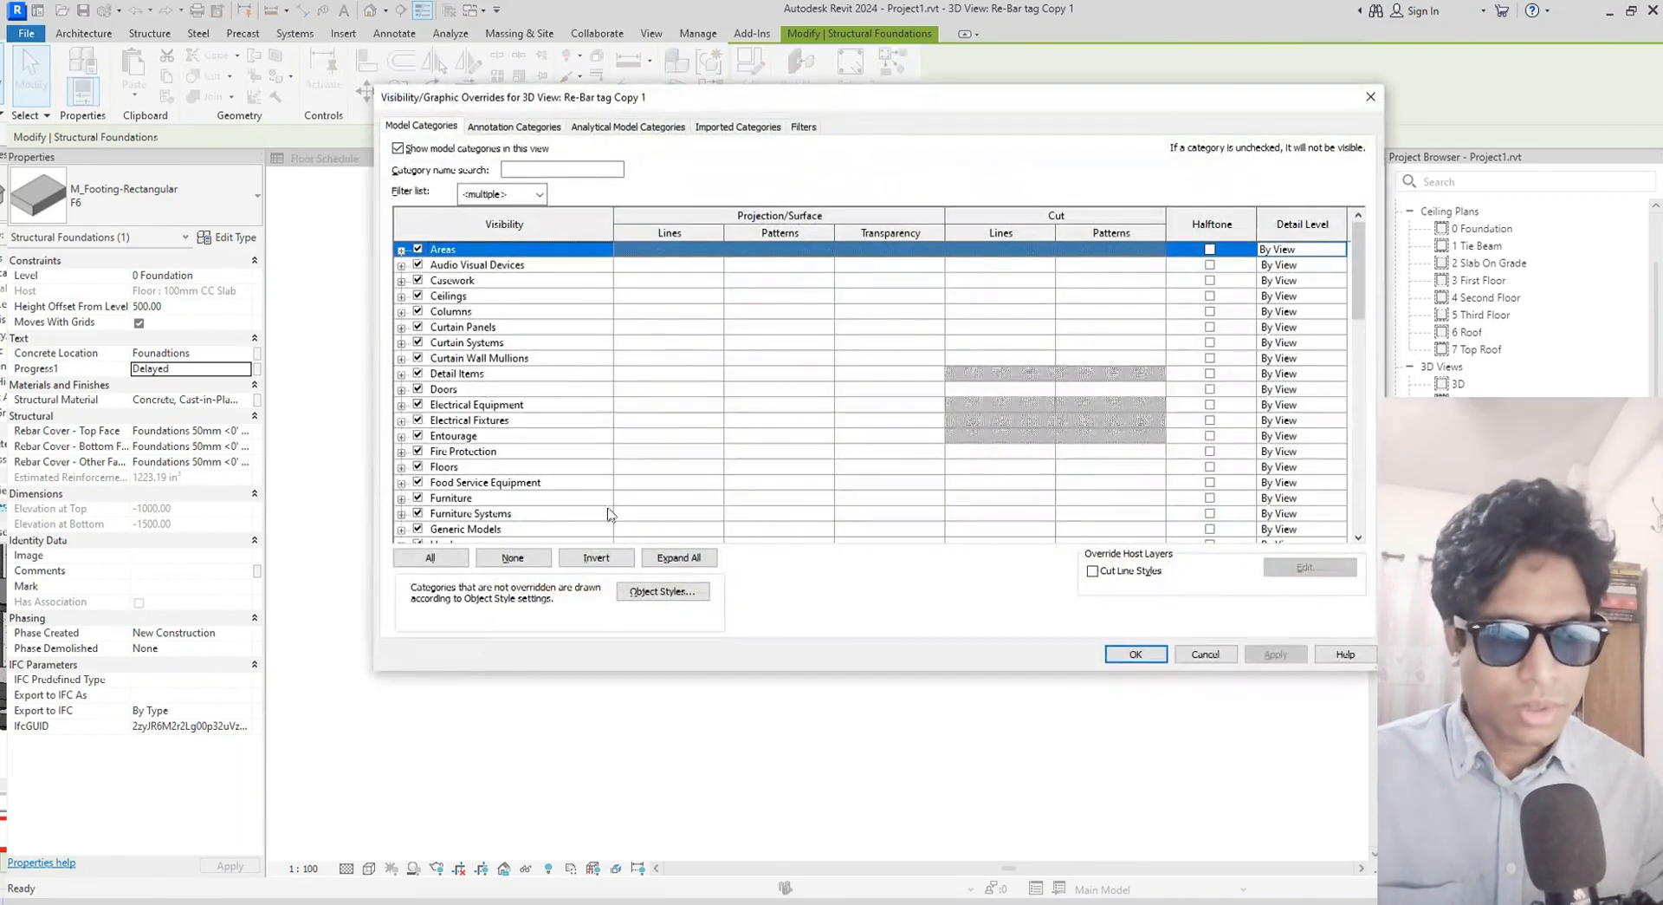
left_click(803, 129)
scroll(547, 485, "down", 8)
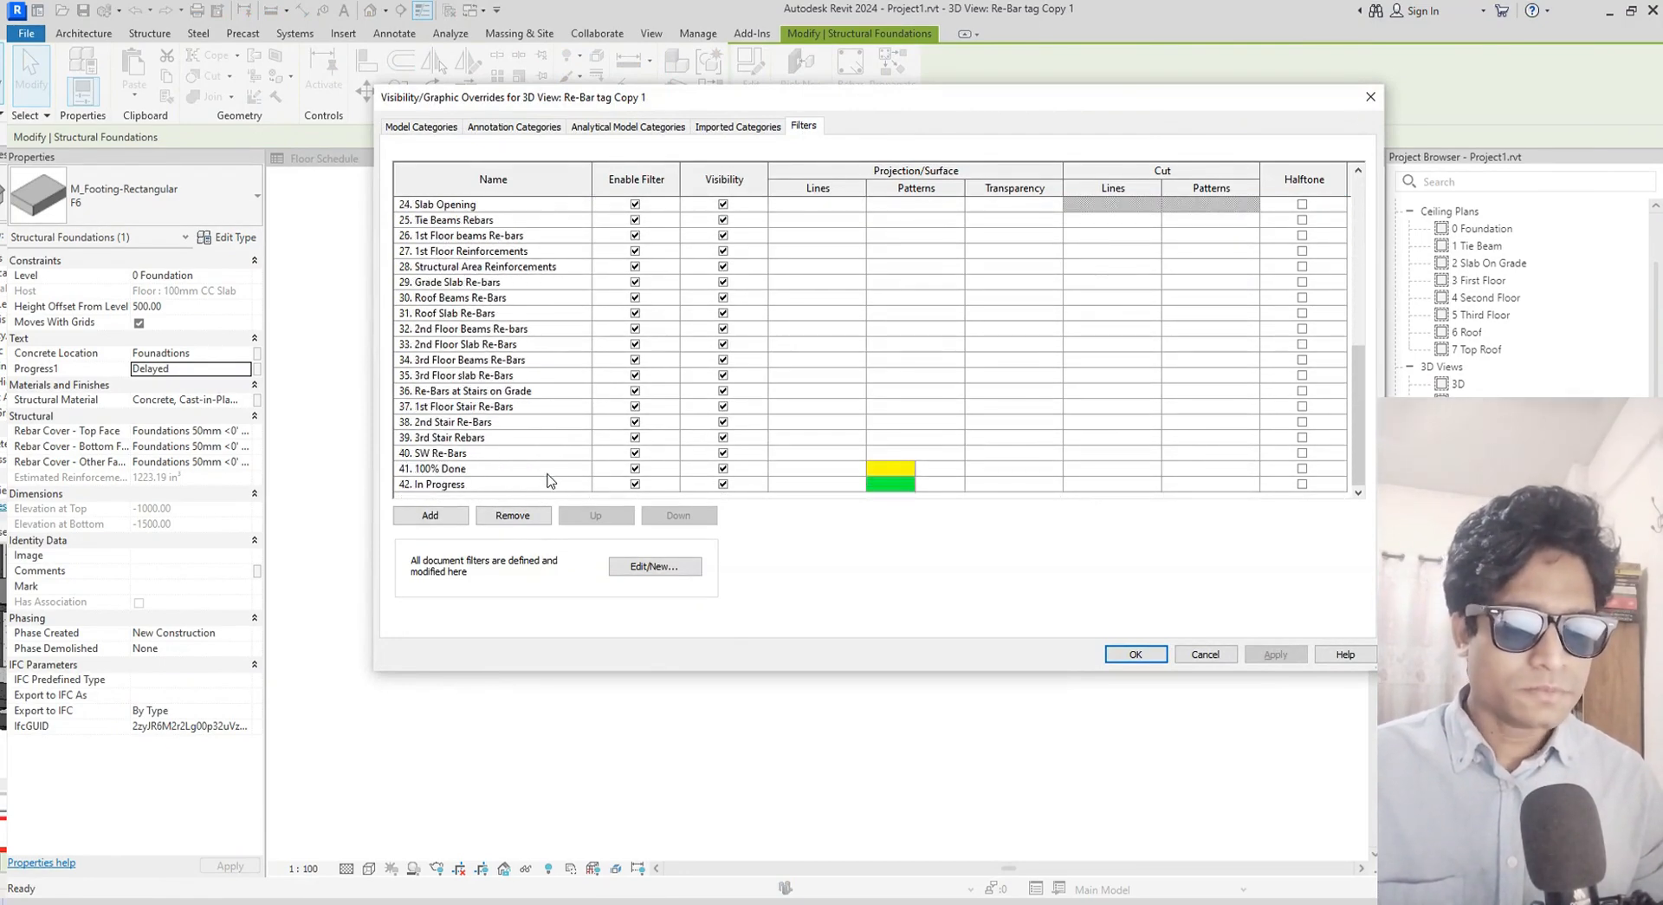
left_click(432, 517)
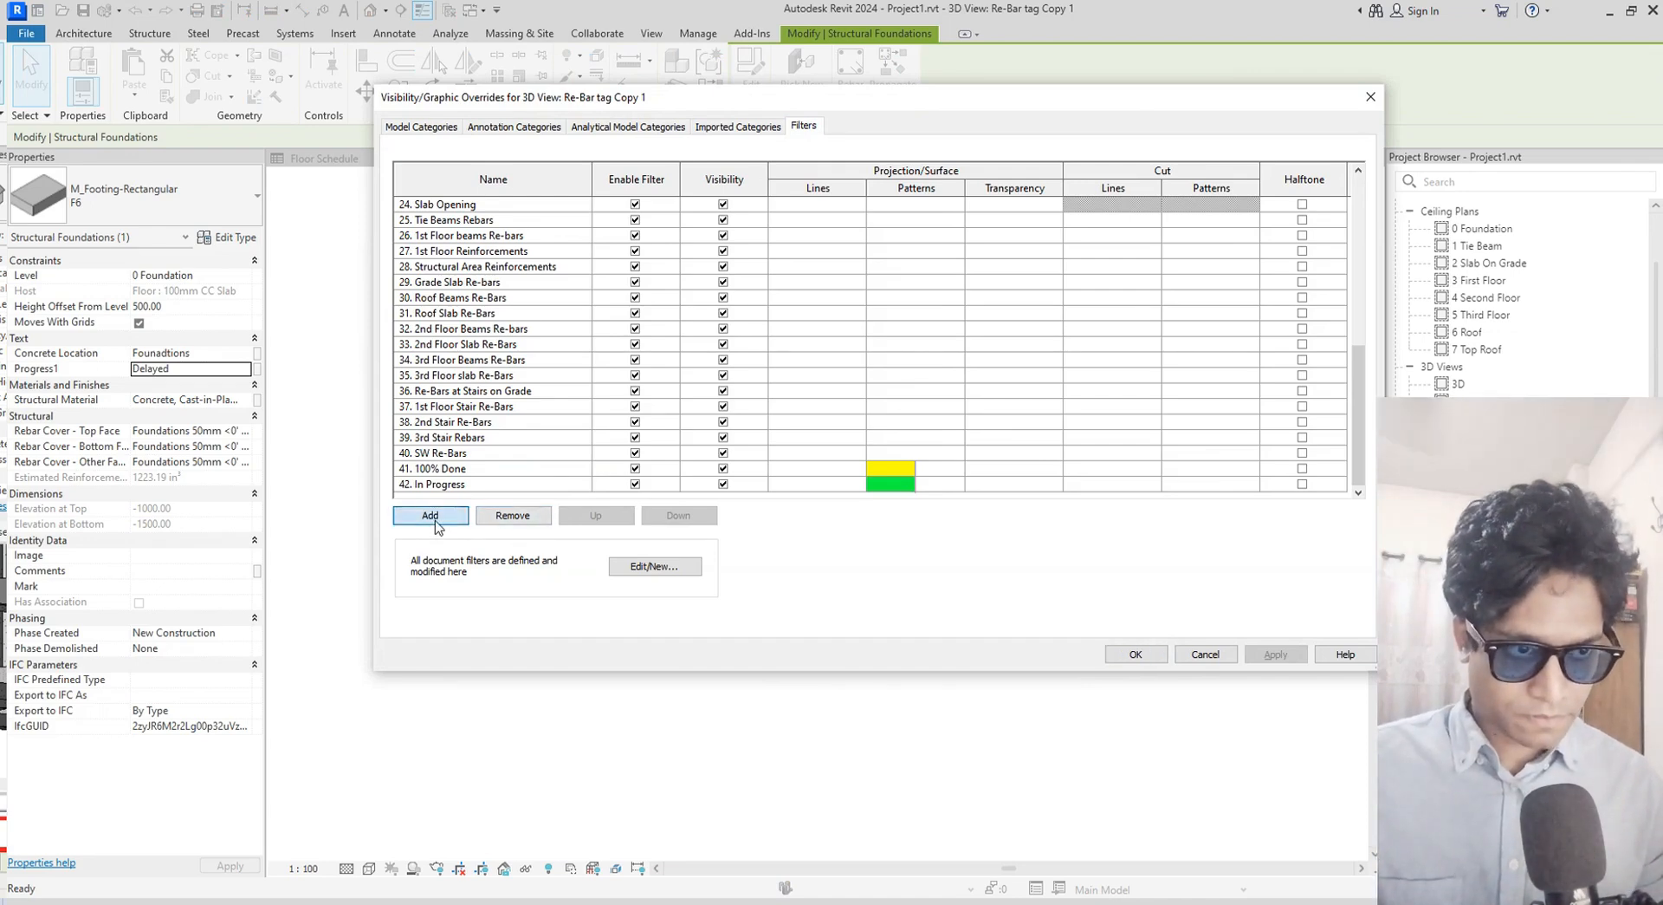
left_click(1077, 328)
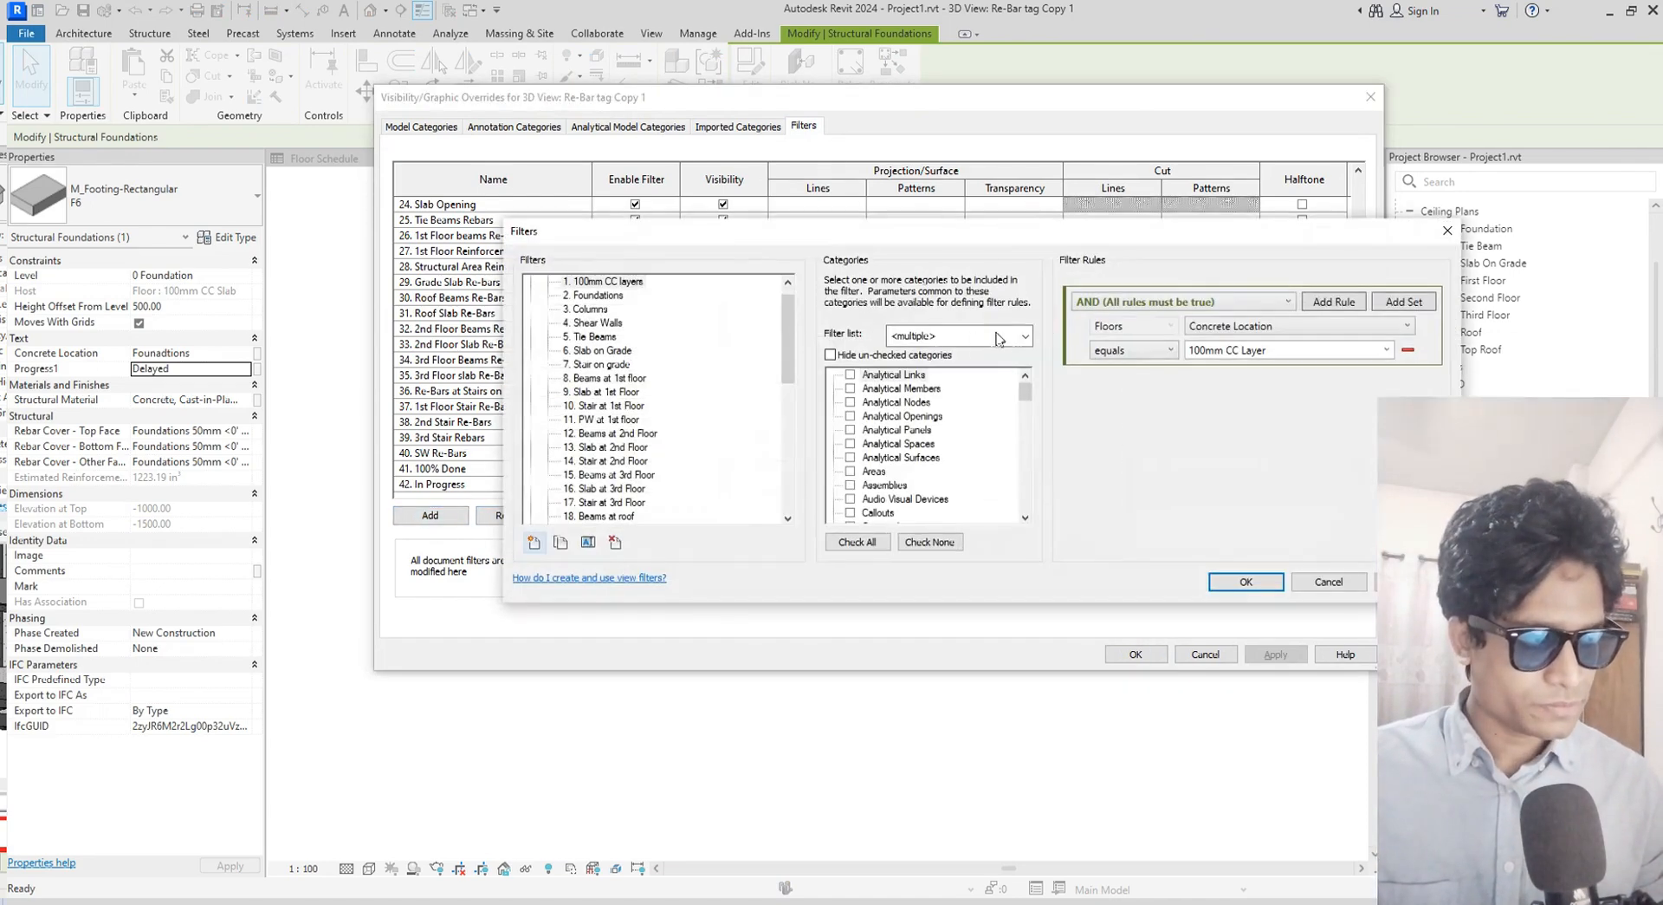
scroll(707, 470, "down", 2)
scroll(707, 471, "down", 7)
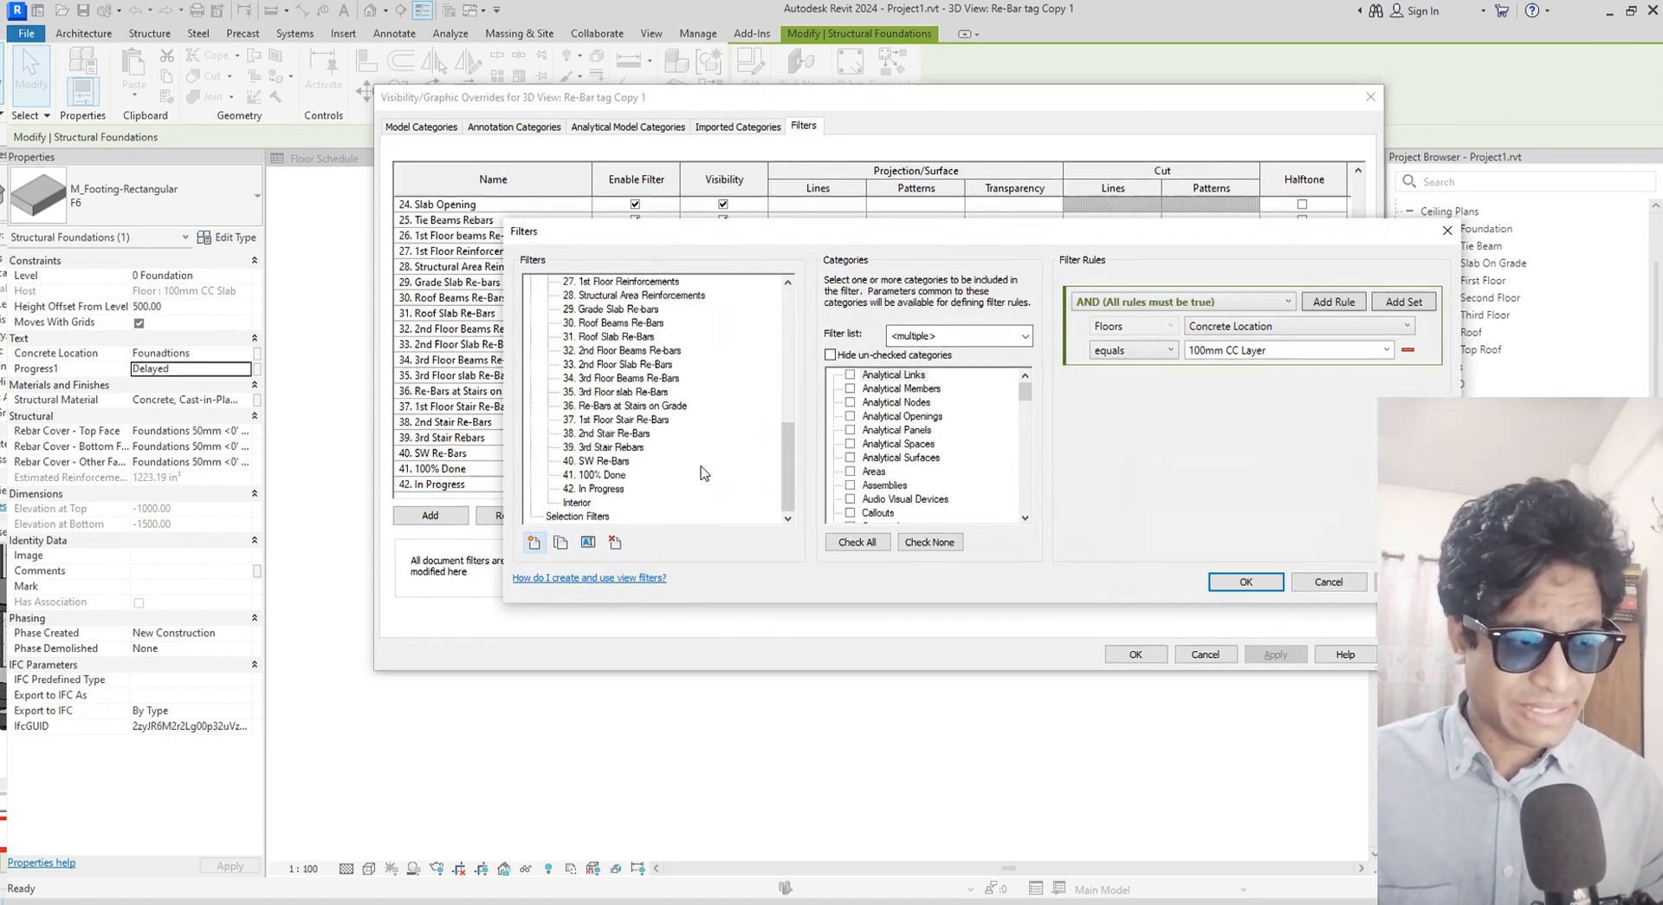
left_click(534, 542)
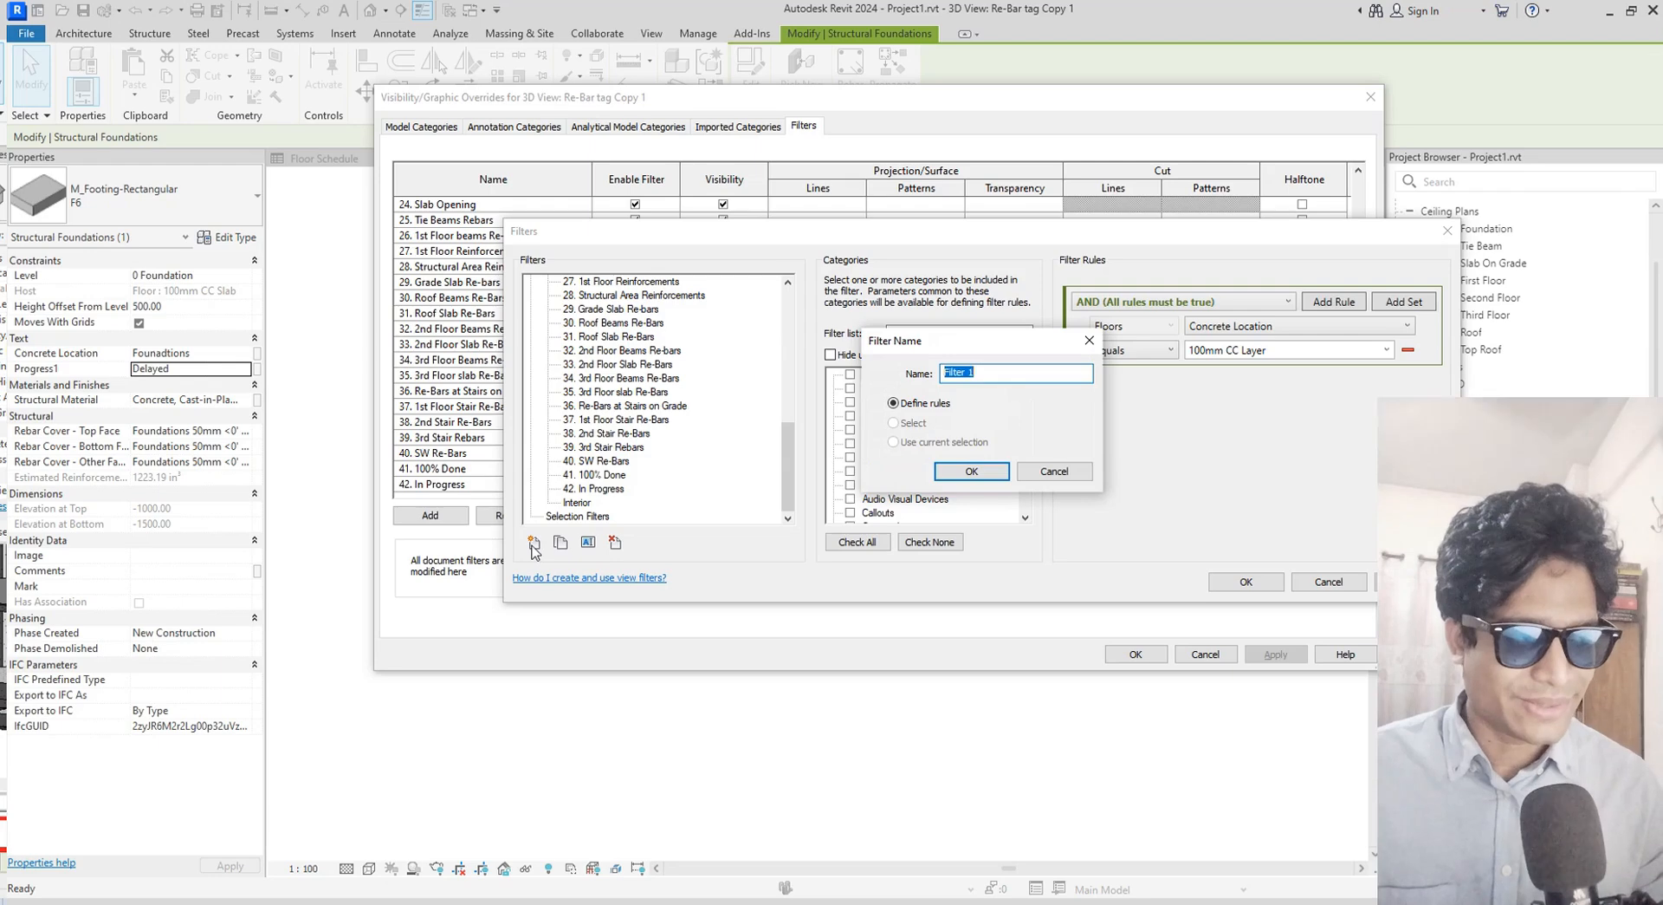
type("43.")
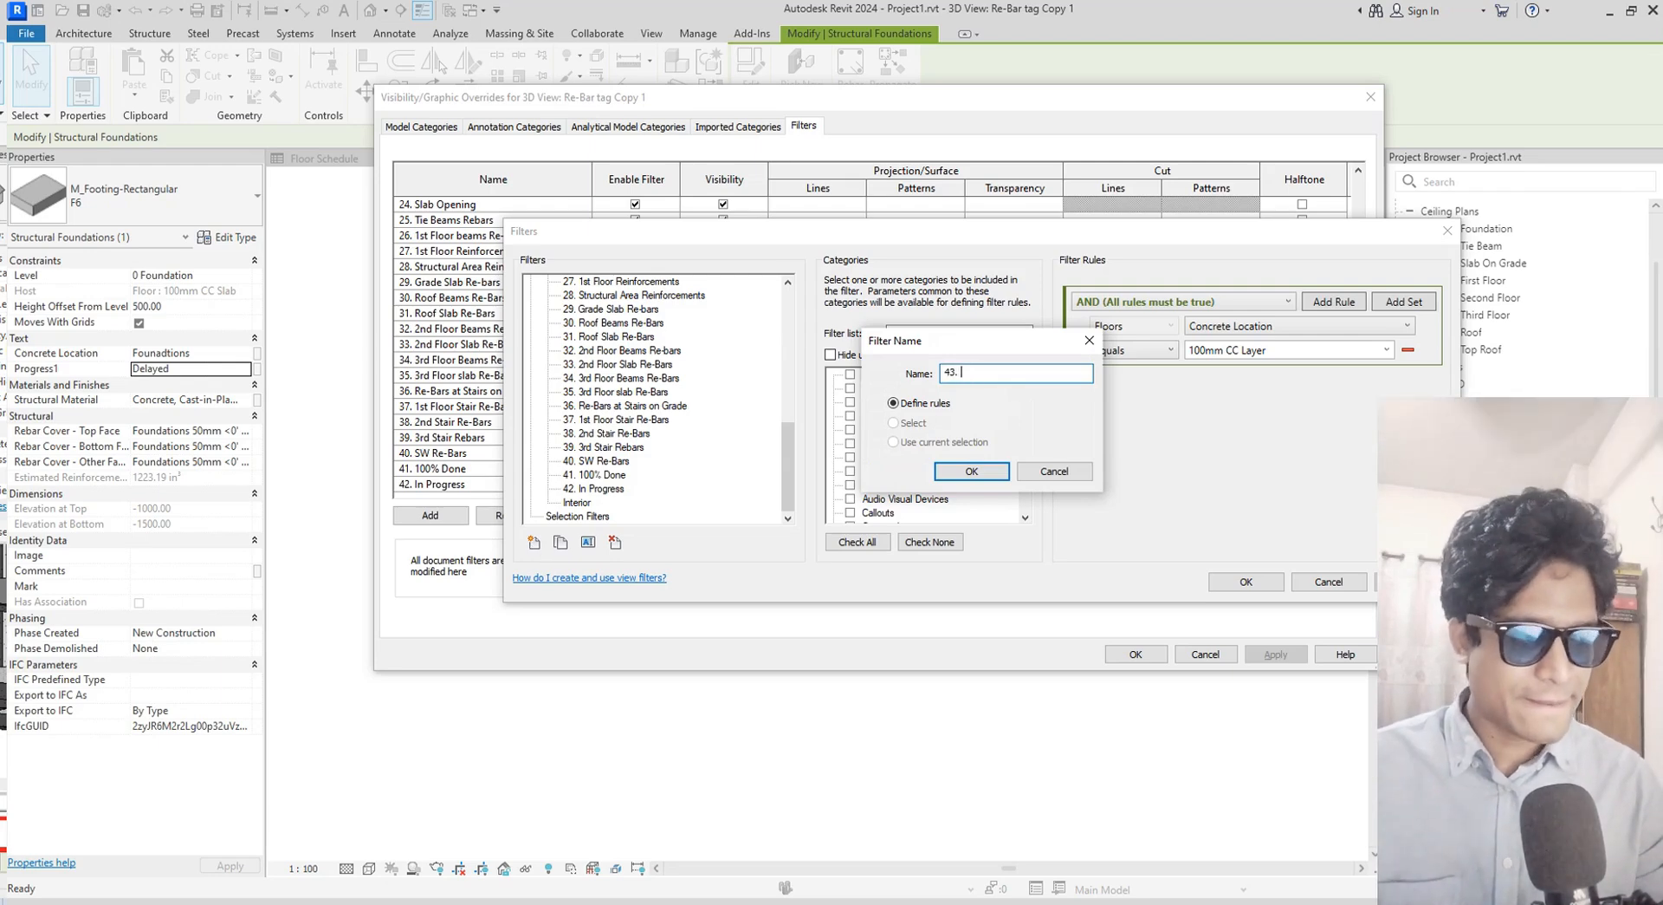
type(" Delayed")
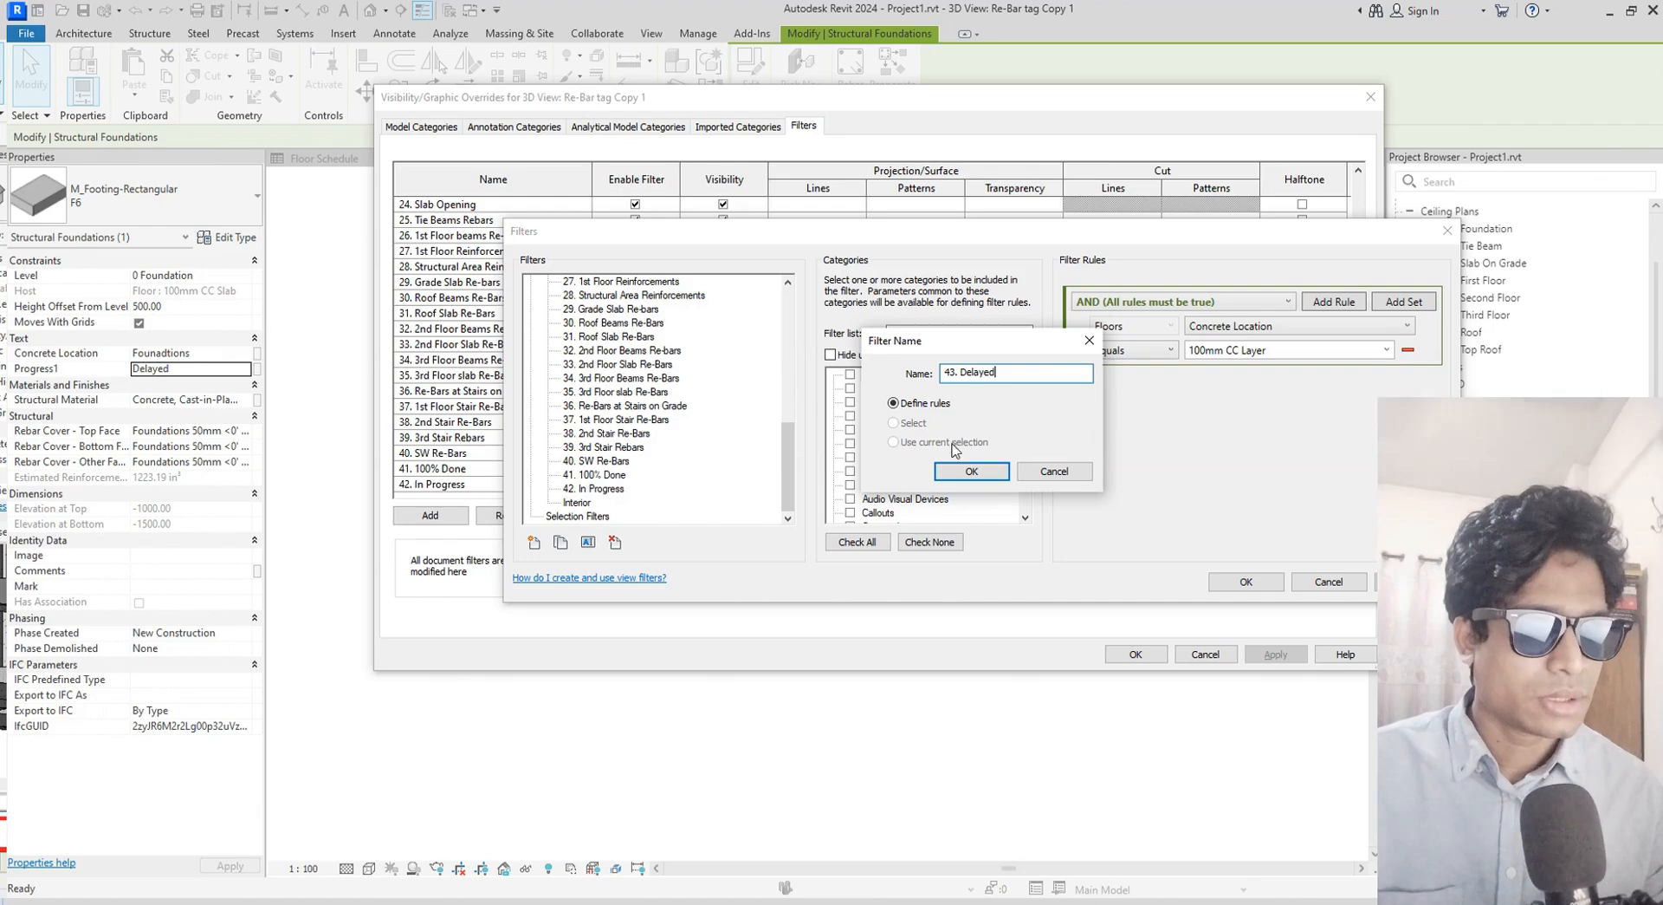
left_click(972, 472)
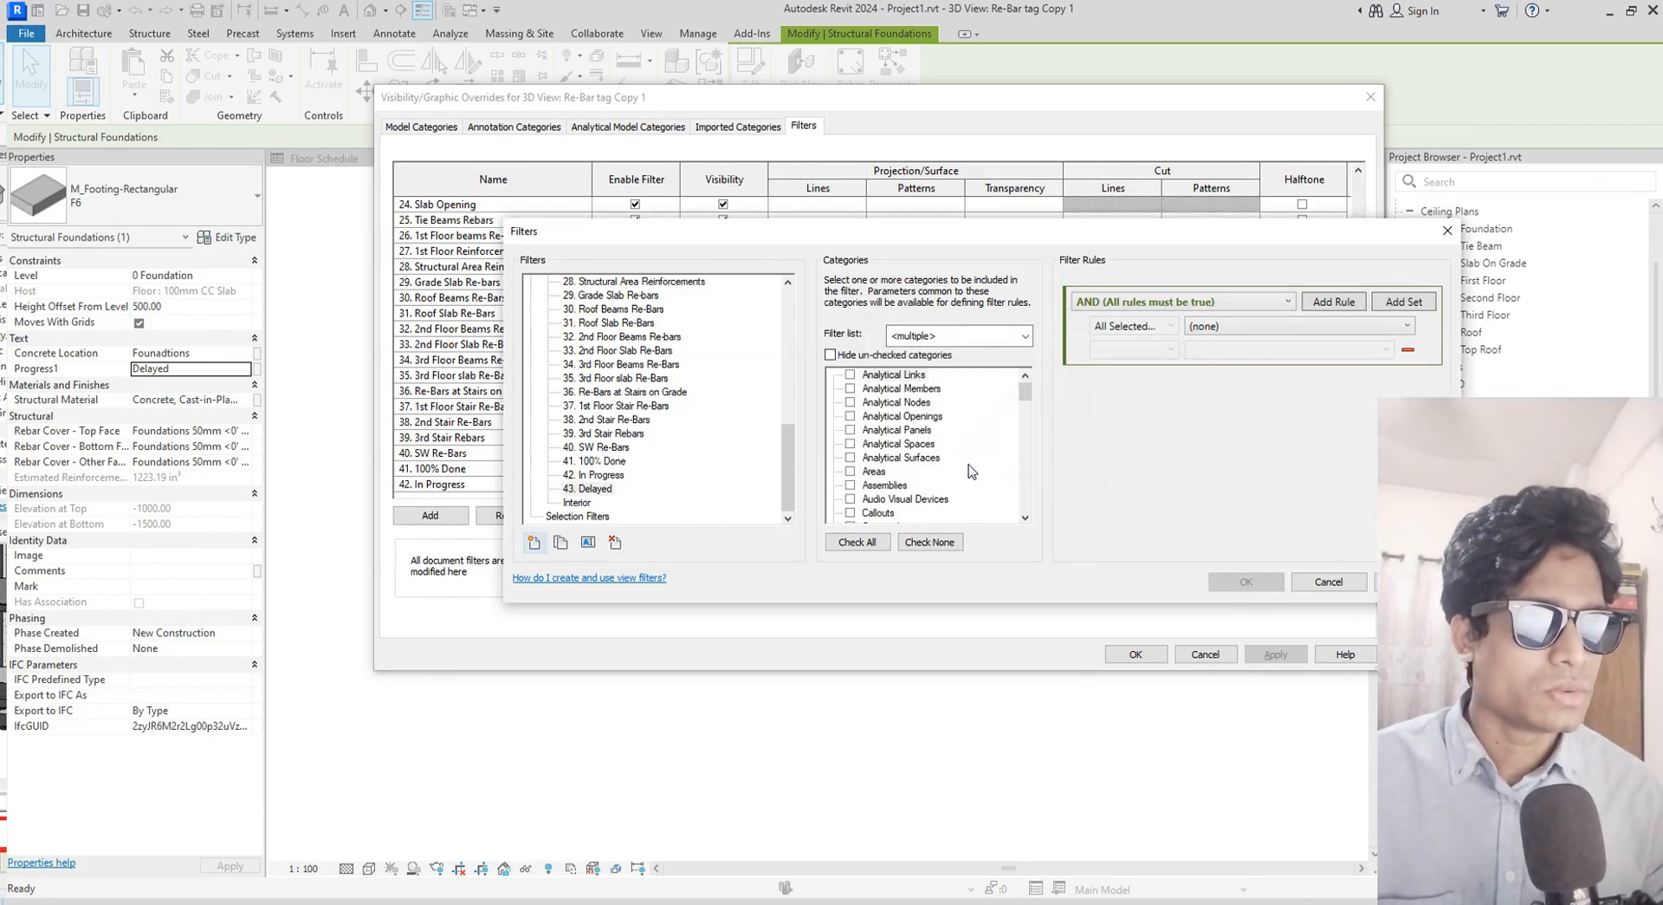
Include the Floors and Stairs categories in the 43. Delayed filter
scroll(972, 471, "down", 3)
scroll(972, 471, "up", 1)
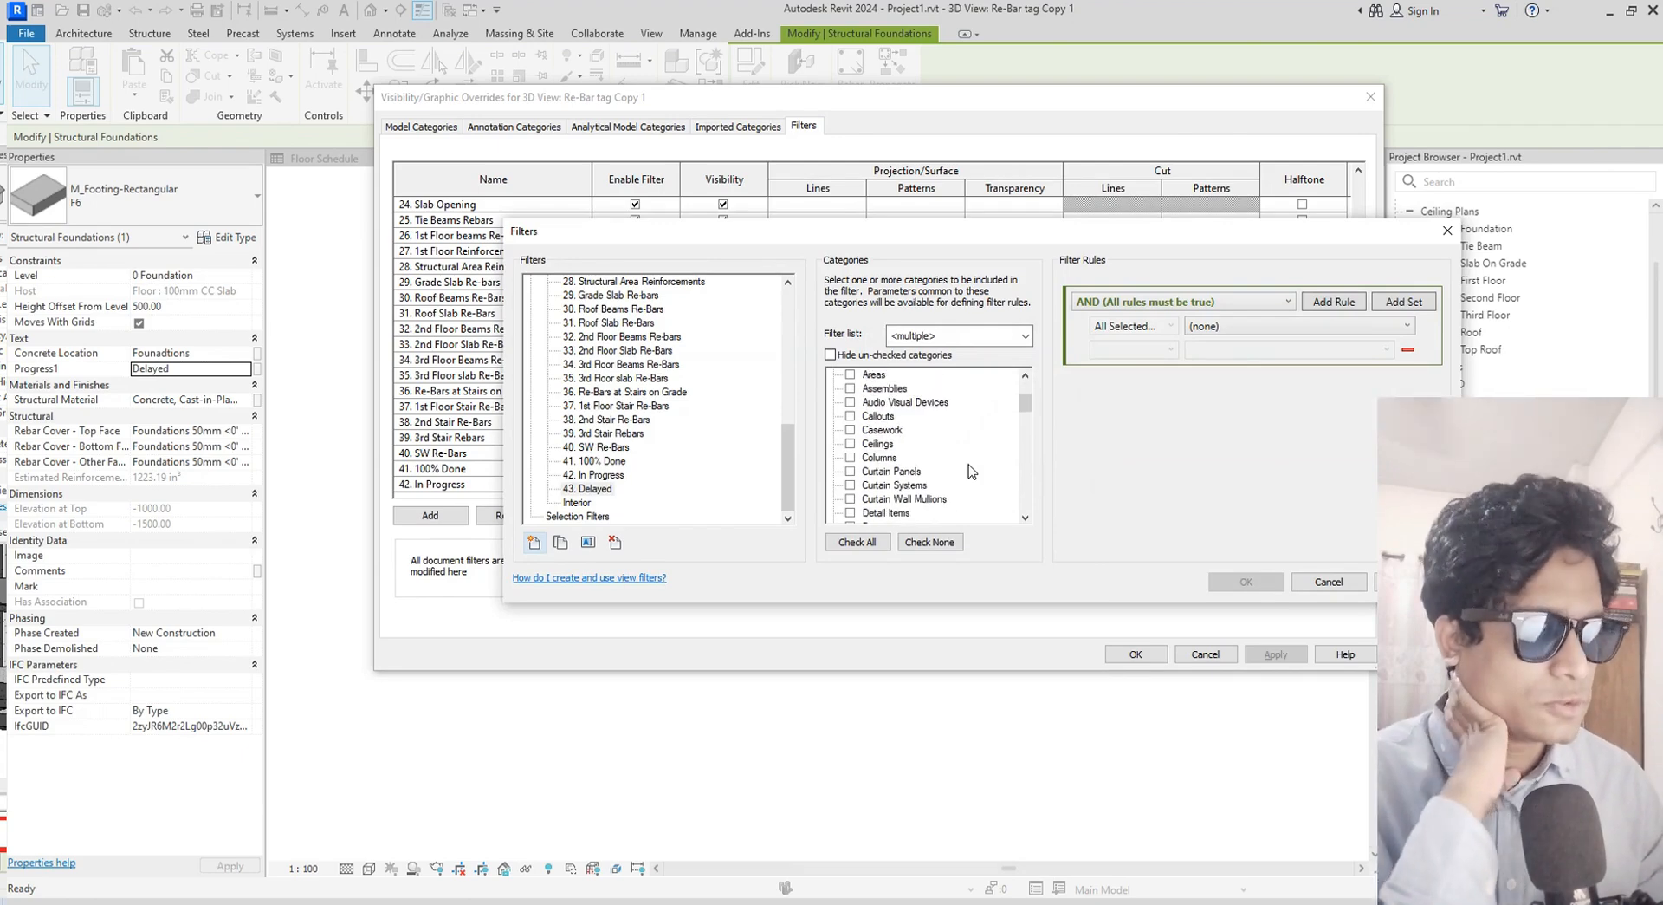
scroll(972, 469, "down", 2)
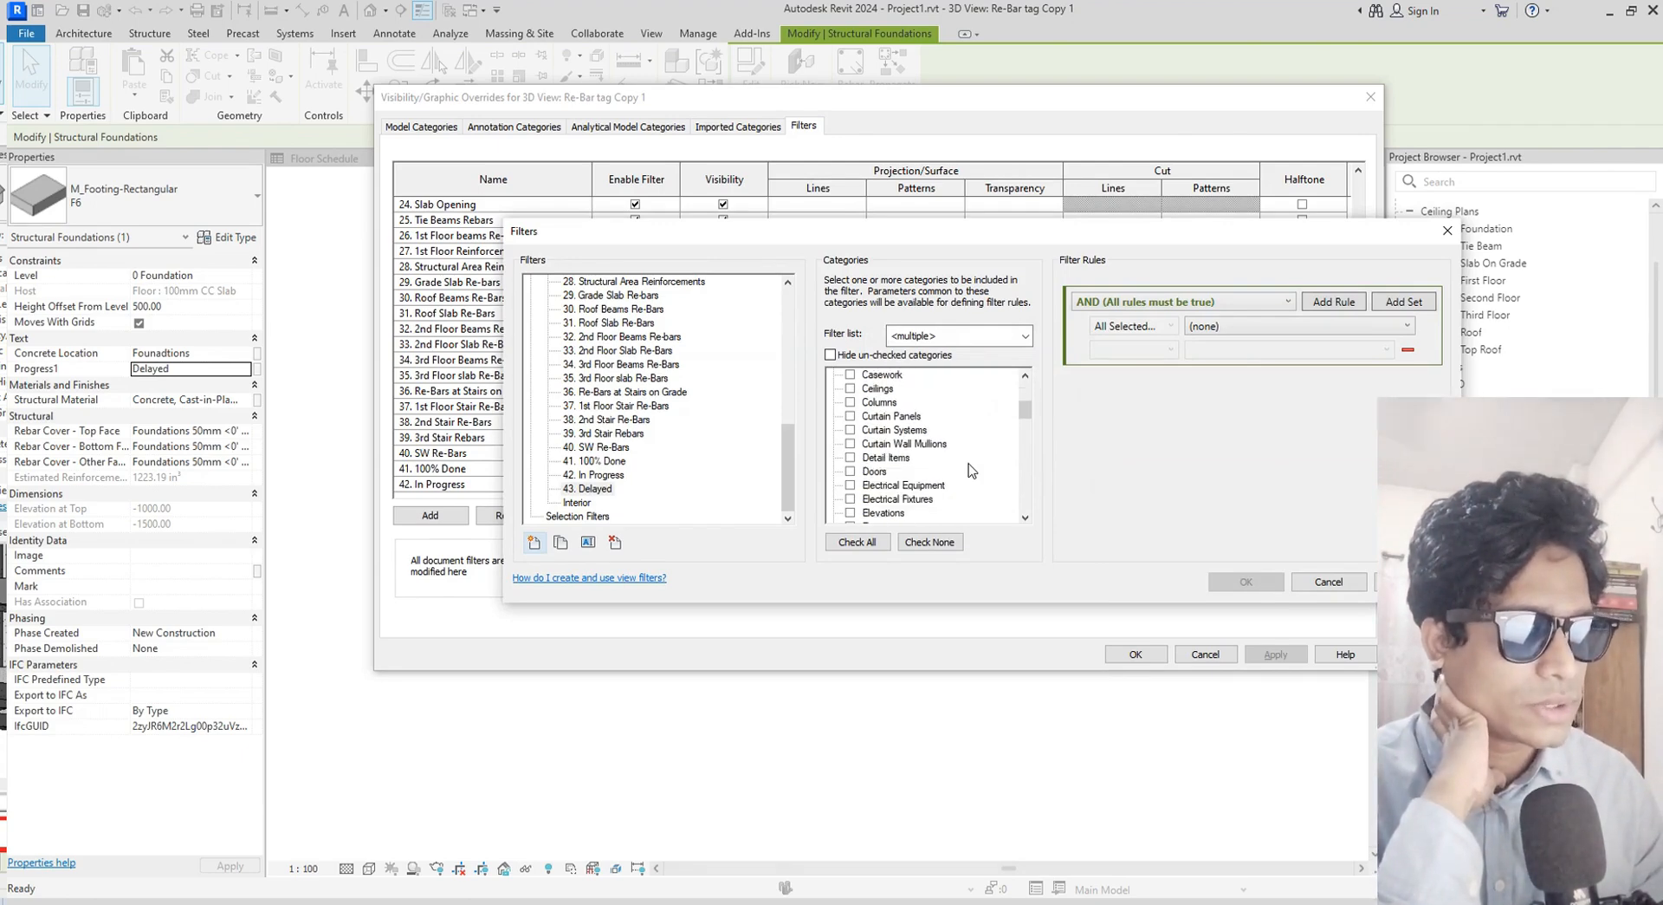
scroll(881, 483, "down", 2)
left_click(850, 471)
scroll(987, 481, "down", 4)
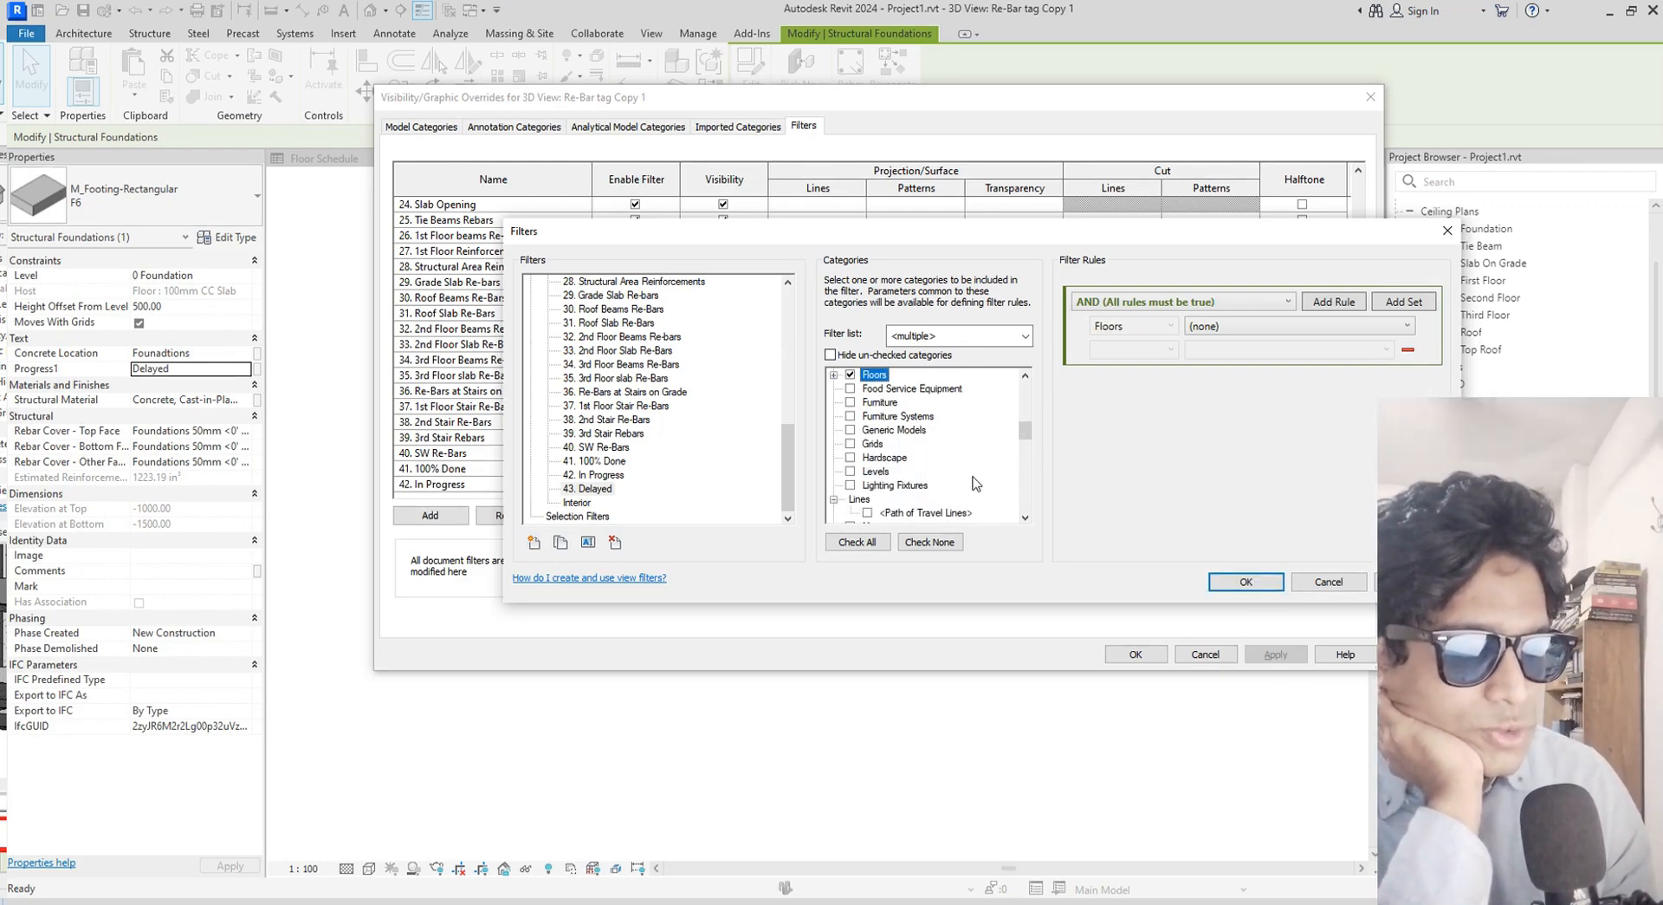
scroll(977, 485, "down", 4)
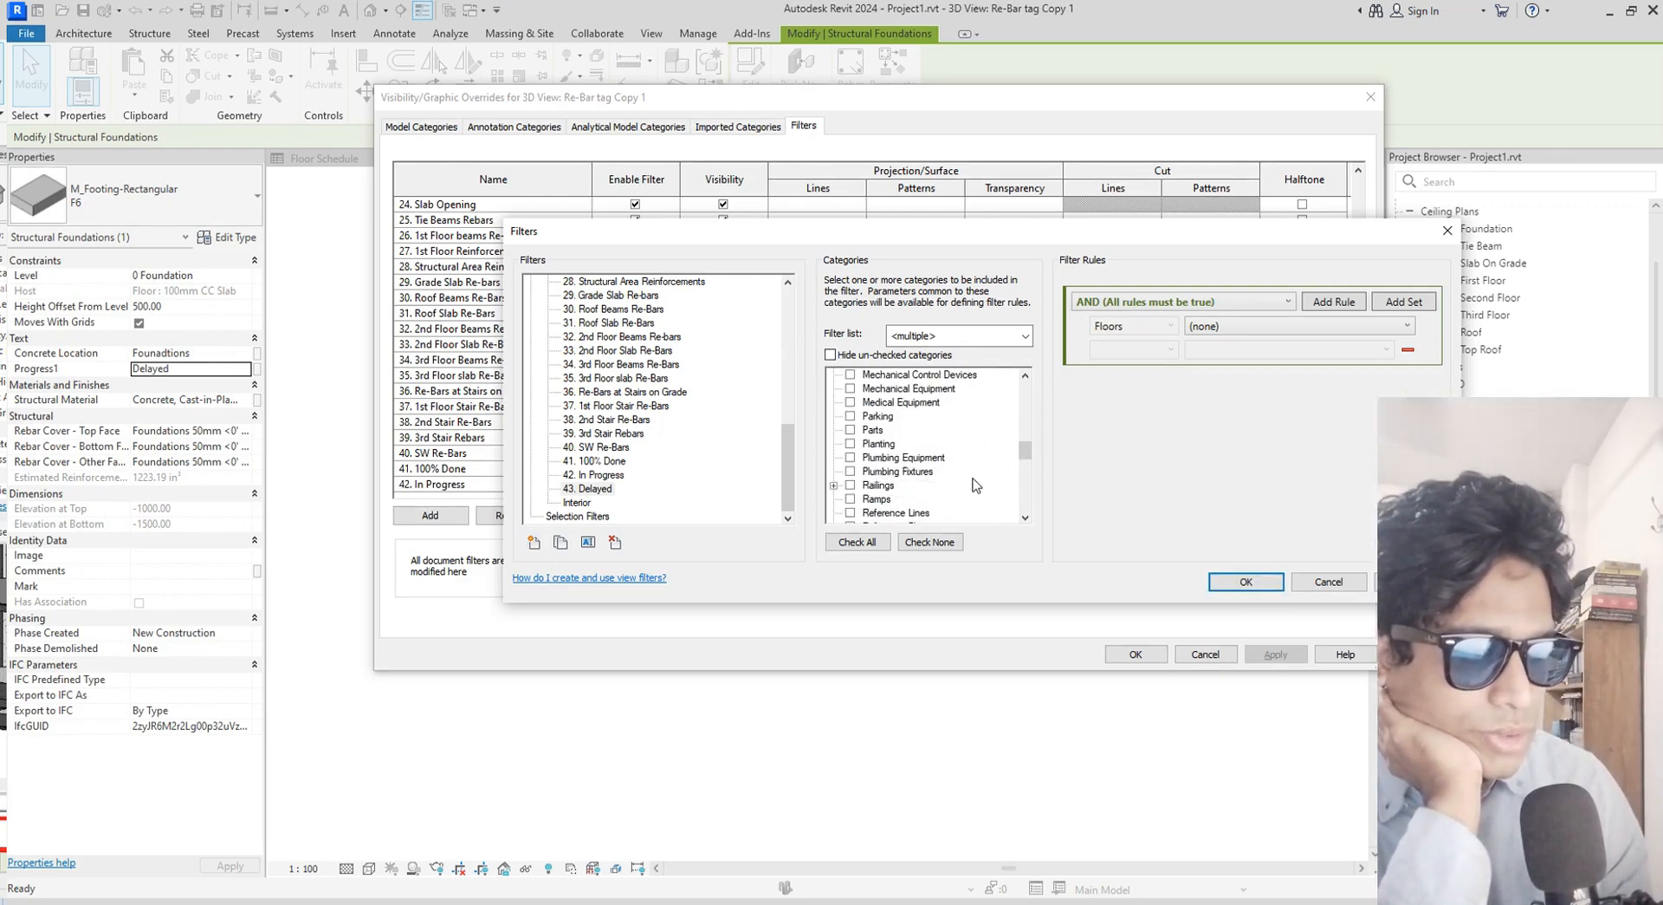
scroll(974, 485, "down", 1)
scroll(840, 502, "down", 1)
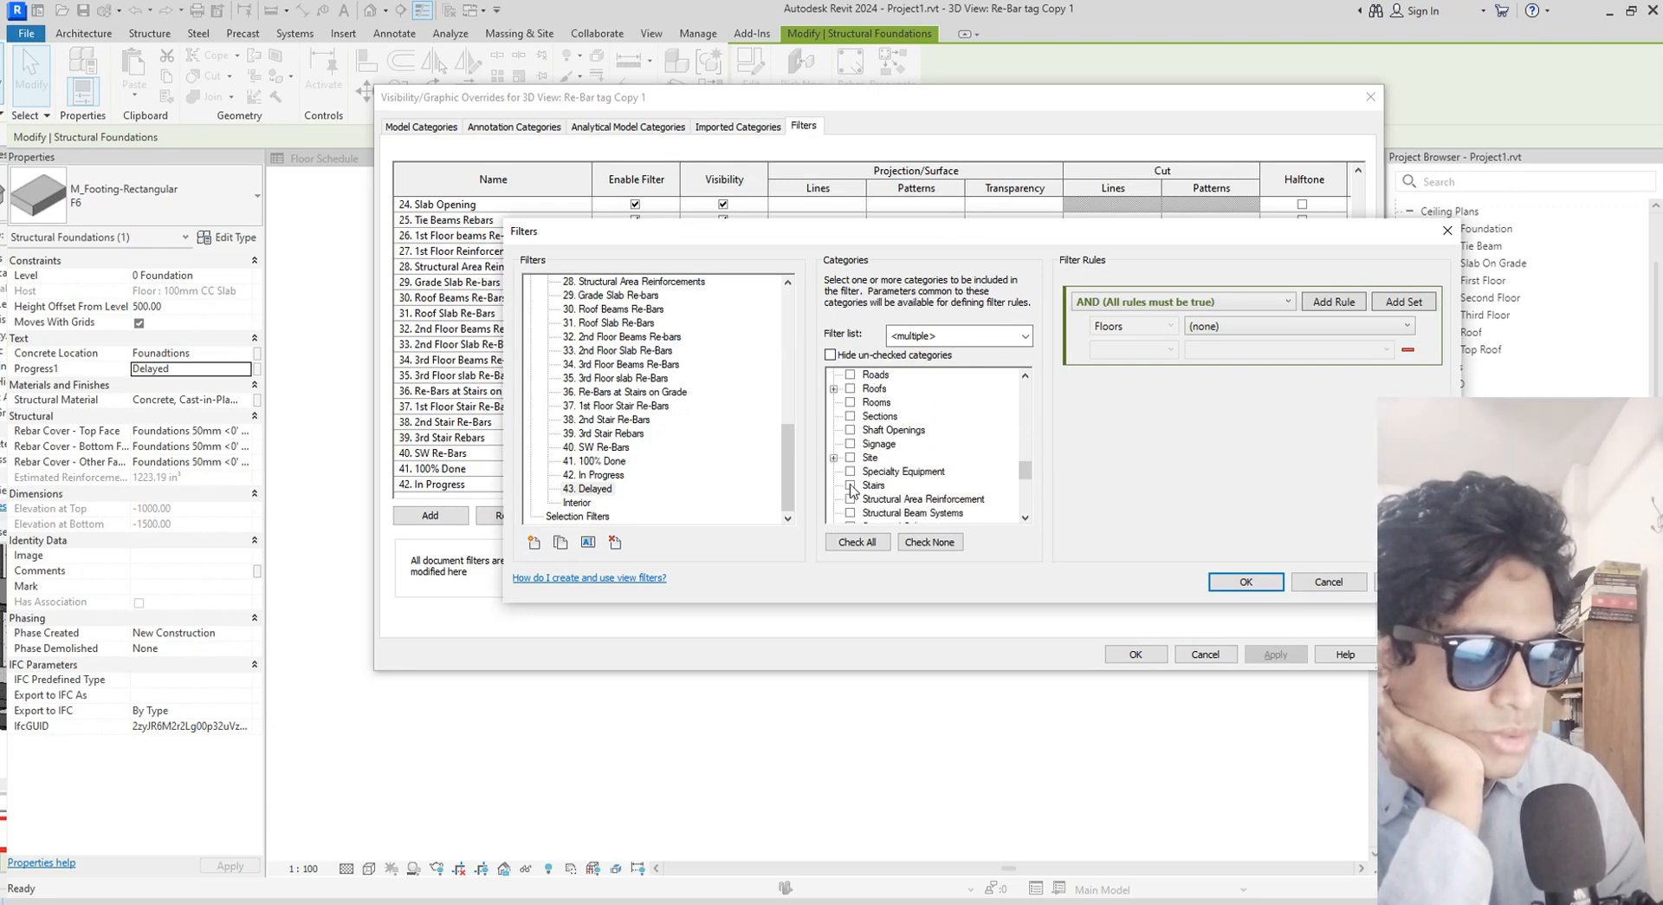
left_click(852, 486)
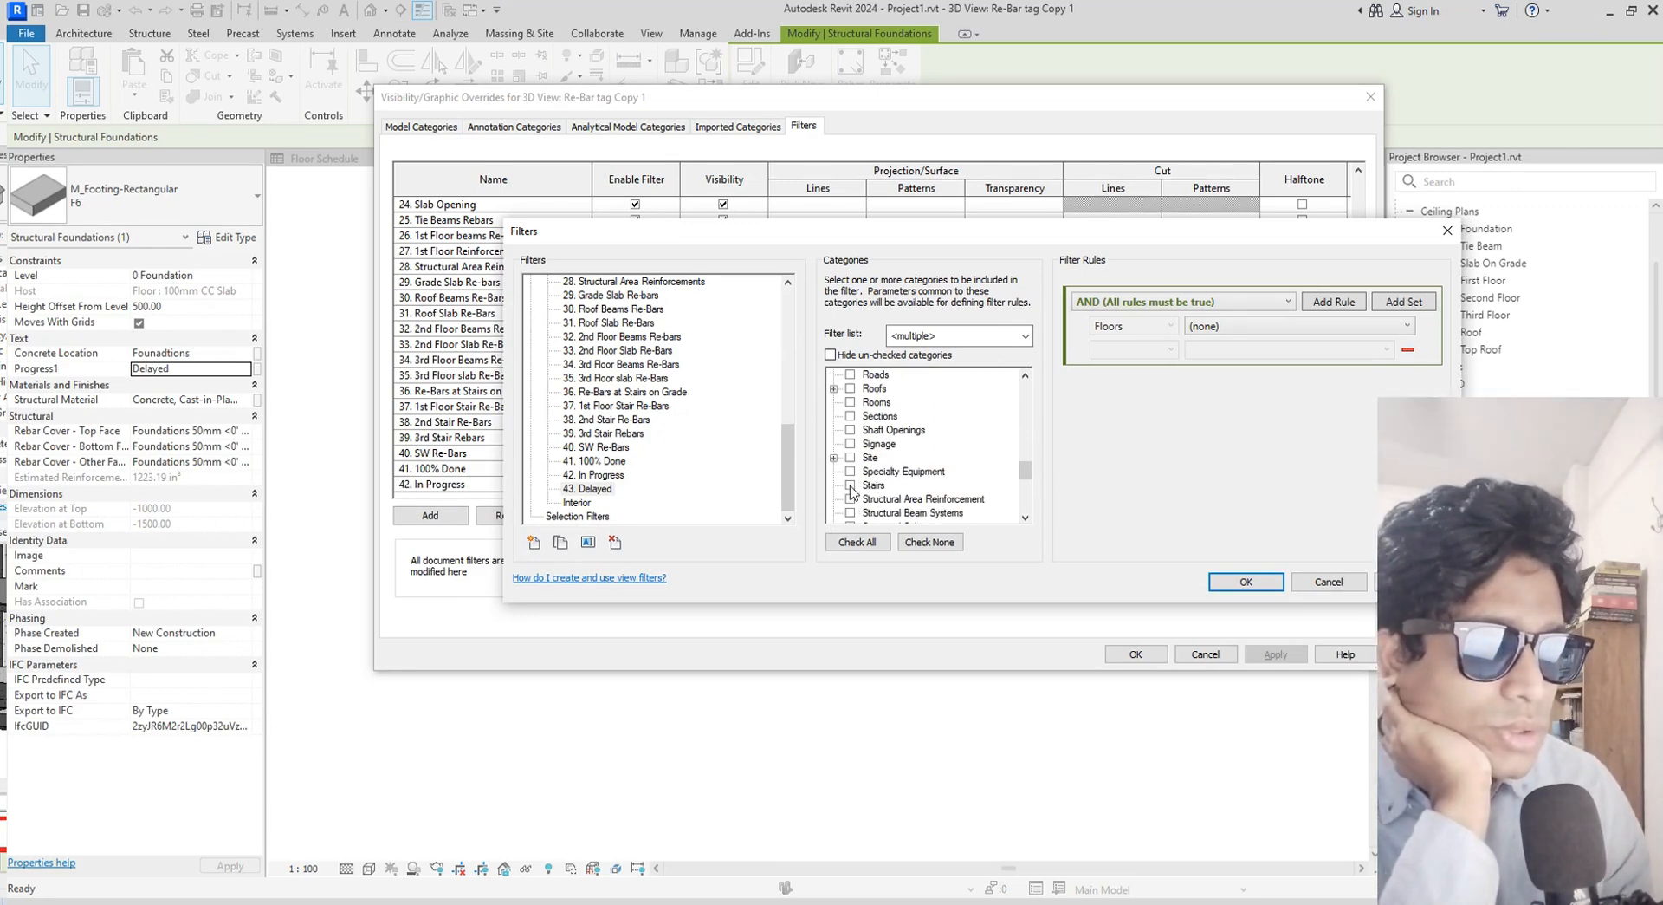
Include Structural Area Reinforcement, Structural Beam Systems and Structural Columns in the 43. Delayed filter's categories
scroll(923, 497, "down", 1)
left_click(851, 458)
left_click(851, 471)
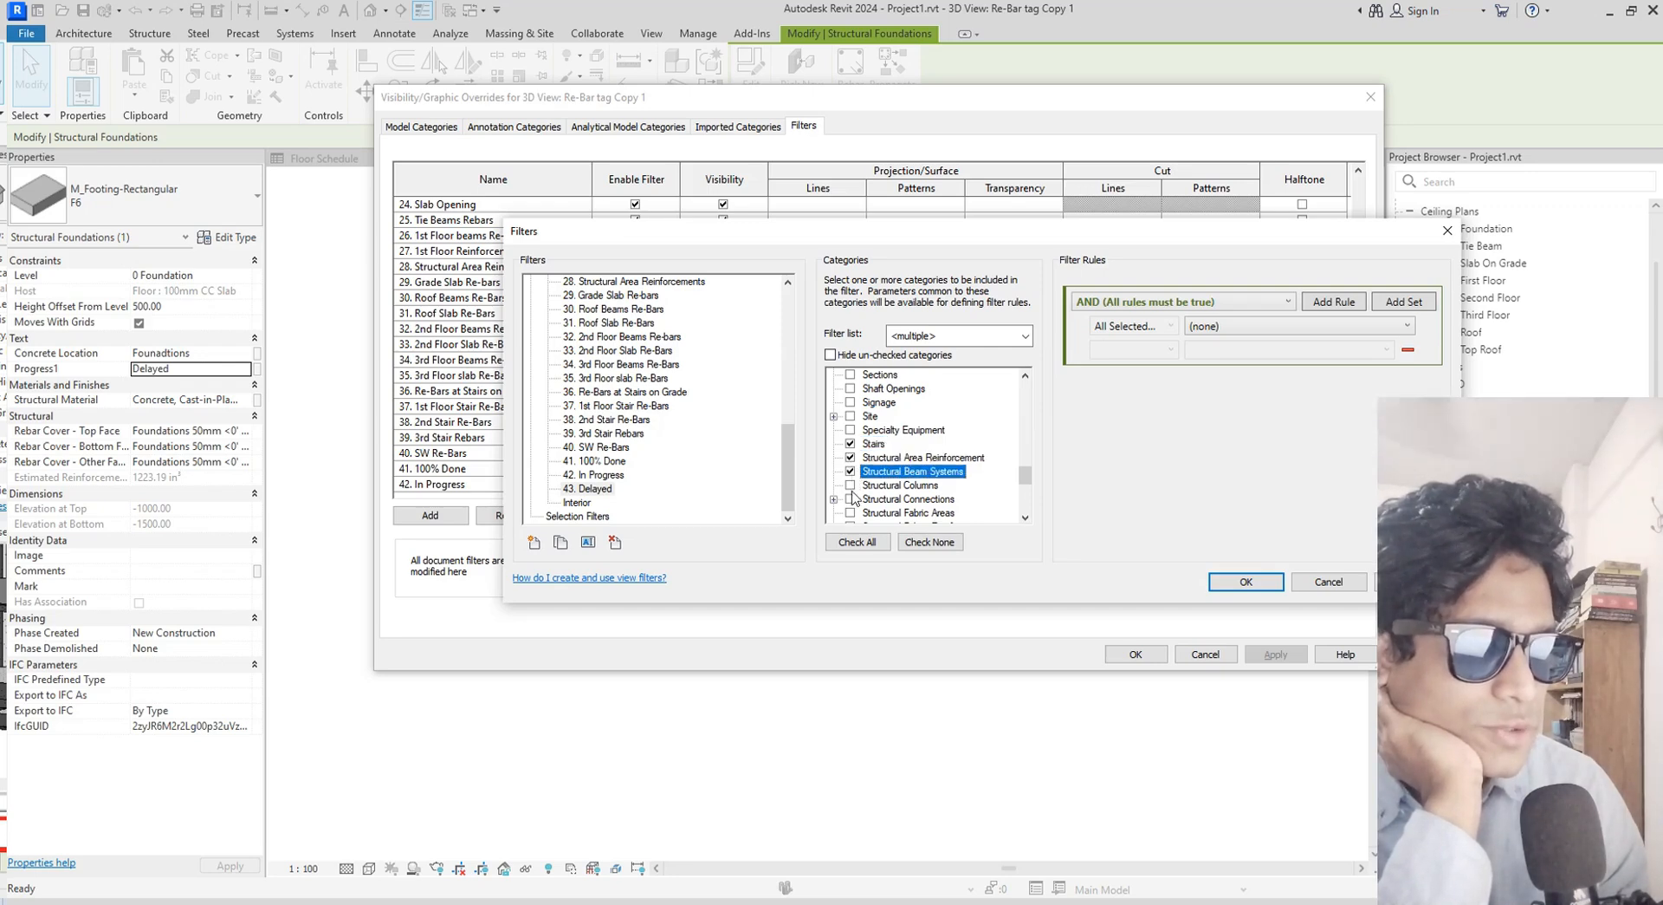
left_click(851, 487)
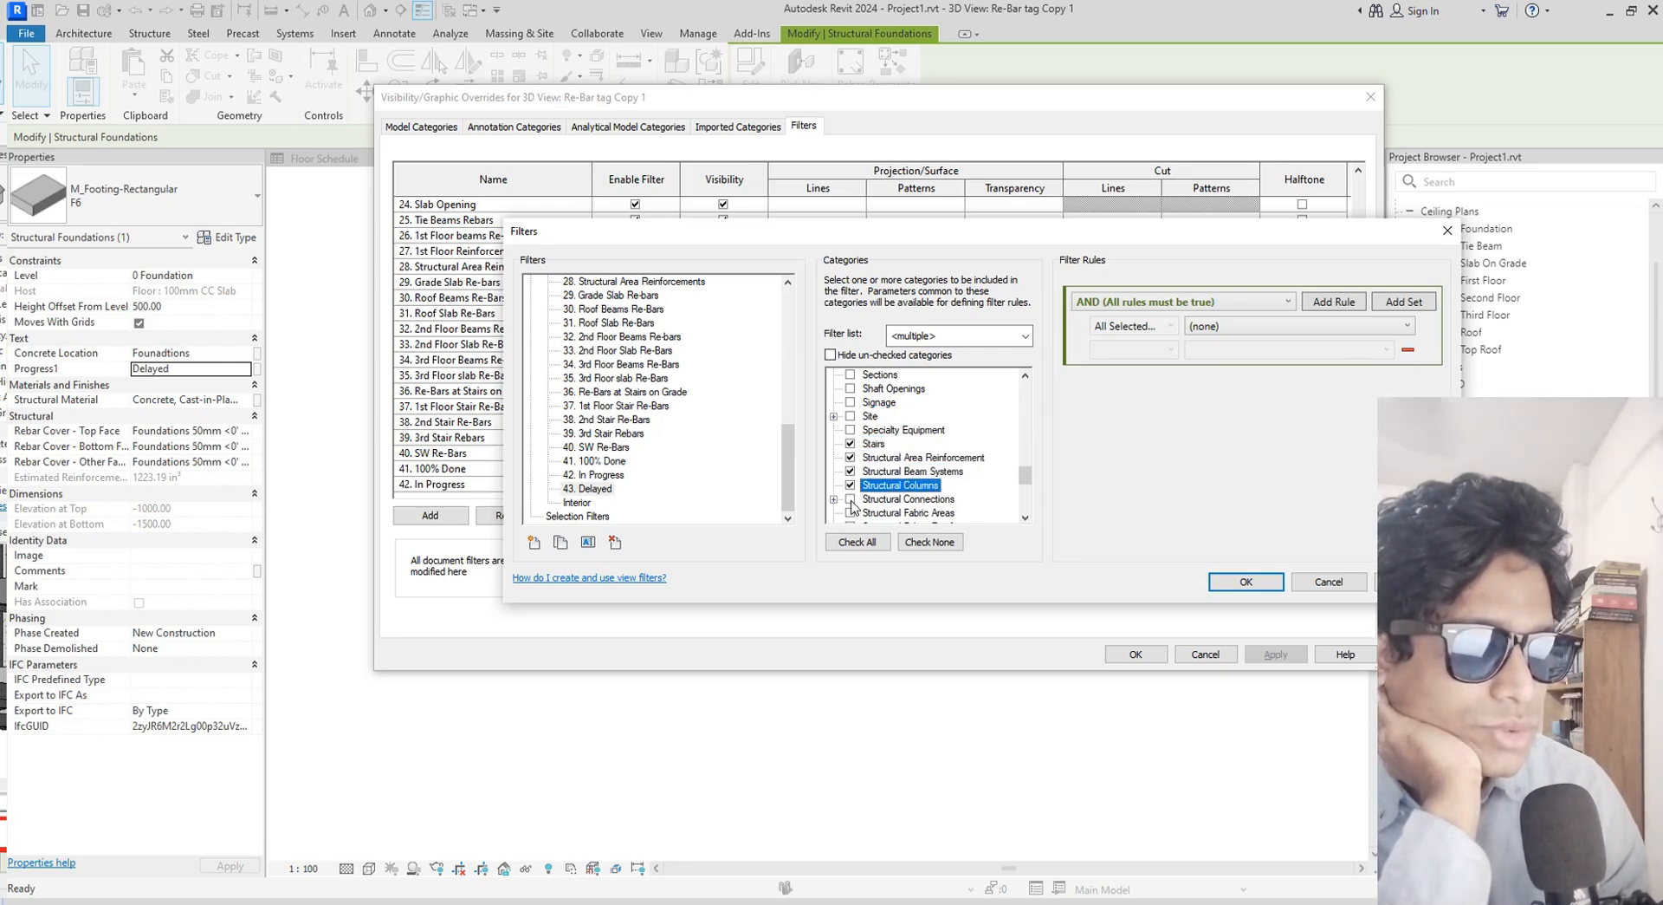
left_click(851, 499)
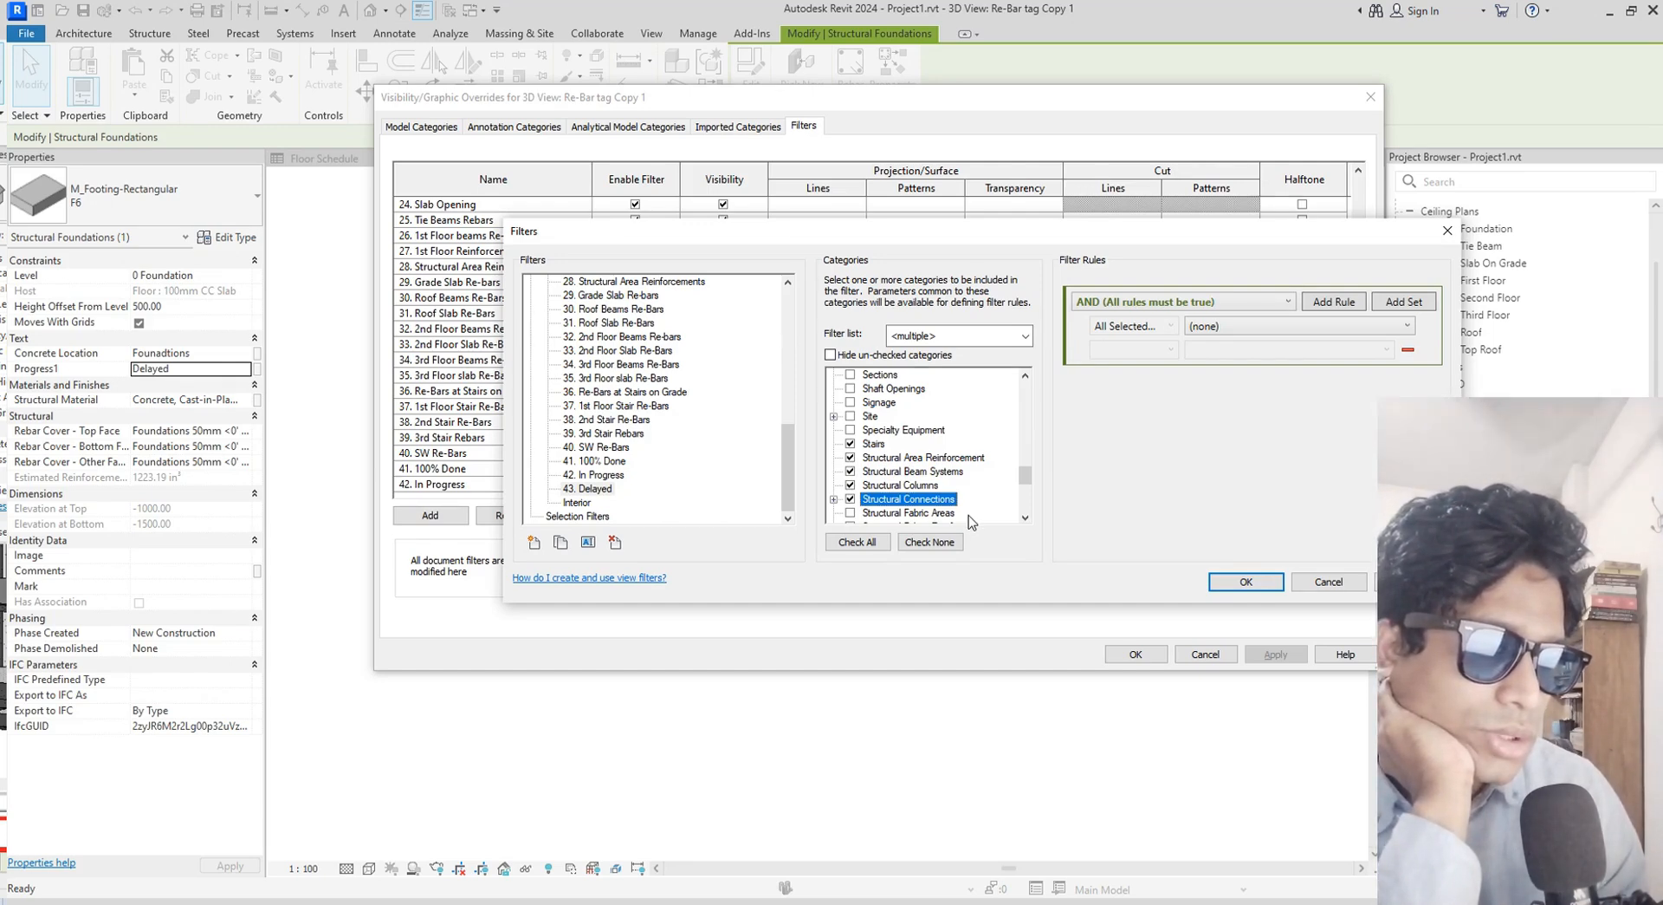
Include Structural Foundations, Structural Framing, Structural Rebar and Walls in the 43. Delayed filter, leaving Structural Connections out
scroll(880, 511, "down", 2)
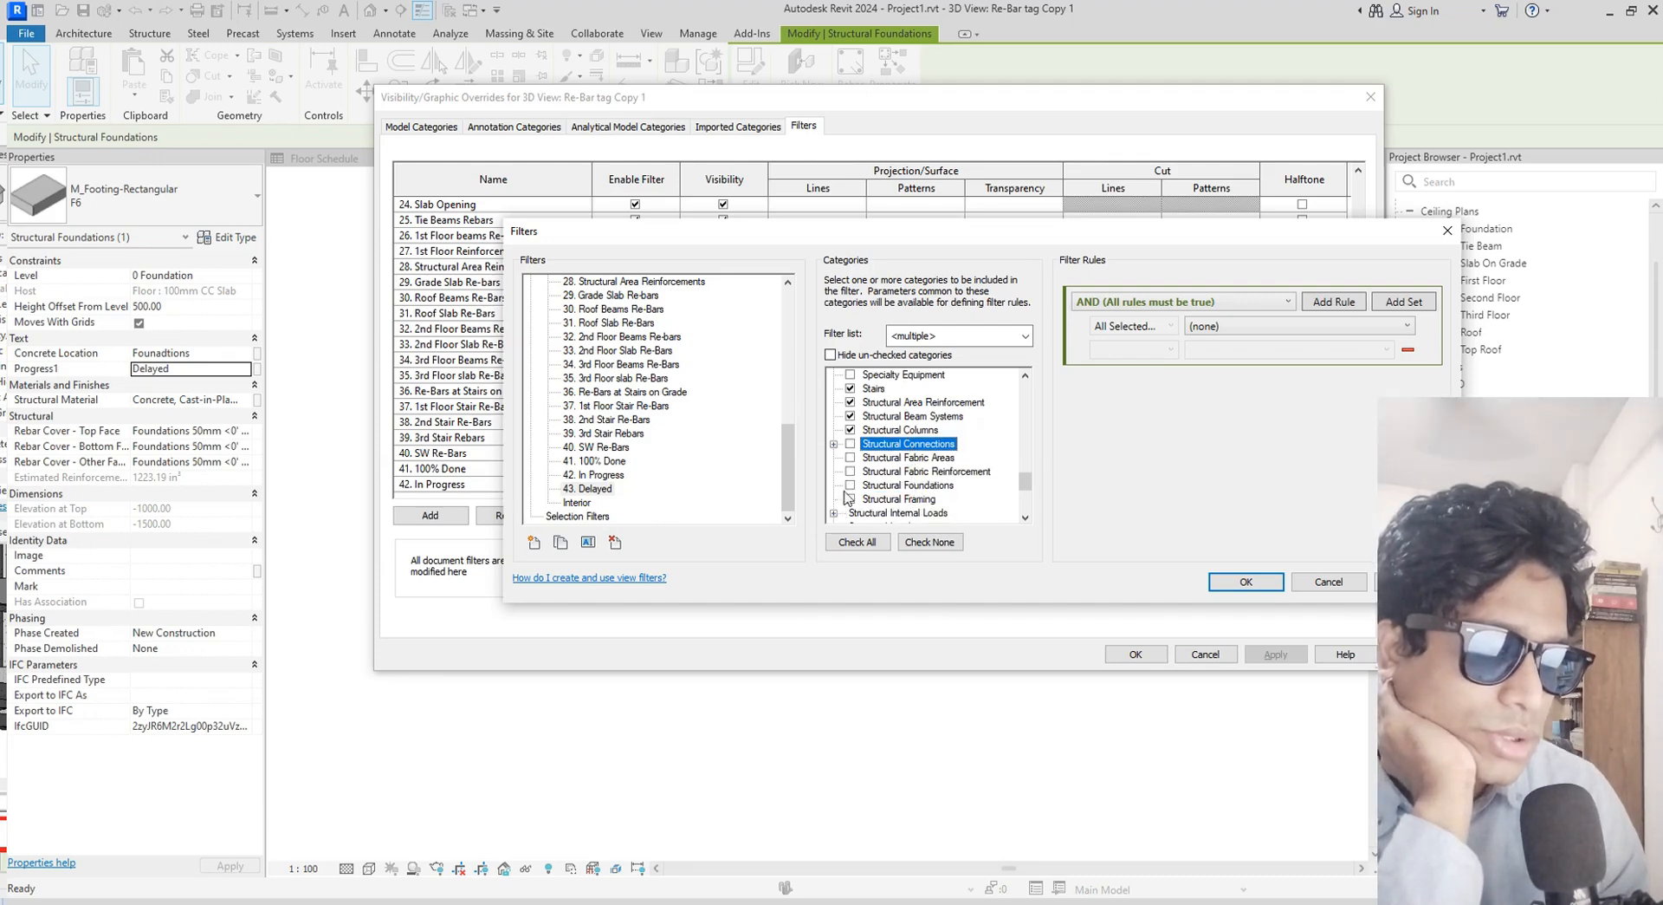
left_click(850, 486)
left_click(850, 499)
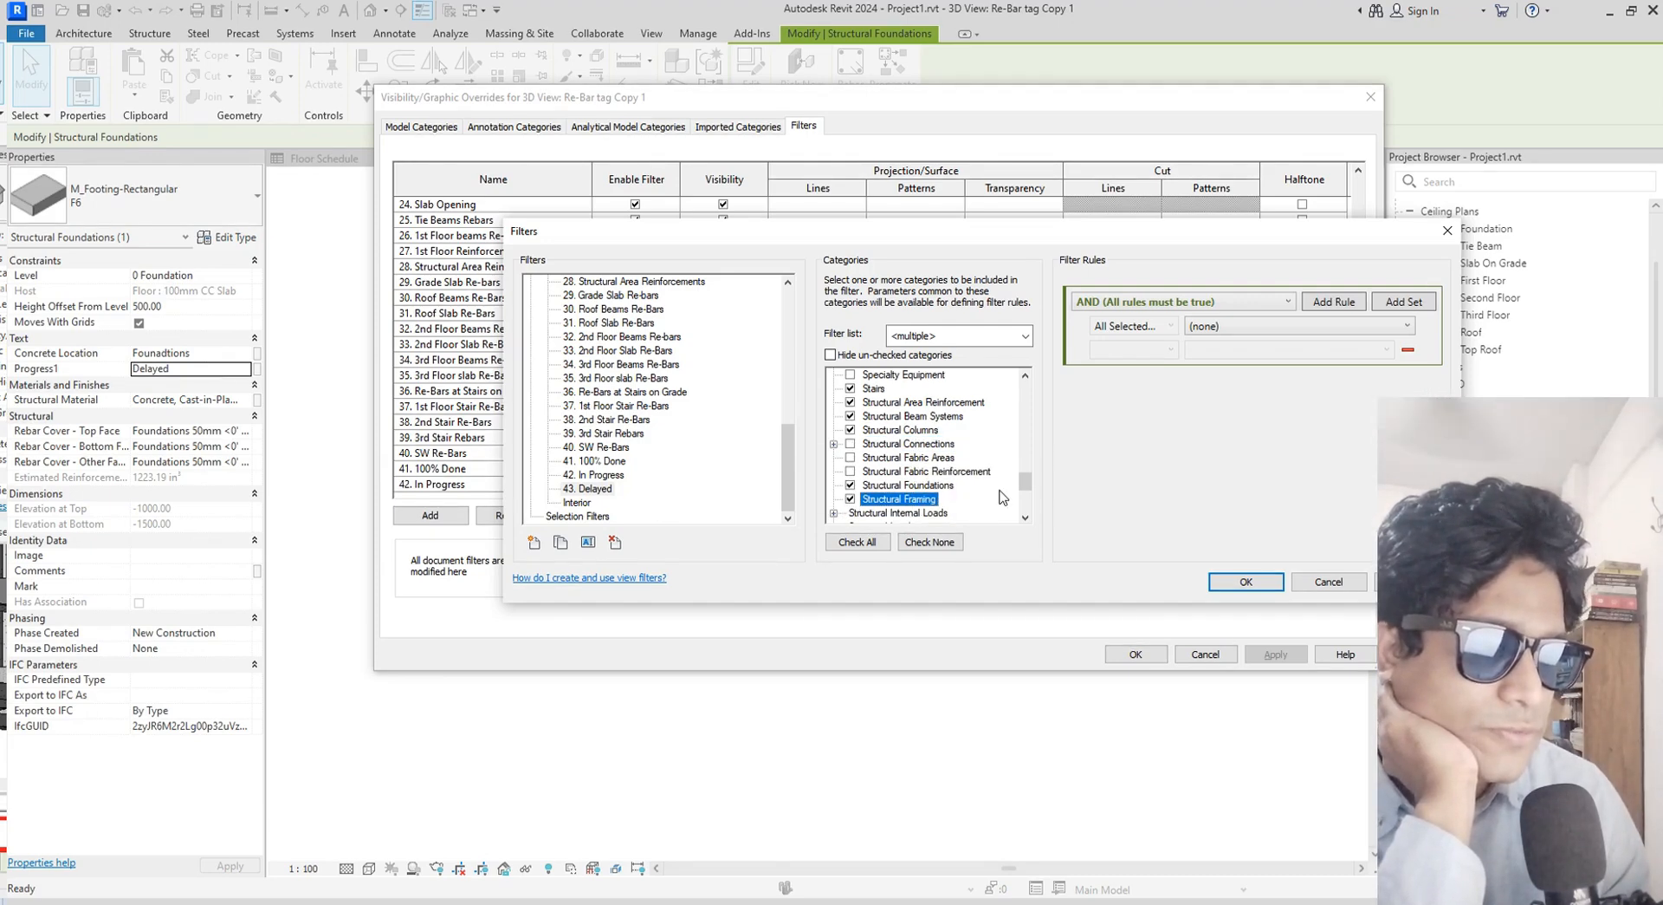
scroll(1002, 497, "down", 3)
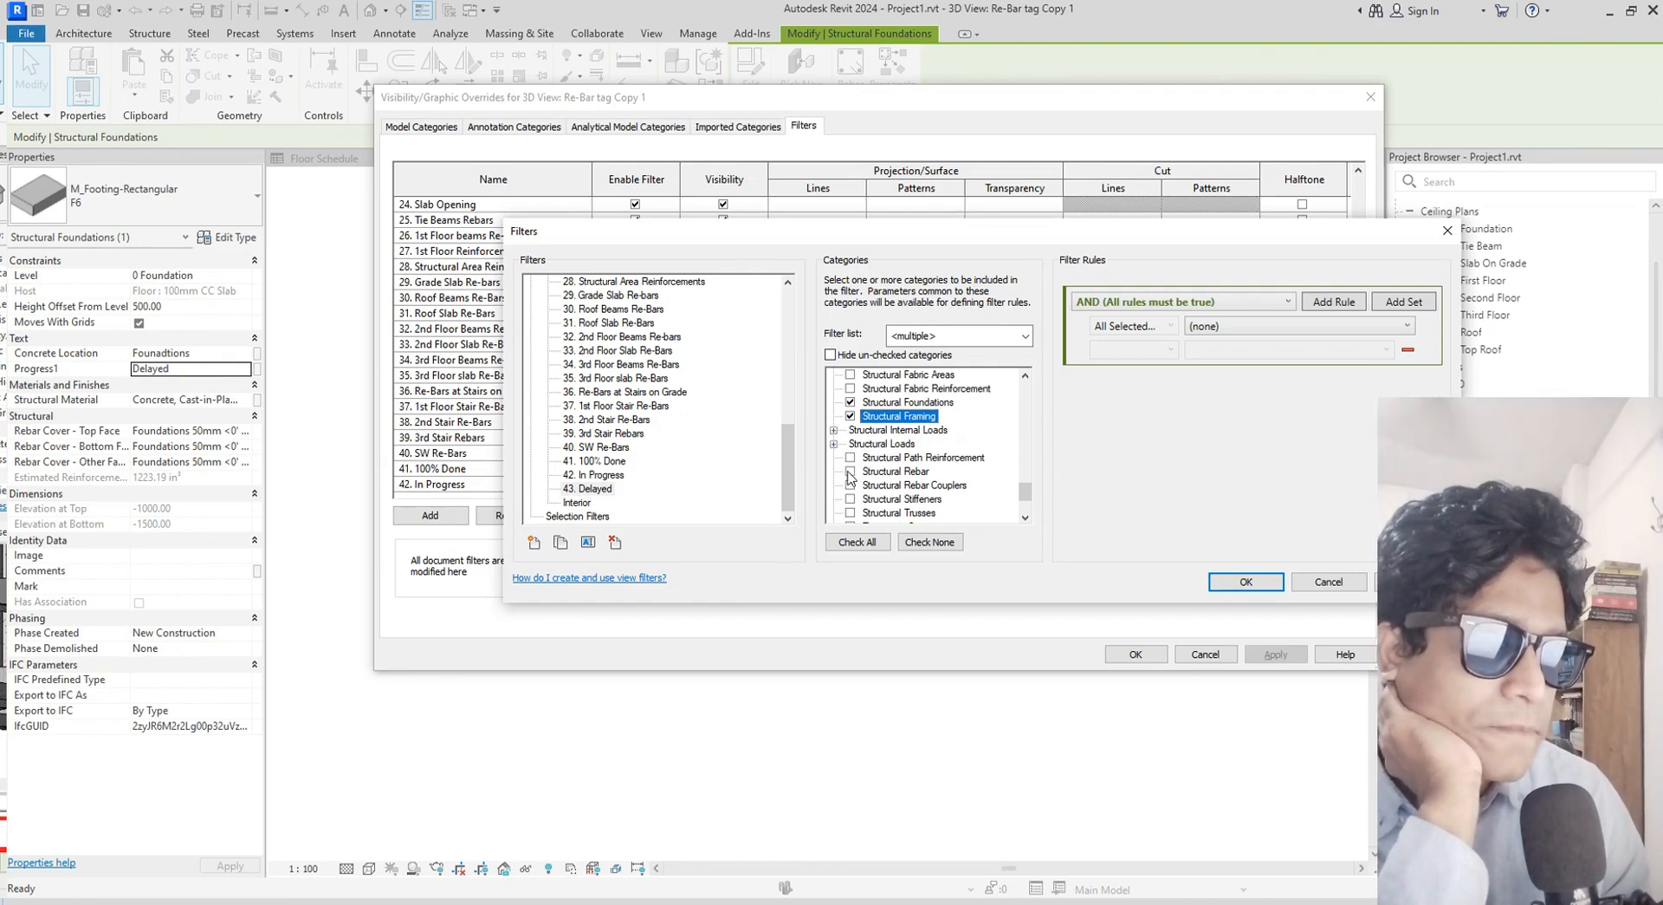
left_click(850, 472)
scroll(907, 515, "down", 3)
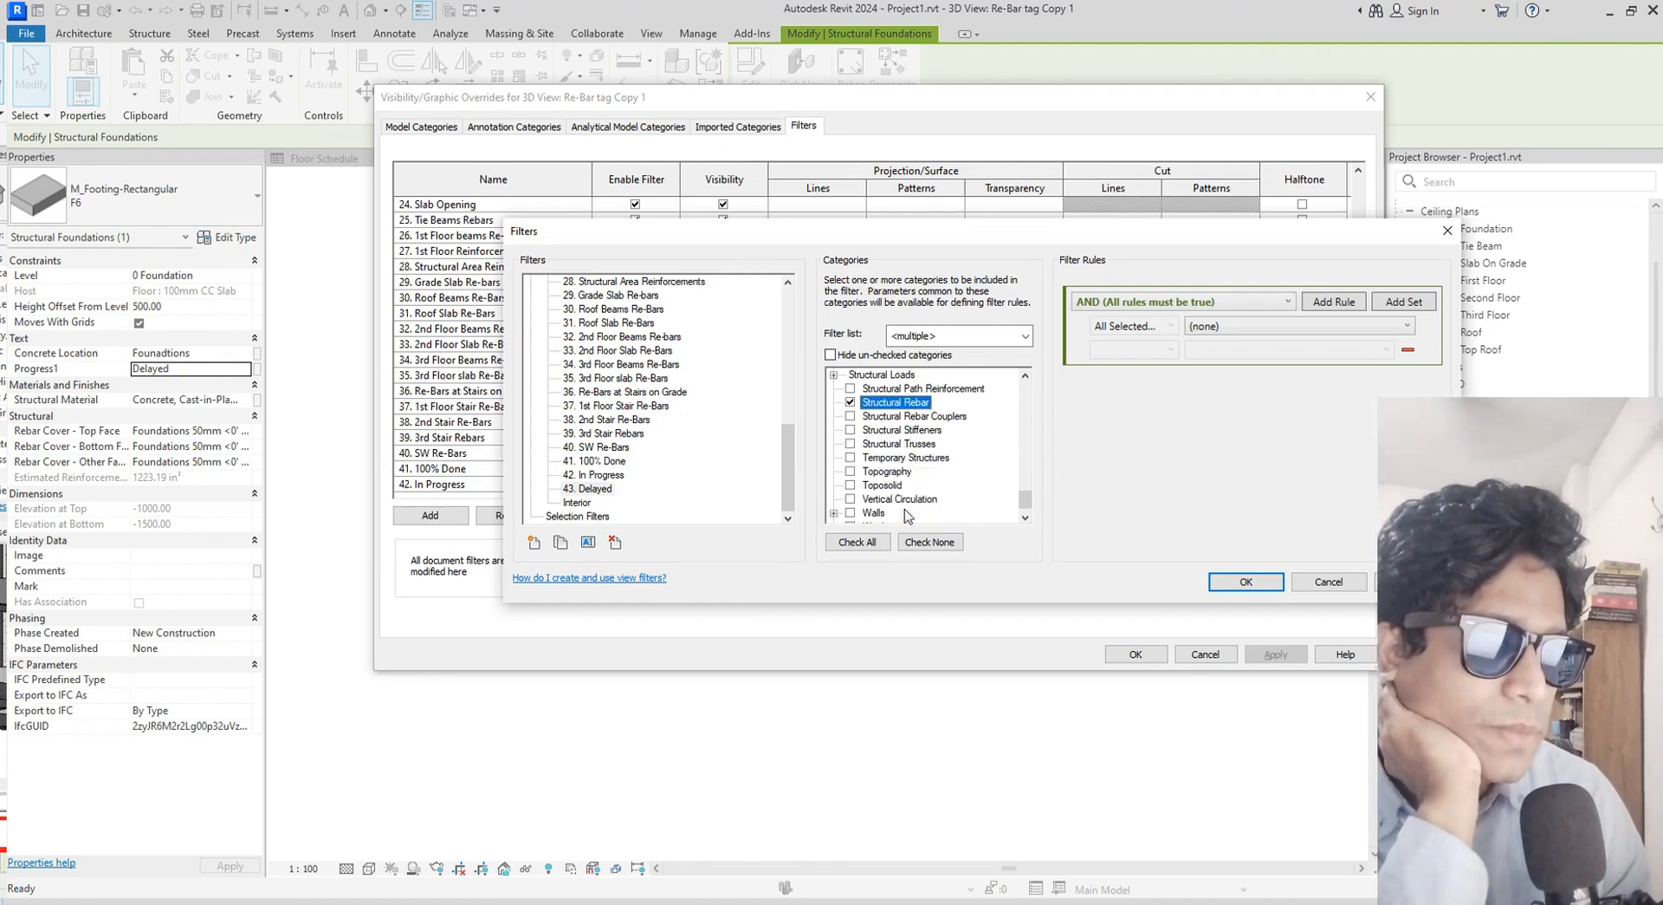
left_click(850, 513)
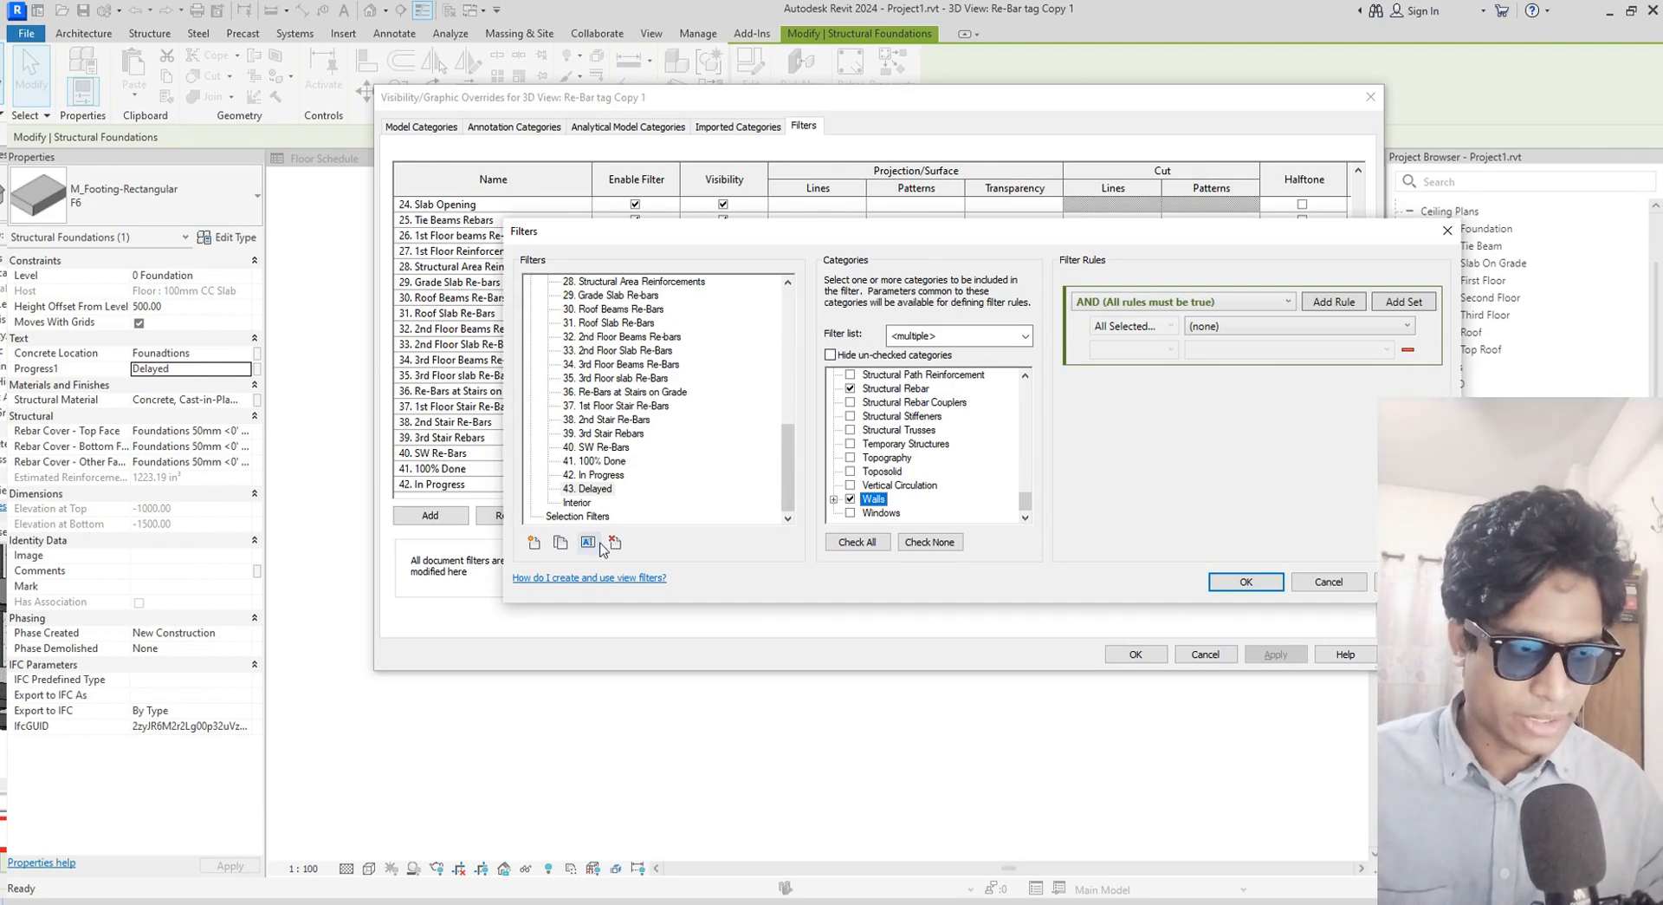
Define the 43. Delayed filter rule as Progress1 equals Delayed and save the filter definition
left_click(1357, 338)
scroll(1271, 597, "down", 3)
scroll(1271, 600, "up", 1)
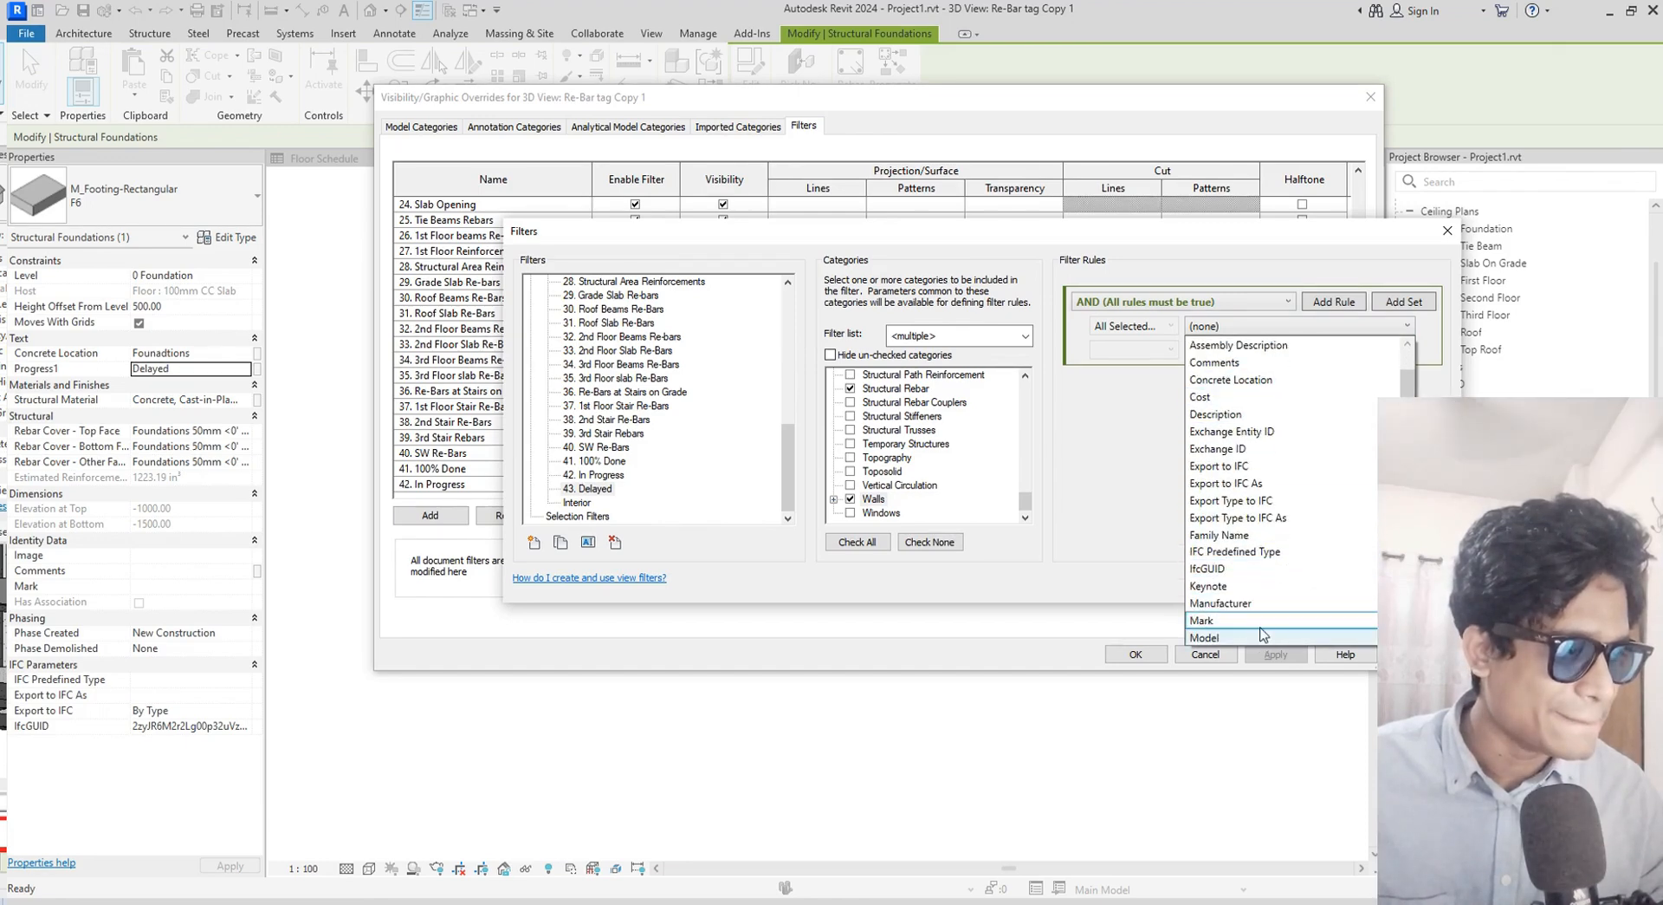
scroll(1266, 524, "down", 3)
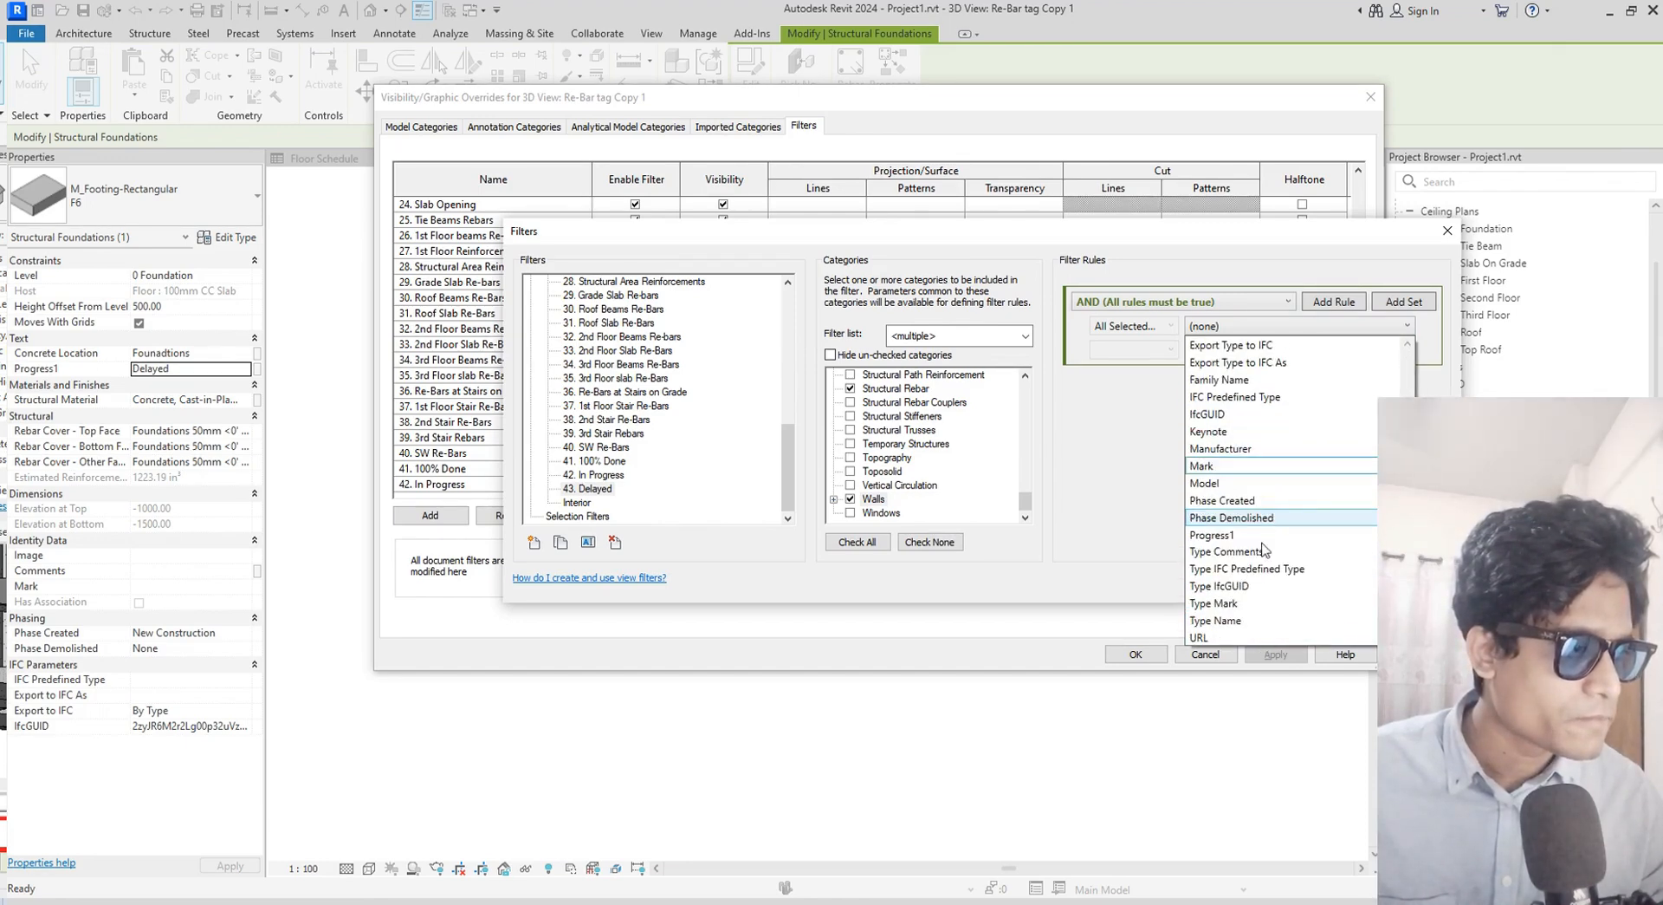
left_click(1236, 545)
left_click(1170, 349)
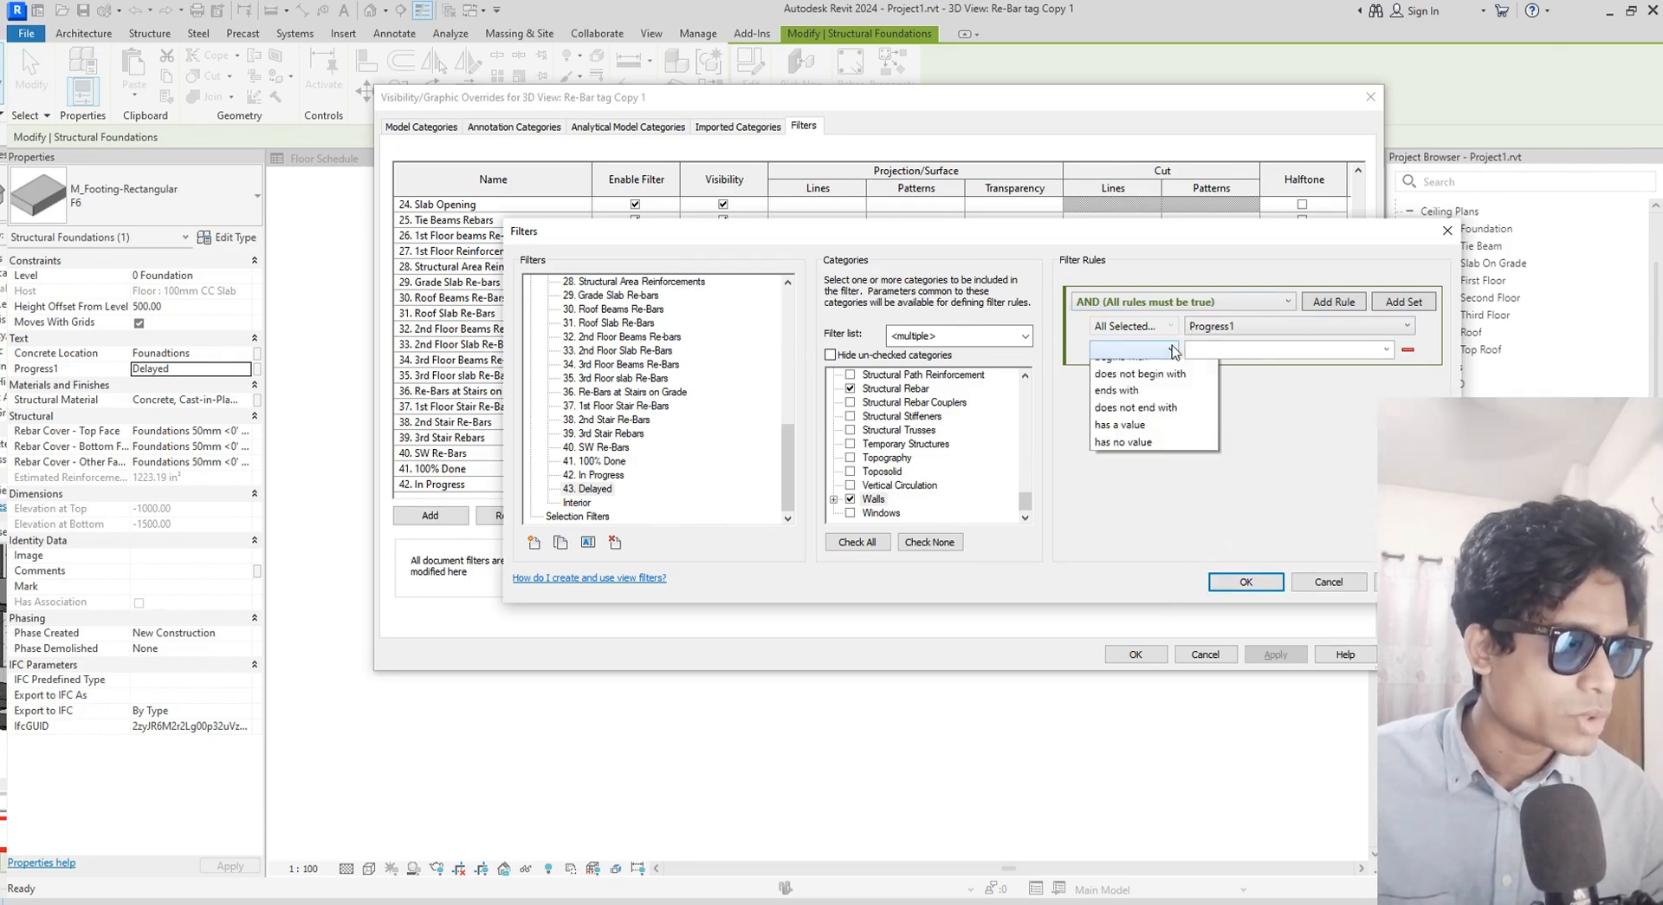
left_click(1125, 388)
left_click(1386, 349)
left_click(1207, 388)
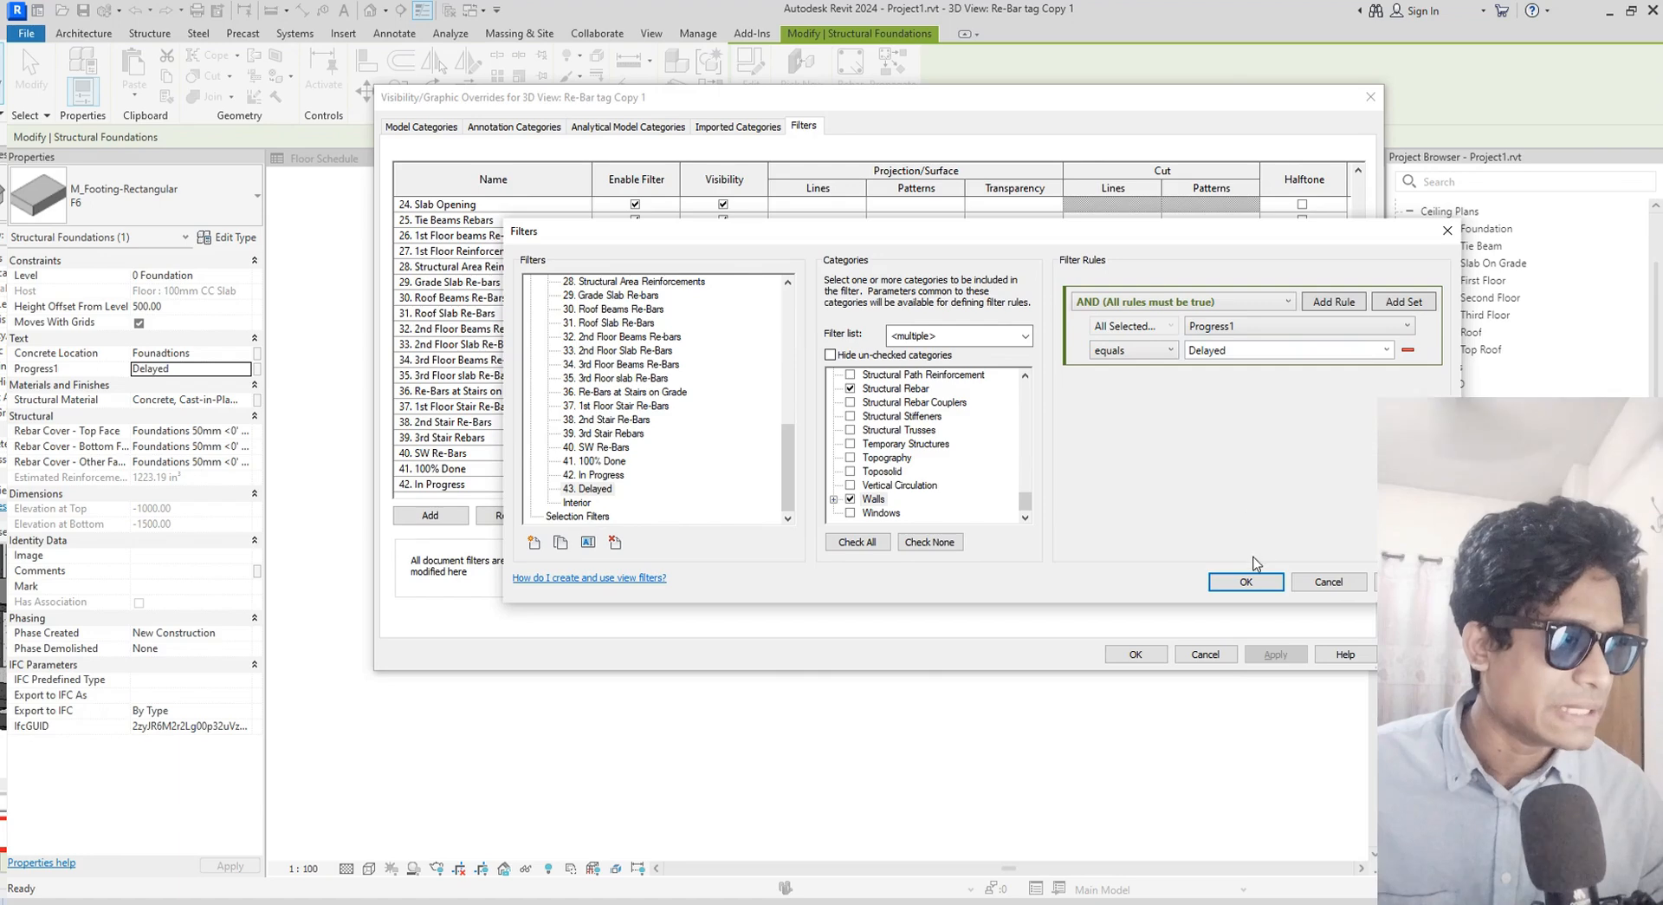
left_click(1248, 581)
Add the 43. Delayed filter to the 3D view and reorder it to the end of the filter list, below 42. In Progress
left_click(932, 340)
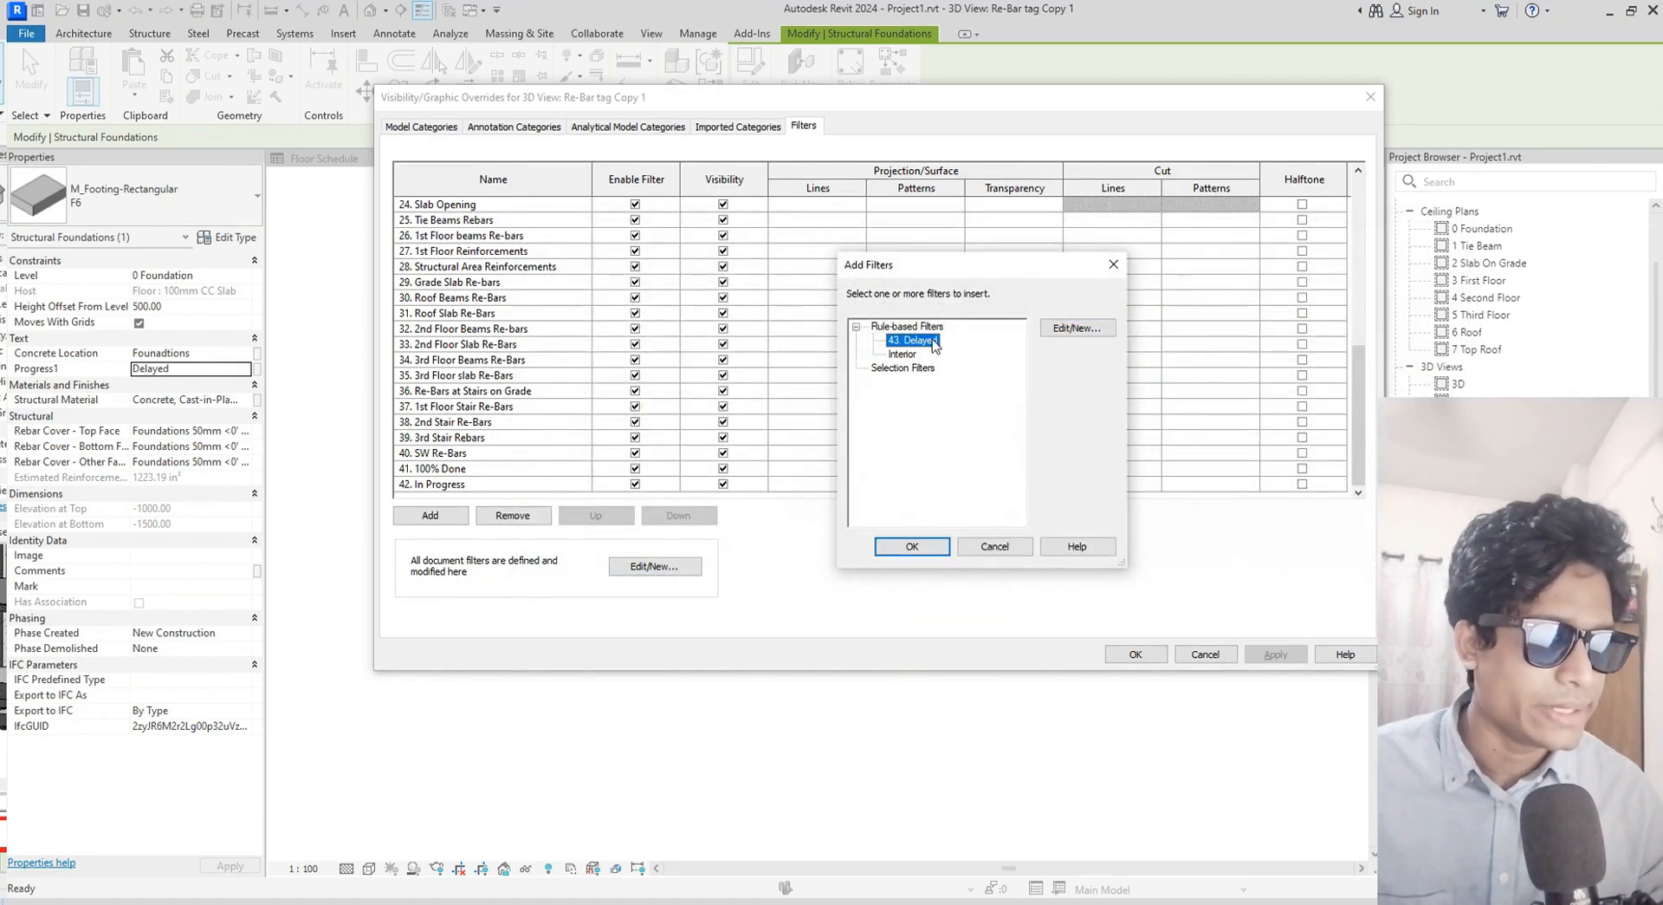
left_click(918, 545)
scroll(732, 371, "up", 4)
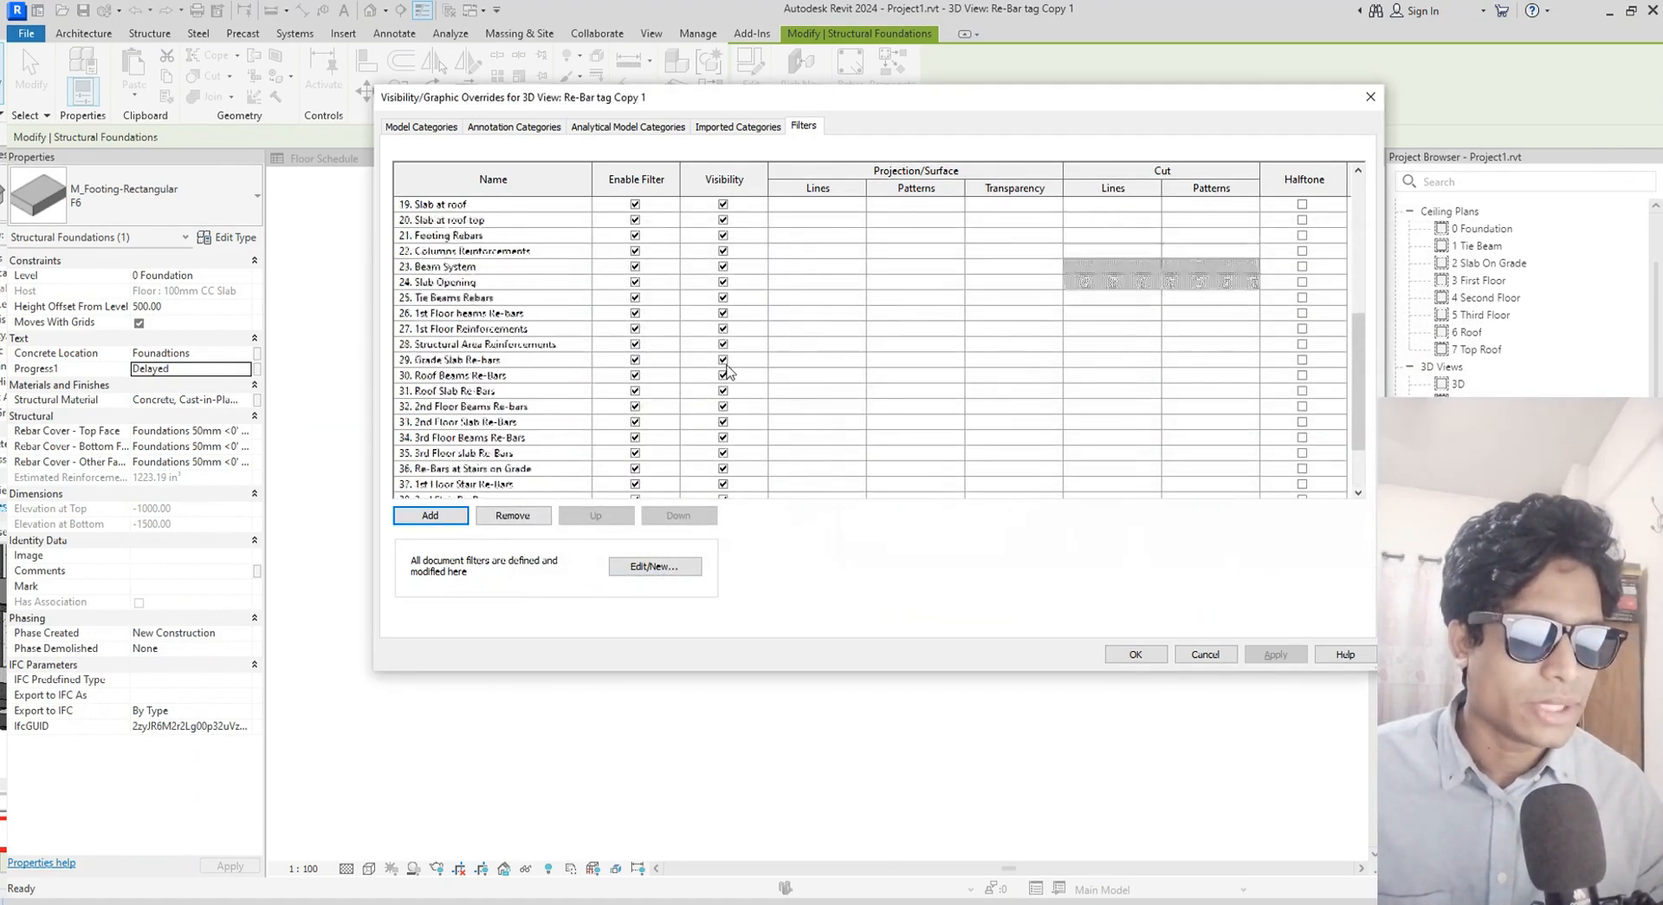
scroll(732, 371, "up", 5)
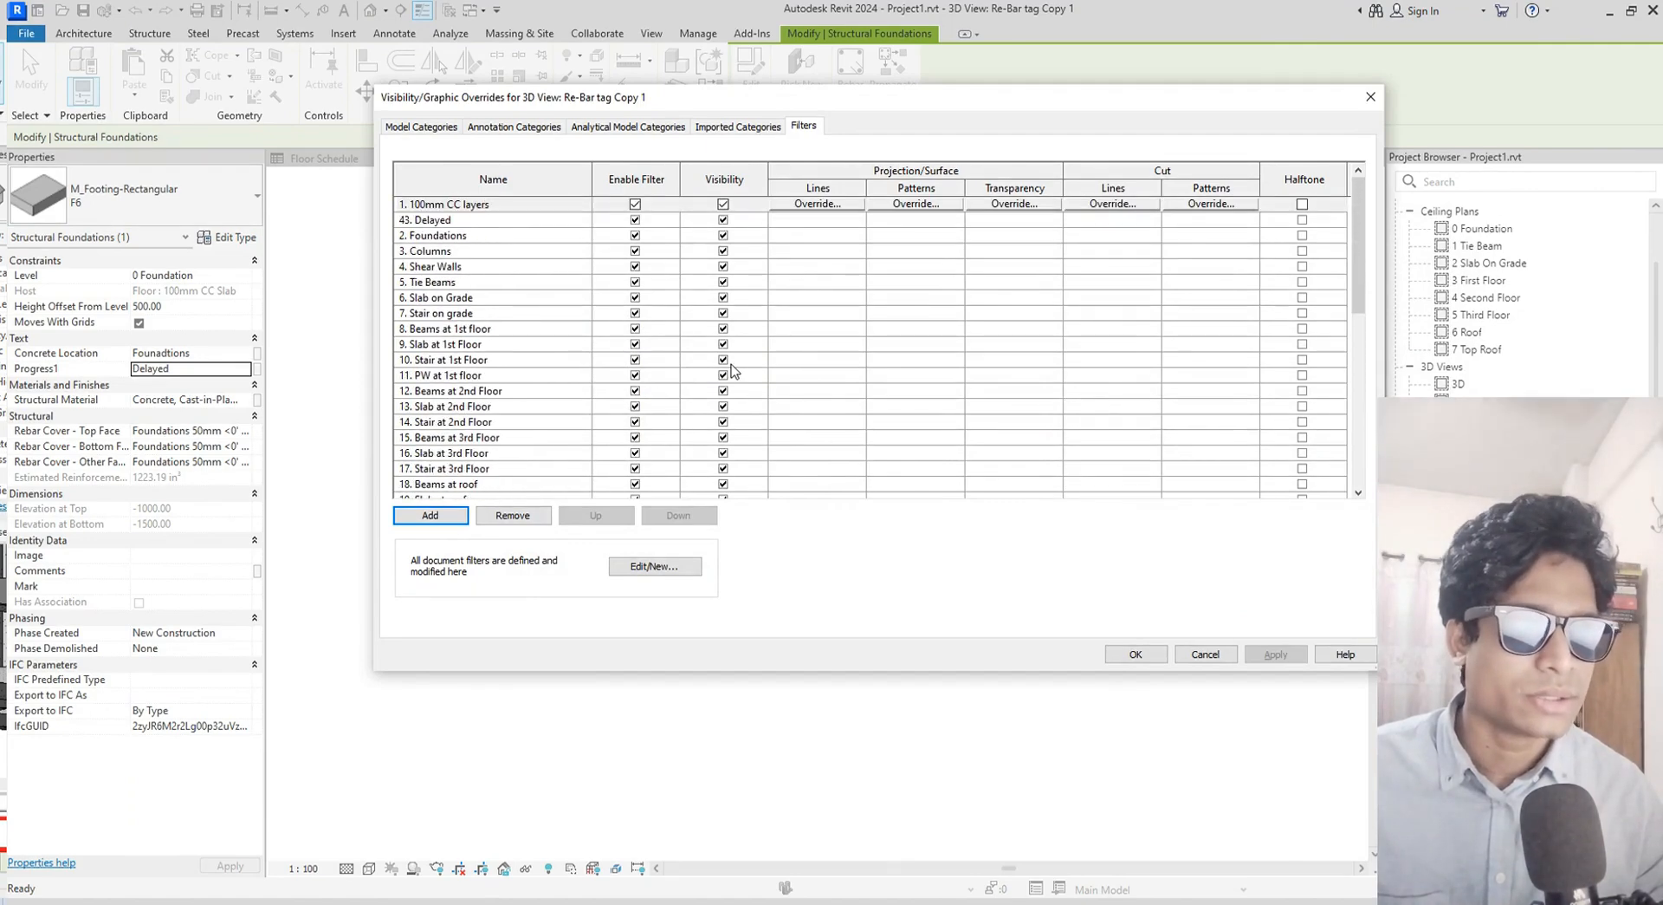
left_click(433, 220)
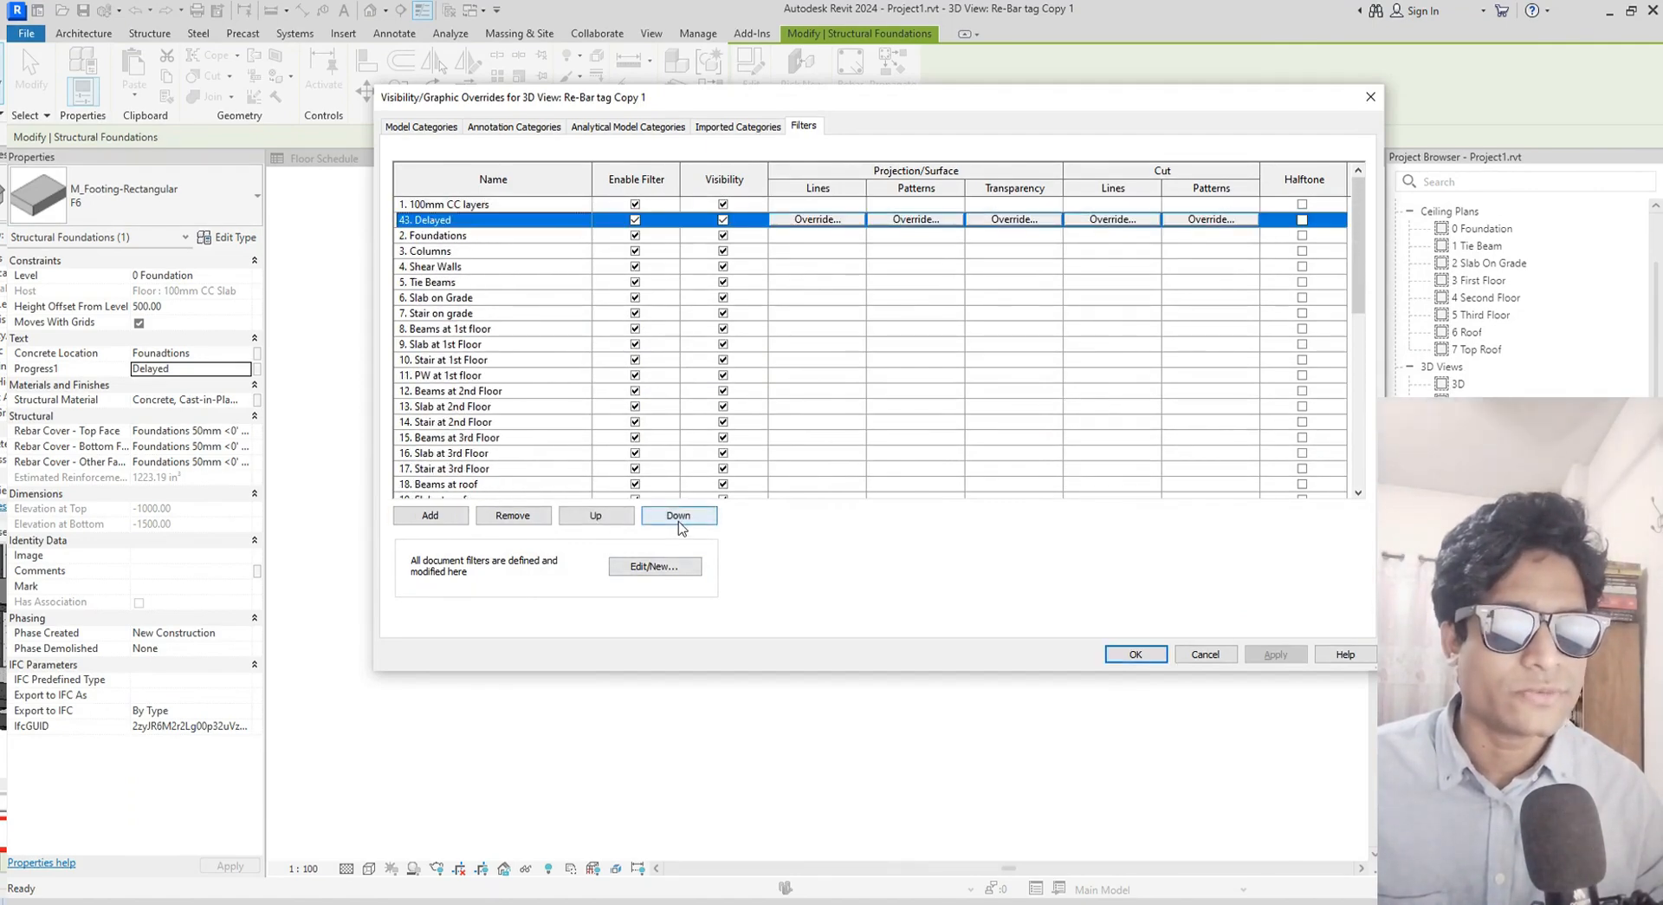
left_click(680, 522)
left_click(680, 523)
double_click(680, 516)
double_click(680, 515)
double_click(681, 516)
double_click(680, 515)
double_click(681, 515)
double_click(680, 516)
double_click(680, 515)
double_click(680, 515)
left_click(680, 515)
double_click(680, 516)
left_click(680, 516)
double_click(680, 515)
left_click(680, 515)
double_click(680, 515)
double_click(680, 515)
left_click(681, 516)
double_click(680, 515)
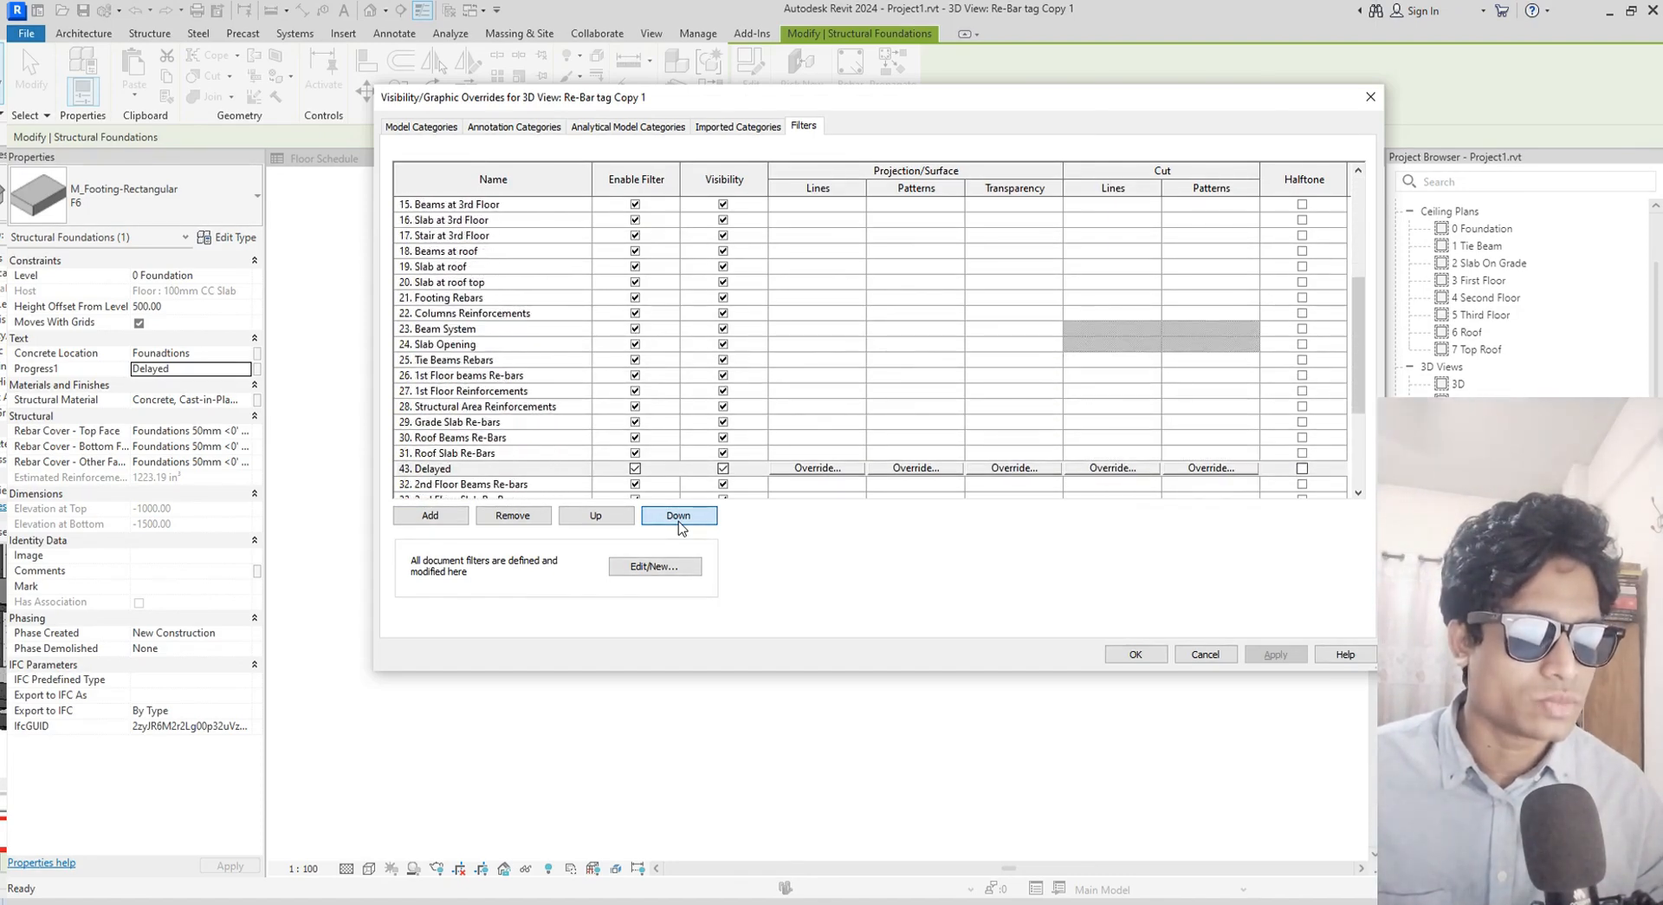
double_click(680, 520)
left_click(680, 520)
double_click(680, 520)
double_click(680, 519)
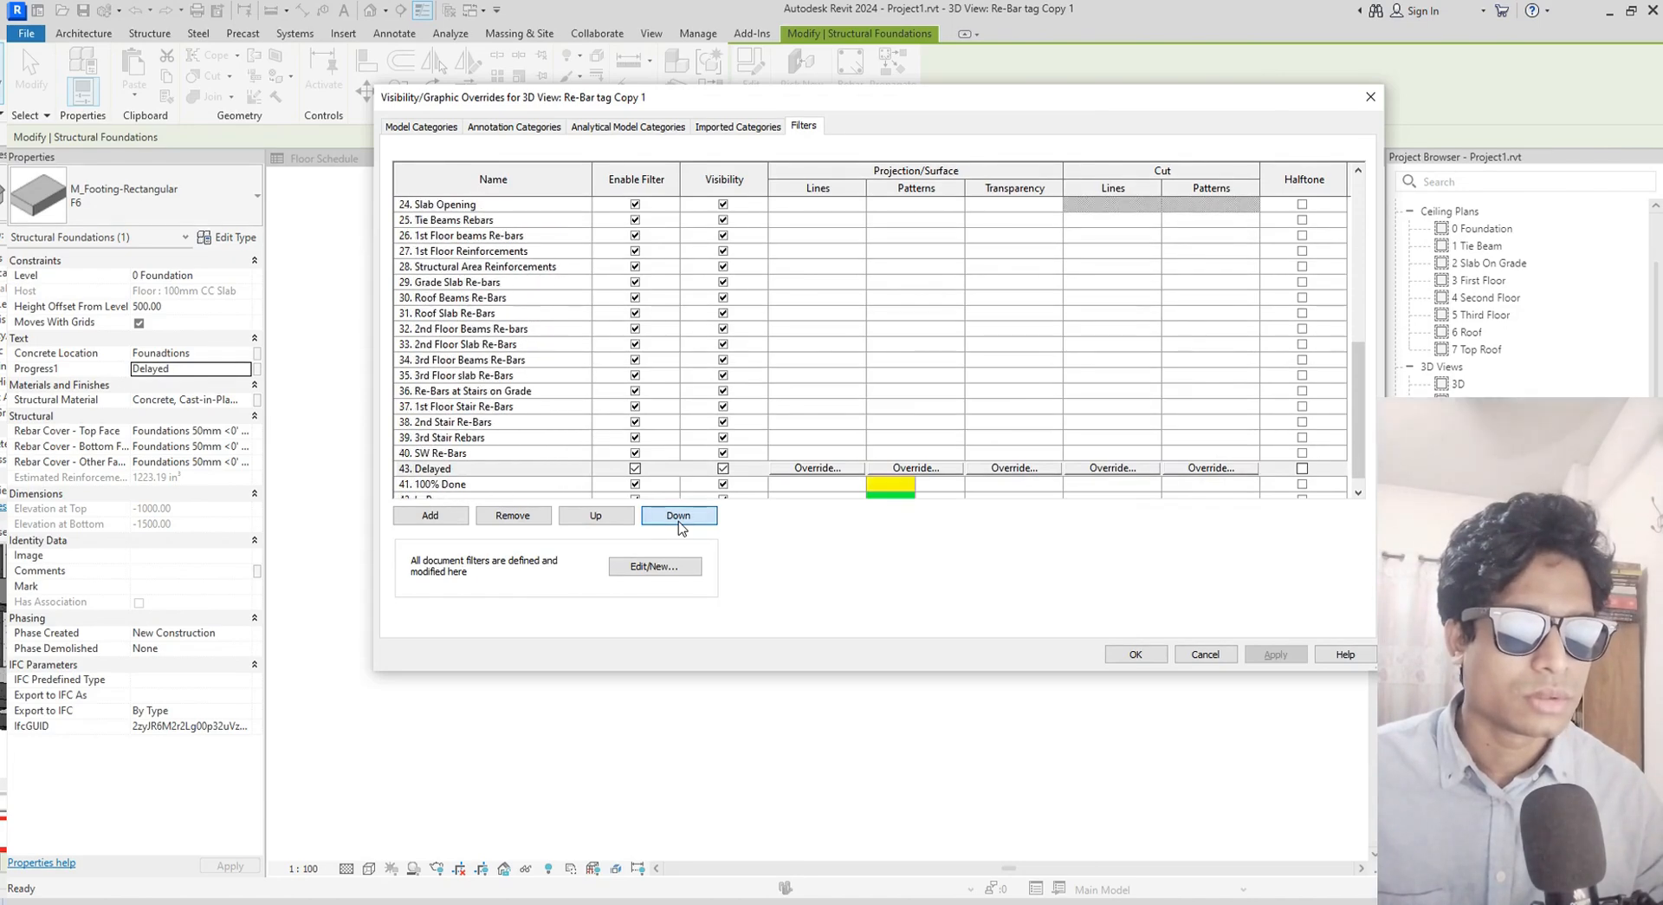
double_click(680, 520)
Override the 43. Delayed filter's projection surface foreground with a solid fill in red RGB 255-0-0, apply it to the view and deselect the footing
left_click(901, 483)
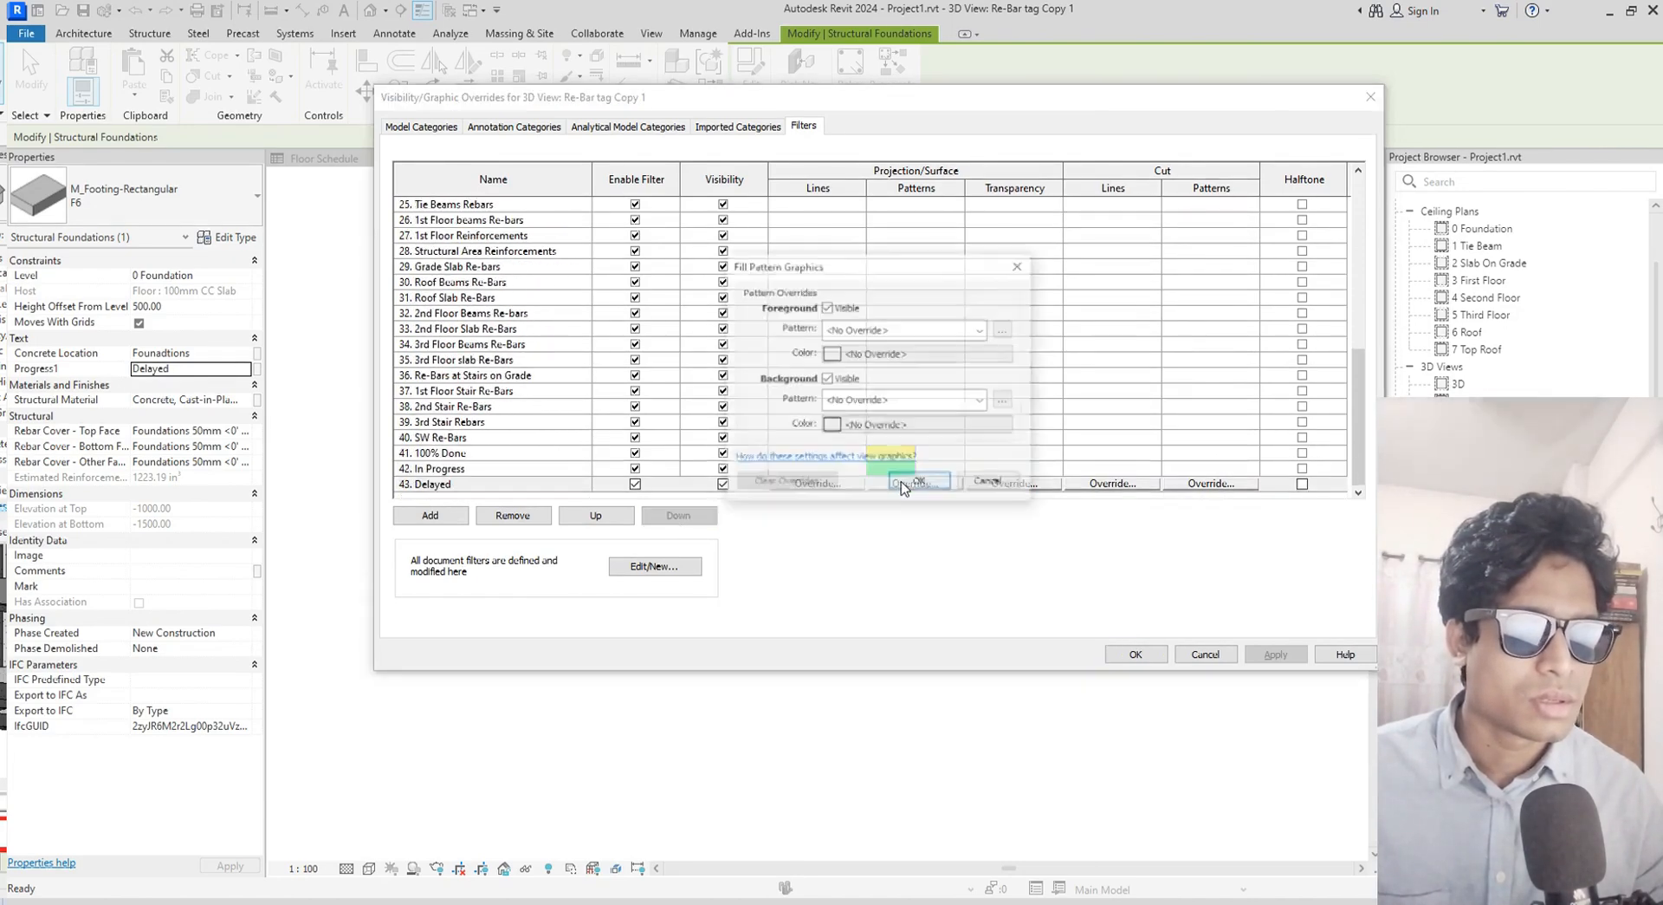
left_click(981, 329)
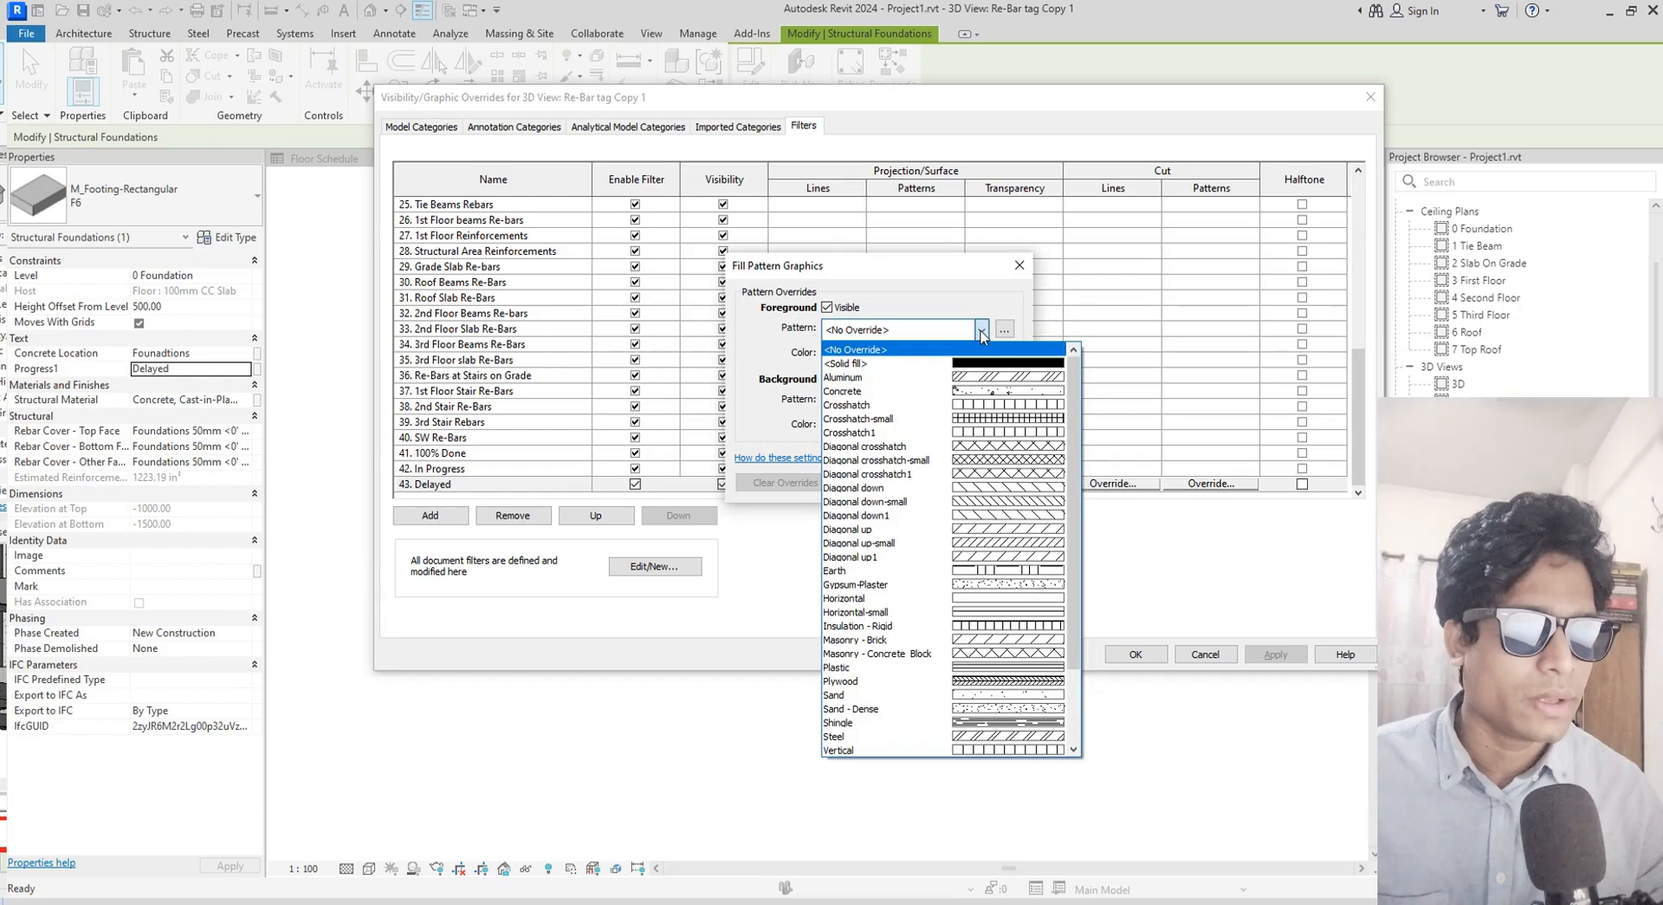
left_click(979, 358)
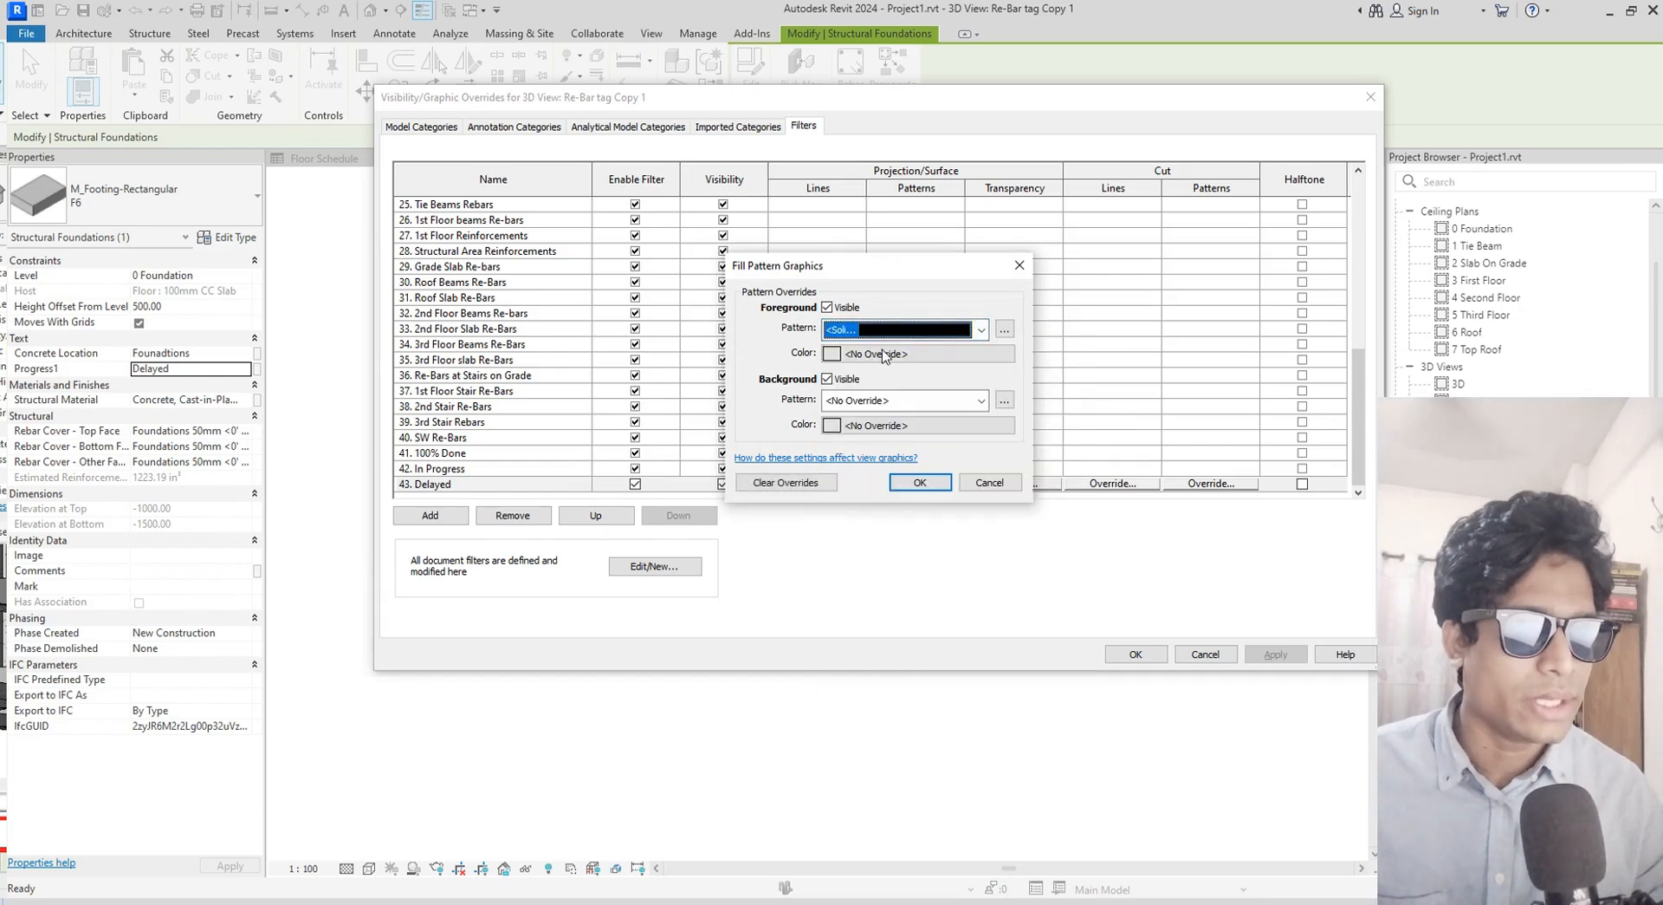
left_click(884, 353)
left_click(722, 399)
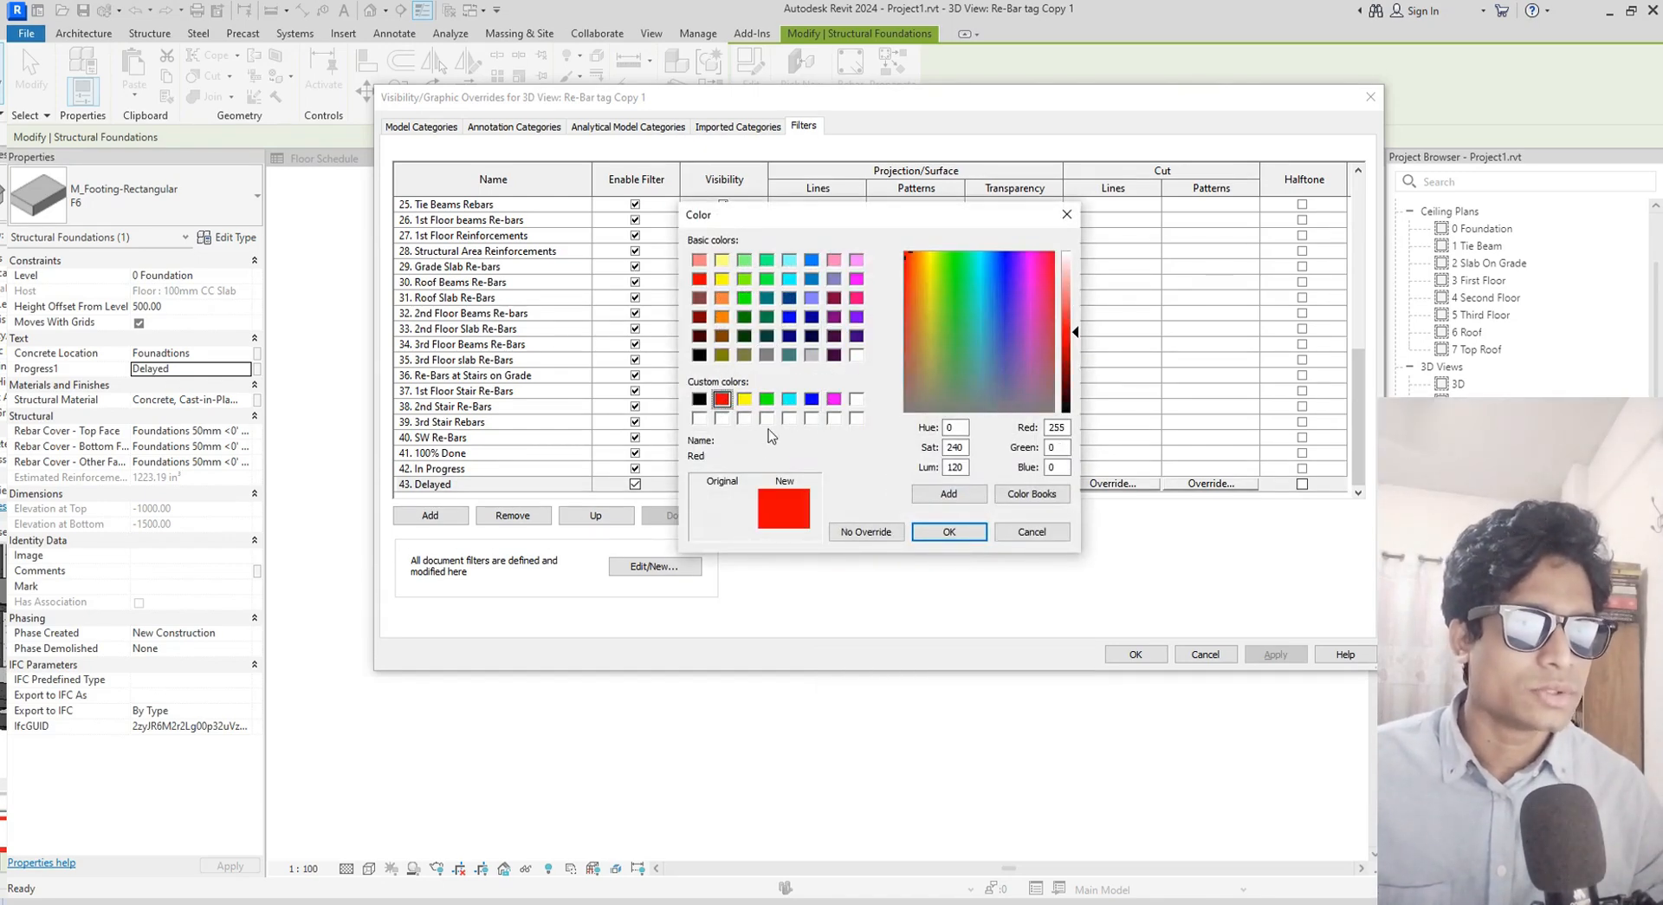
left_click(949, 532)
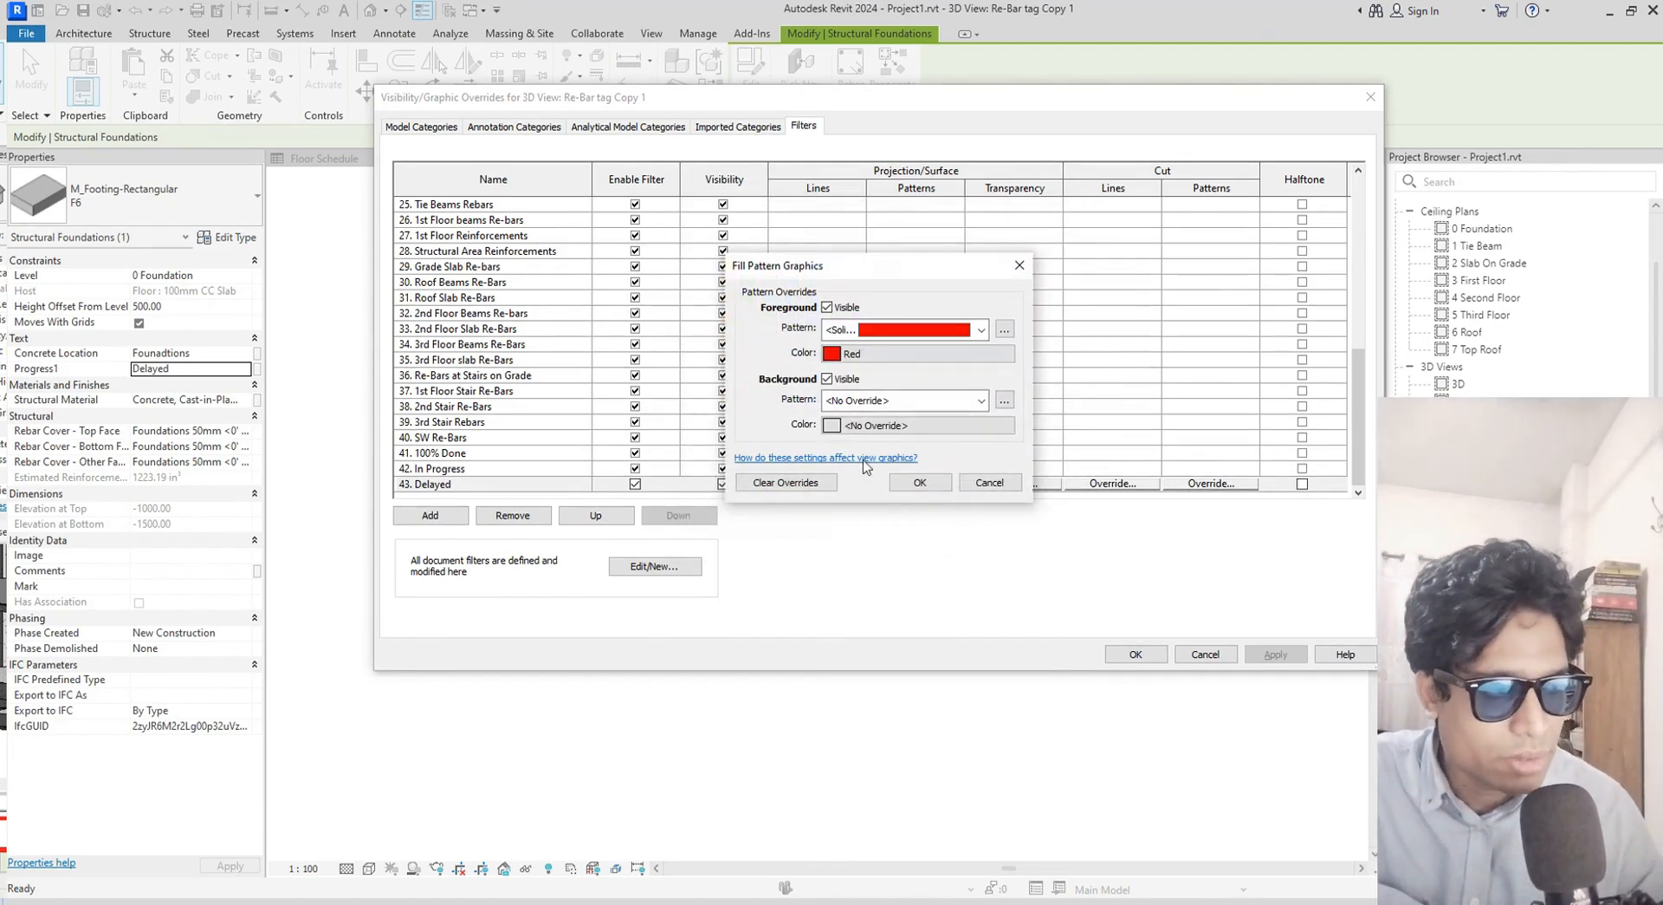
left_click(920, 482)
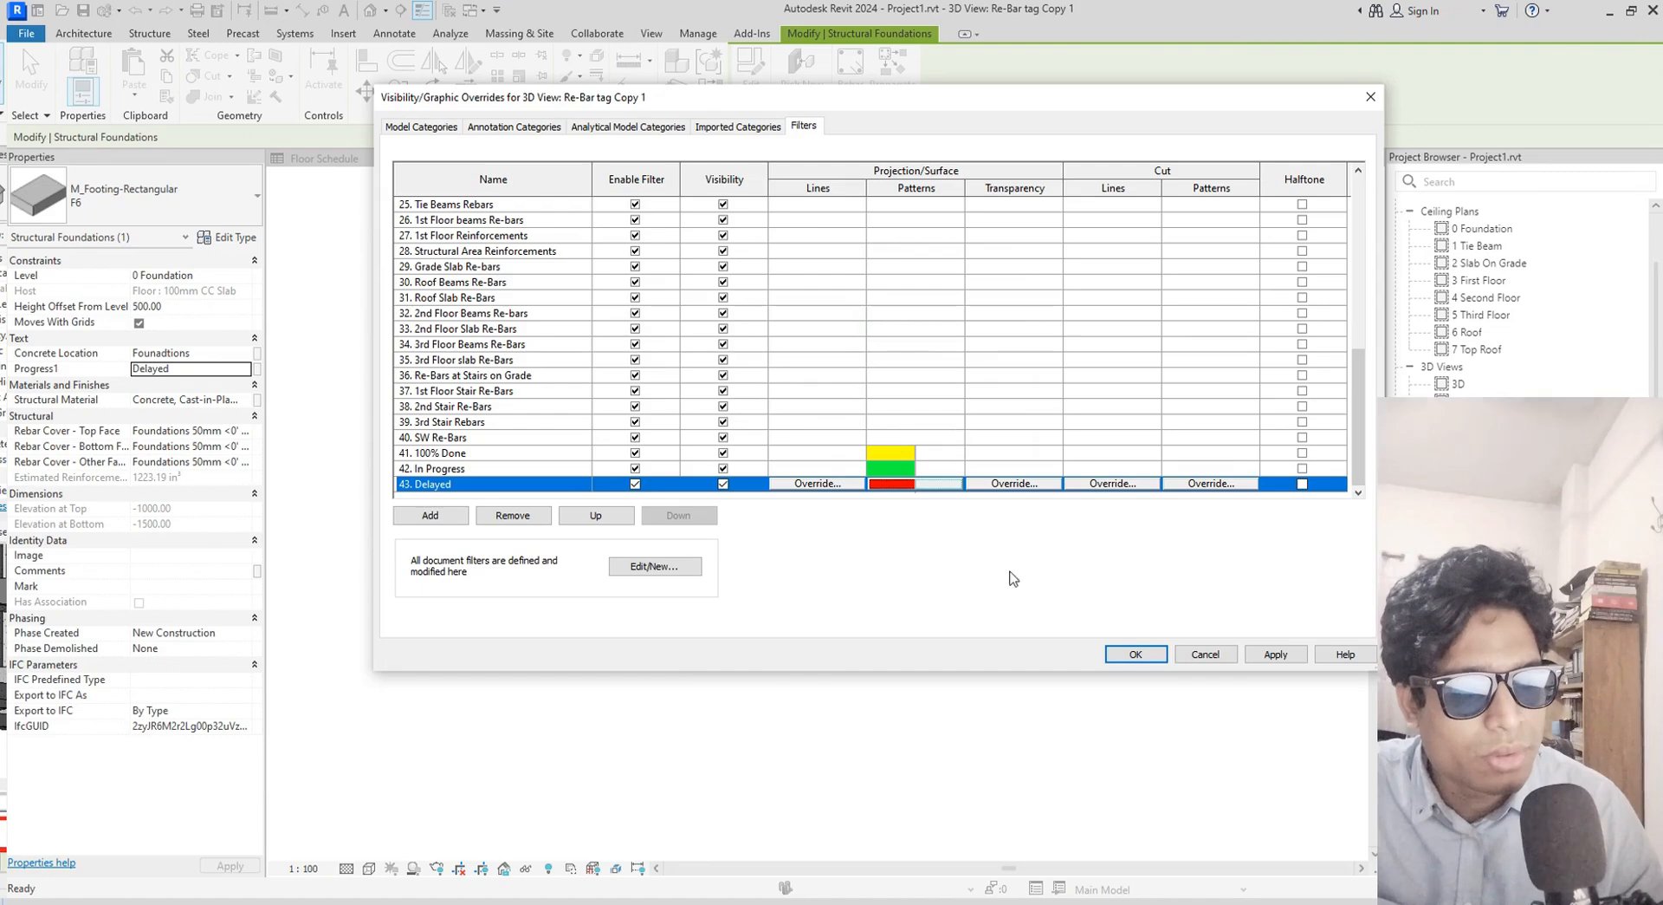
left_click(1135, 654)
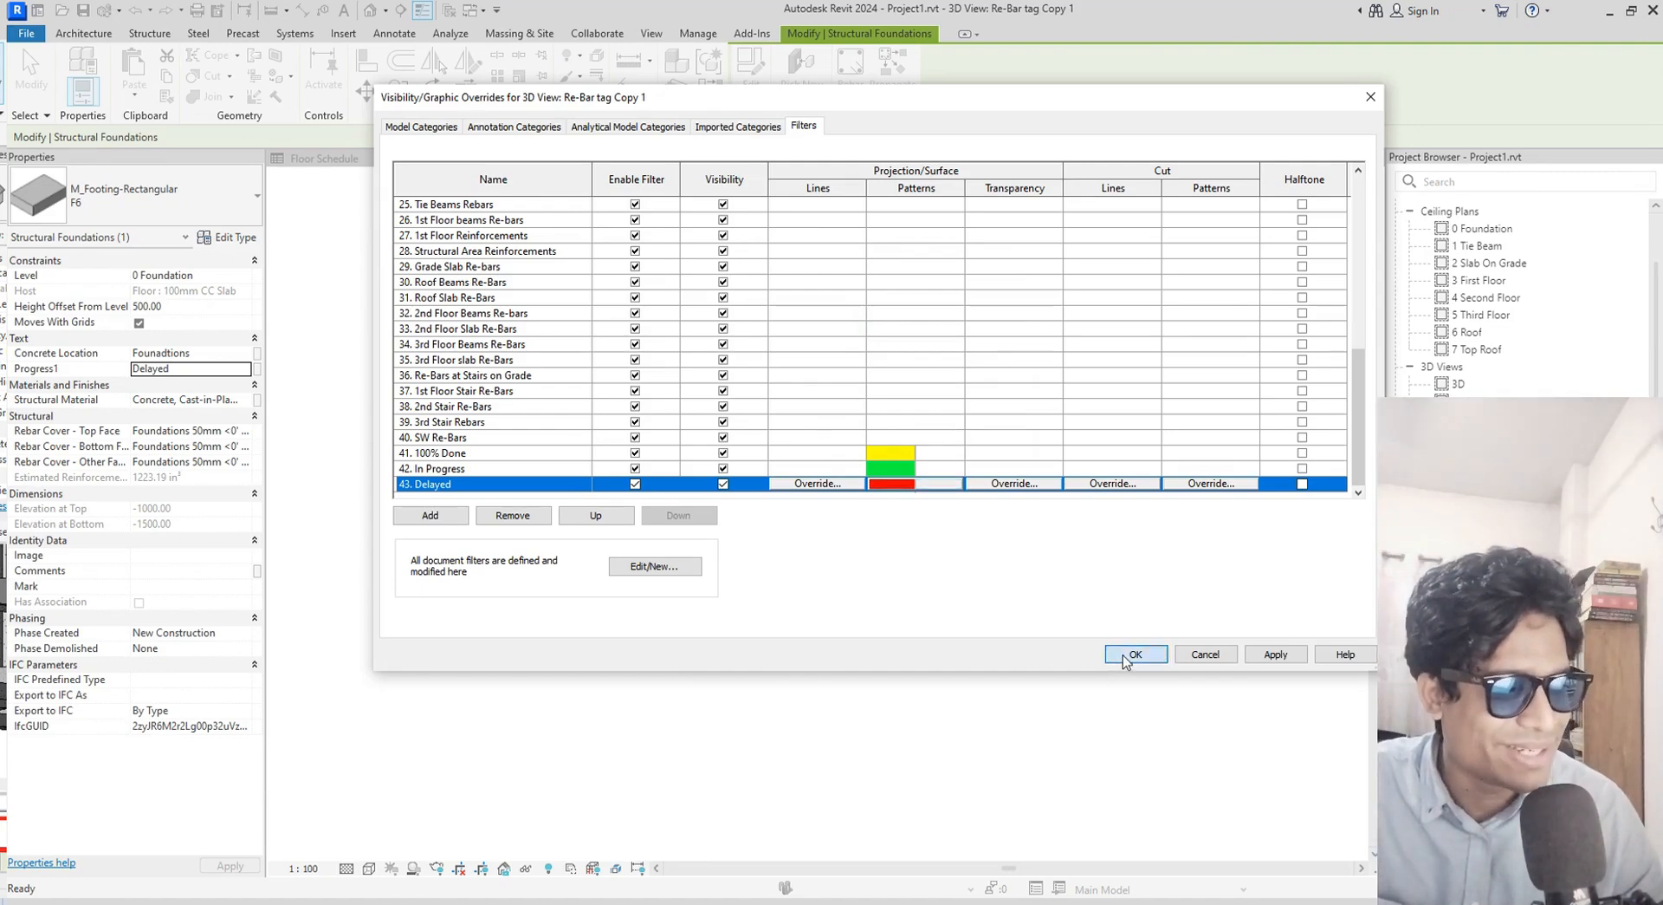
left_click(645, 689)
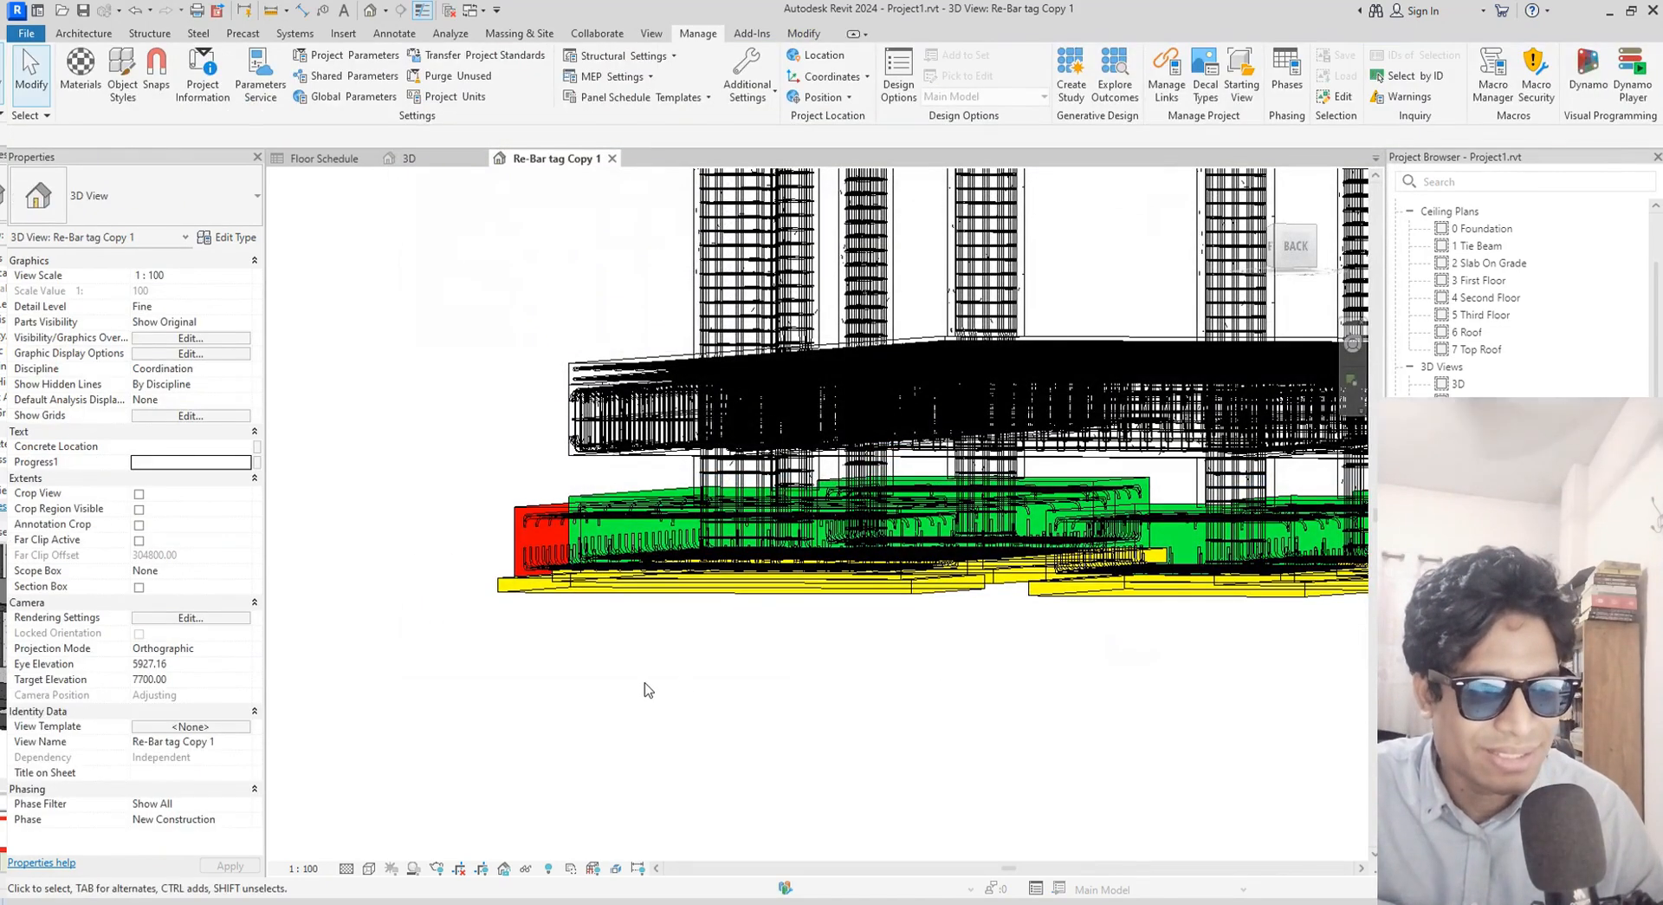
Set Progress1 to Delayed on the F5 rectangular footing at the near corner of the foundation and deselect it
middle_click_drag(654, 713, 484, 423, "shift")
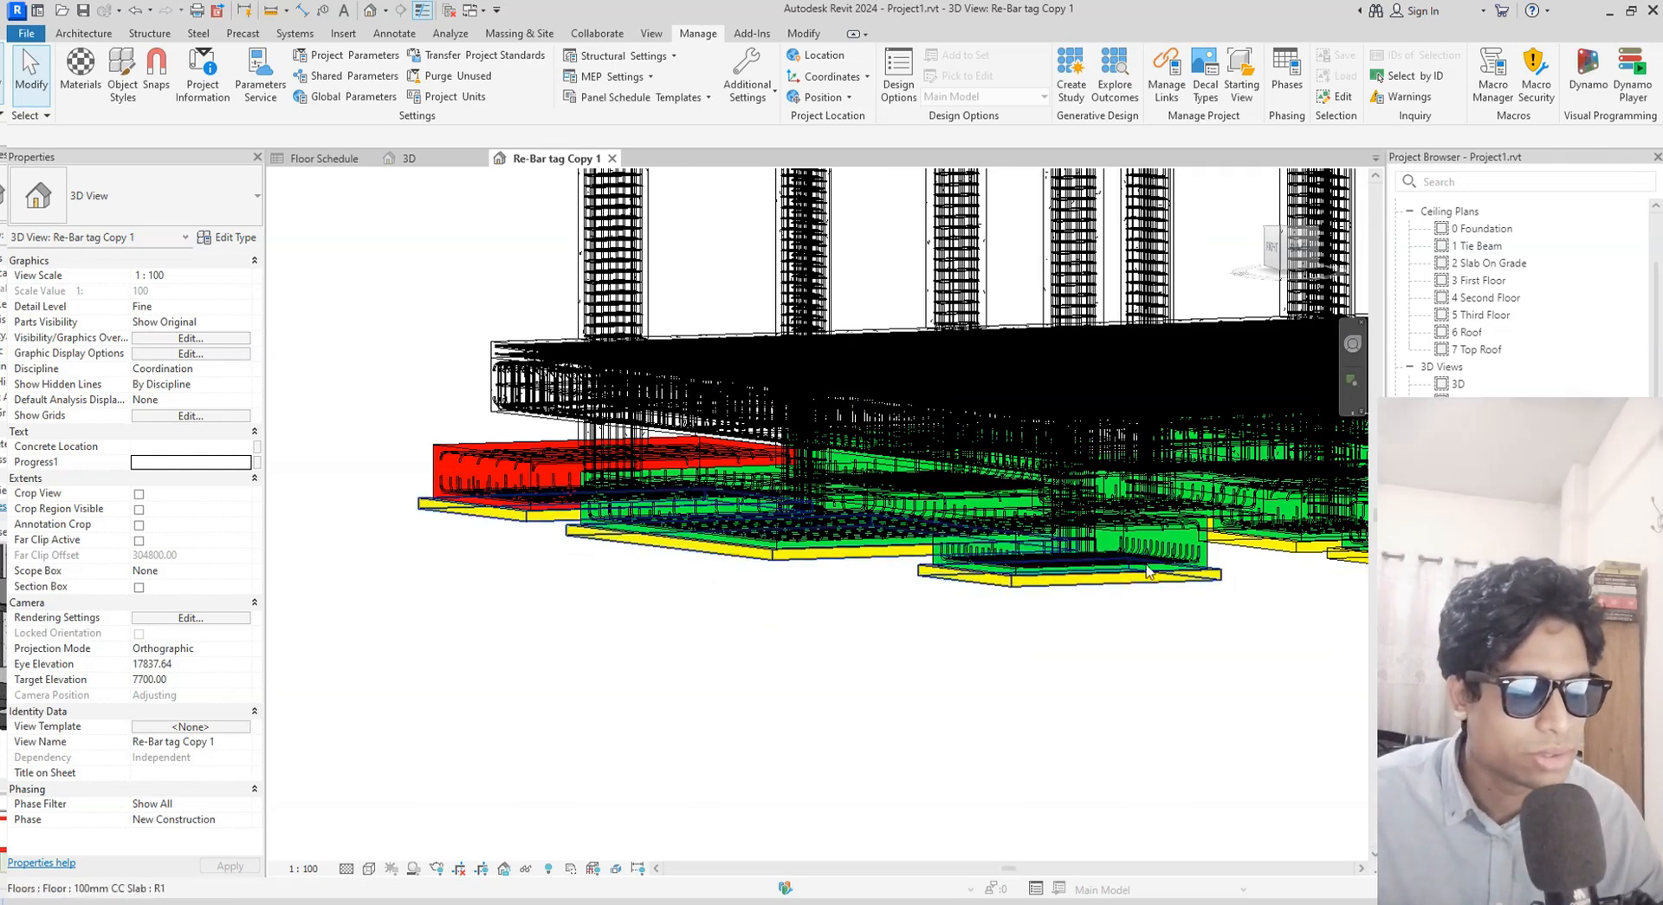
scroll(1203, 574, "up", 2)
left_click(1231, 562)
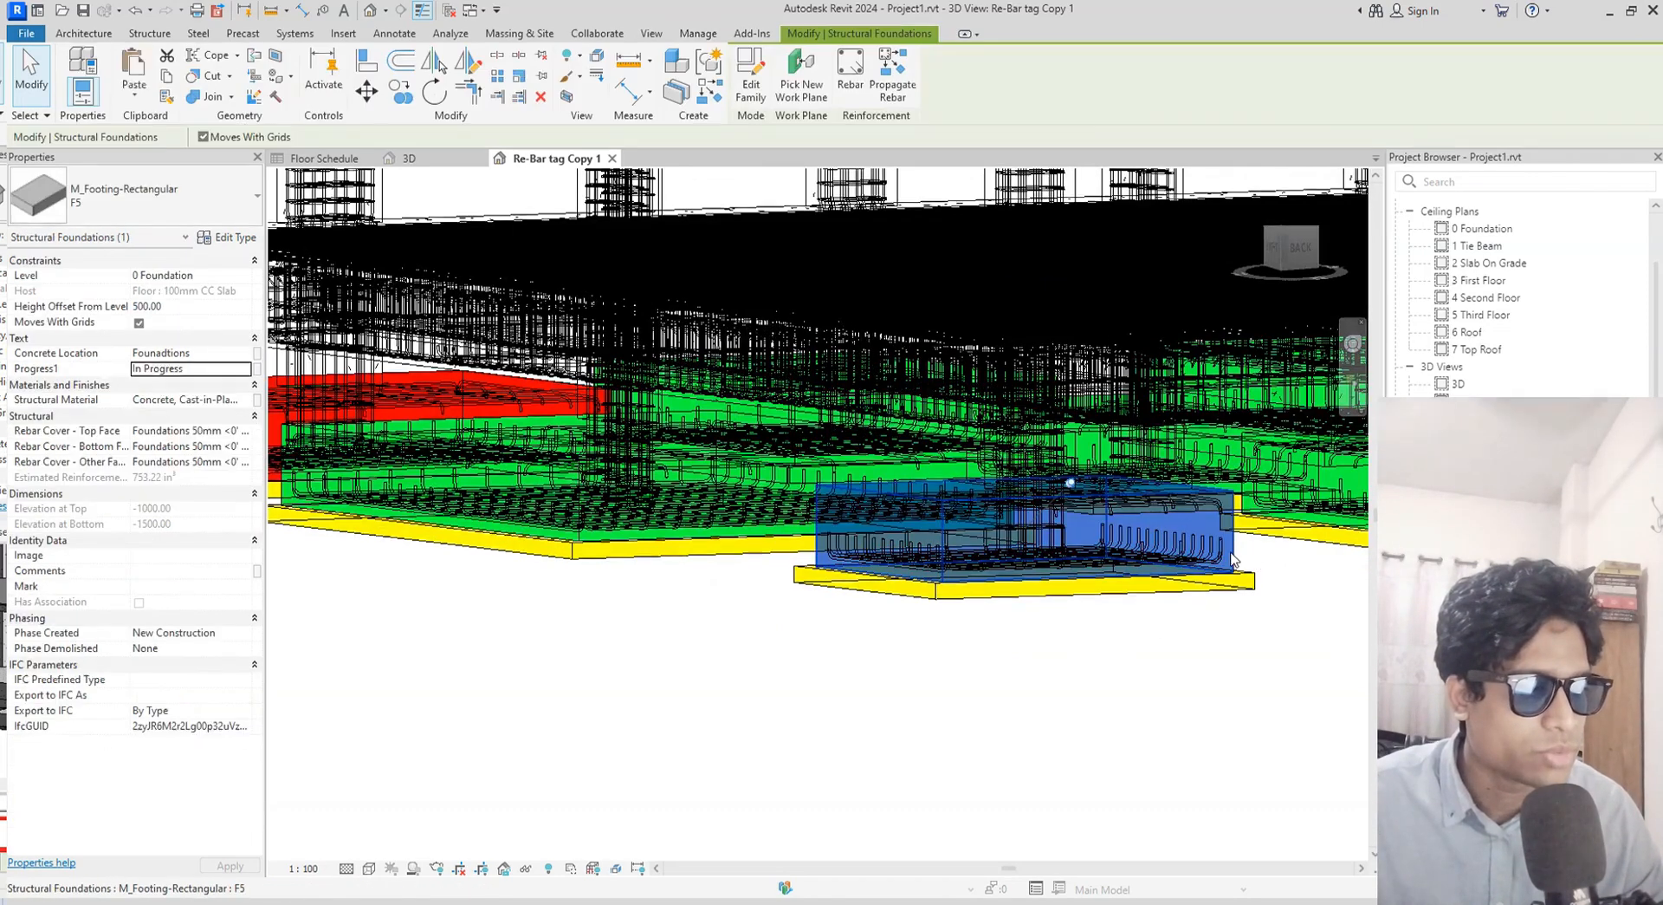
left_click(234, 368)
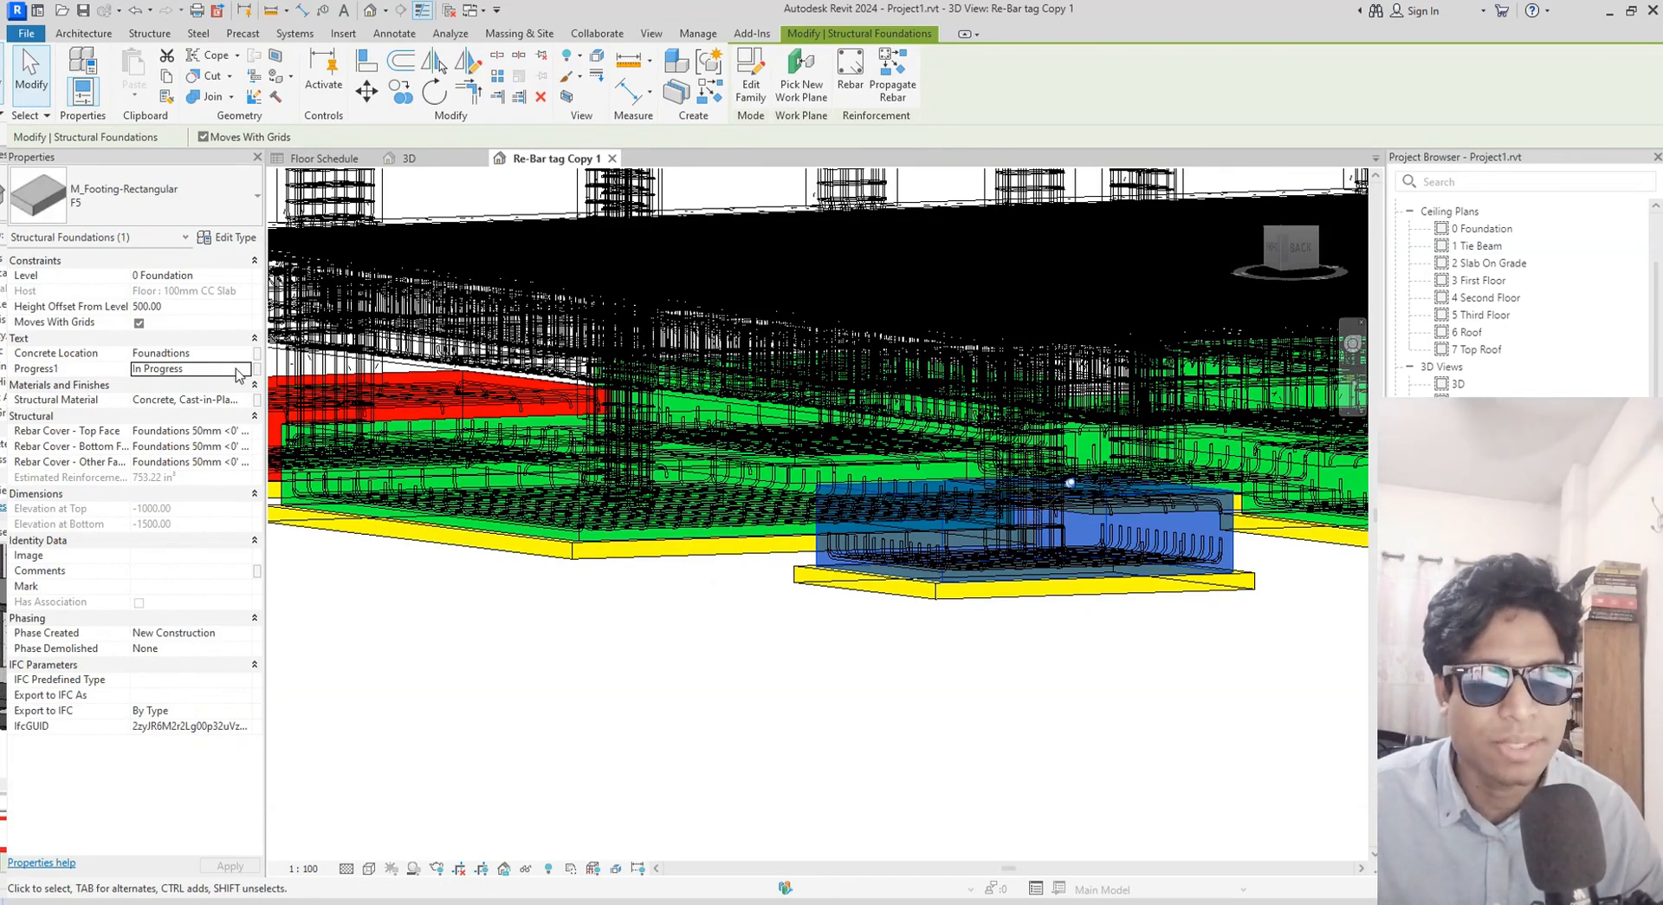
left_click(242, 371)
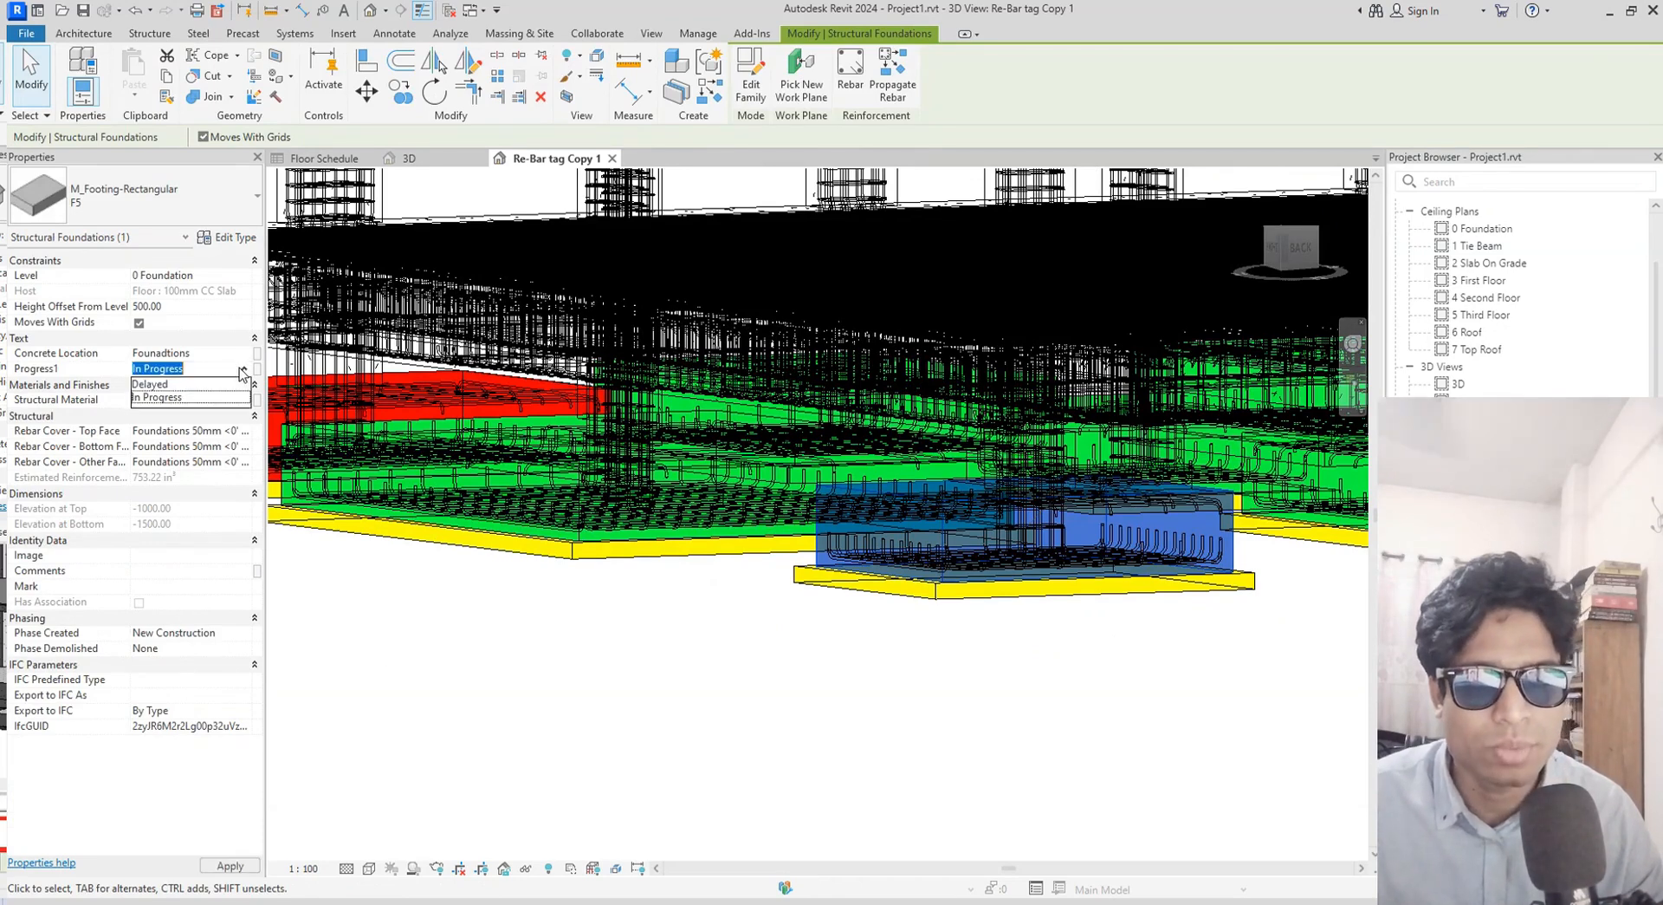
left_click(162, 384)
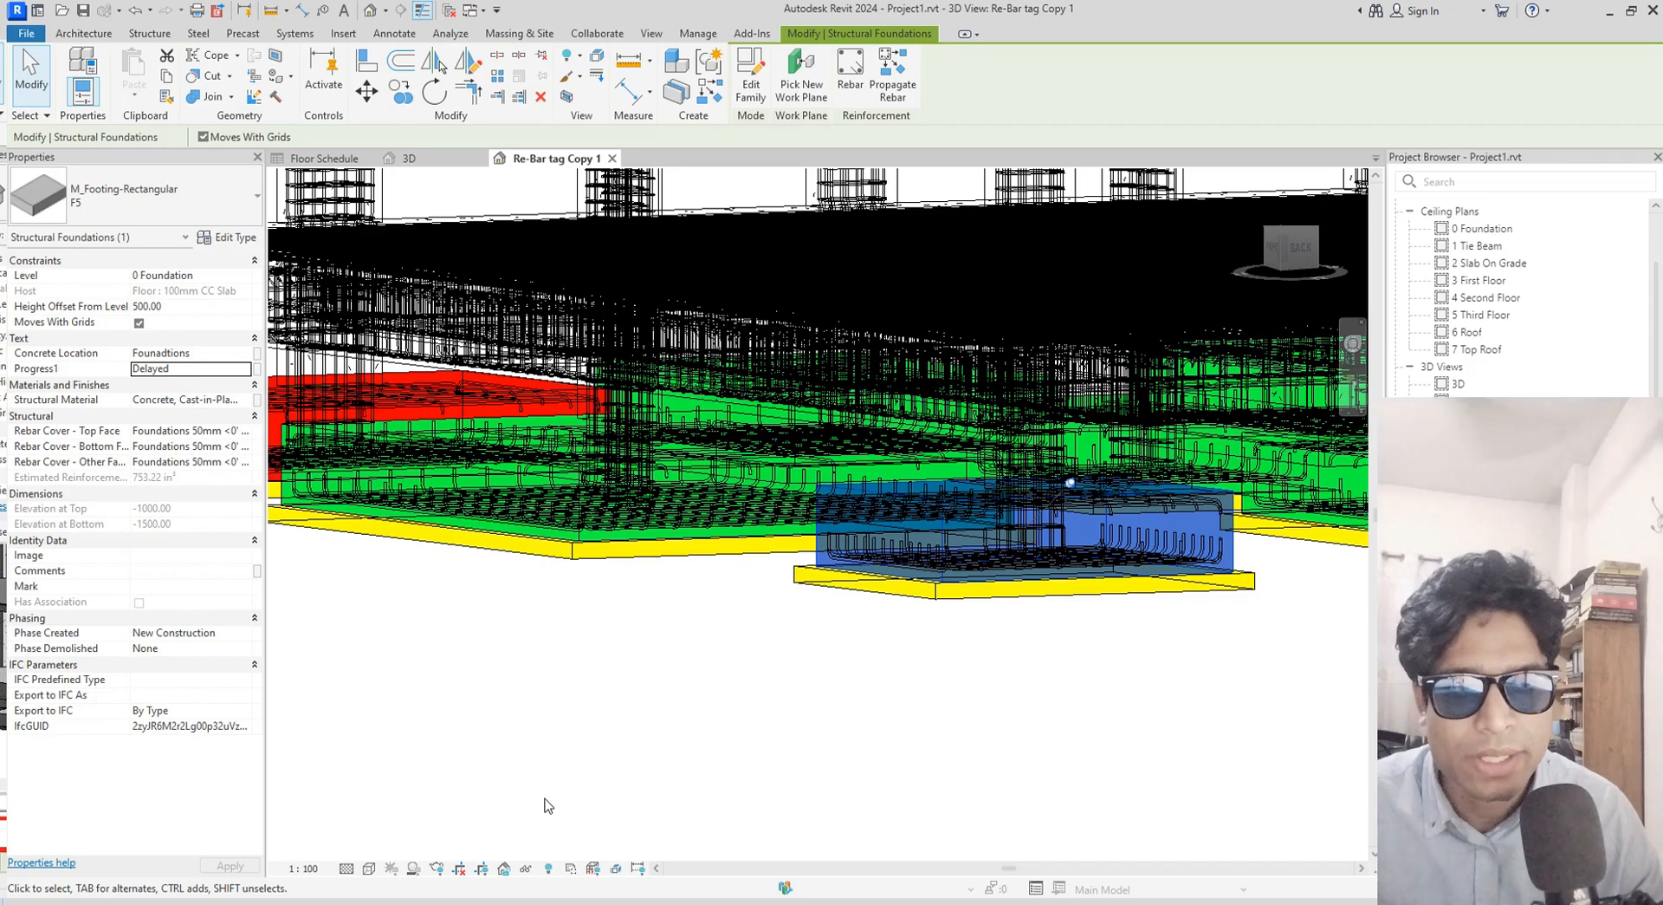
scroll(543, 807, "down", 3)
left_click(593, 806)
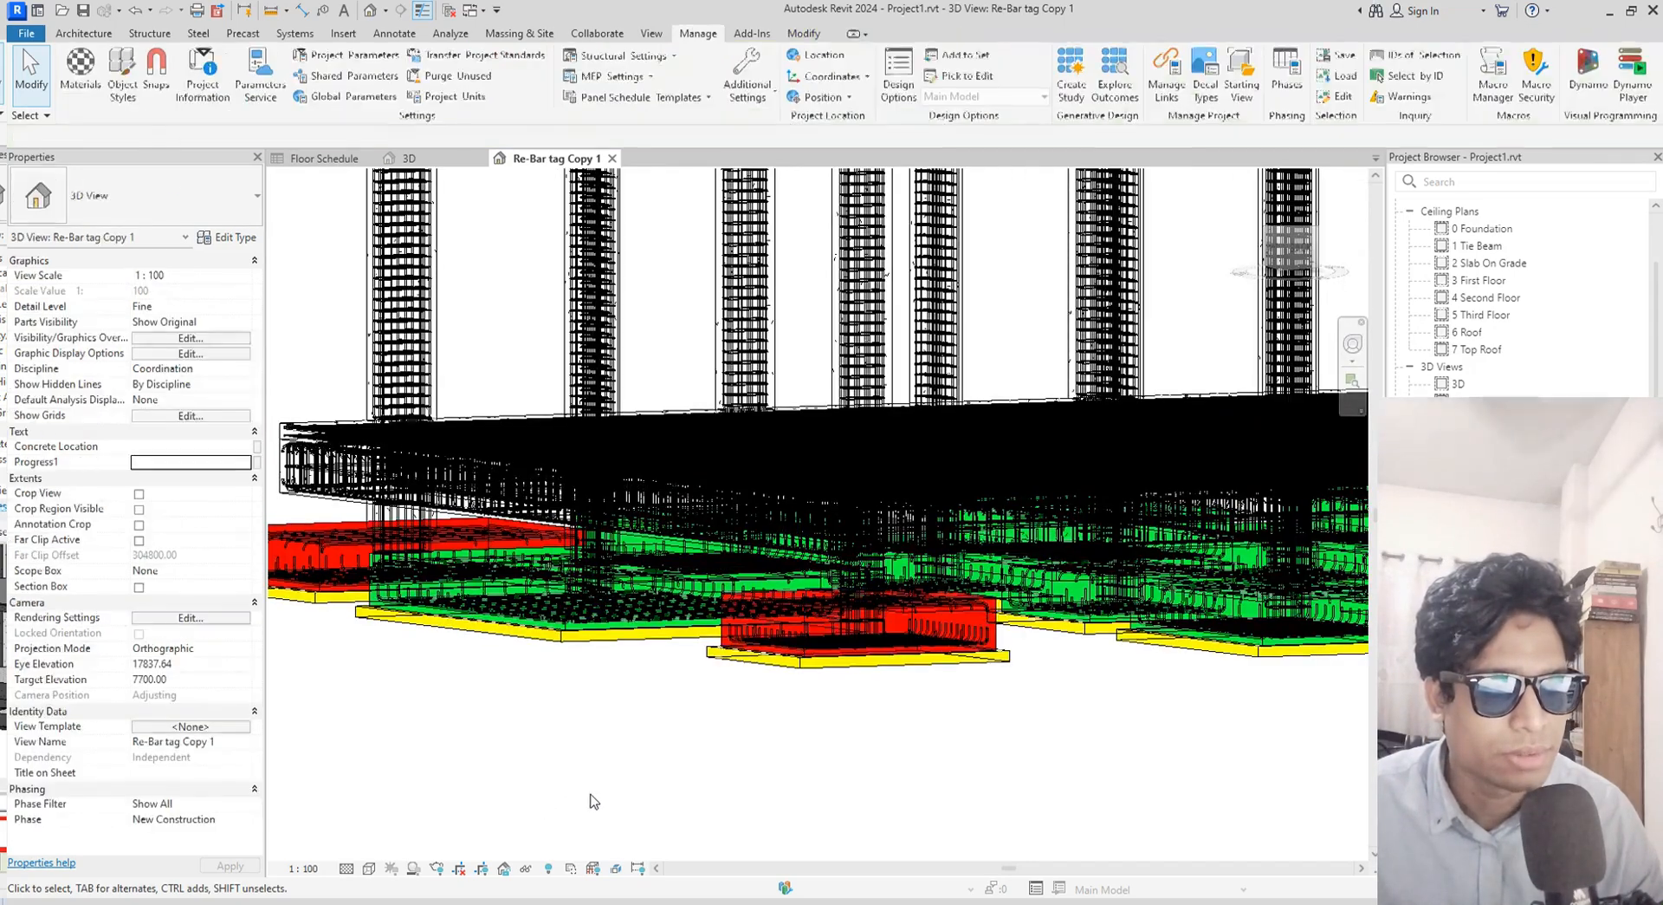
Duplicate the Re-Bar tag Copy 1 3D view with detailing and name the copy 1st Week Progress
middle_click_drag(606, 808, 565, 725, "shift")
scroll(679, 824, "down", 2)
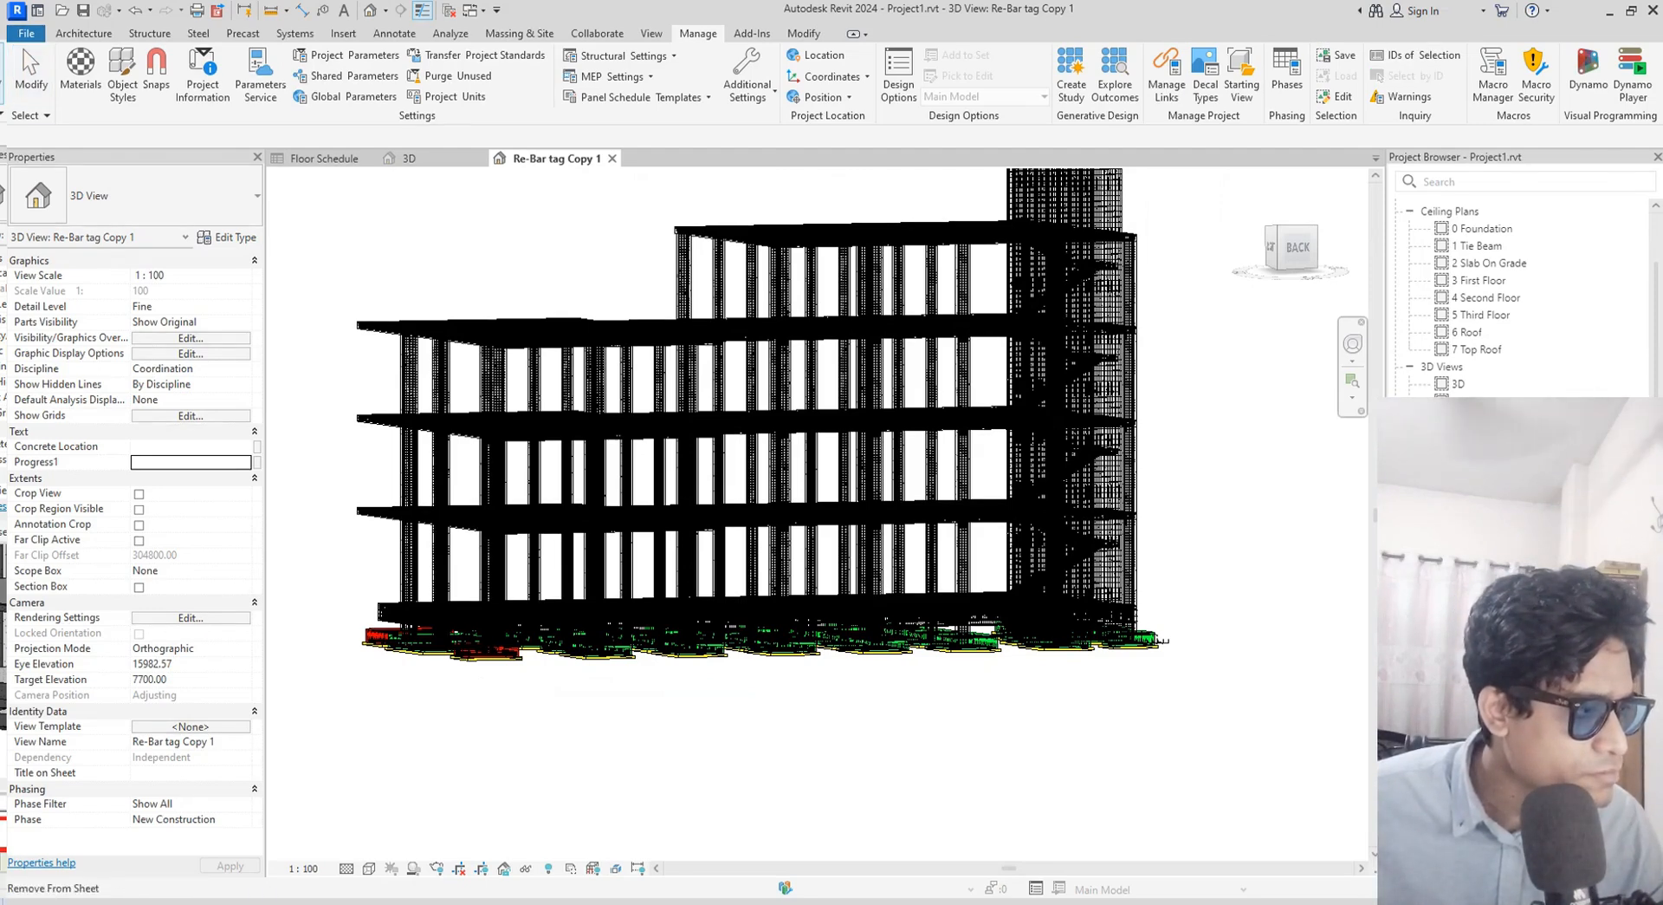
mouse_move(1447, 624)
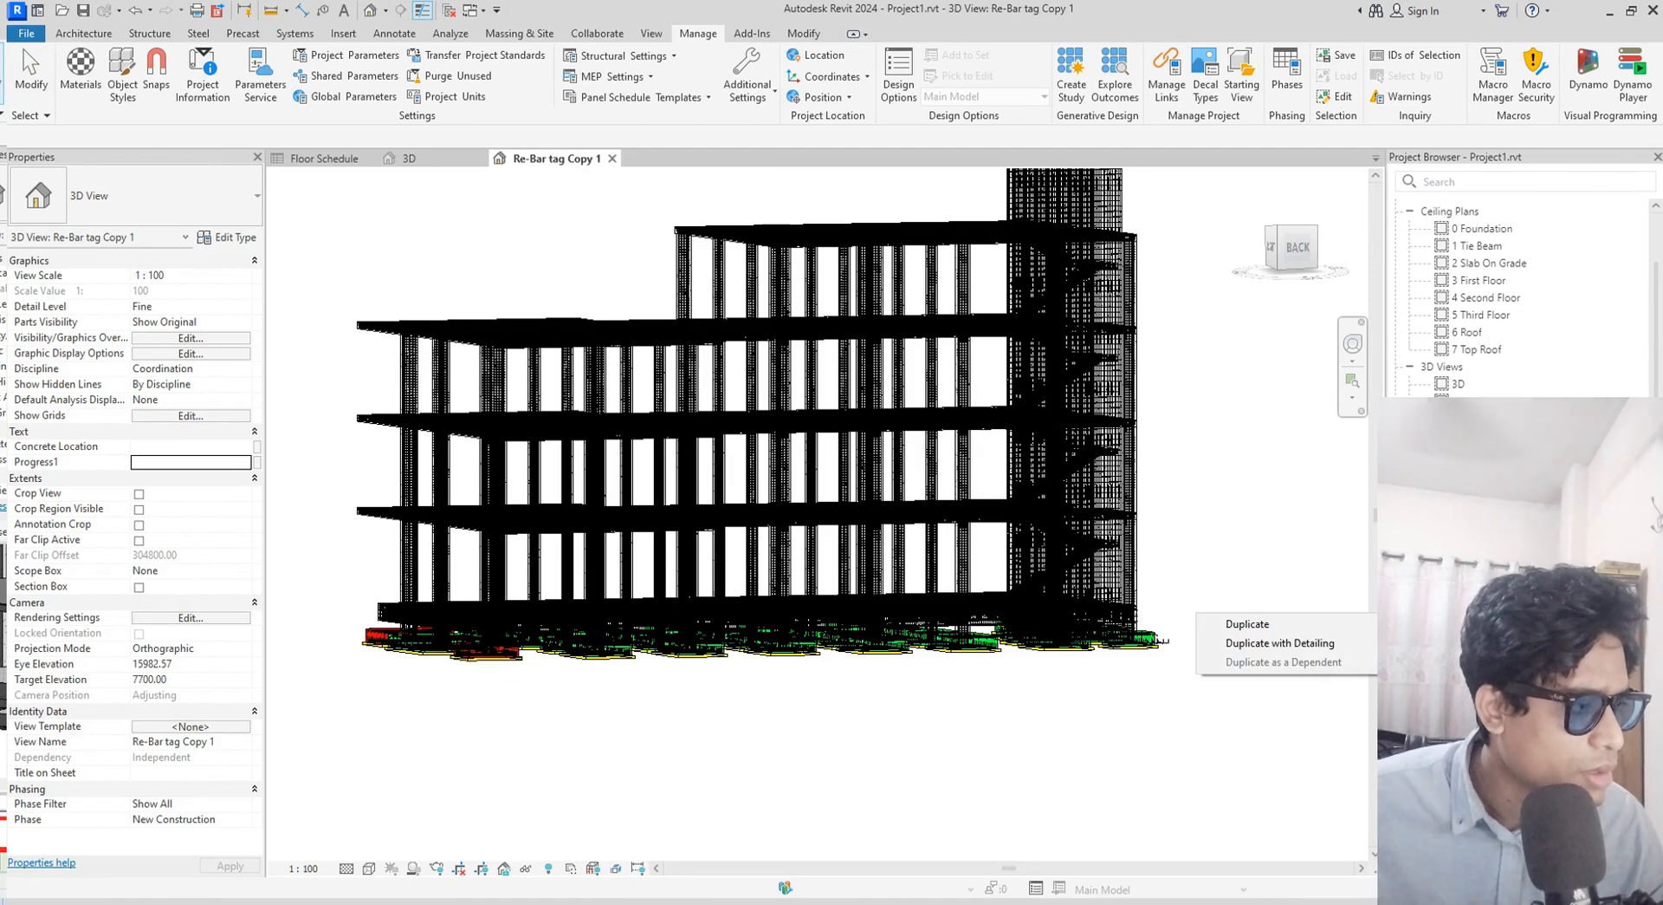
left_click(1335, 643)
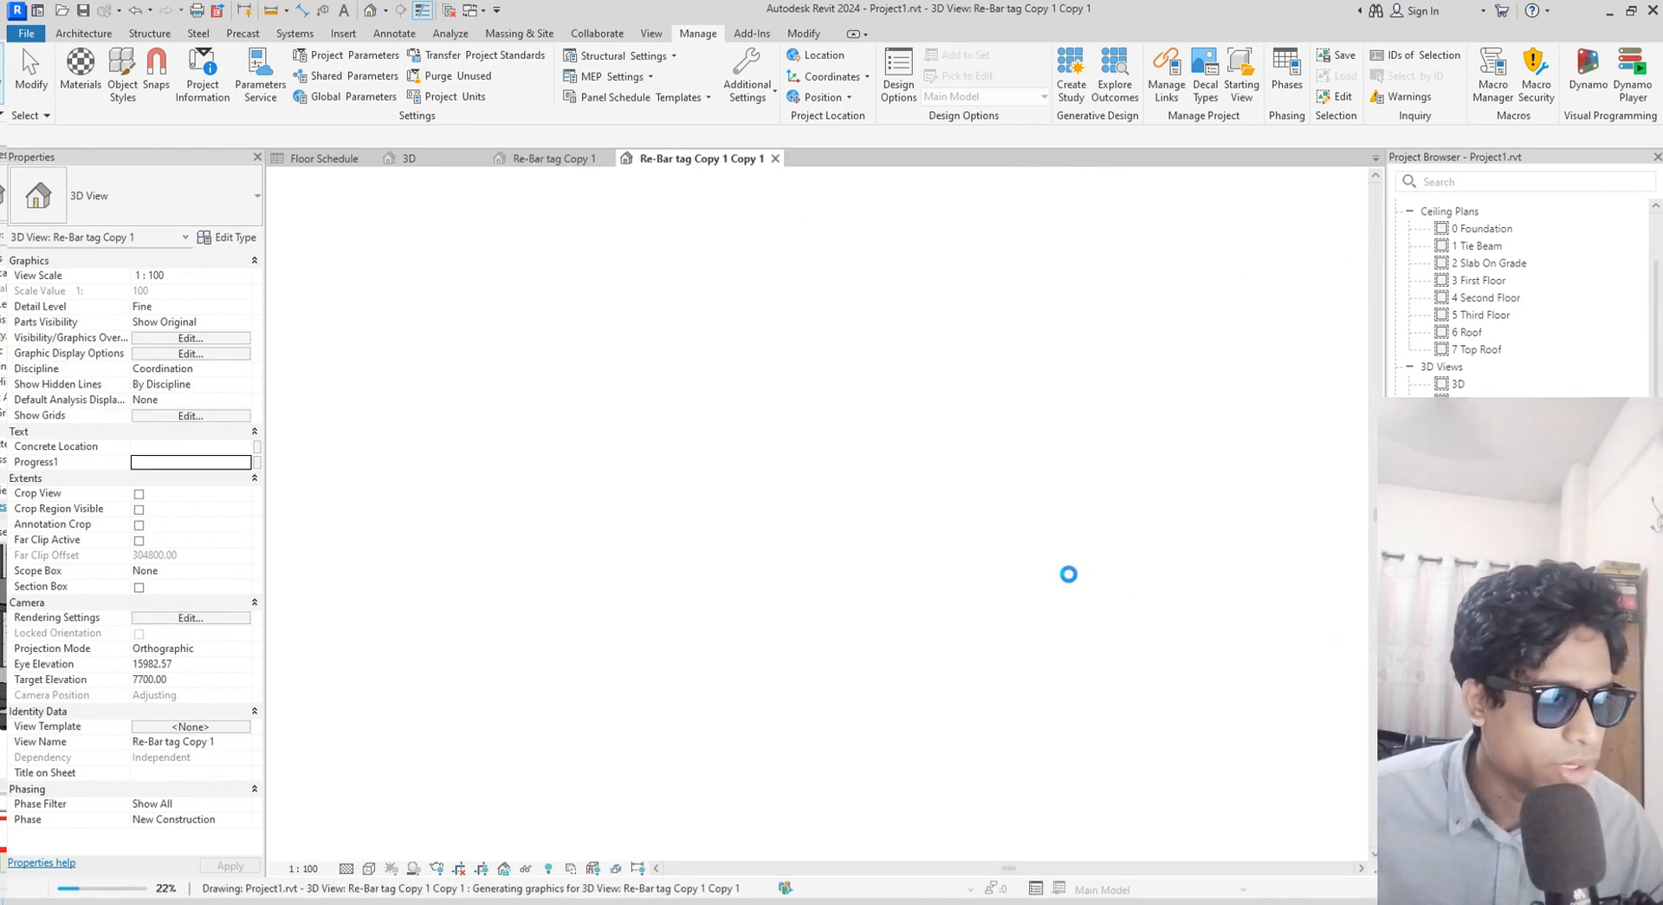
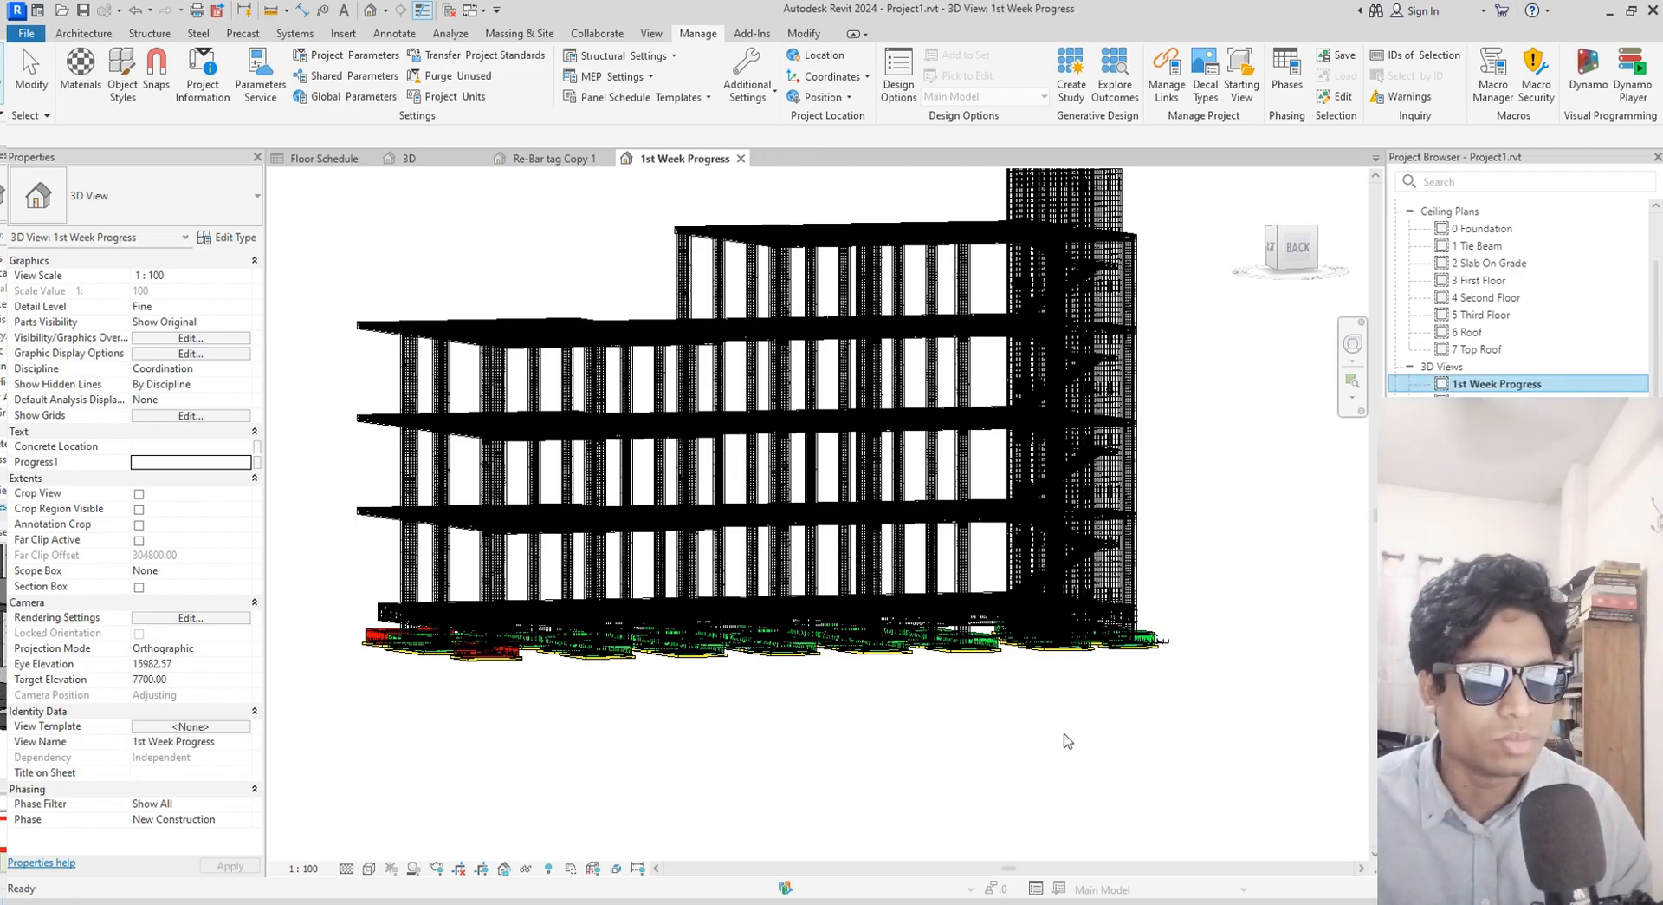
left_click(1079, 769)
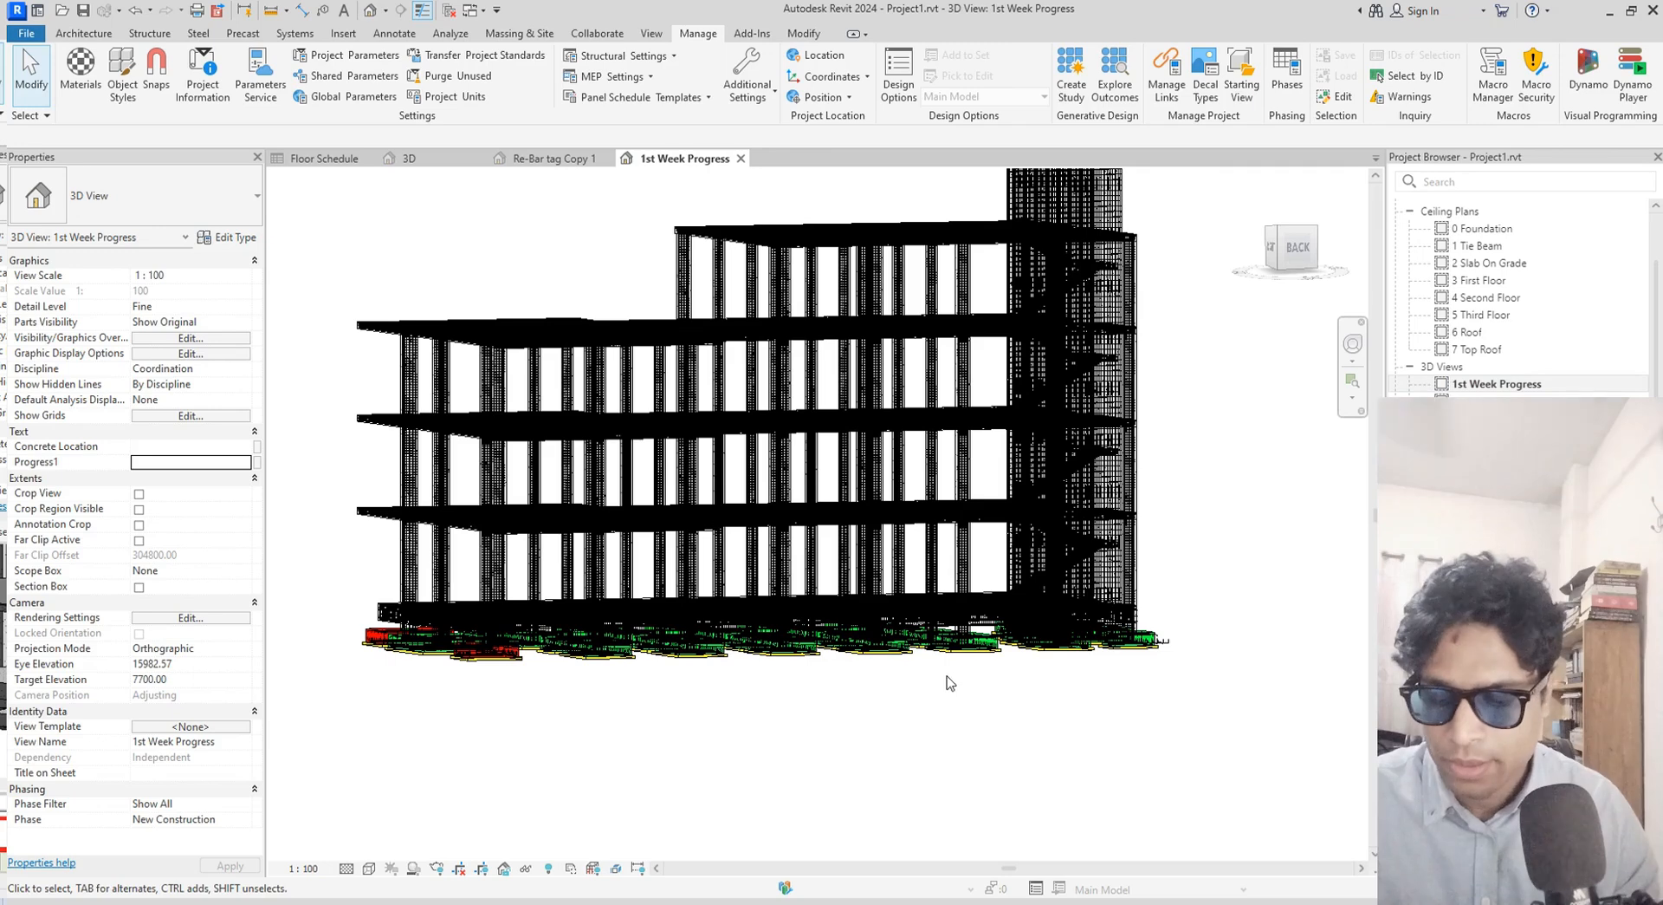
In the 1st Week Progress view's filters, turn off visibility for 3. Columns through 11. PW at 1st floor
key("v")
key("g")
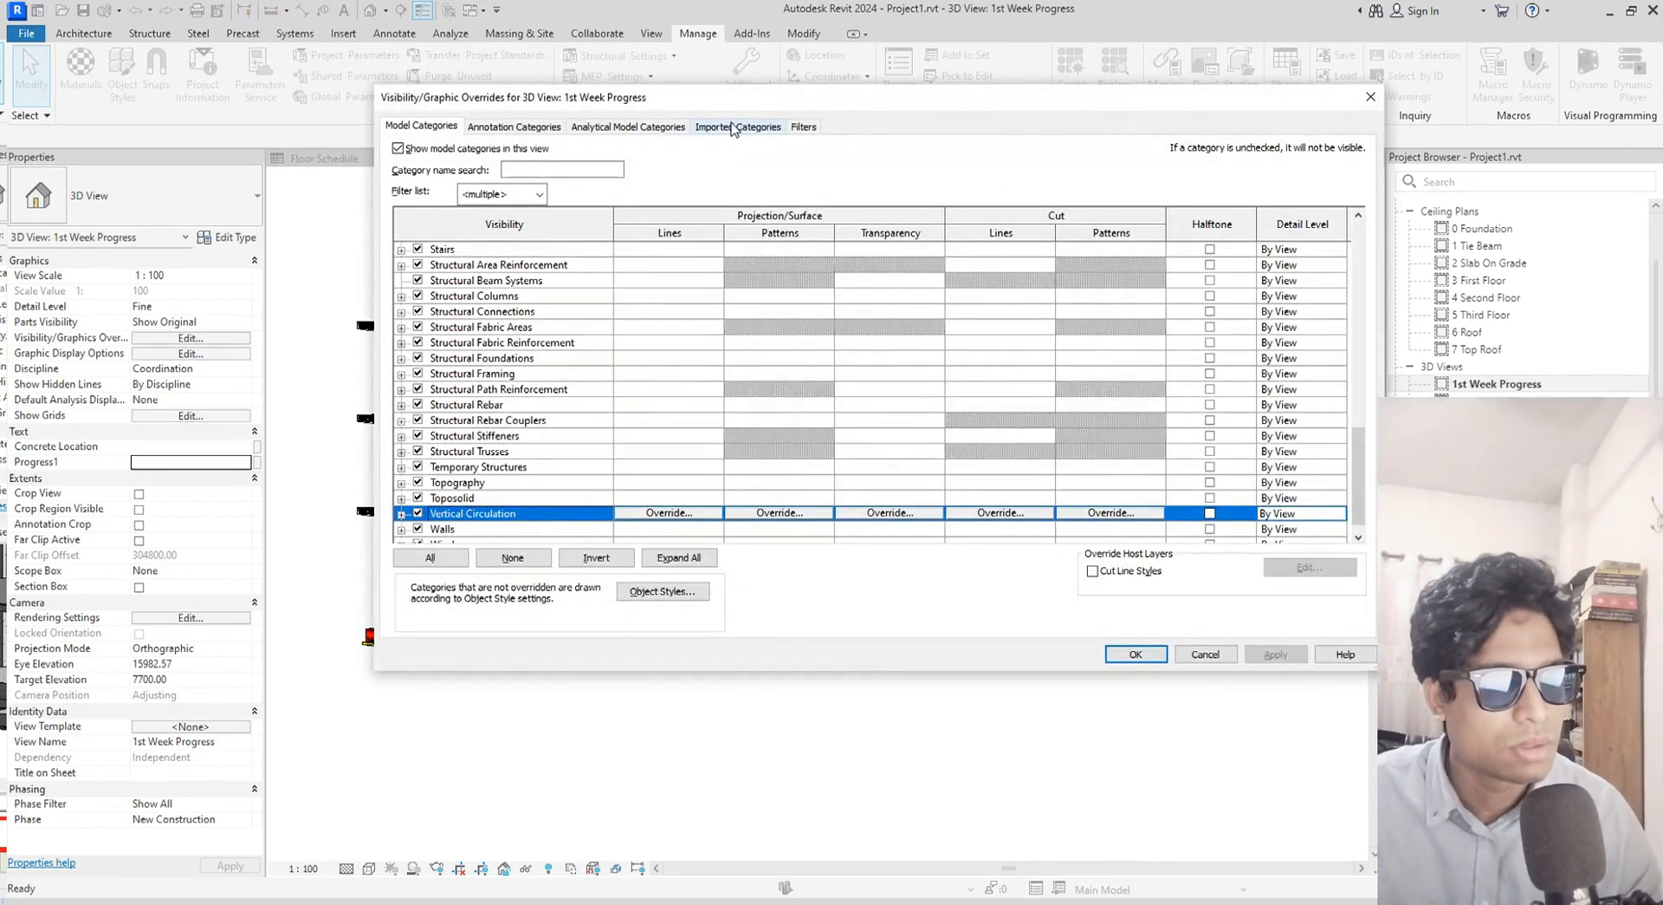
scroll(547, 346, "up", 2)
scroll(545, 368, "down", 2)
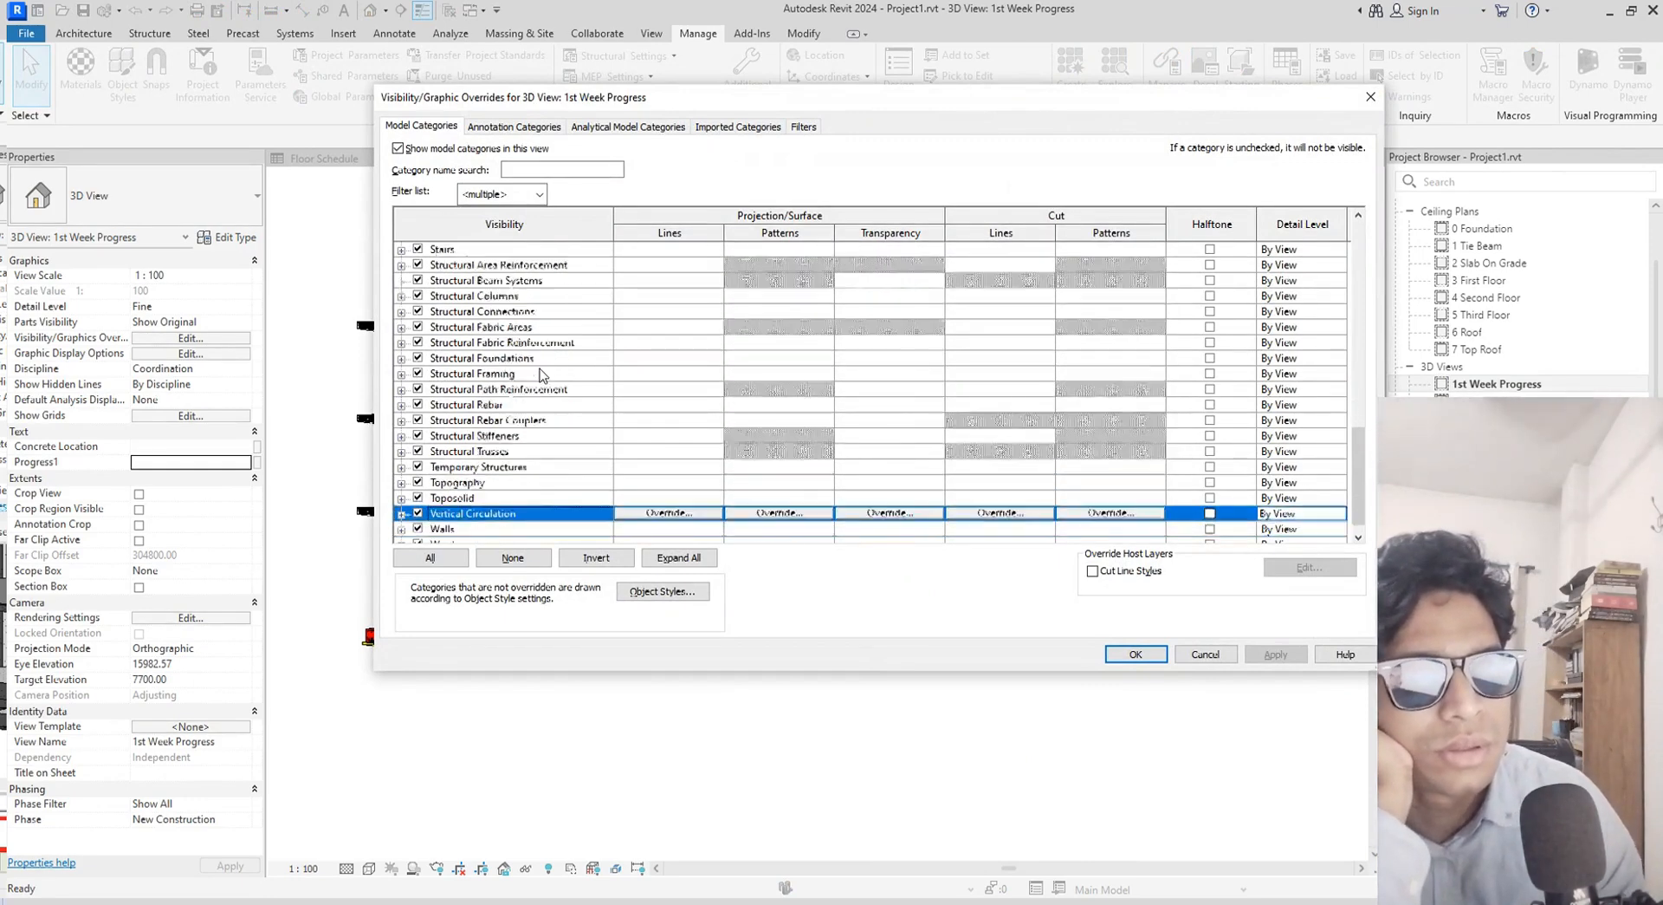
scroll(597, 367, "up", 1)
left_click(803, 127)
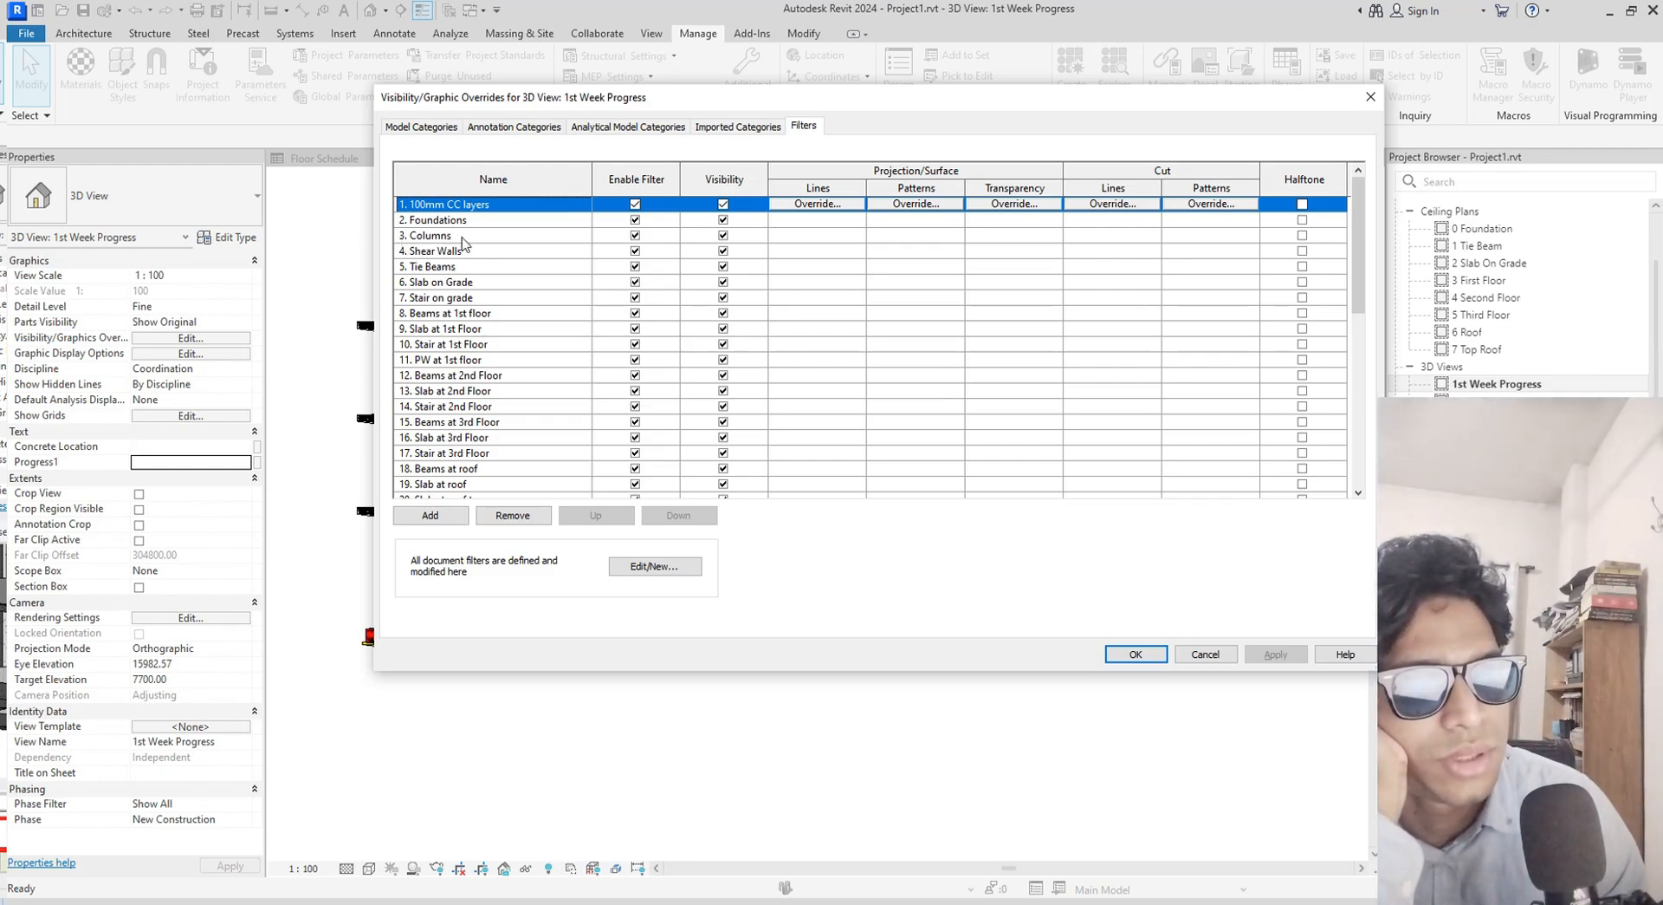
left_click(723, 235)
left_click(723, 250)
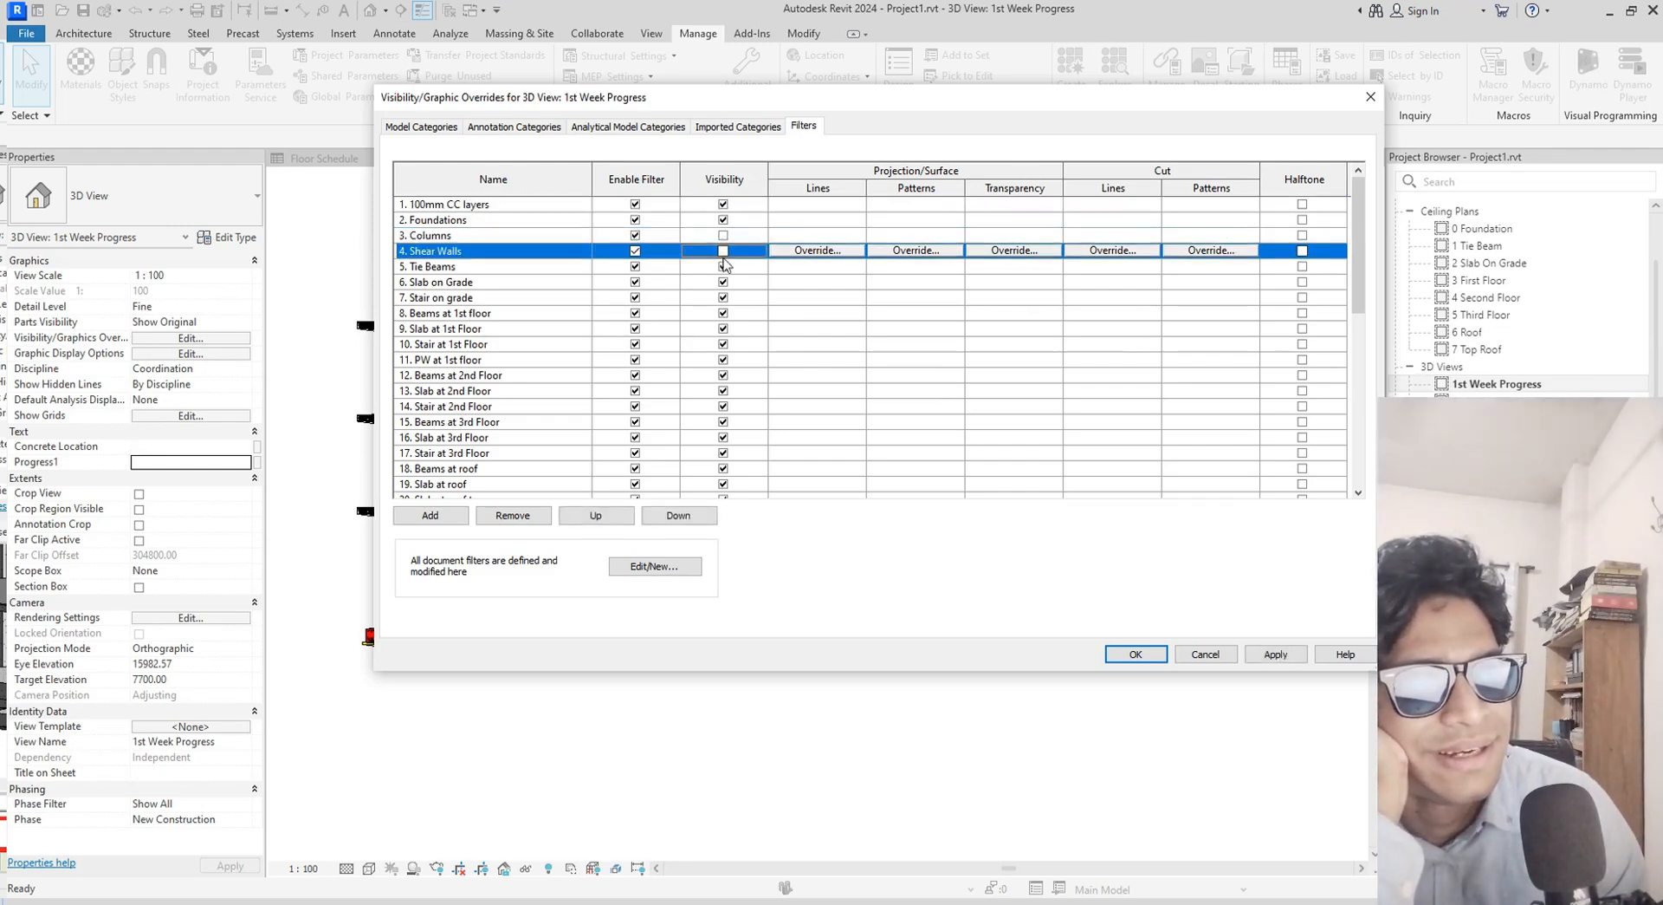
left_click(723, 266)
left_click(723, 281)
left_click(723, 297)
left_click(724, 313)
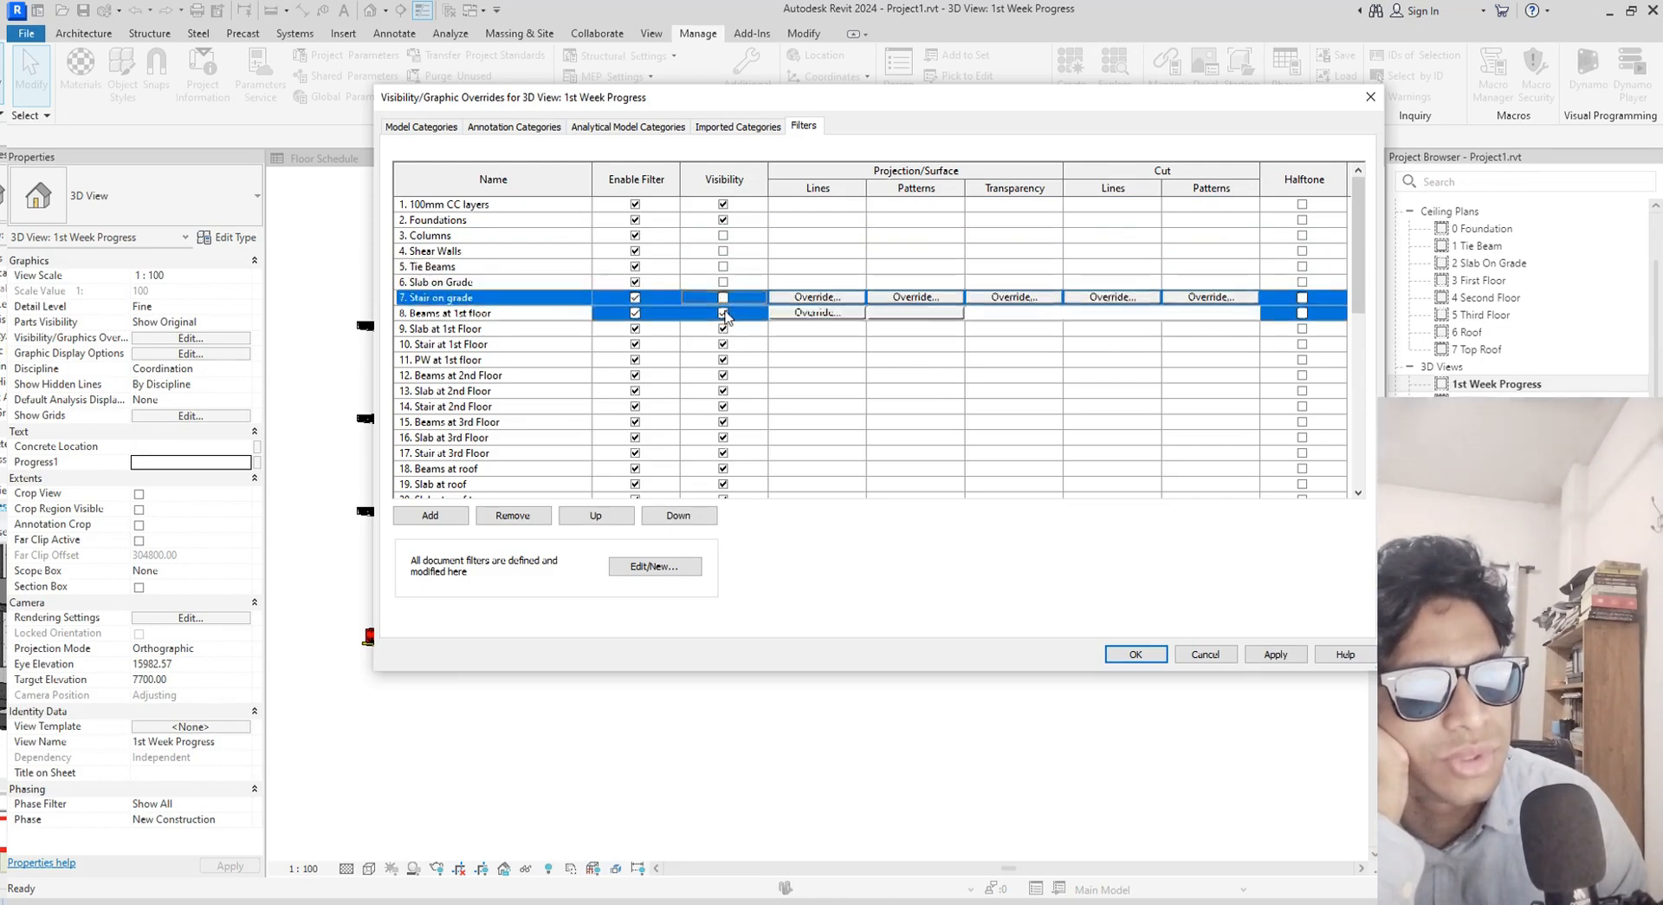
left_click(724, 328)
left_click(723, 344)
left_click(724, 359)
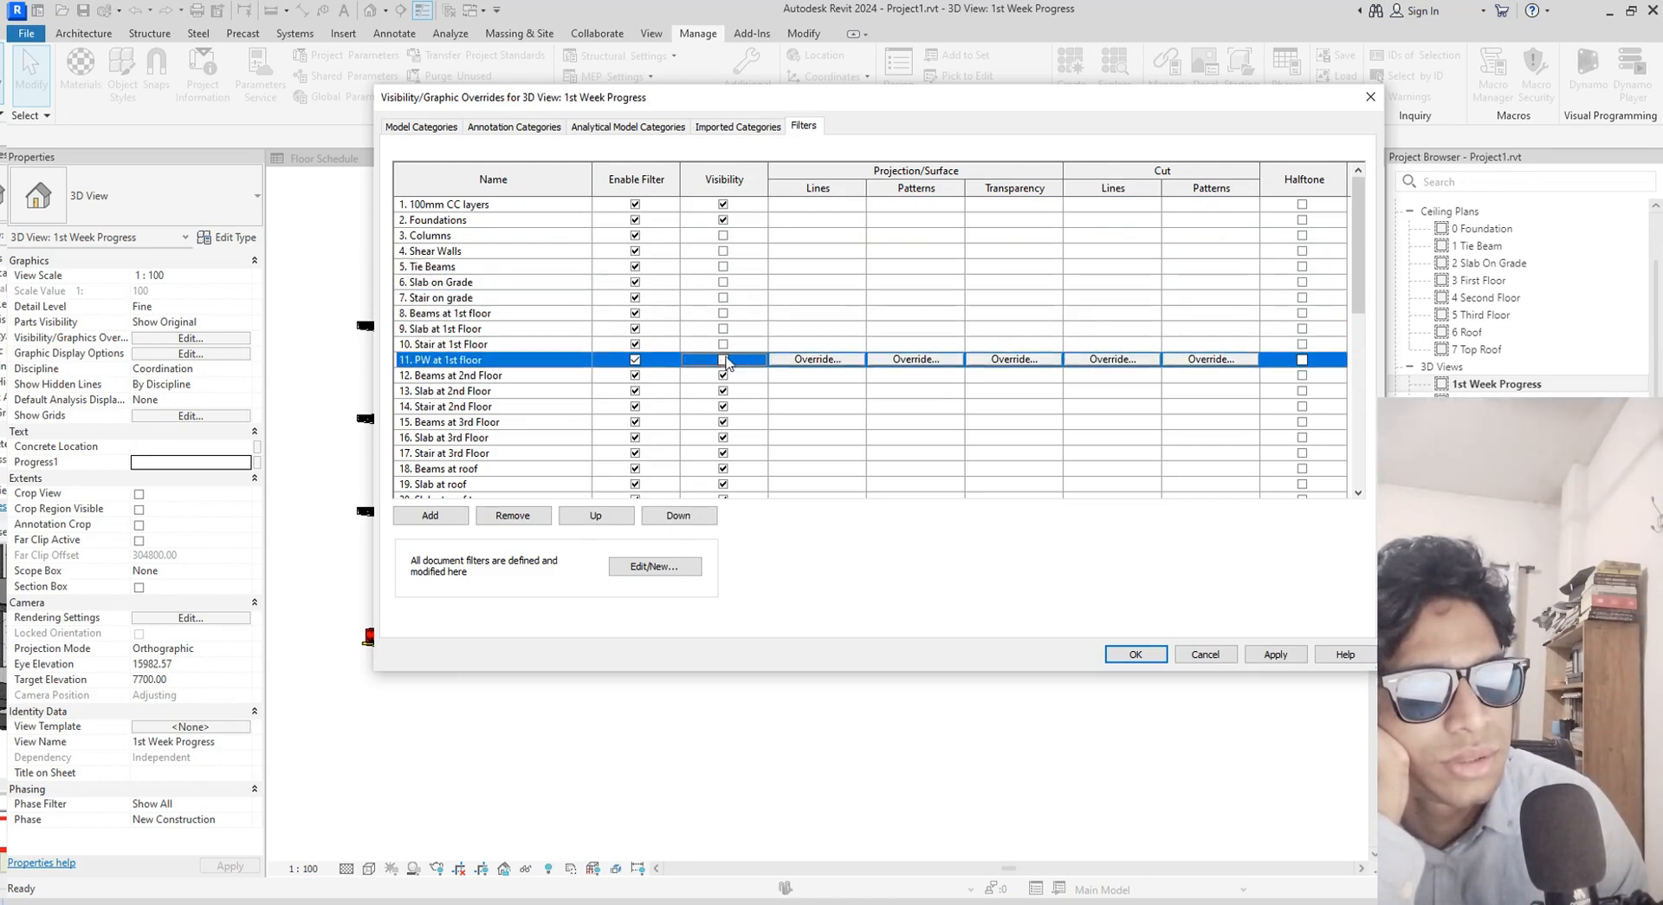
Turn off visibility for the upper-level filters from 12. Beams at 2nd Floor through 20. Slab at roof top
left_click(723, 375)
left_click(724, 390)
left_click(723, 407)
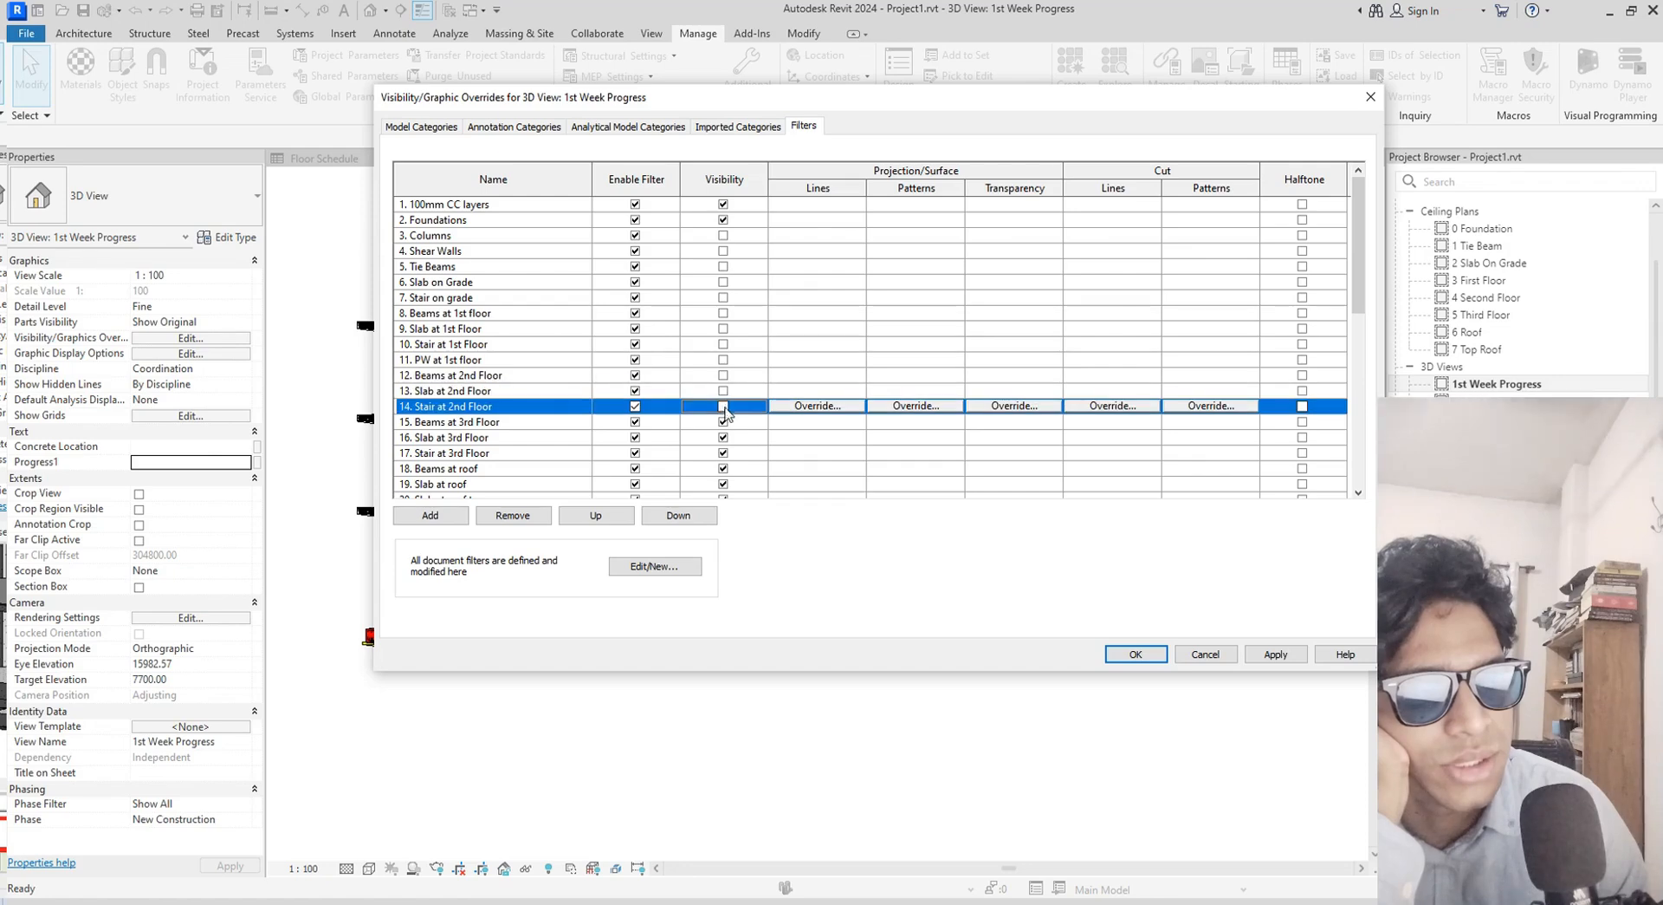
left_click(723, 422)
left_click(723, 437)
left_click(724, 453)
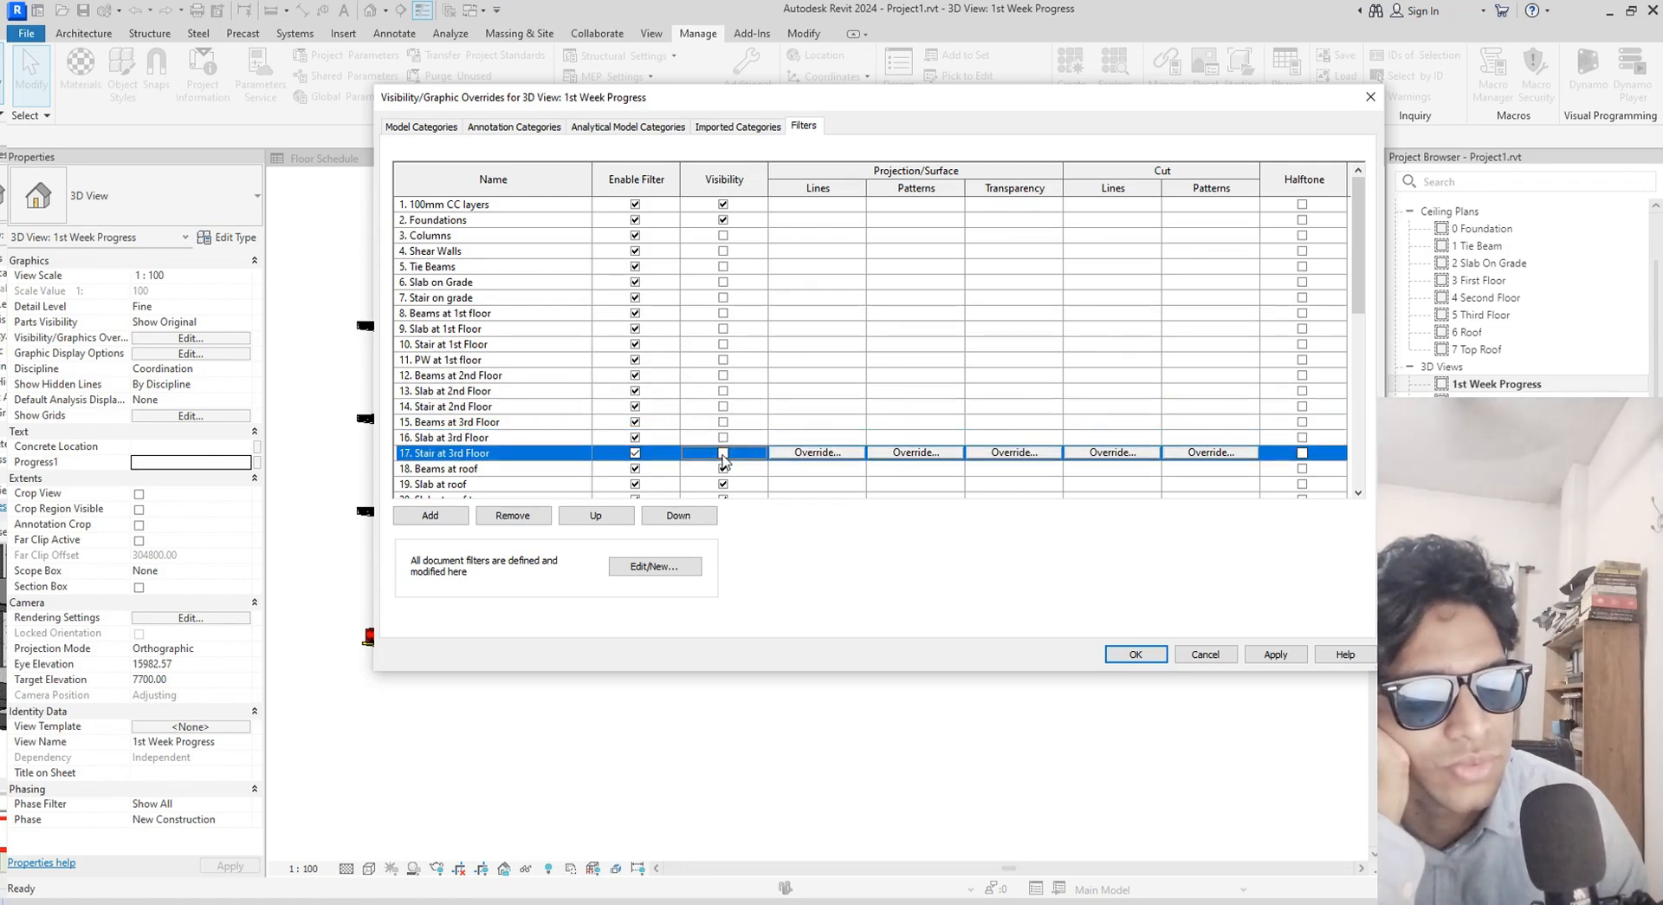
scroll(723, 433, "down", 2)
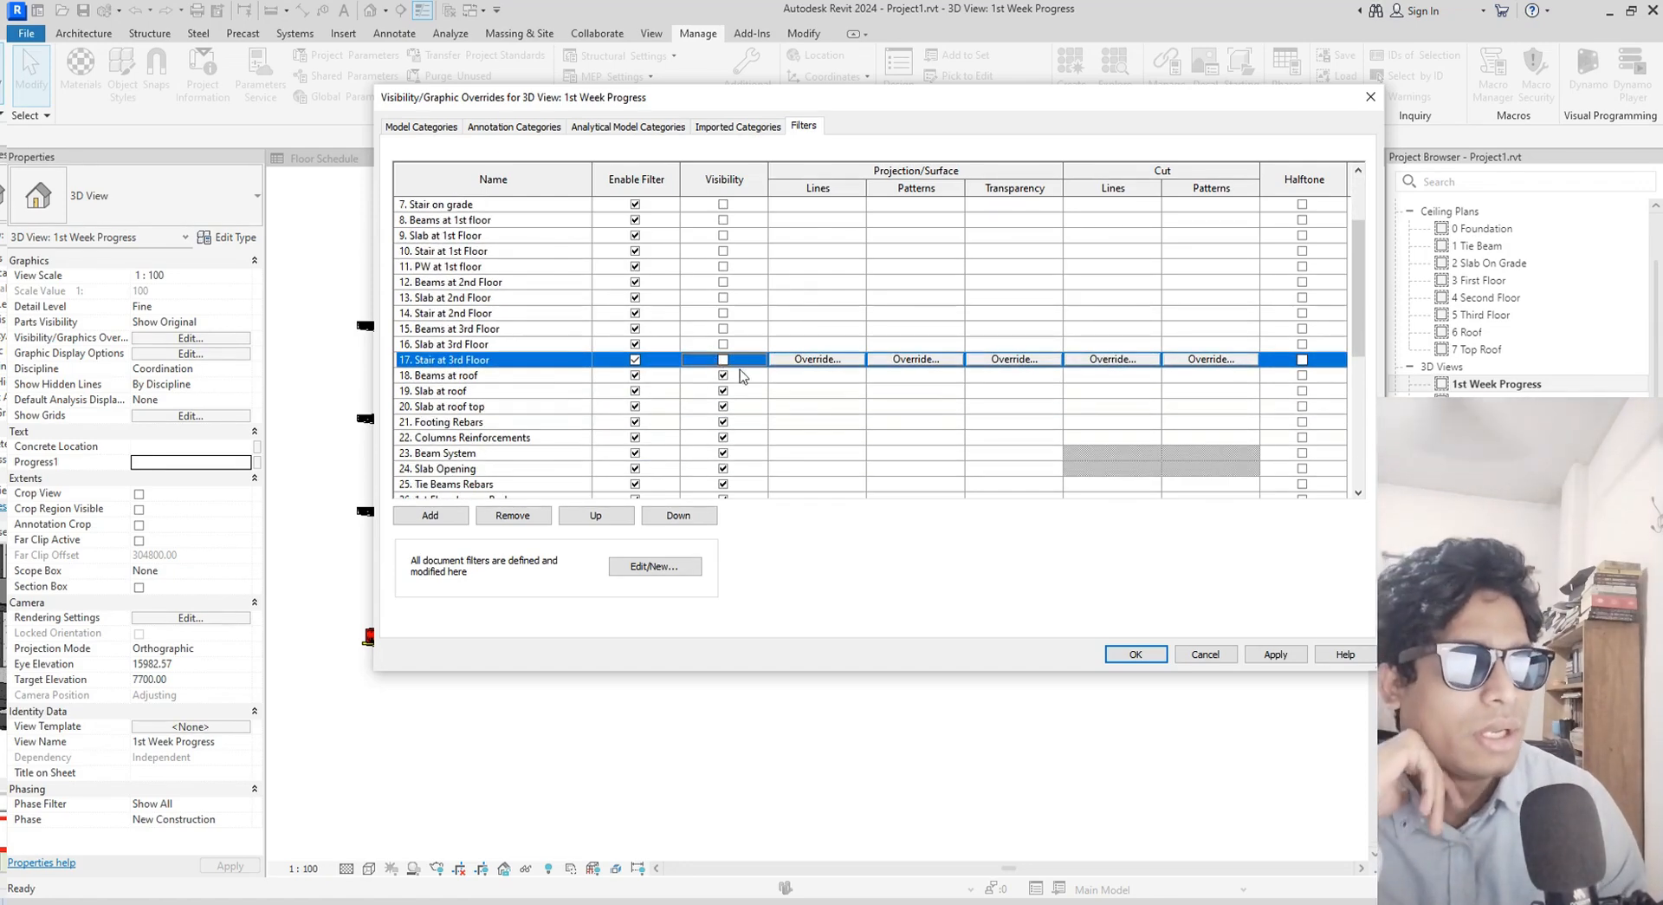
left_click(724, 375)
left_click(724, 391)
left_click(724, 406)
Turn off visibility for the filters from 21. Footing Rebars through 30. Roof Beams Re-Bars
left_click(724, 422)
left_click(724, 438)
scroll(726, 451, "down", 4)
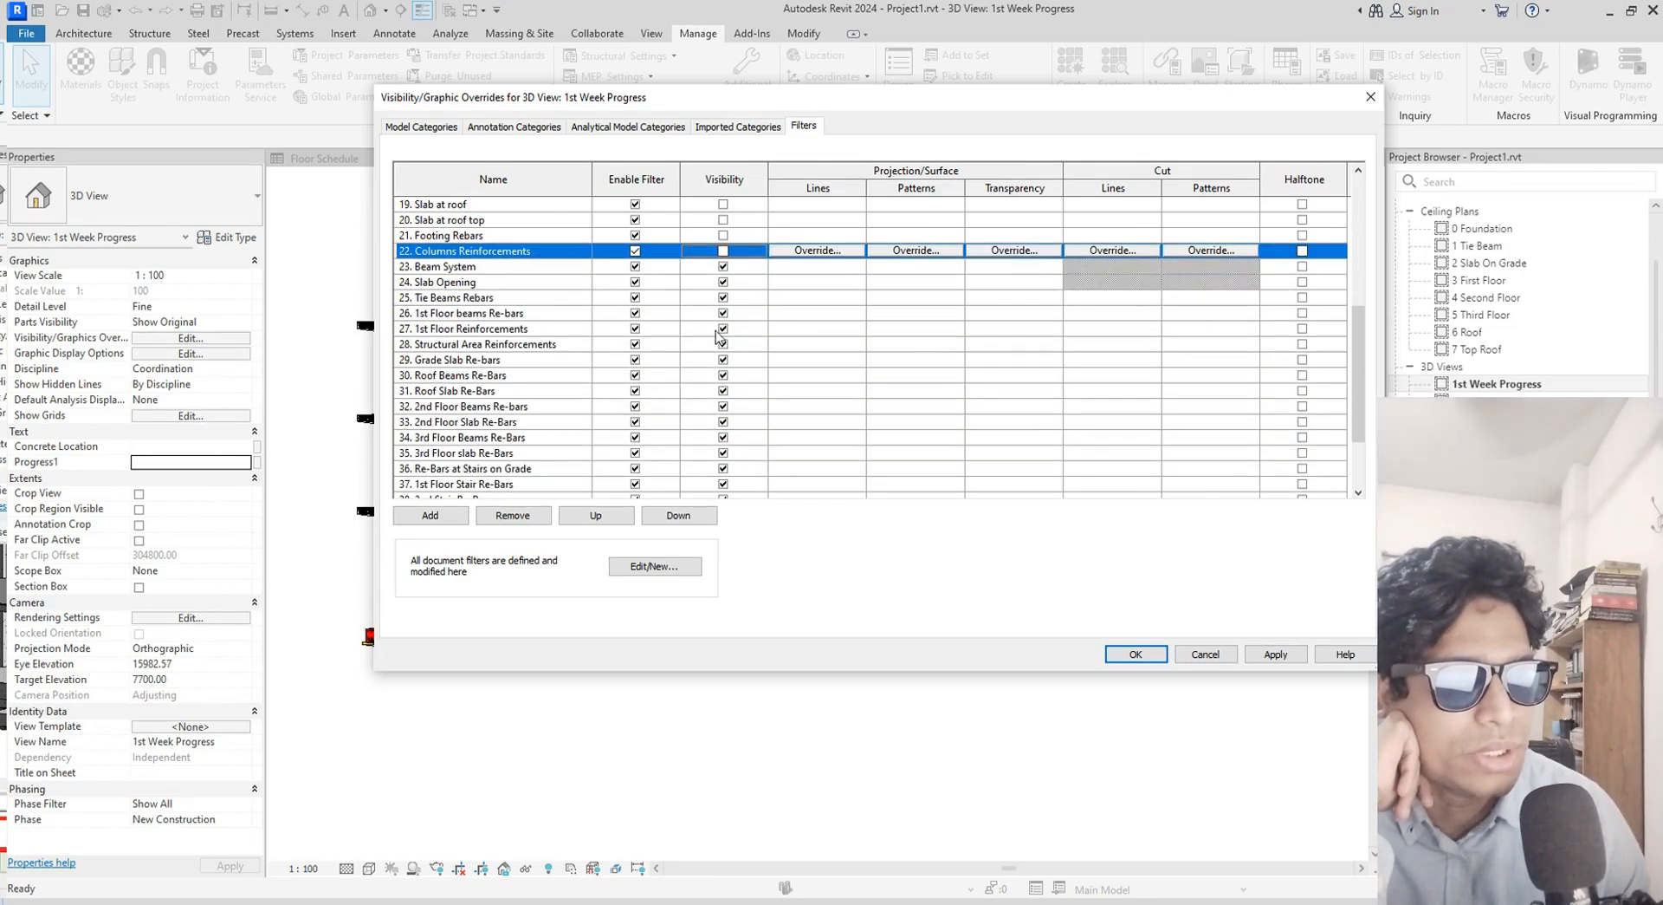
left_click(723, 266)
left_click(723, 282)
left_click(724, 297)
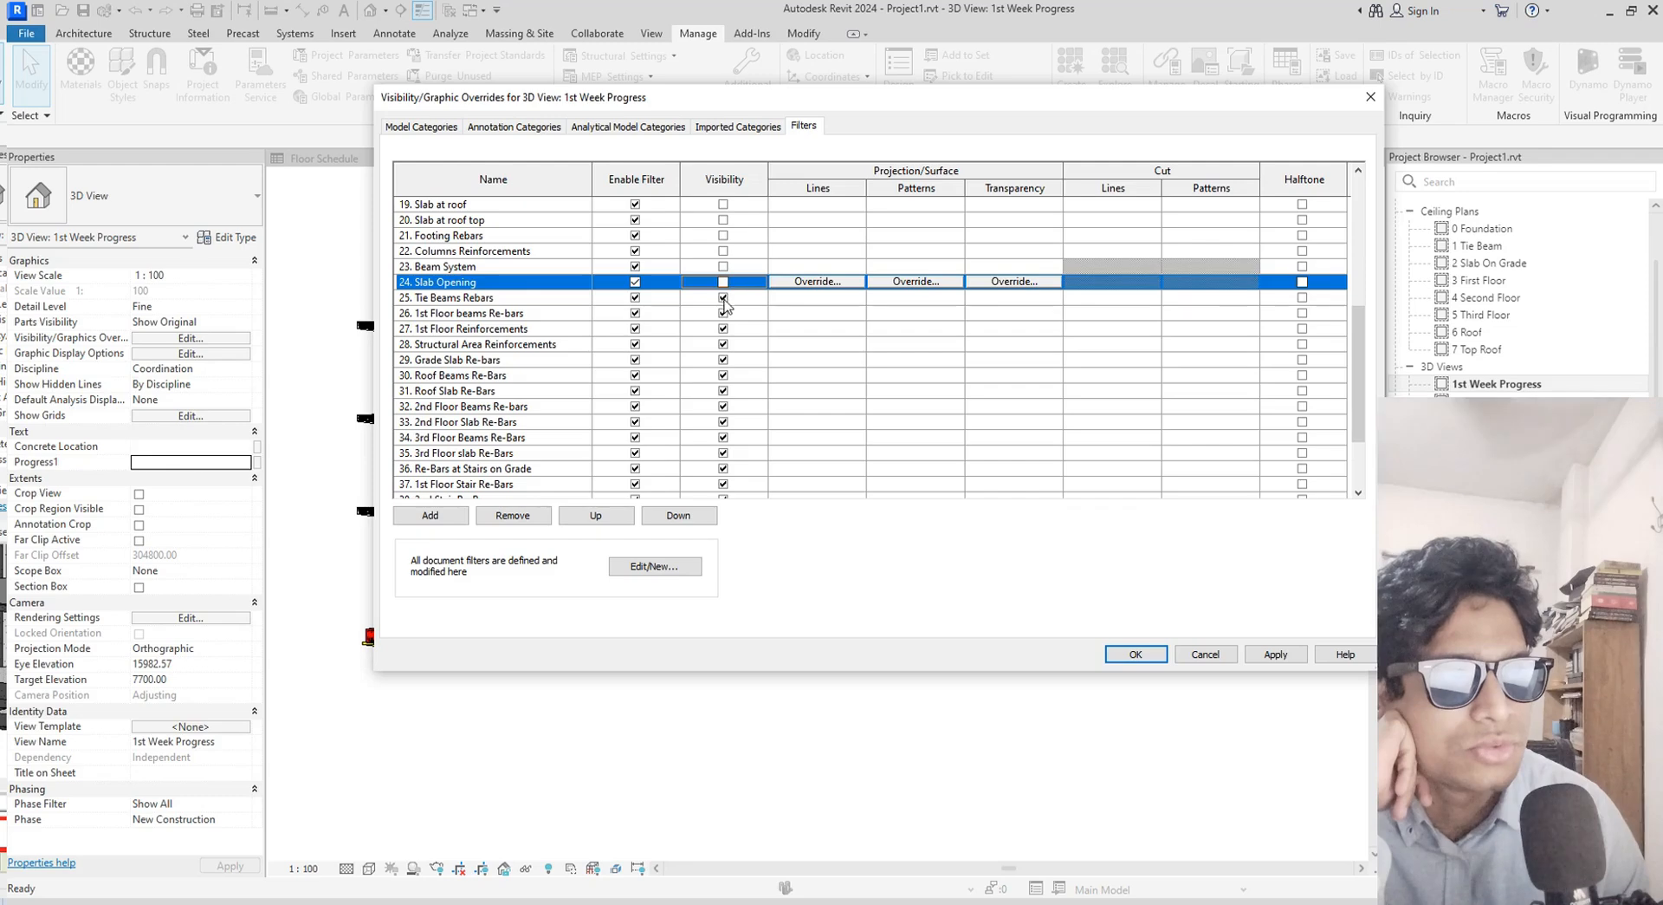
left_click(724, 313)
left_click(724, 328)
left_click(724, 344)
left_click(724, 360)
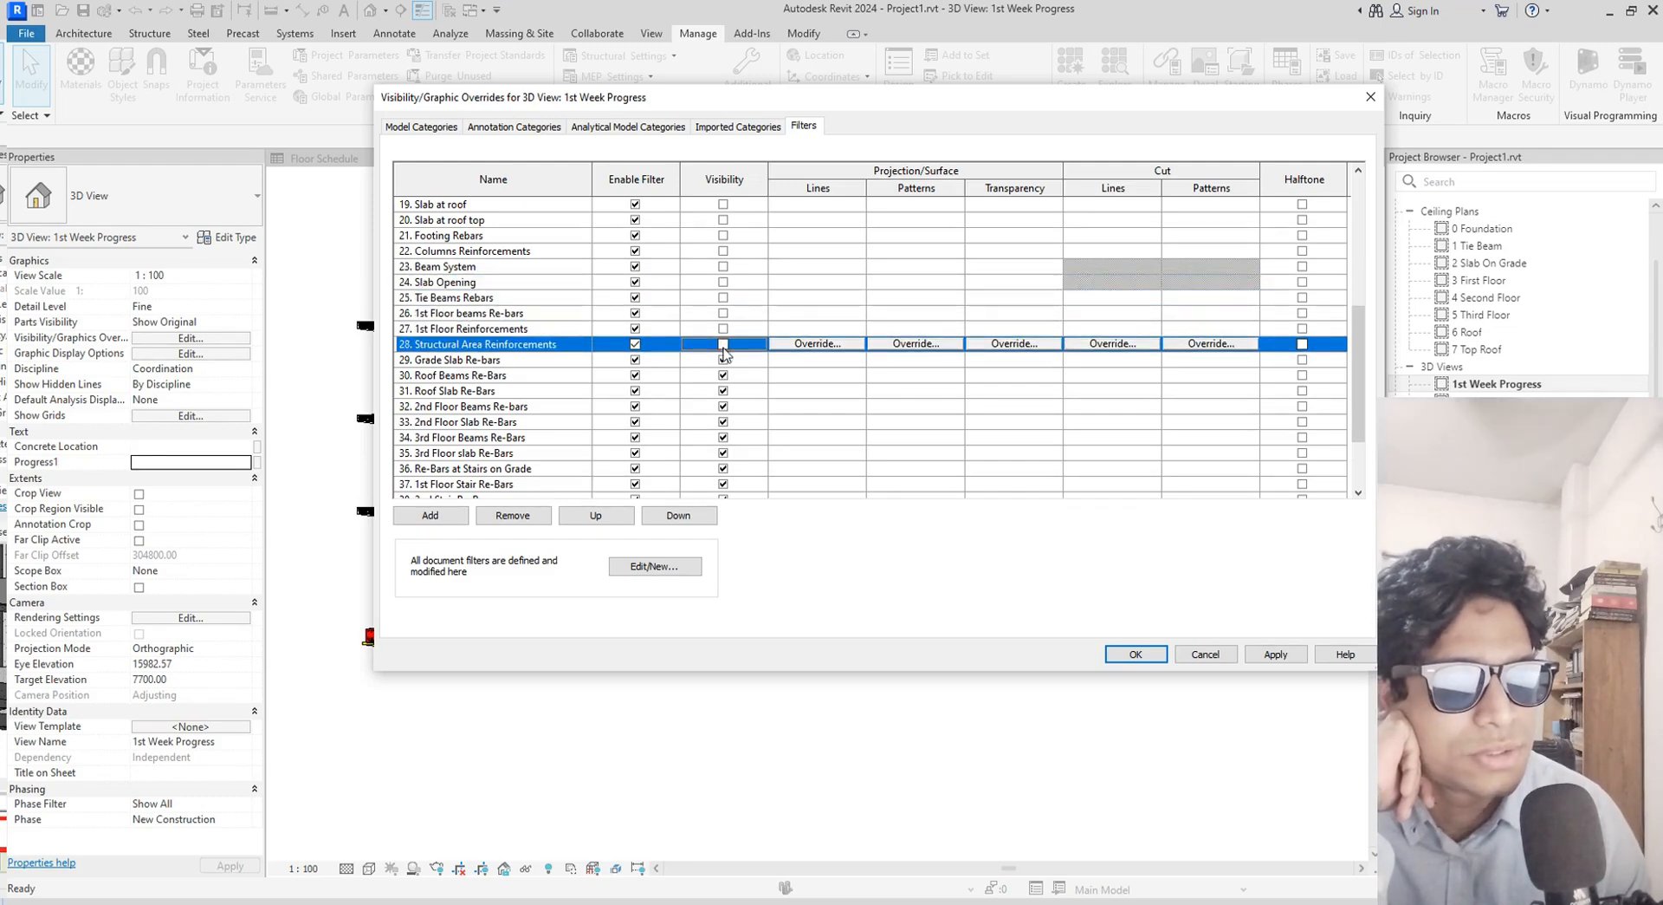
left_click(723, 375)
scroll(726, 394, "down", 2)
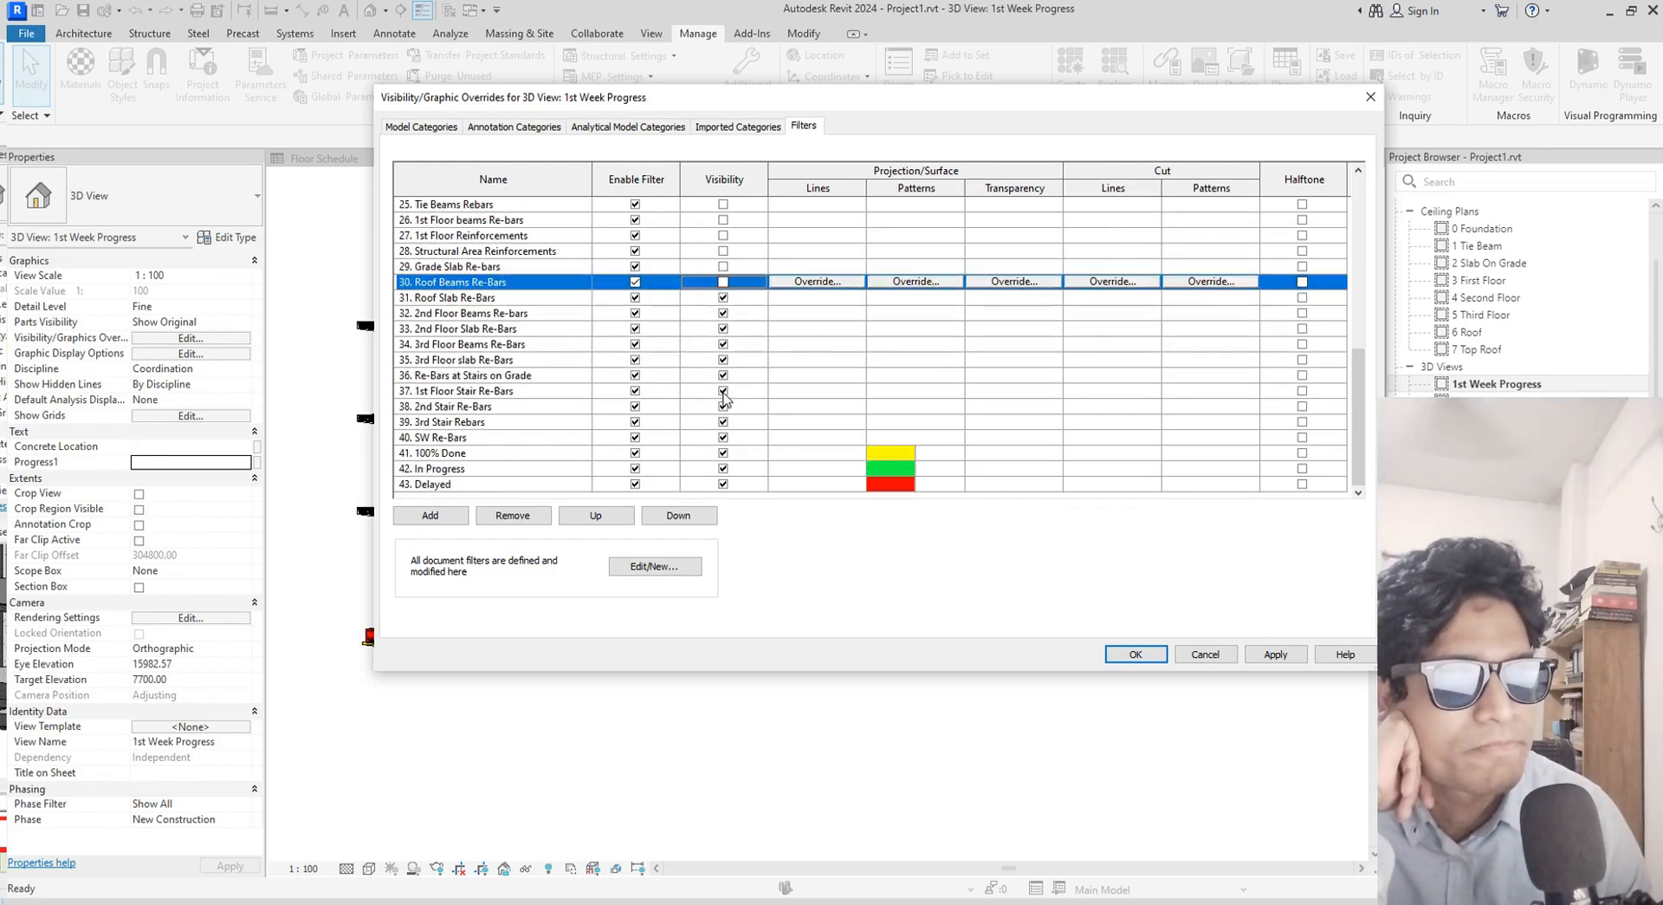
Turn off visibility for filters 31. Roof Slab Re-Bars through 40. SW Re-Bars, keep the three progress filters visible, and apply the overrides
left_click(724, 298)
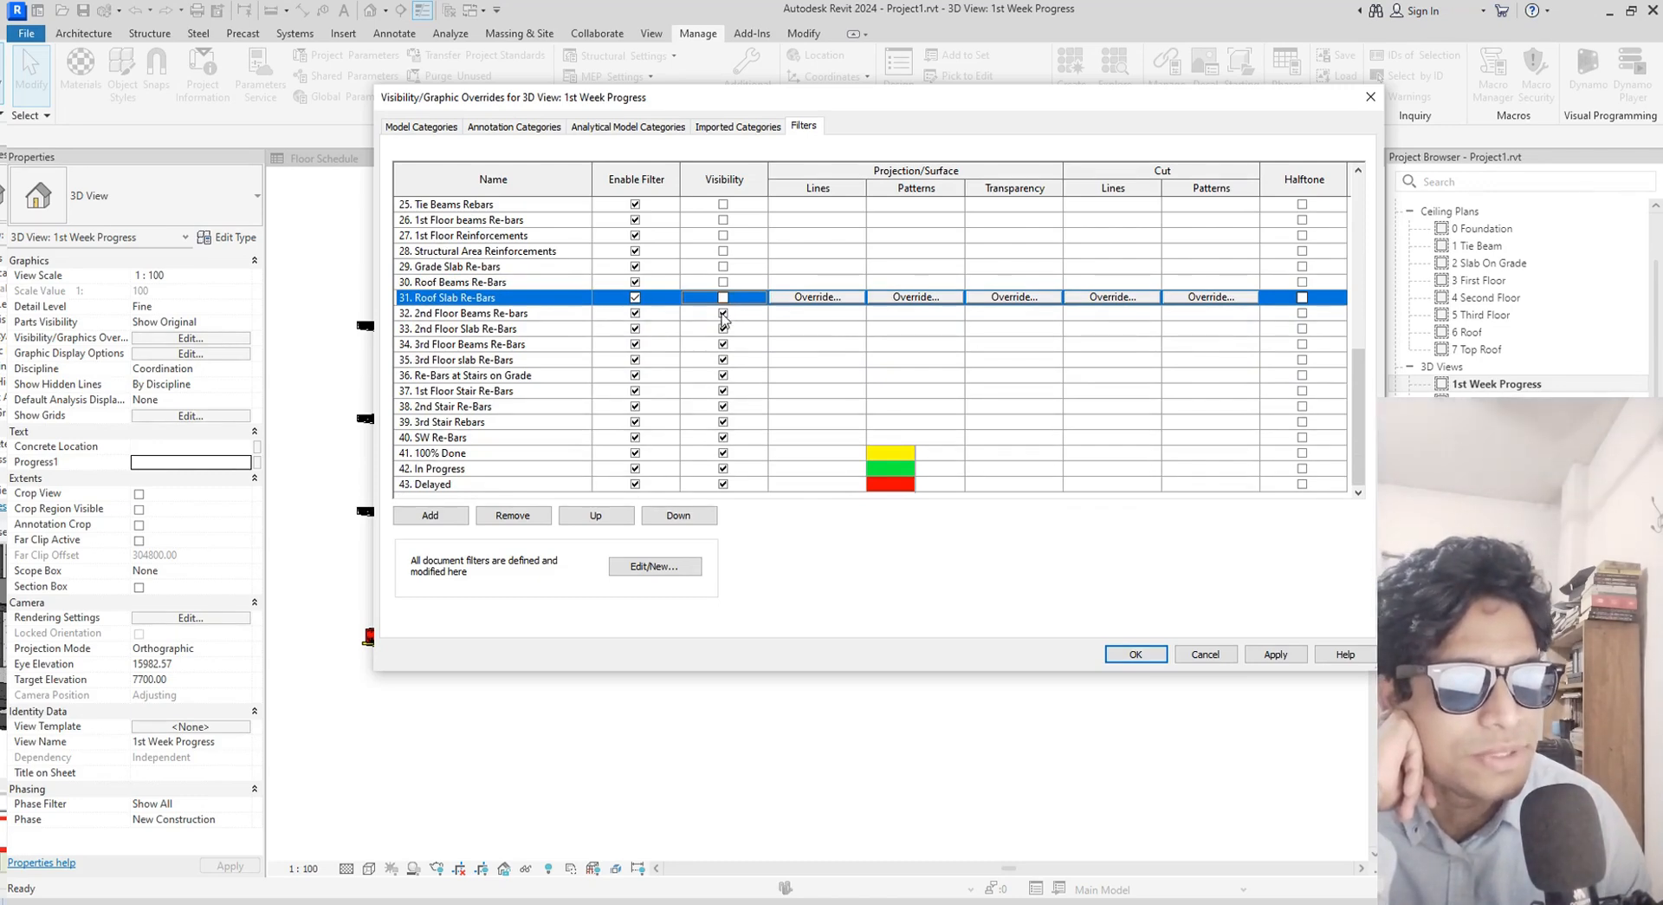
left_click(723, 312)
left_click(723, 328)
left_click(724, 345)
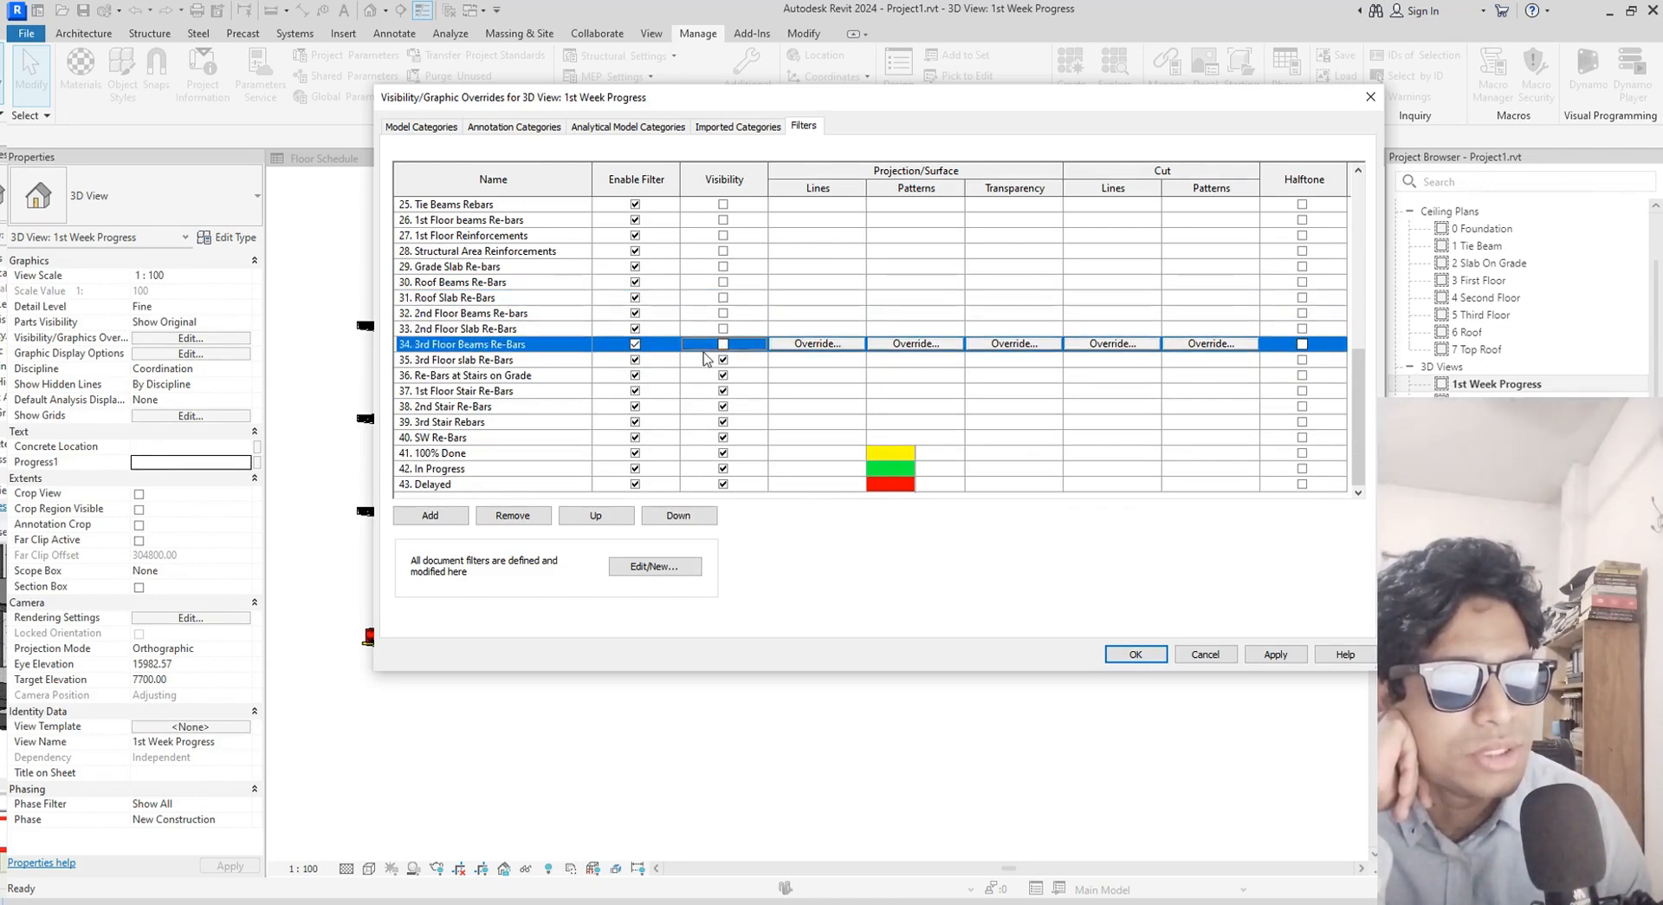
left_click(724, 360)
left_click(723, 375)
left_click(724, 391)
left_click(724, 406)
left_click(723, 422)
left_click(724, 437)
left_click(724, 453)
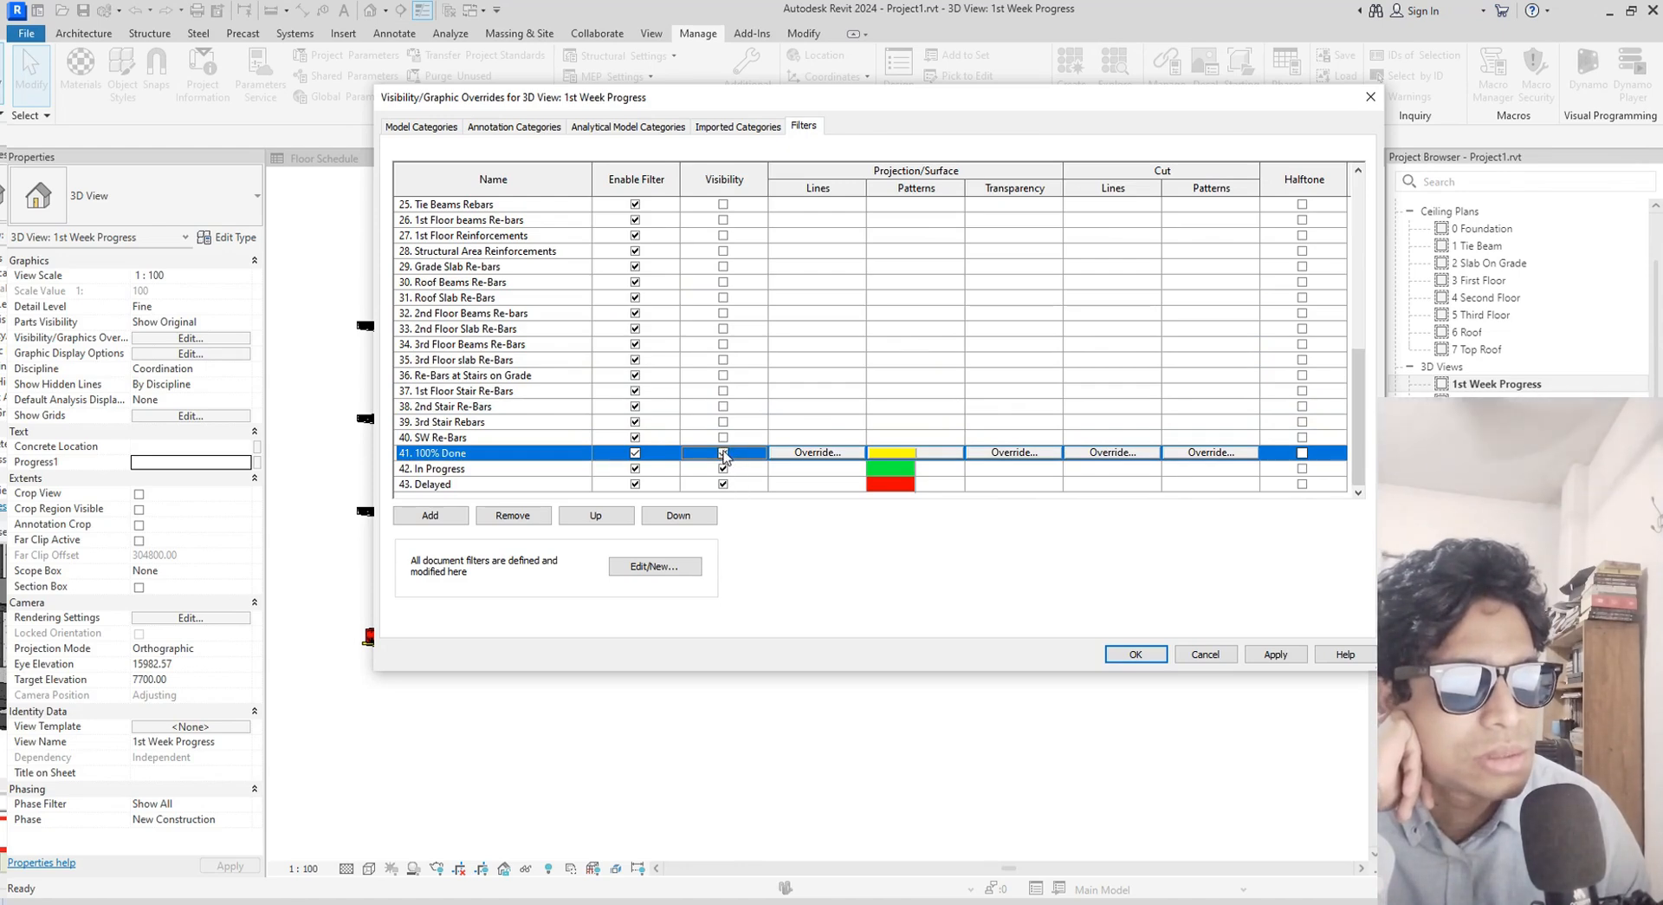
left_click(1274, 654)
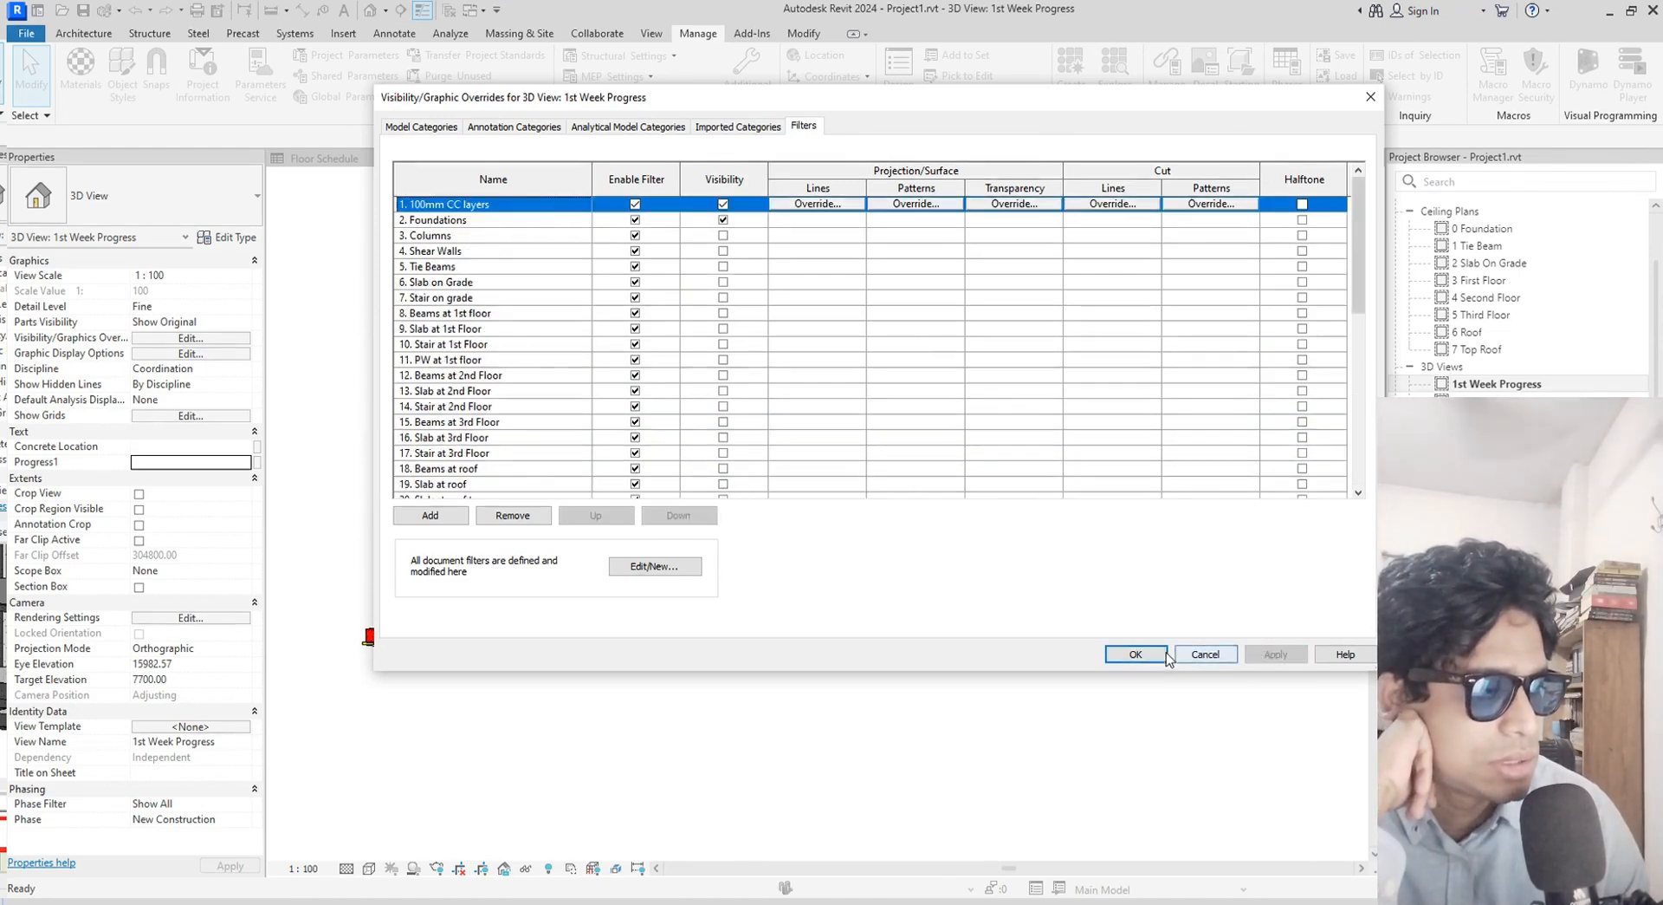
left_click(1136, 653)
Orbit the 1st Week Progress view to see all footings from above at the back, then save and lock the new orientation
middle_click_drag(883, 727, 905, 753, "shift")
middle_click_drag(1109, 485, 1148, 580, "shift")
scroll(1125, 572, "down", 1)
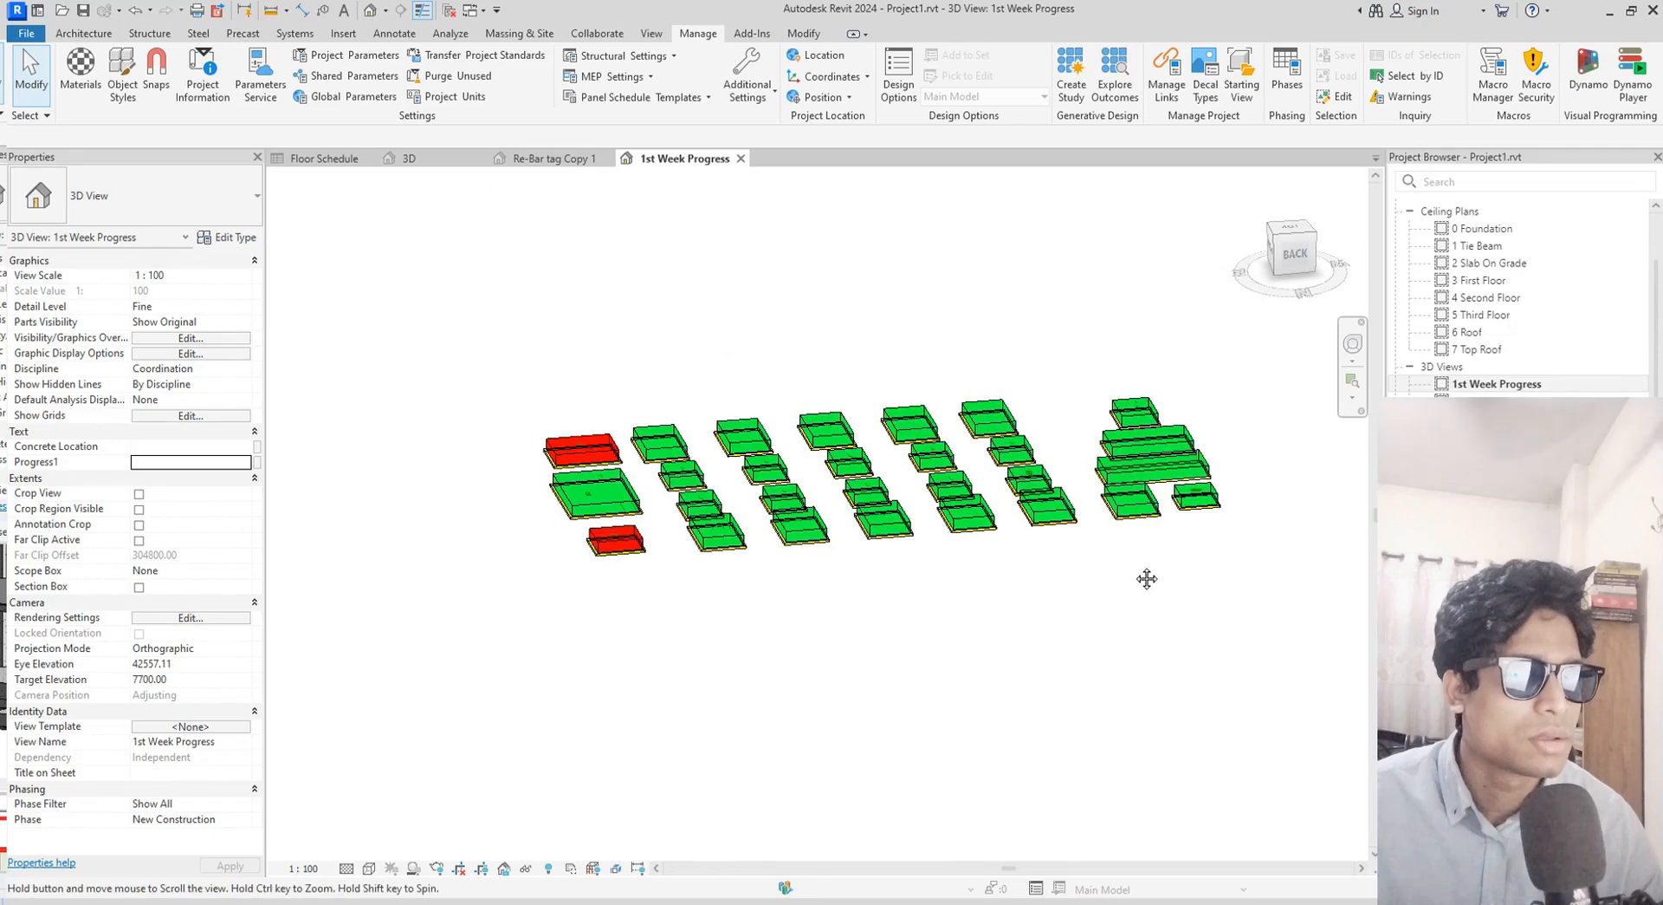
middle_click_drag(965, 594, 948, 597, "shift")
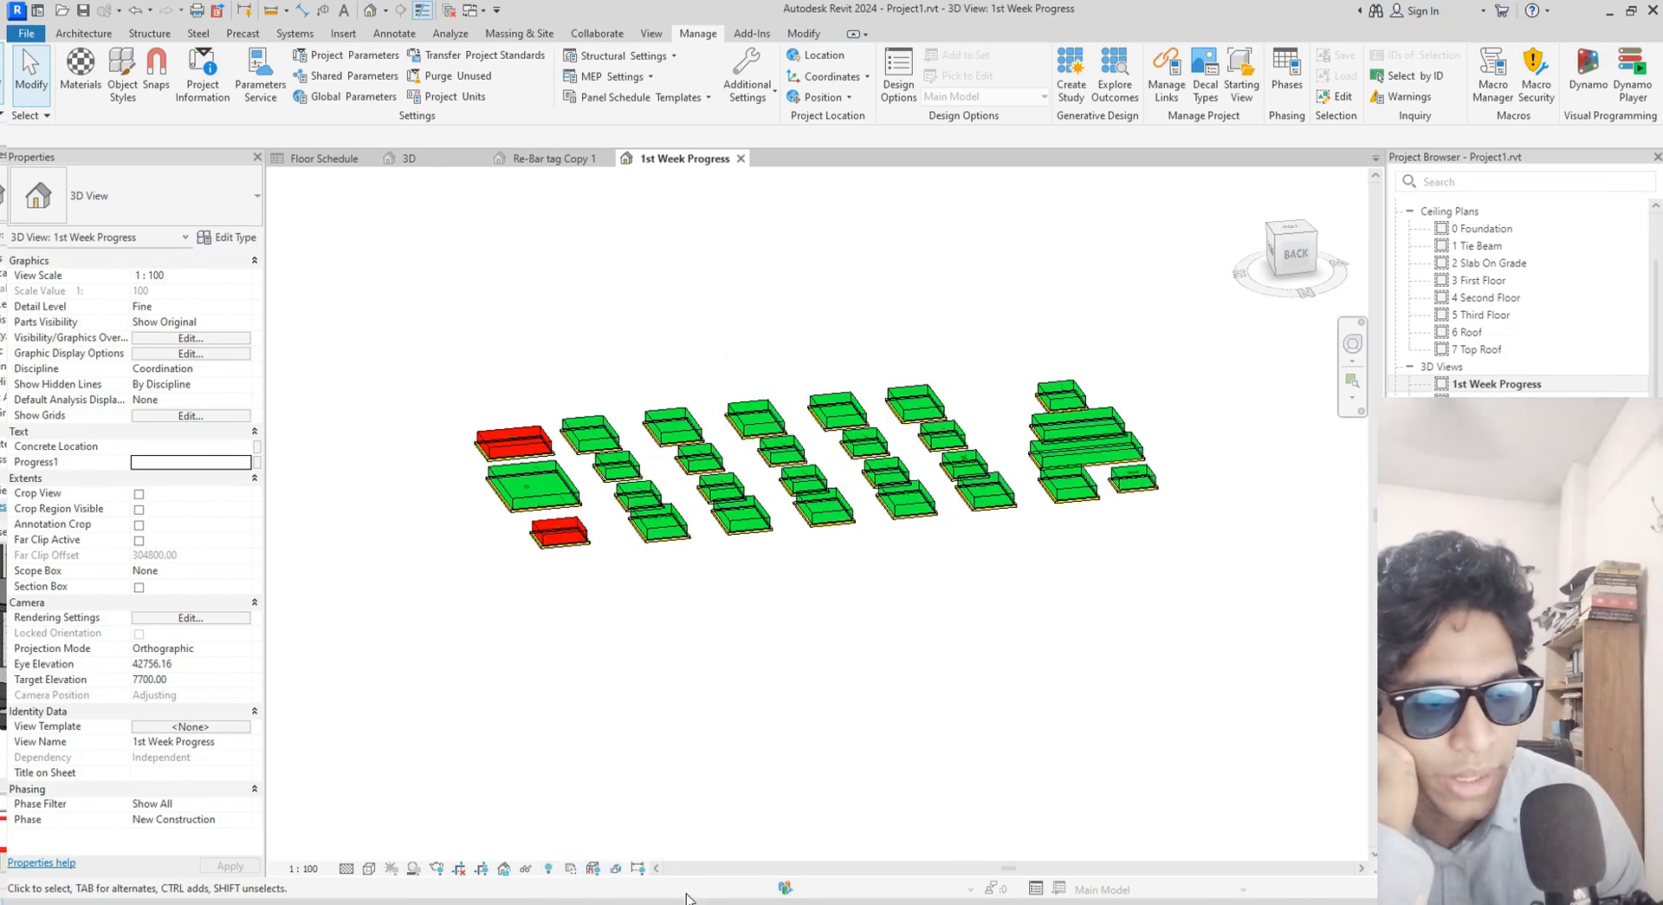
left_click(504, 868)
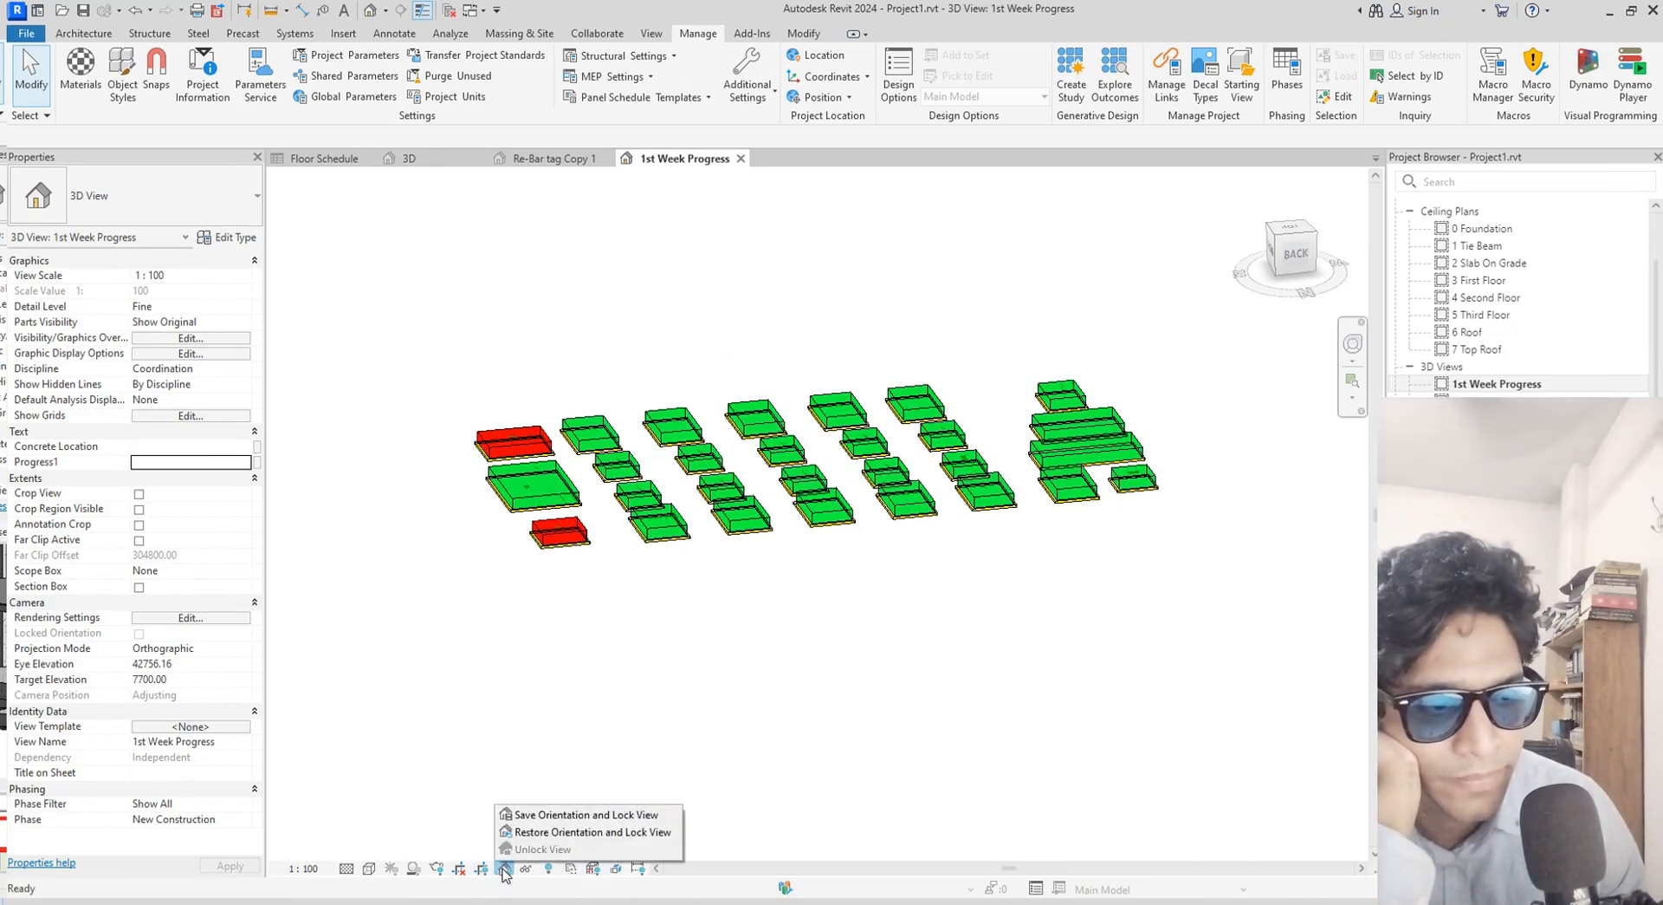
left_click(668, 819)
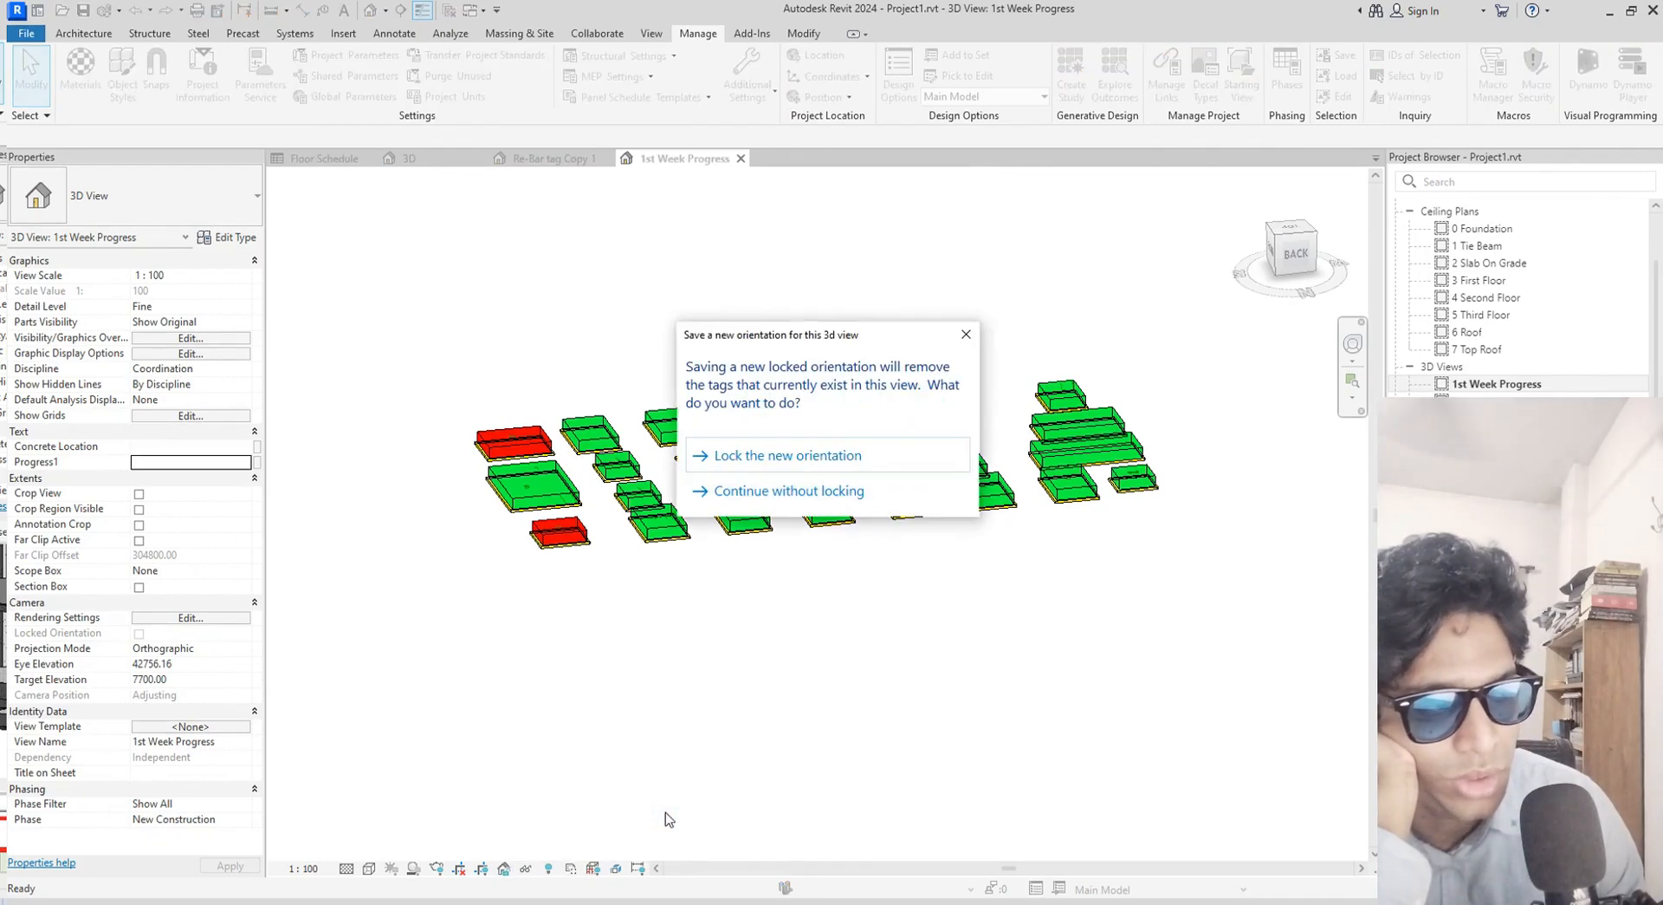
left_click(825, 459)
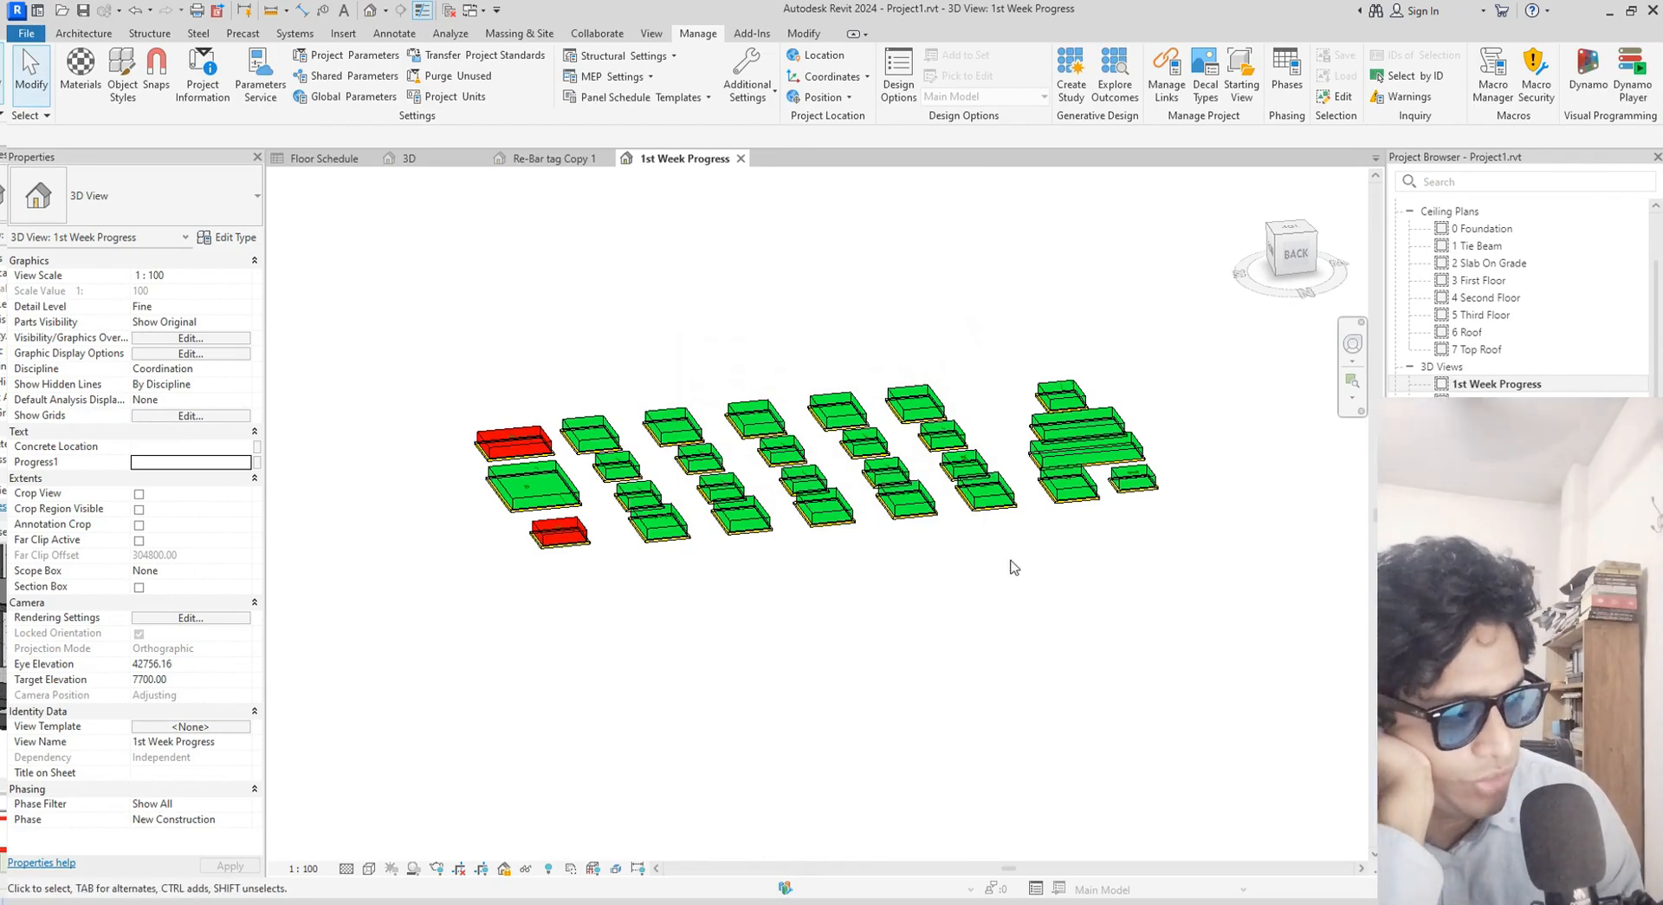
scroll(679, 639, "up", 4)
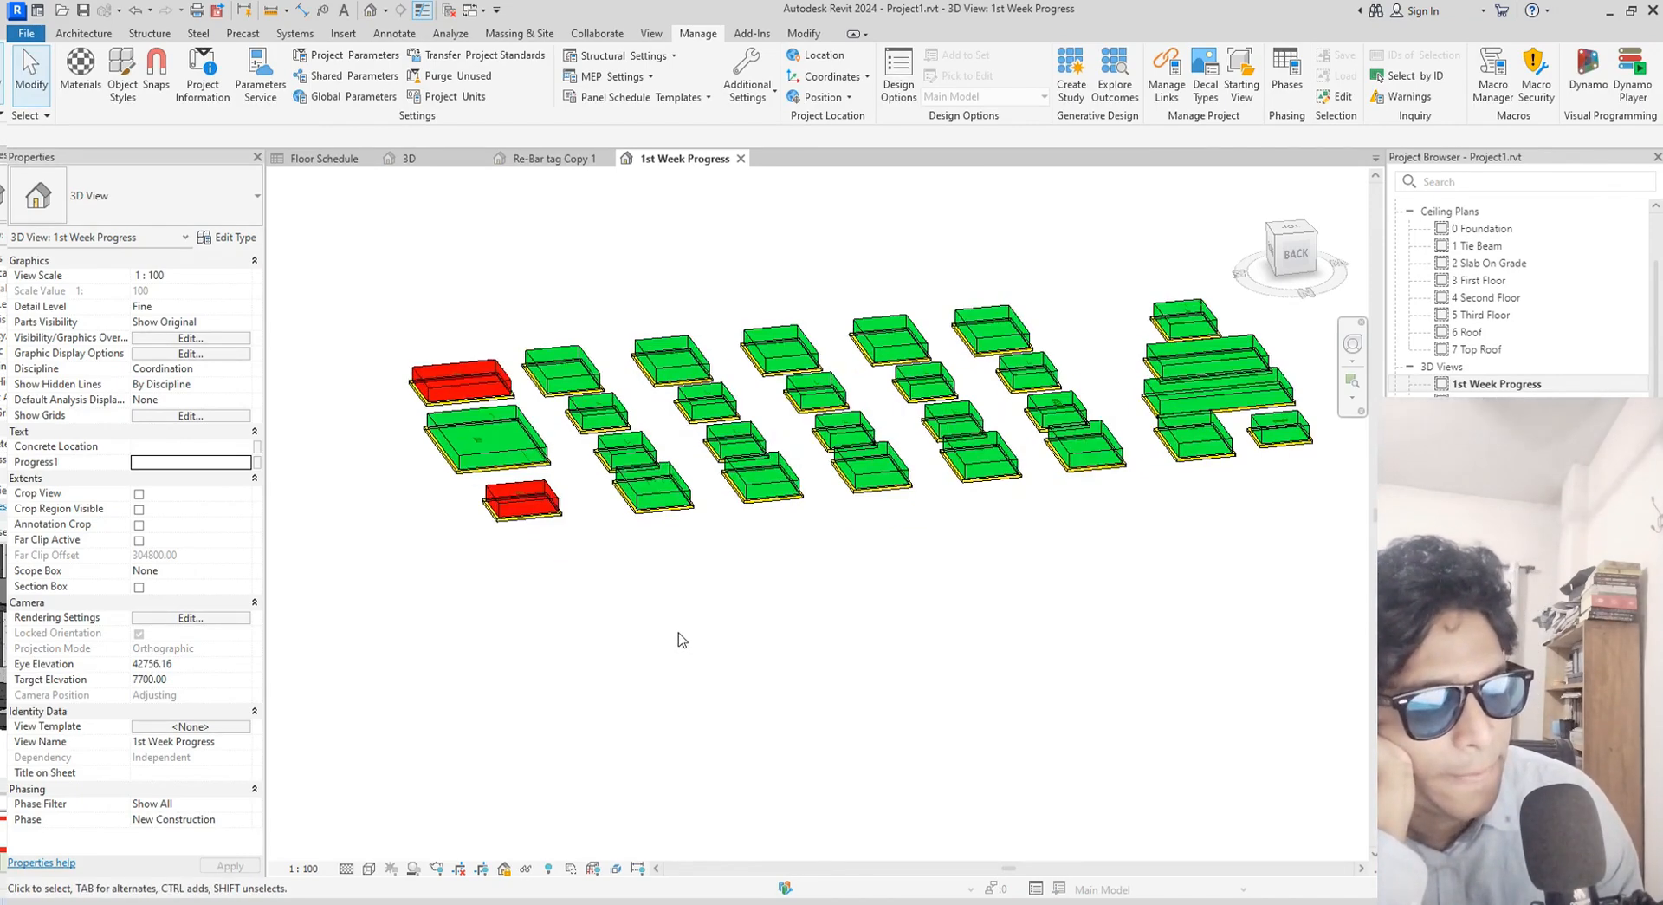
scroll(642, 680, "down", 1)
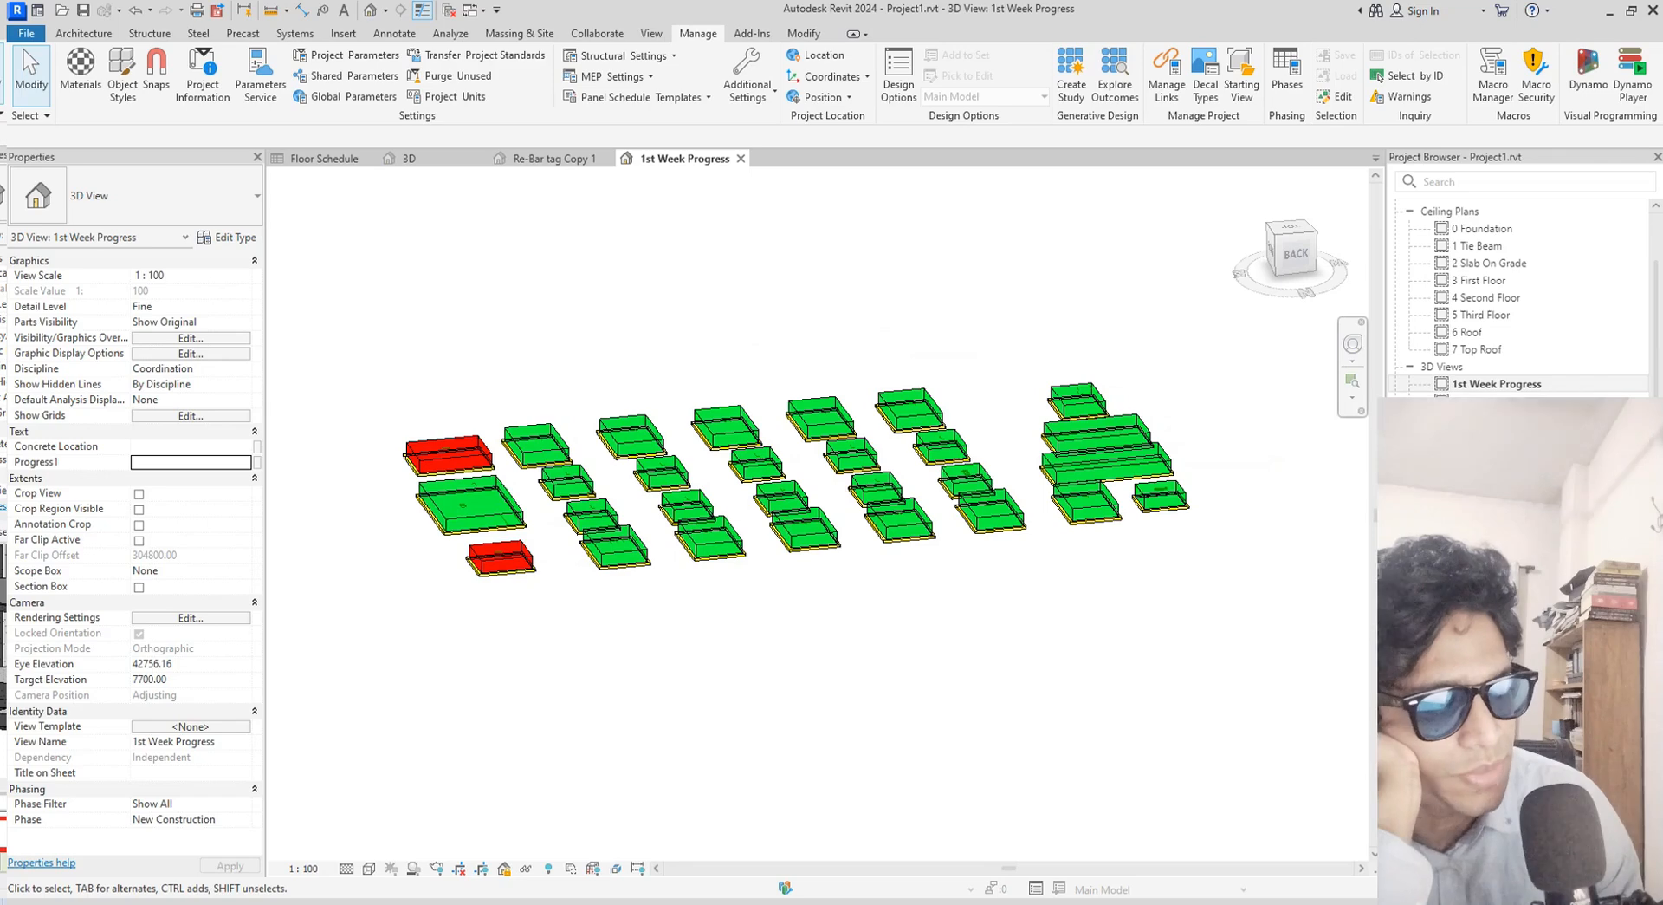
Duplicate the TIE BEAM WEST PART sheet with sheet detailing
left_click(1472, 598)
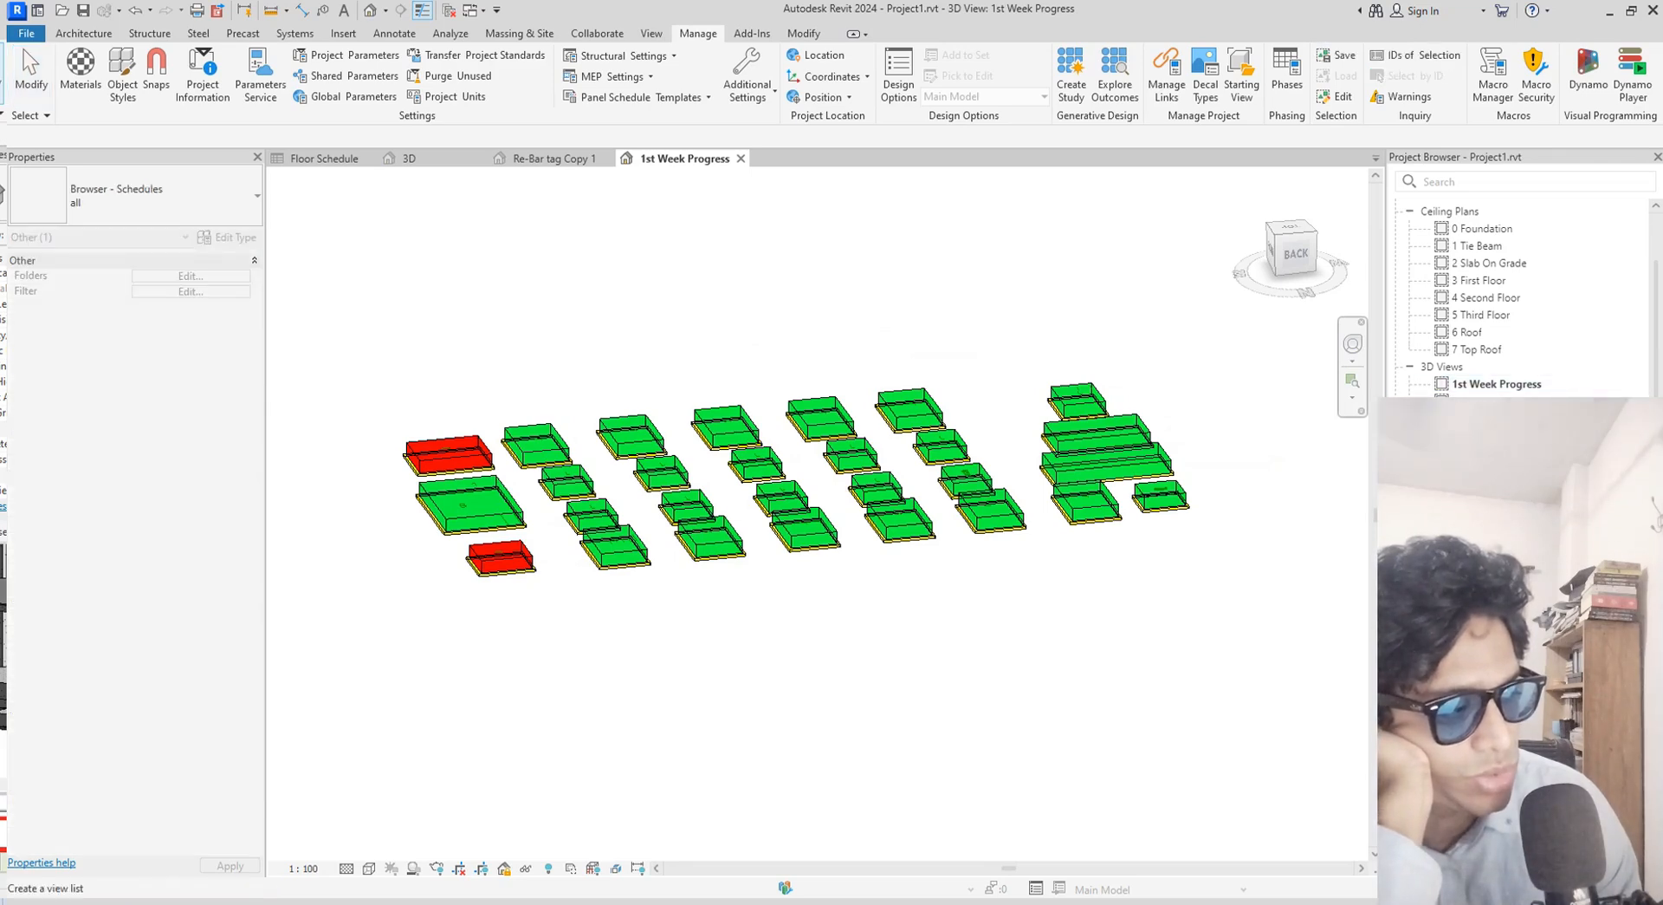
left_click(1251, 774)
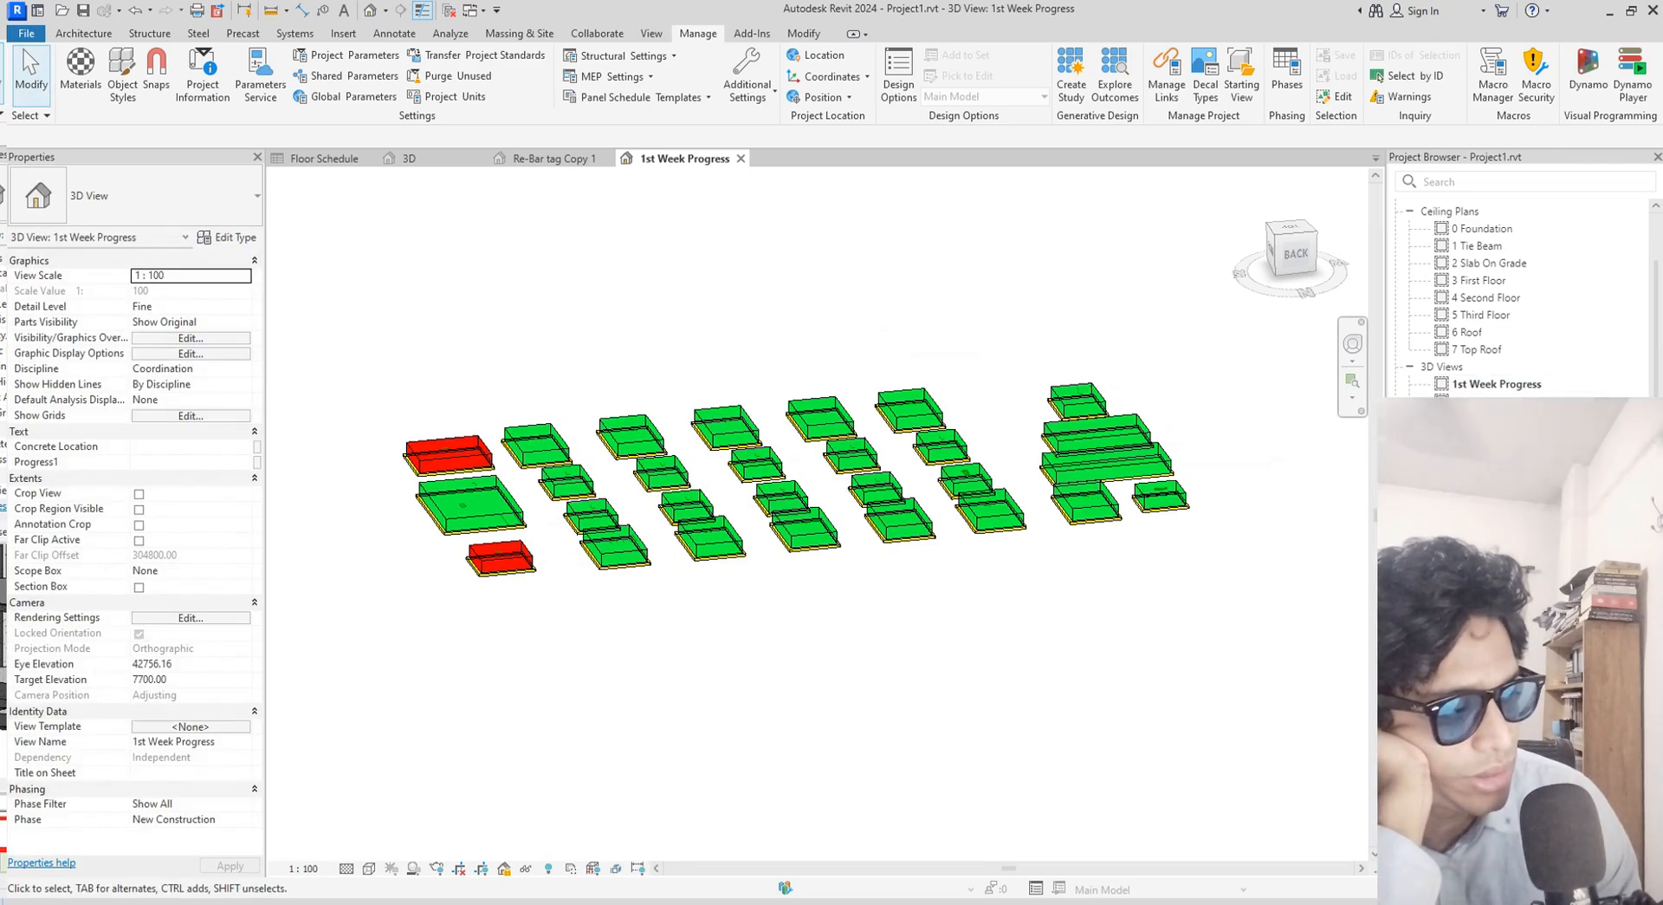
left_click(1456, 615)
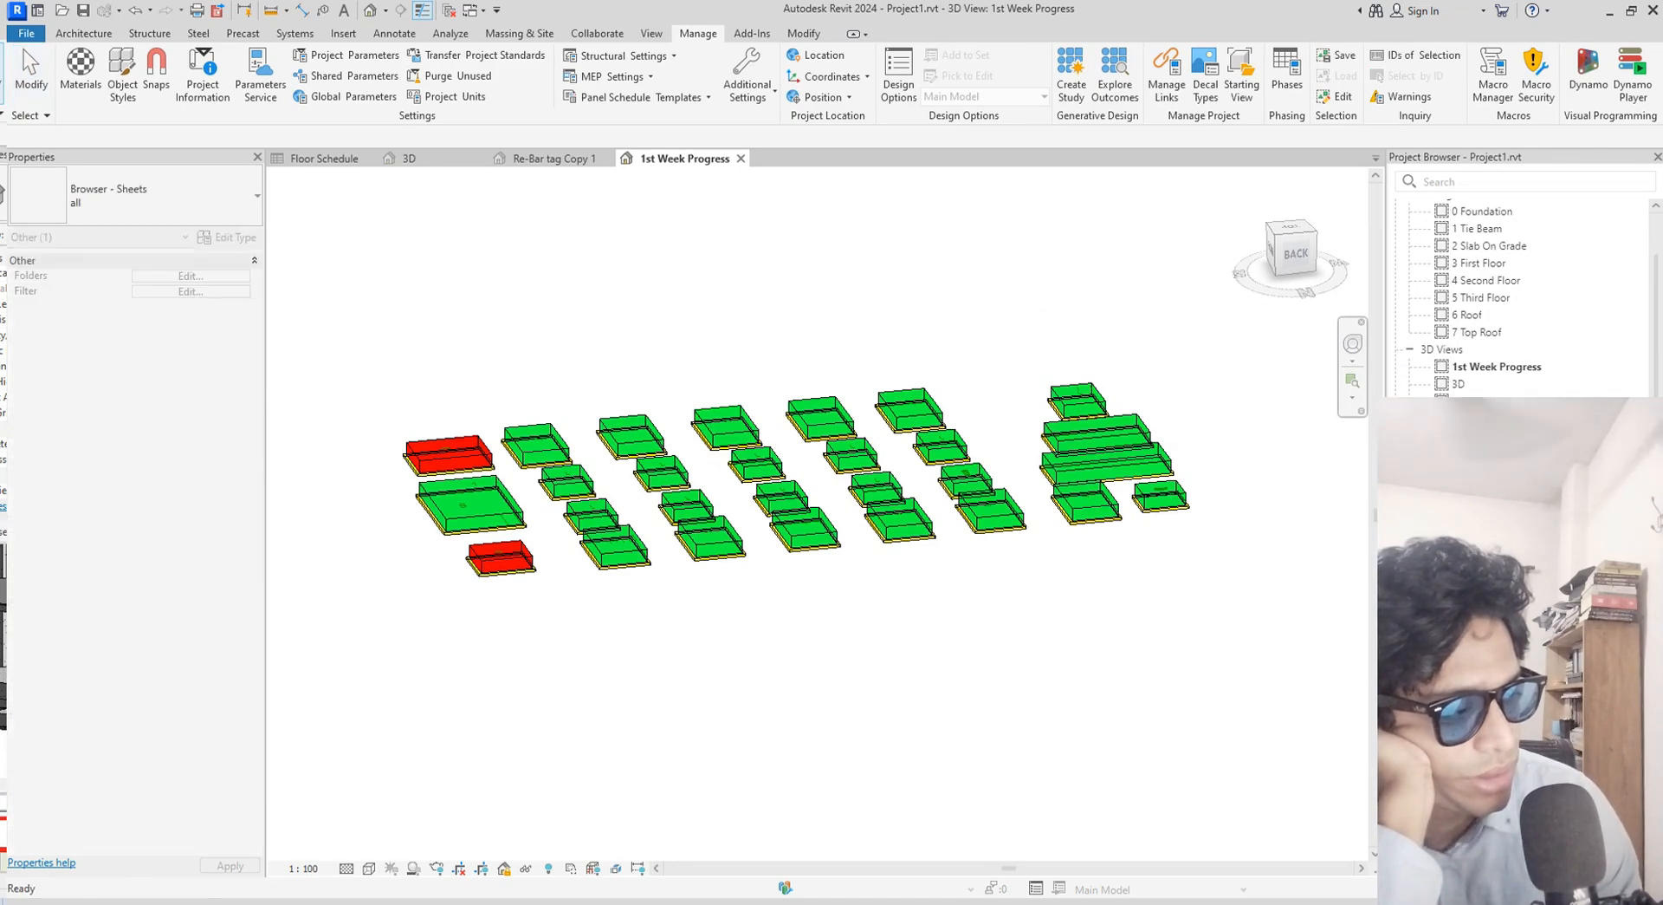
scroll(1517, 303, "down", 5)
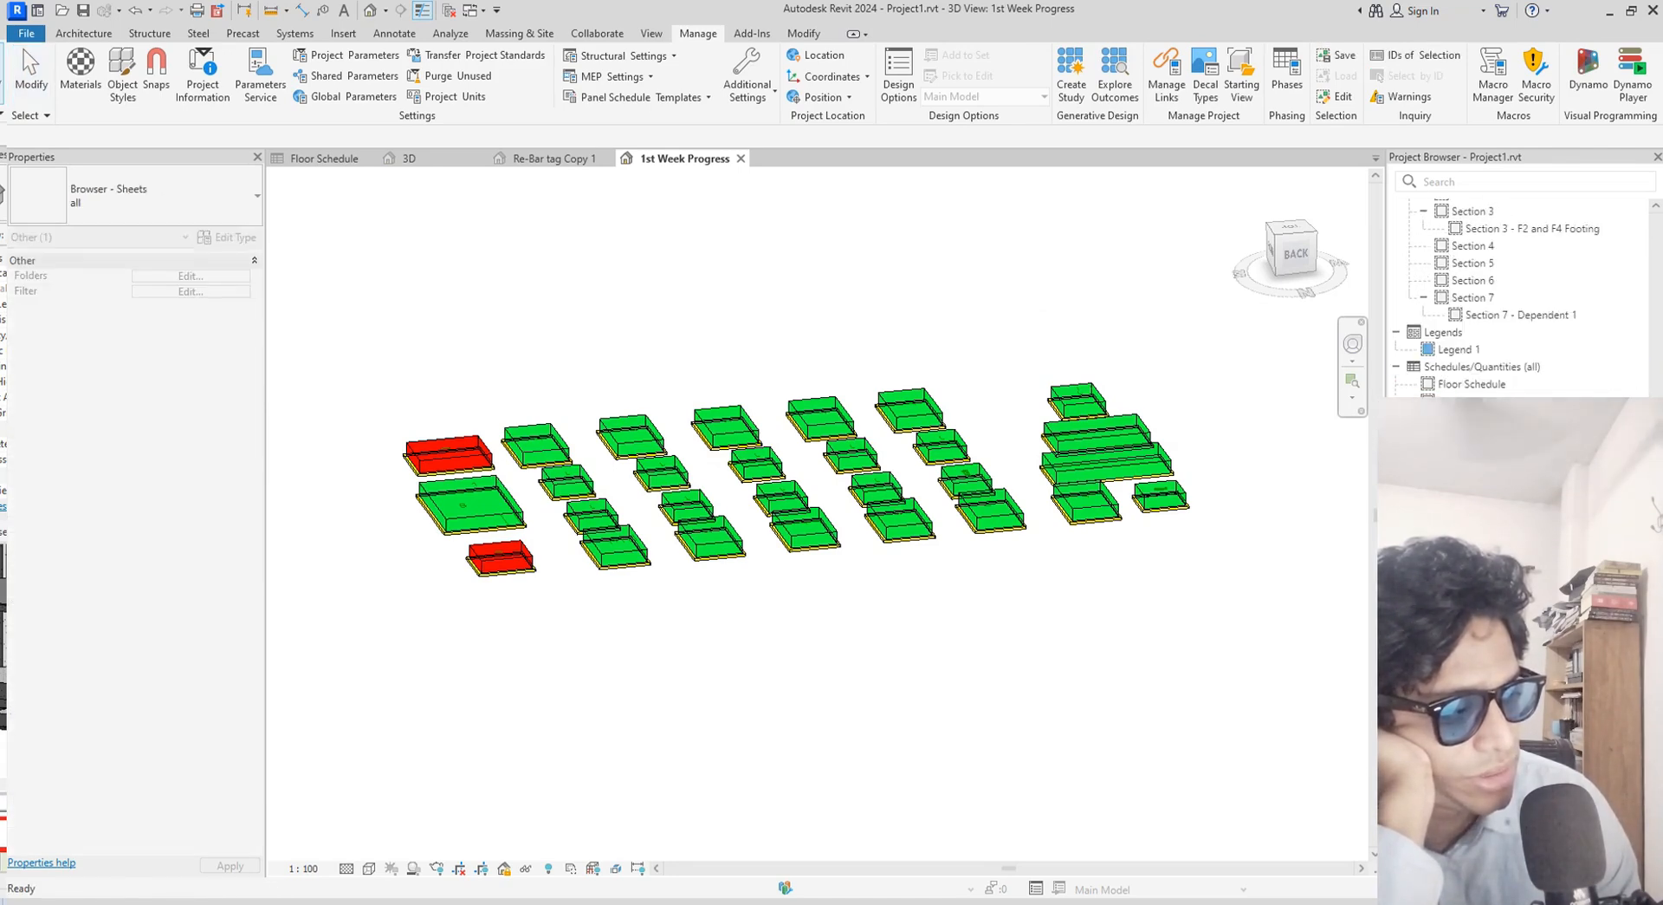
left_click(1508, 658)
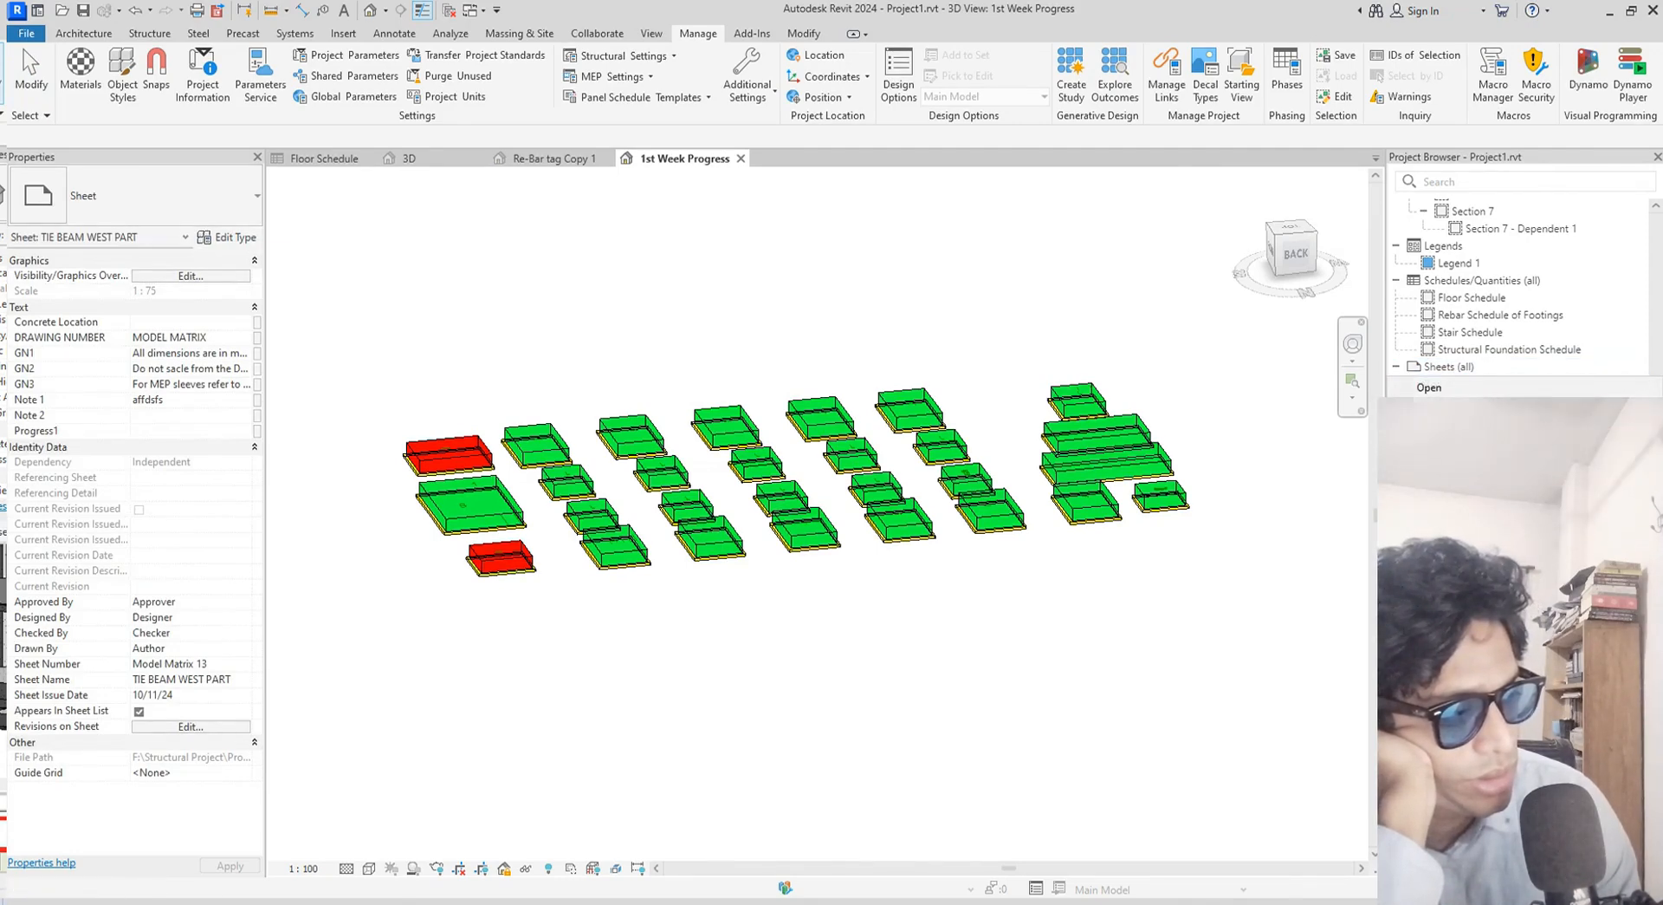
mouse_move(1457, 552)
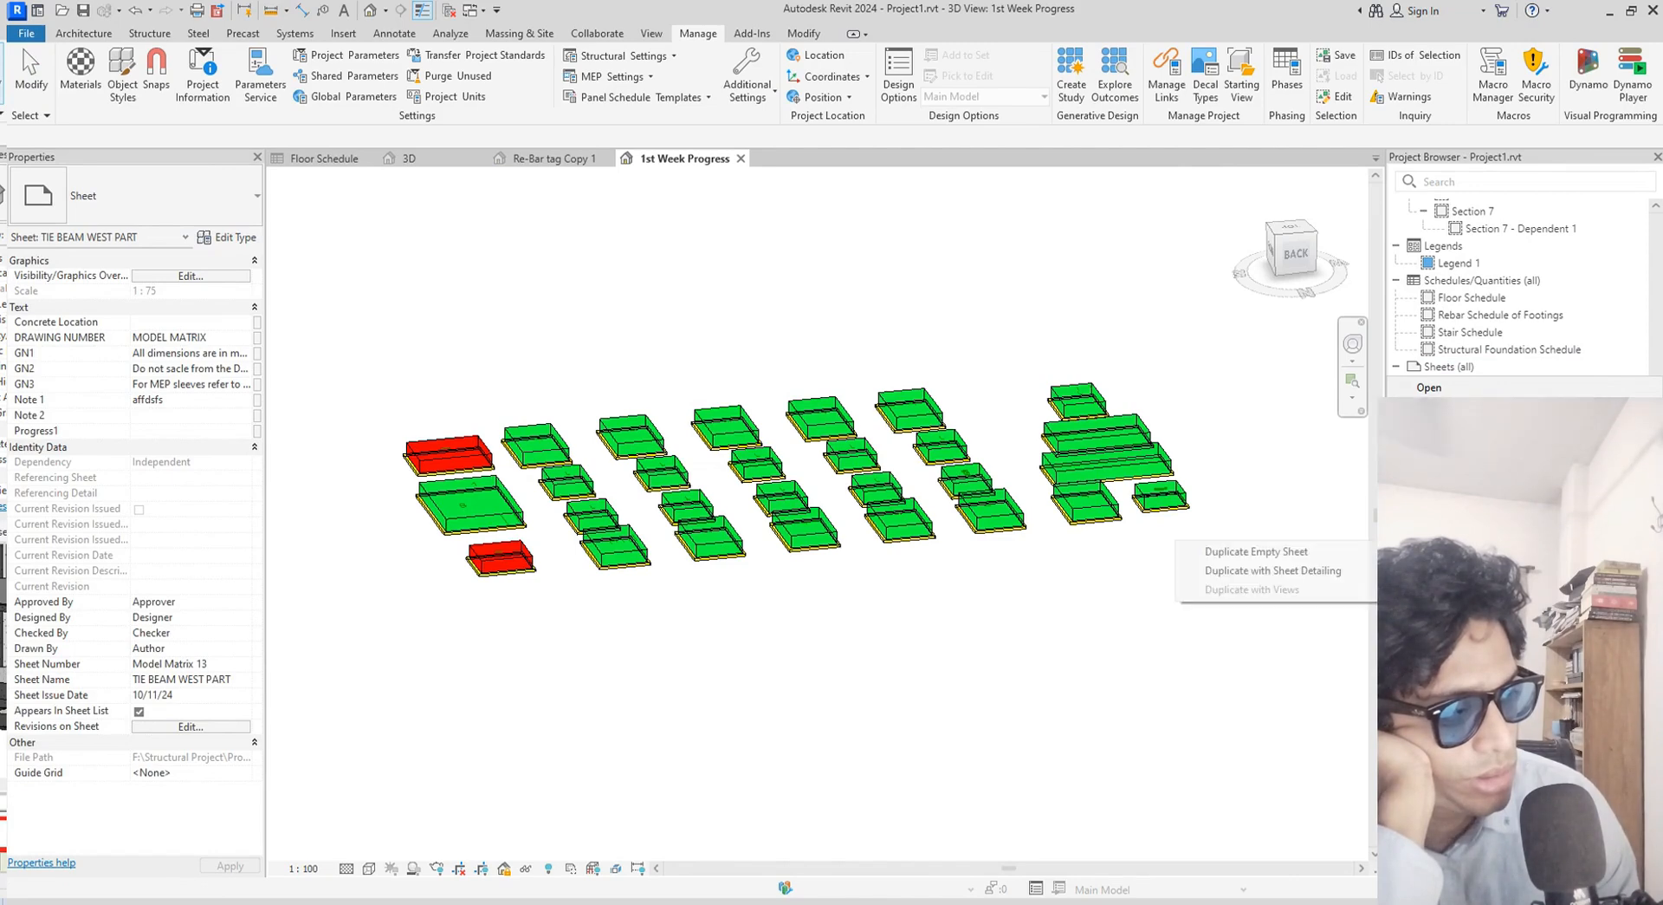
left_click(1340, 572)
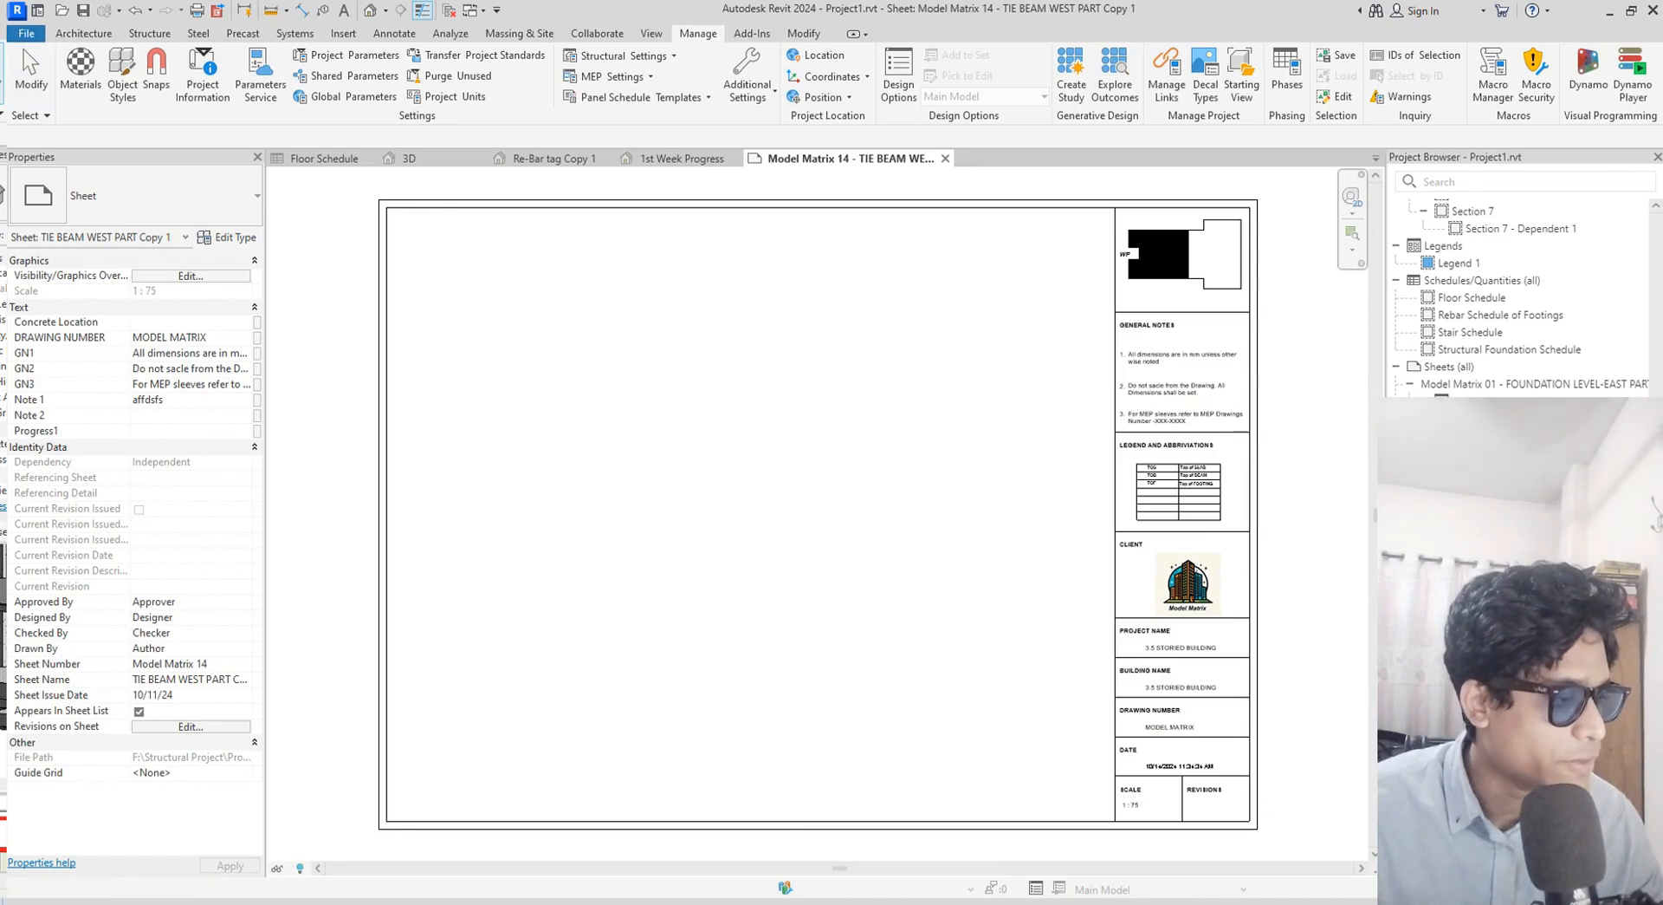
Rename the duplicated sheet as 1st Week Work Progress, keeping the number Model Matrix 14
key("F2")
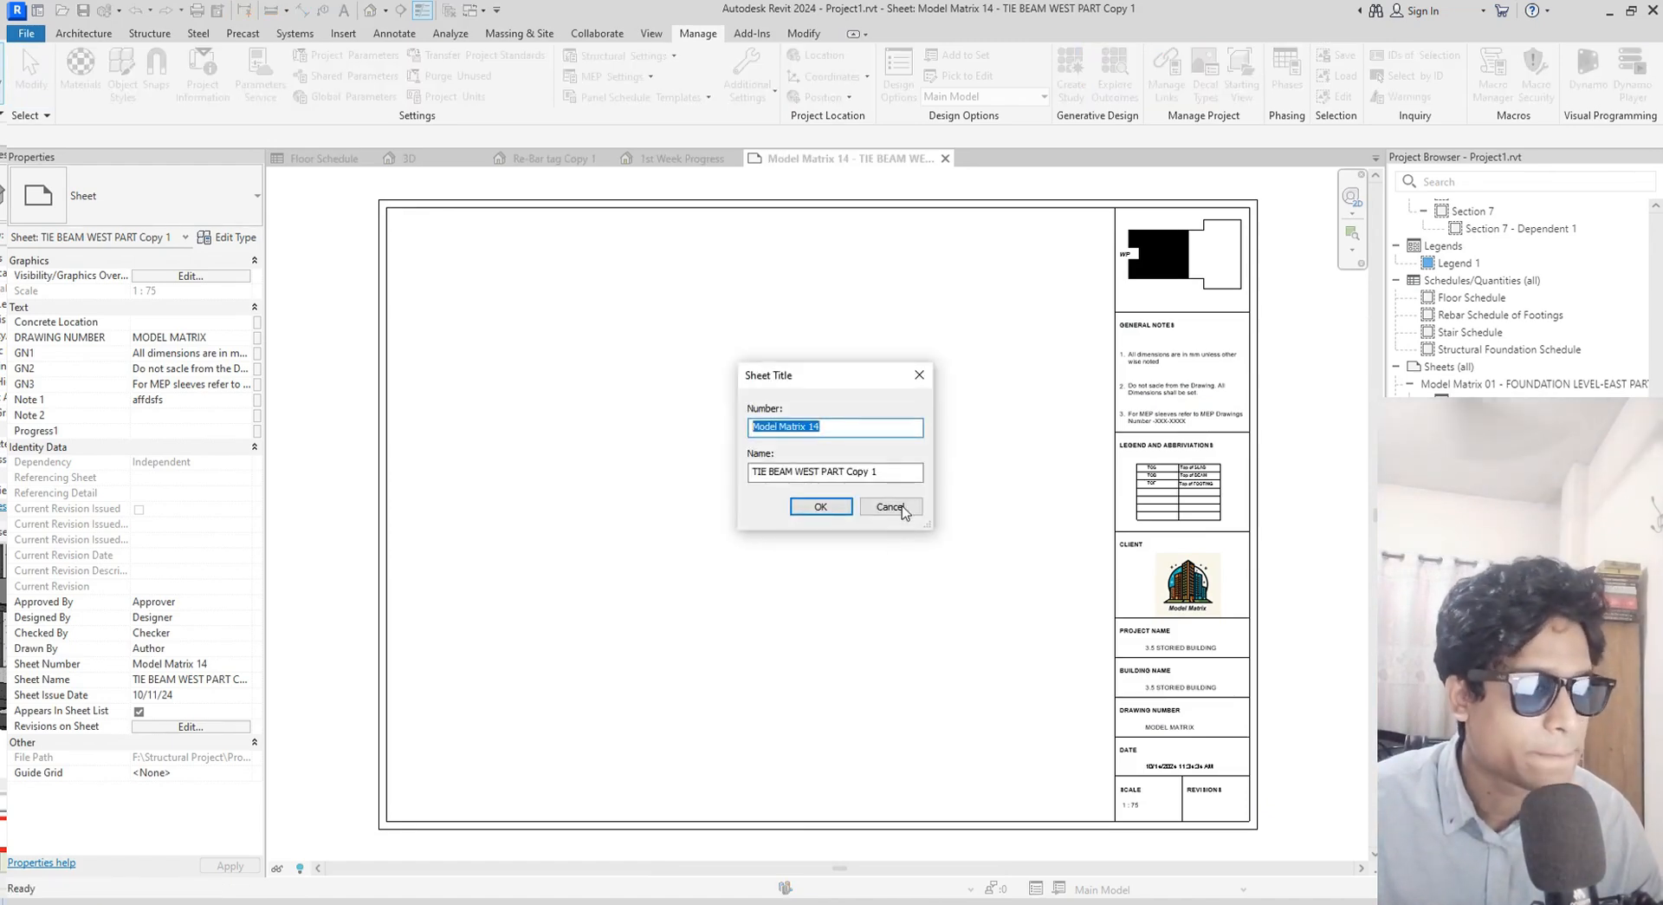
left_click(898, 472)
key("ctrl+a")
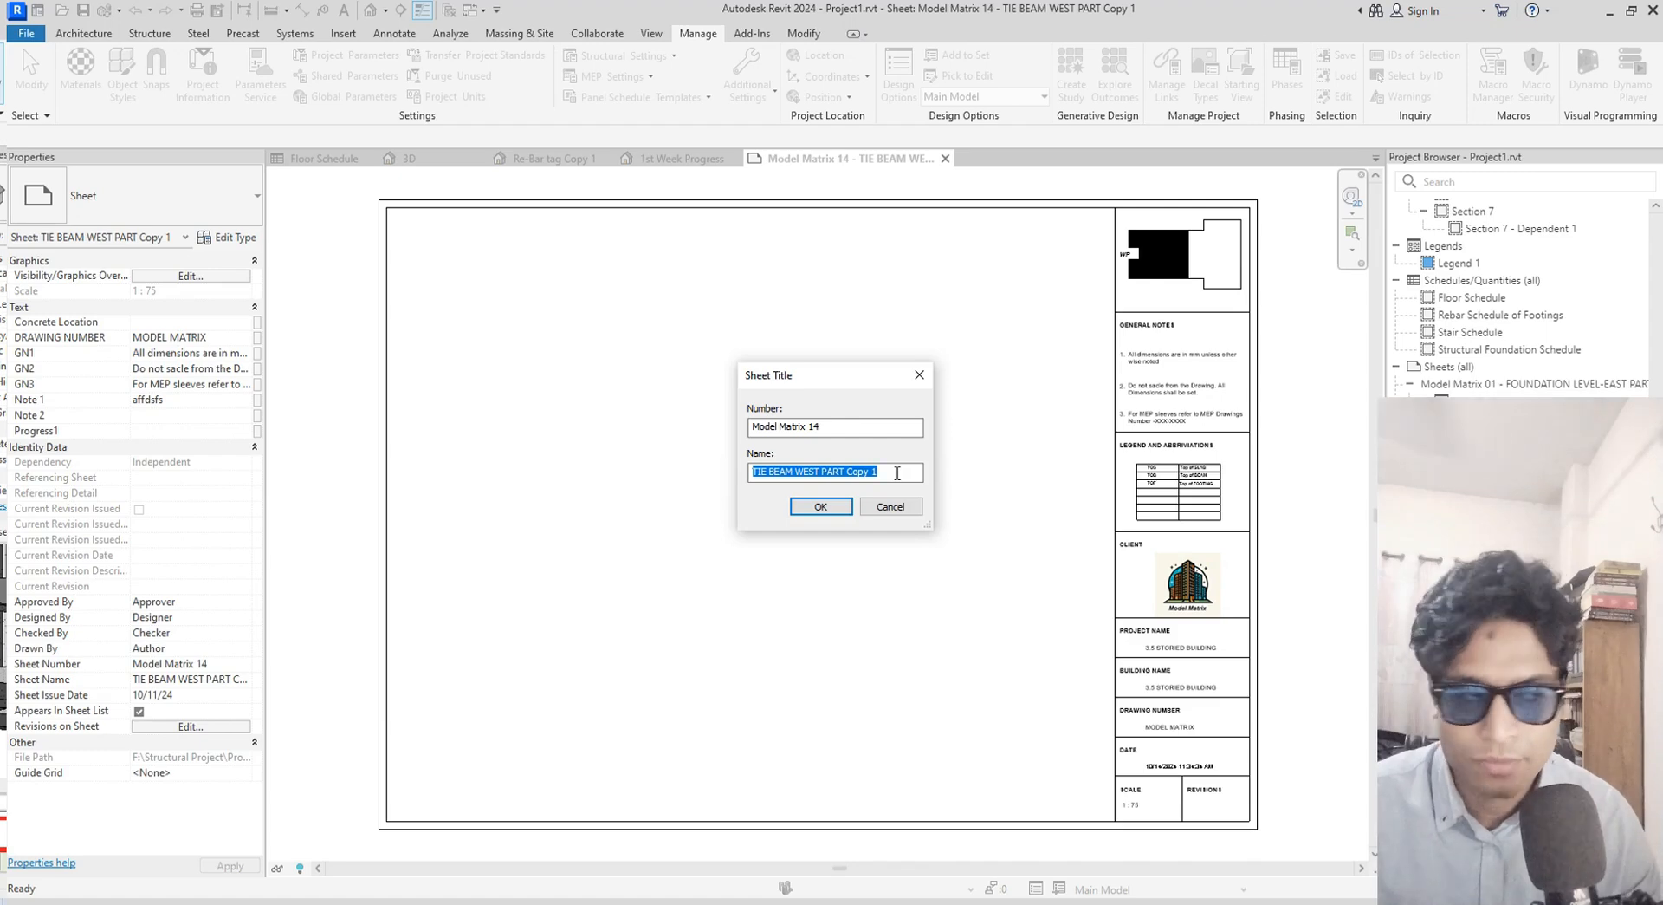
type("1s")
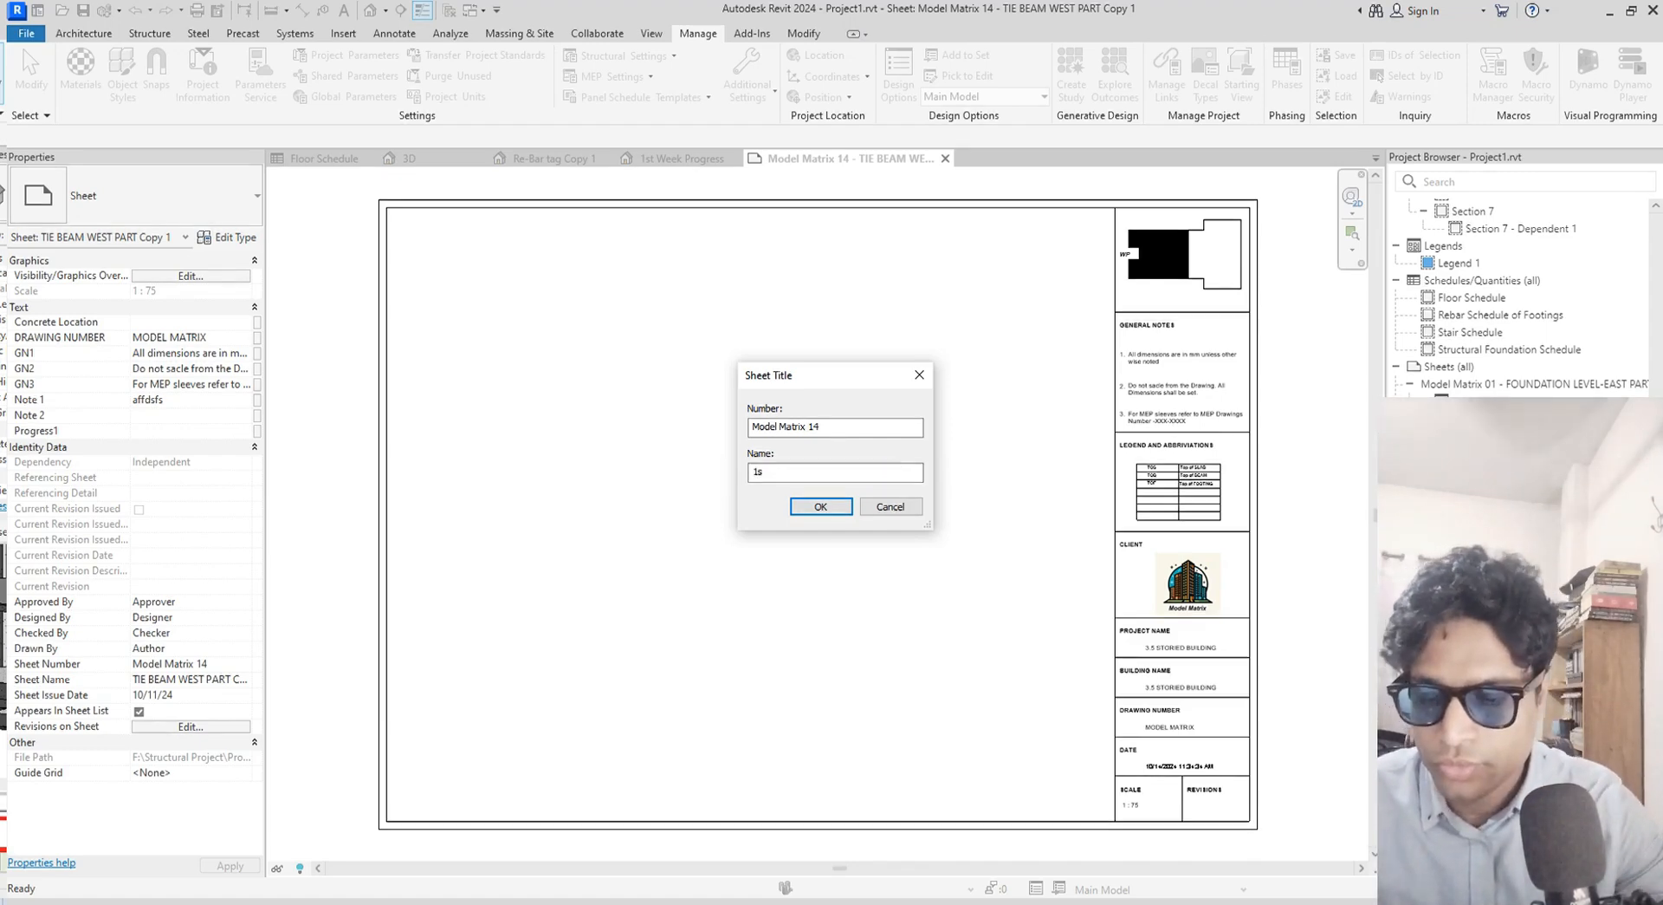
type("t w")
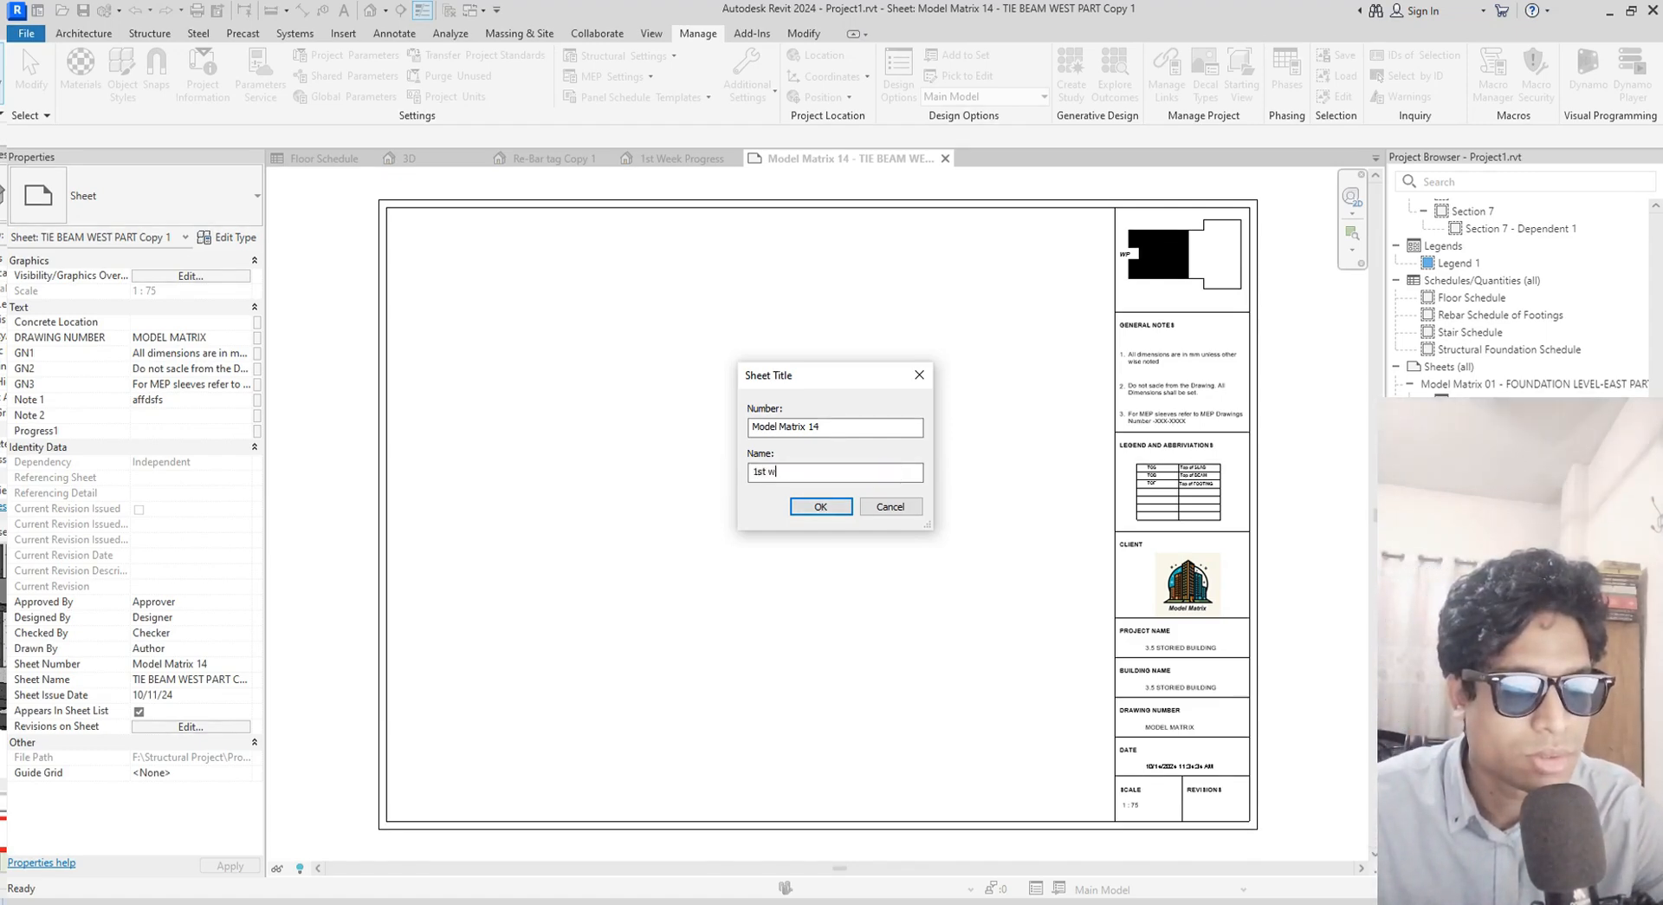
type("Wee")
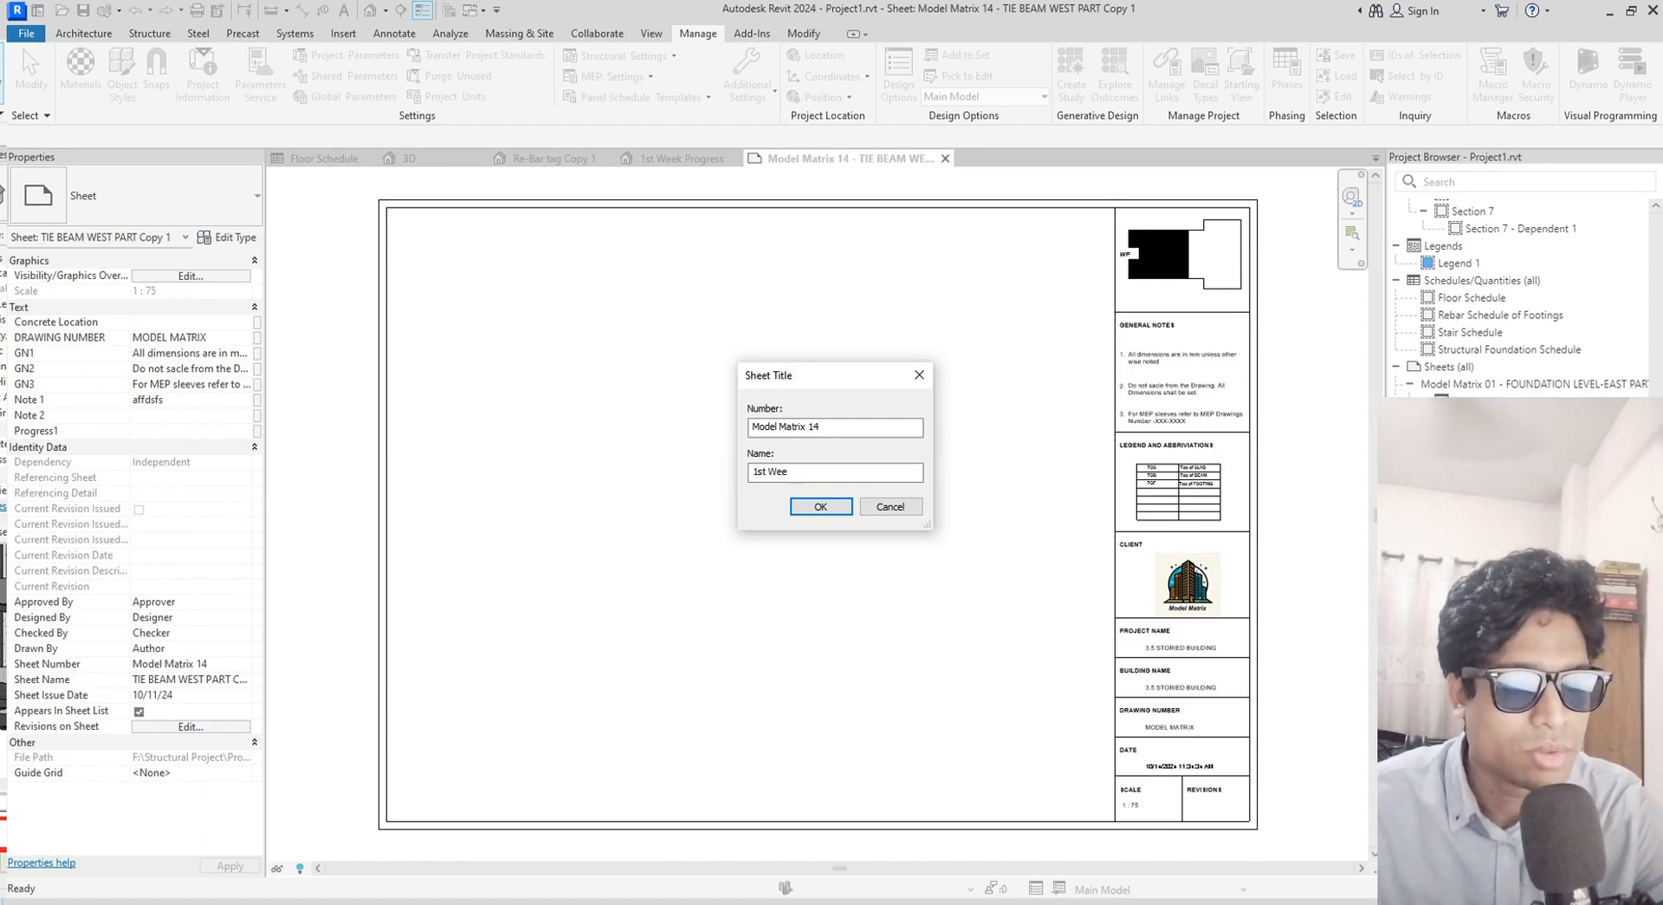
type("k ")
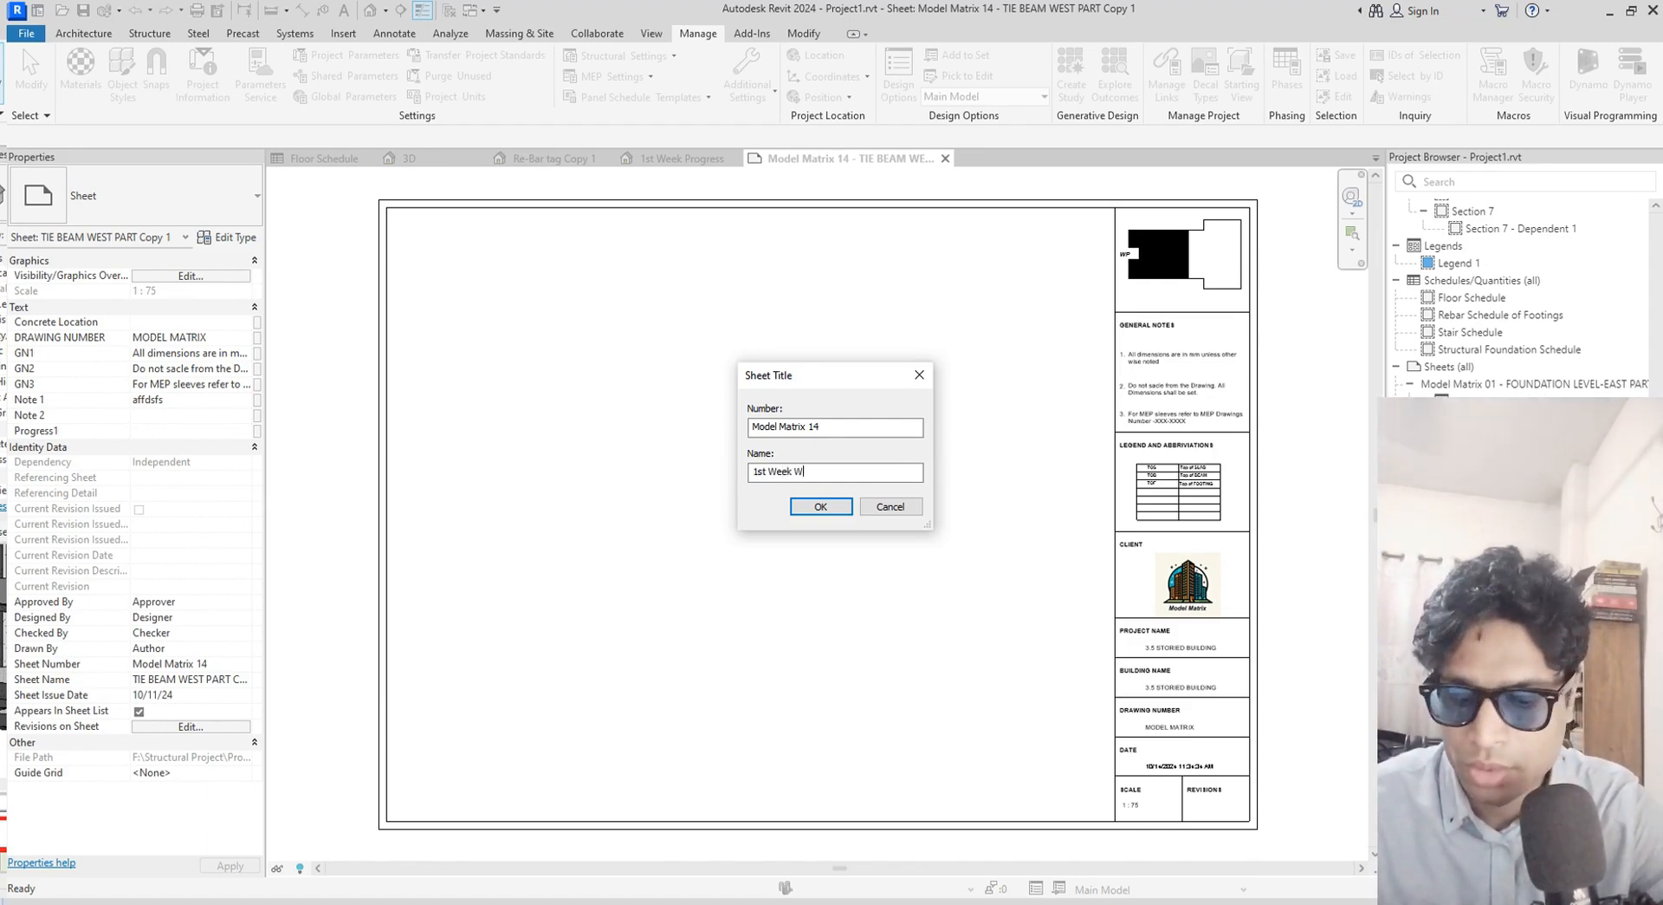
type("Work Progress")
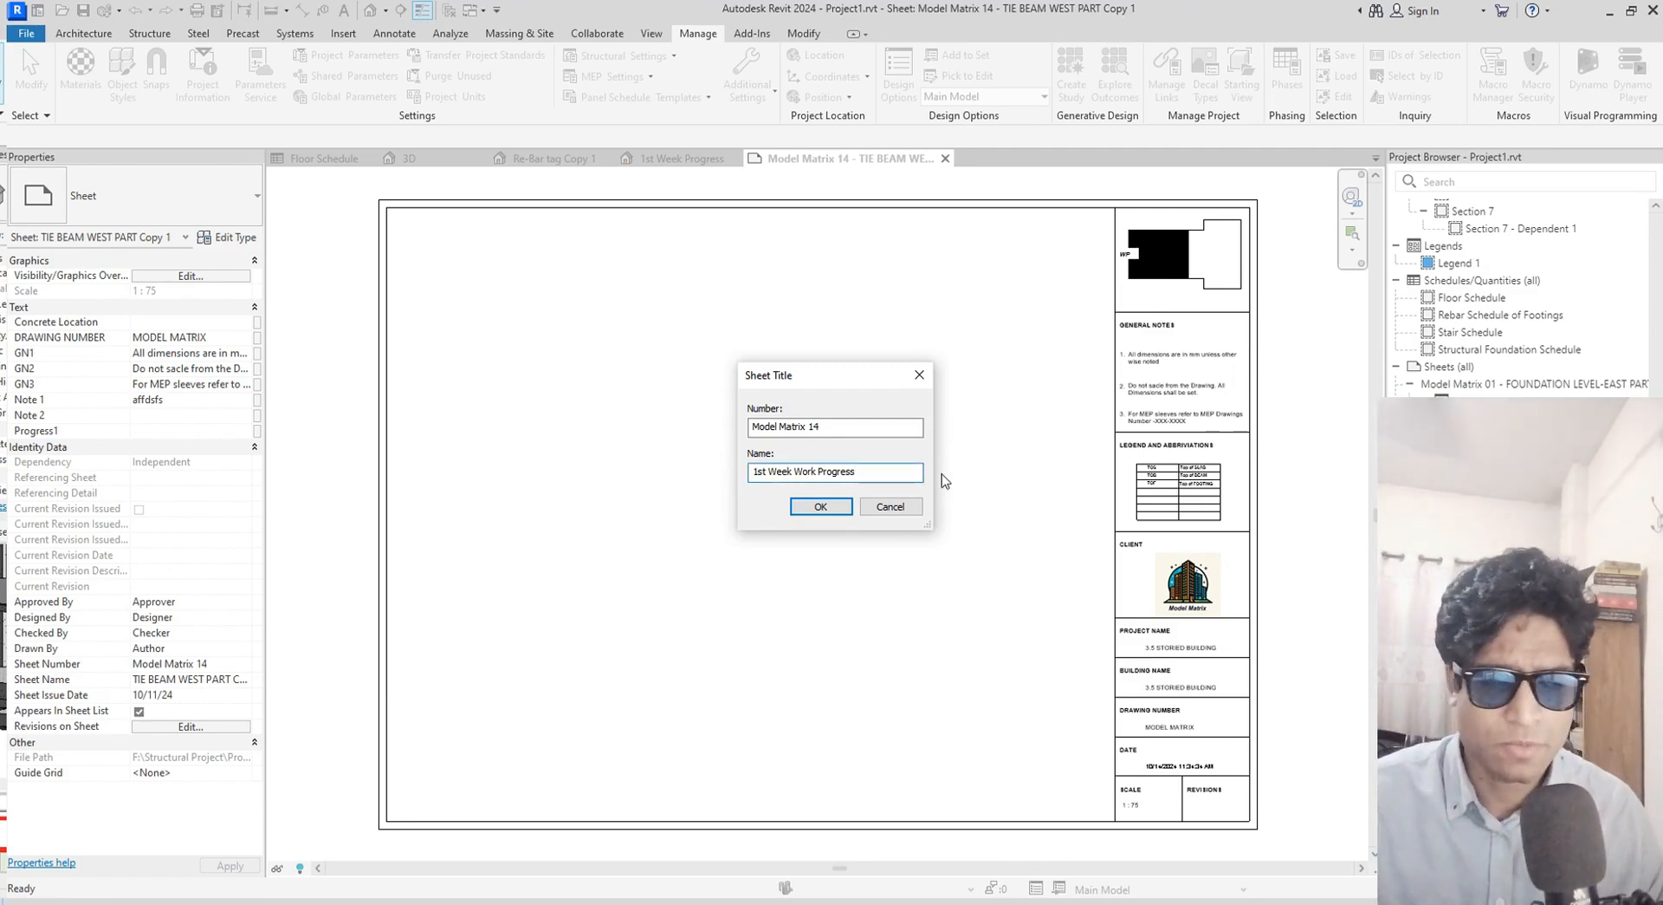
left_click(820, 506)
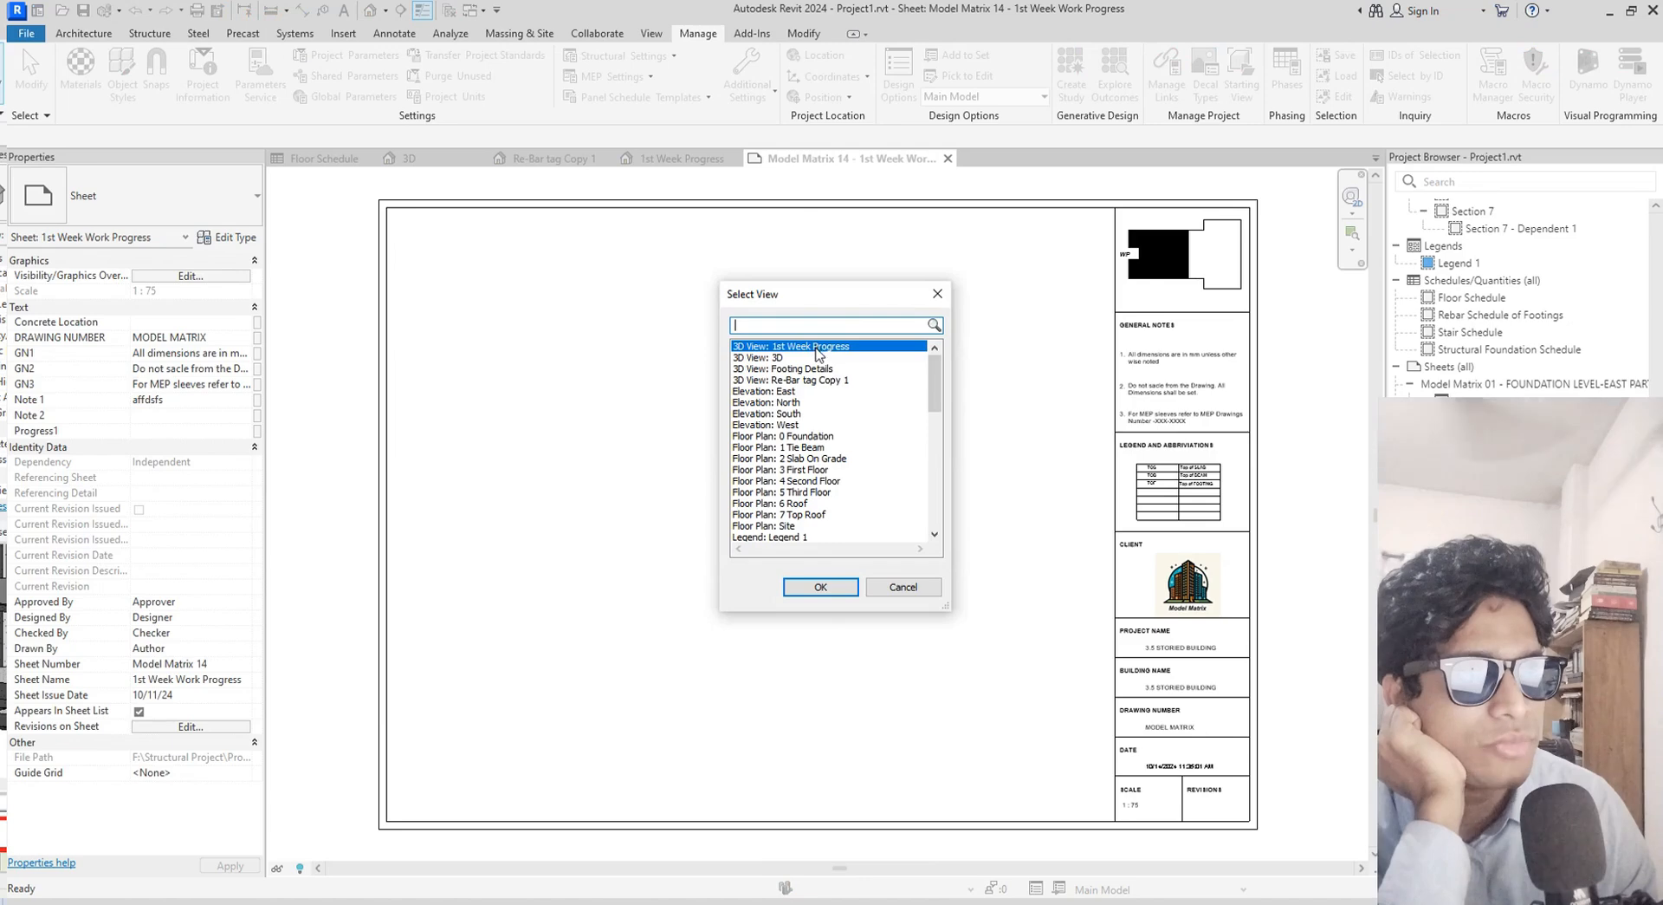
Place the 3D view 1st Week Progress on the 1st Week Work Progress sheet
left_click(840, 587)
left_click(795, 542)
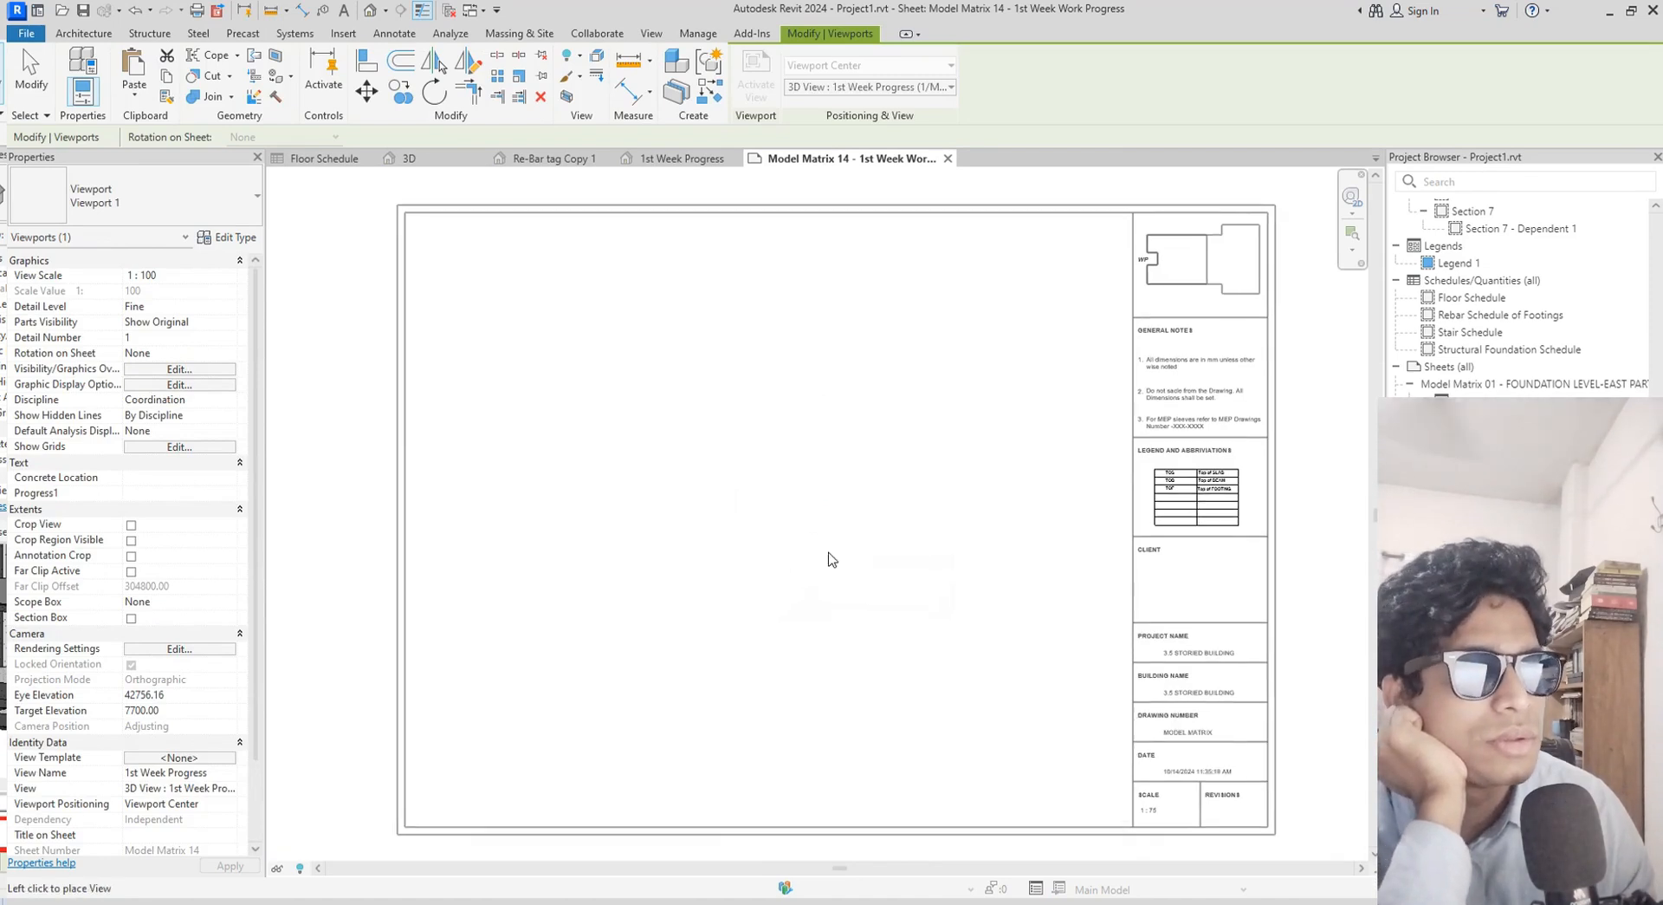
scroll(819, 531, "down", 4)
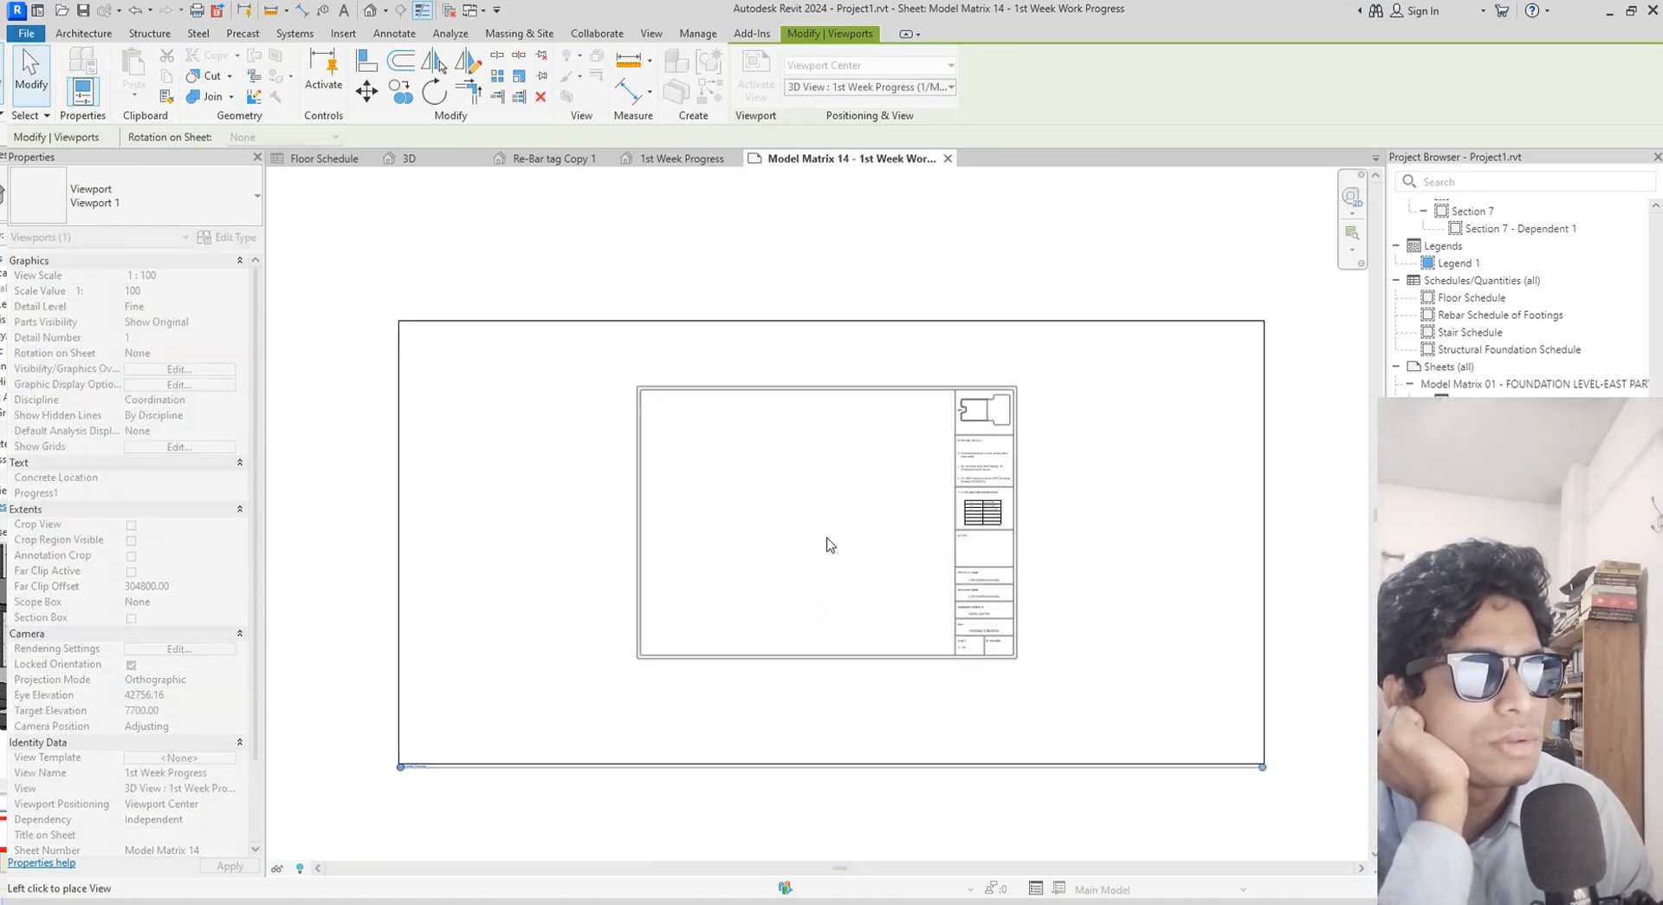
left_click(778, 511)
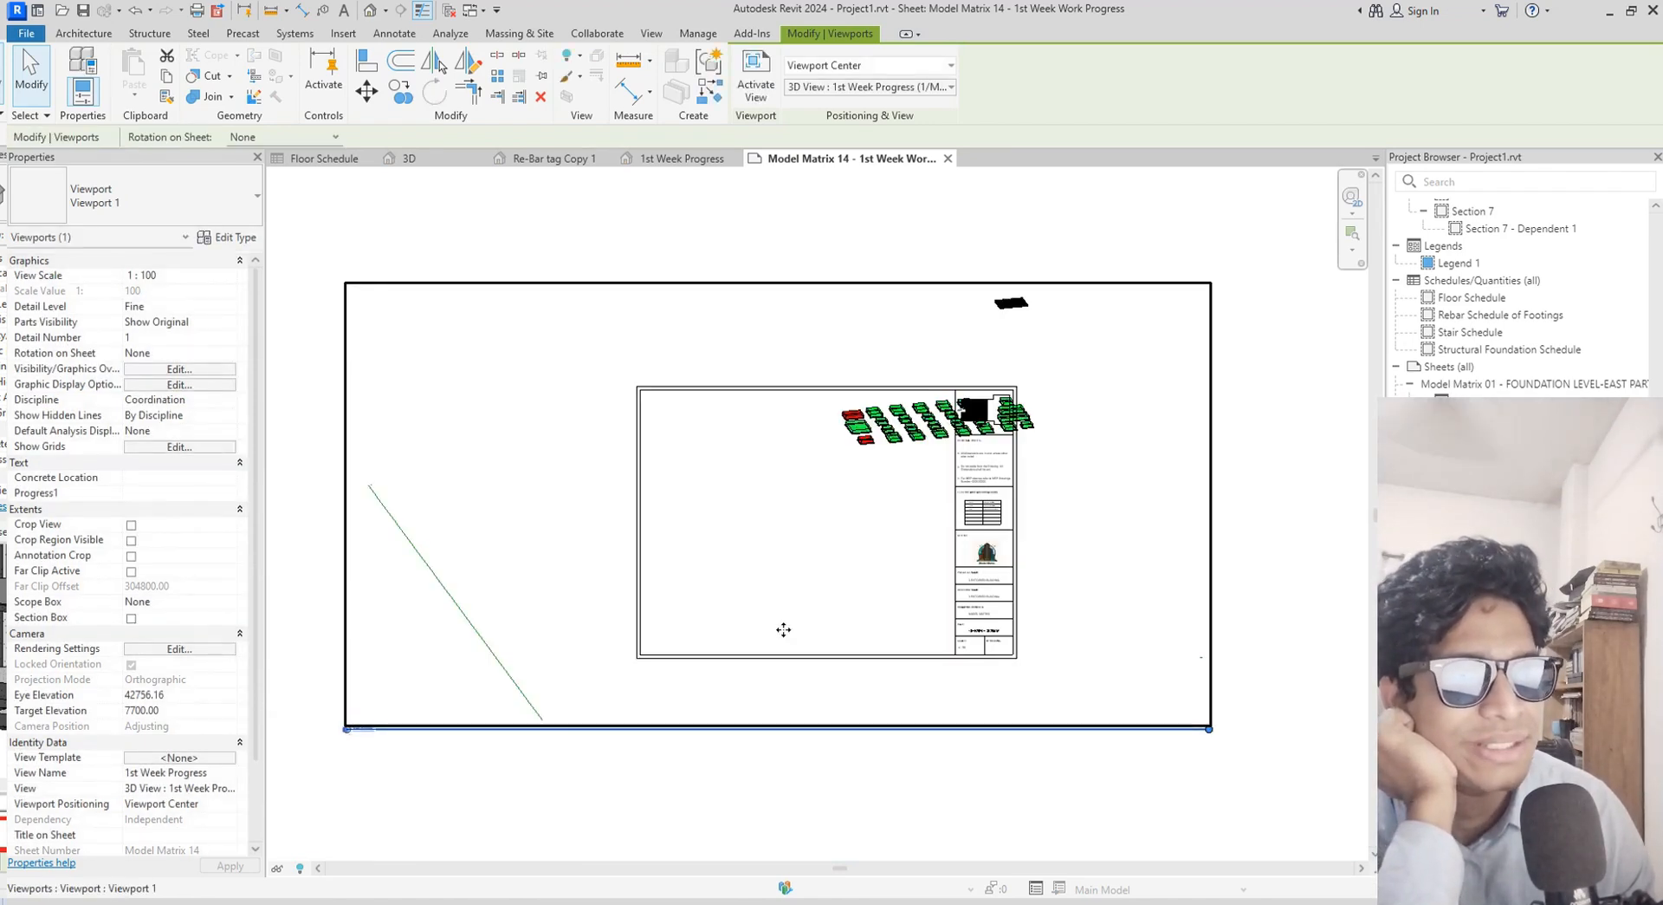
Shorten the viewport's title line and set the view scale to 1 : 500
left_click_drag(1214, 731, 989, 614)
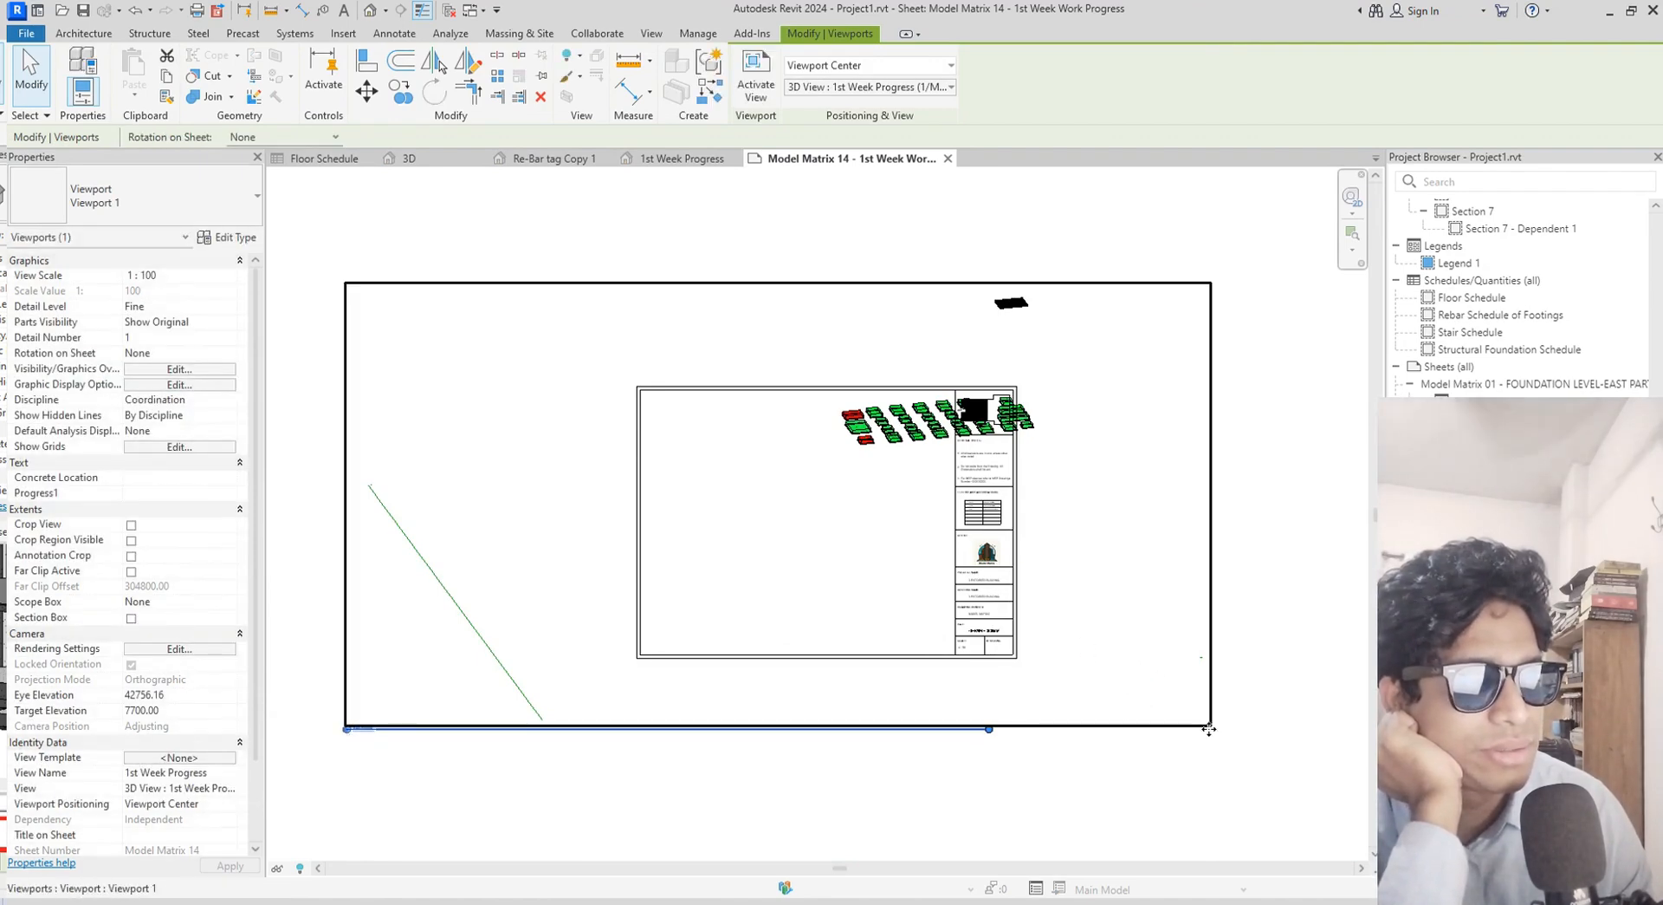
left_click(173, 276)
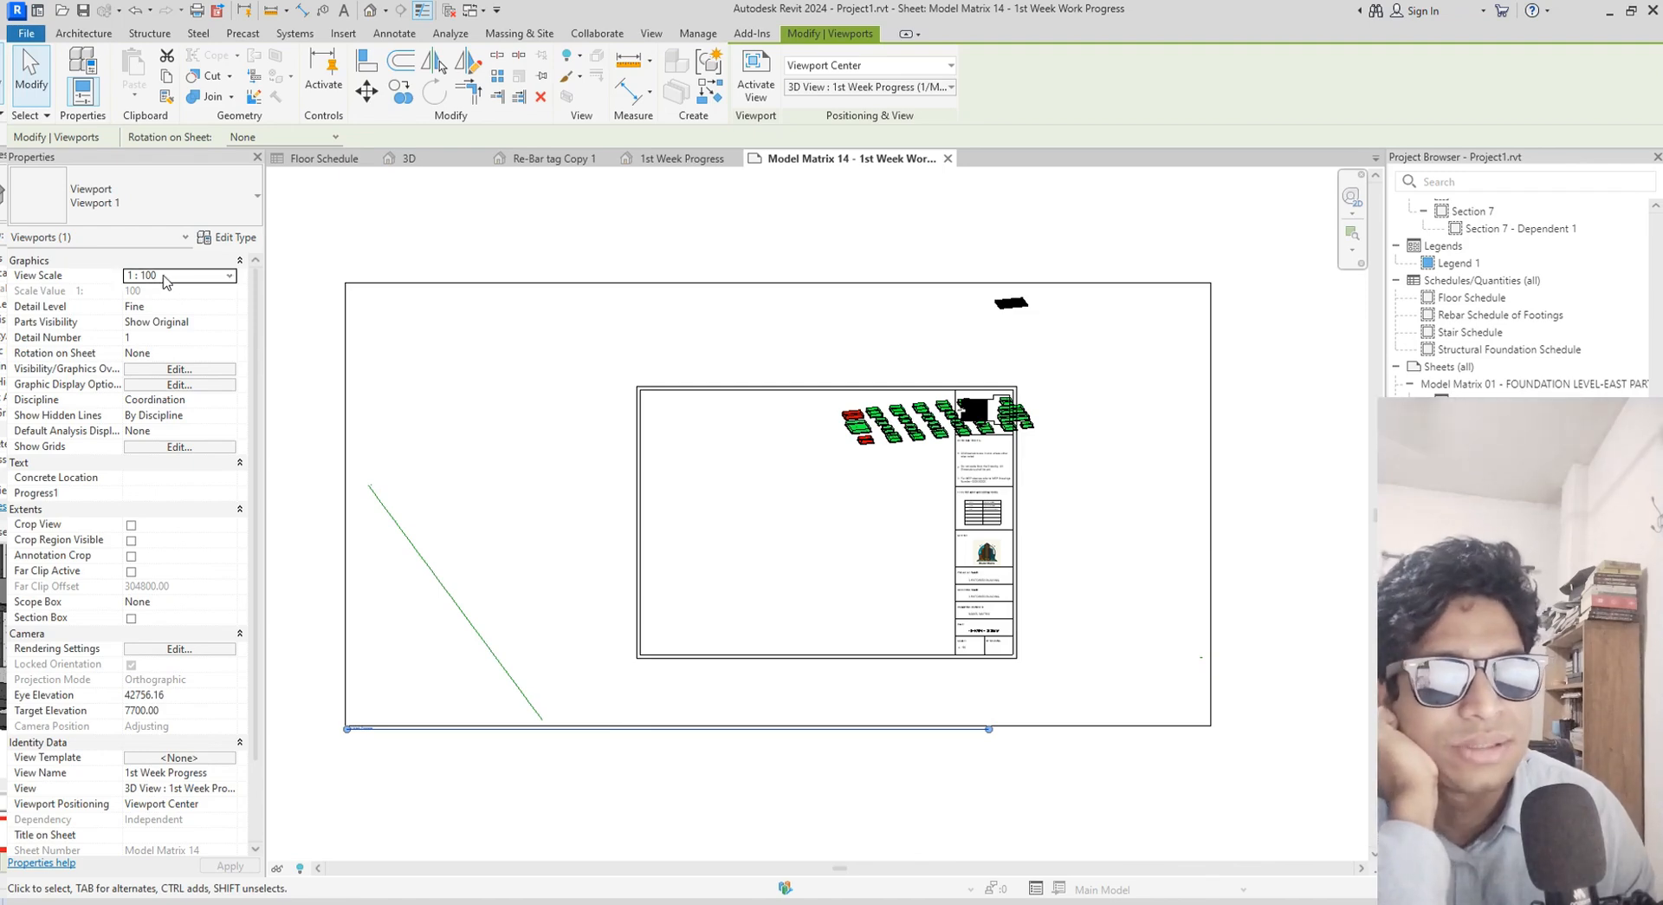
left_click(231, 277)
scroll(182, 312, "down", 1)
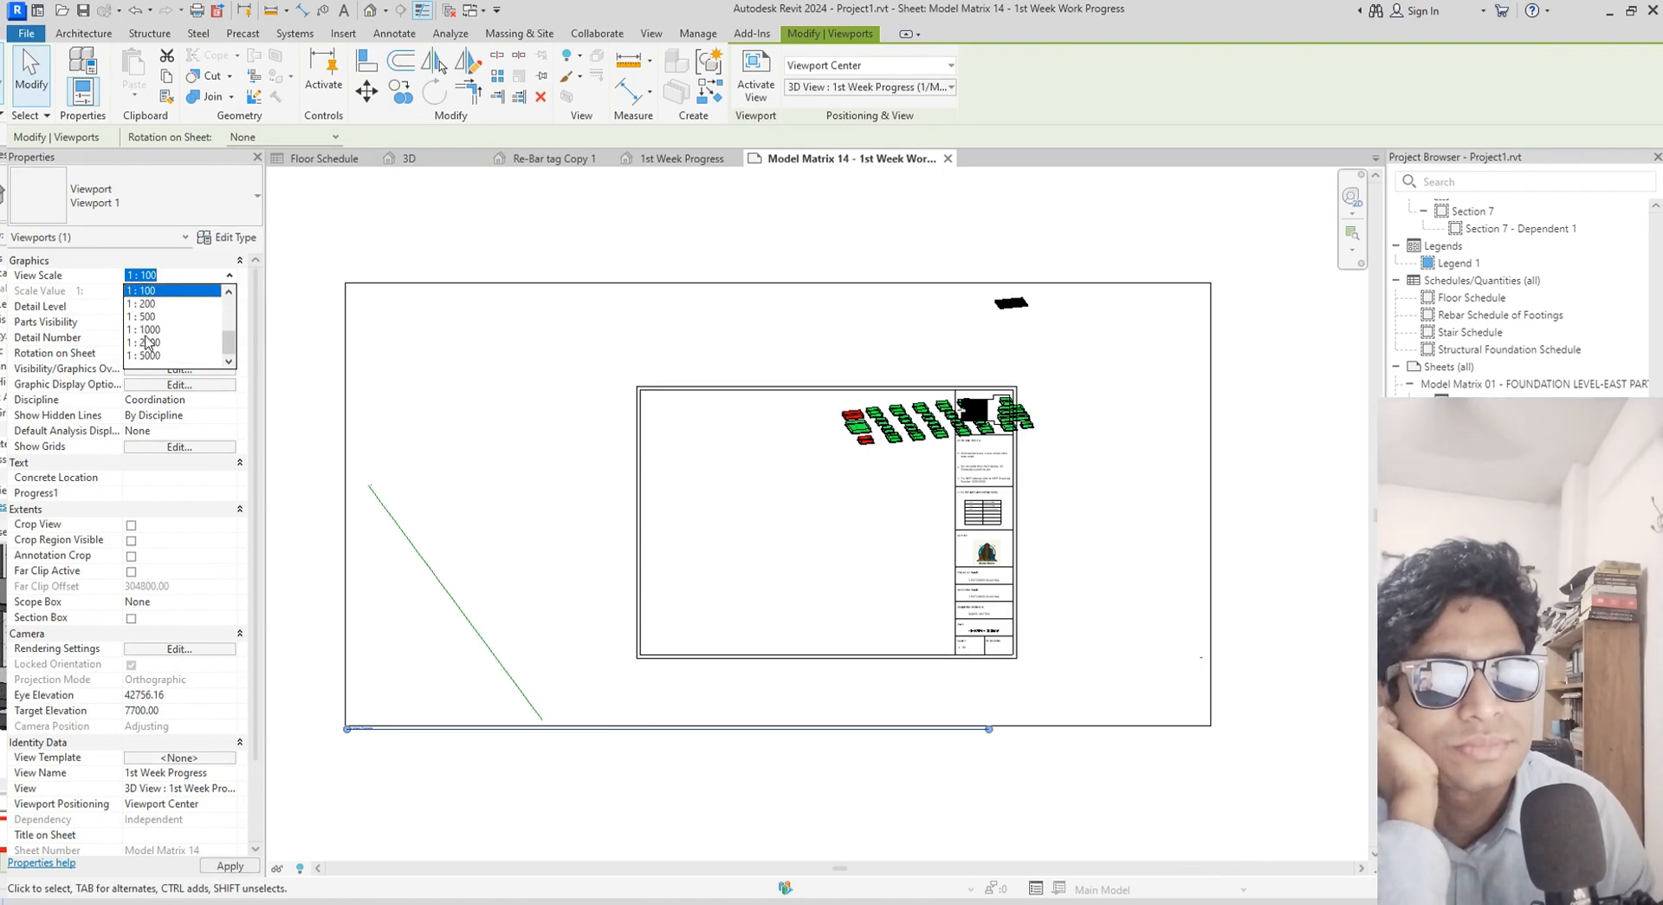
left_click(151, 317)
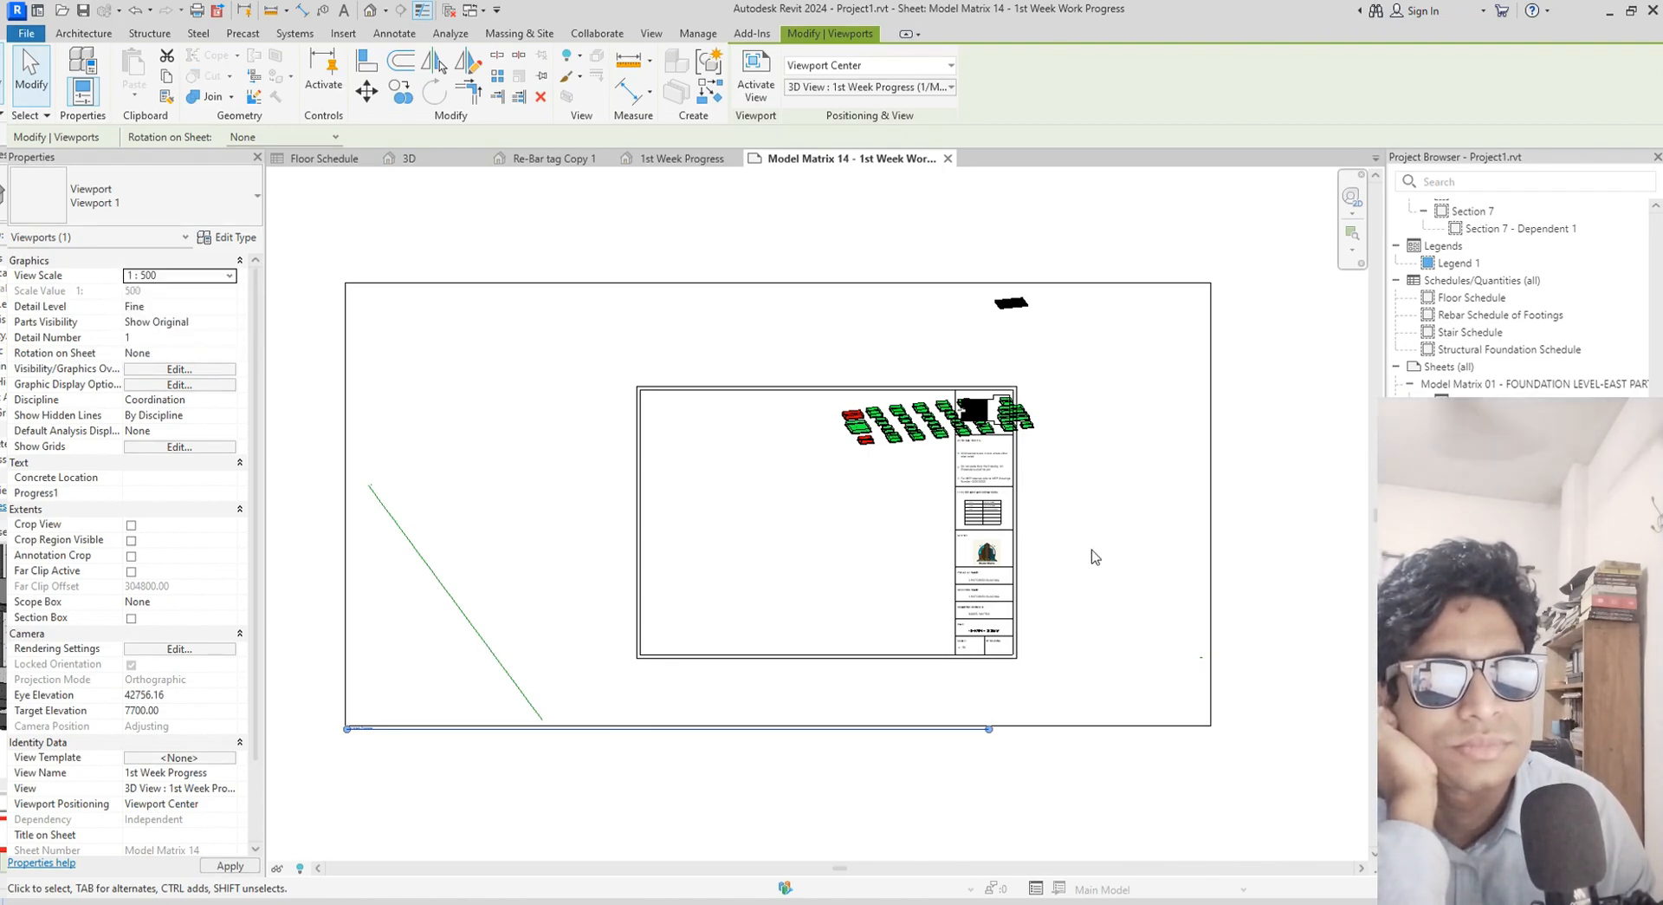
Move the viewport inside the sheet's drawing area and shorten its title line so it ends within the viewport
scroll(426, 686, "up", 1)
mouse_move(427, 684)
left_mouse_down()
mouse_move(672, 616)
mouse_move(828, 505)
mouse_move(855, 528)
left_mouse_up()
scroll(1318, 597, "down", 1)
middle_click_drag(1317, 597, 988, 552)
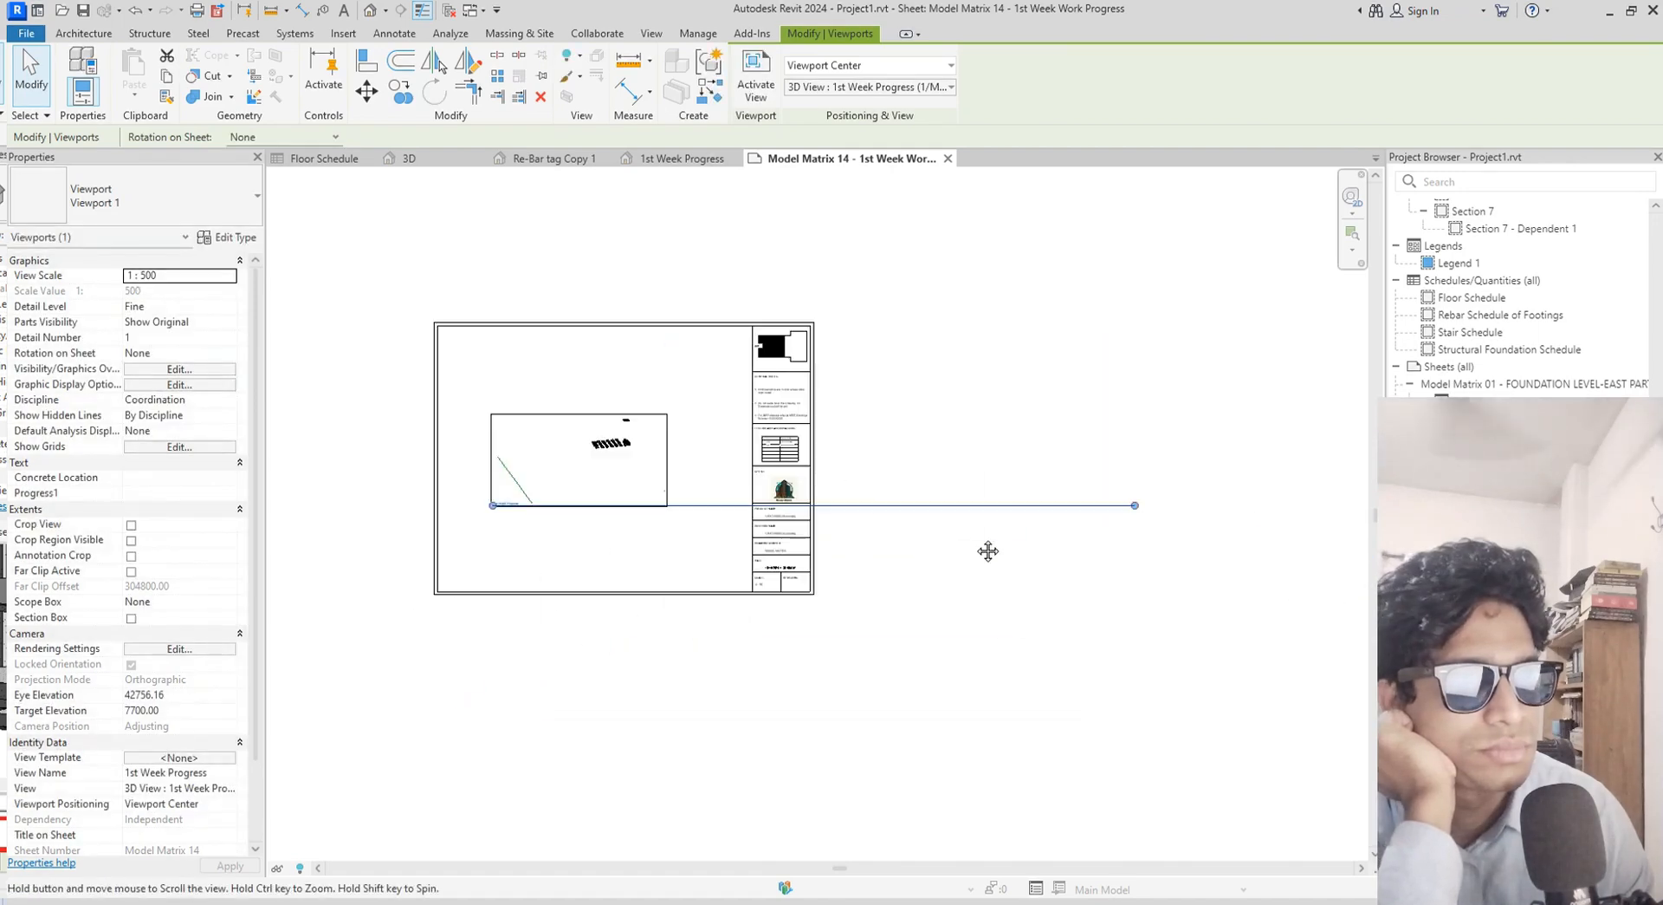
left_click_drag(1135, 507, 609, 511)
Set the viewport's view scale to 1 : 200 and shift the viewport to bring the footings clear of the title block
scroll(650, 466, "up", 1)
scroll(575, 476, "up", 4)
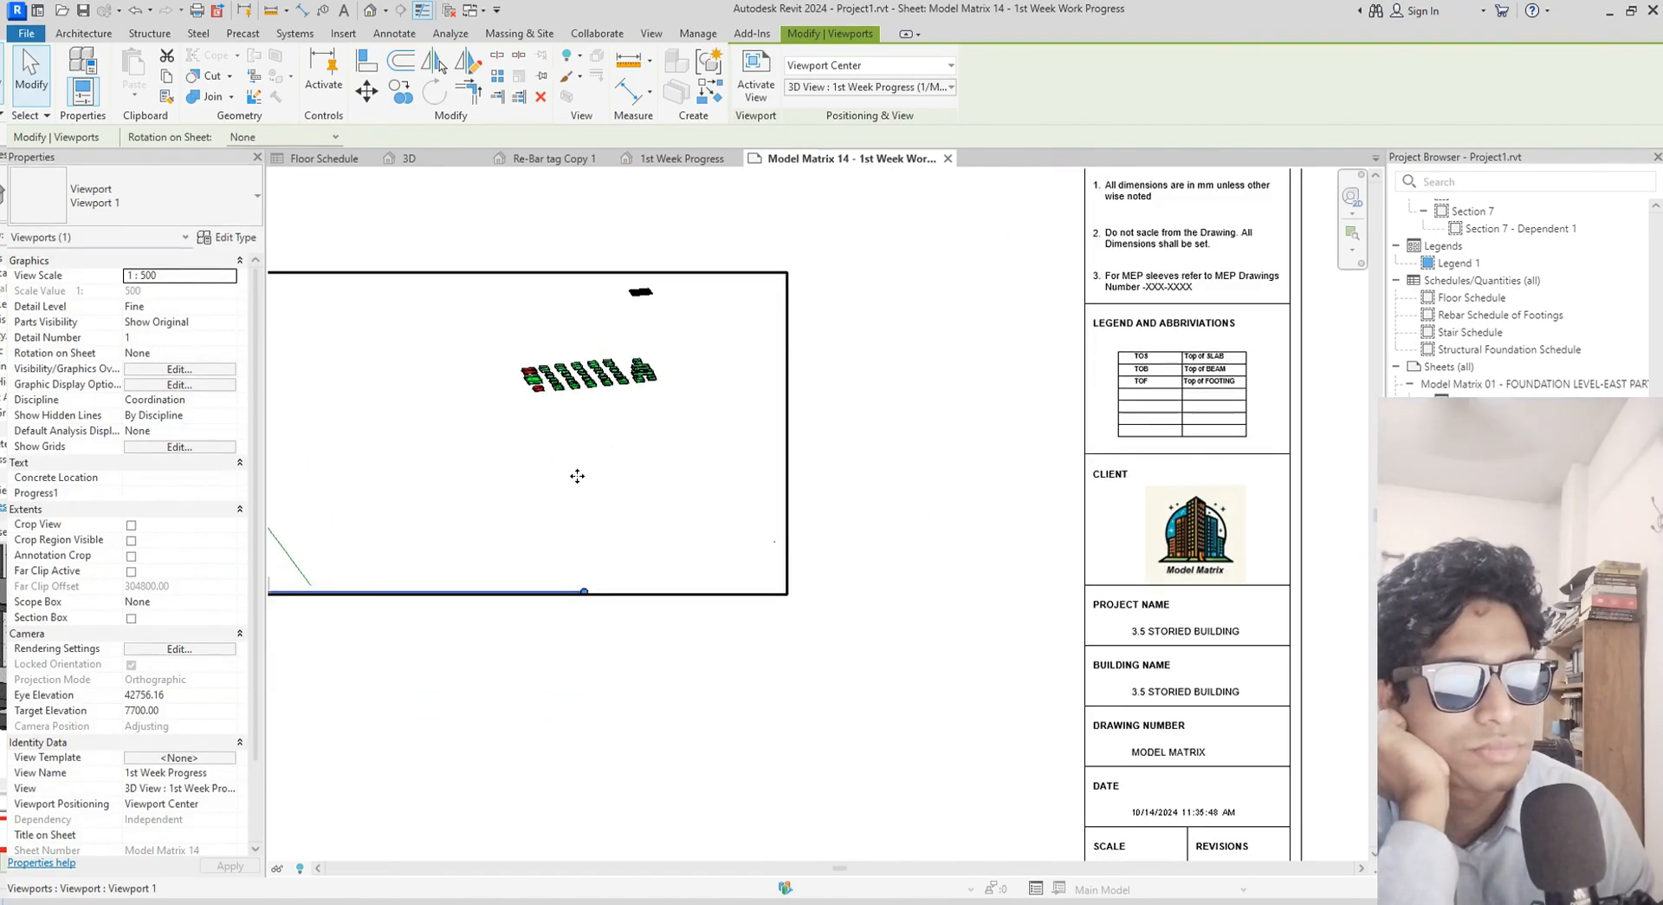
scroll(779, 332, "up", 1)
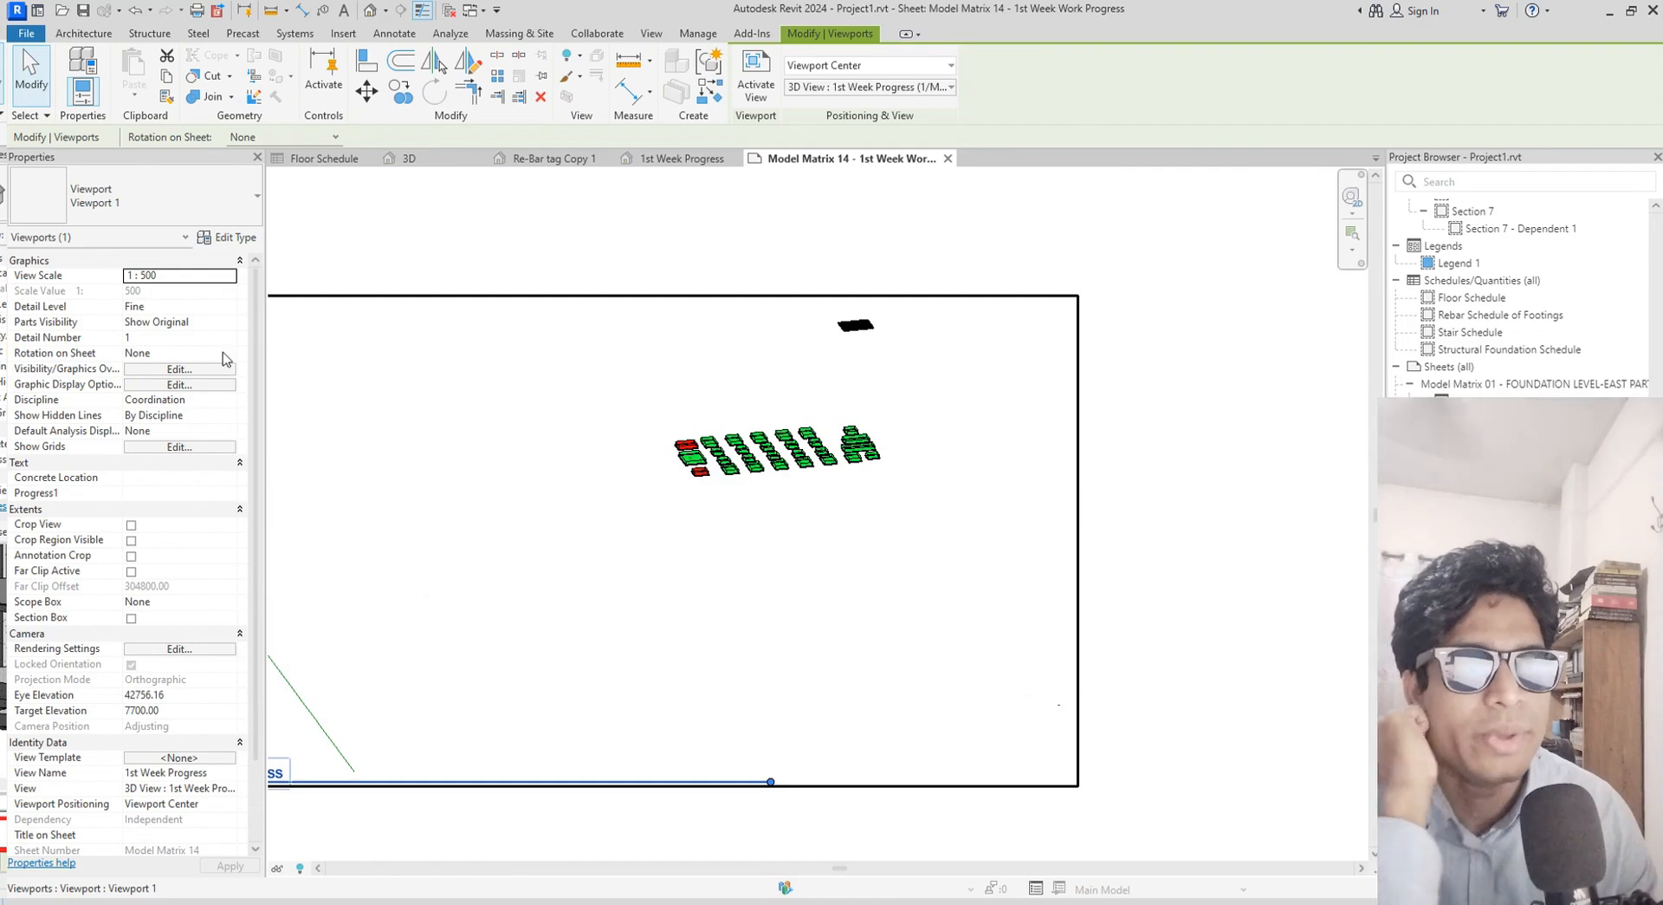
left_click(230, 276)
left_click(231, 277)
left_click(231, 276)
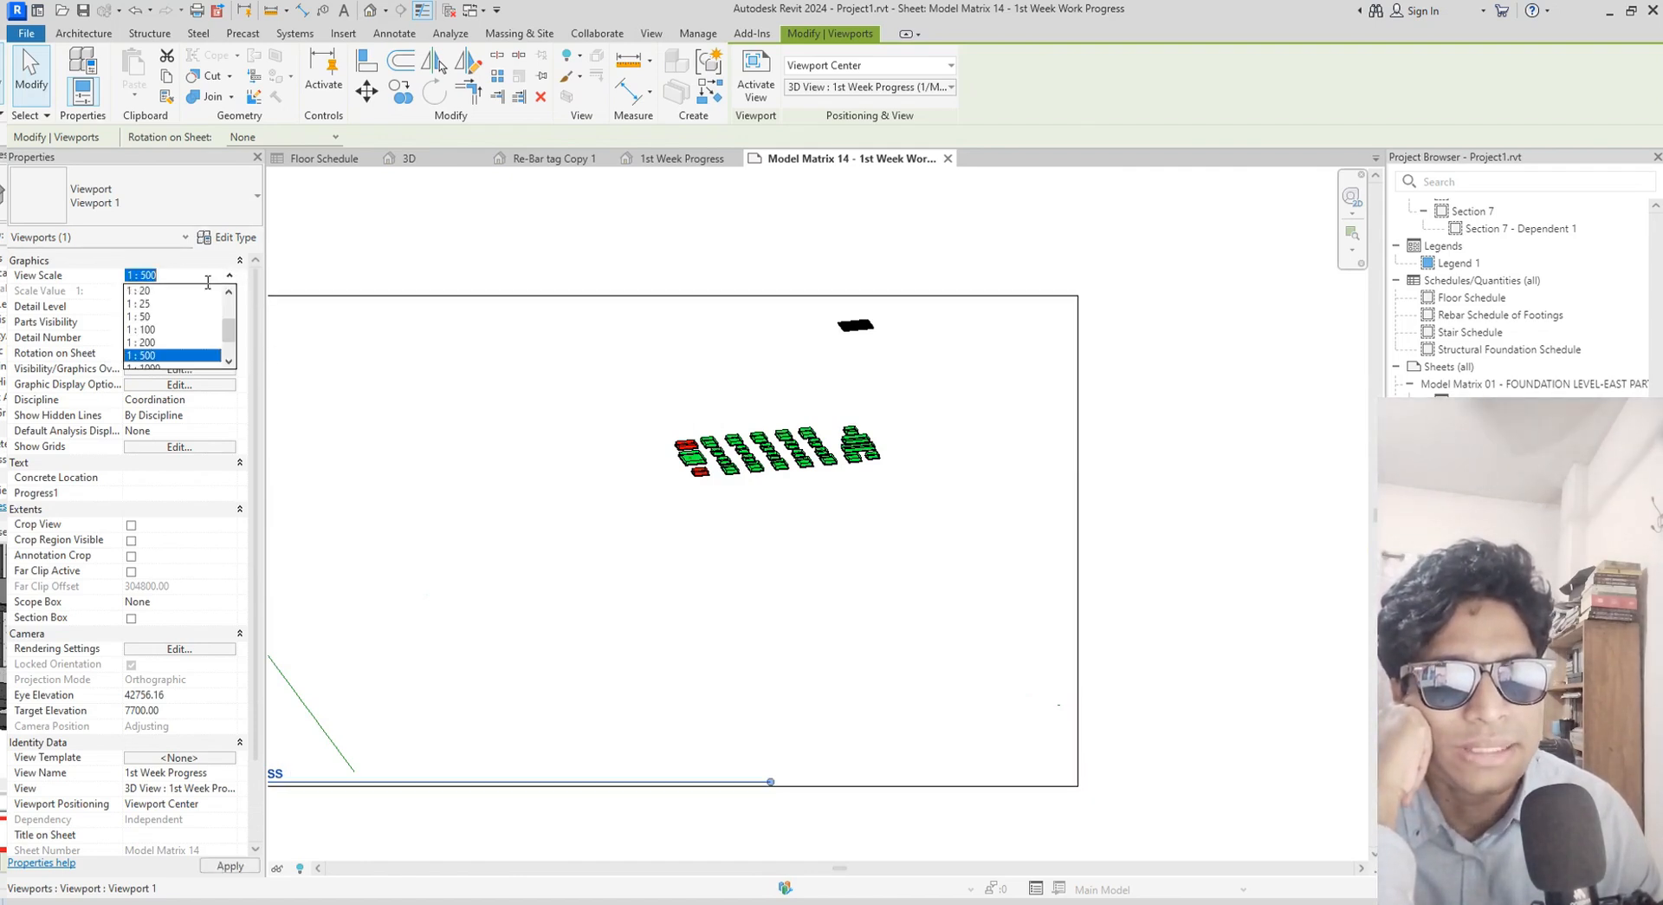
left_click(161, 343)
scroll(794, 549, "down", 6)
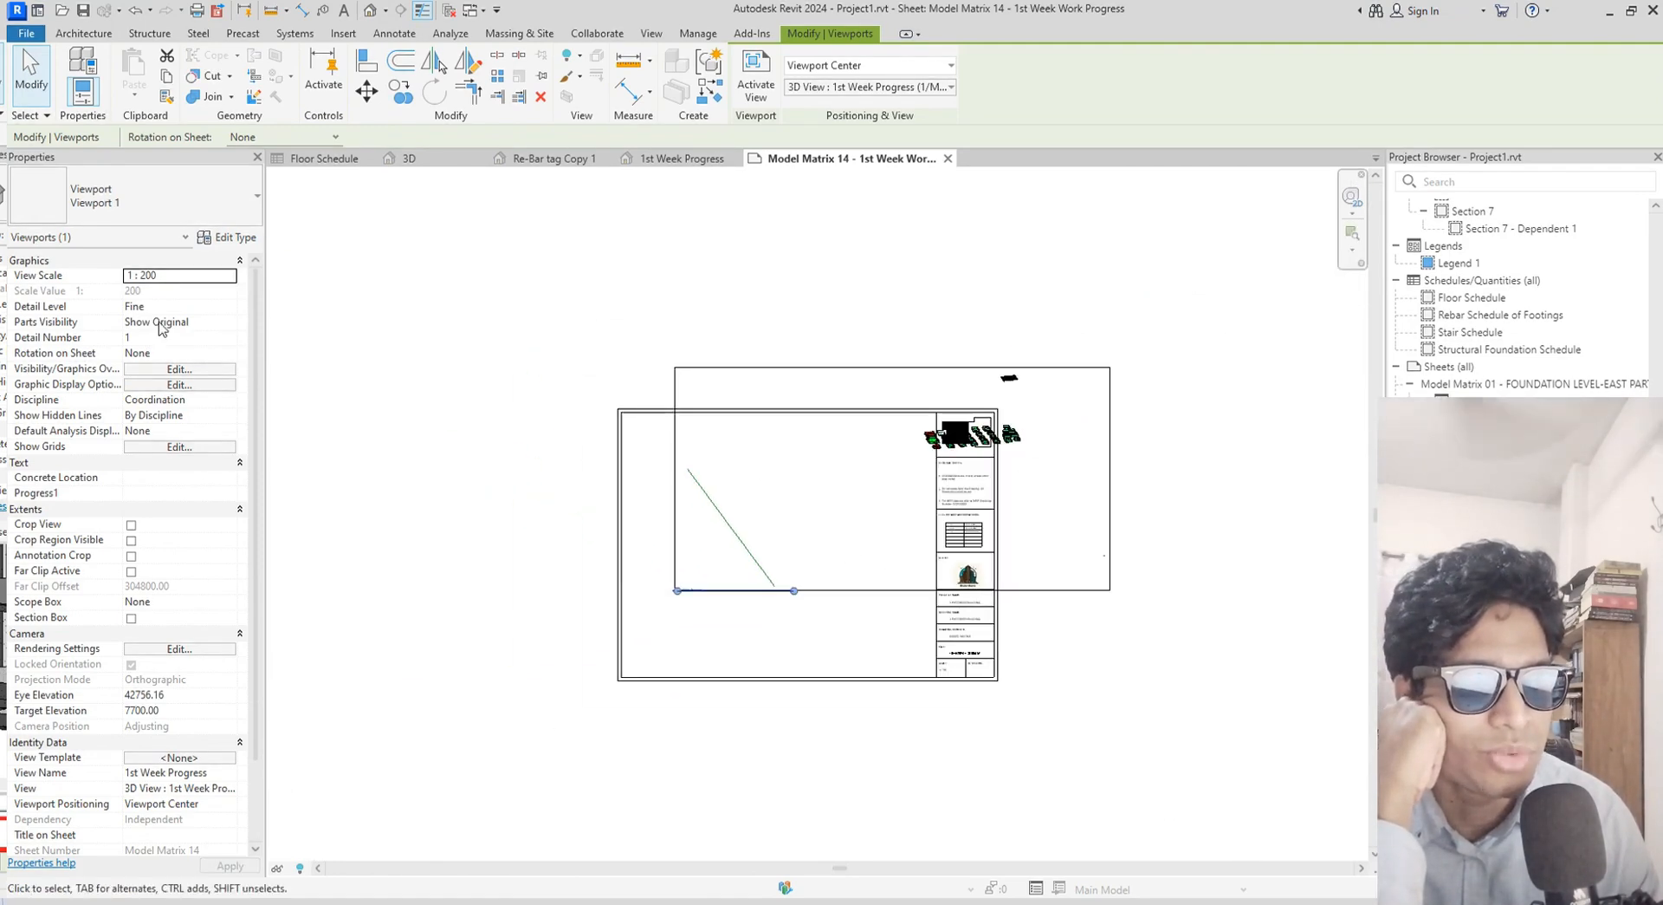
left_click_drag(808, 570, 701, 627)
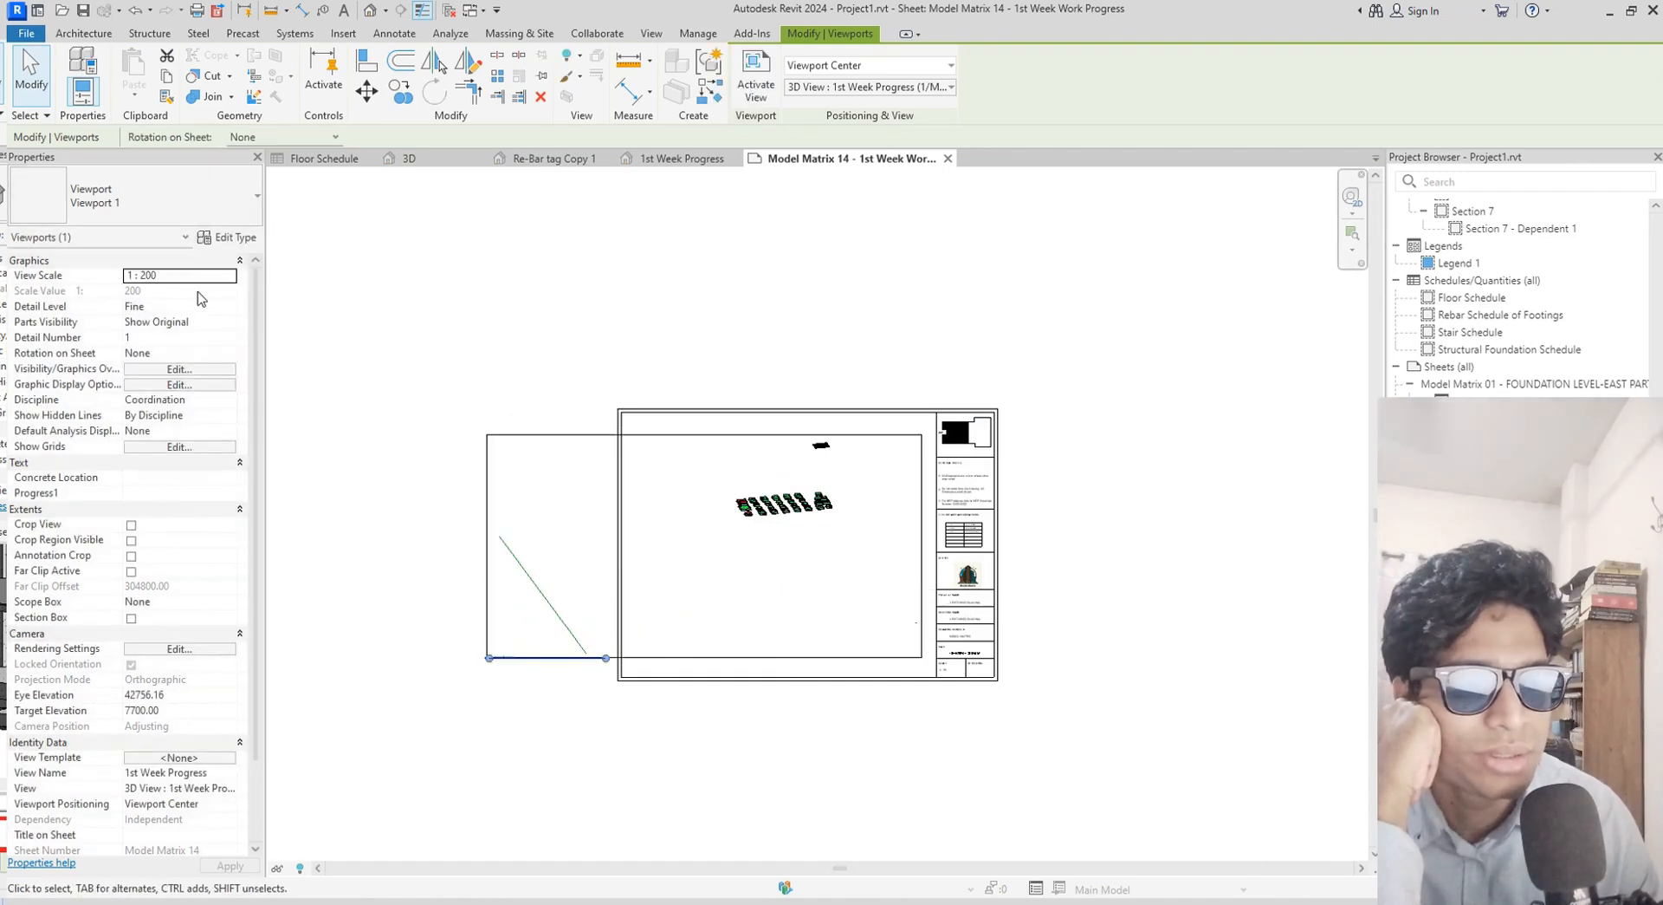
Set the viewport to a custom scale value of 300 and move it inside the sheet frame, clear of the title block
left_click(232, 276)
scroll(189, 299, "up", 2)
left_click(164, 291)
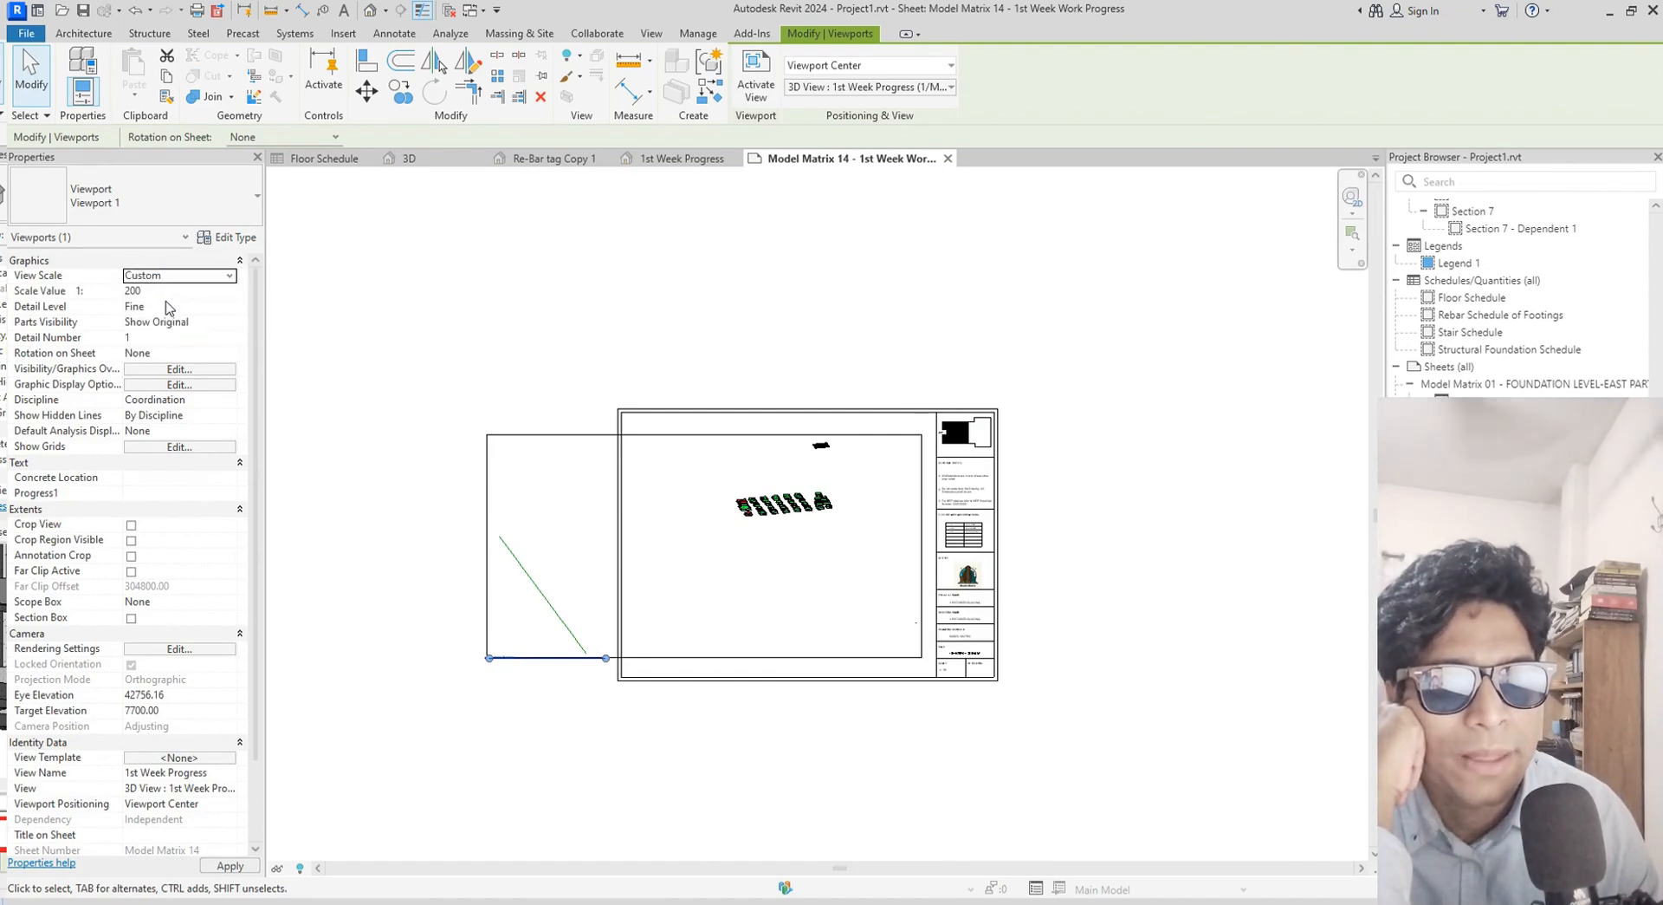
left_click(166, 293)
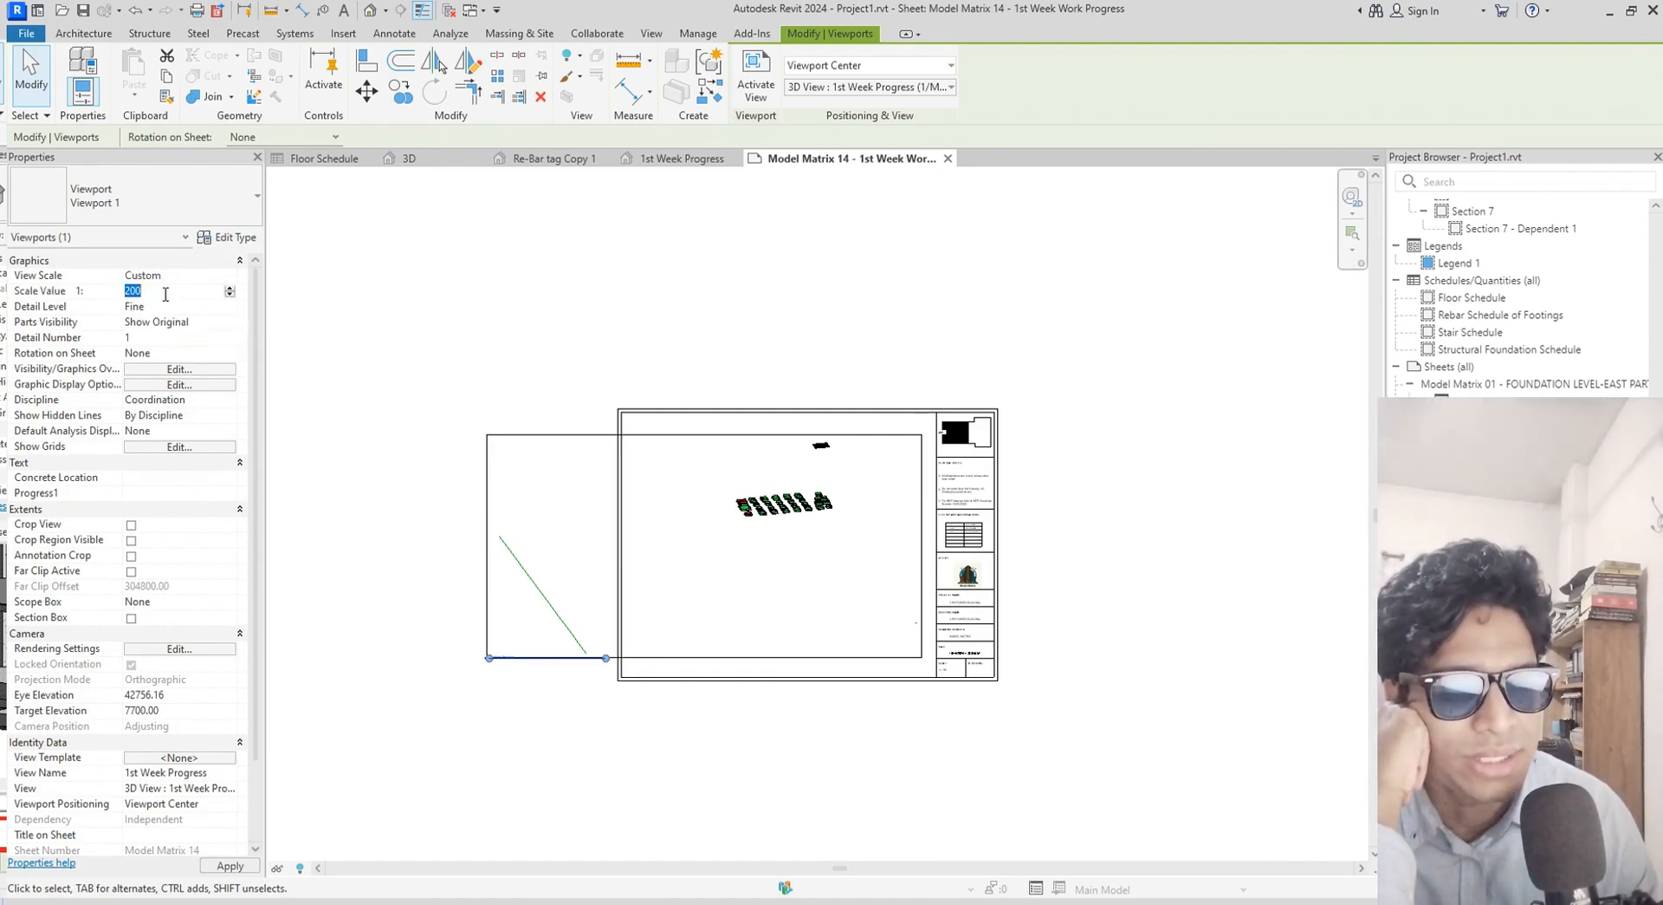
type("300")
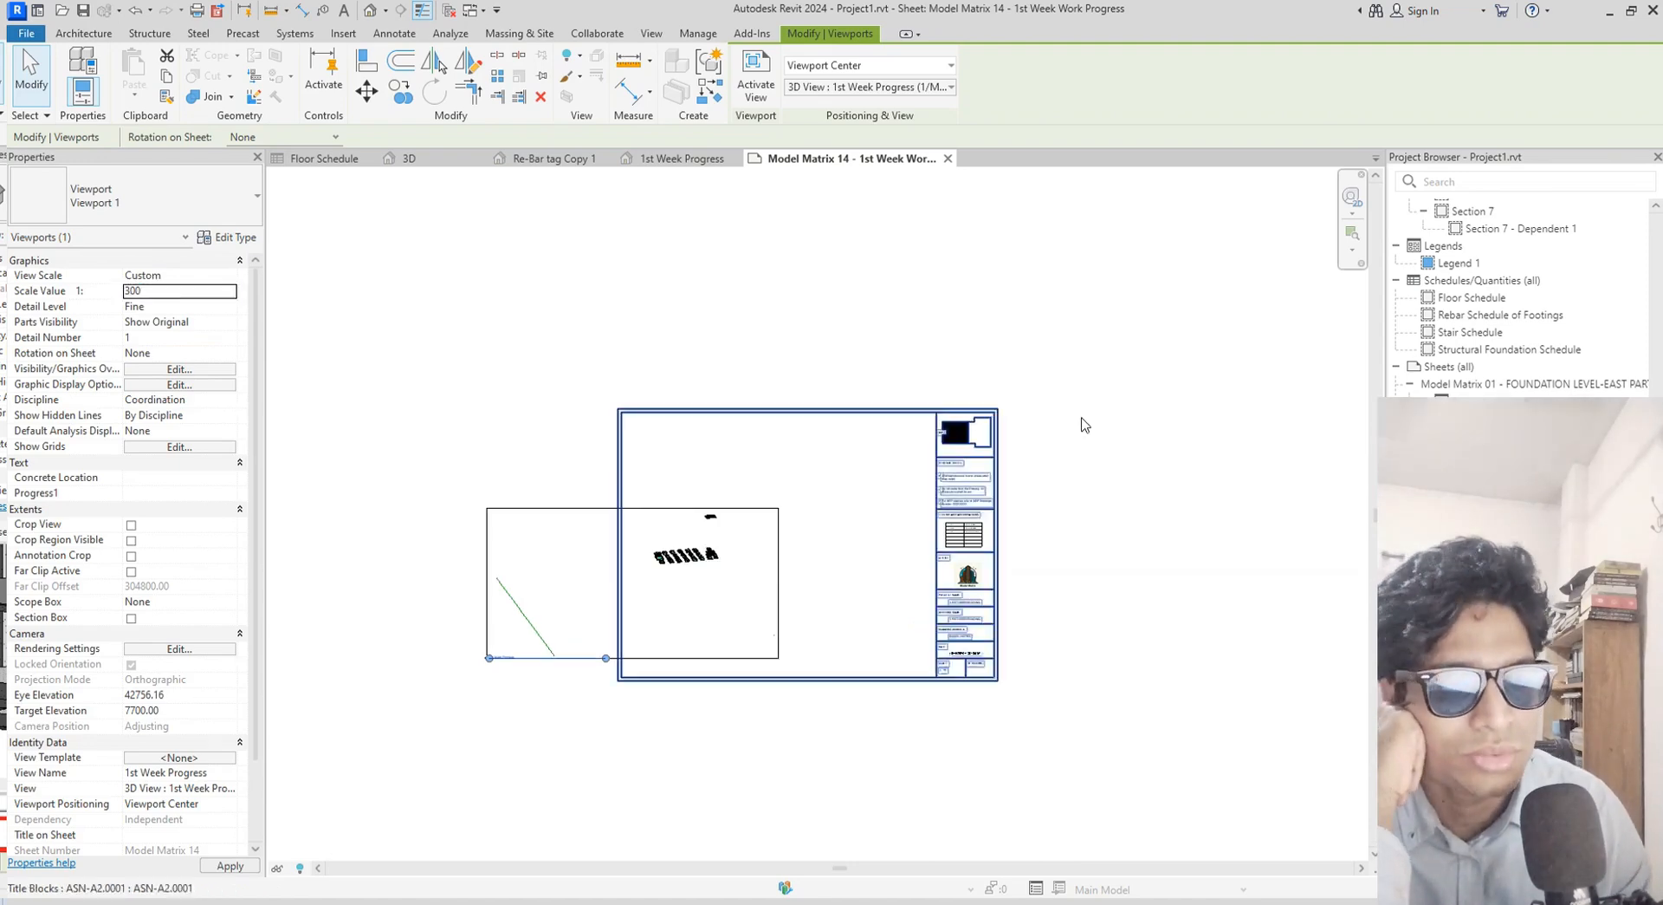
left_click_drag(697, 573, 846, 519)
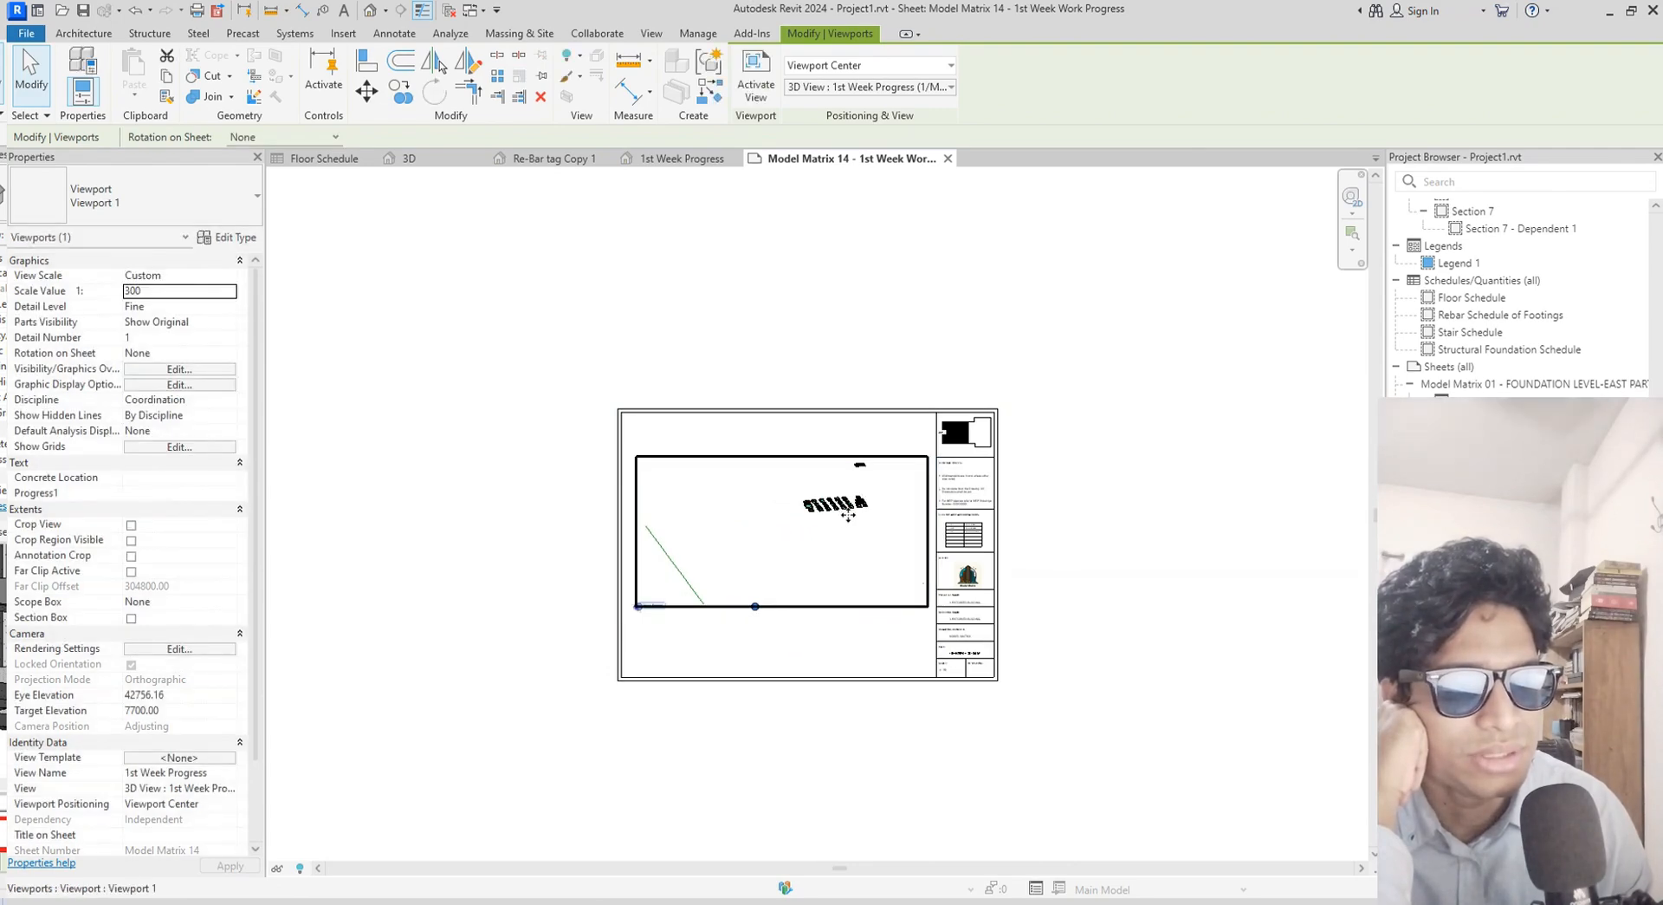
scroll(849, 519, "up", 6)
scroll(861, 527, "down", 2)
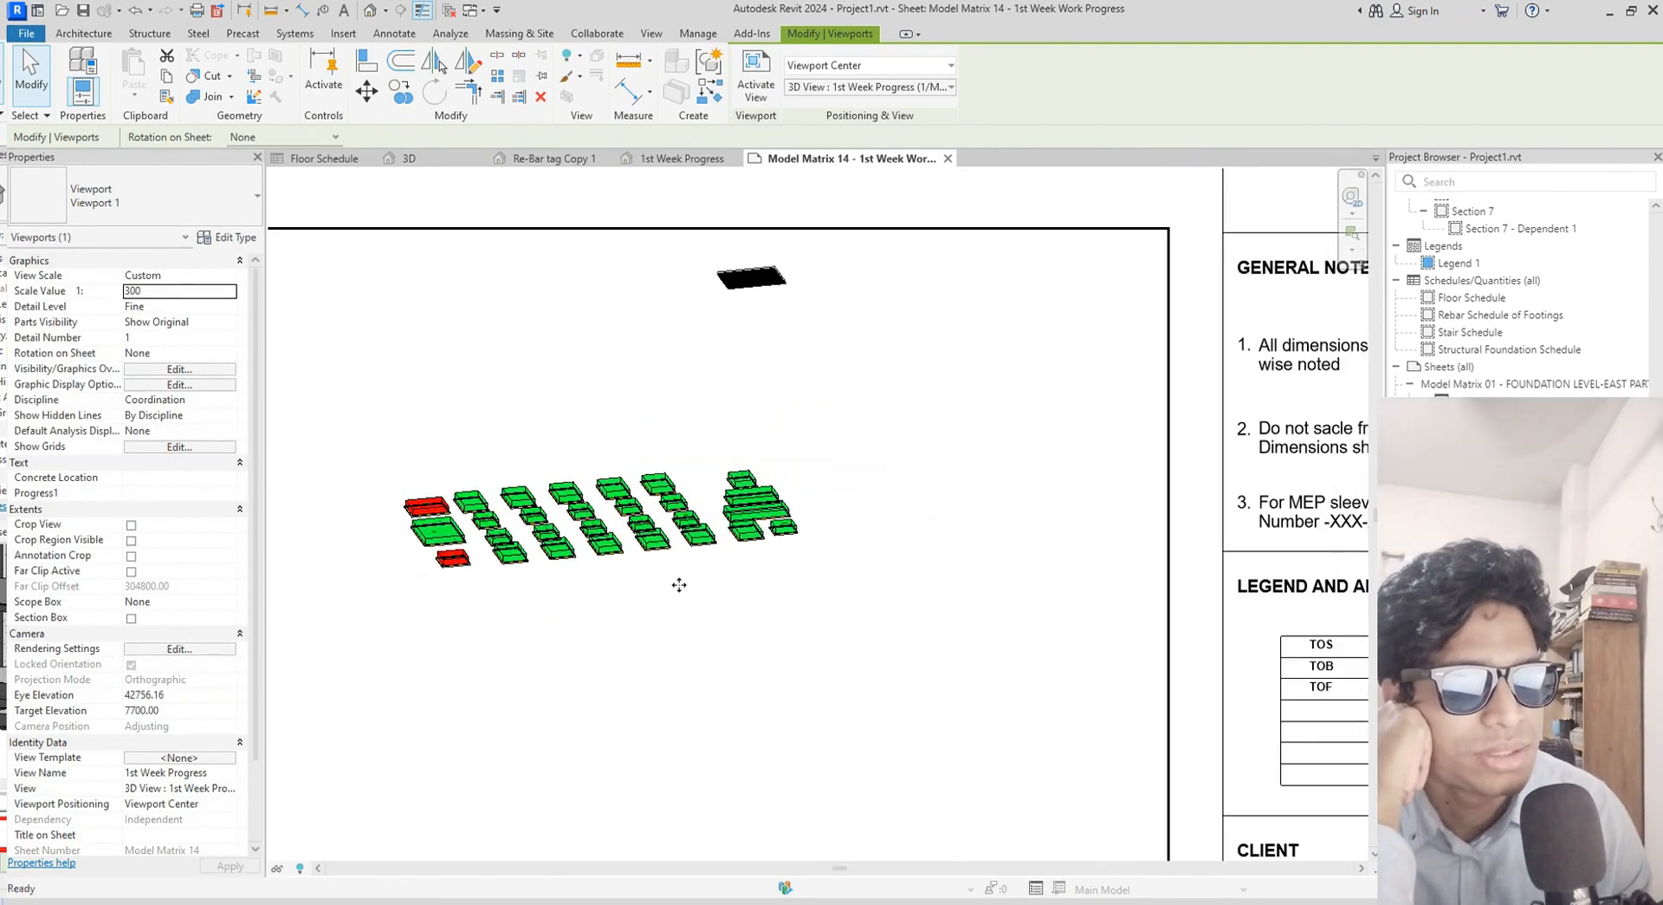
scroll(767, 602, "down", 1)
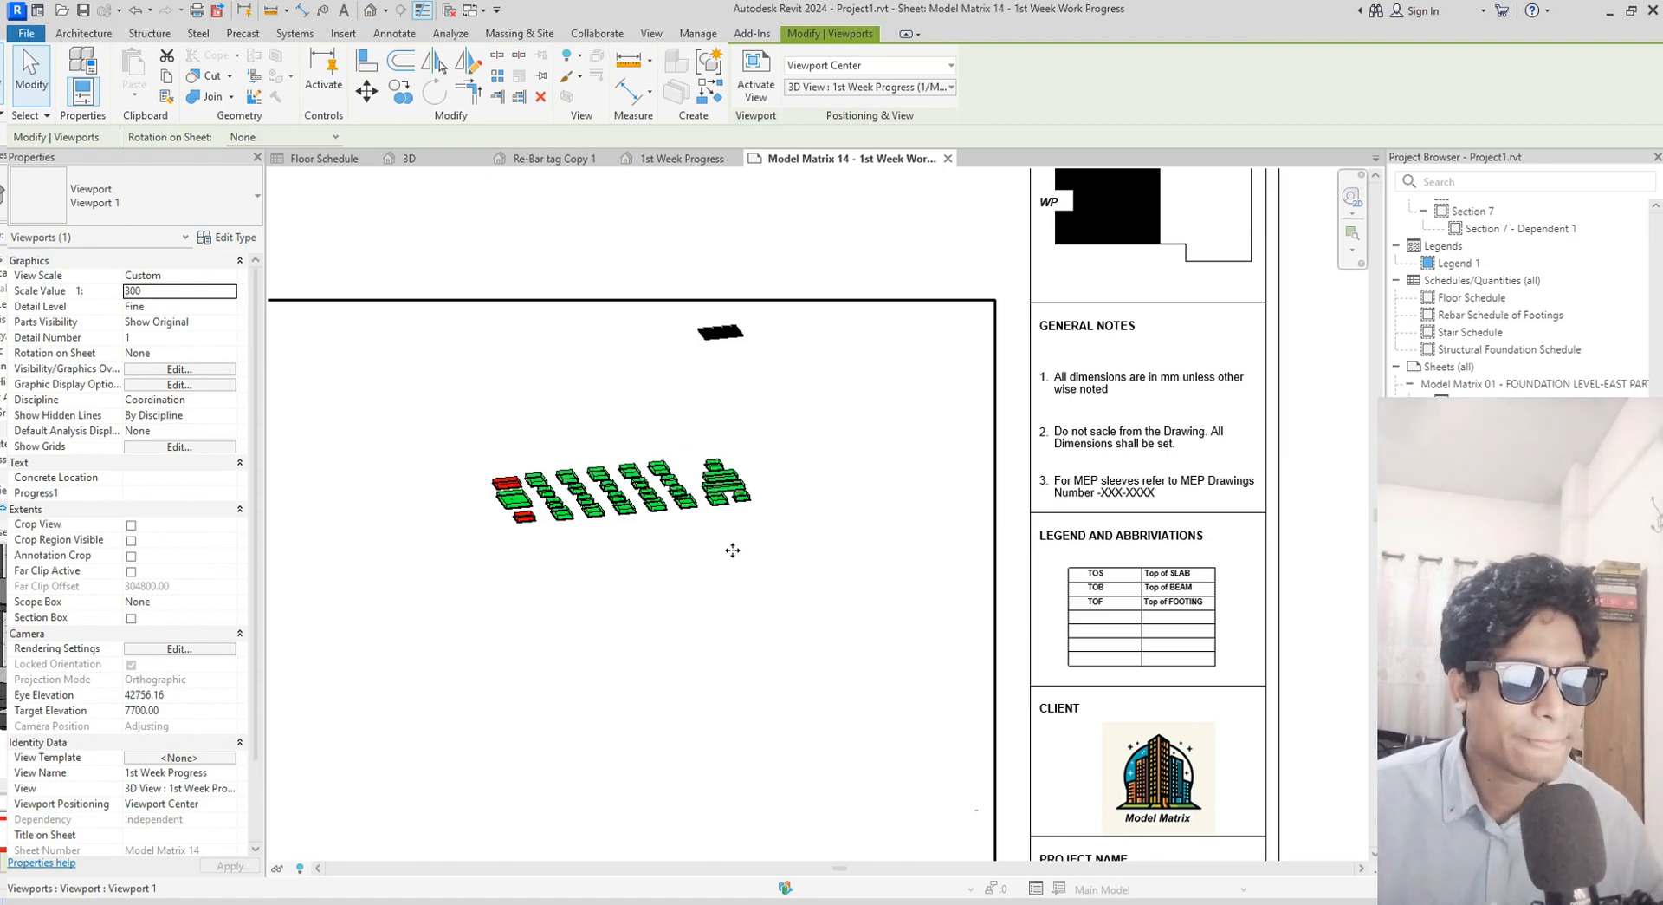
scroll(892, 591, "down", 1)
middle_click_drag(856, 582, 971, 557)
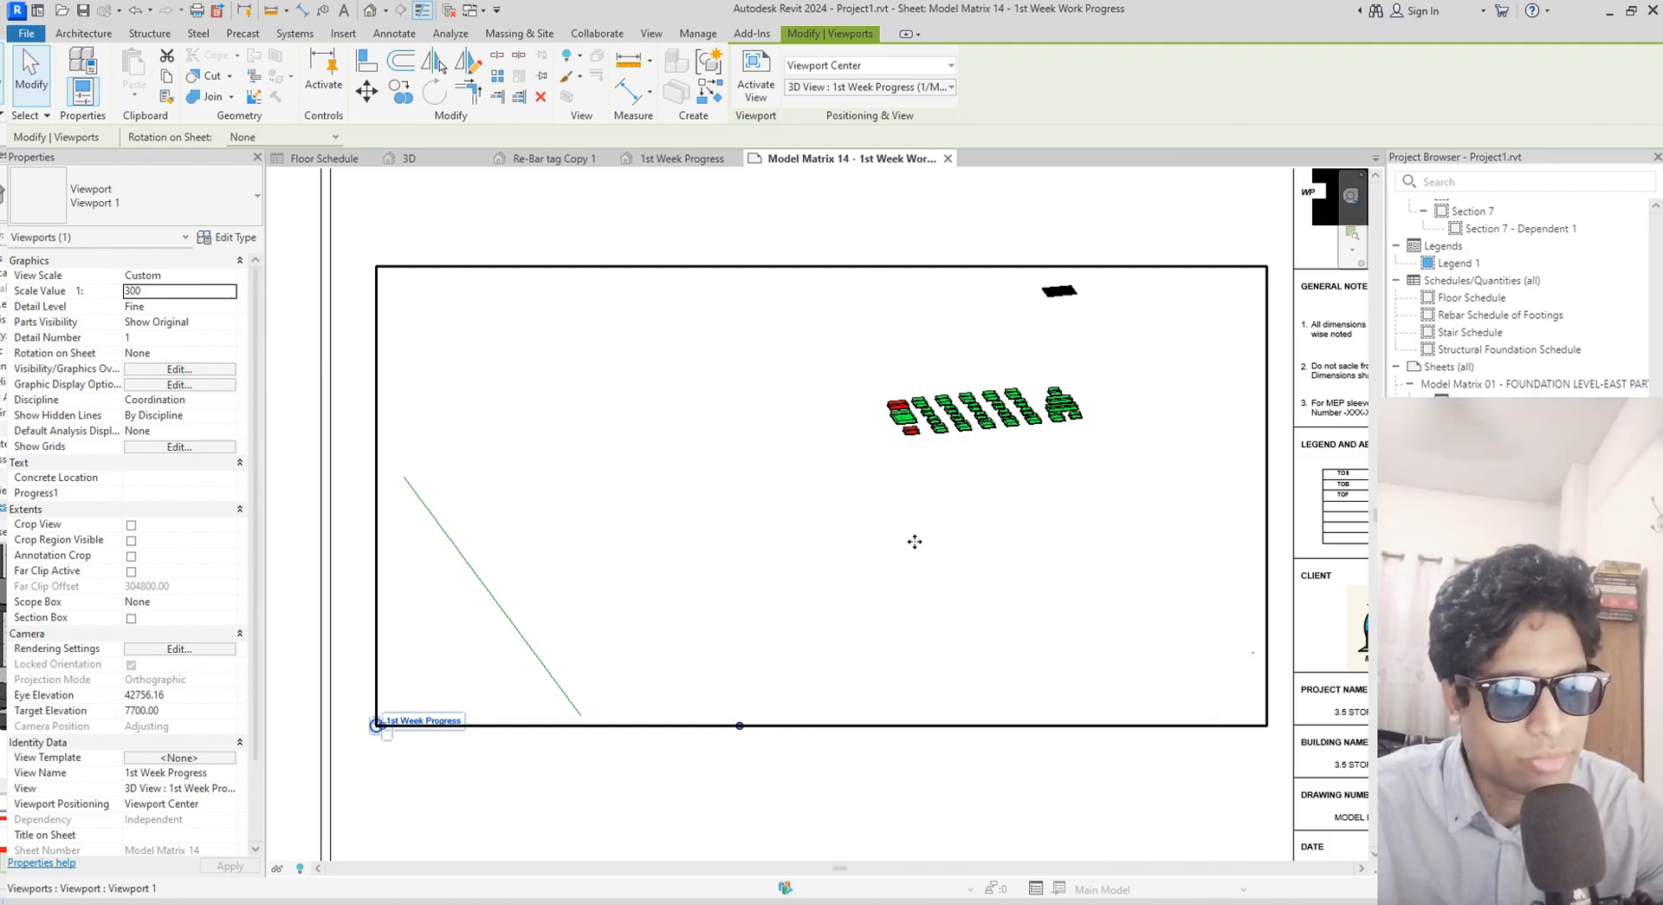
Switch to the 1st Week Progress 3D view and examine the red and green footings across the whole foundation layout
left_click(683, 159)
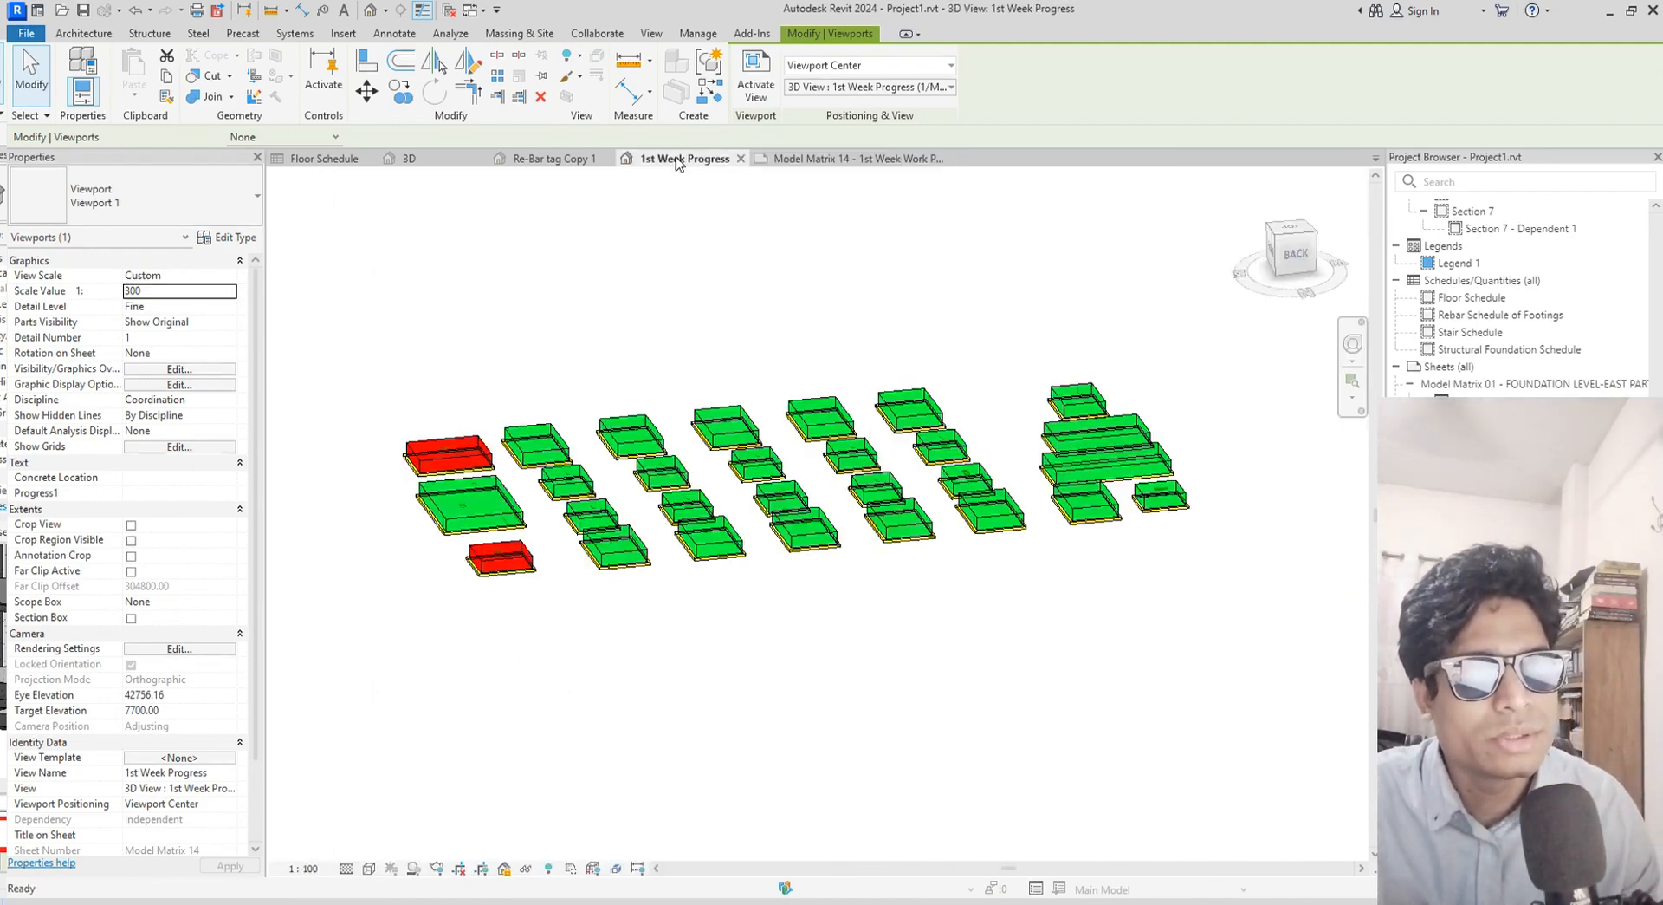
scroll(854, 502, "up", 2)
scroll(784, 554, "up", 3)
middle_click_drag(777, 519, 552, 620)
middle_click_drag(867, 622, 391, 672)
scroll(415, 676, "down", 2)
scroll(420, 675, "down", 3)
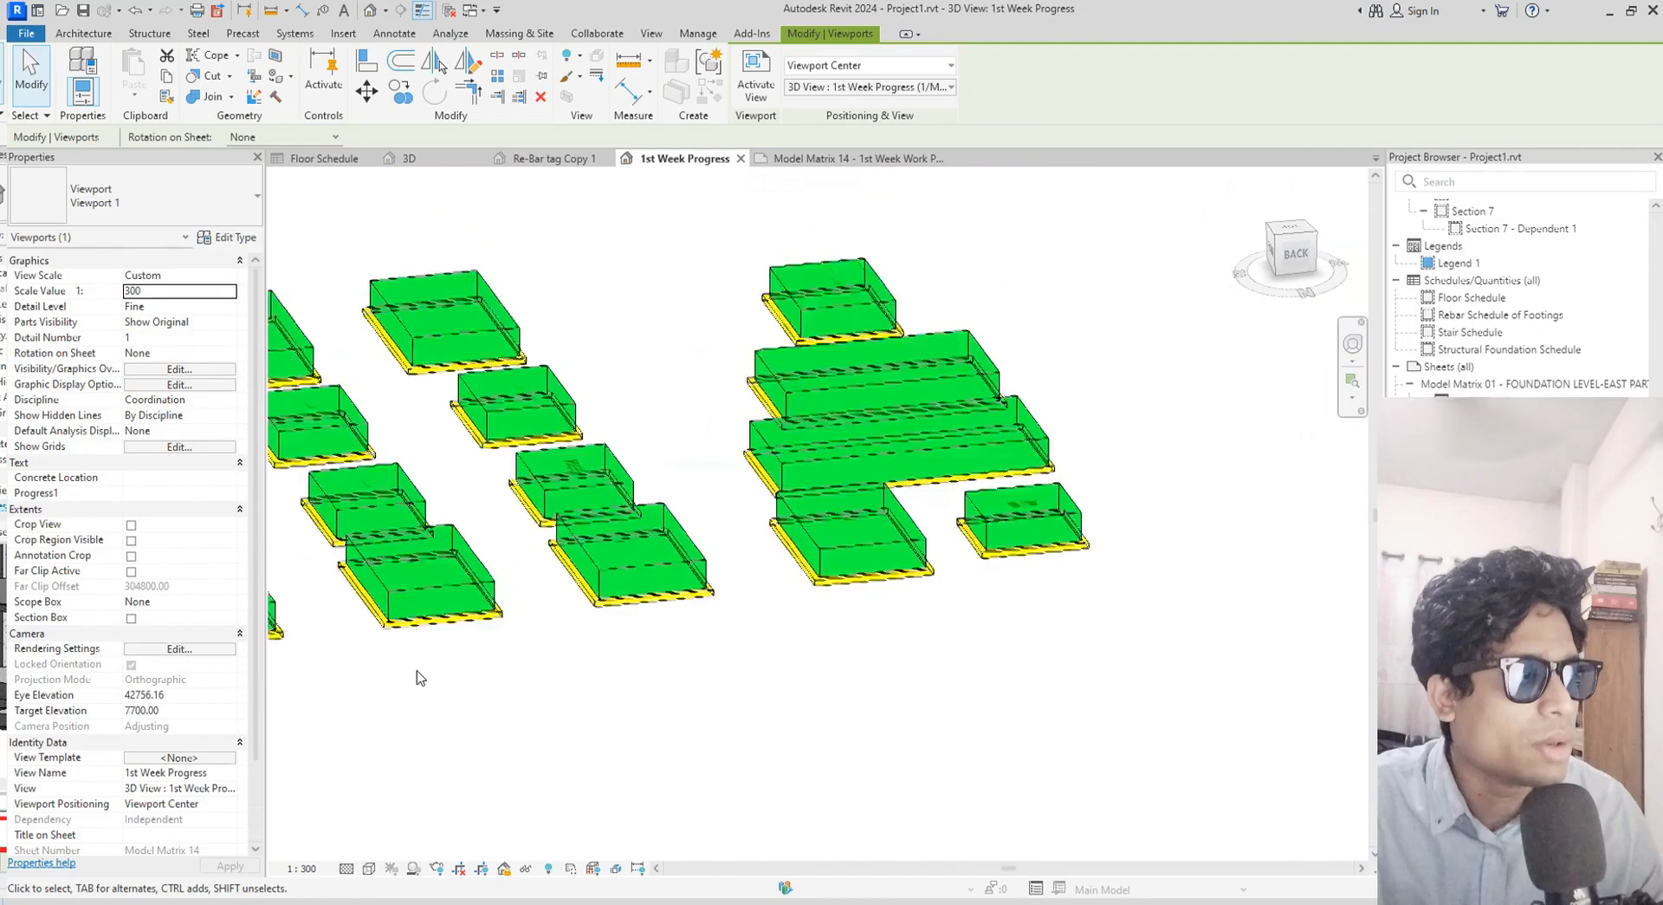
middle_click_drag(508, 680, 1083, 600)
middle_click_drag(638, 646, 743, 646)
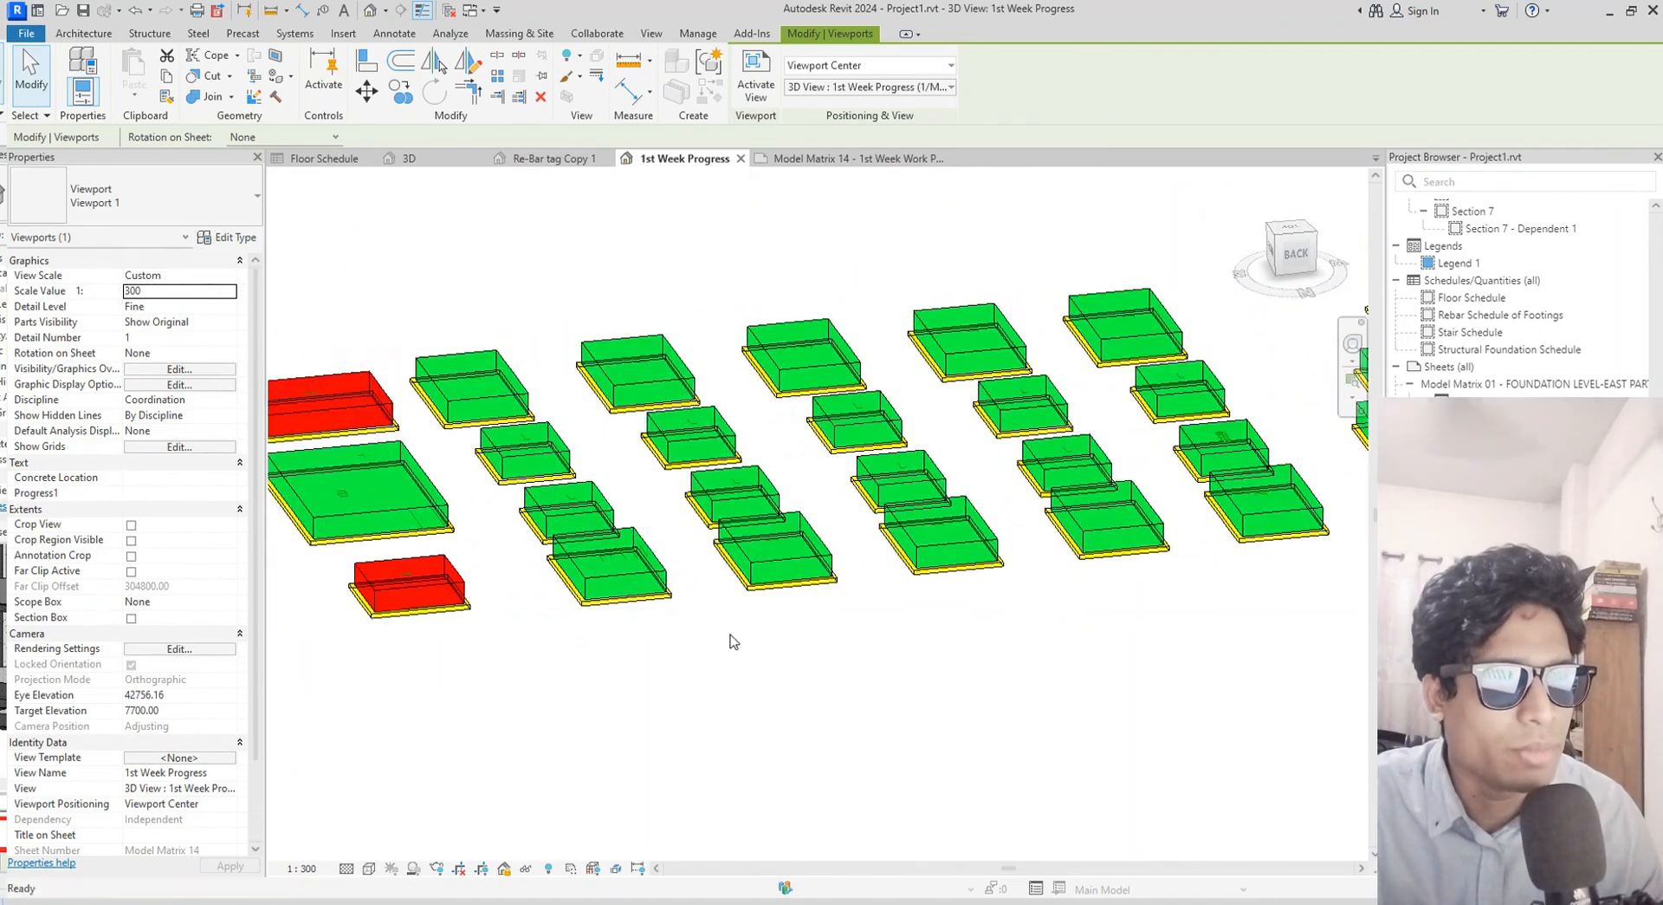
middle_click_drag(611, 641, 454, 700)
middle_click_drag(1035, 666, 804, 680)
middle_click_drag(962, 636, 574, 671)
scroll(878, 594, "up", 3)
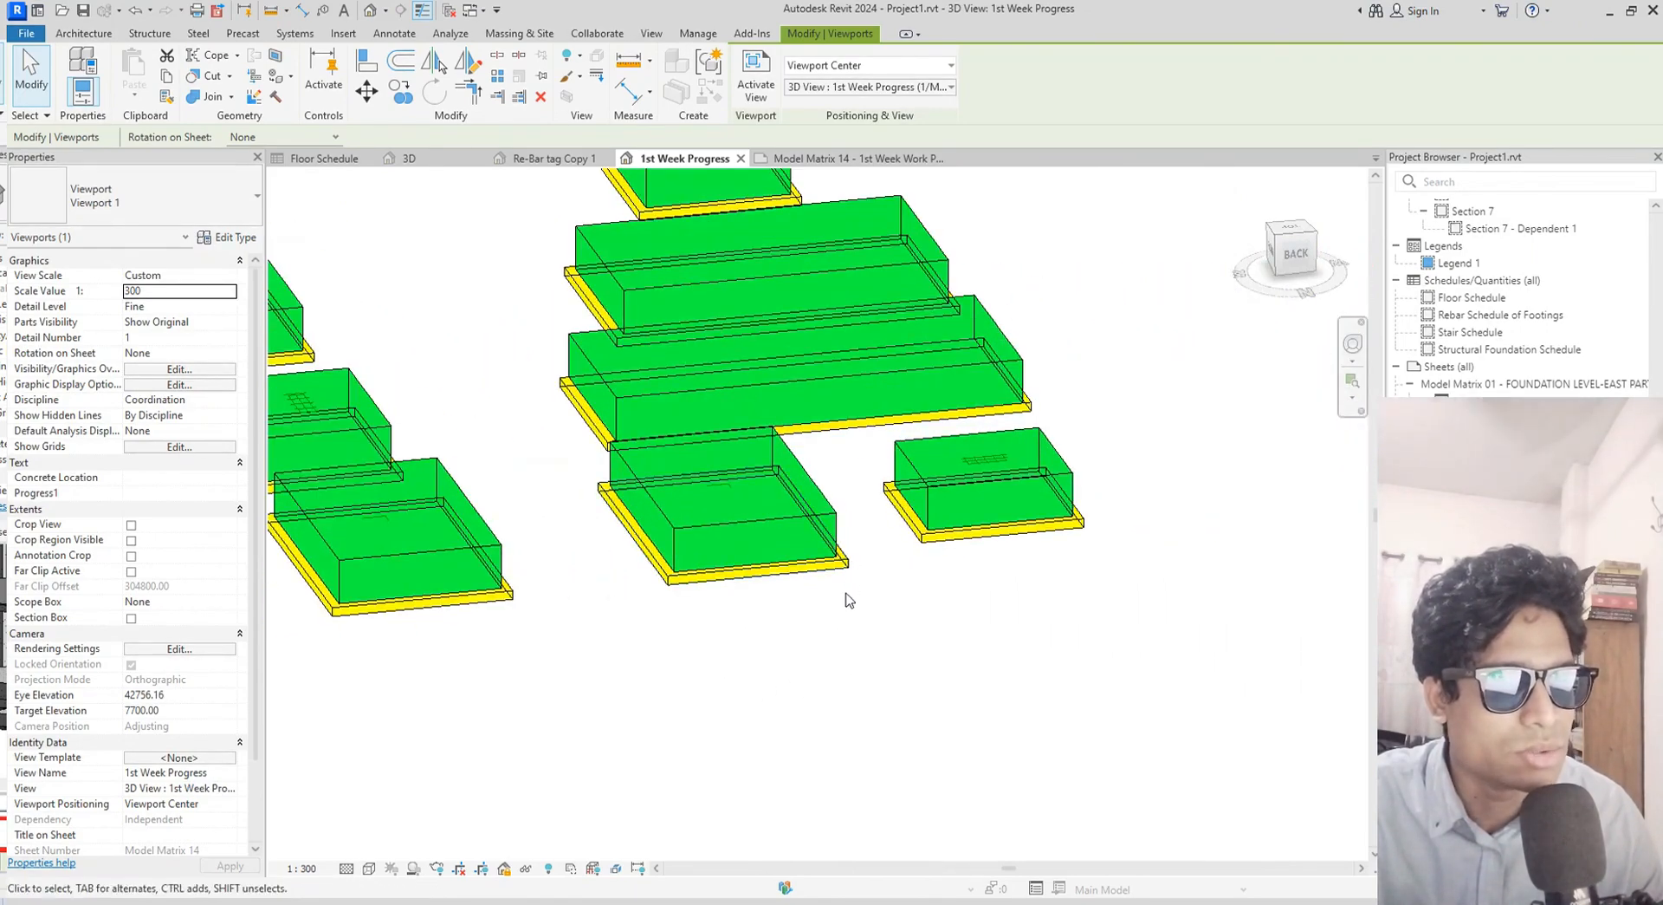
scroll(838, 639, "down", 5)
middle_click_drag(914, 643, 1201, 595)
scroll(765, 676, "down", 2)
middle_click_drag(769, 680, 1032, 642)
scroll(879, 670, "down", 1)
middle_click_drag(890, 669, 828, 646)
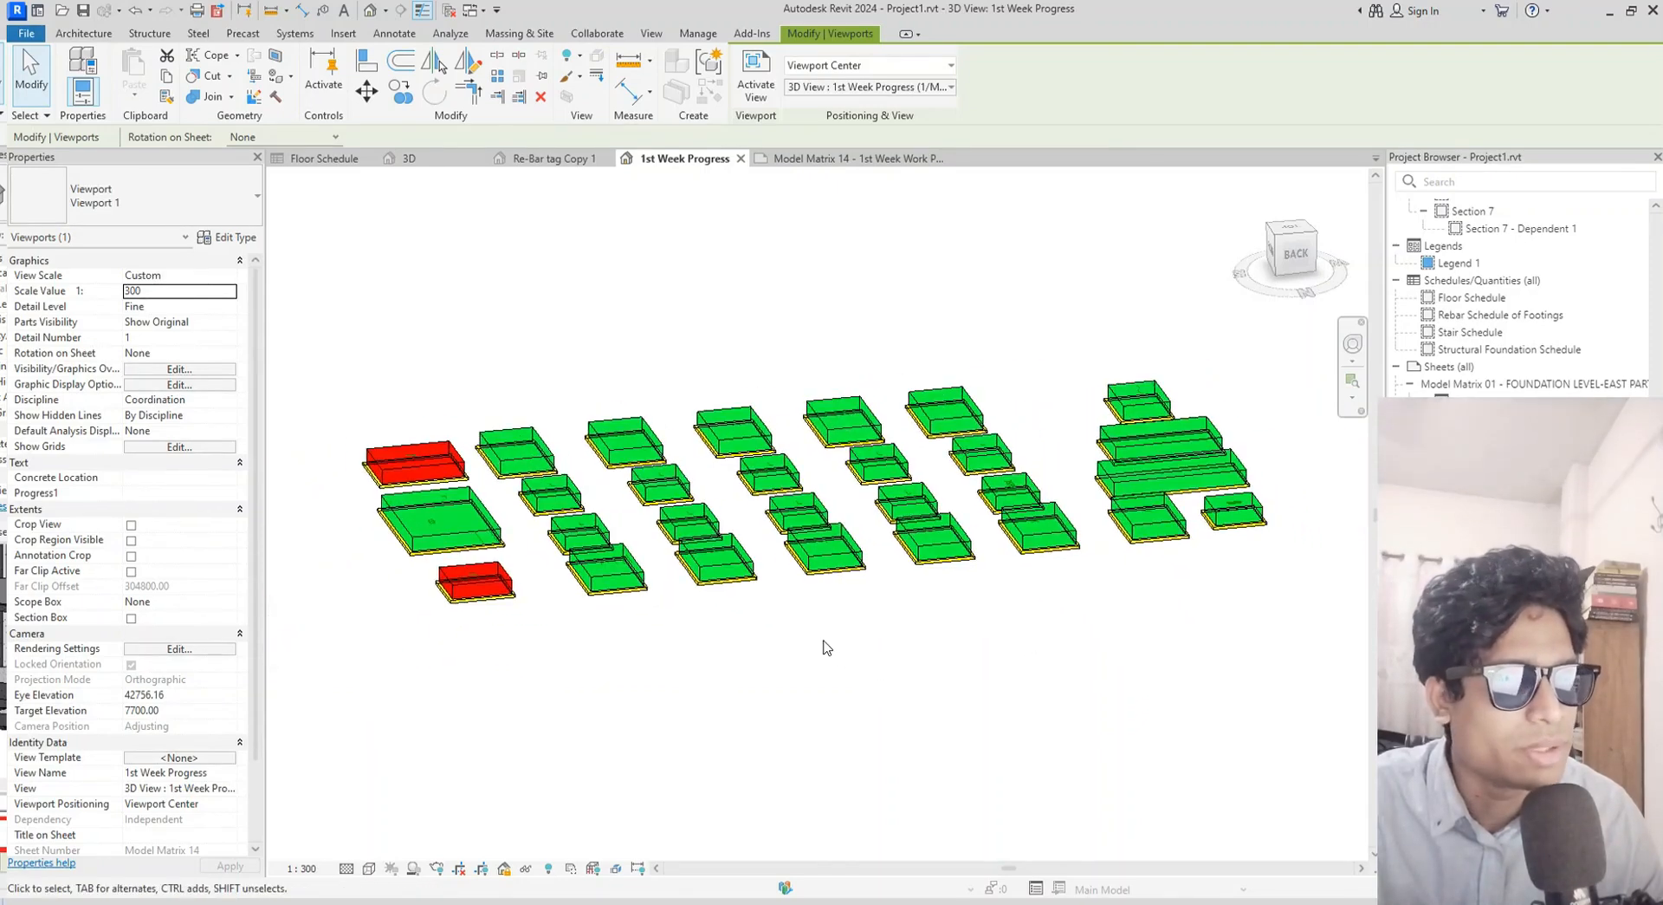